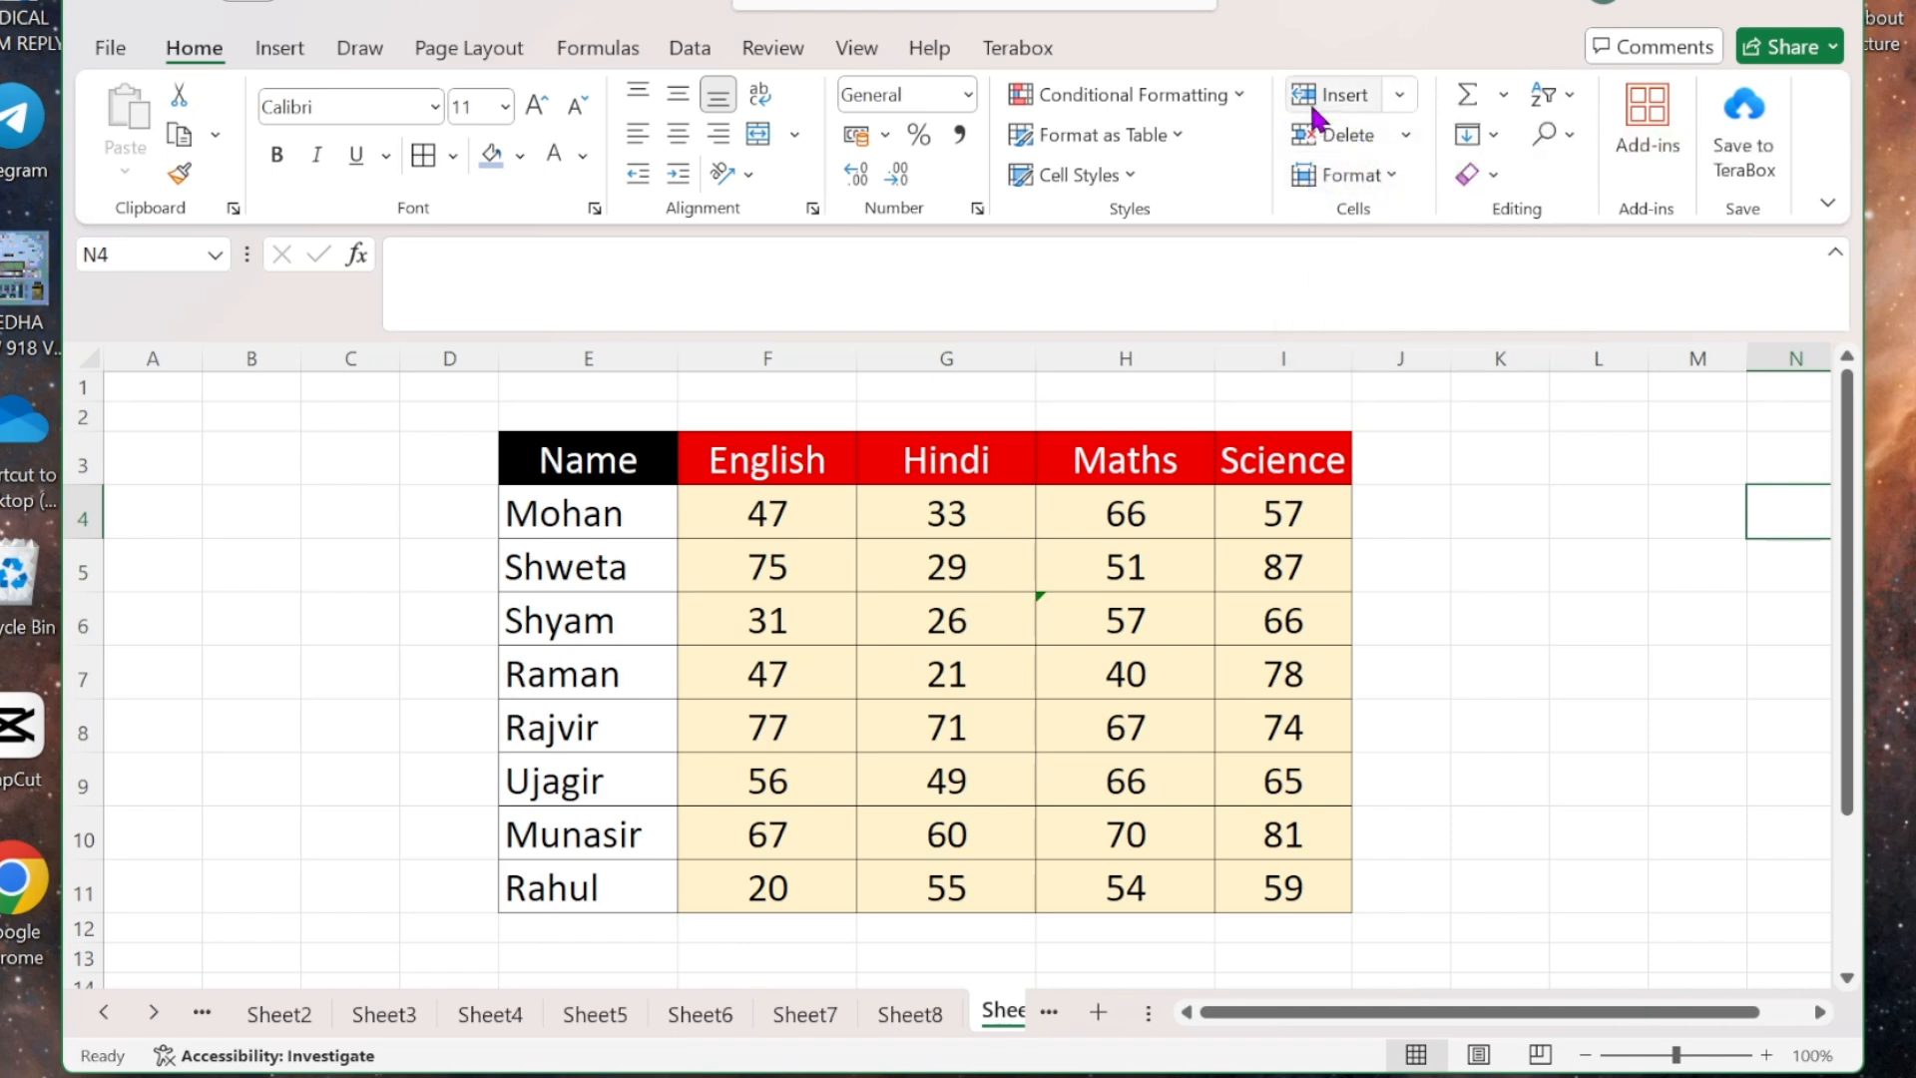
- Insert a cell at G6 in Shyam's row, shifting row 6 to the right
click(1401, 103)
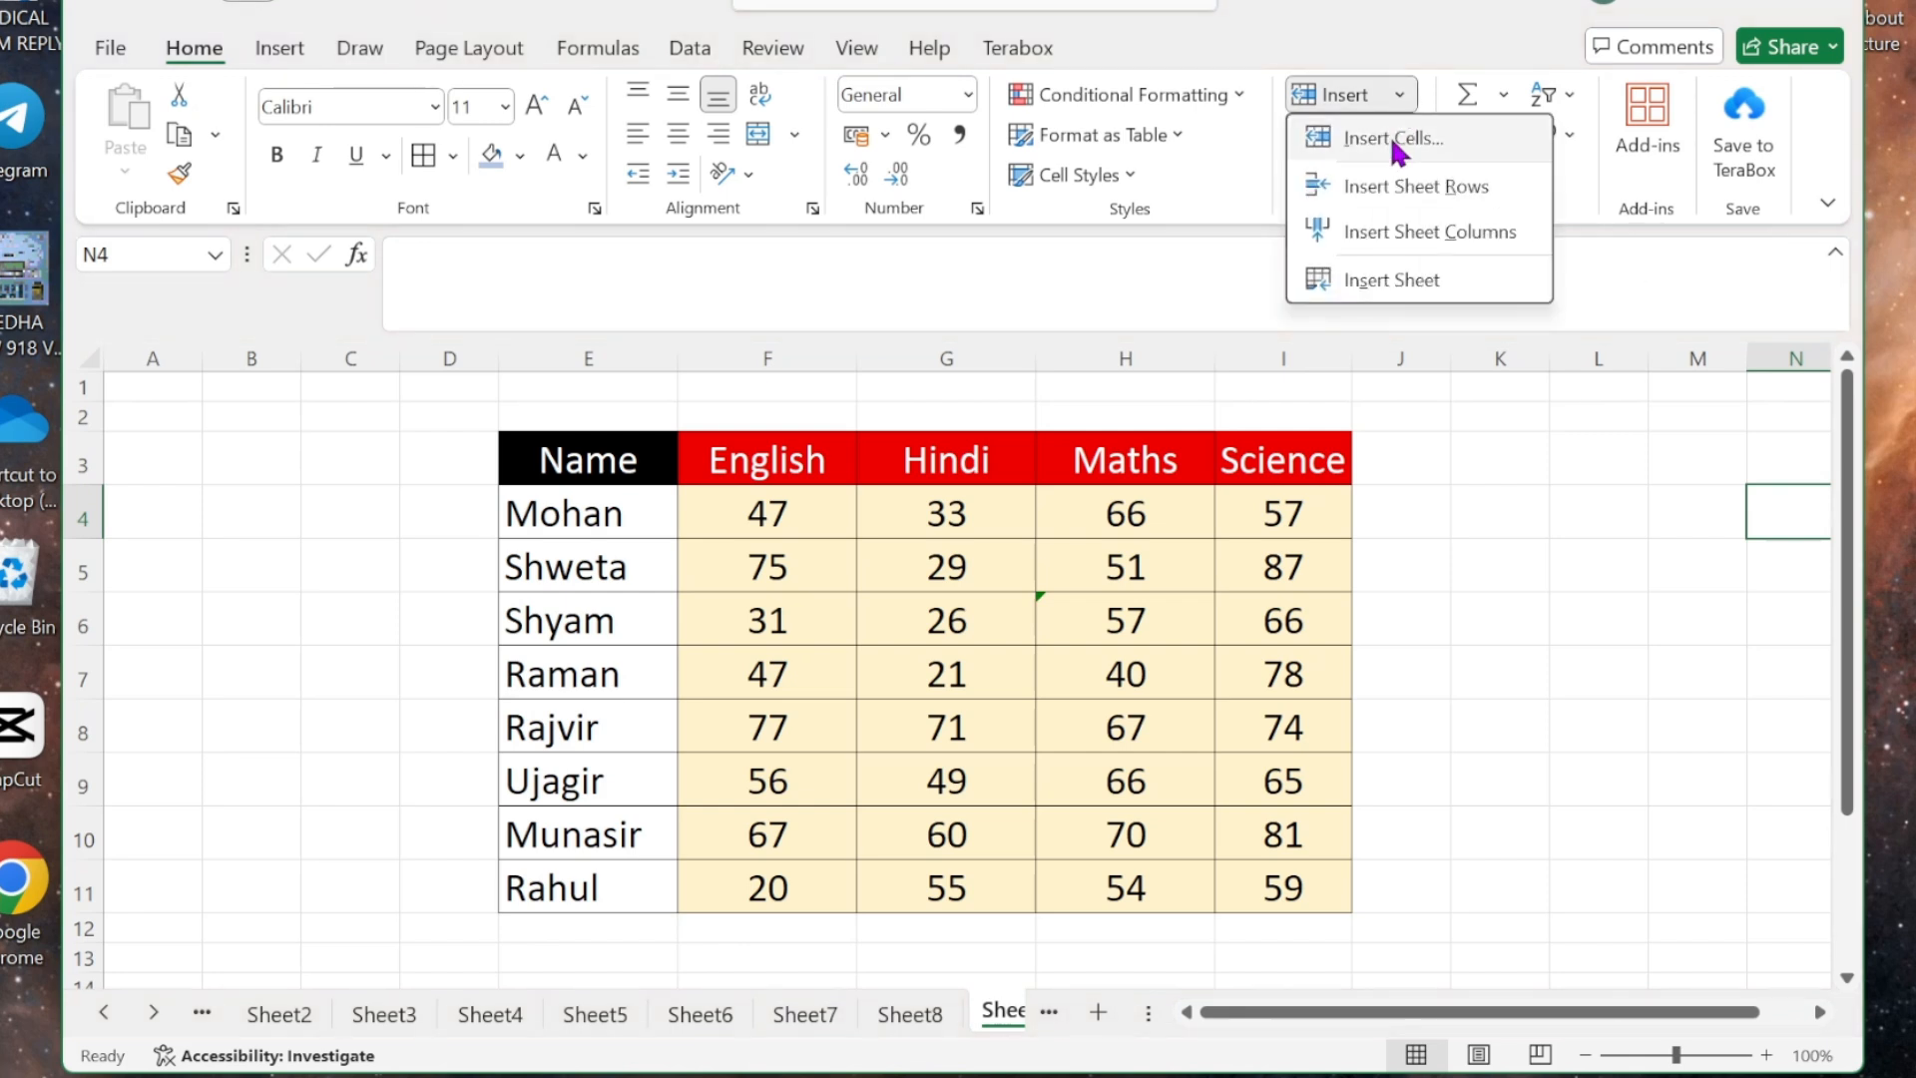
click(1441, 511)
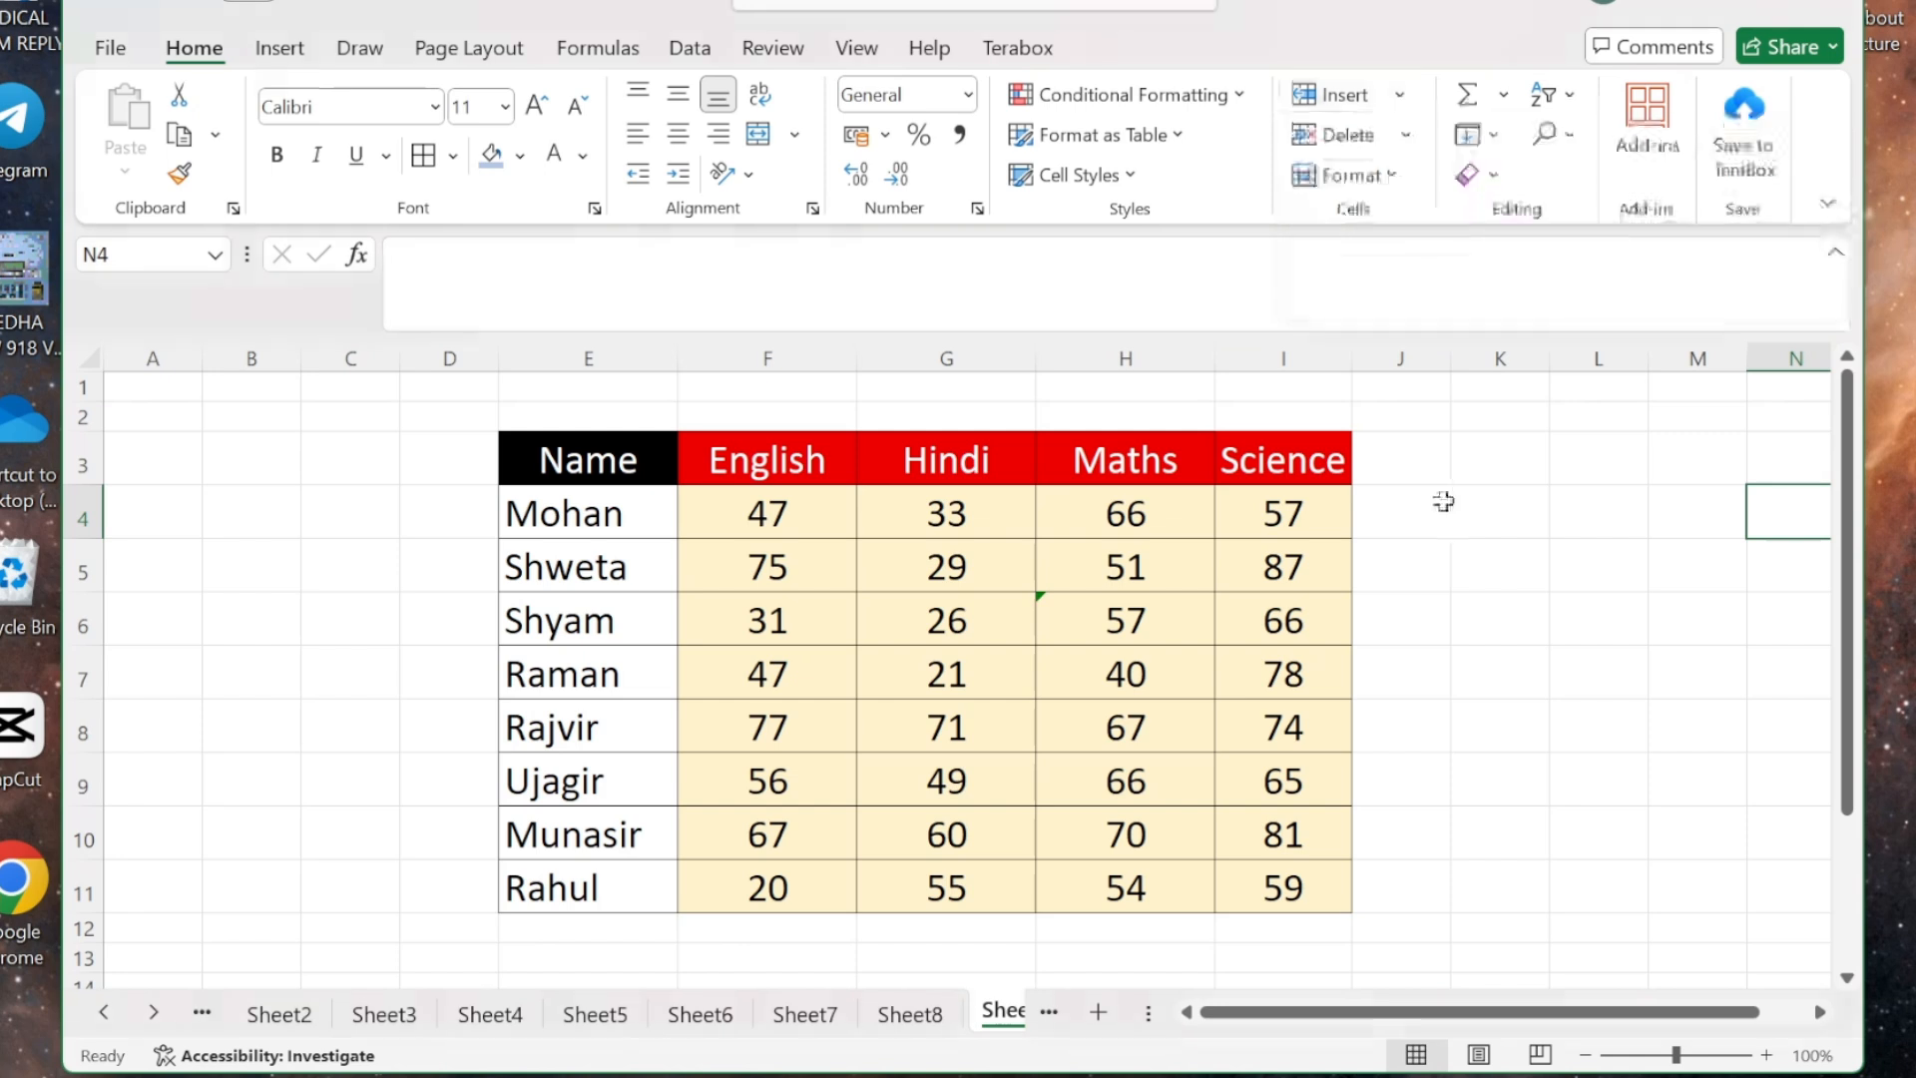
click(969, 620)
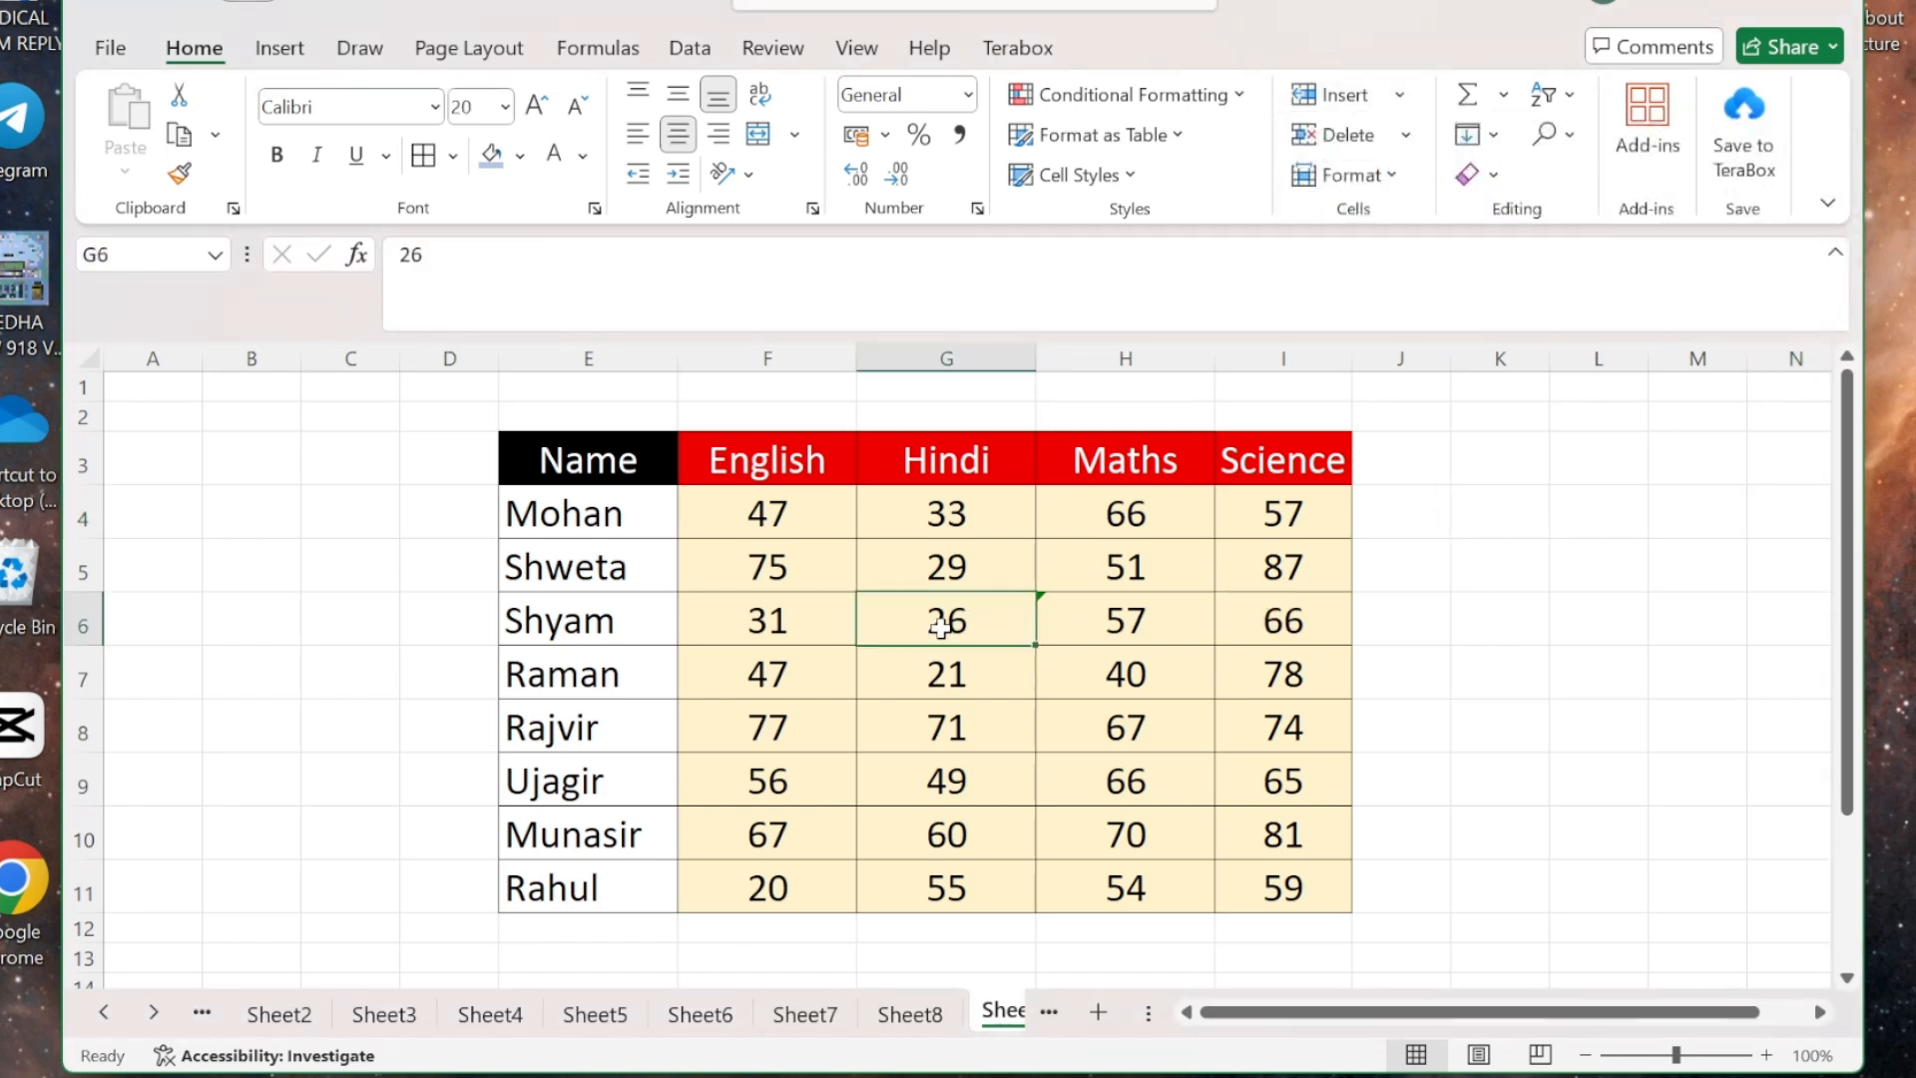
click(1399, 96)
click(1409, 132)
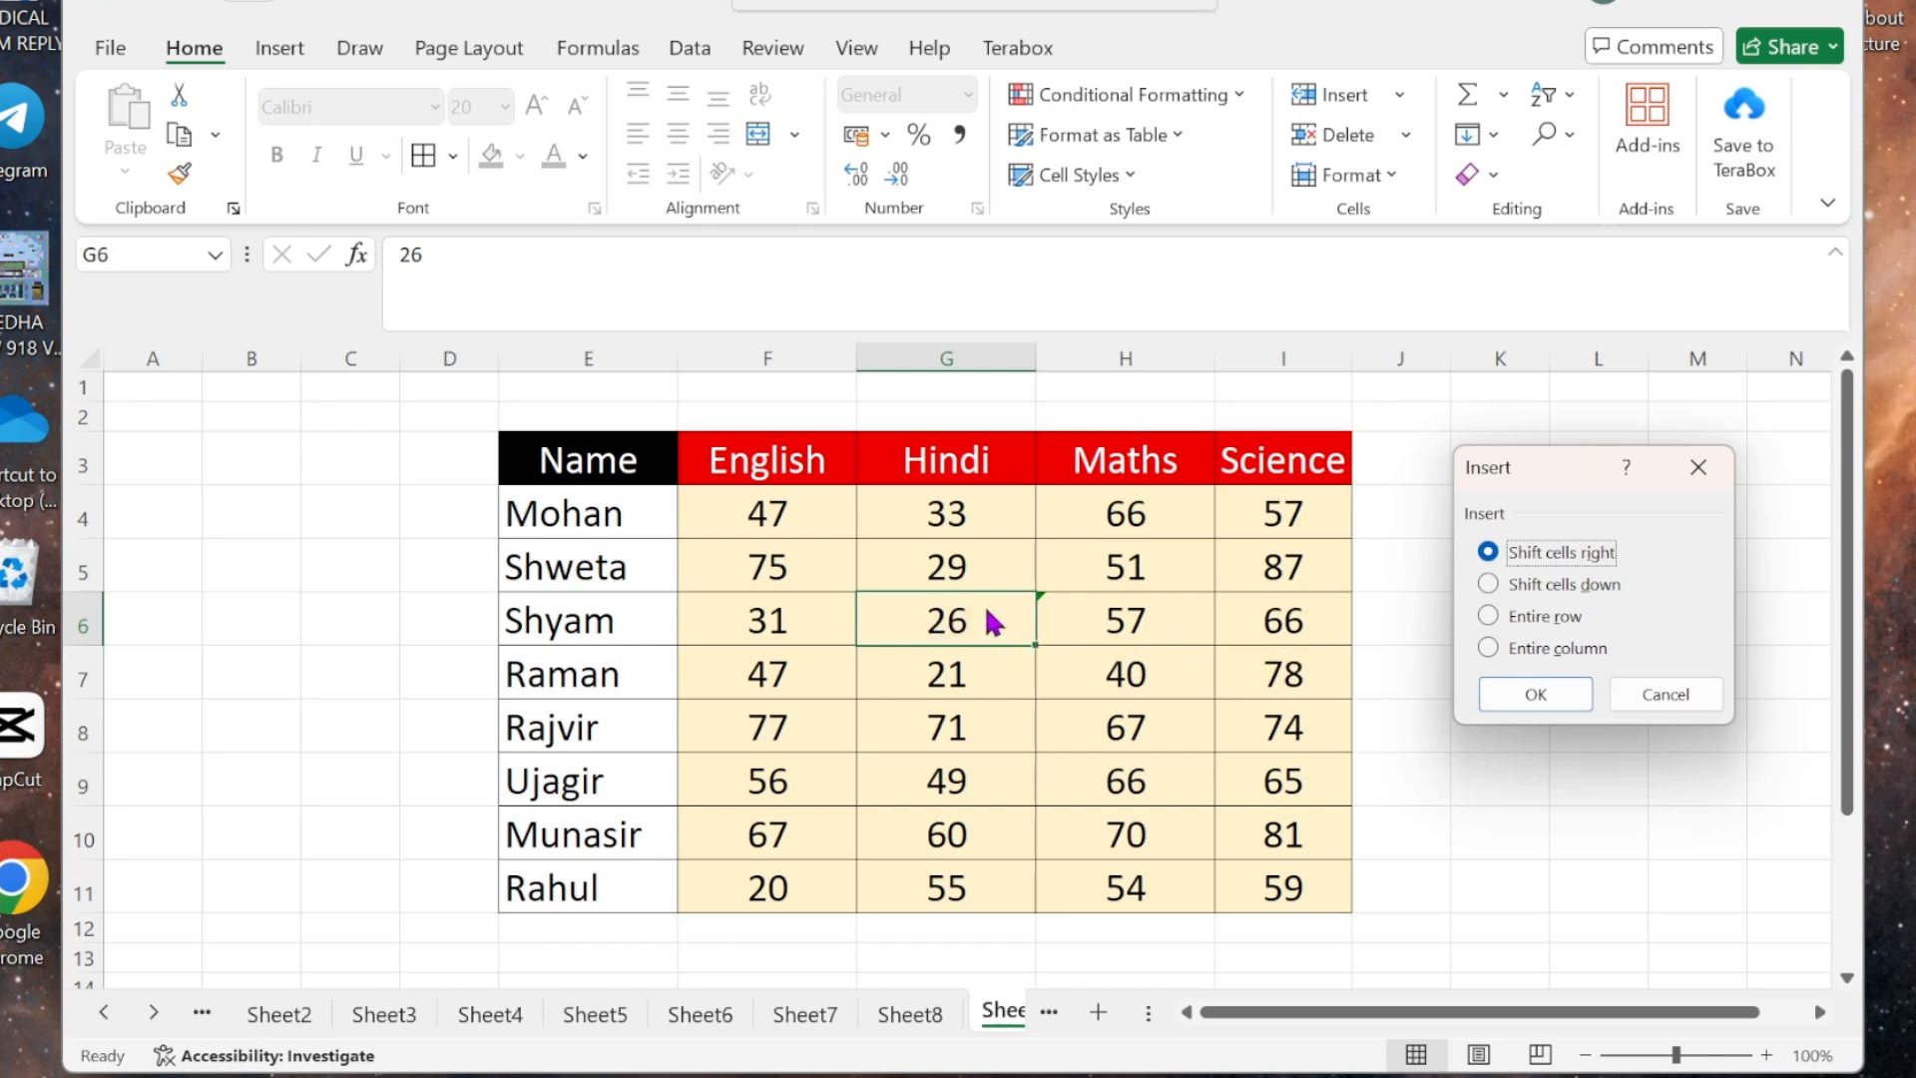
click(1525, 697)
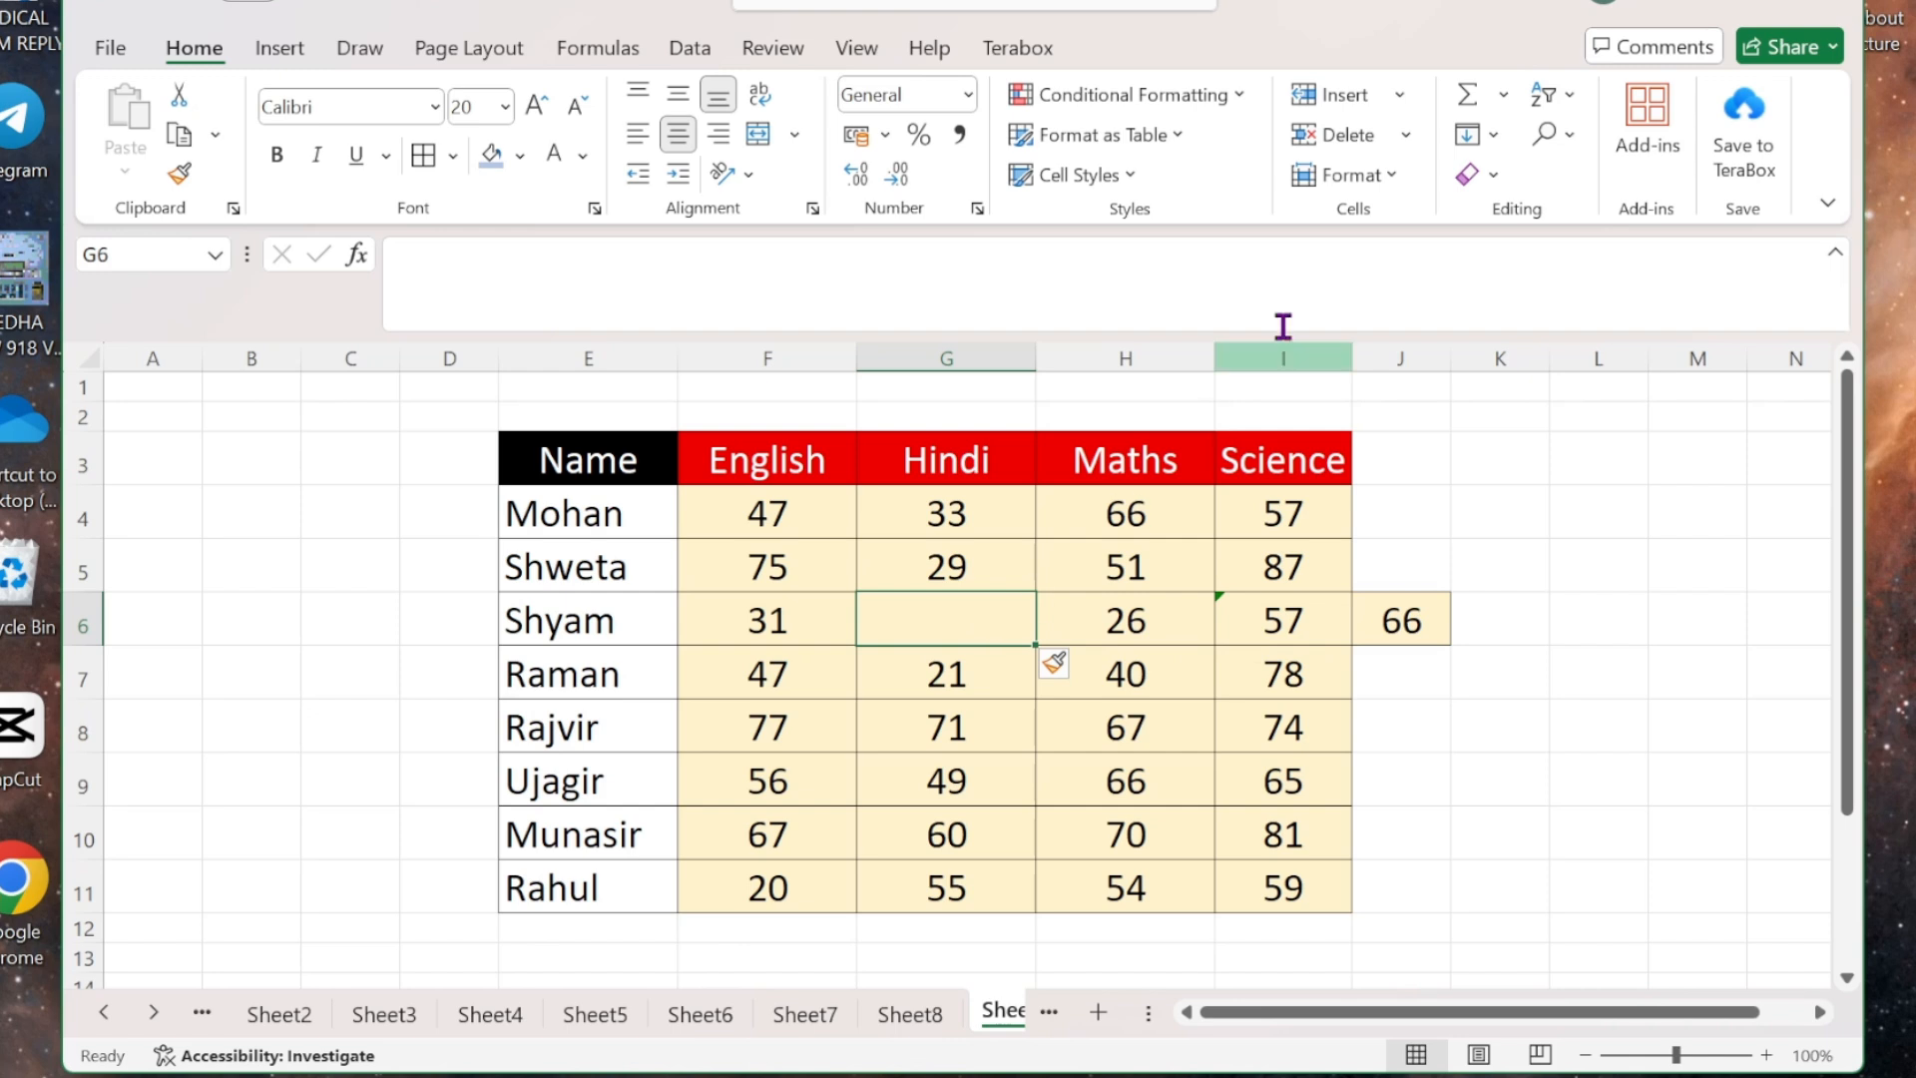
- Undo the cell inserted at G6
click(1403, 94)
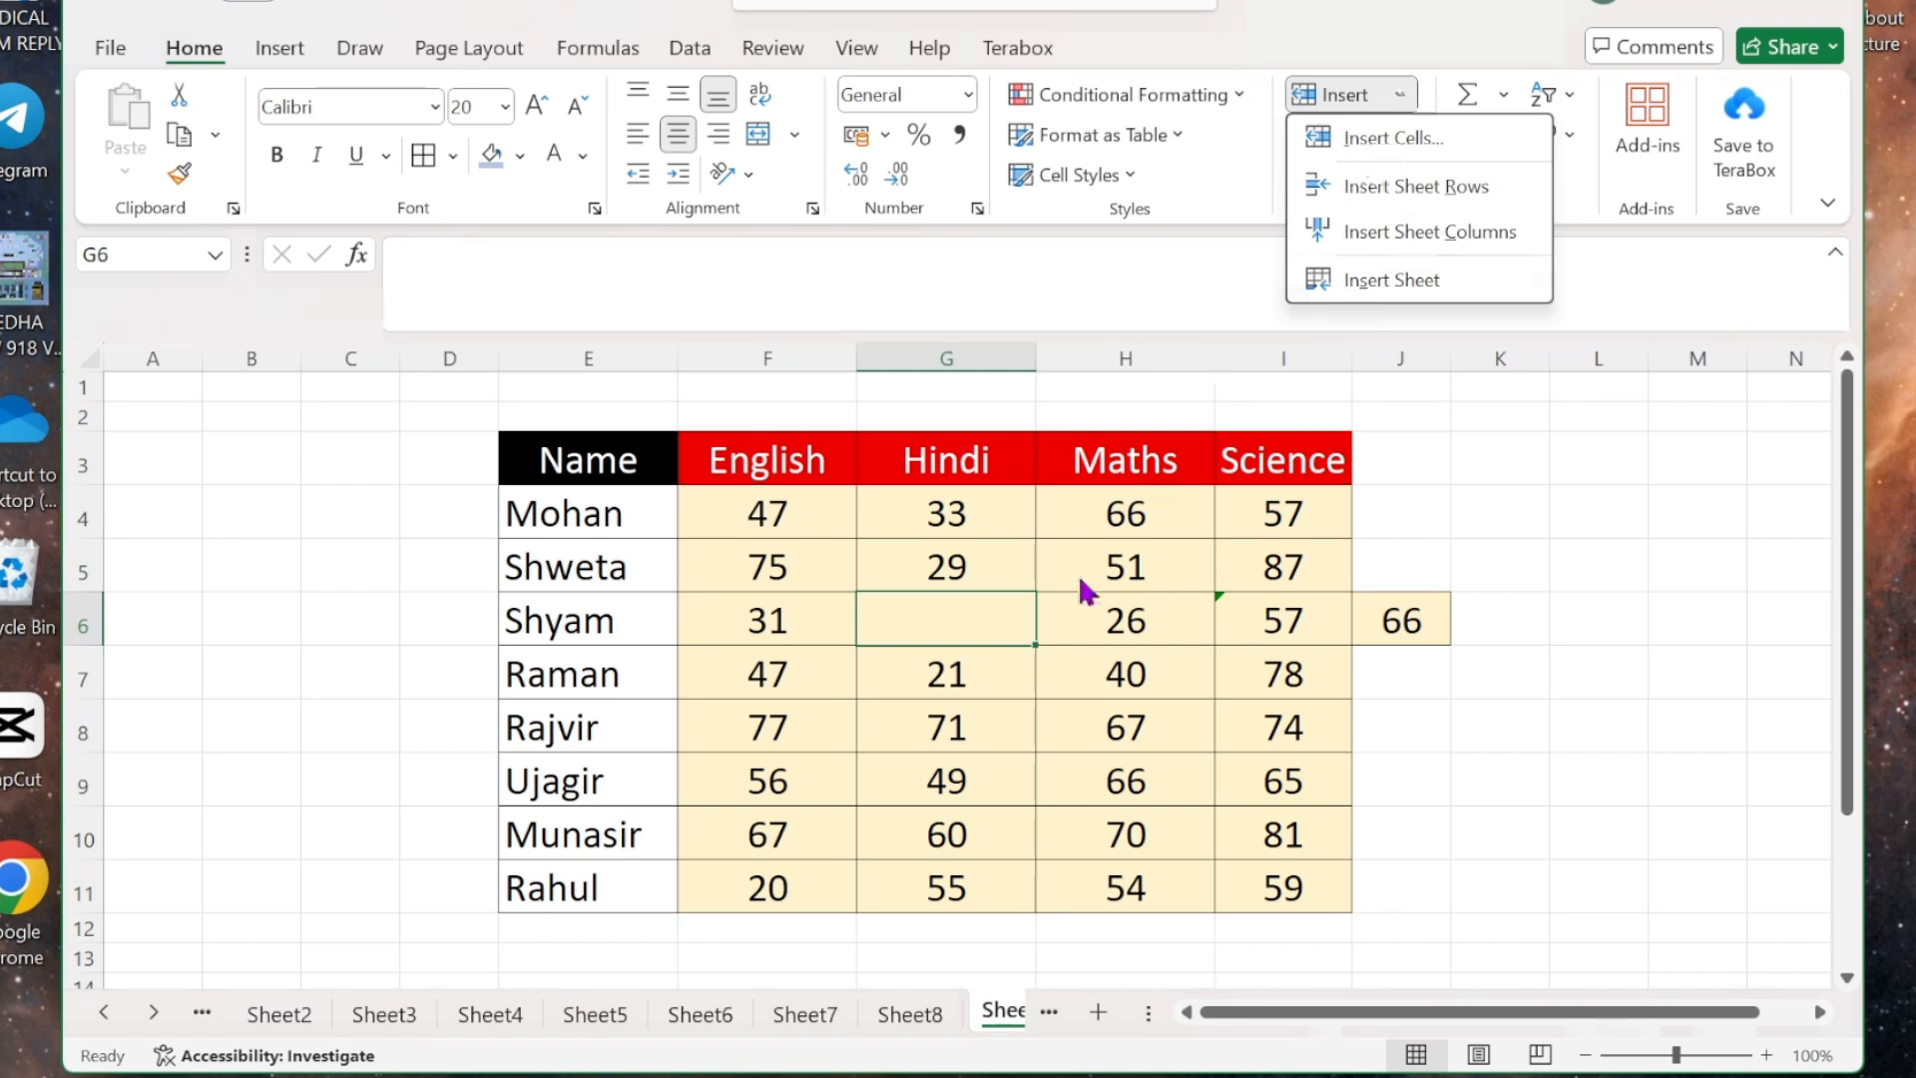
click(1413, 138)
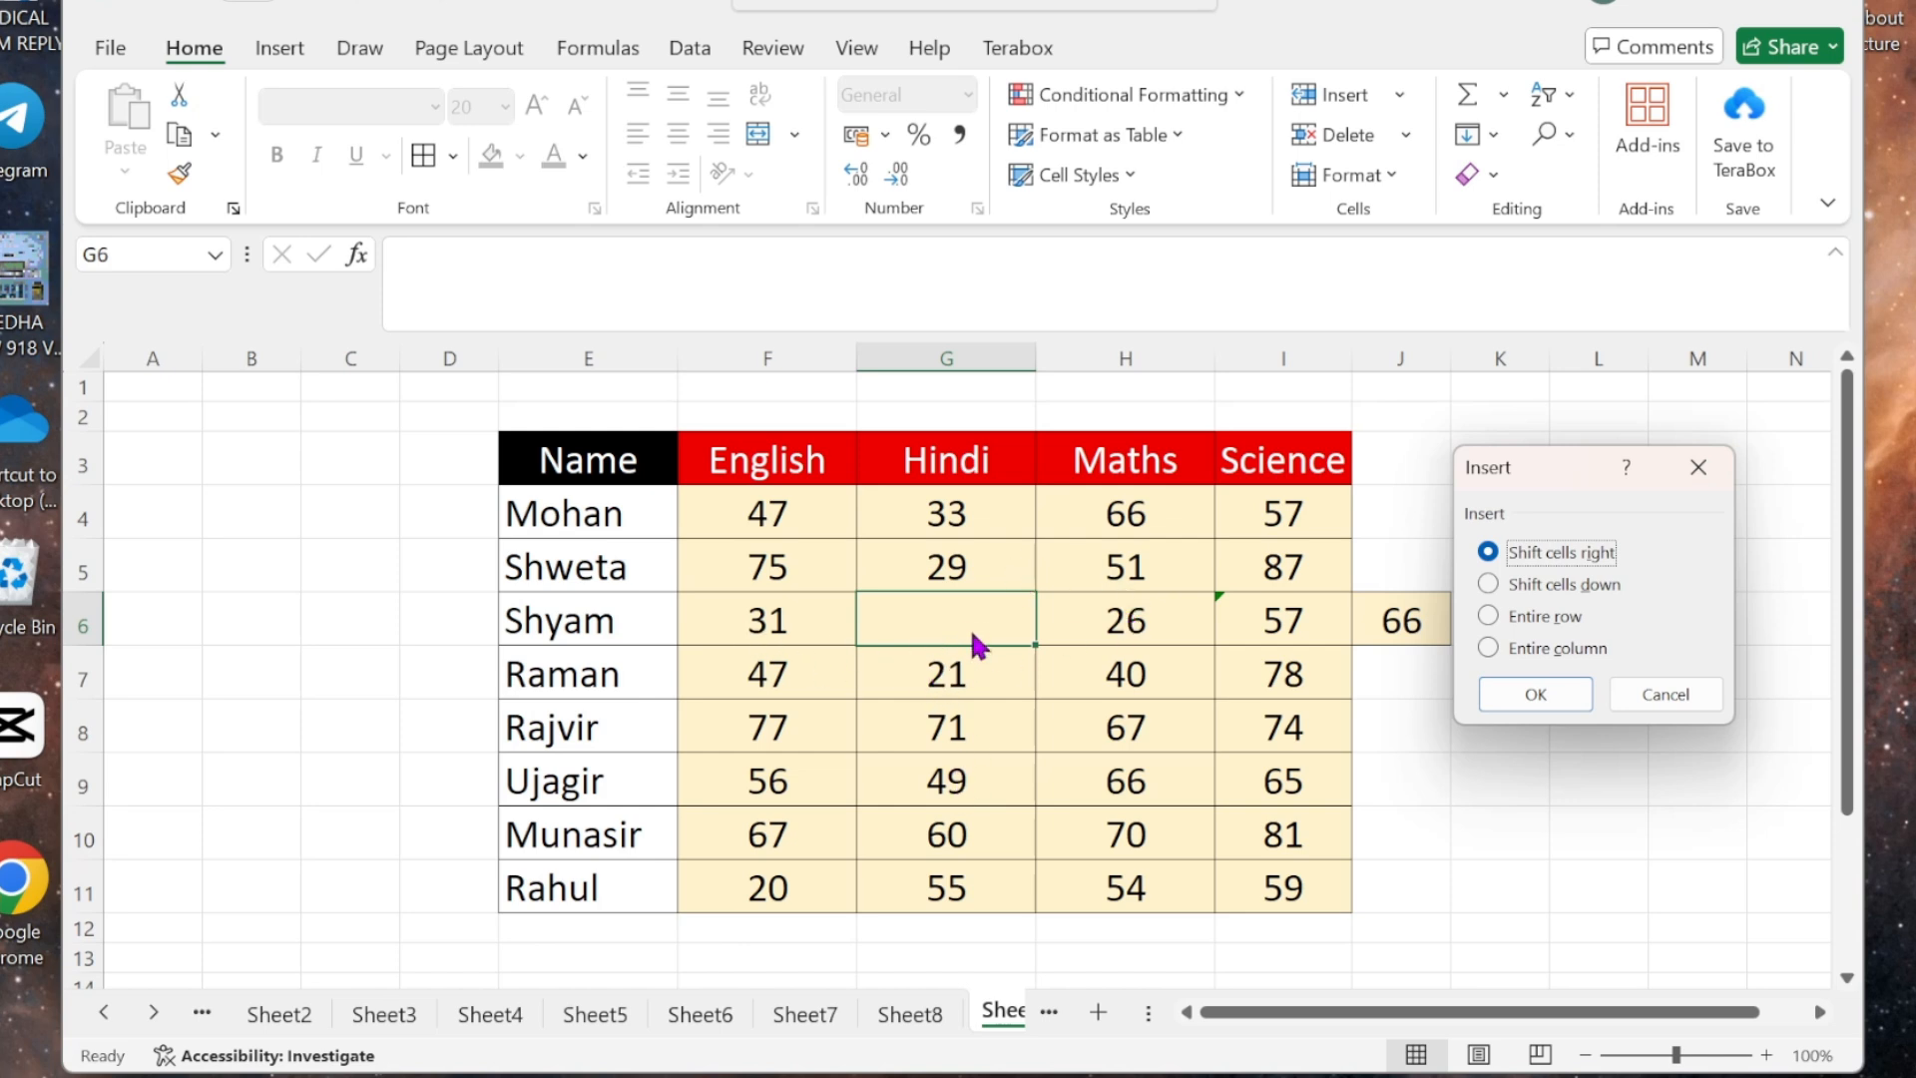
click(1691, 479)
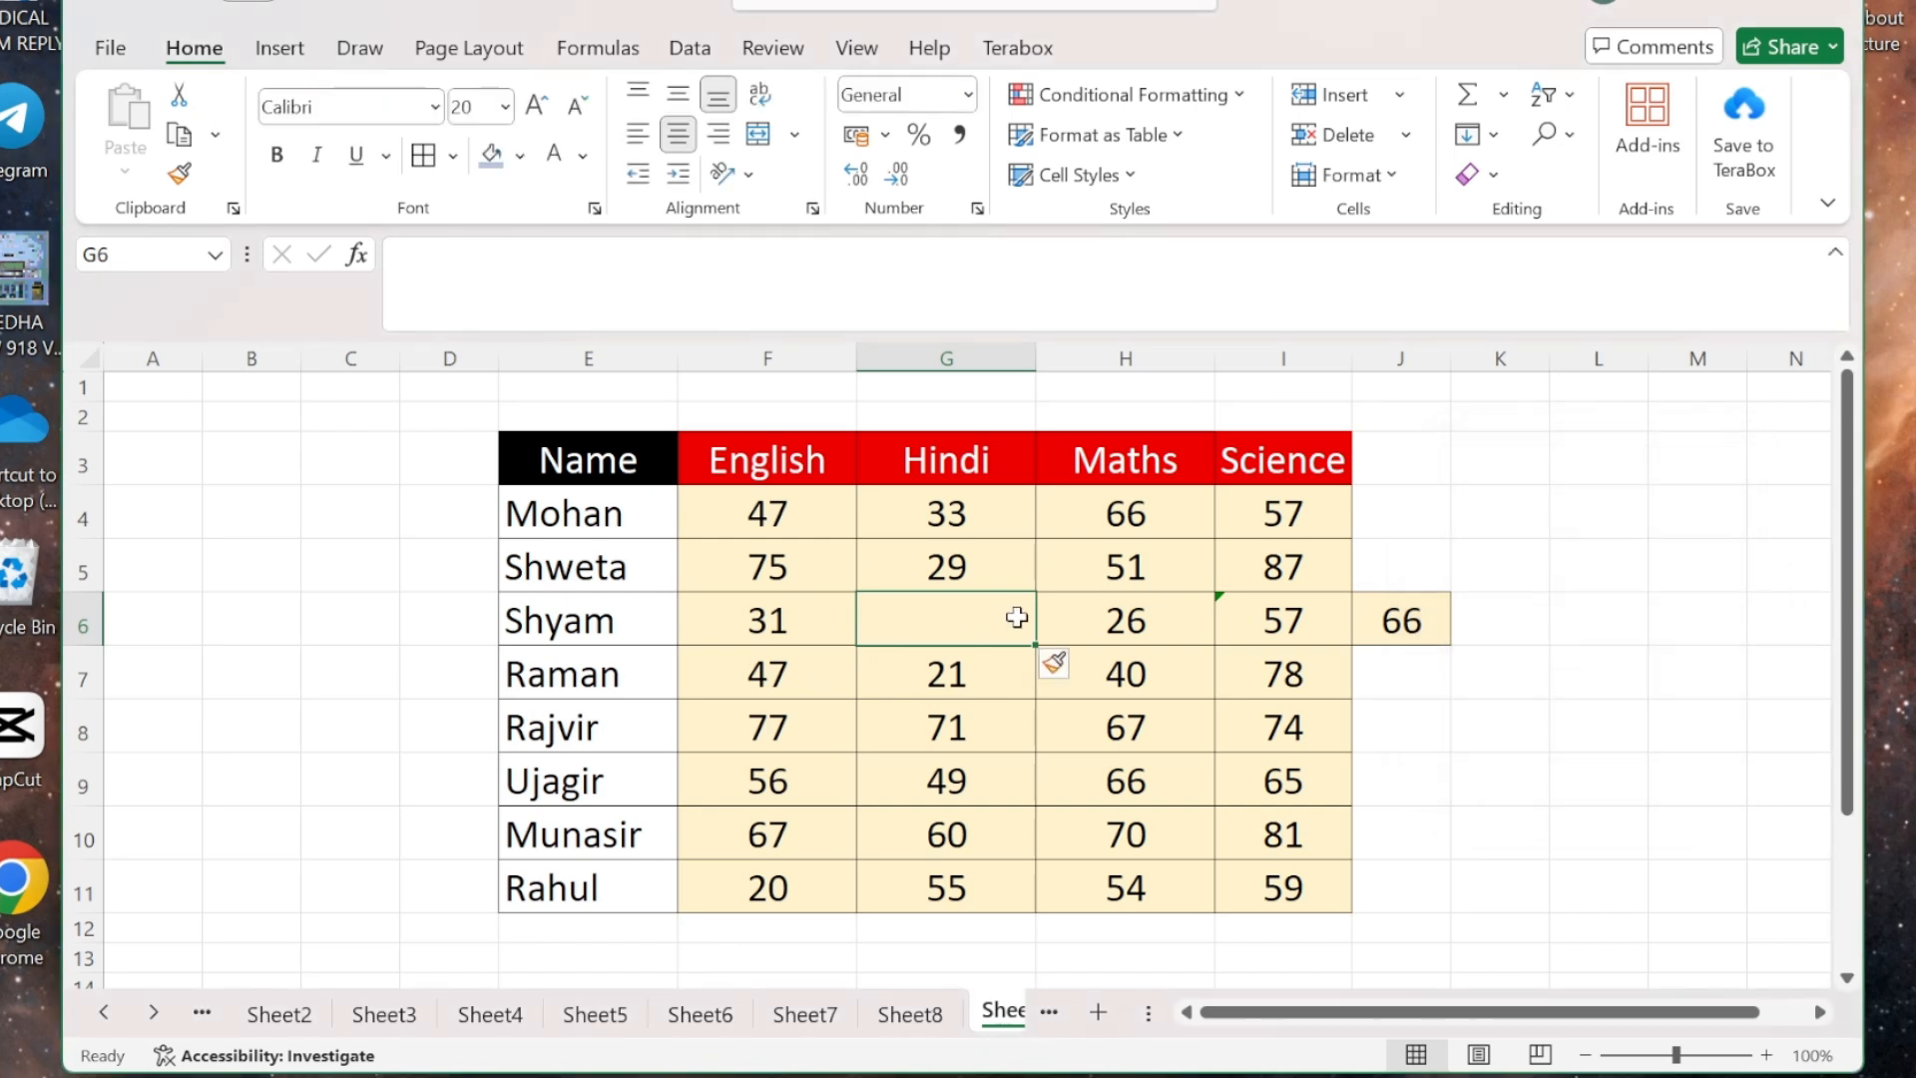
key(ctrl+z)
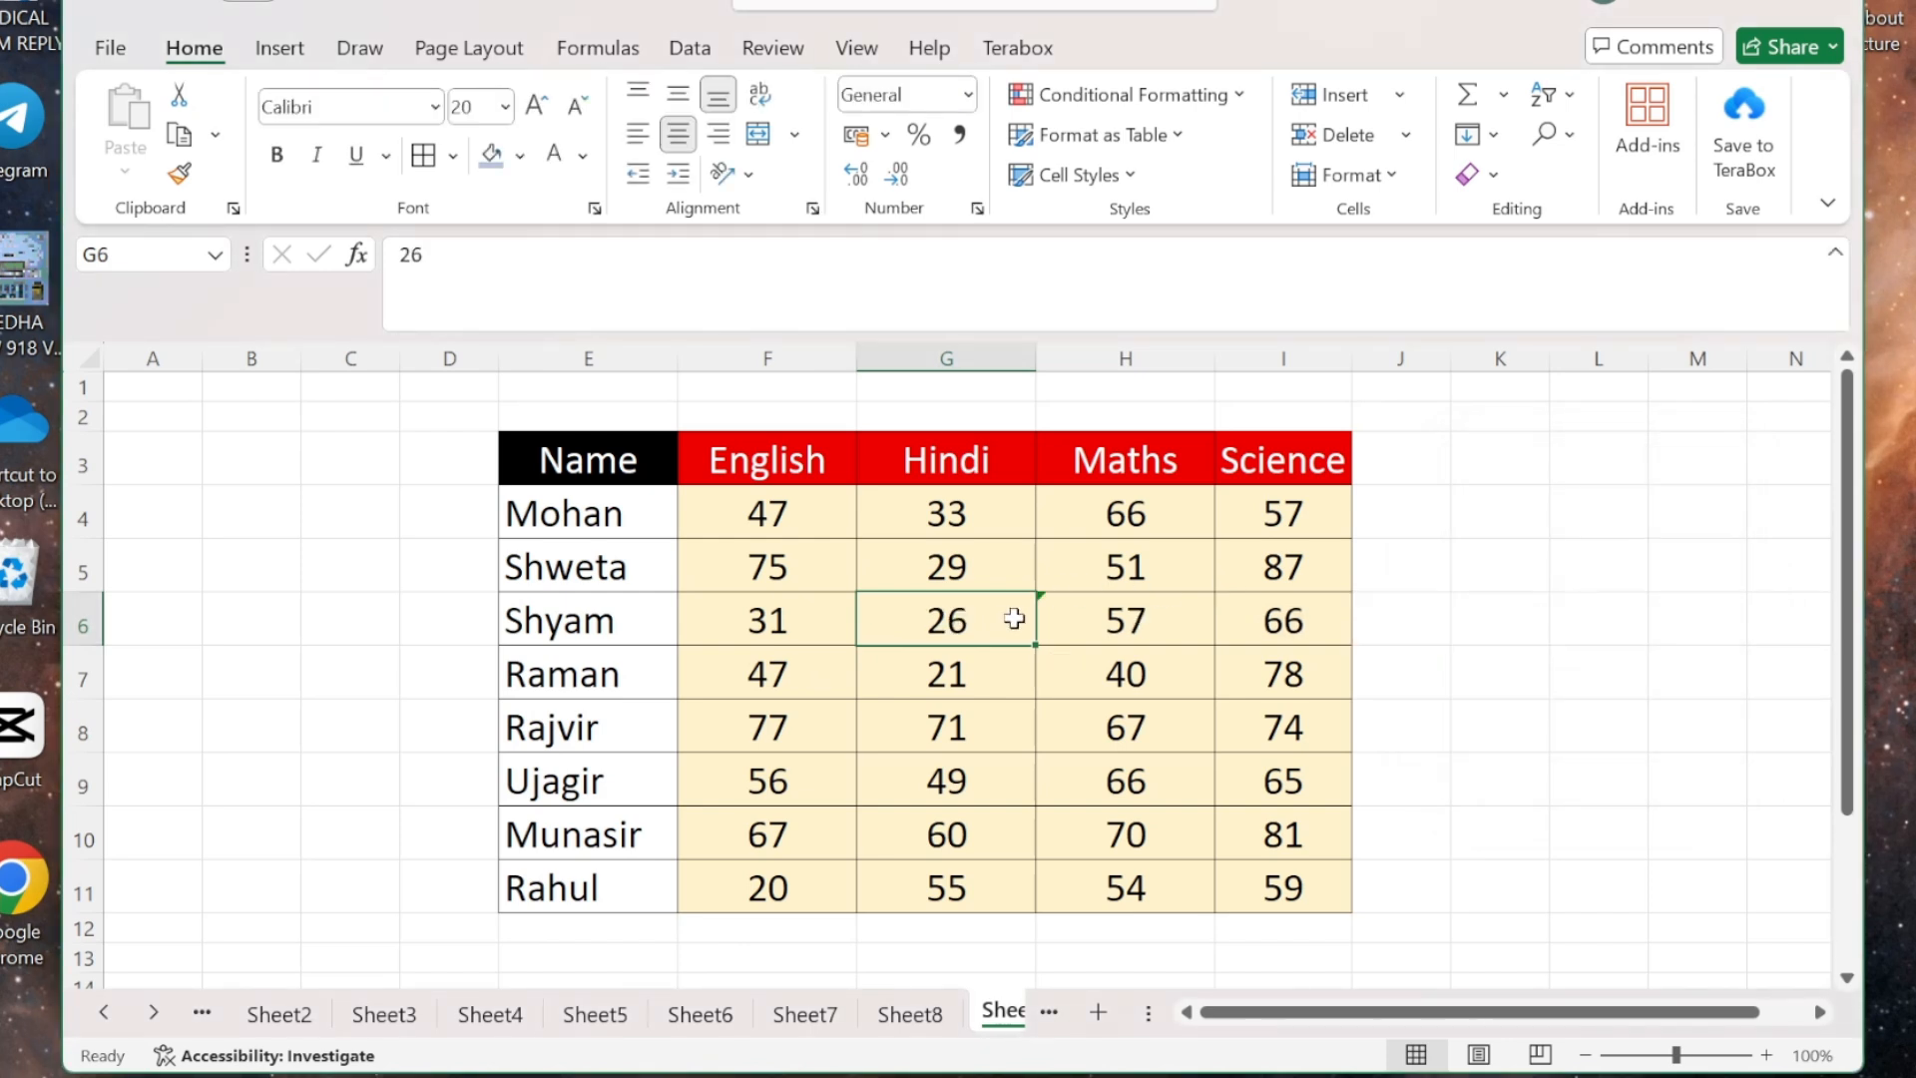
- Try inserting a cell at G6 that shifts the Hindi marks down, then undo it
click(1400, 94)
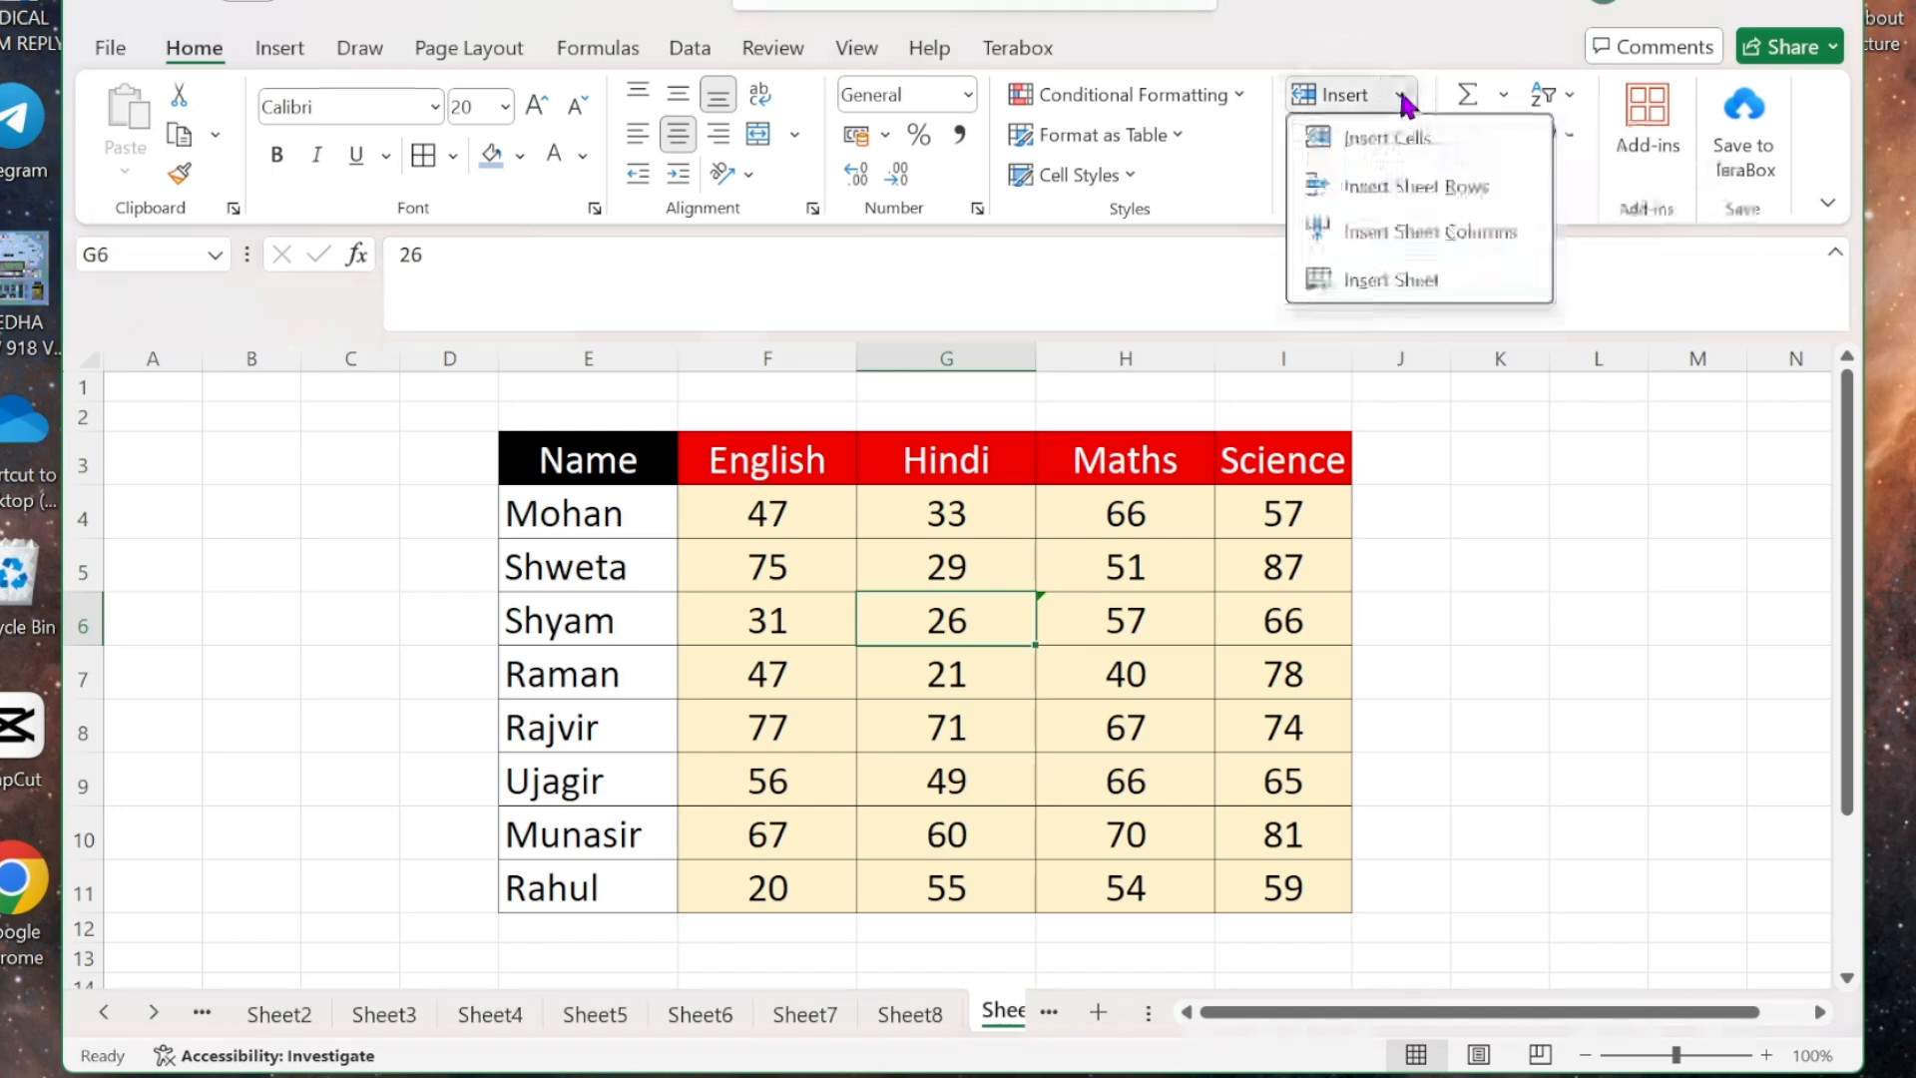
click(1387, 138)
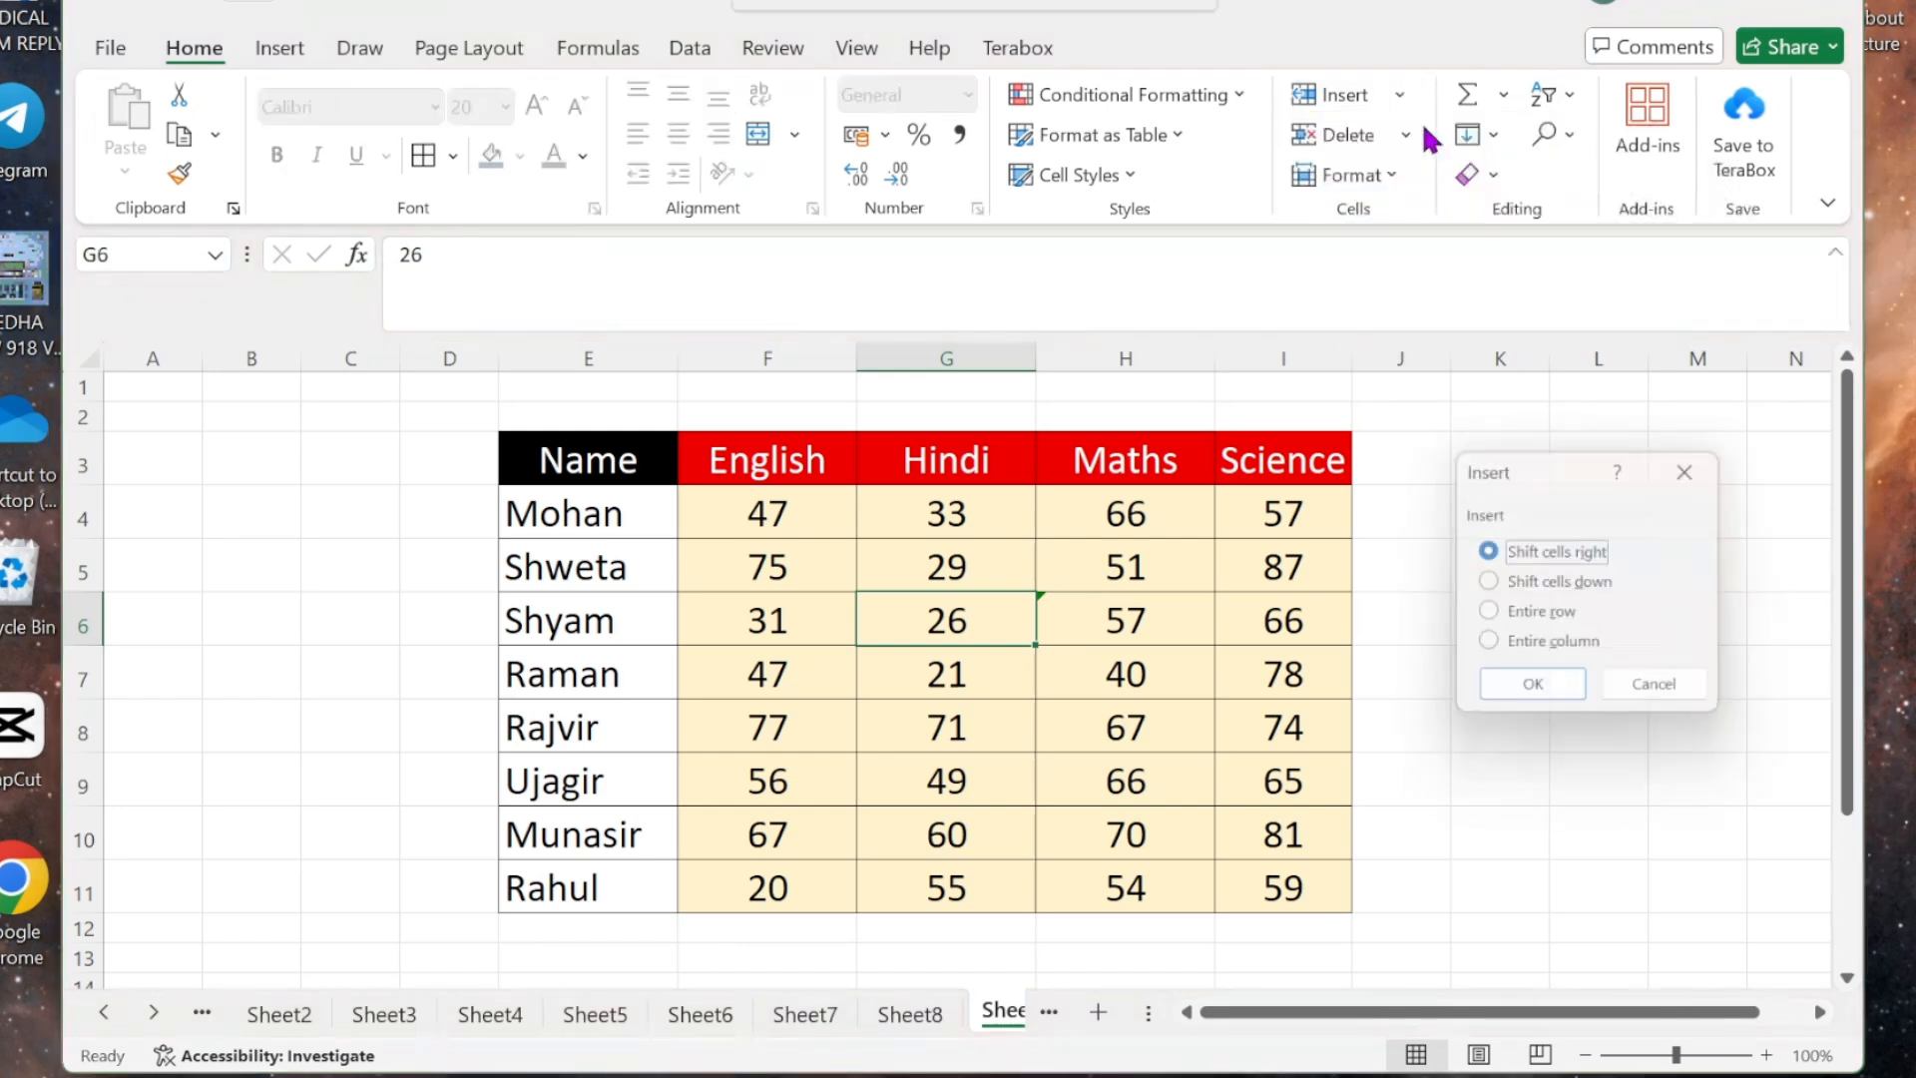
click(1560, 589)
click(1542, 691)
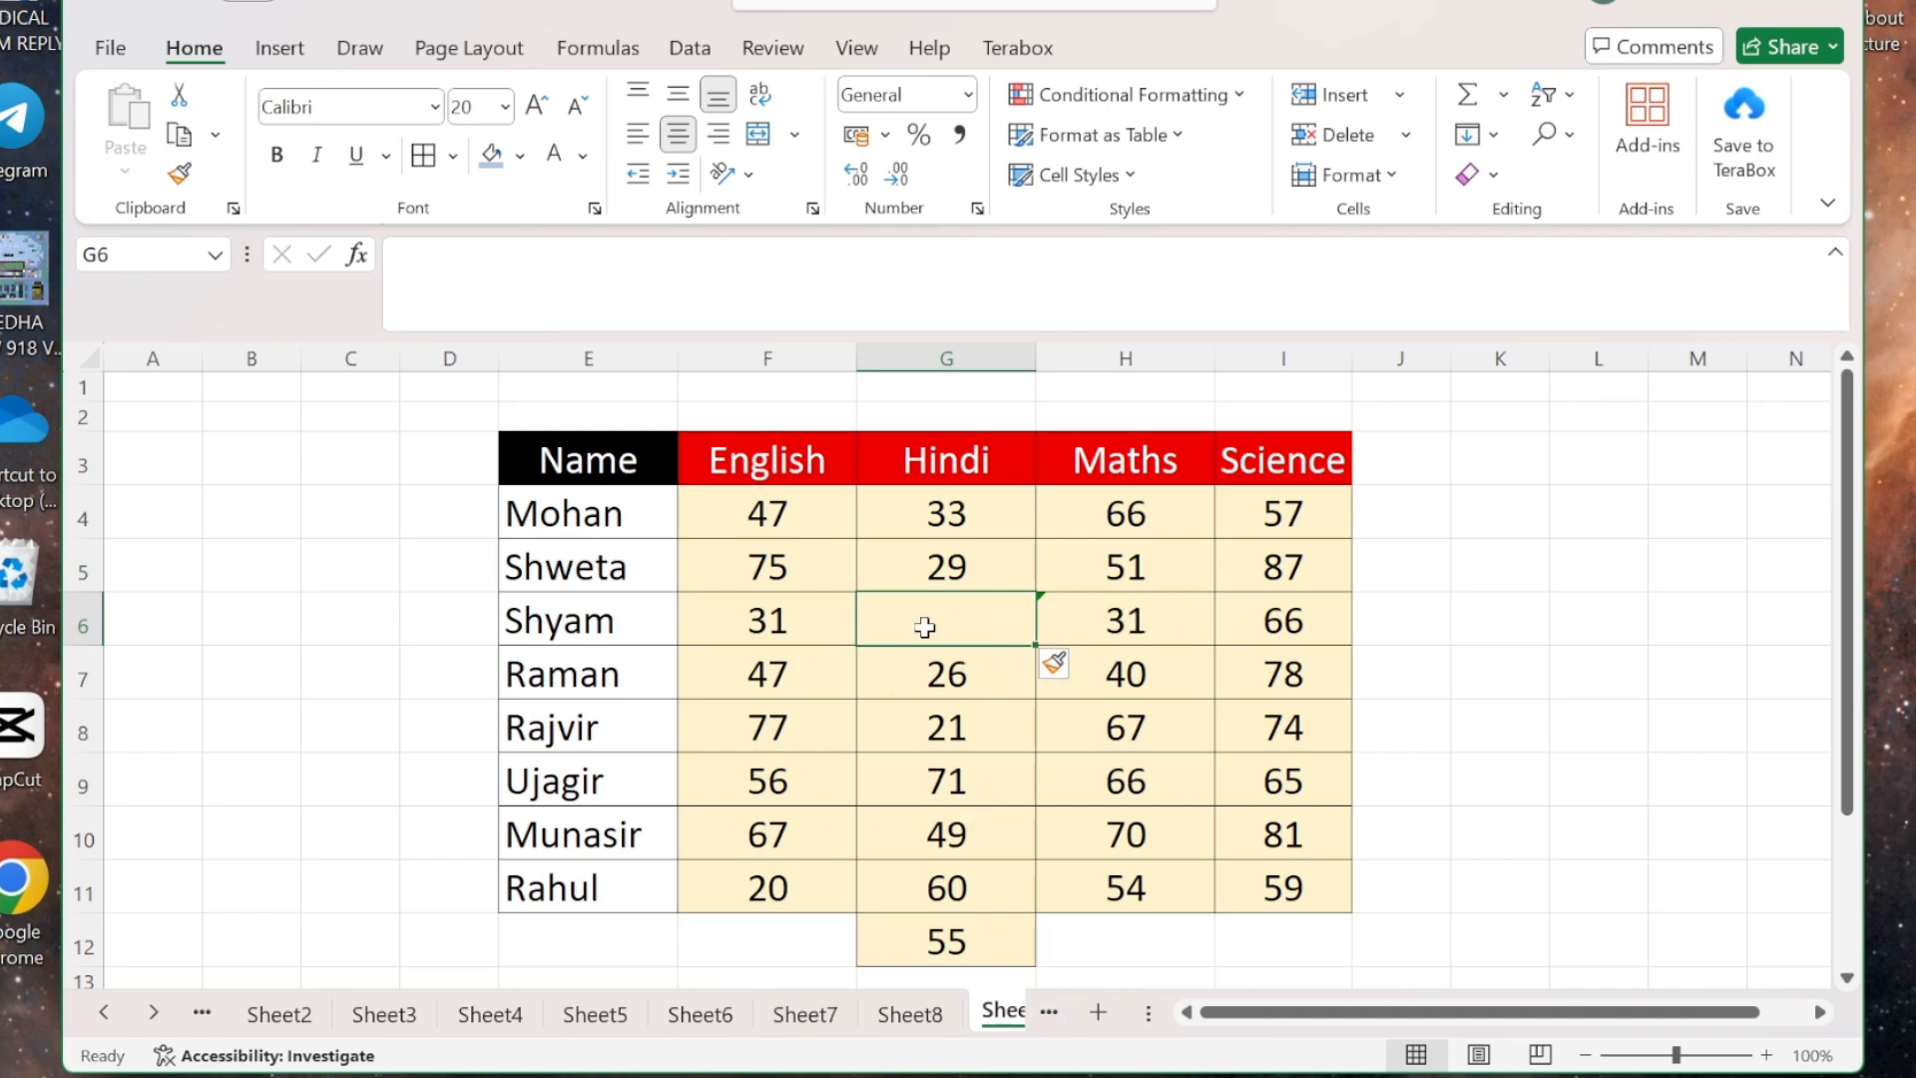
key(ctrl+z)
- Insert an entire blank row at row 6, pushing Shyam through Rahul down
click(1399, 95)
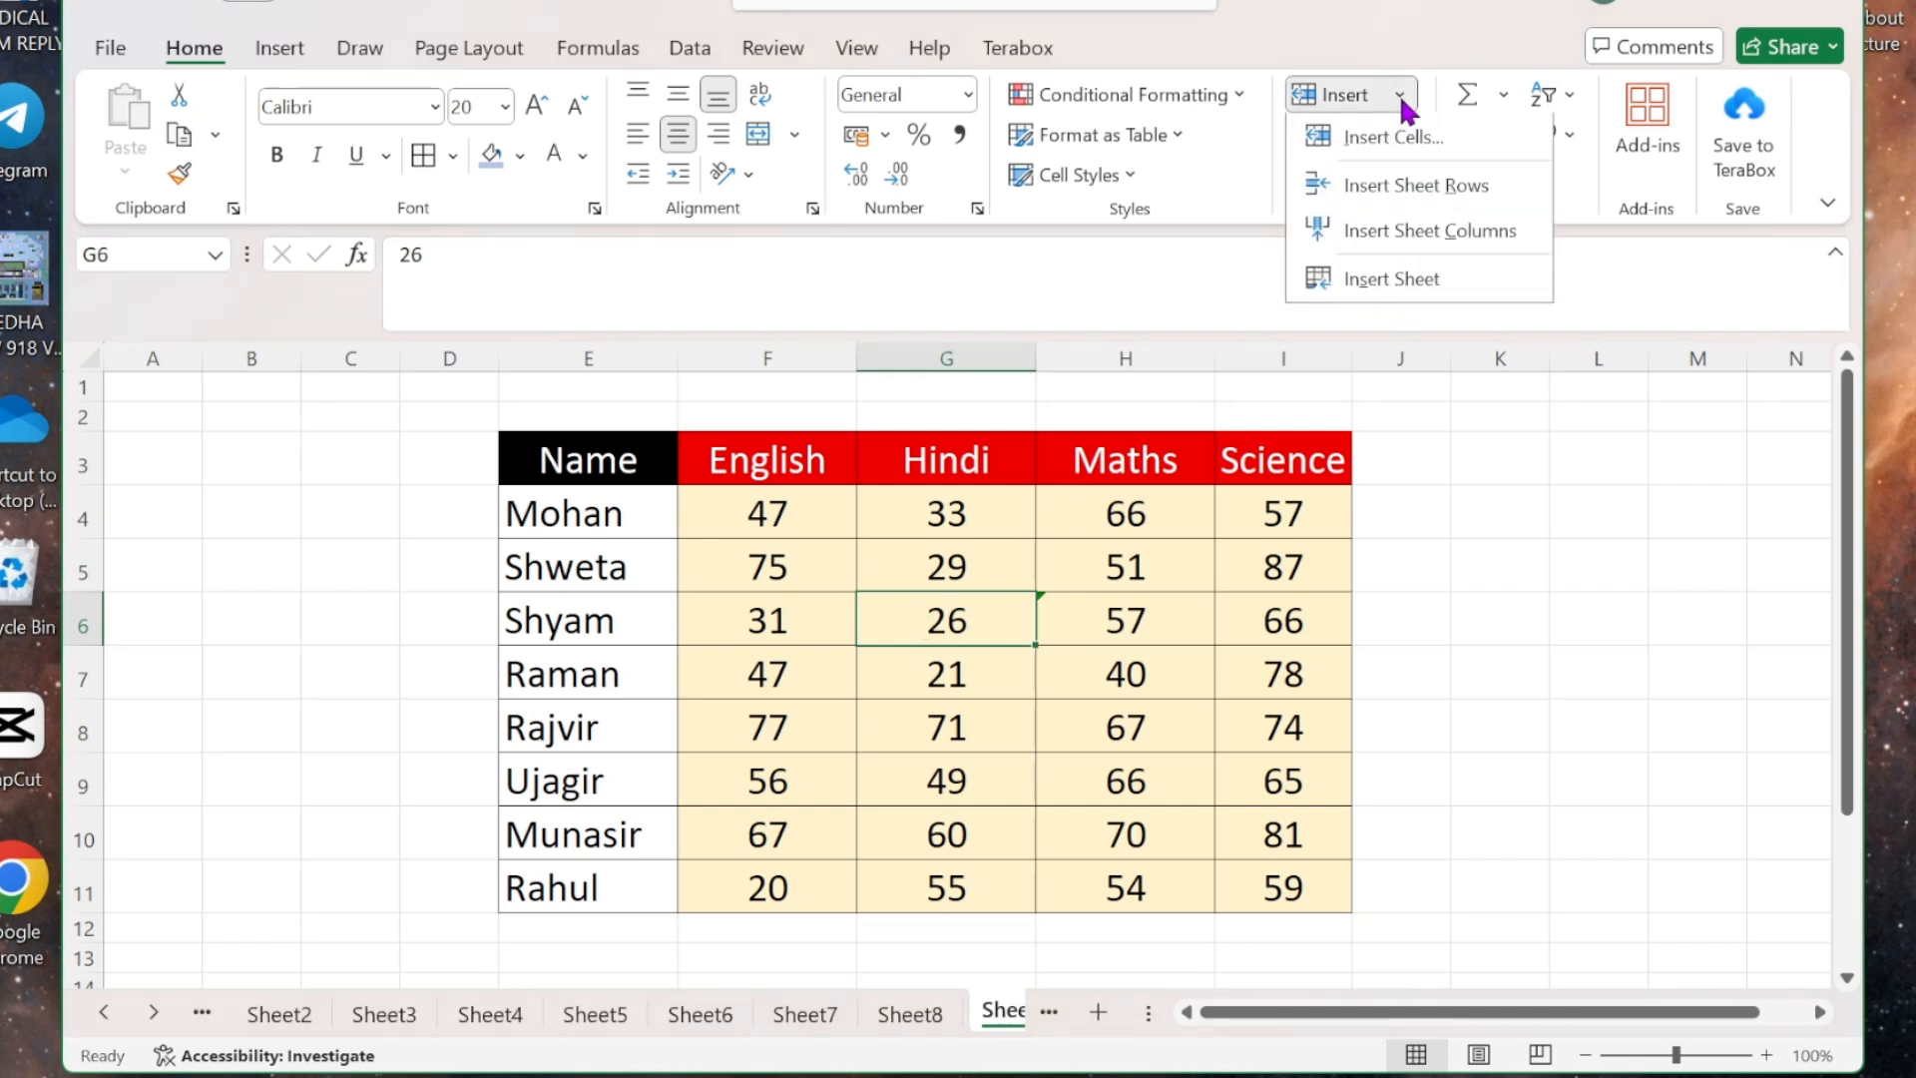
click(1412, 137)
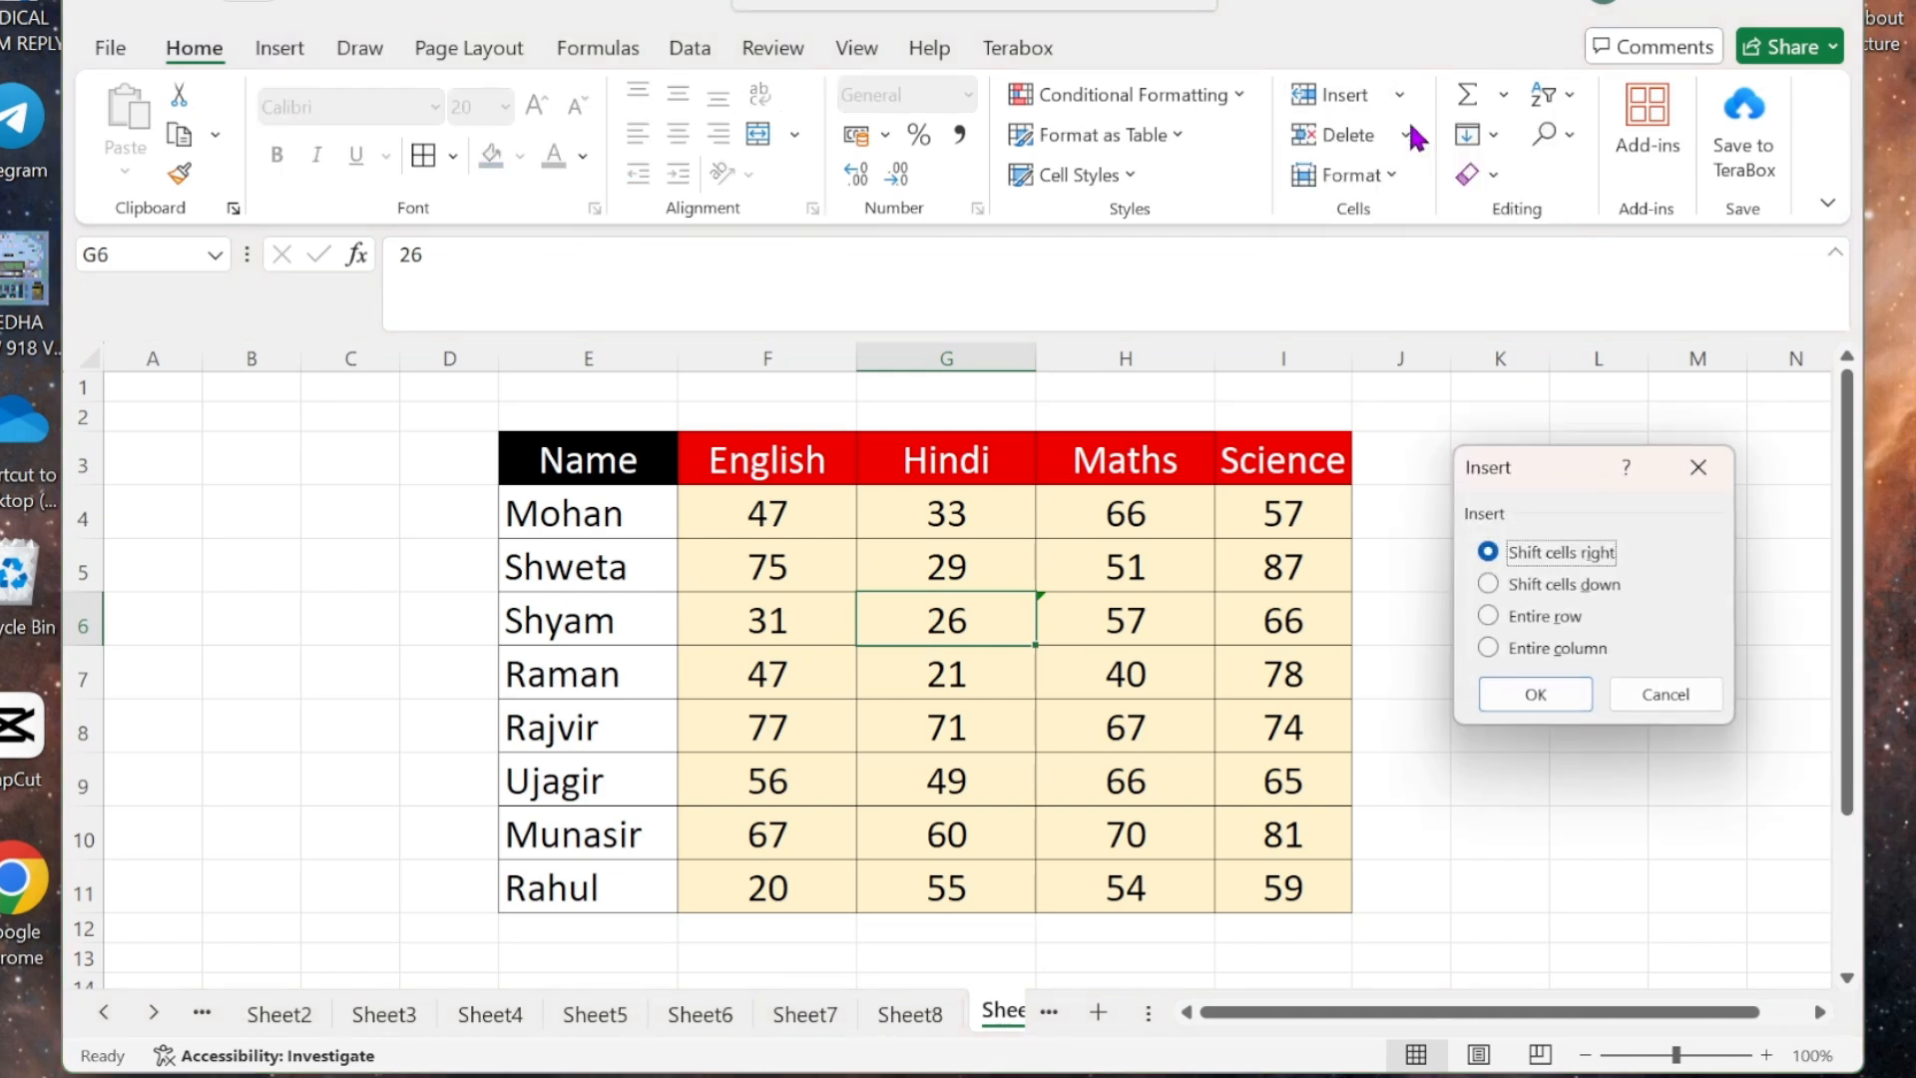
click(1533, 616)
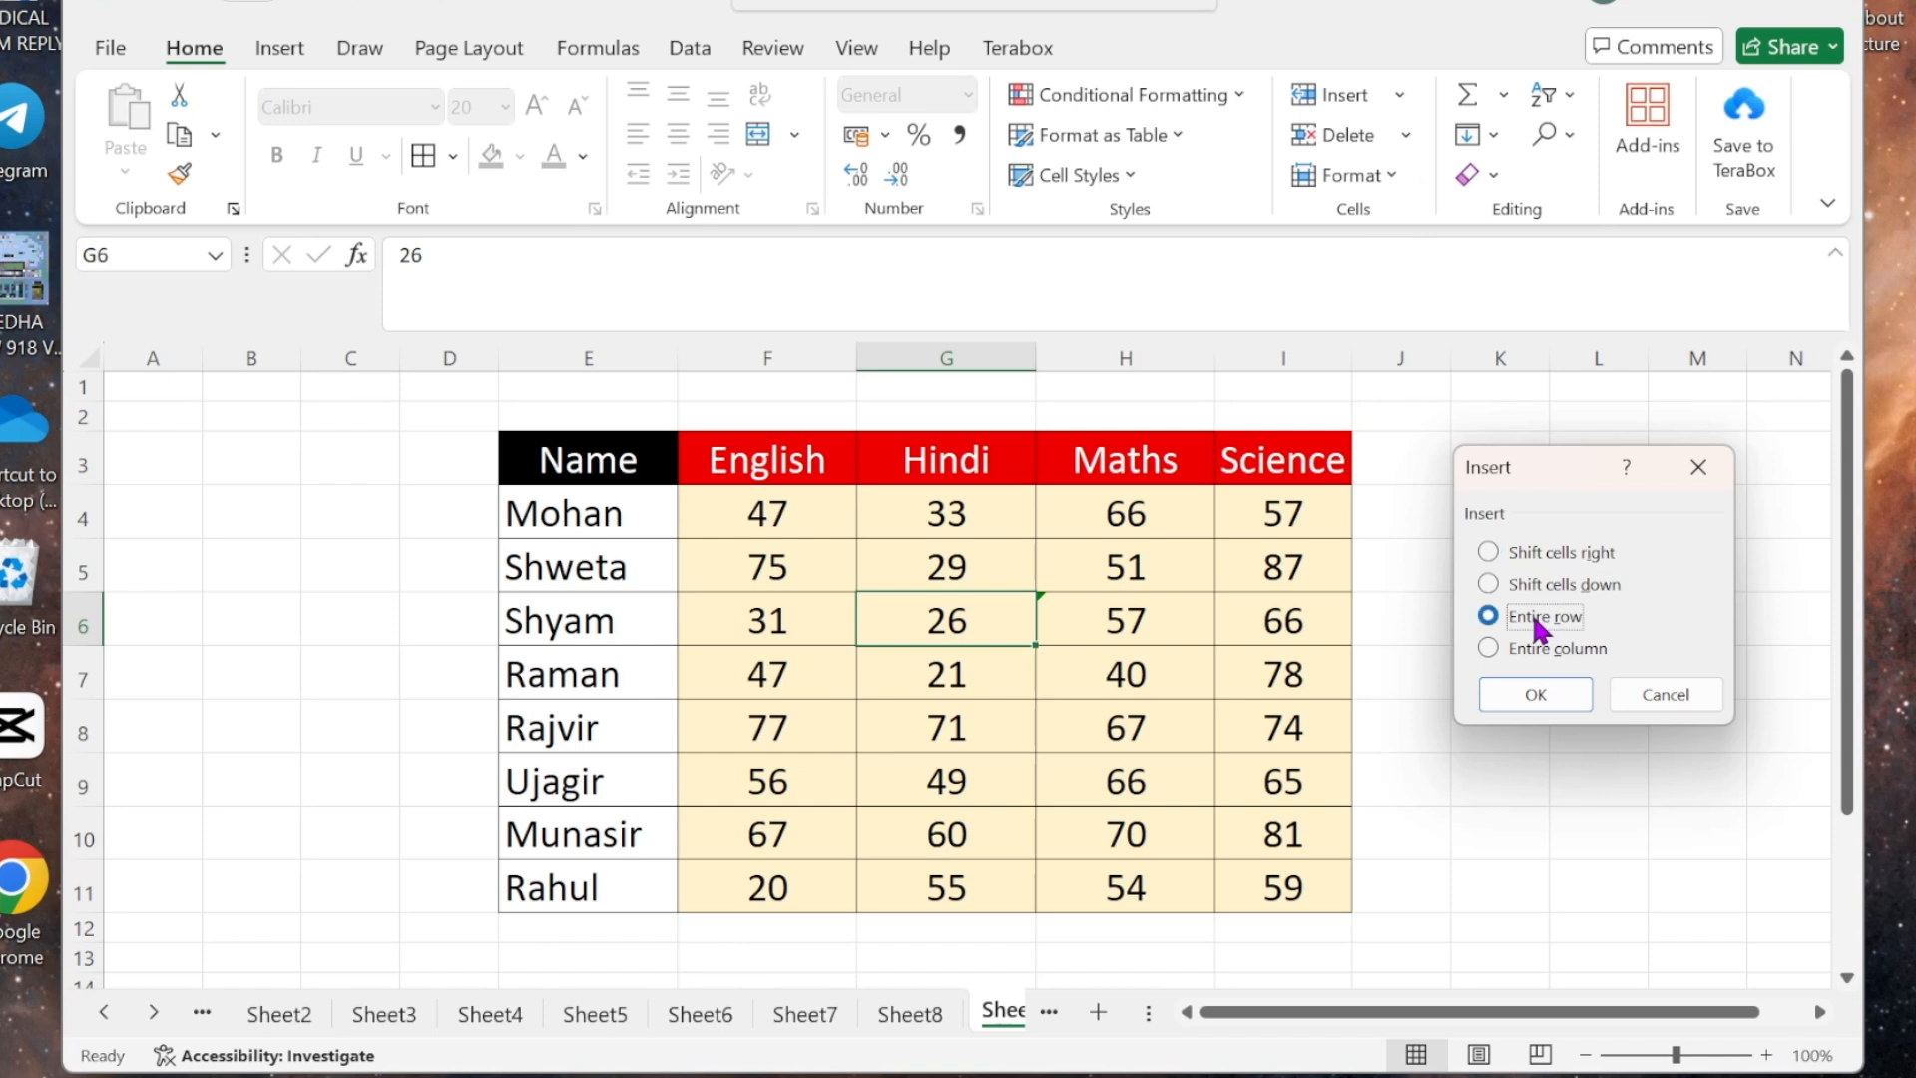
click(1527, 695)
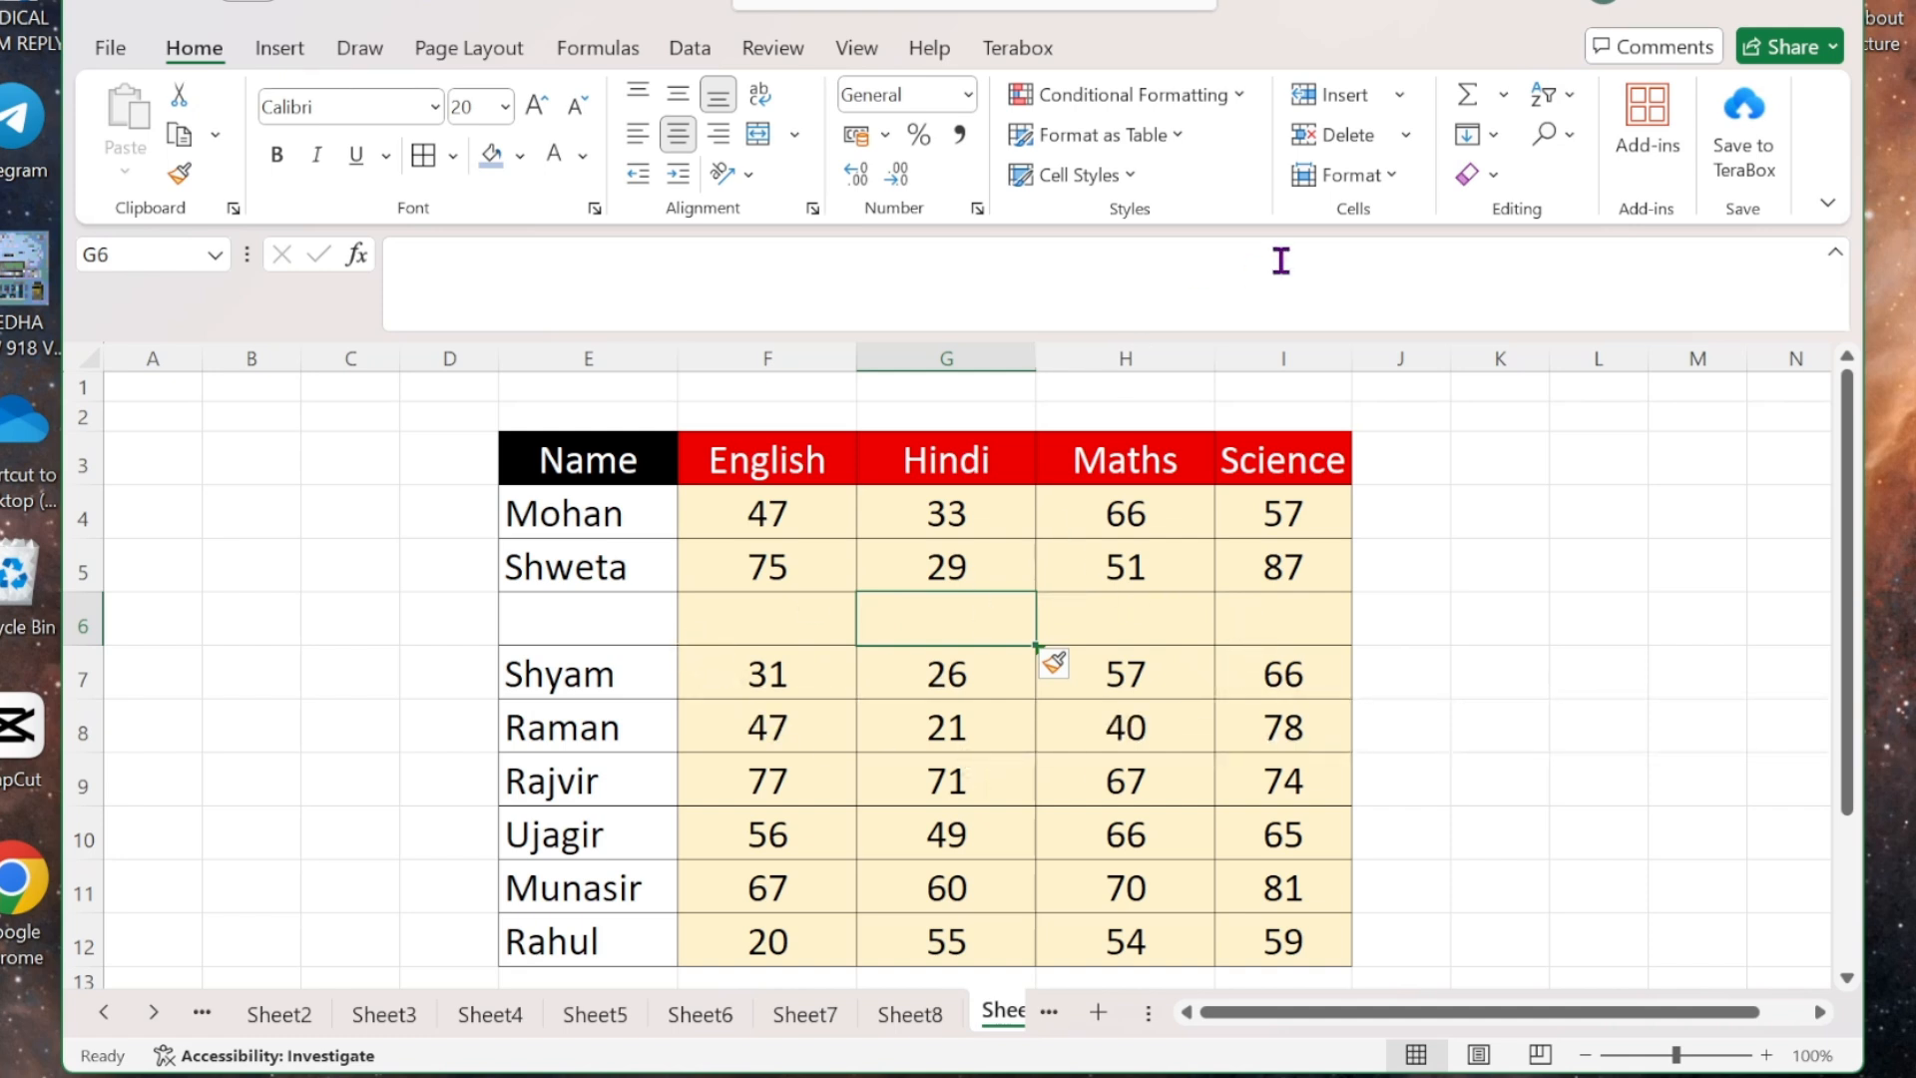
click(1403, 96)
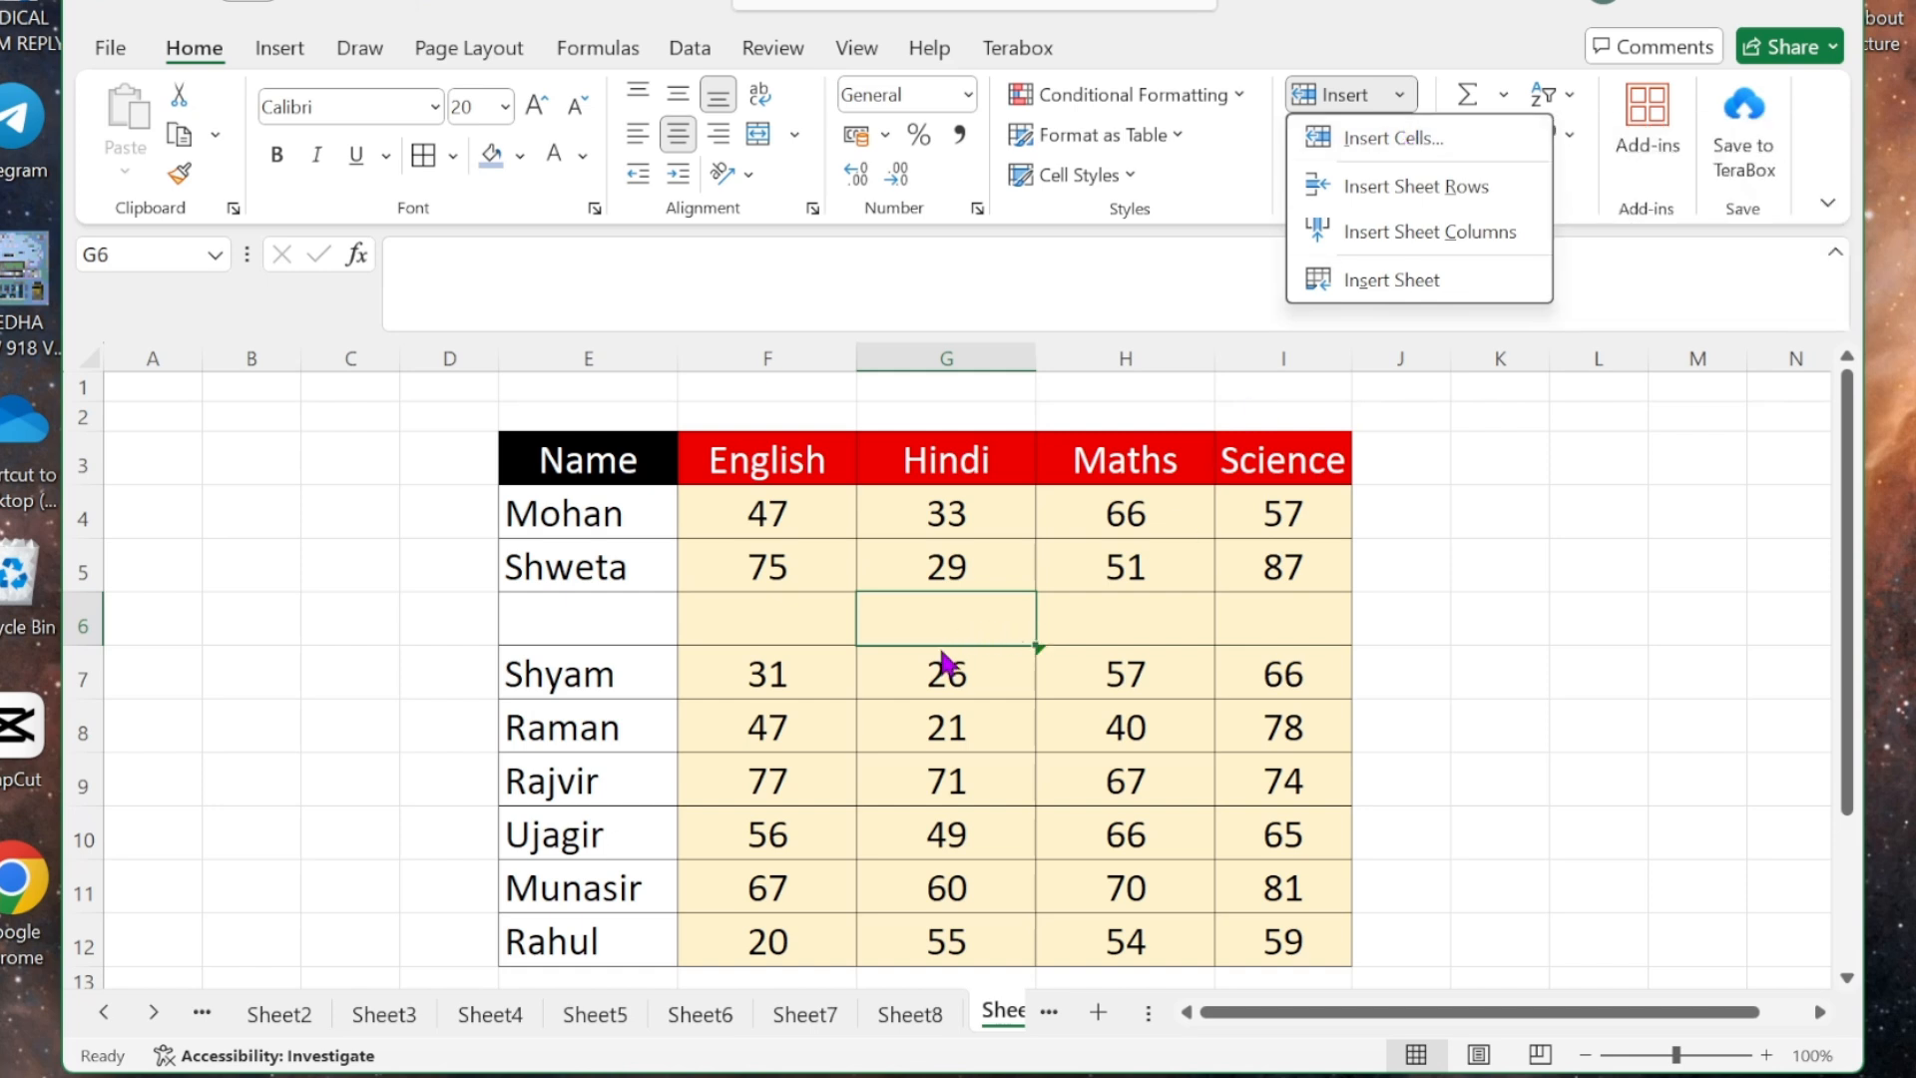
- Insert an entire blank column at G, shifting Hindi, Maths and Science to H–J
click(1389, 144)
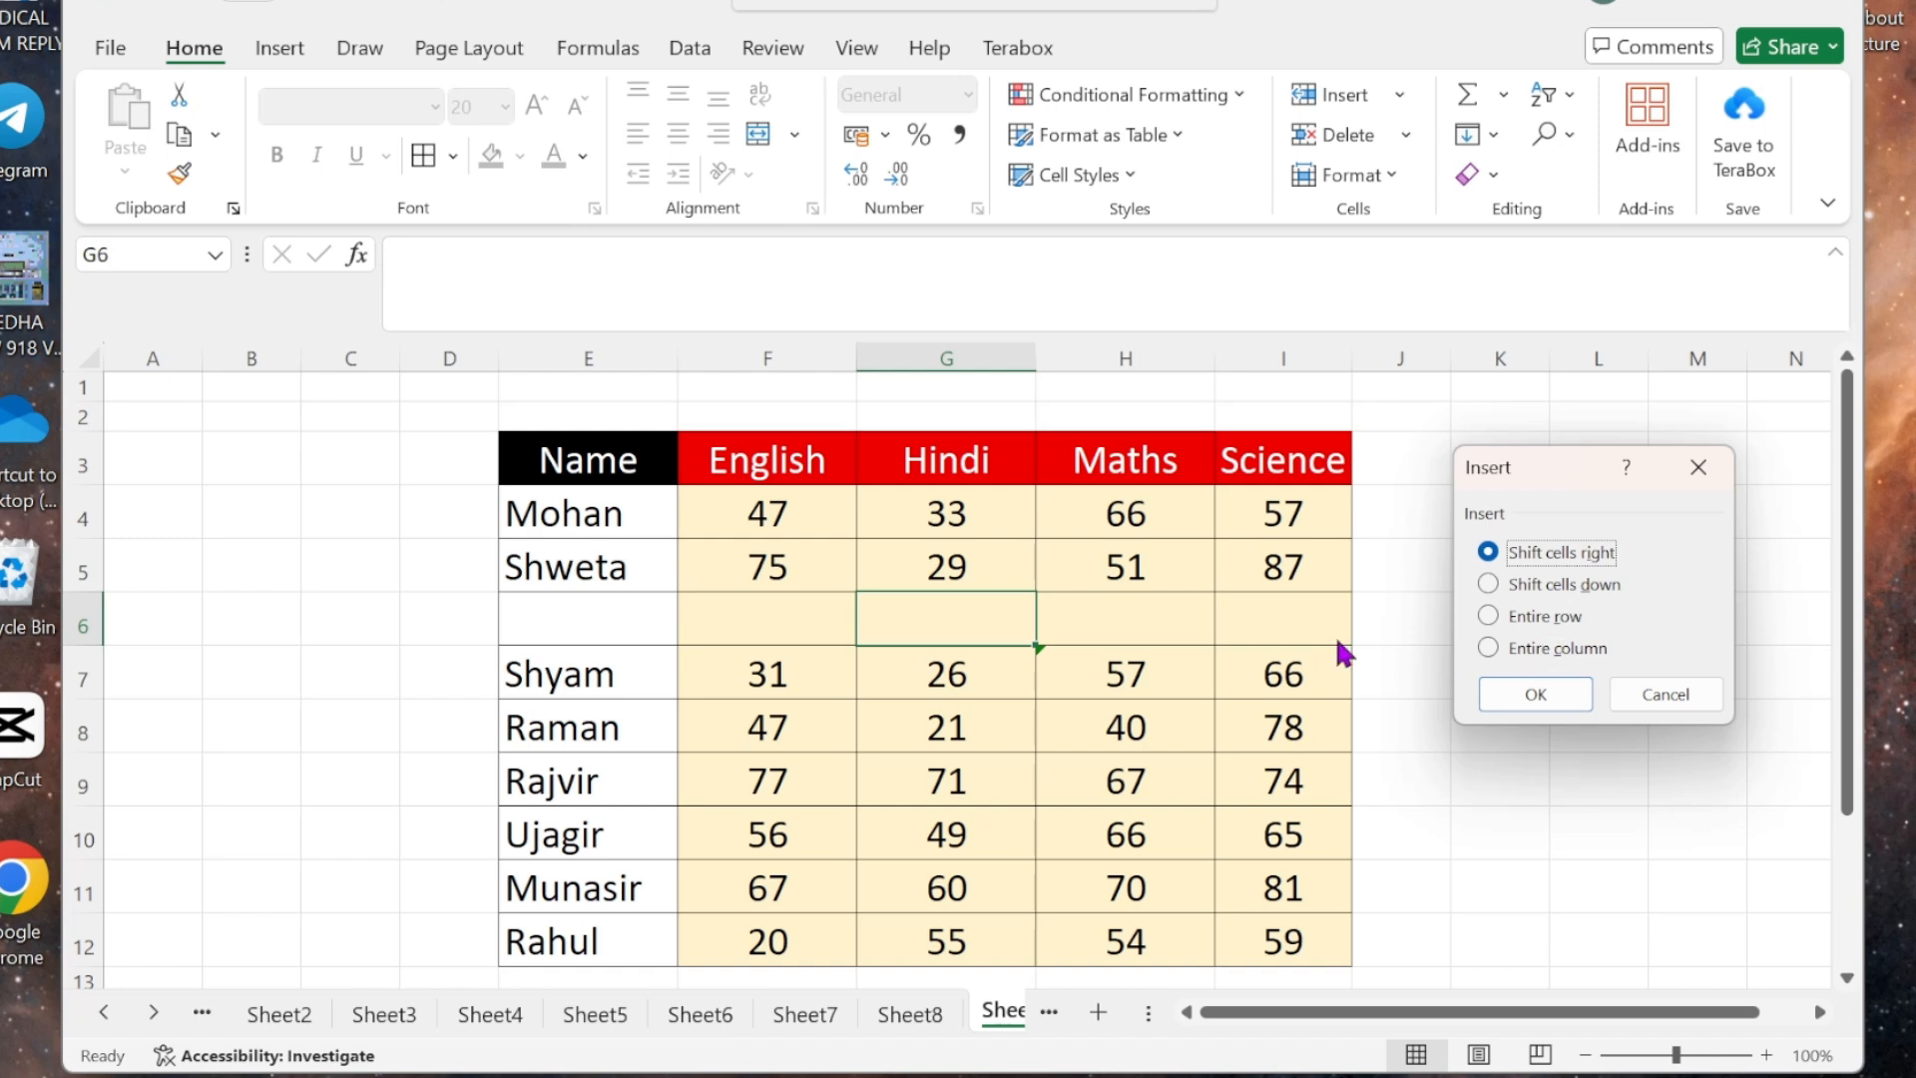
click(1511, 650)
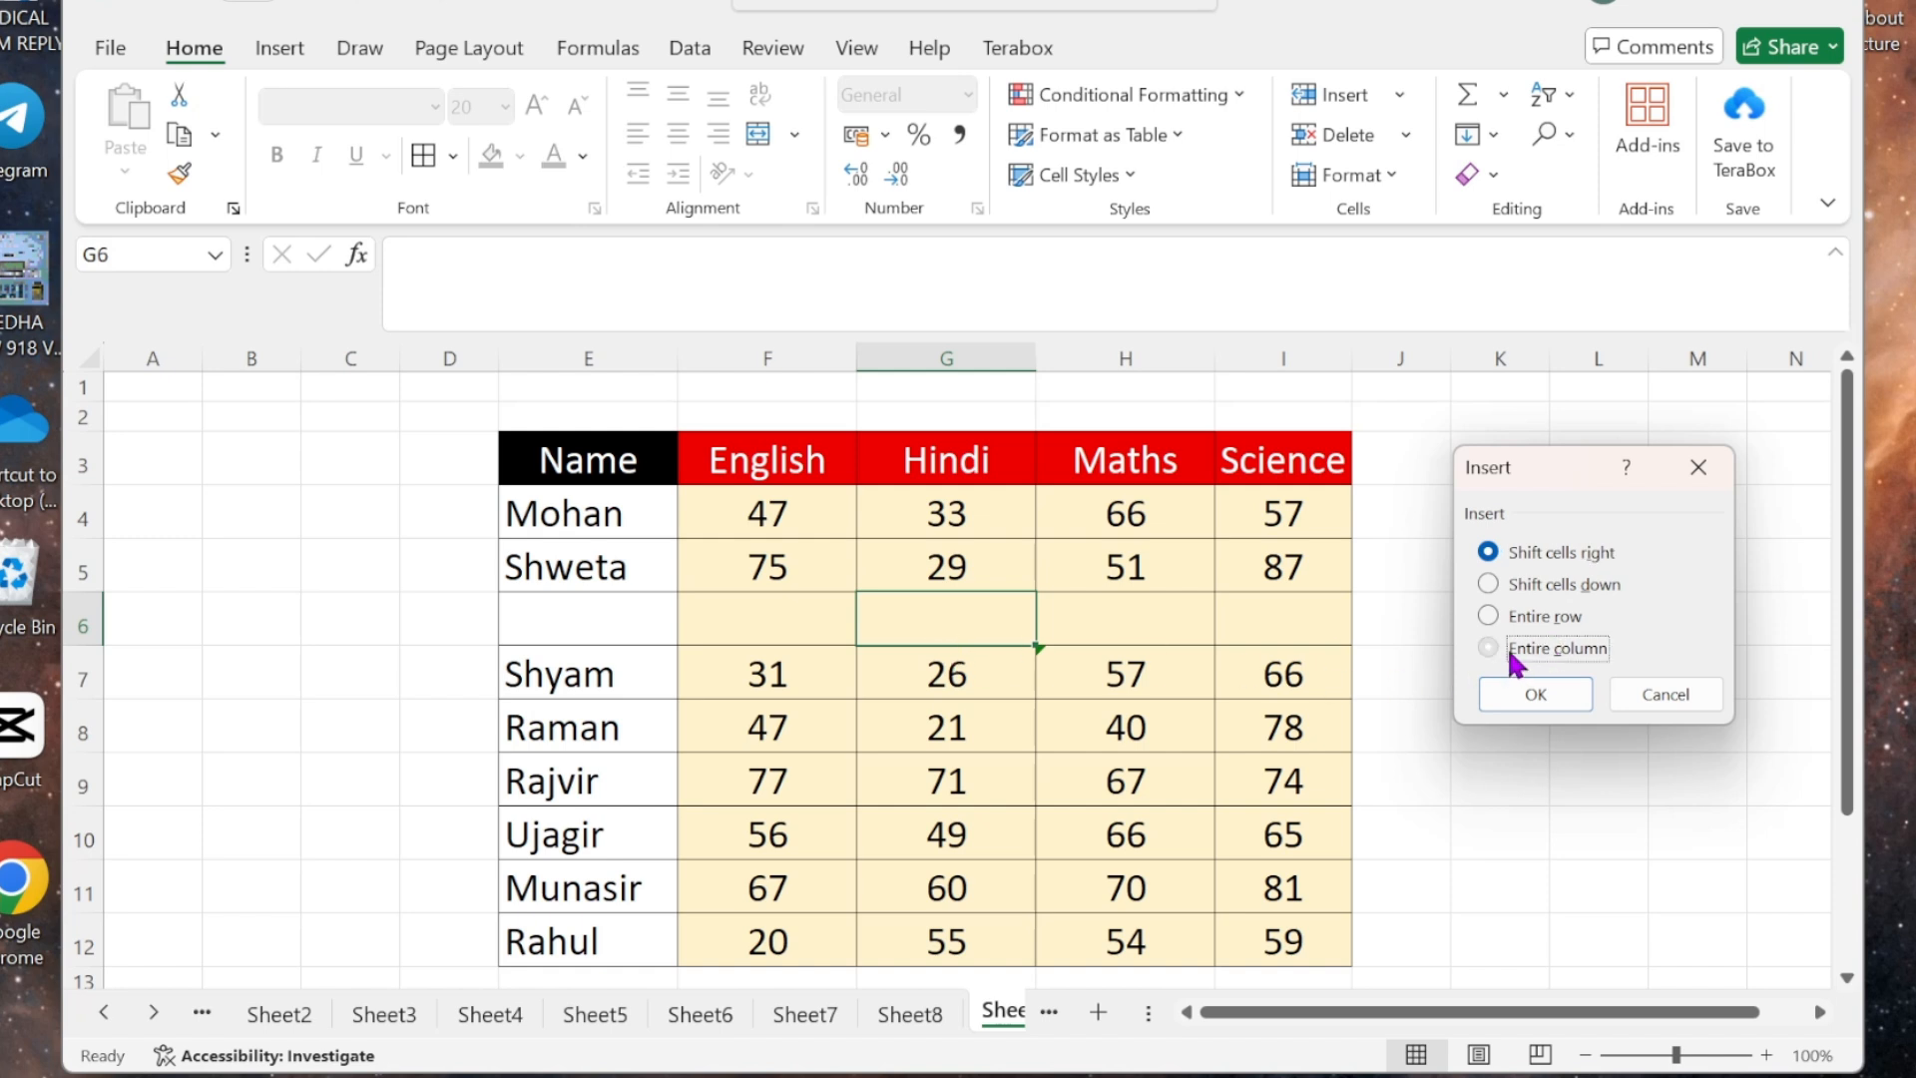
click(1517, 696)
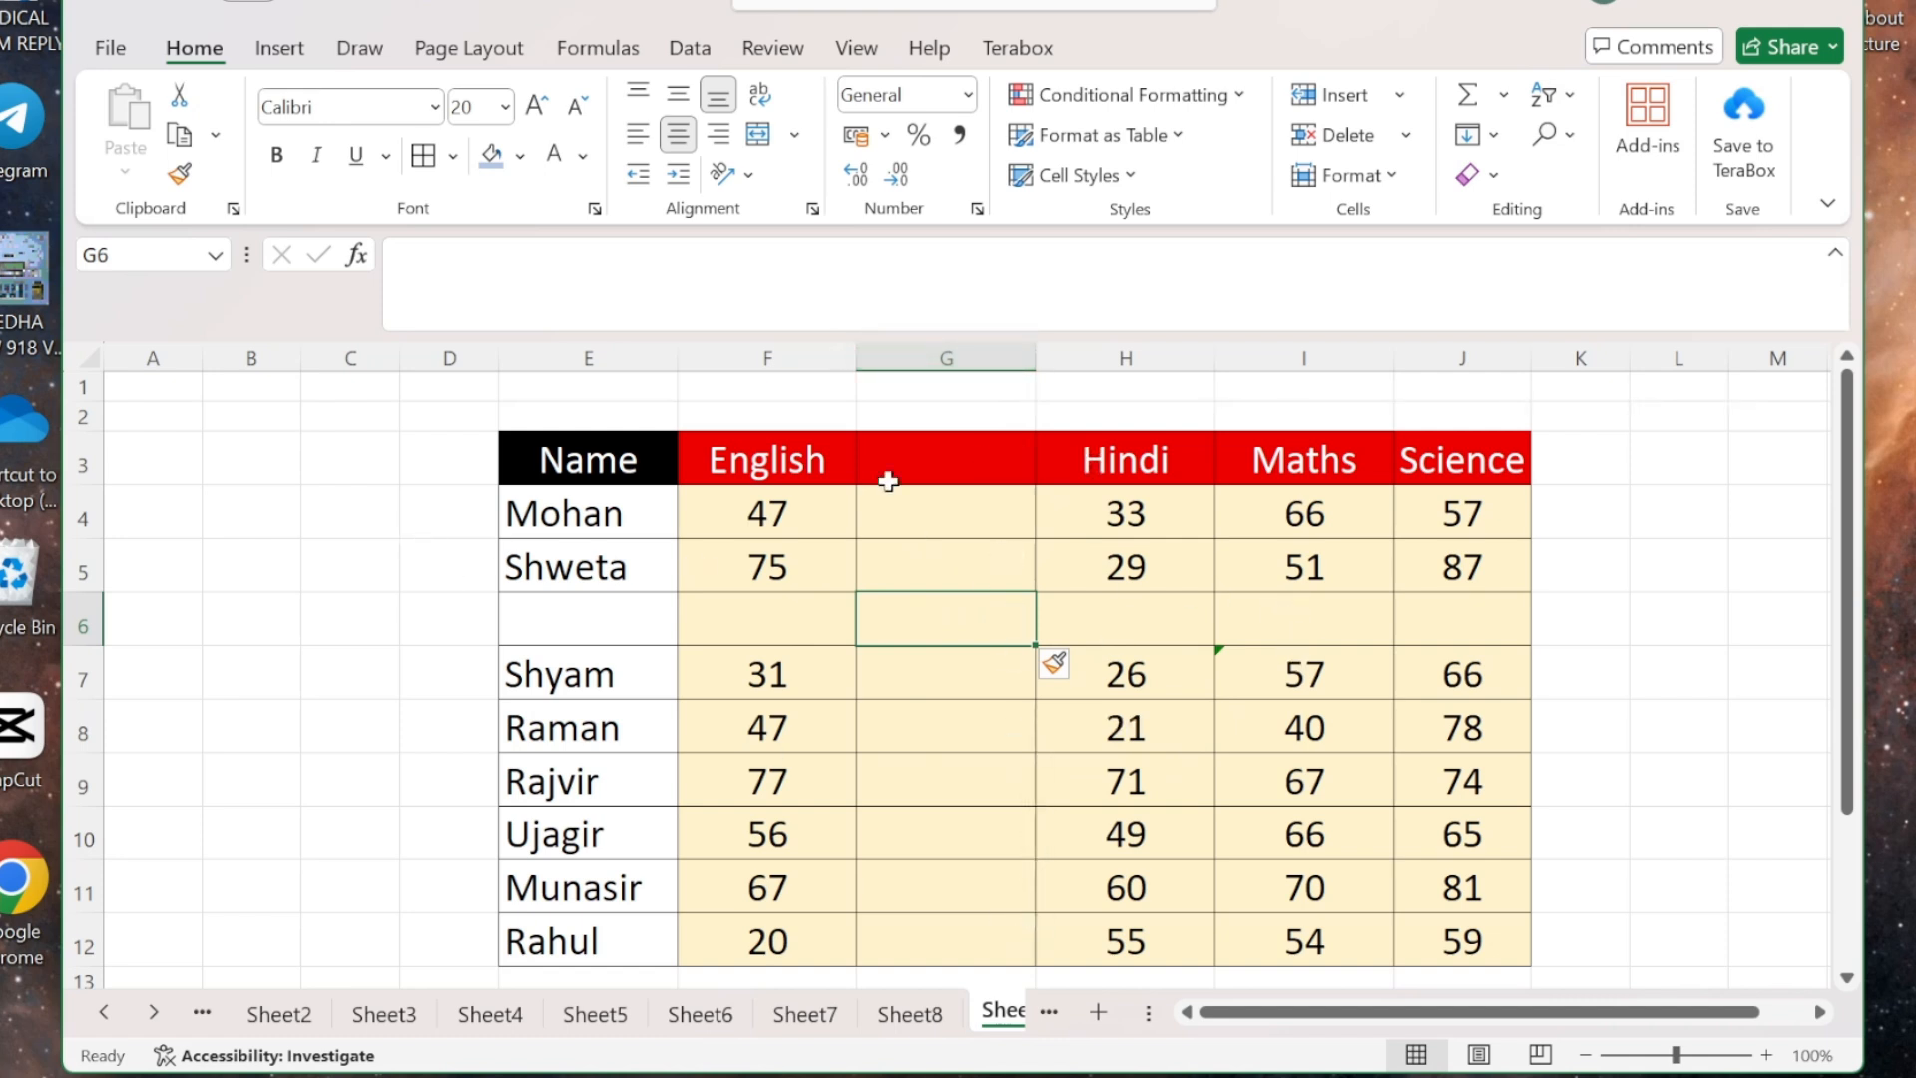
click(1119, 623)
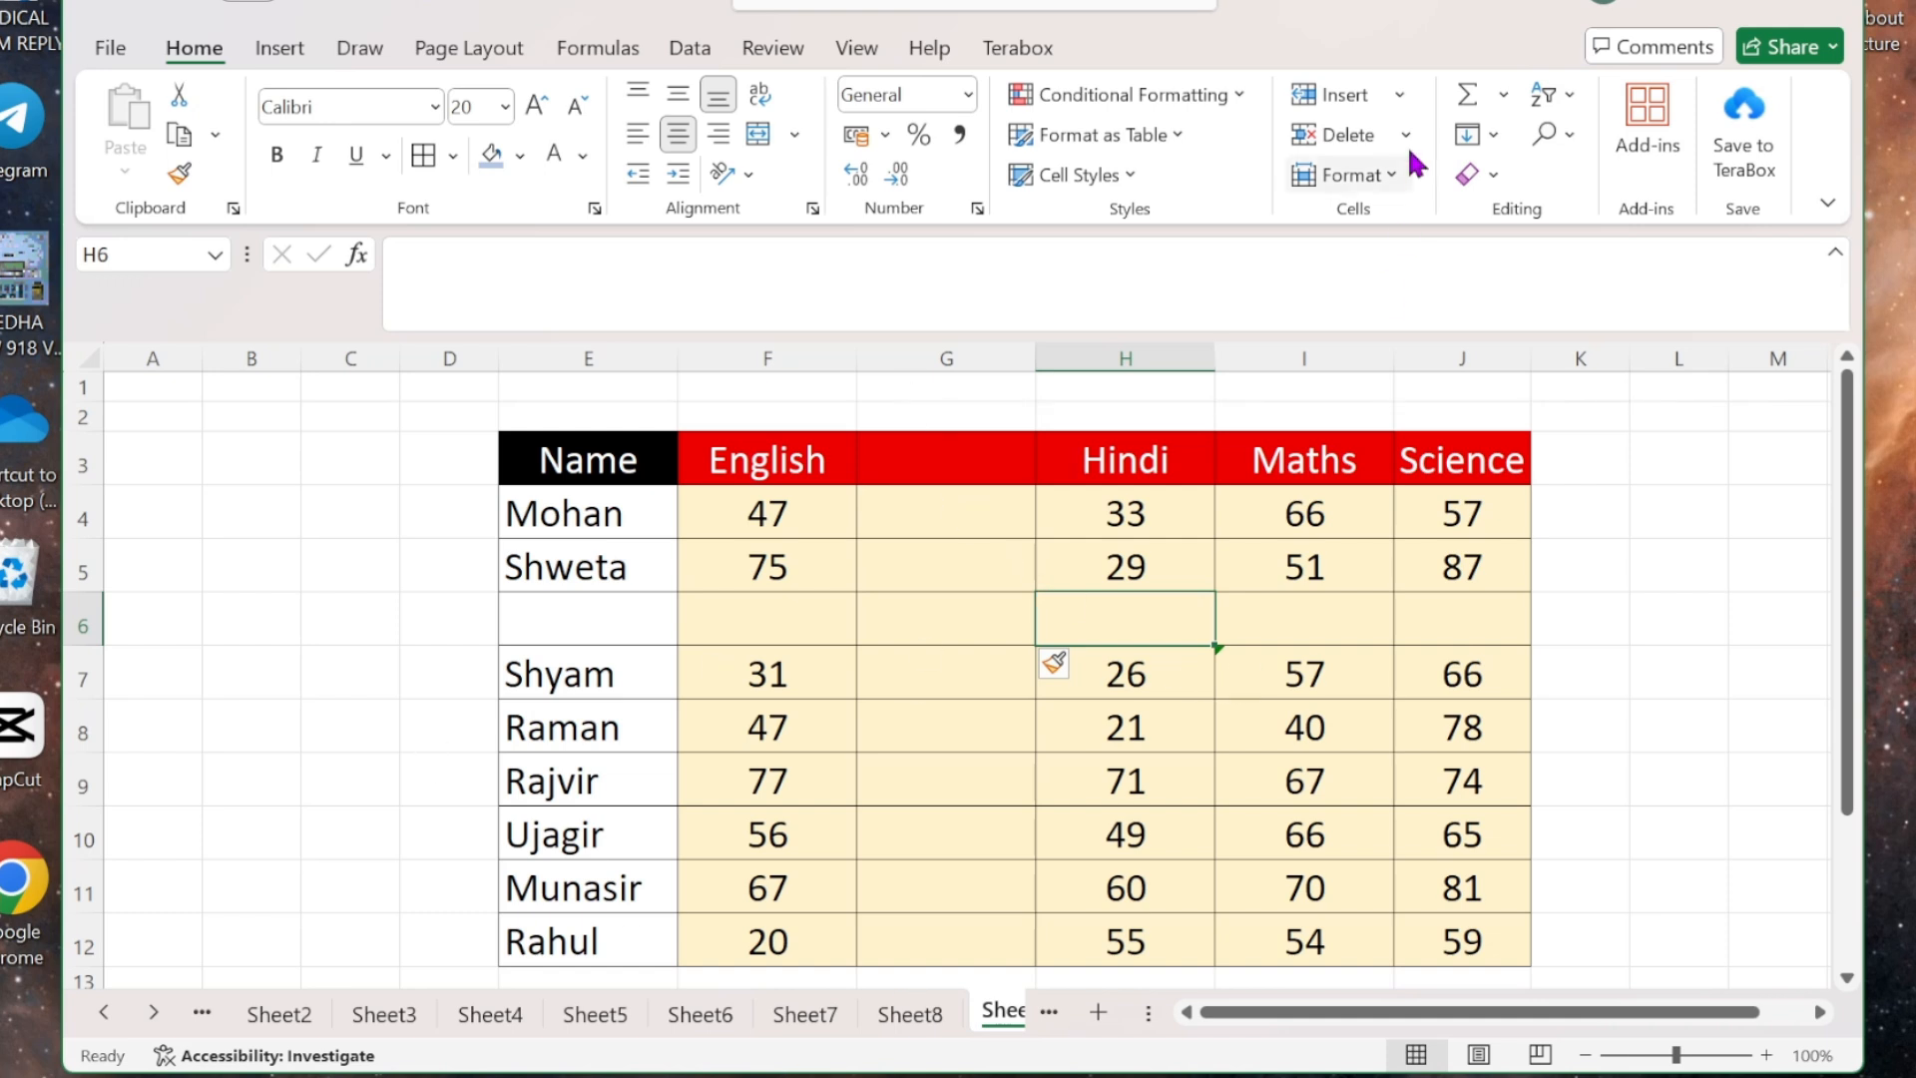
- Insert a cell at H6, shifting row 6 to the right
click(1401, 95)
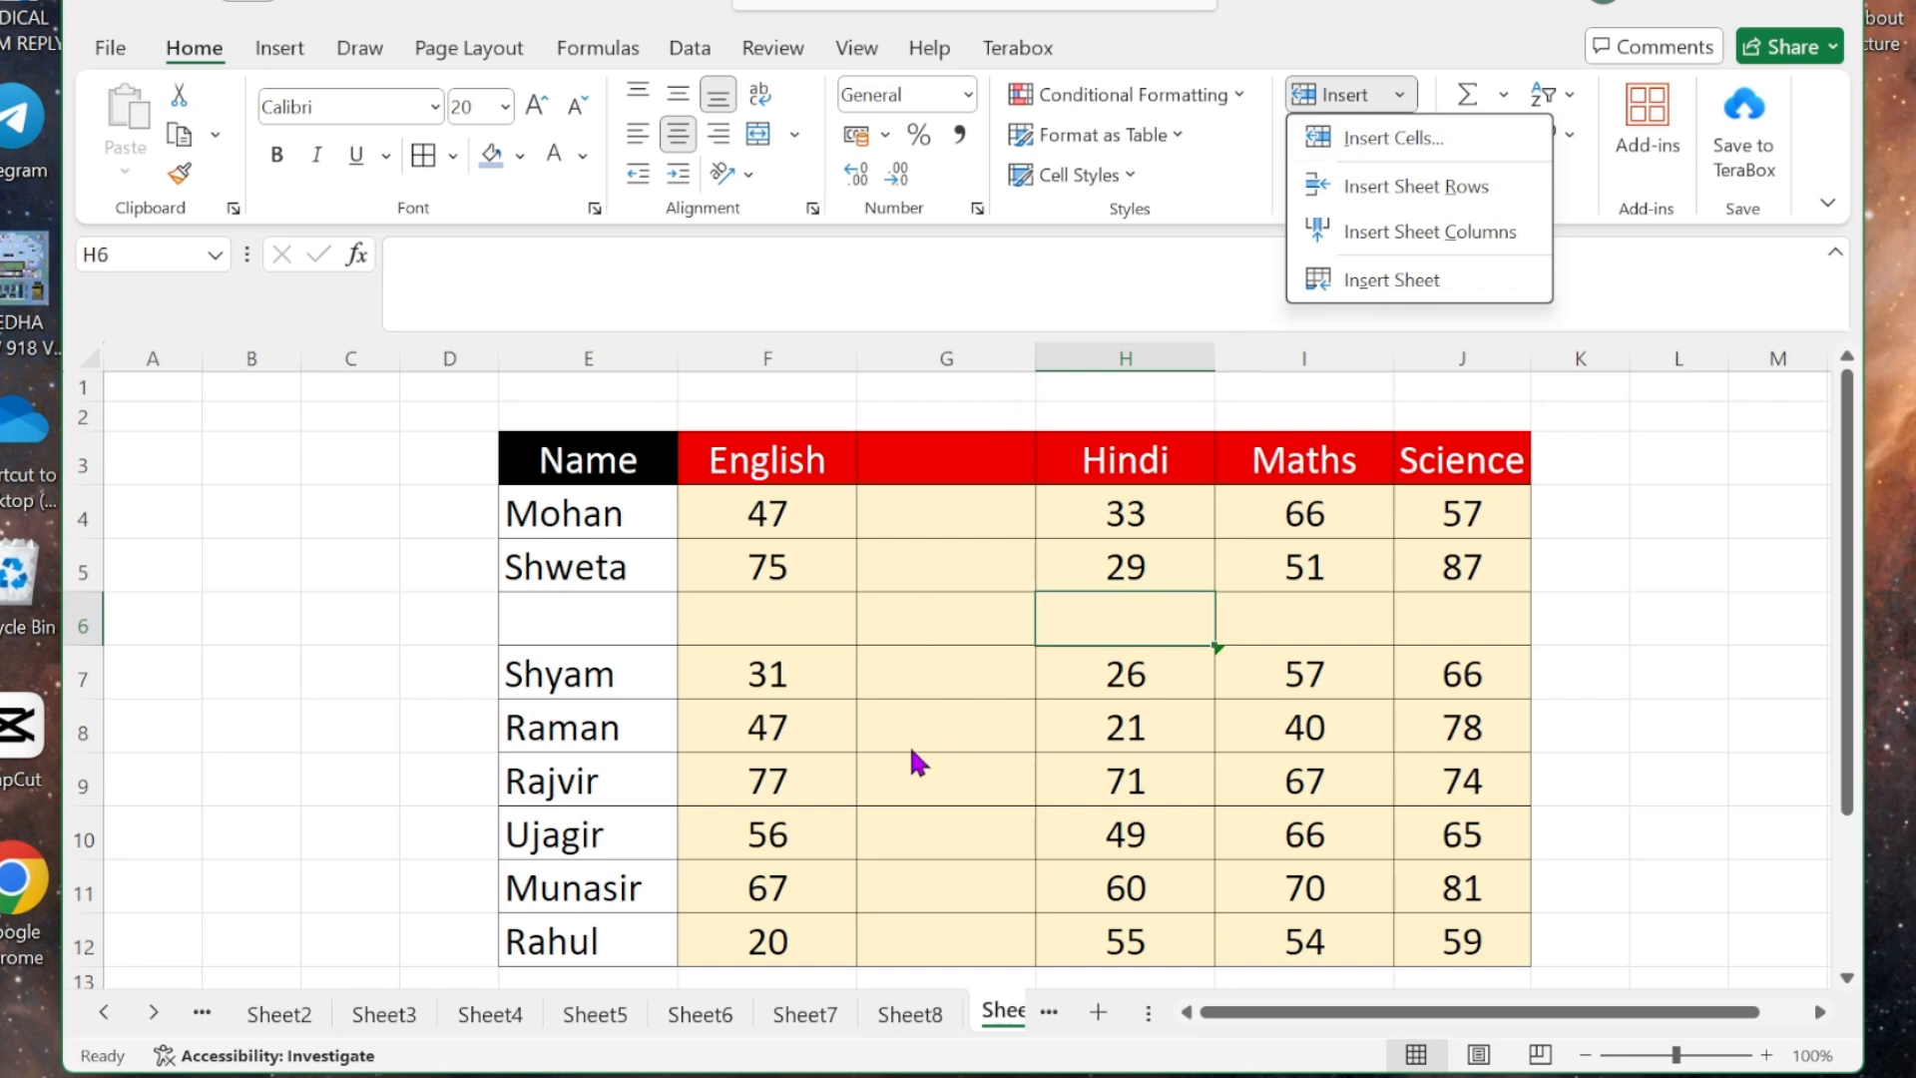
click(1413, 137)
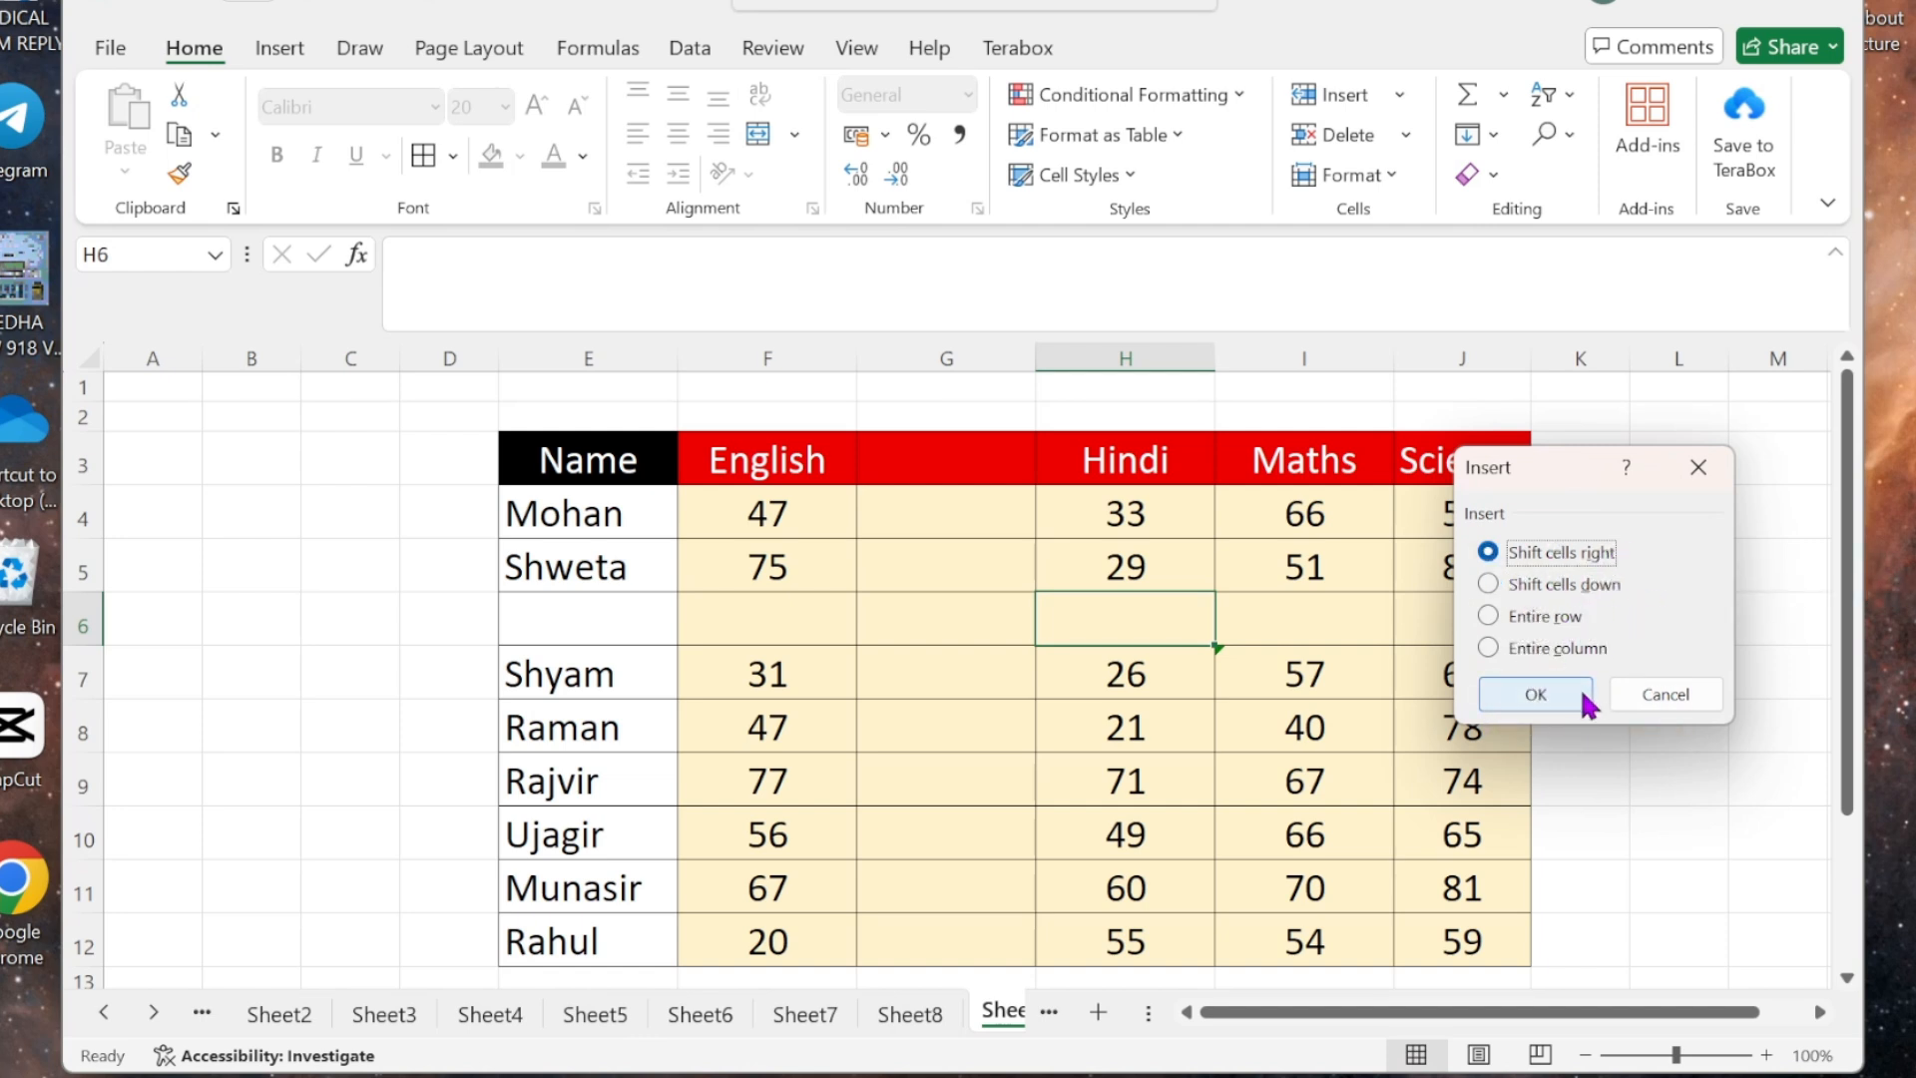
click(1536, 694)
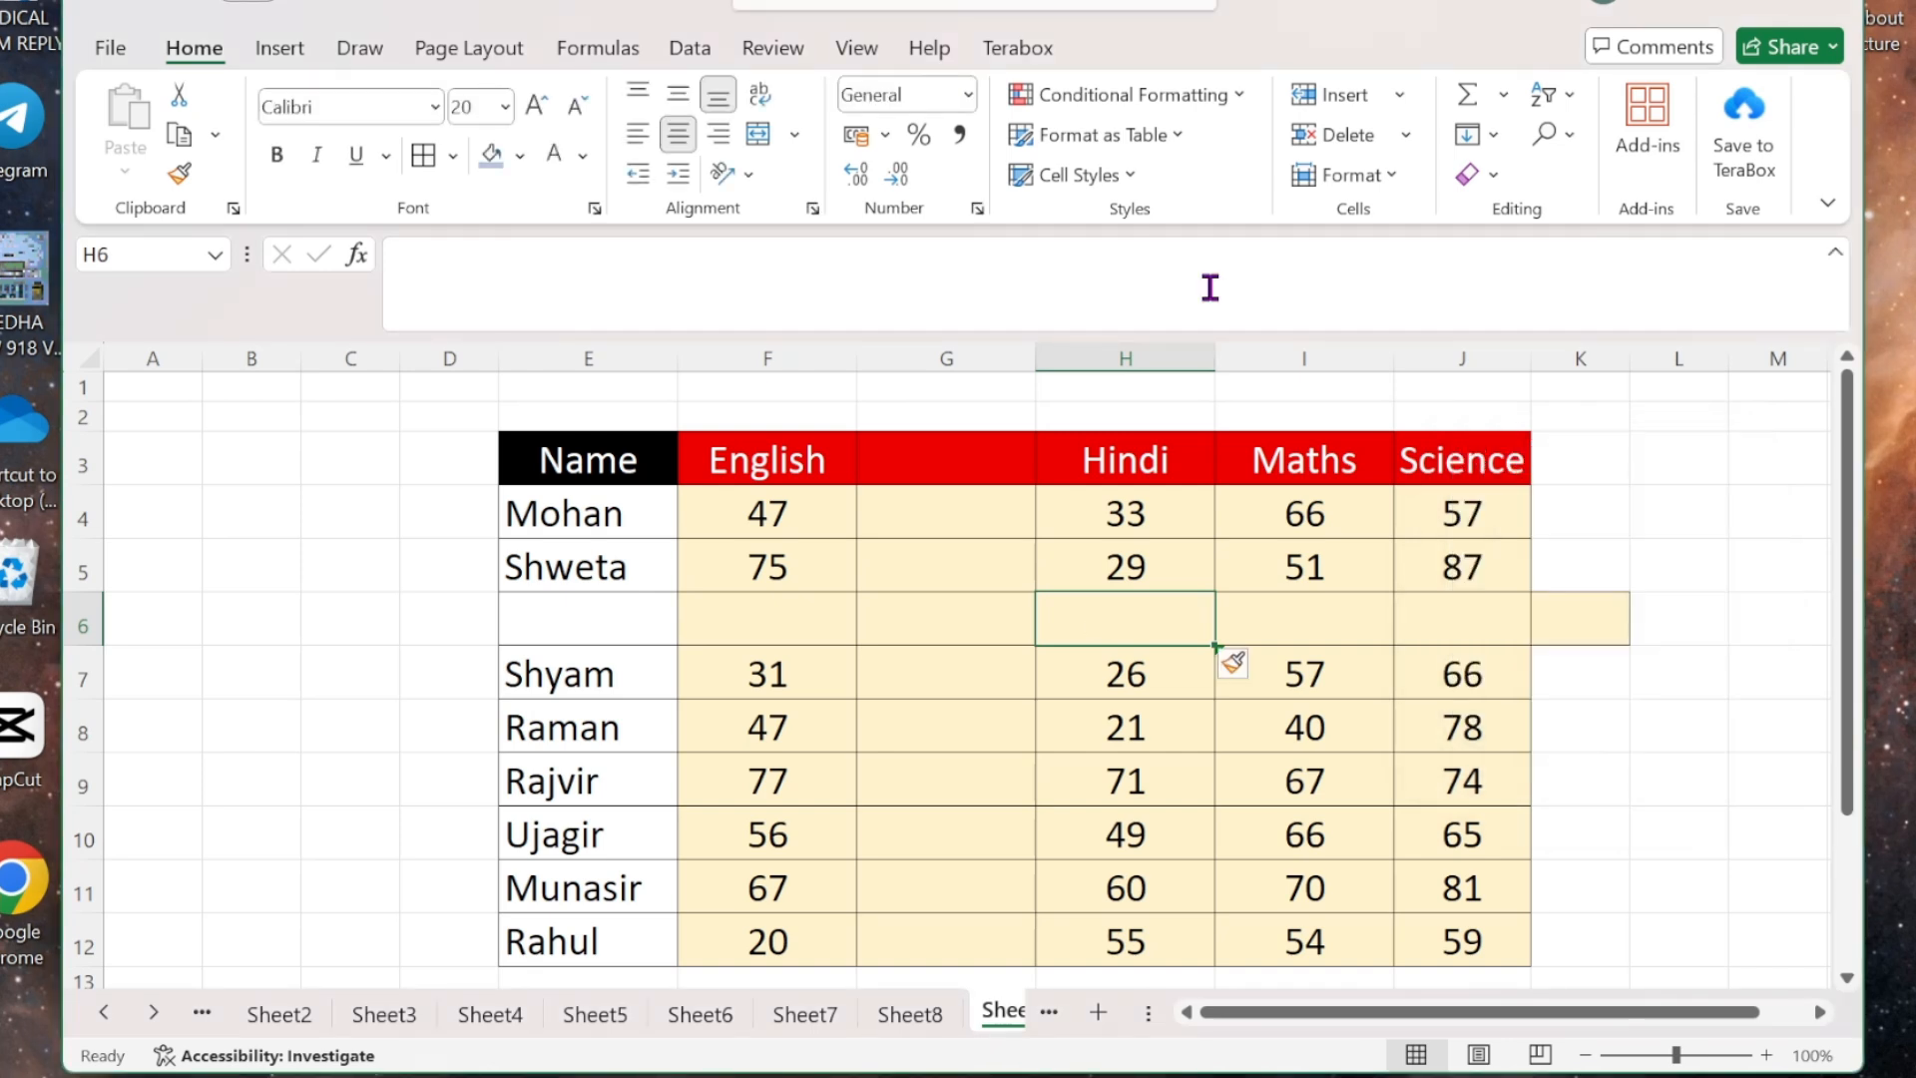
- Insert a second blank sheet row at row 7, pushing Shyam's marks to row 8
click(1399, 95)
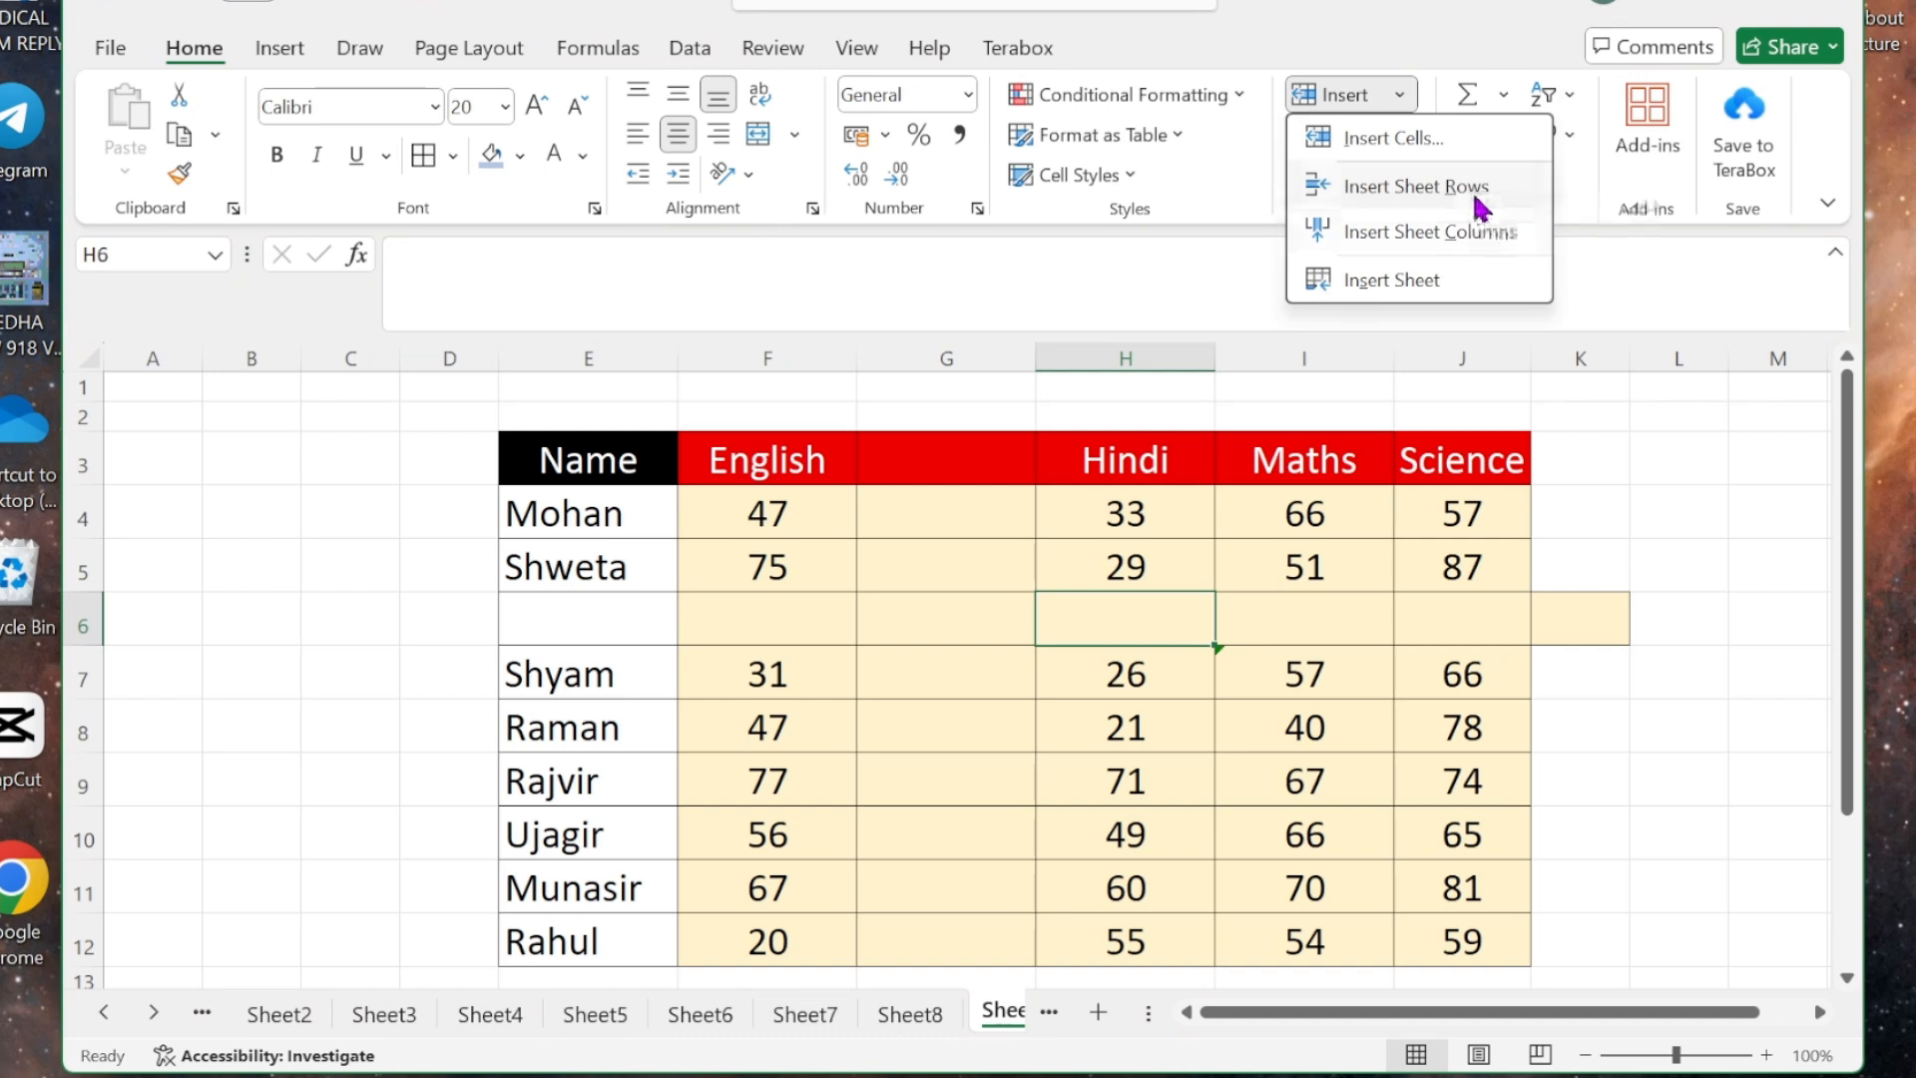
click(1130, 660)
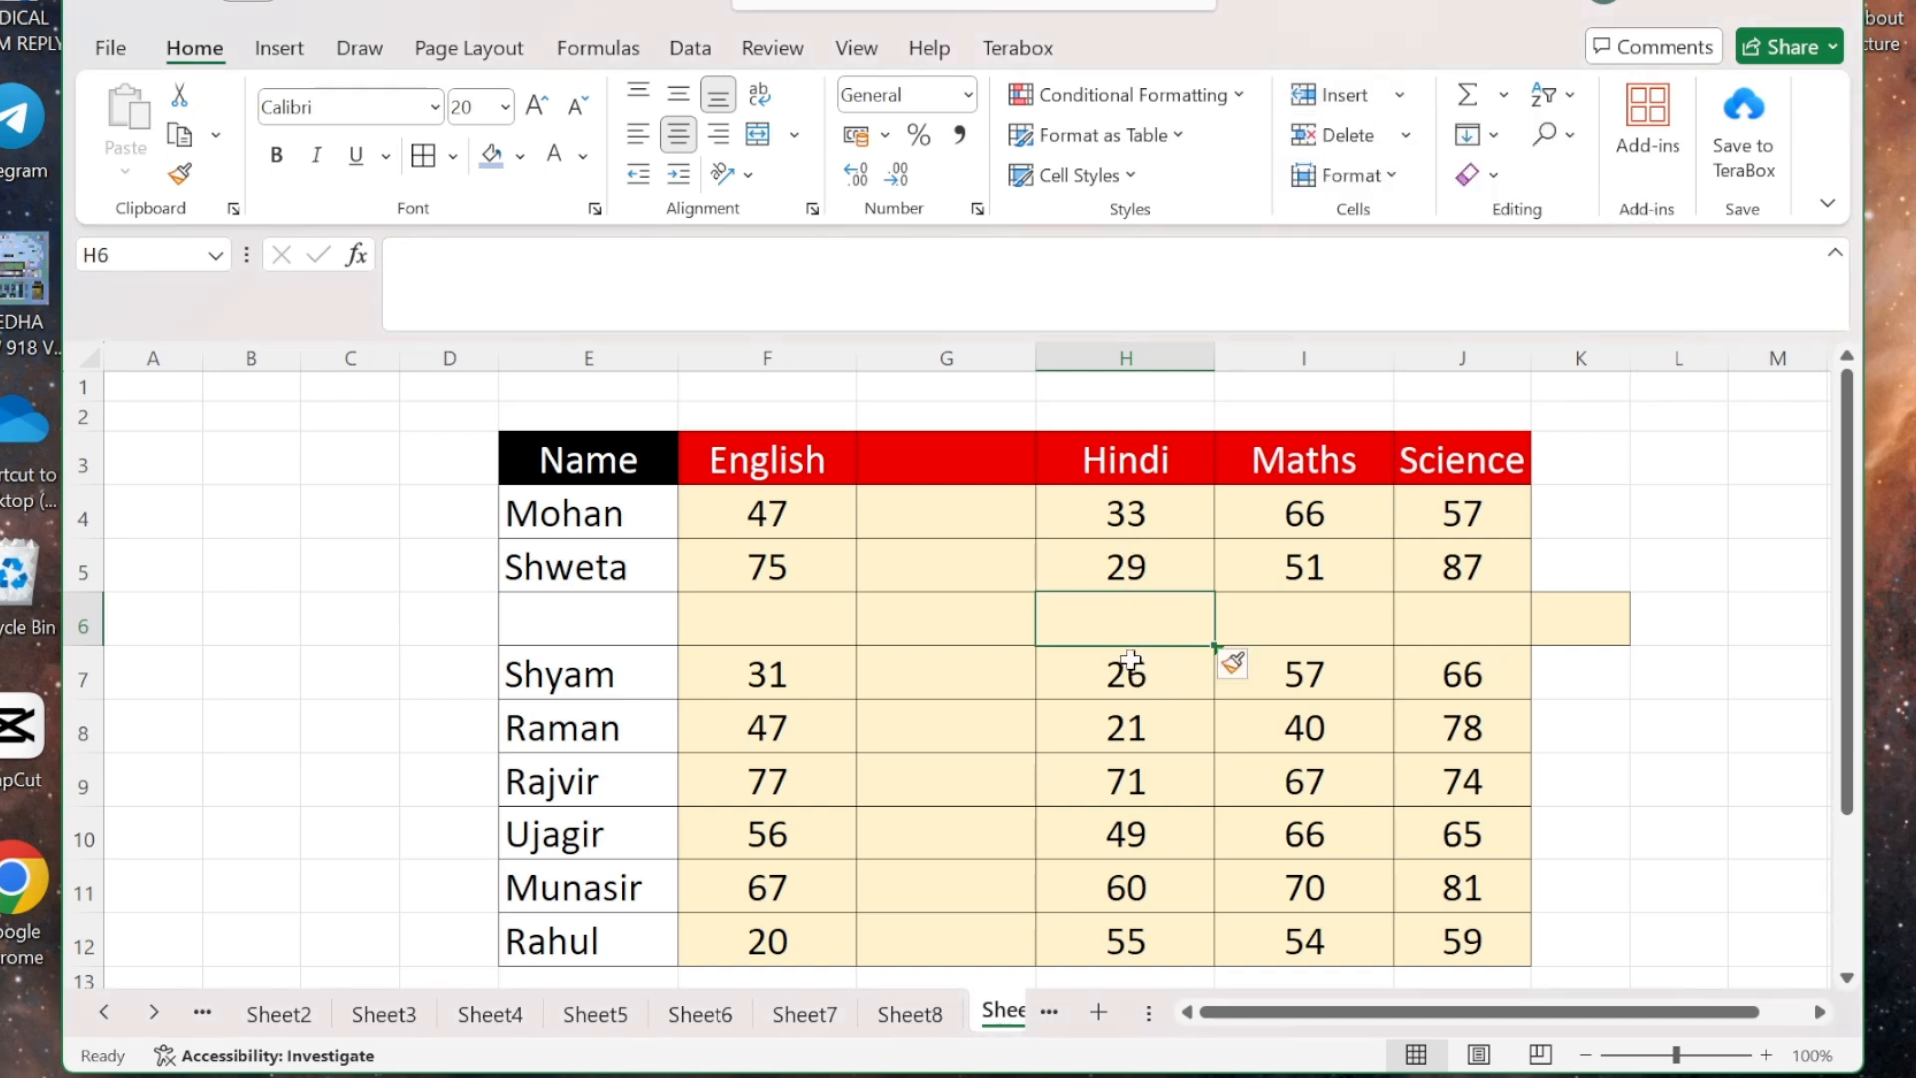
click(1131, 671)
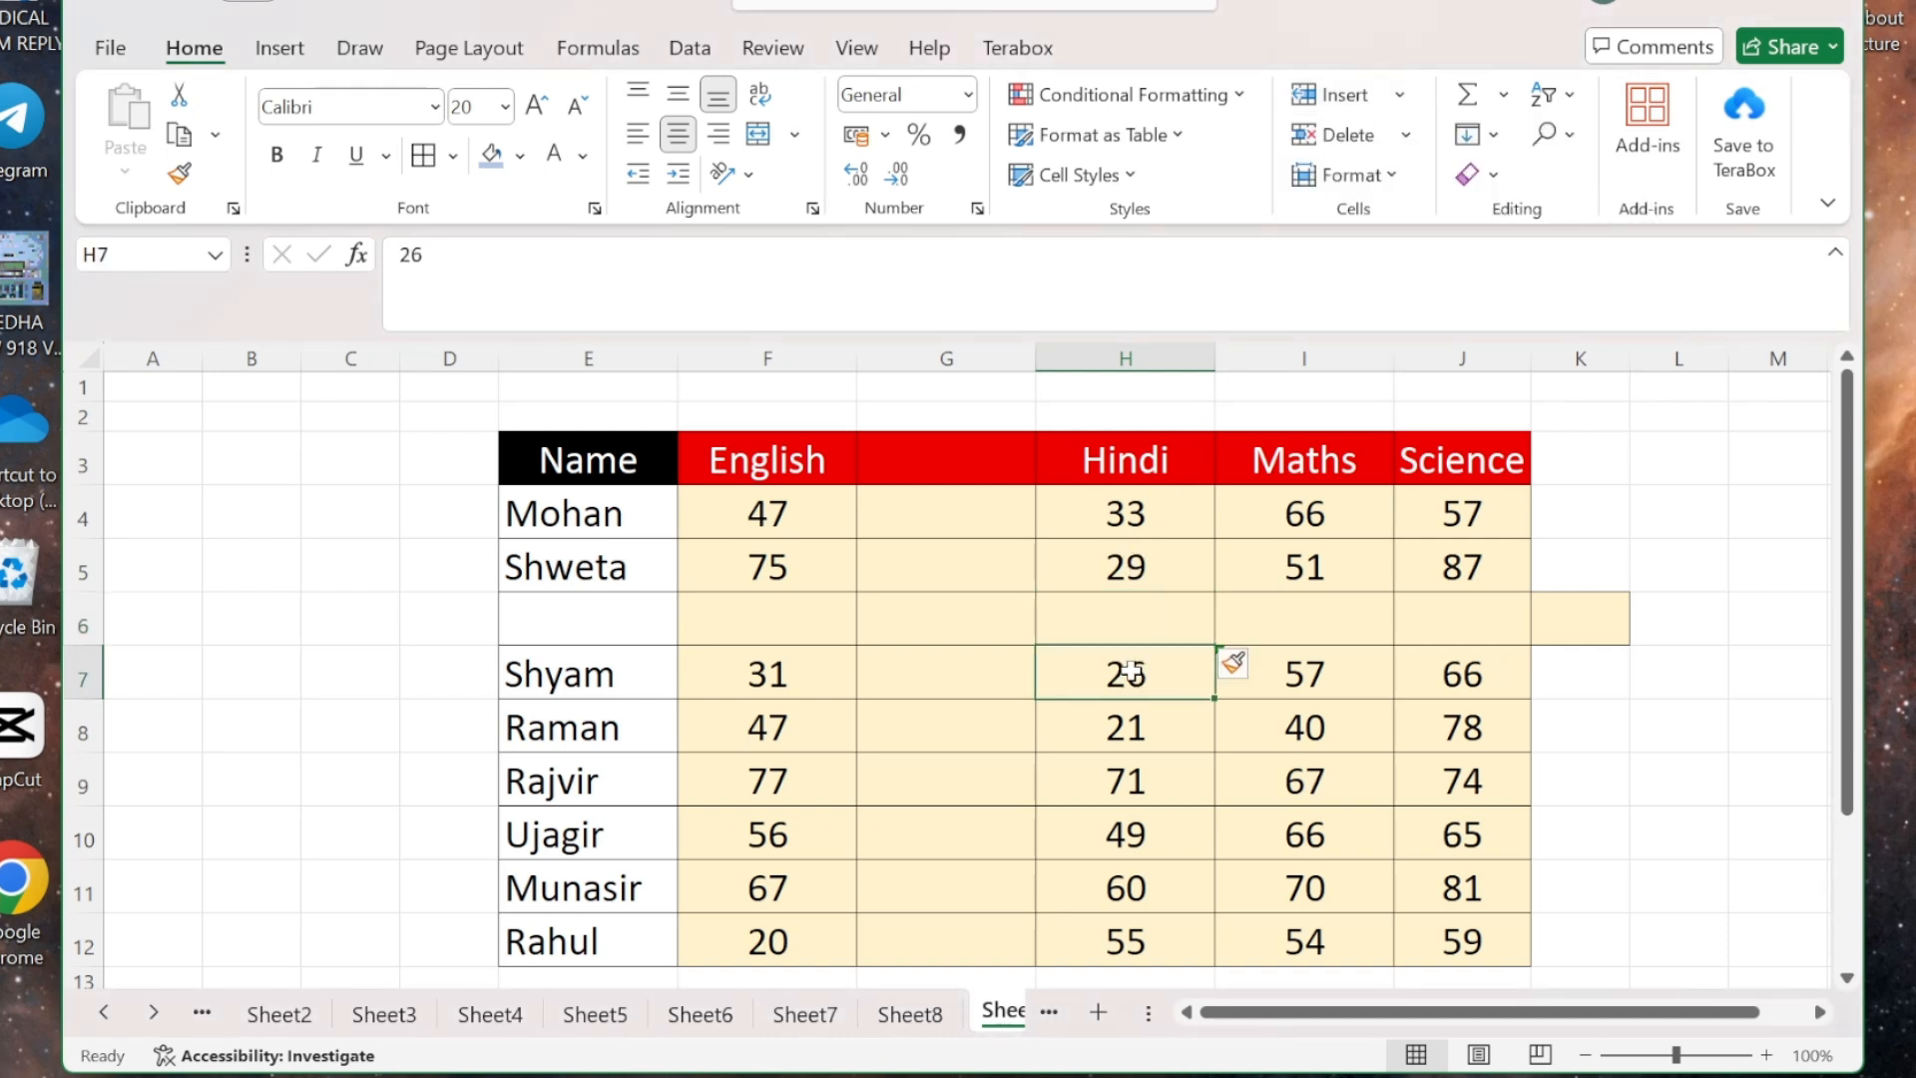
click(1399, 97)
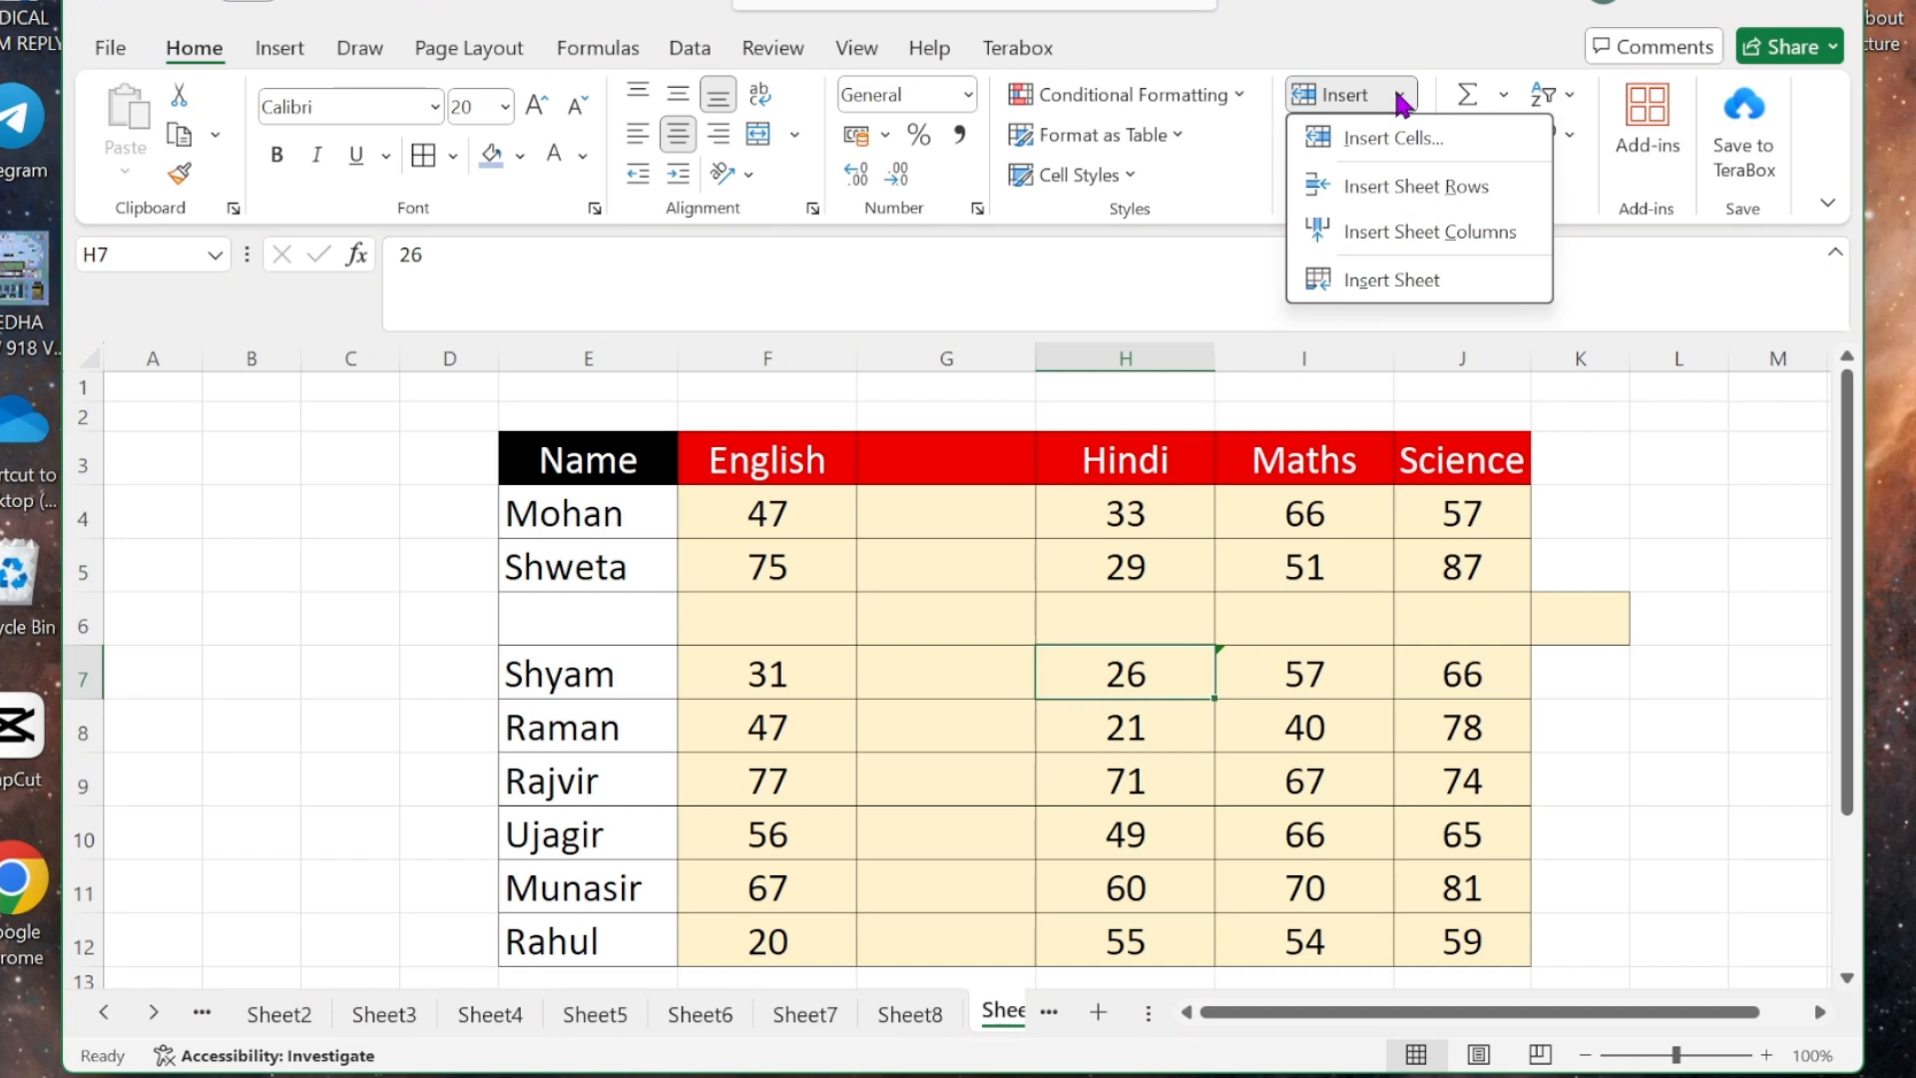
click(1405, 192)
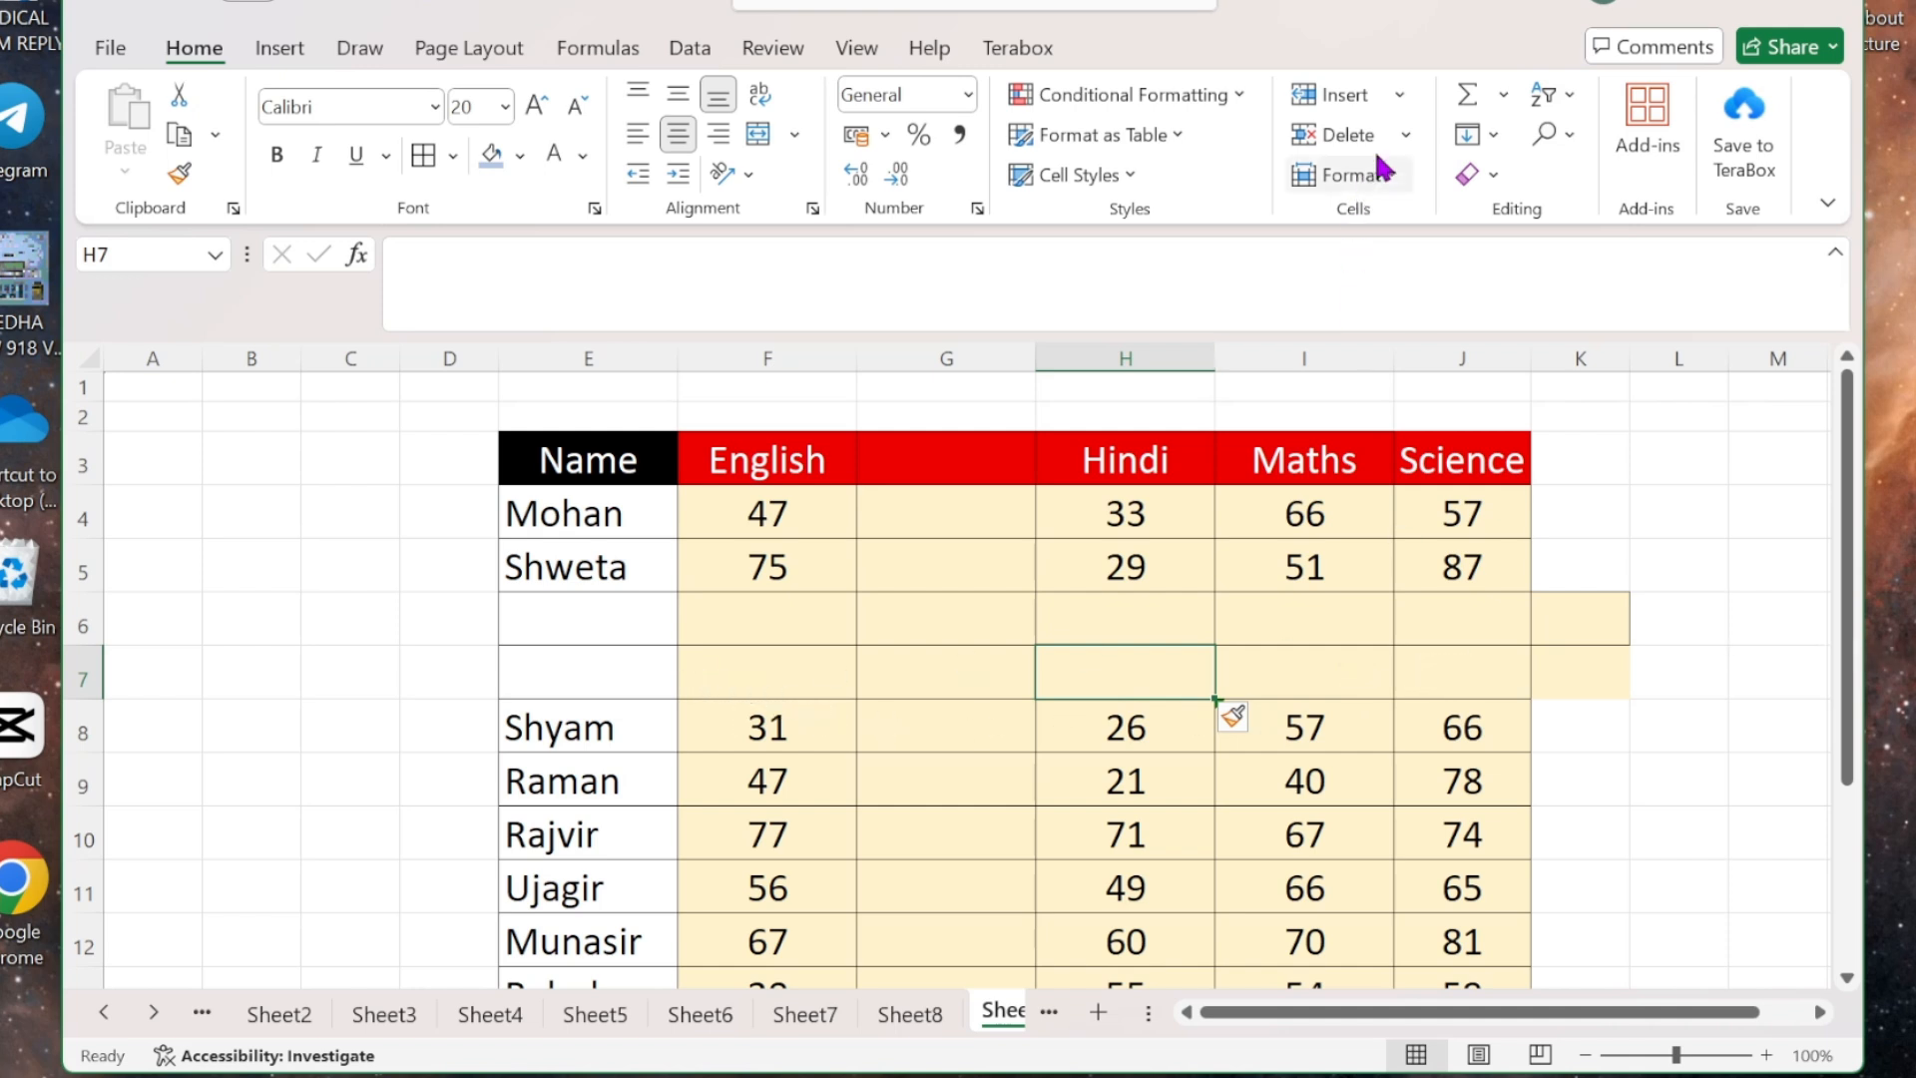
click(1399, 97)
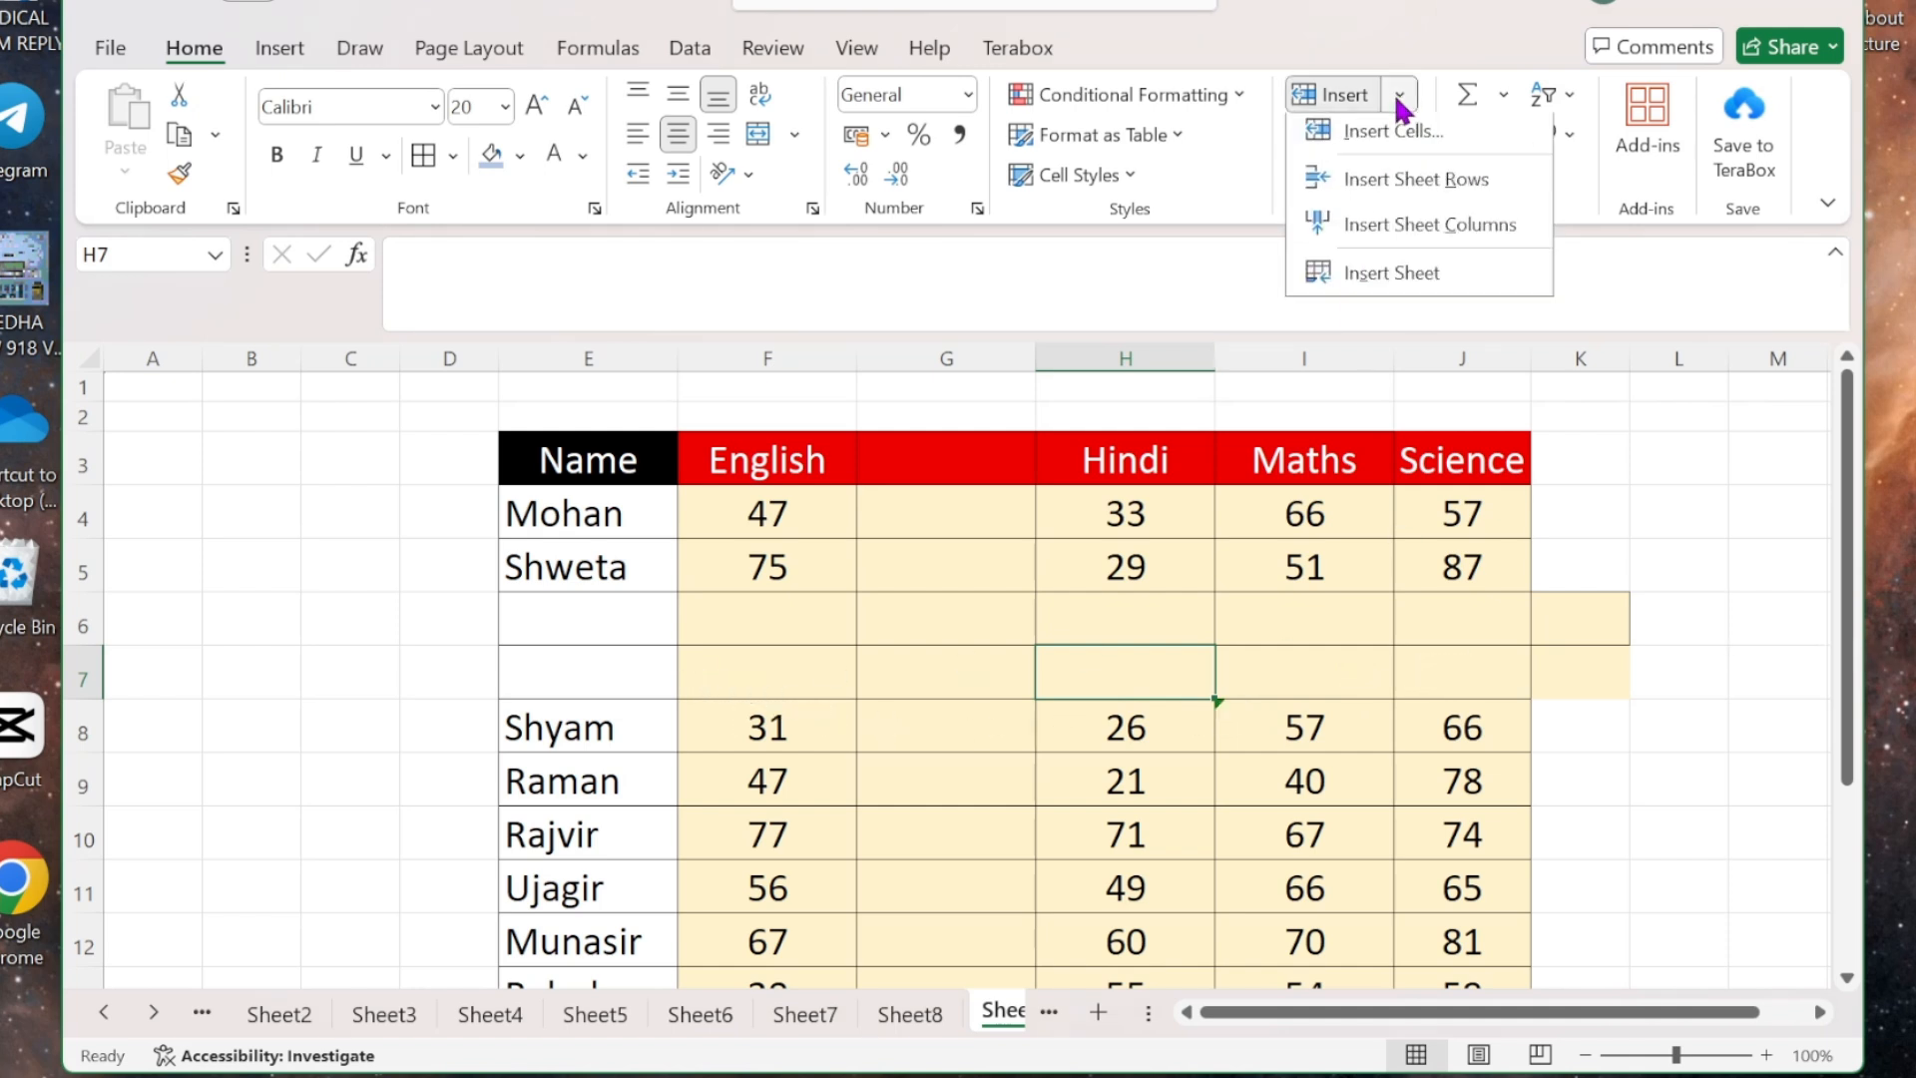
- Insert a blank sheet column before the Hindi marks and review the Insert Cells choices
click(1410, 232)
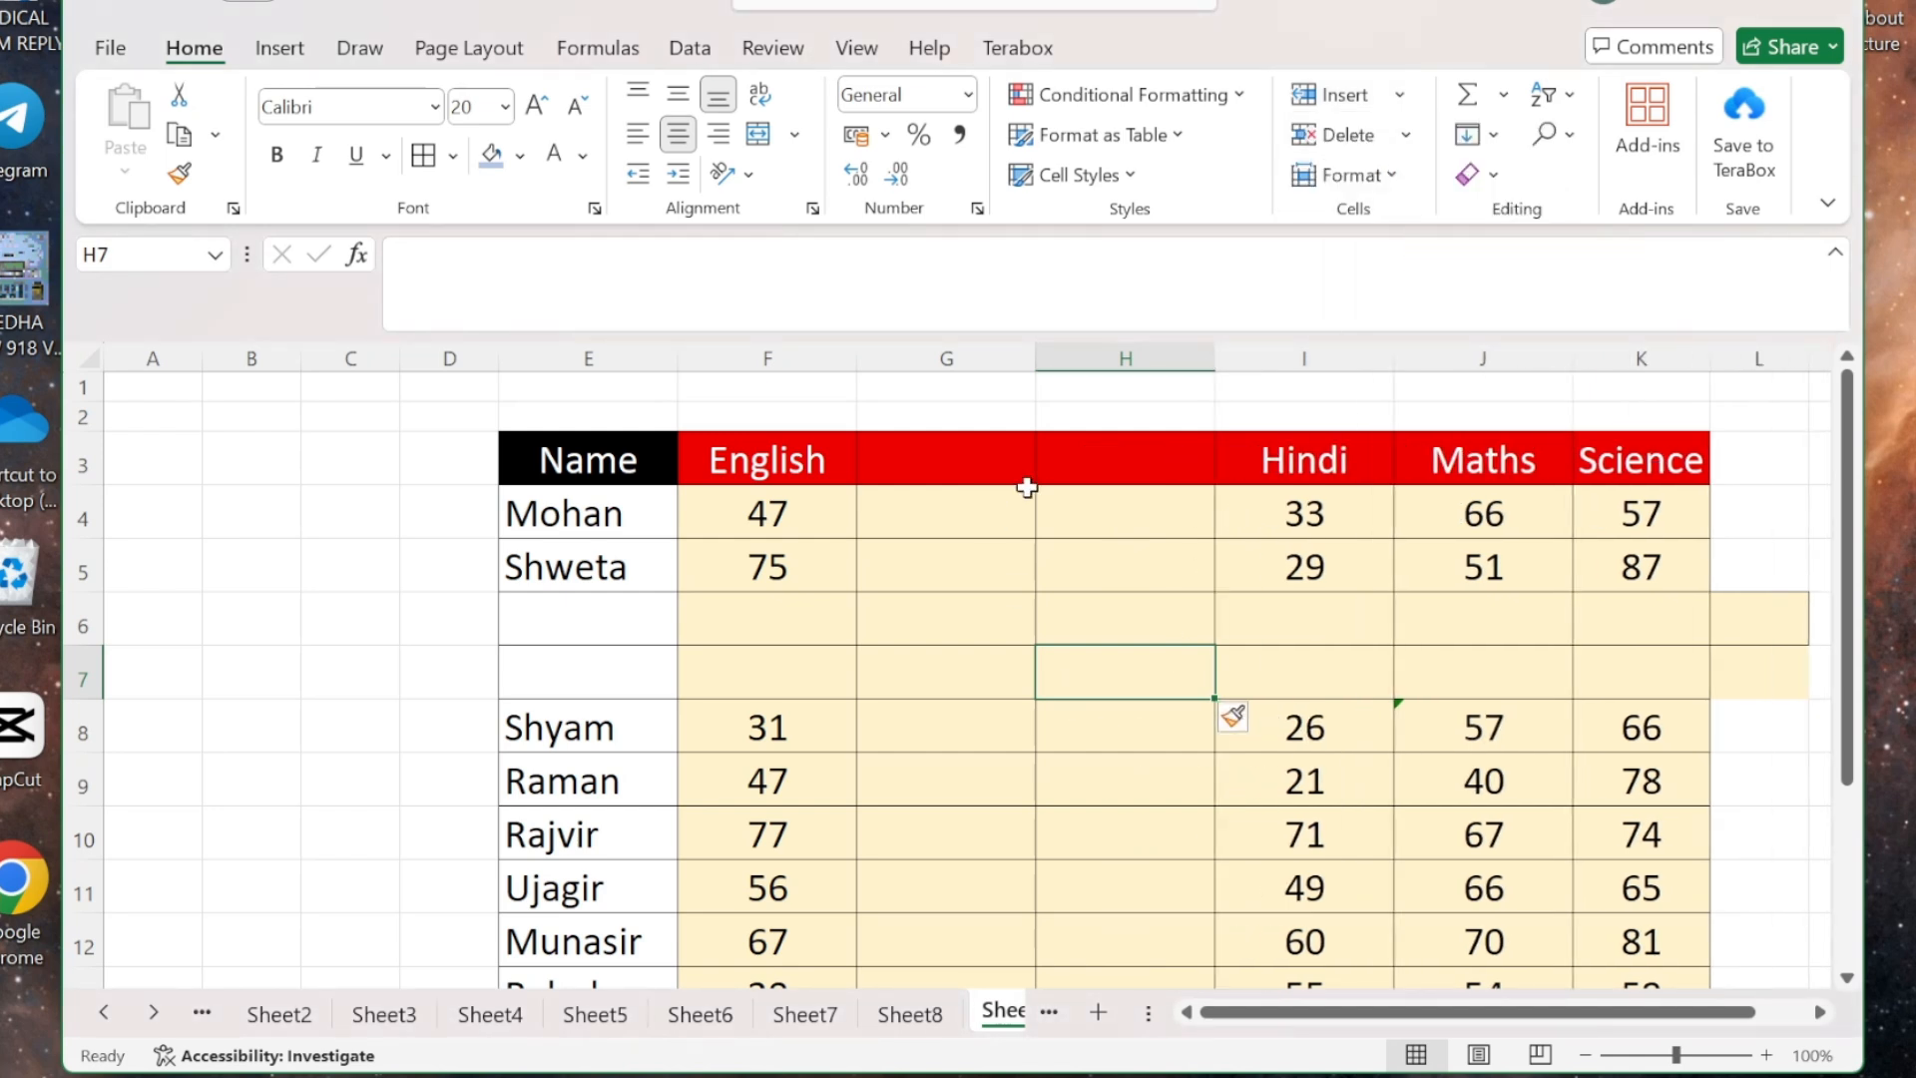
click(1400, 95)
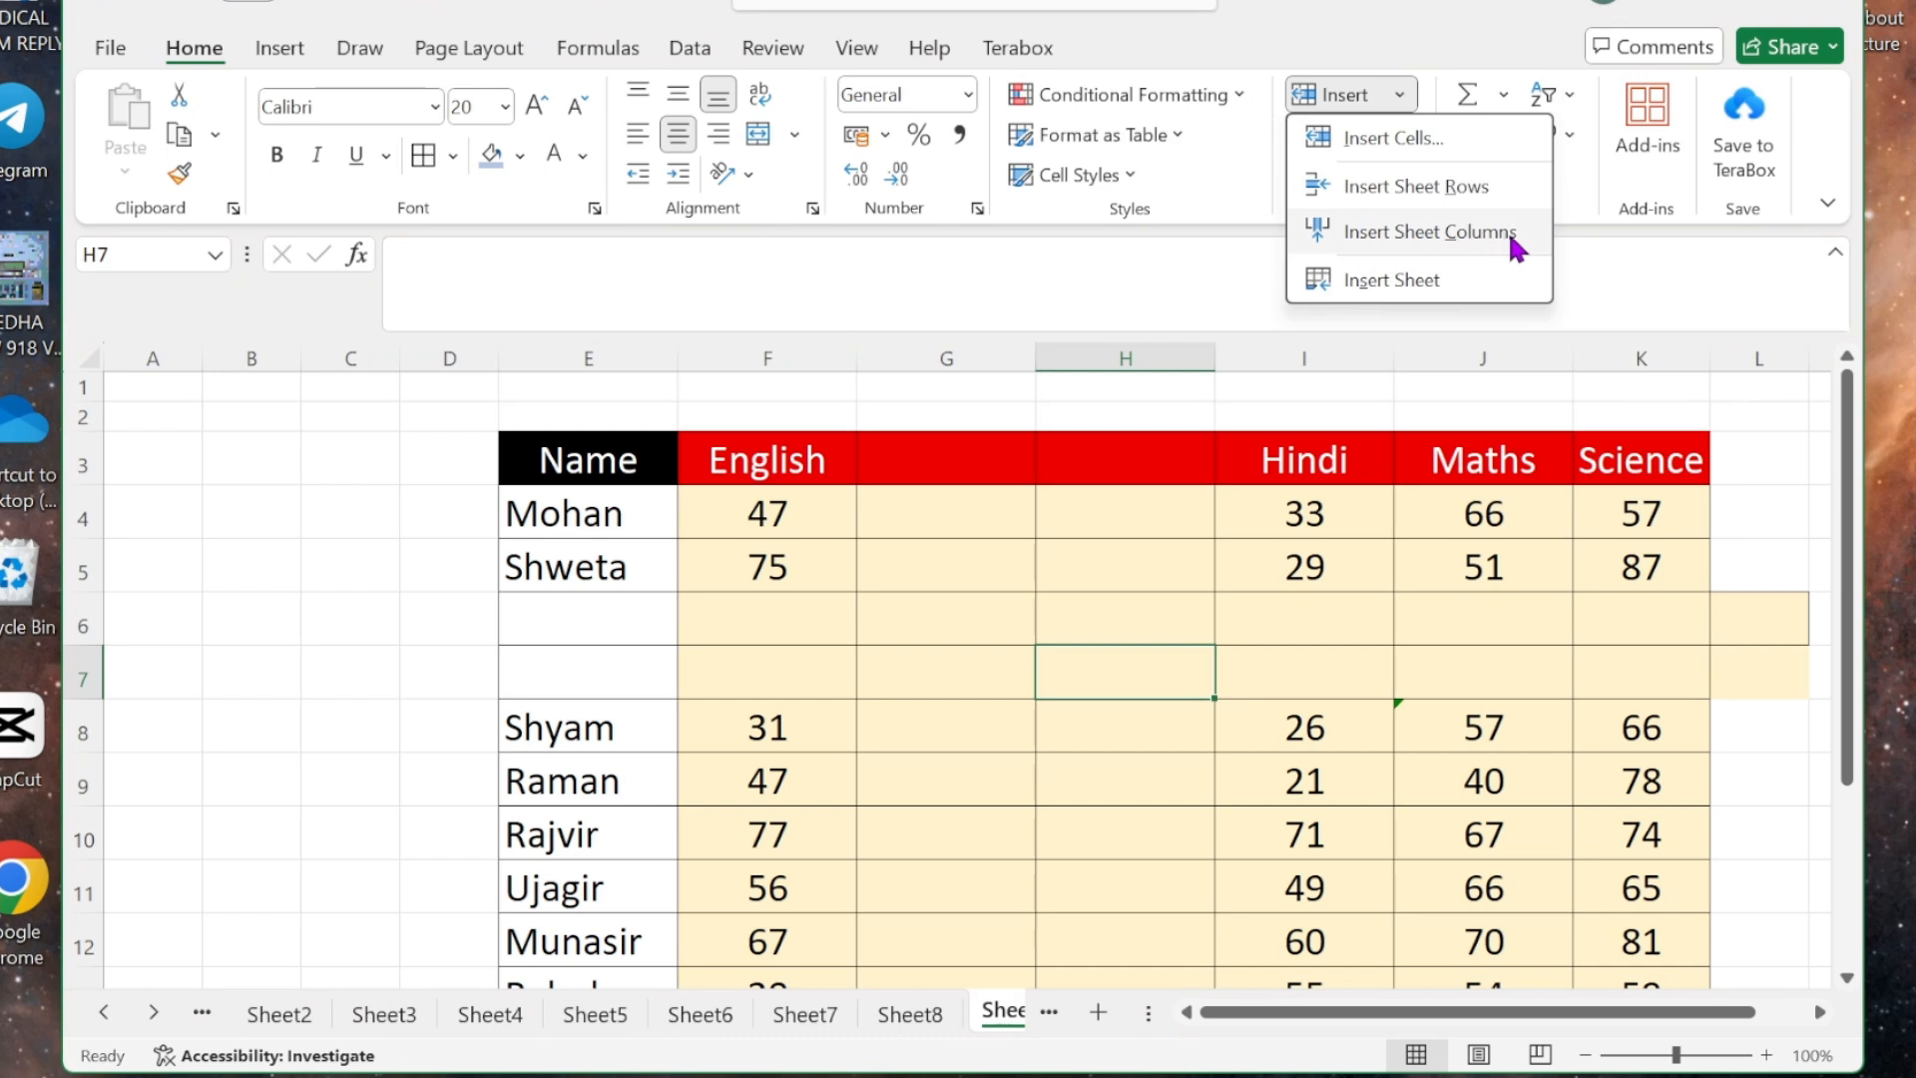
click(1427, 138)
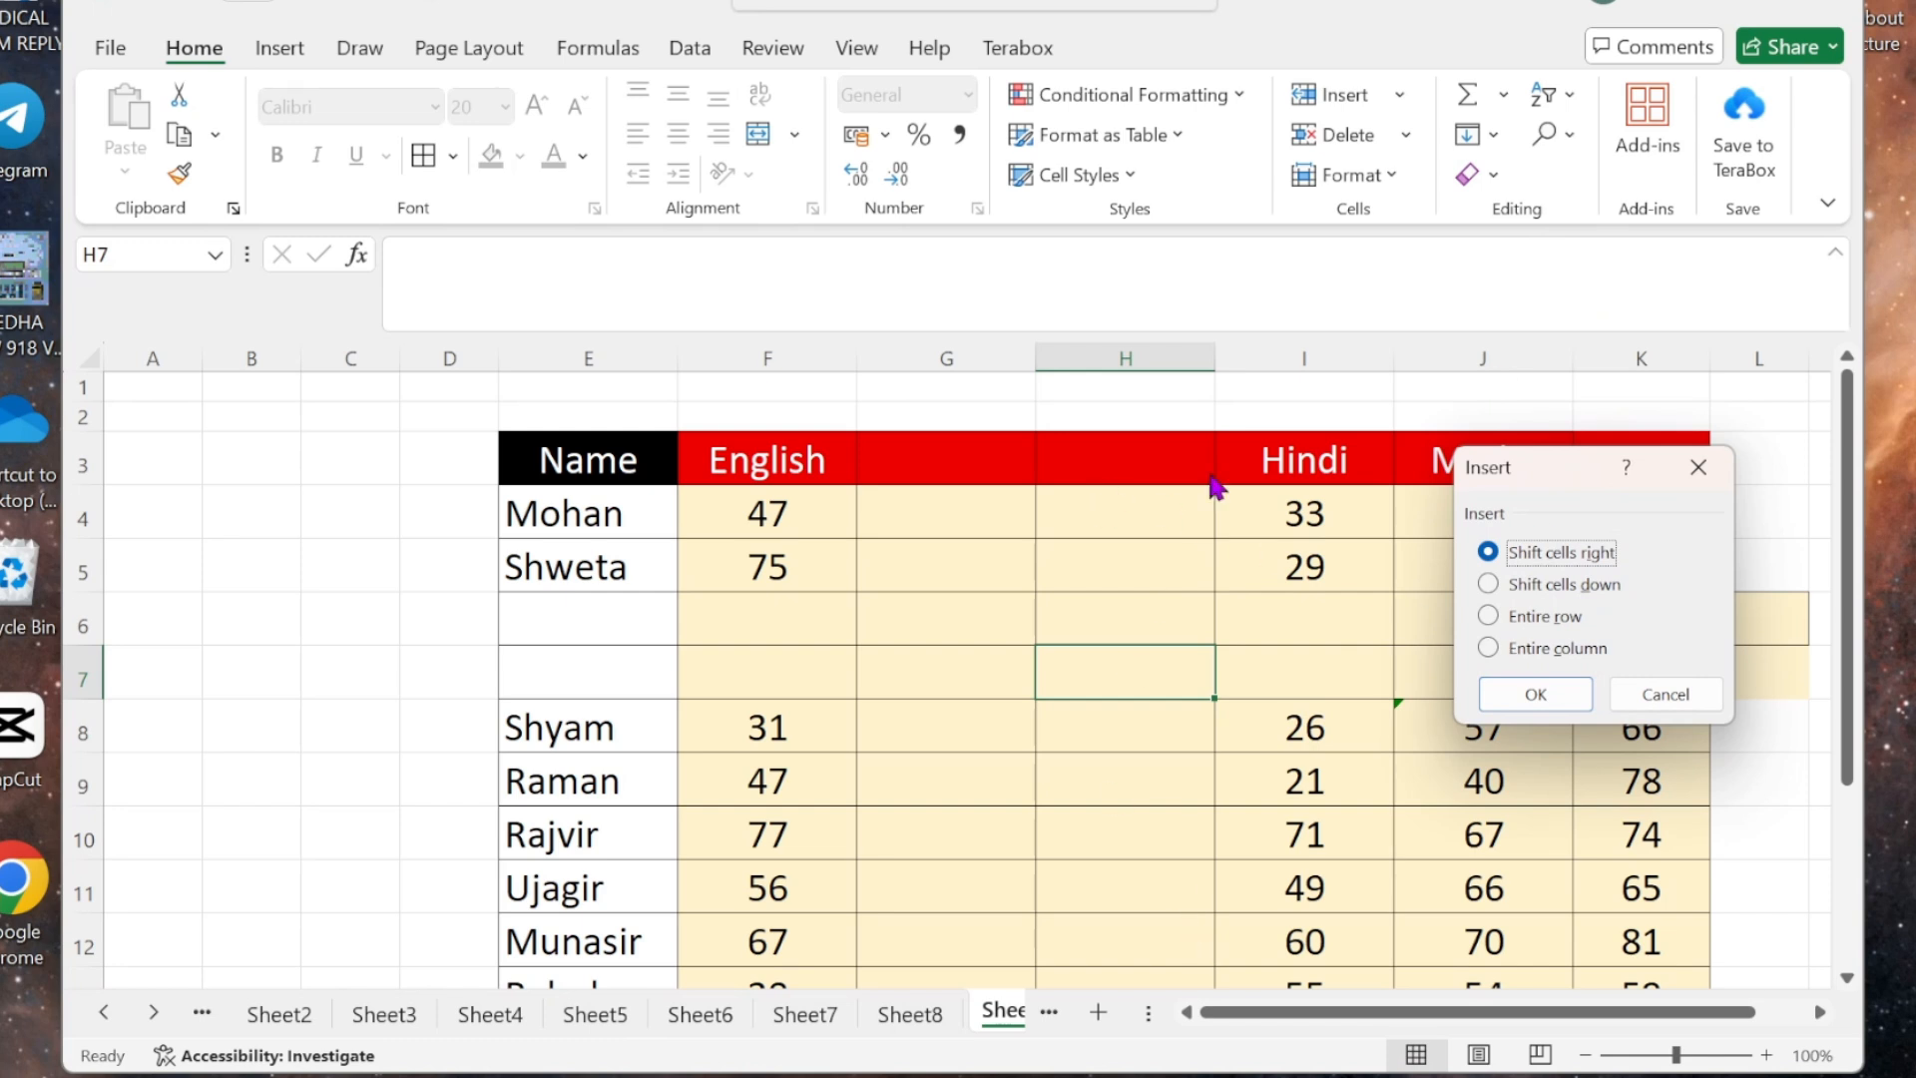
click(1697, 467)
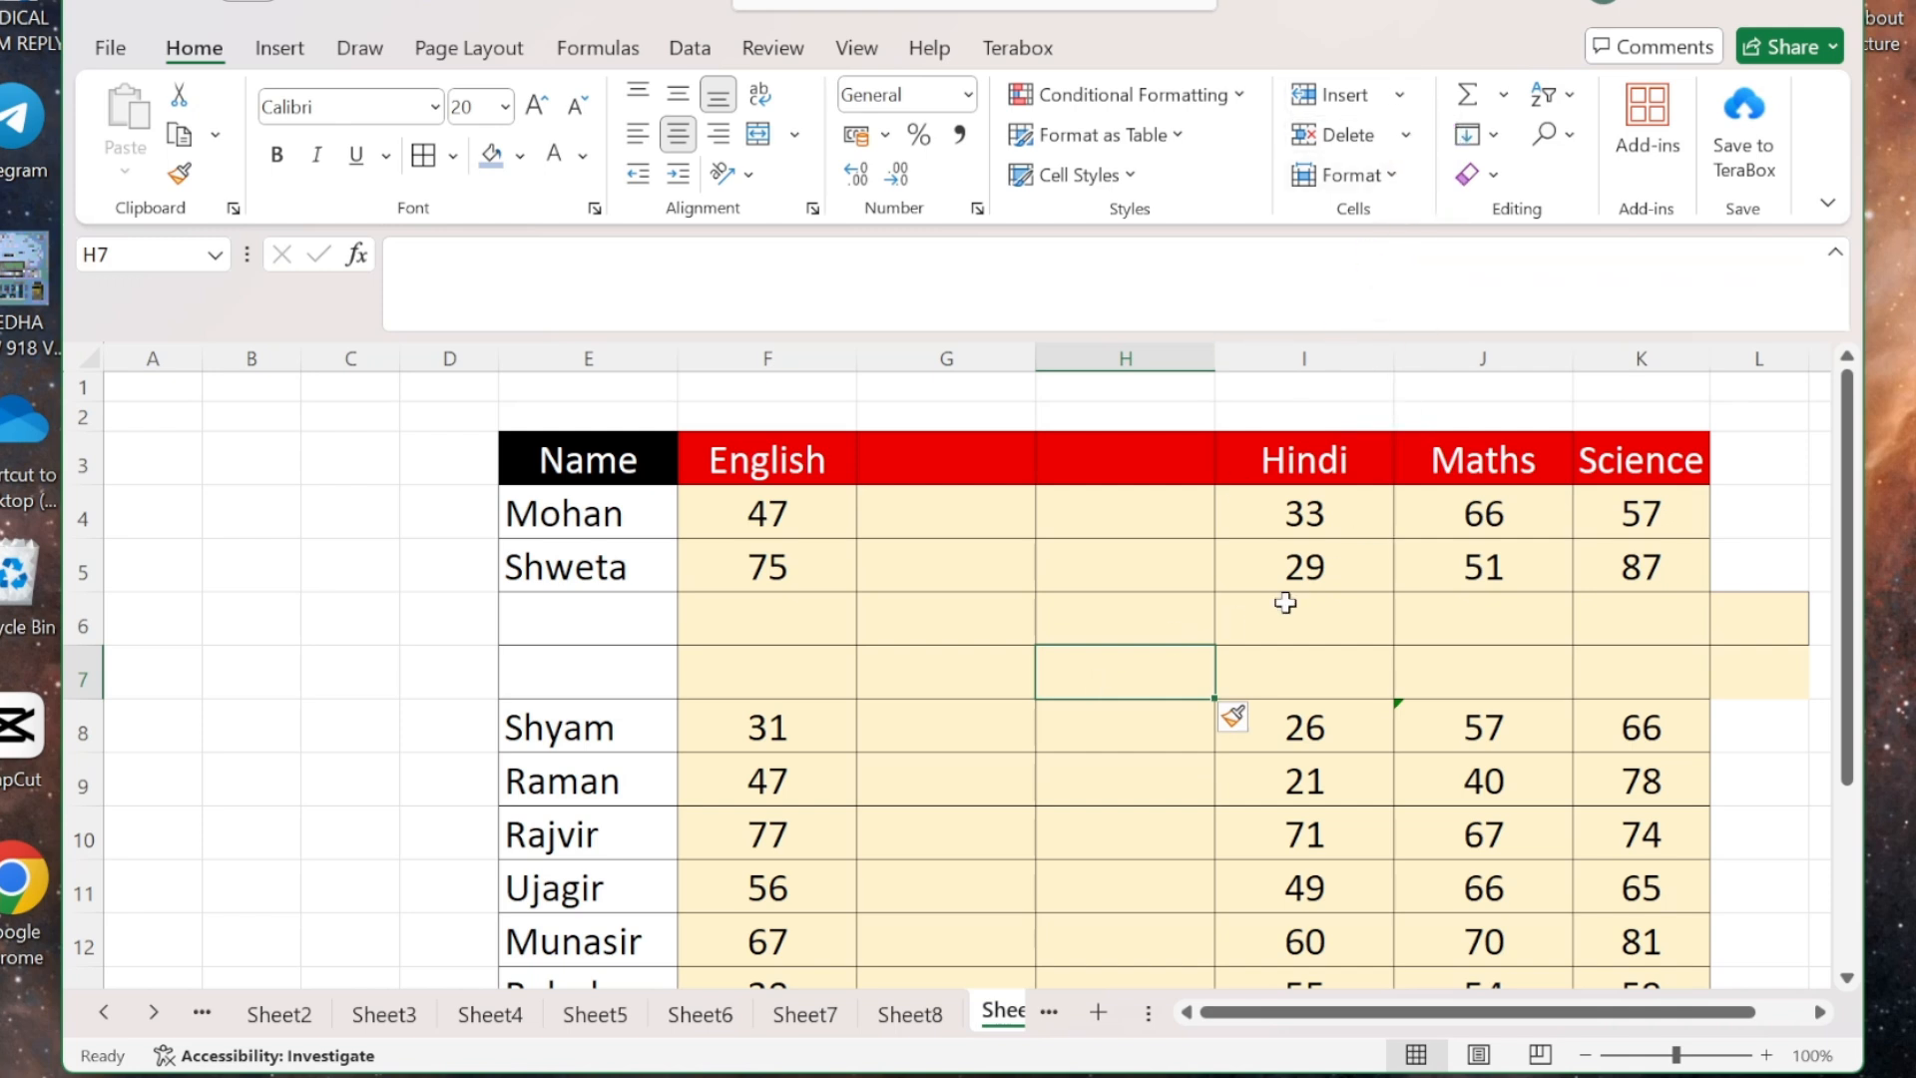
- Undo twice to remove the added blank columns and rows, restoring rows 4–11
click(1409, 142)
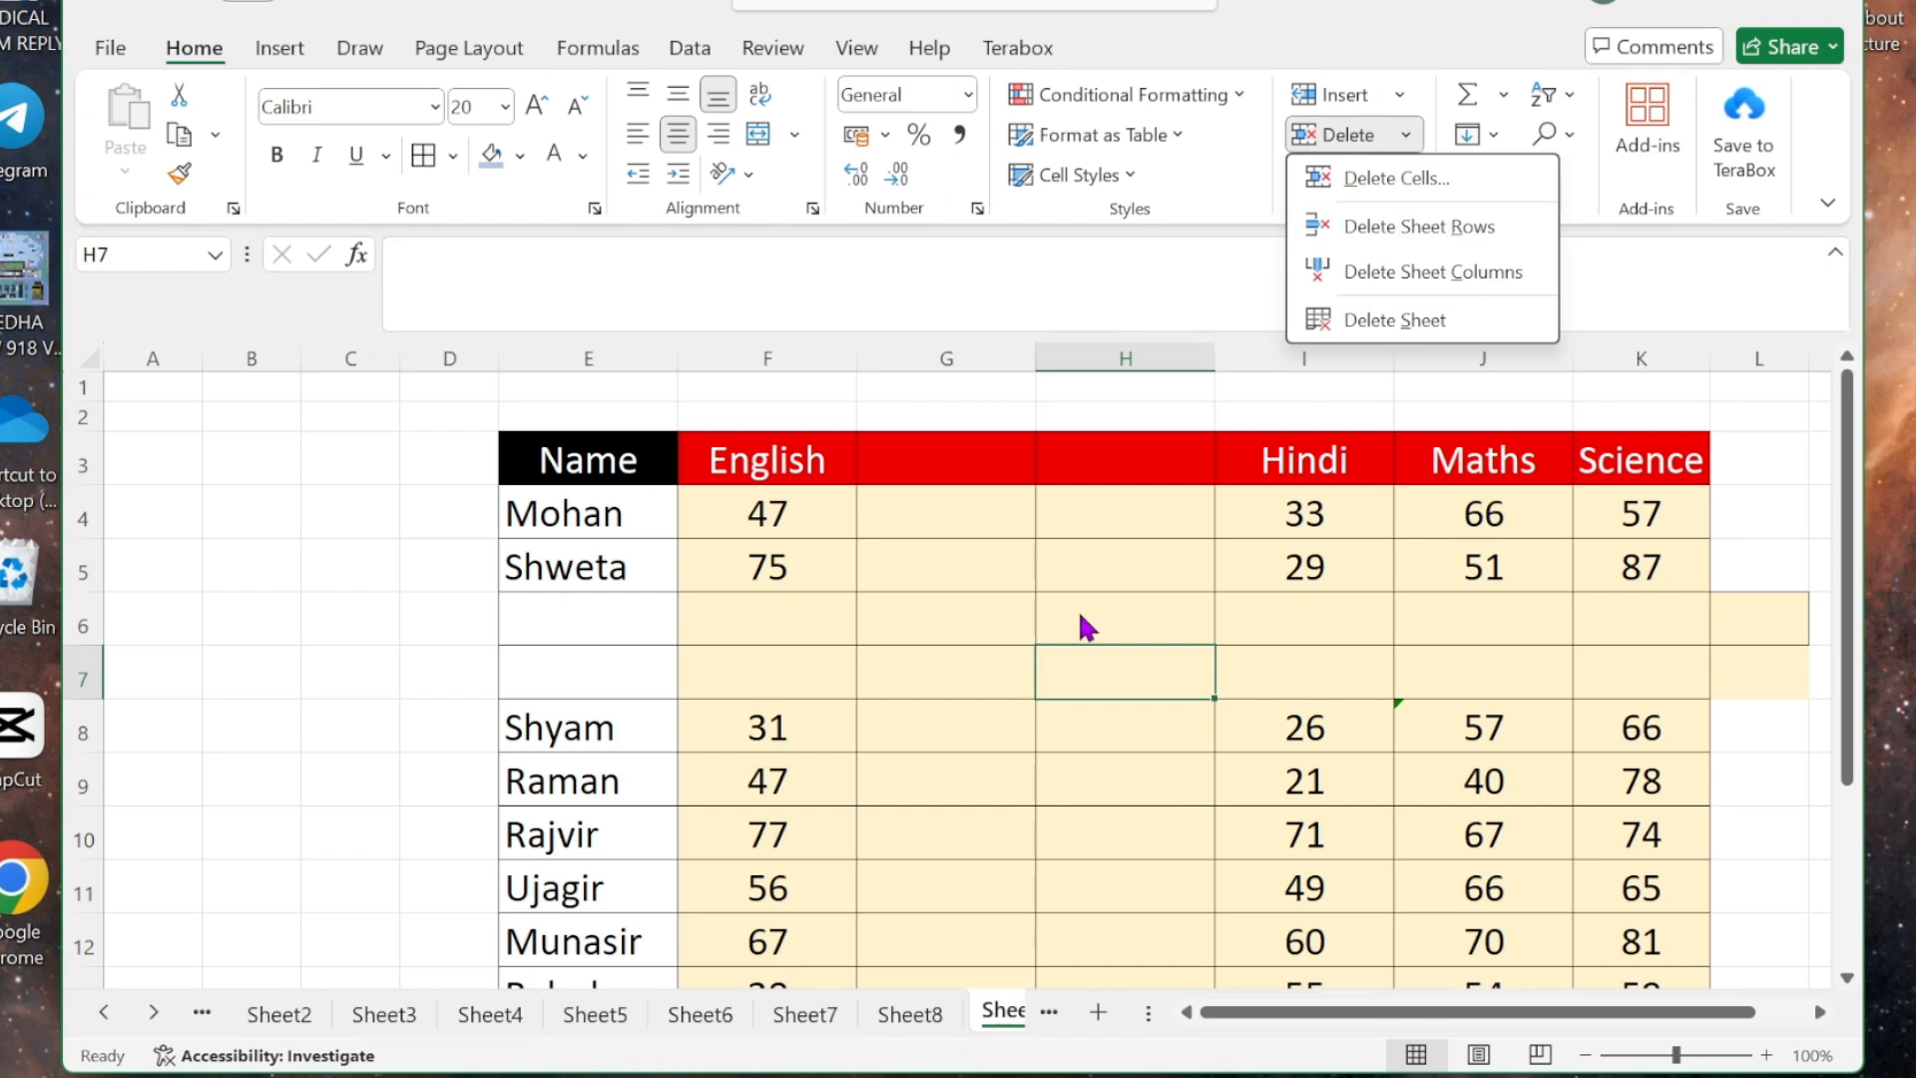
click(1749, 537)
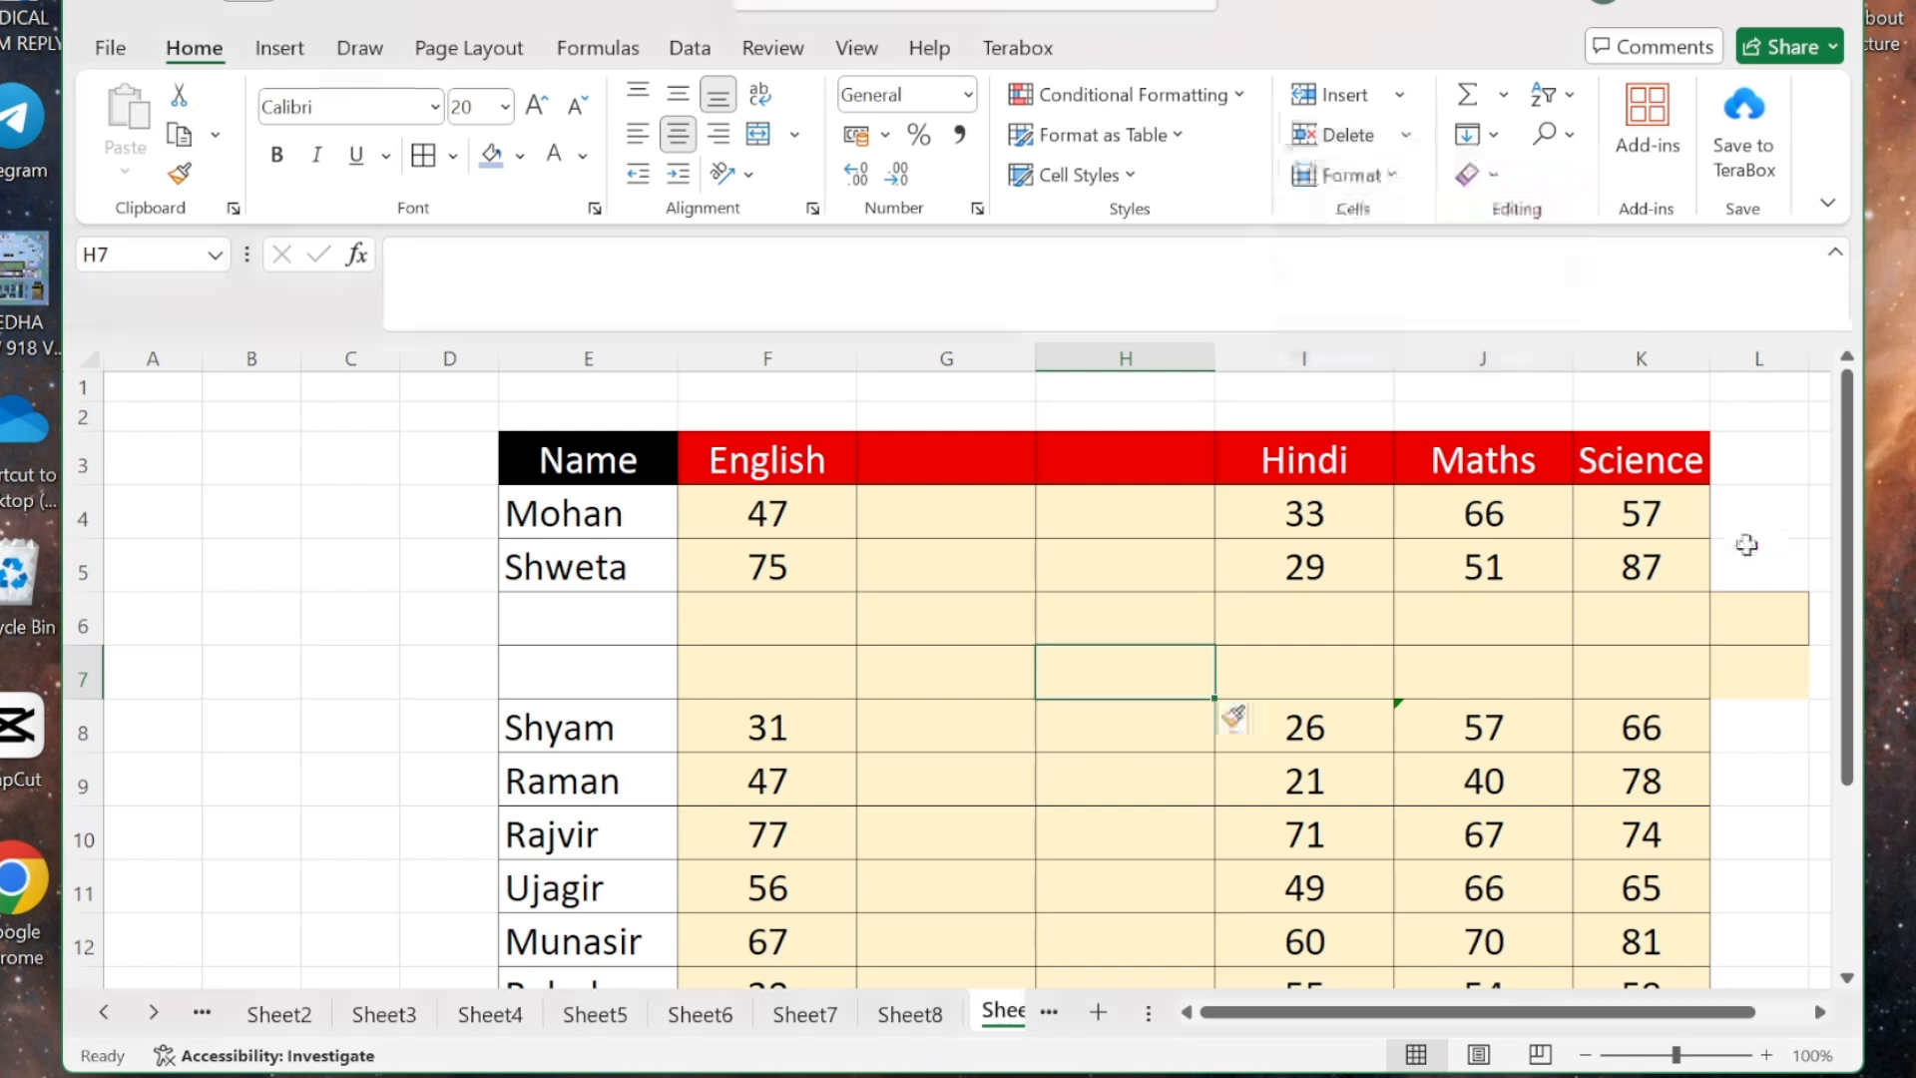
key(ctrl+z)
key(ctrl+z)
key(ctrl+z)
key(ctrl+z)
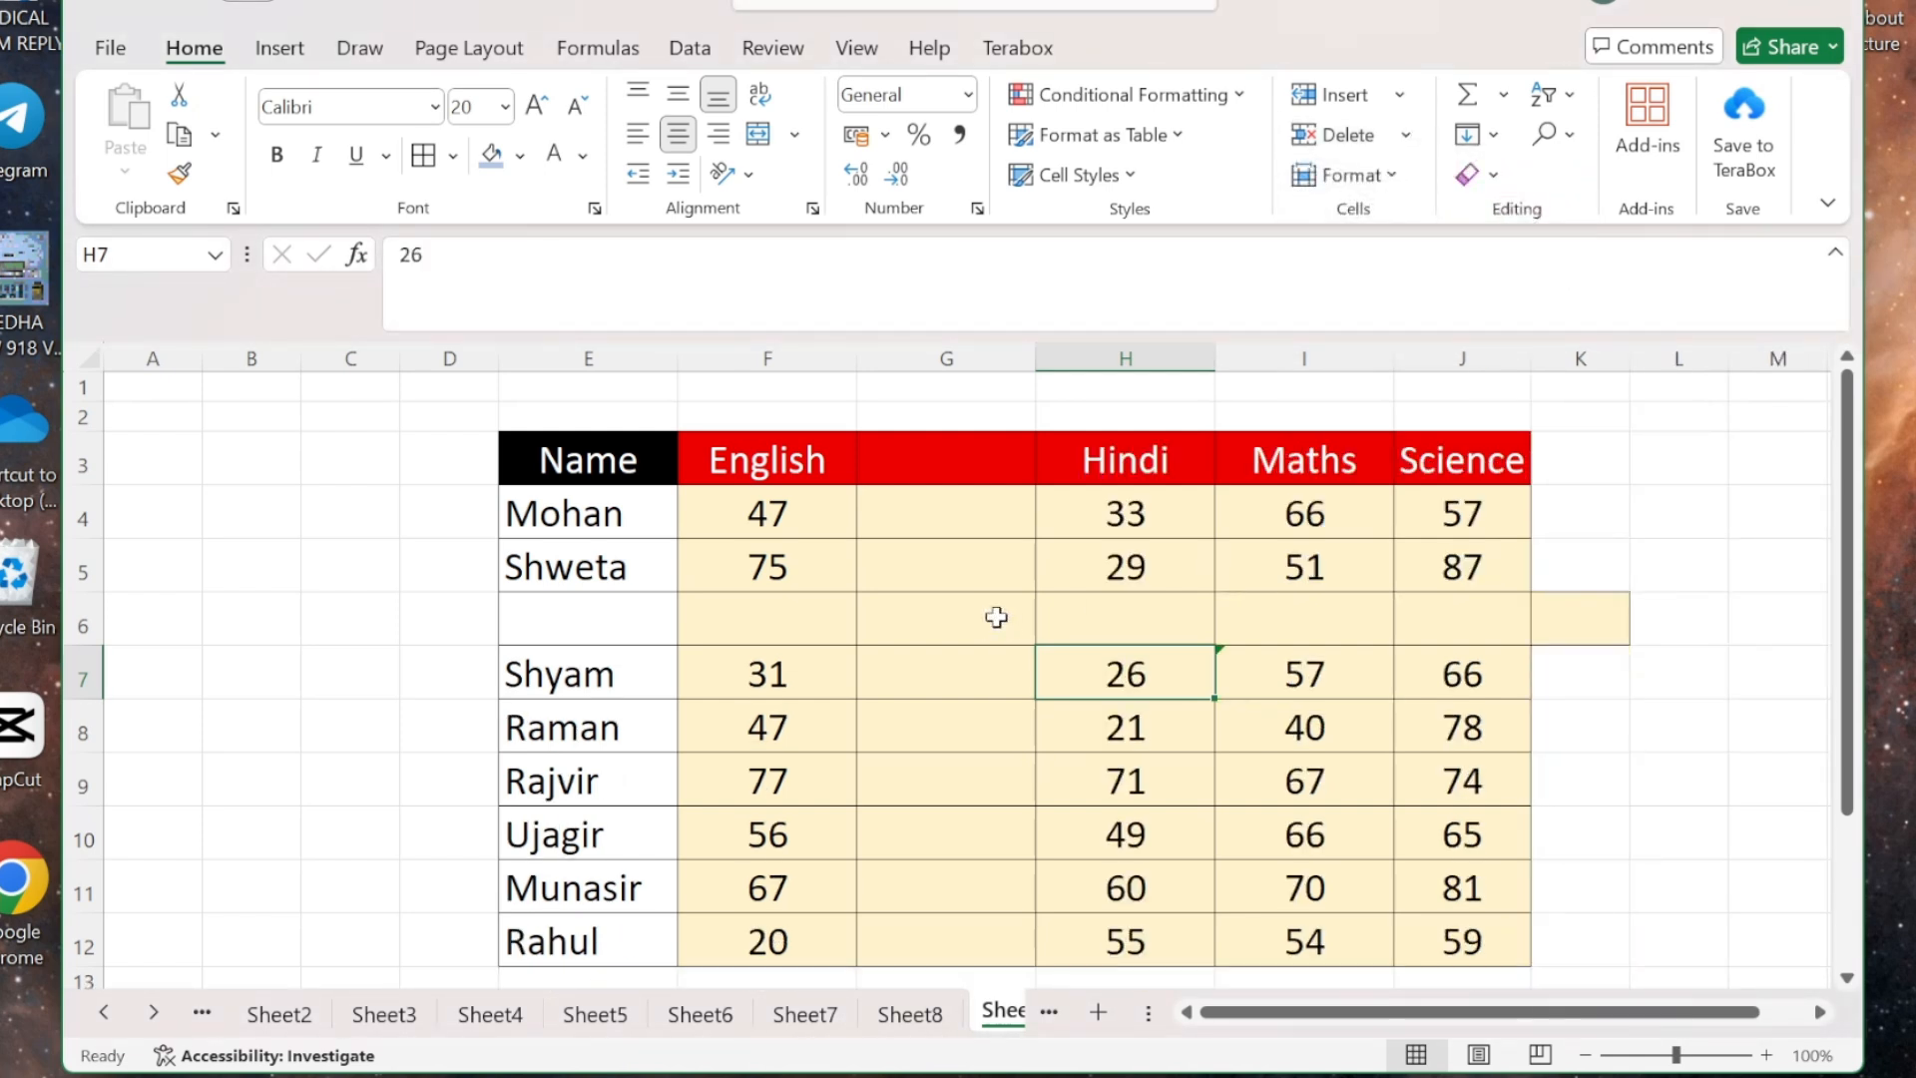
key(ctrl+z)
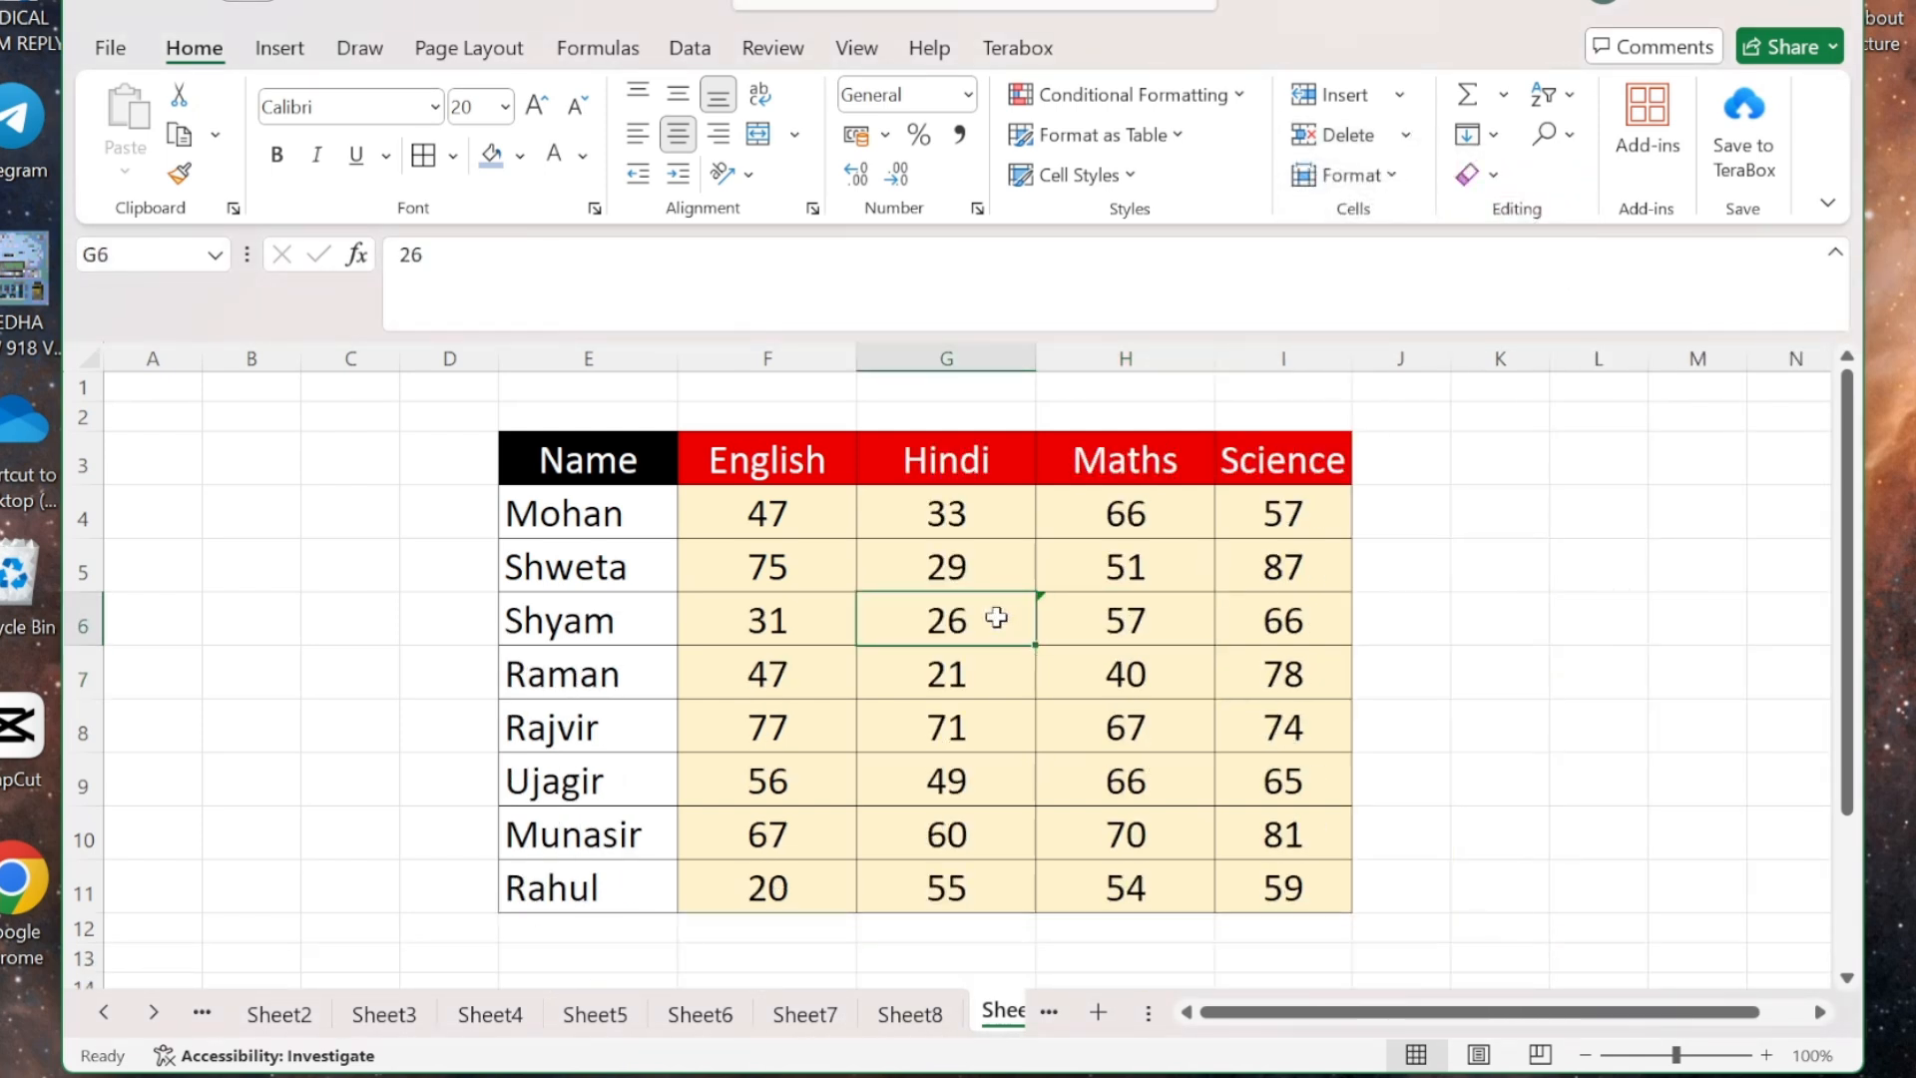
click(1476, 679)
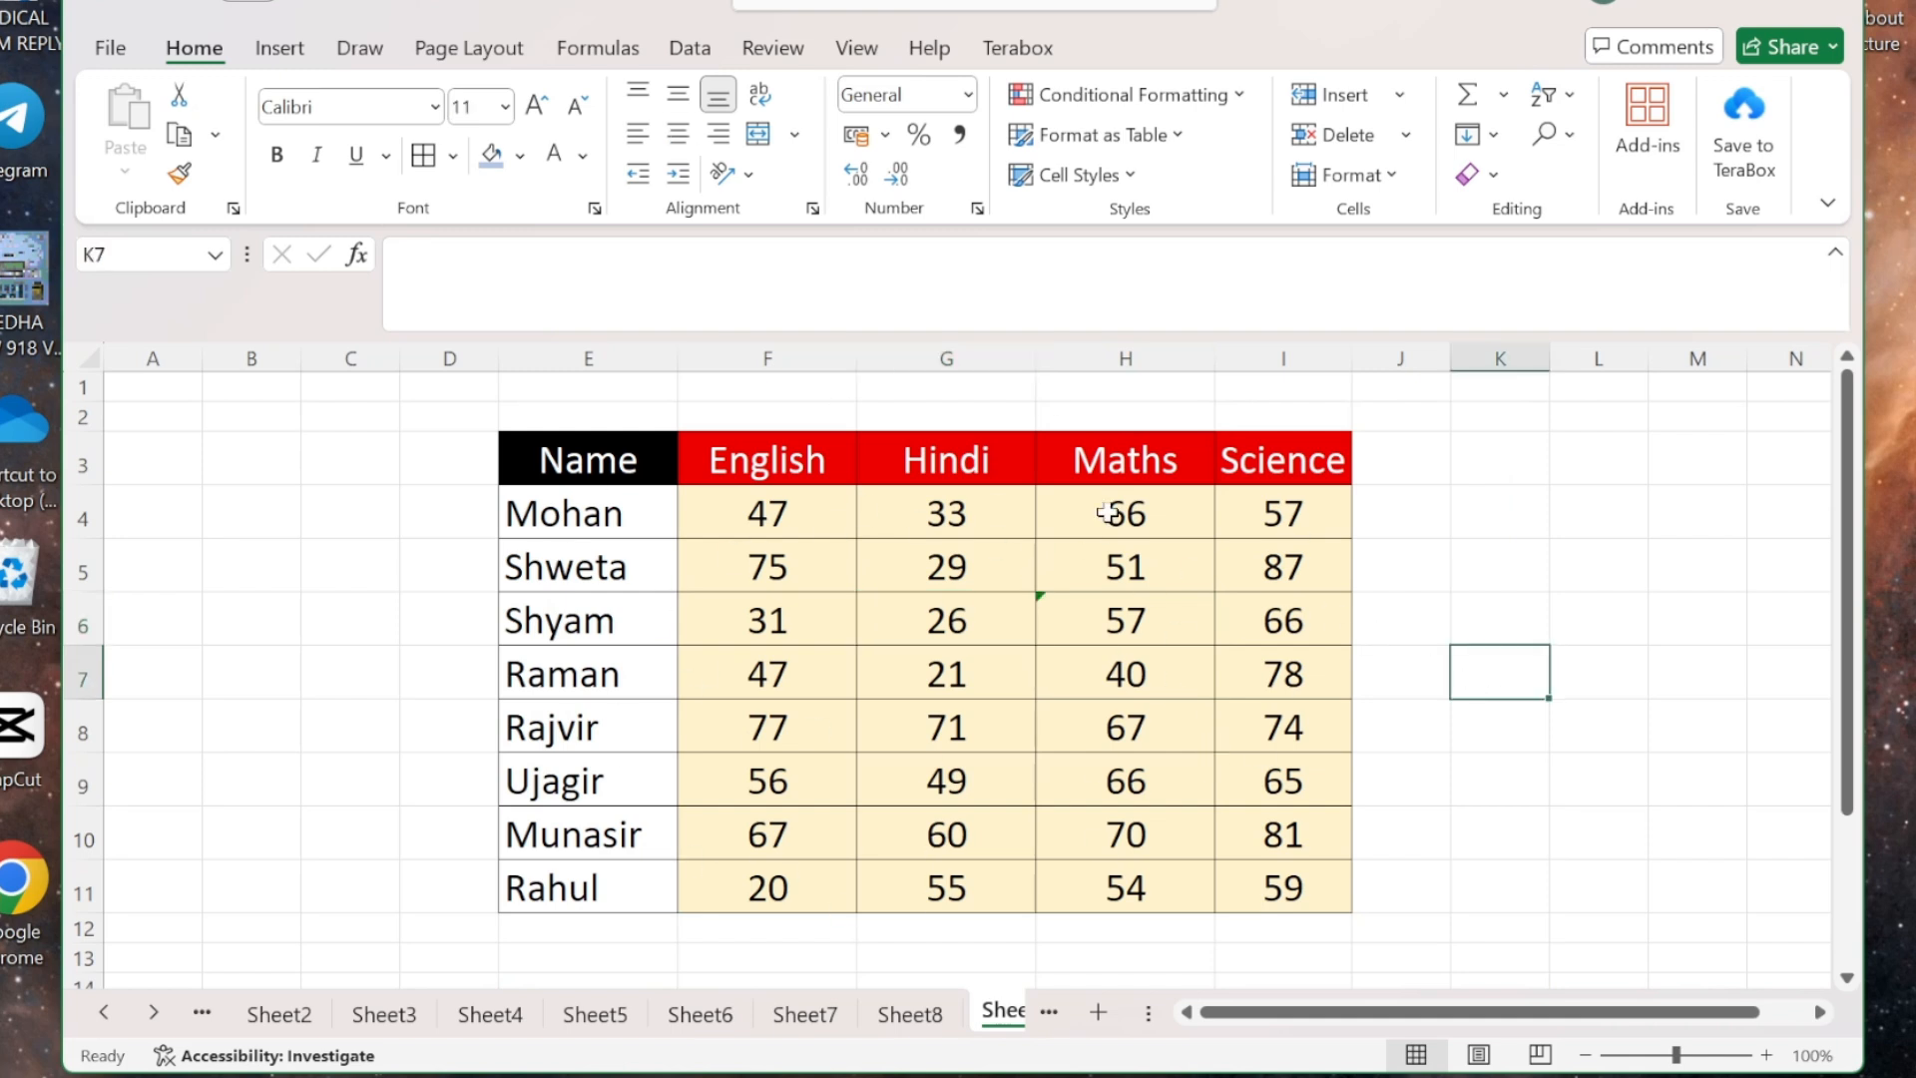
- Add a new blank worksheet, Sheet12, to the workbook
click(1401, 95)
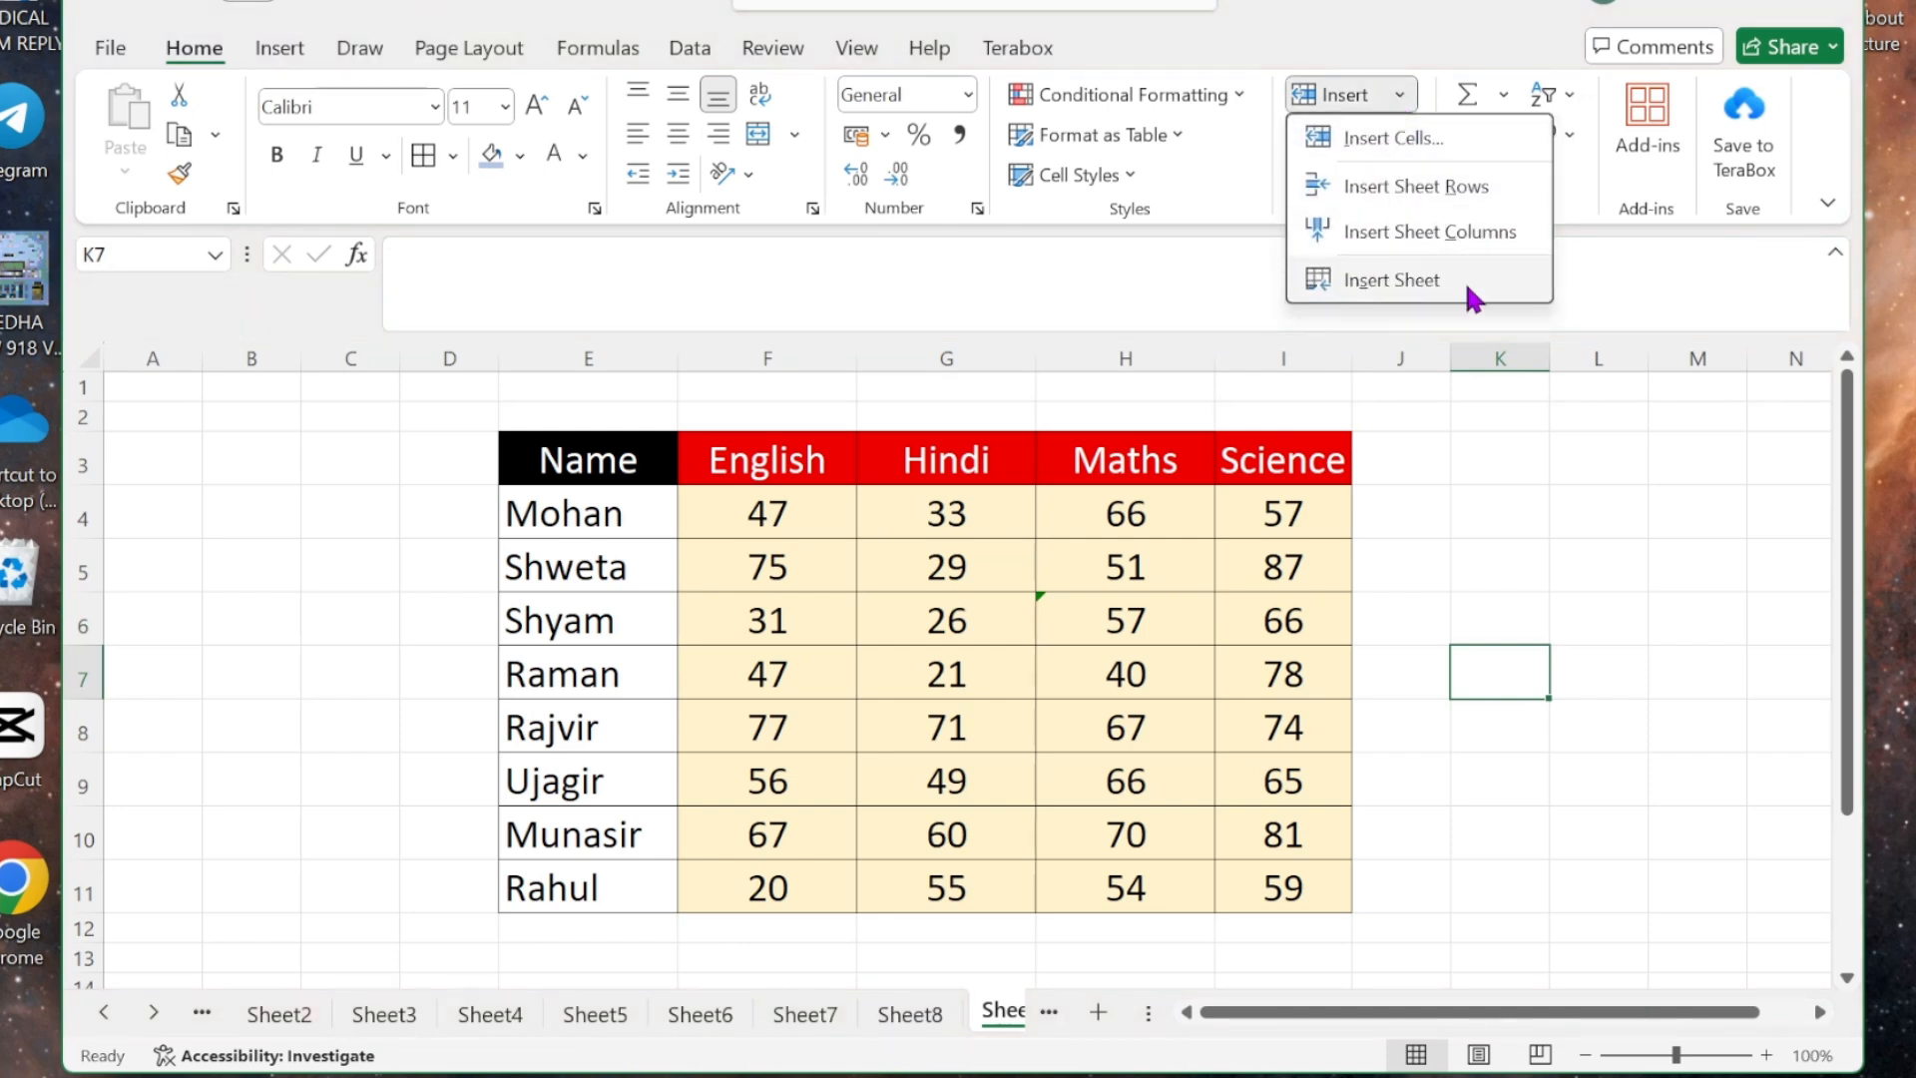
click(1370, 282)
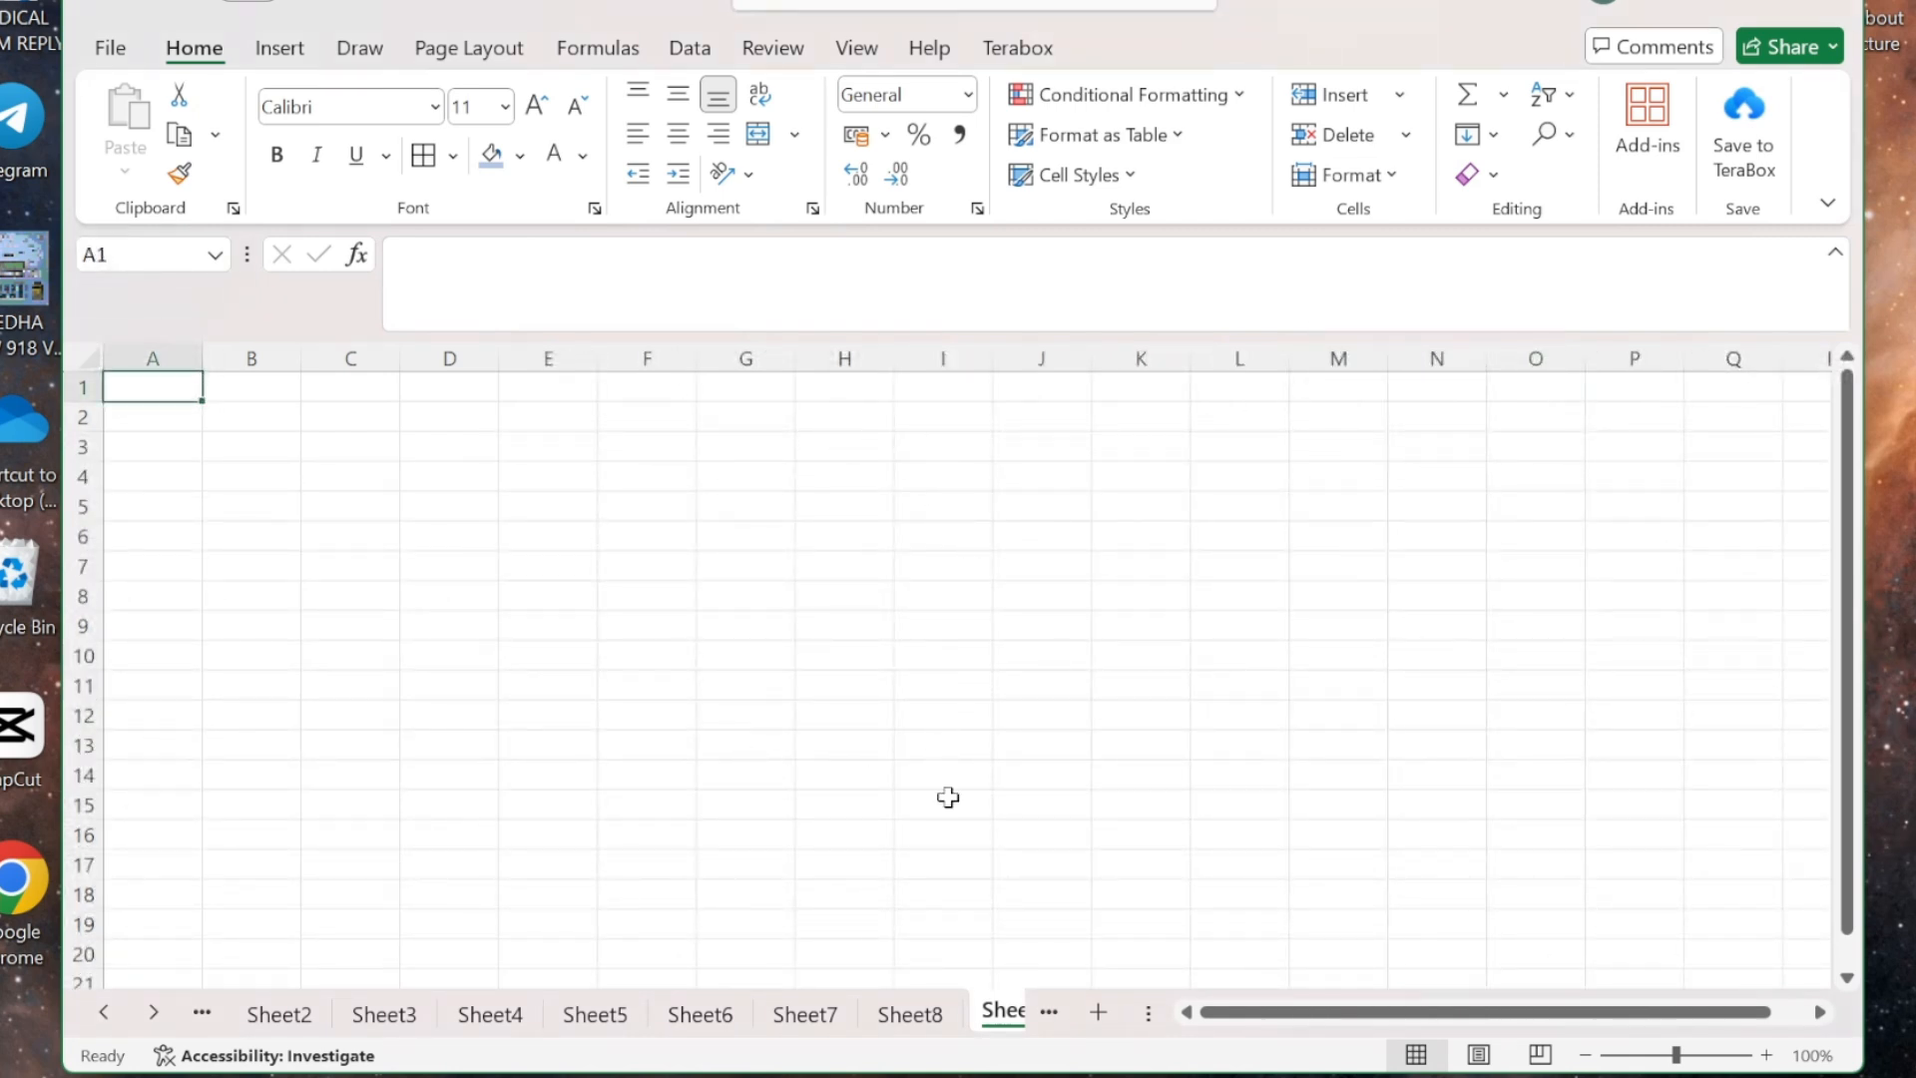
click(1398, 100)
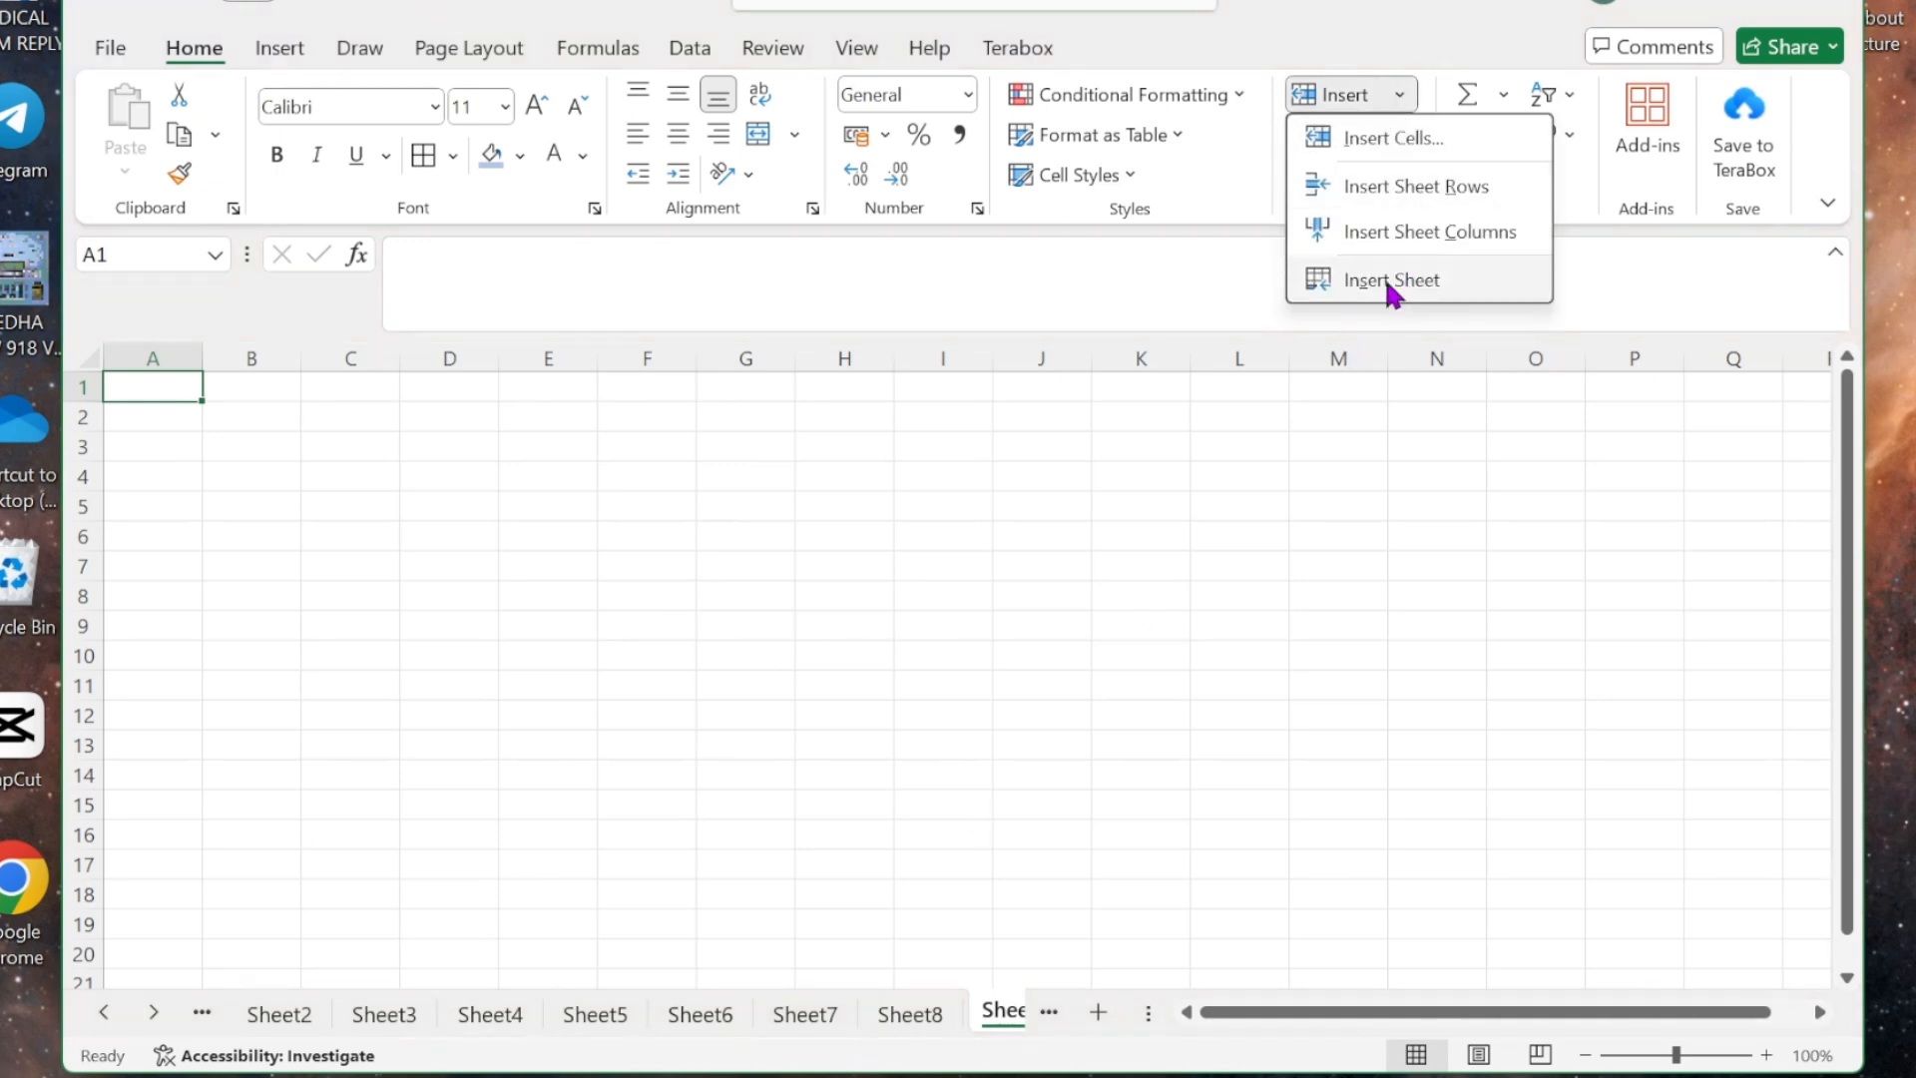
click(1010, 1020)
- Switch between Sheet8 and Sheet12, then return to the marks table on Sheet9
click(949, 1008)
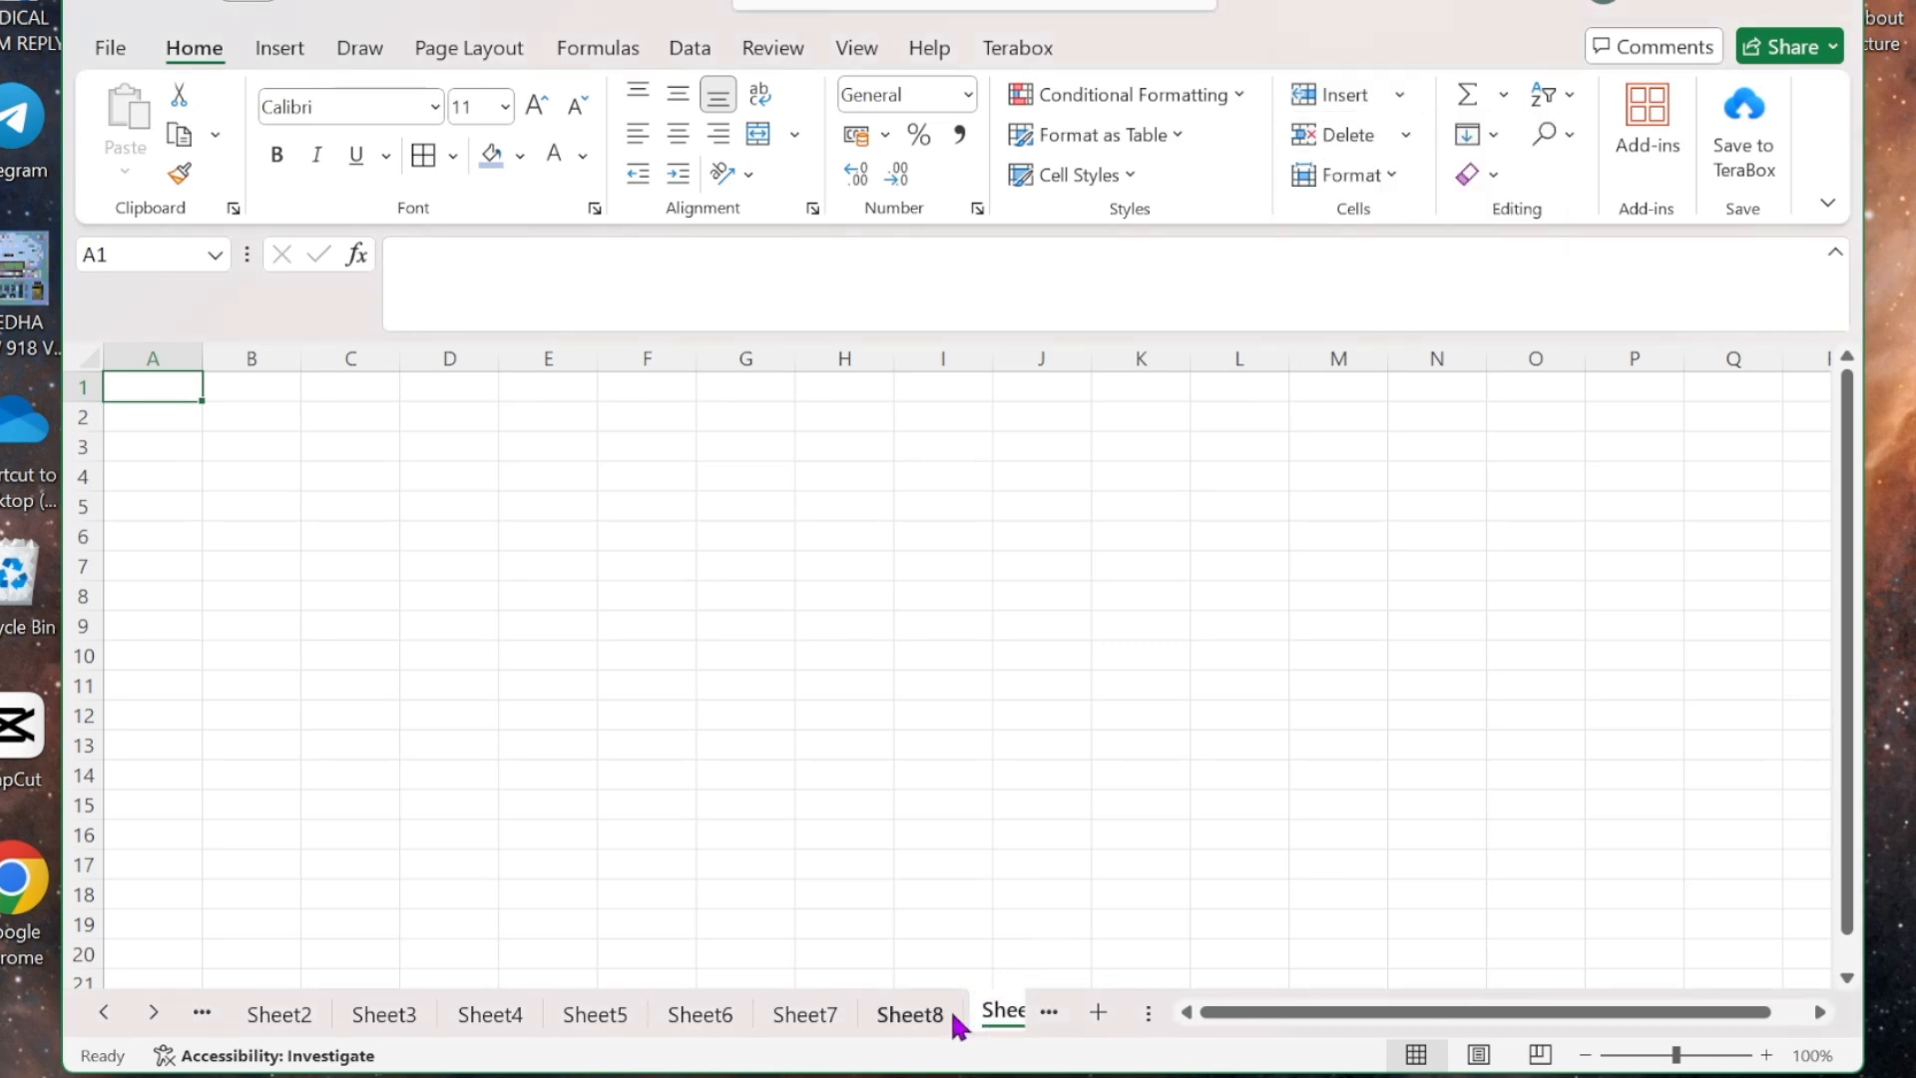
click(998, 1008)
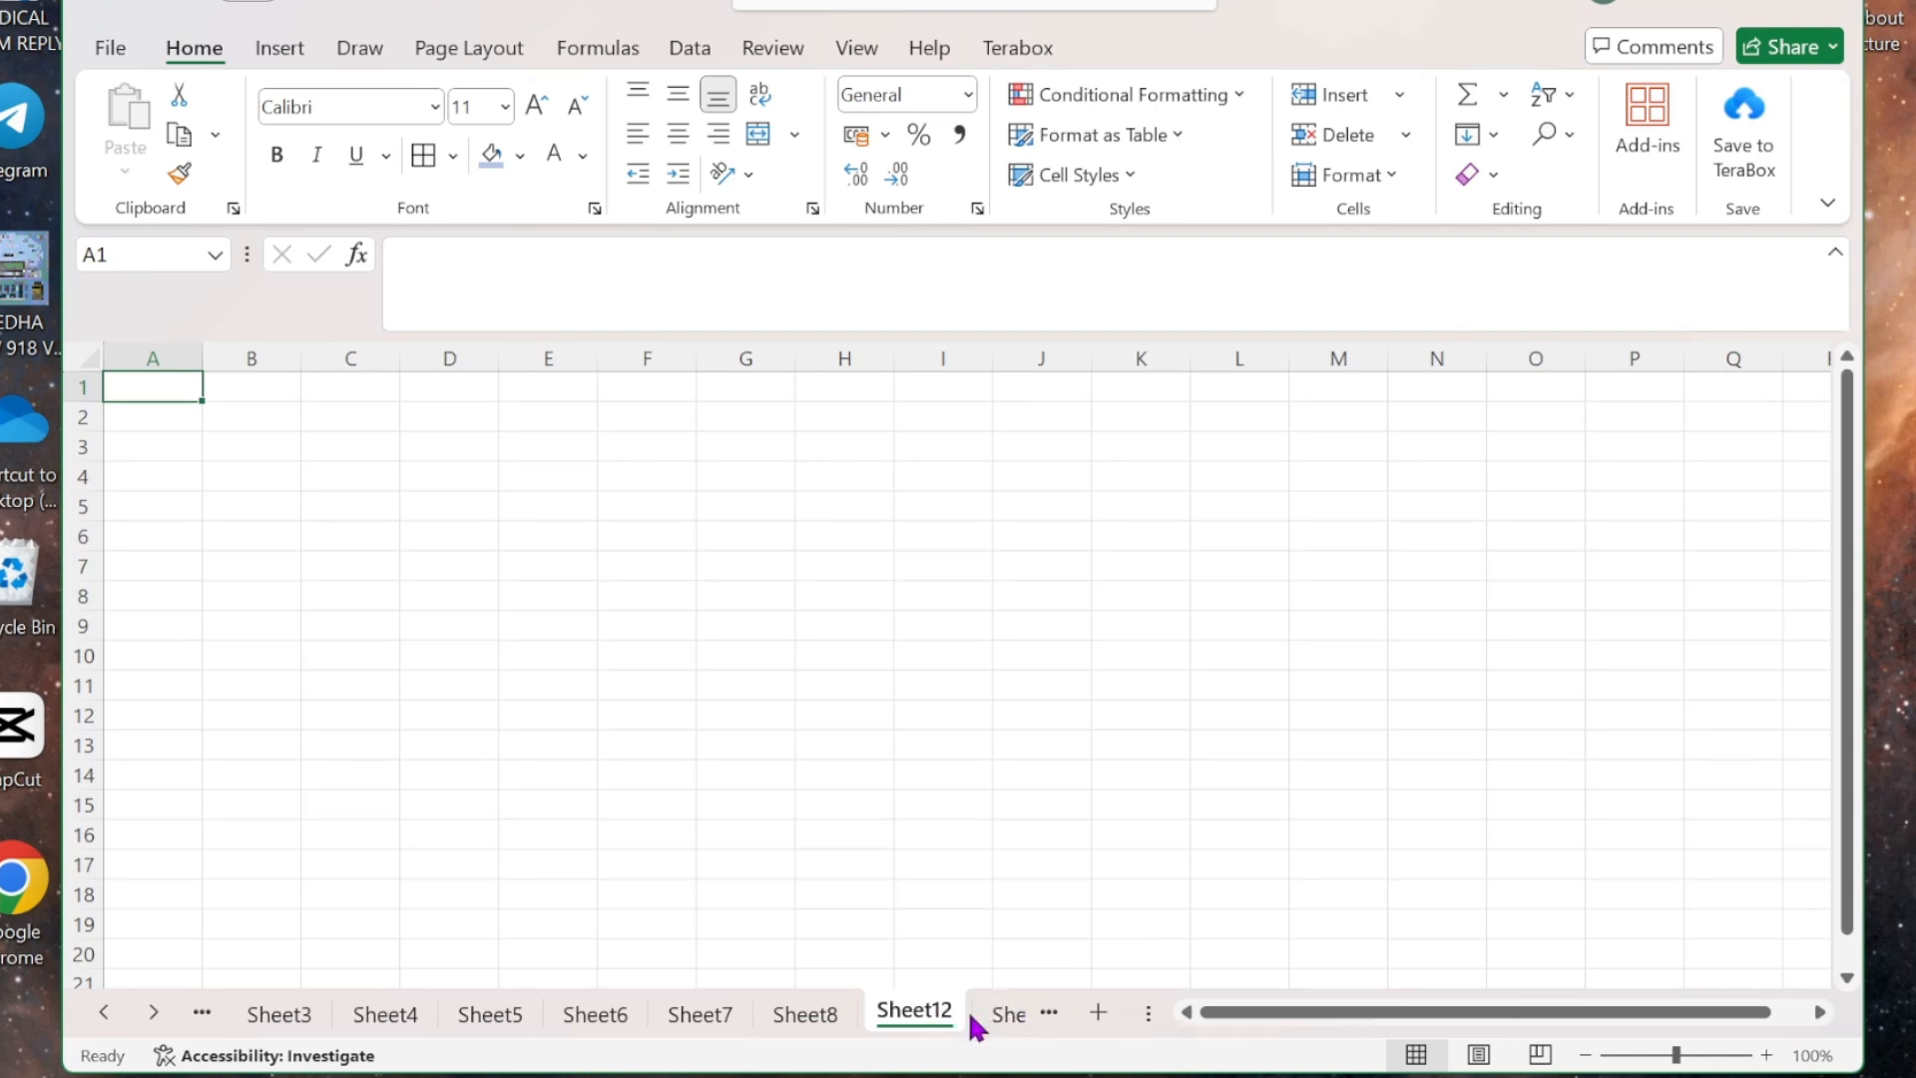
click(991, 1026)
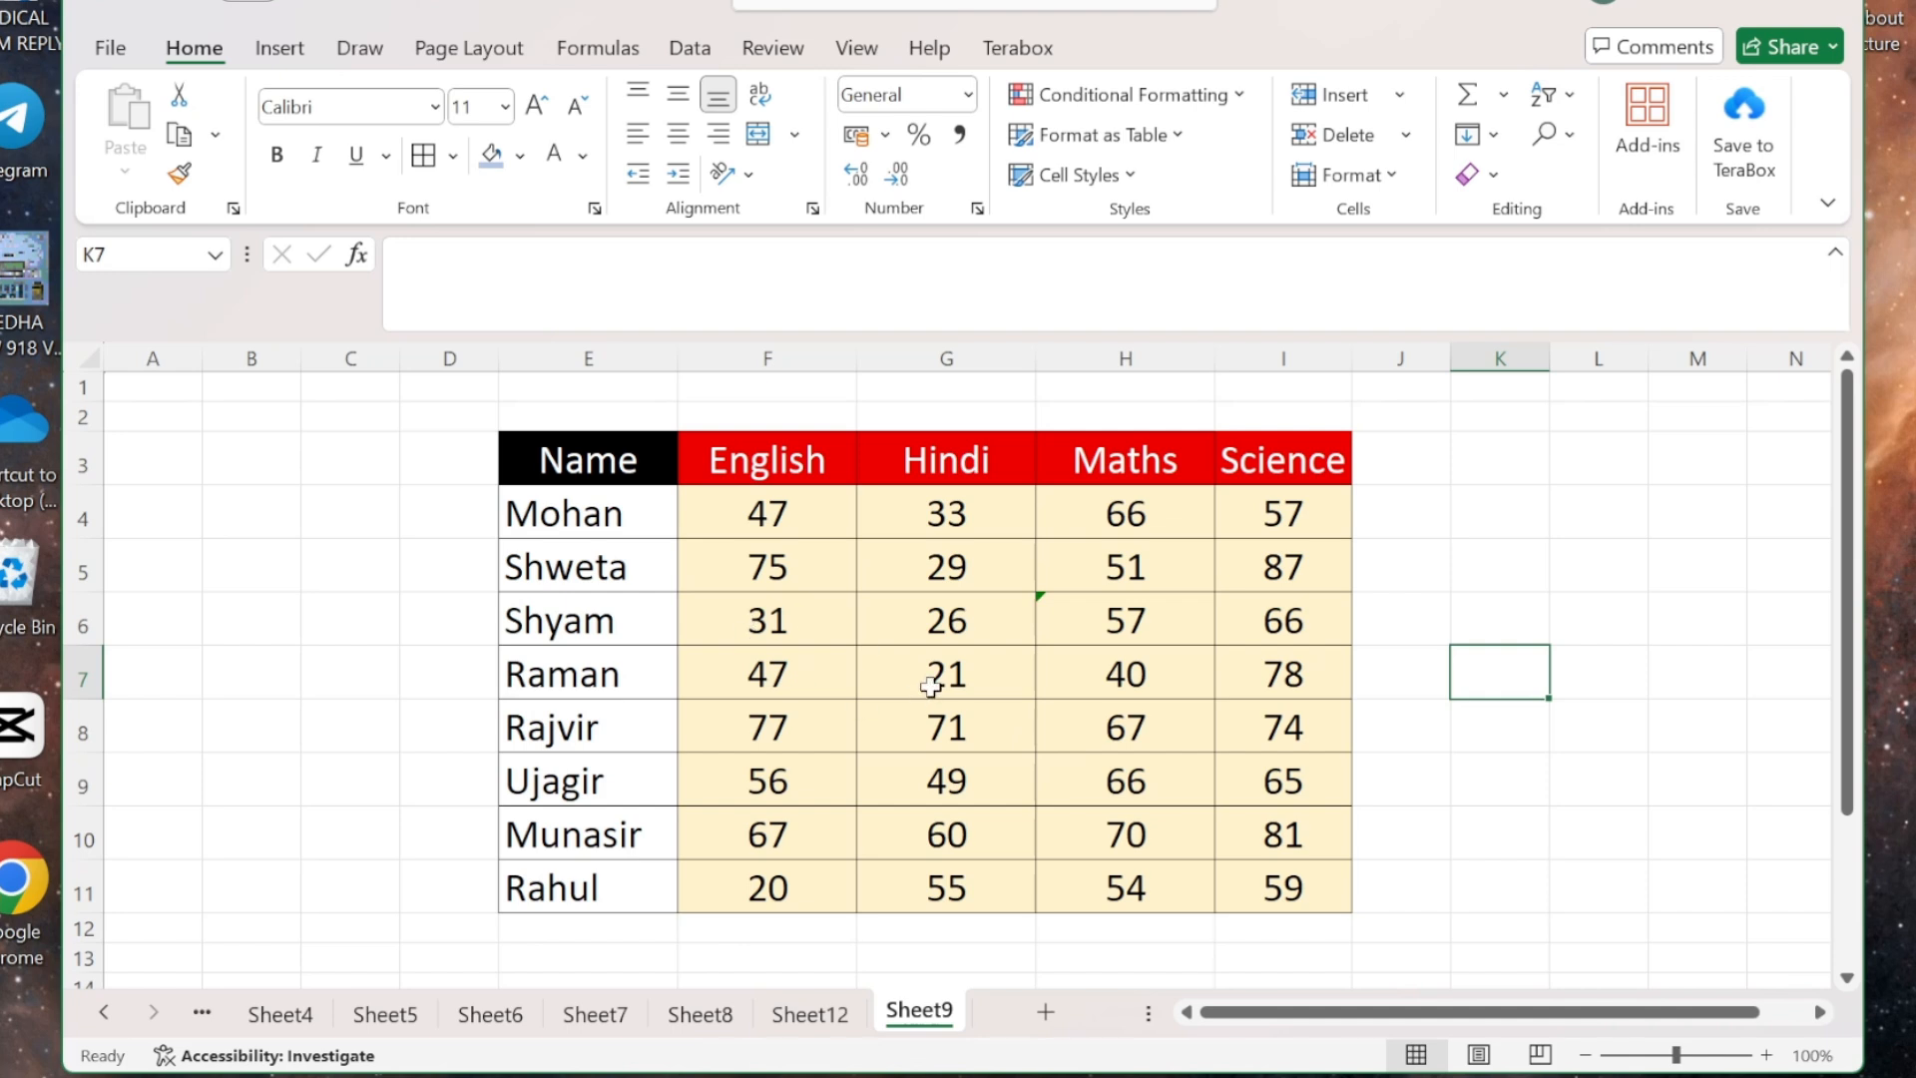
click(1400, 97)
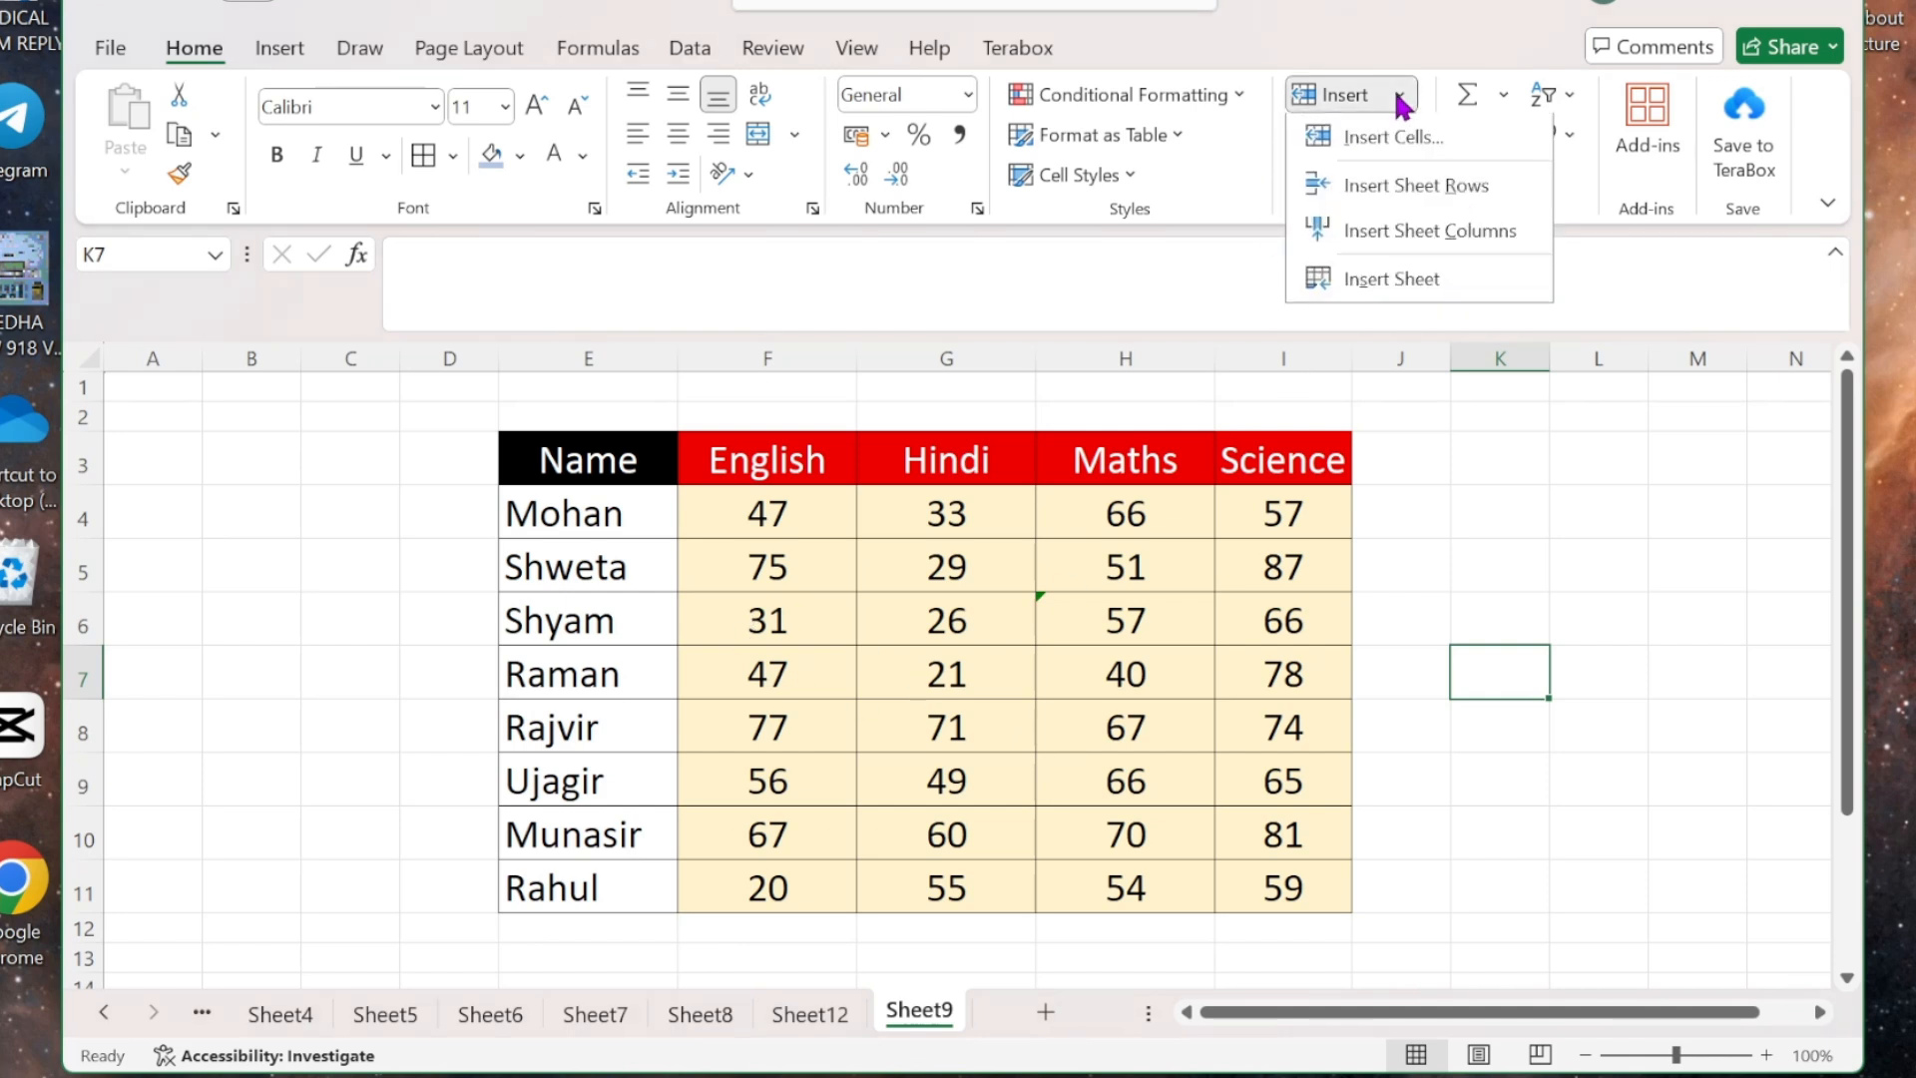
click(1274, 160)
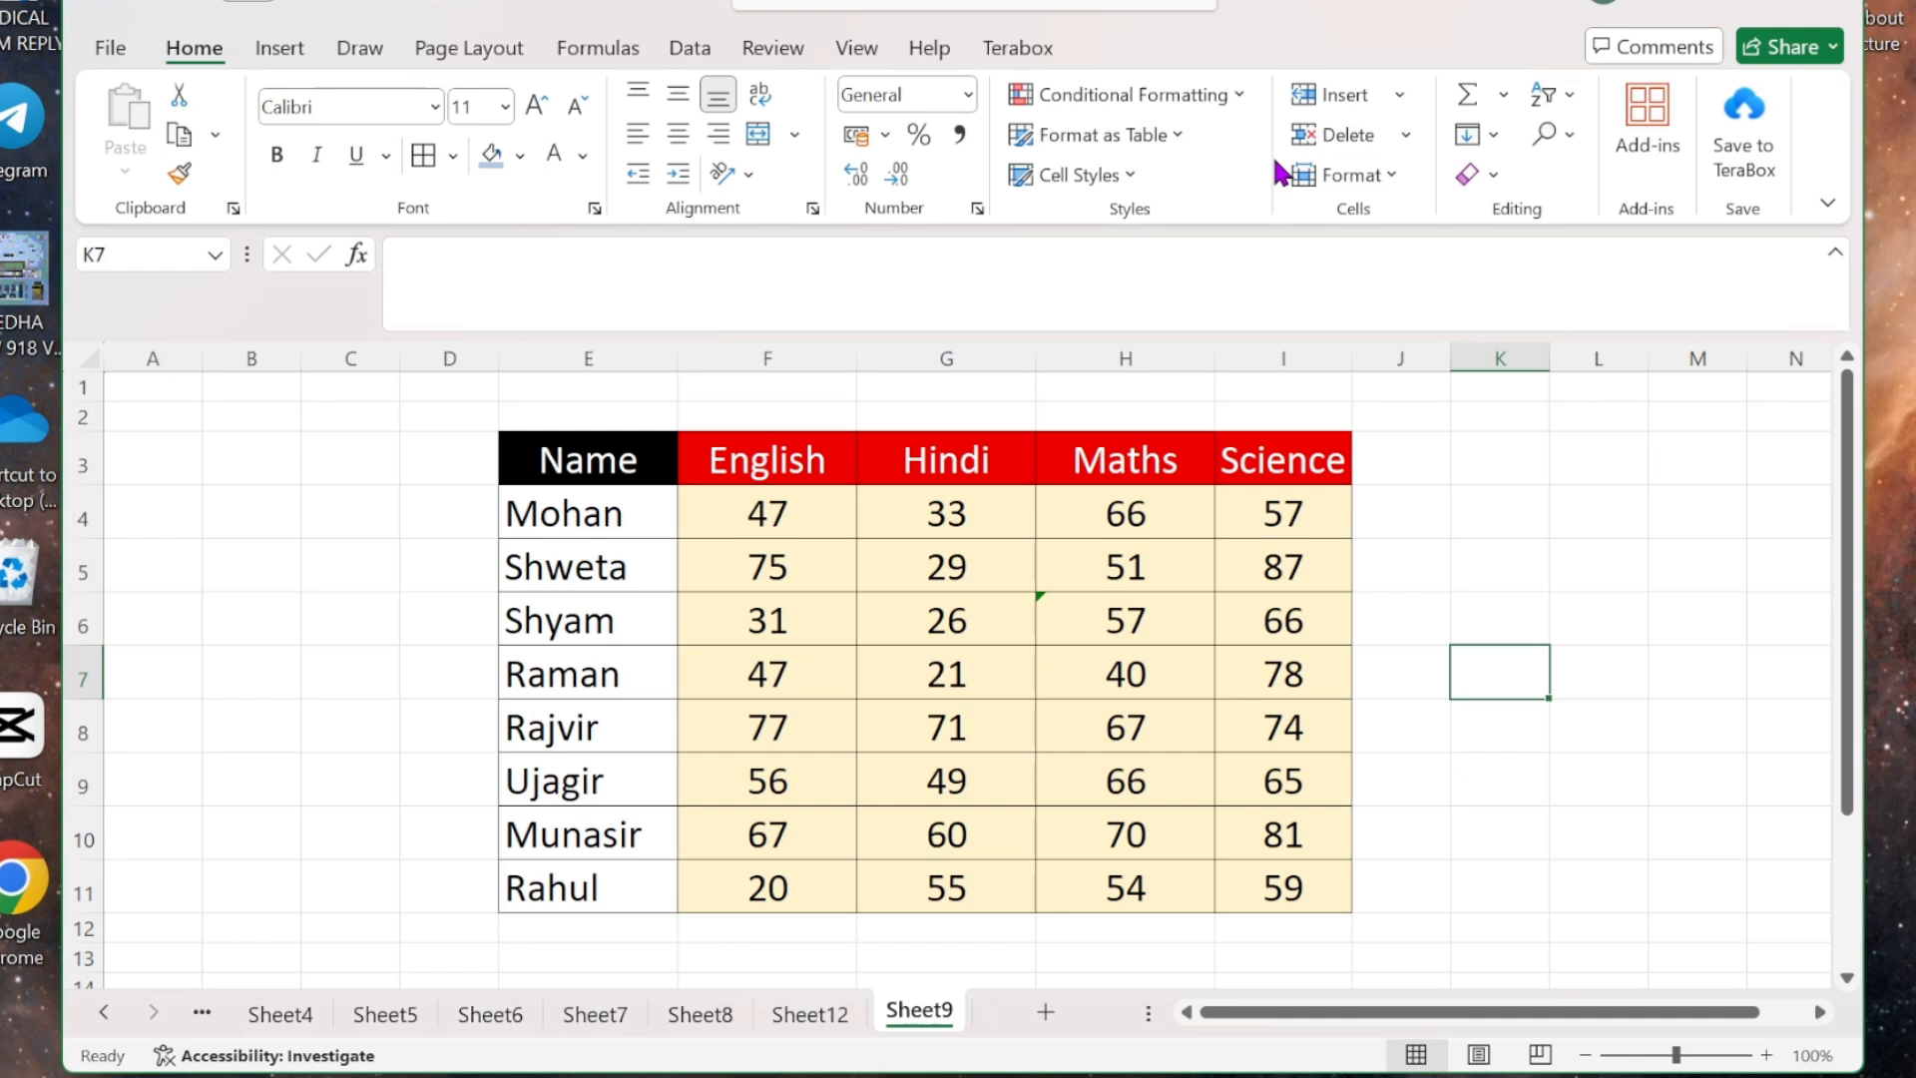
click(1402, 133)
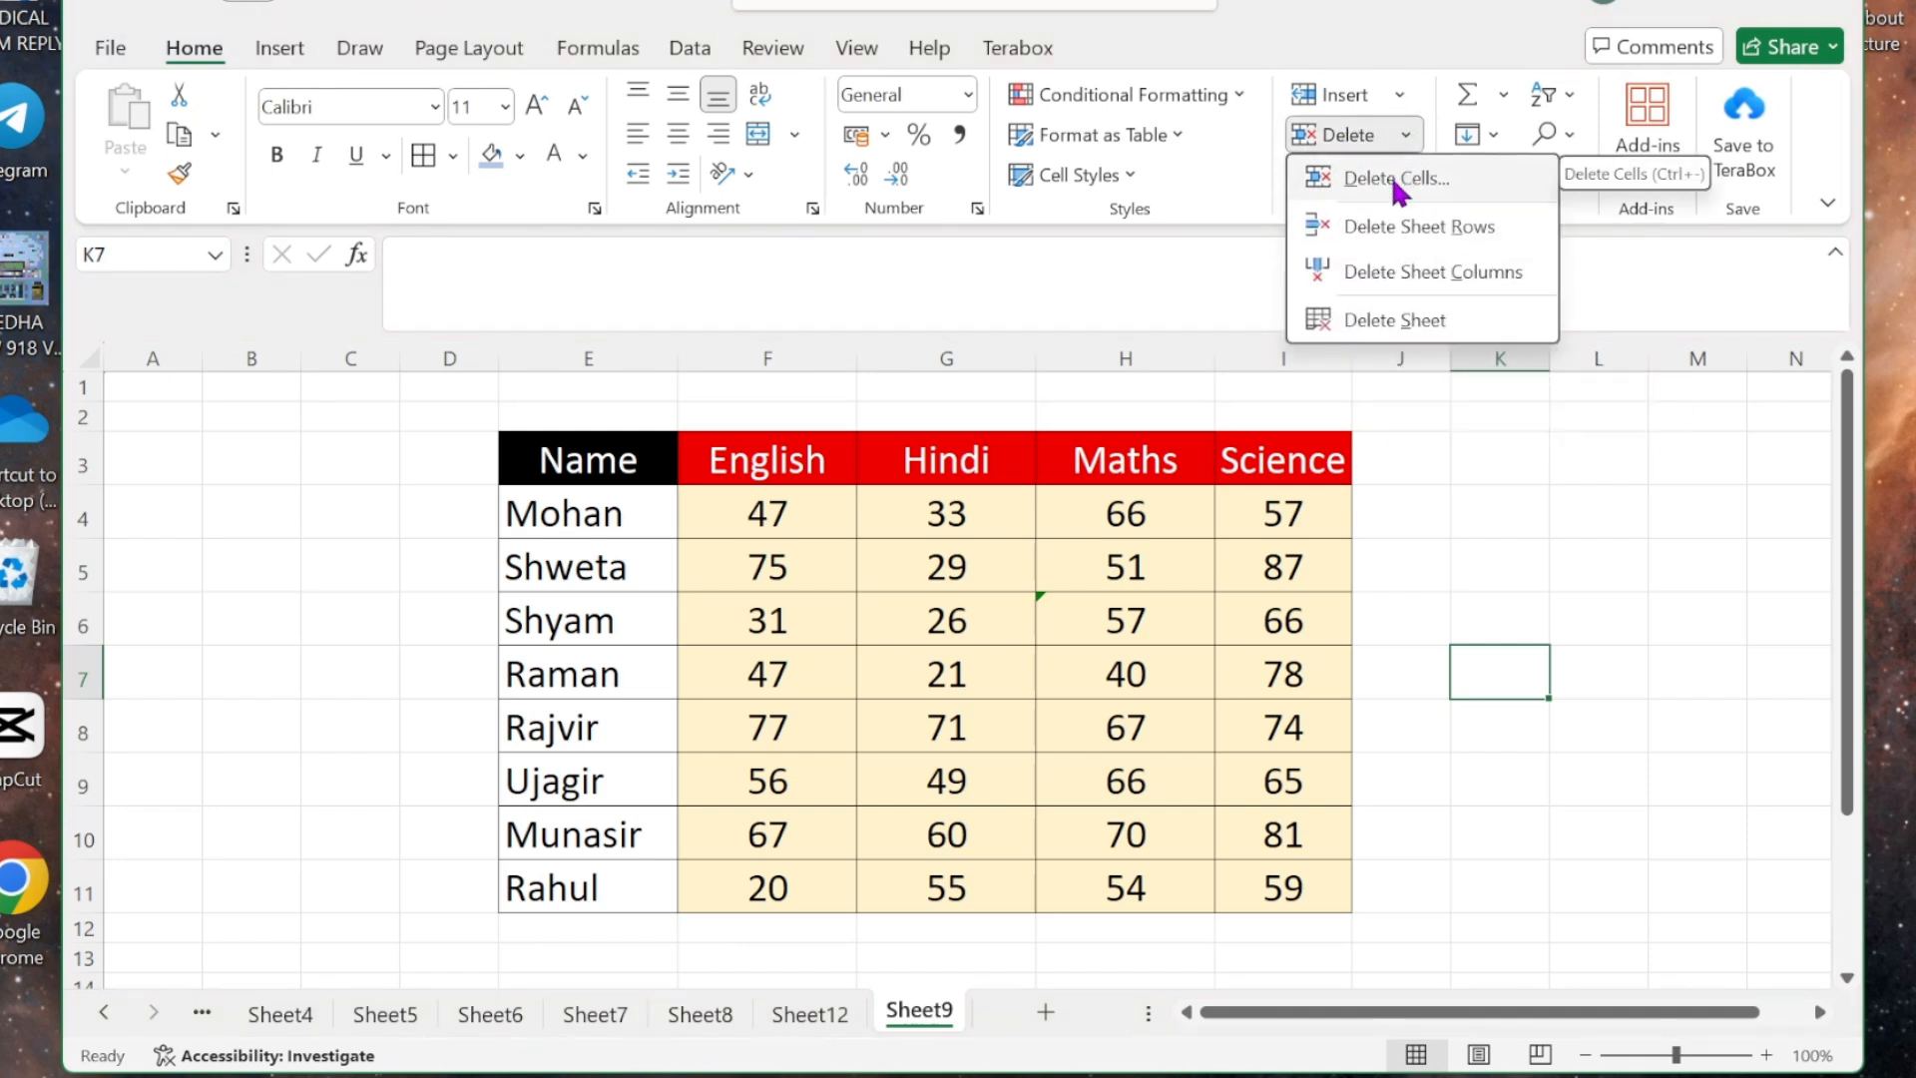
click(1399, 92)
click(1415, 133)
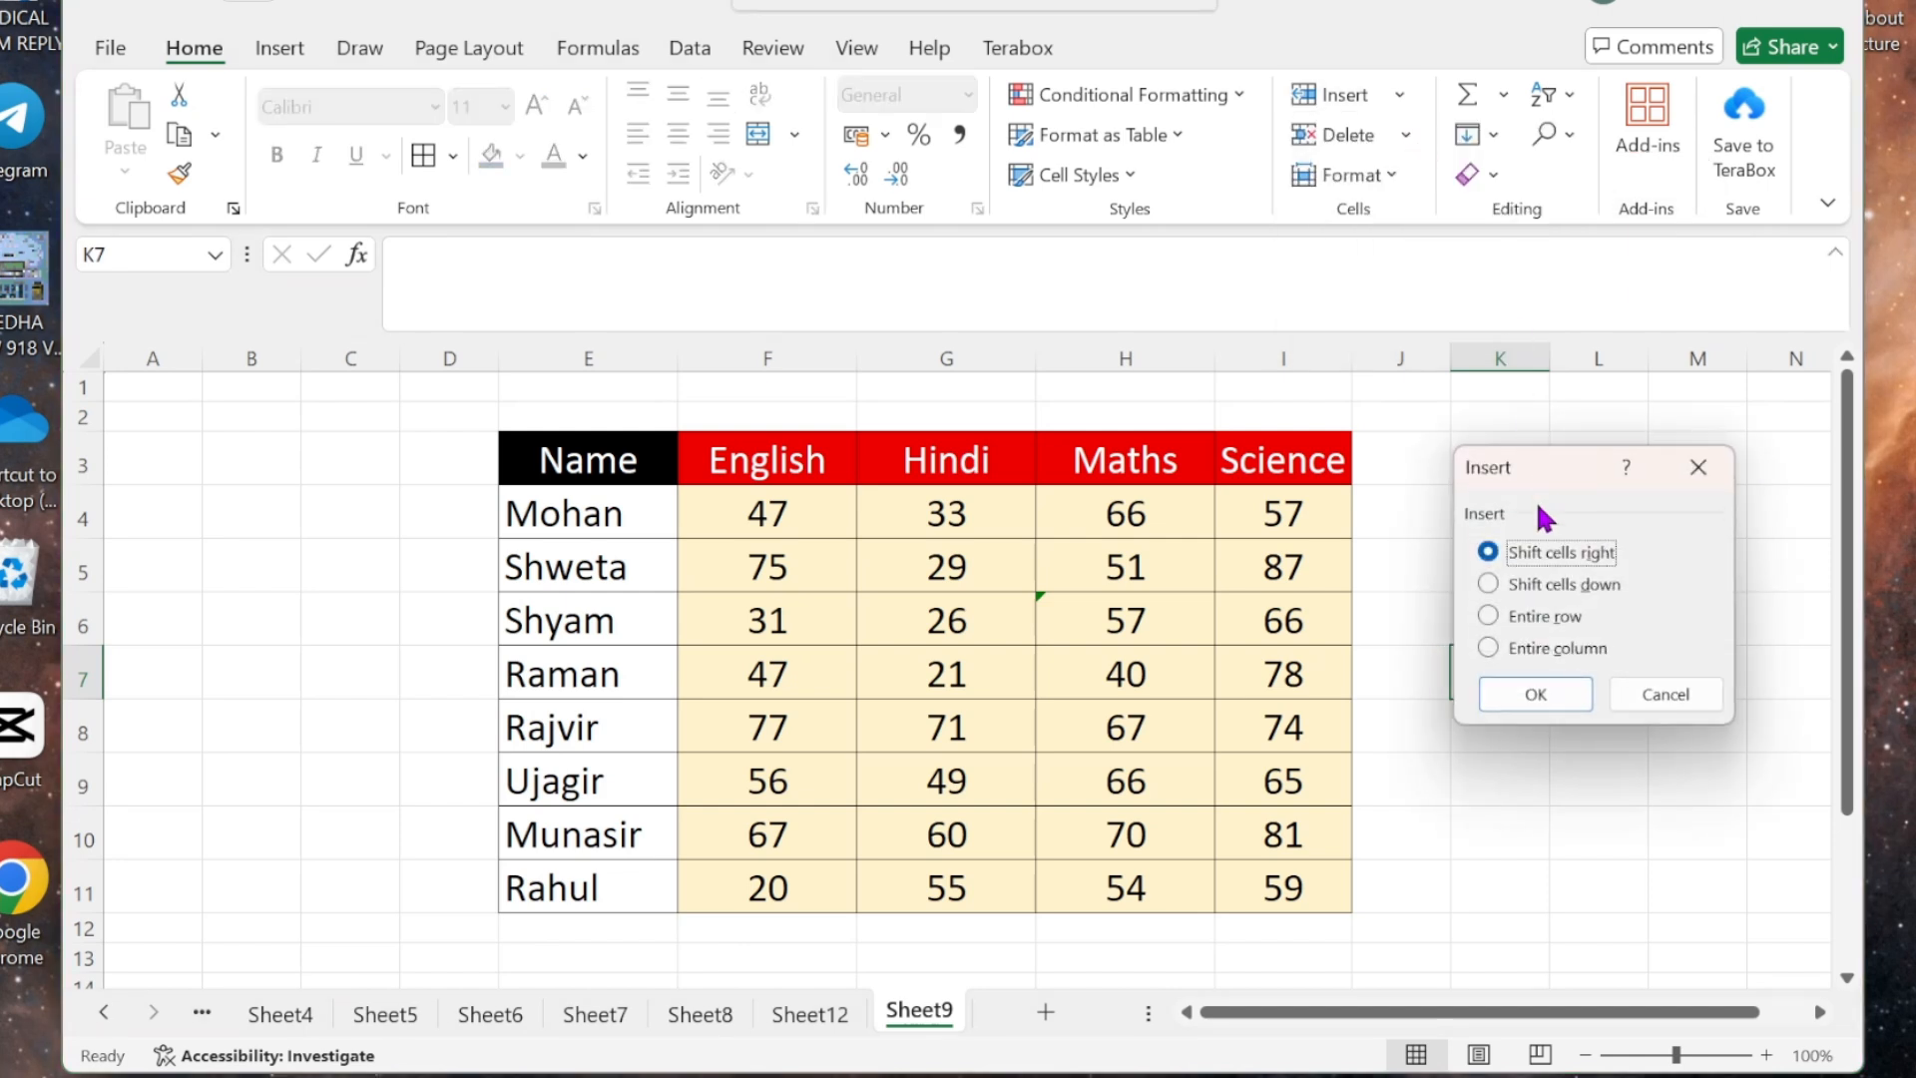
click(1535, 695)
click(977, 613)
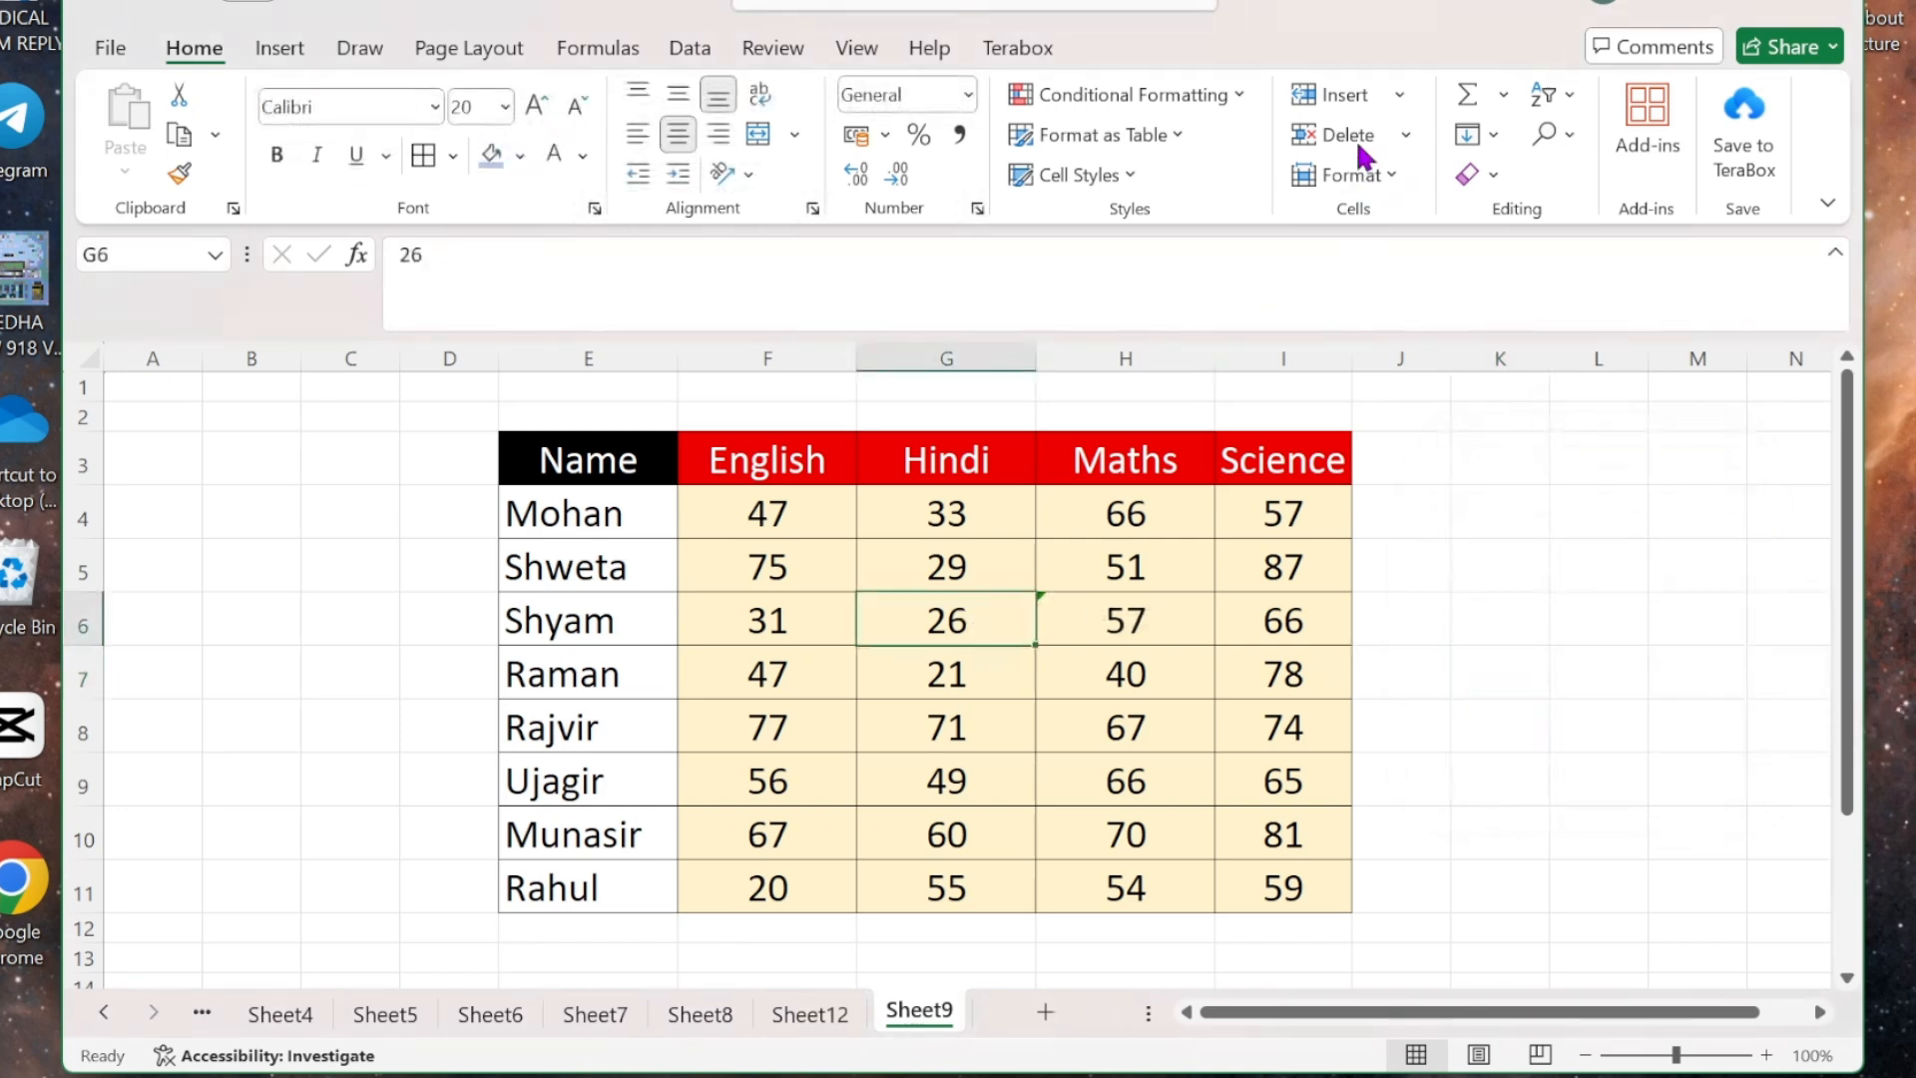
click(1399, 95)
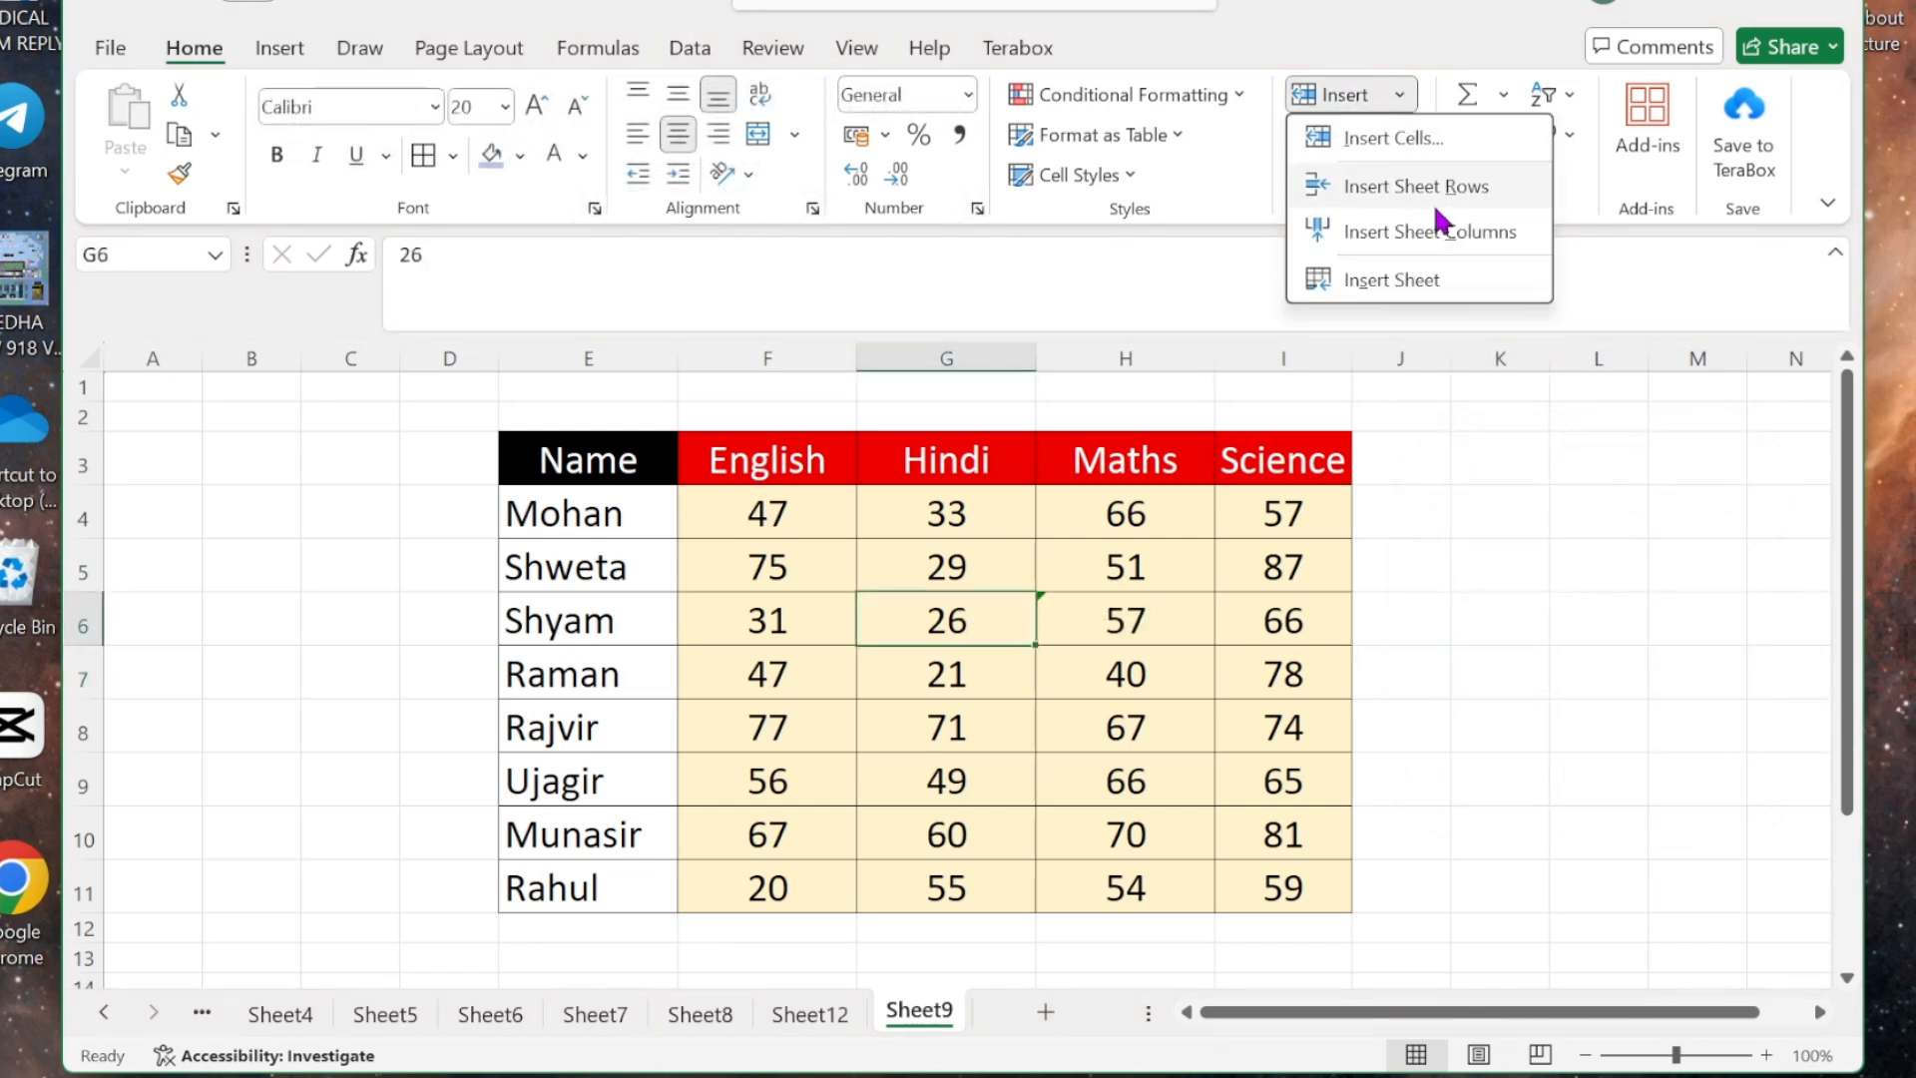
click(1417, 140)
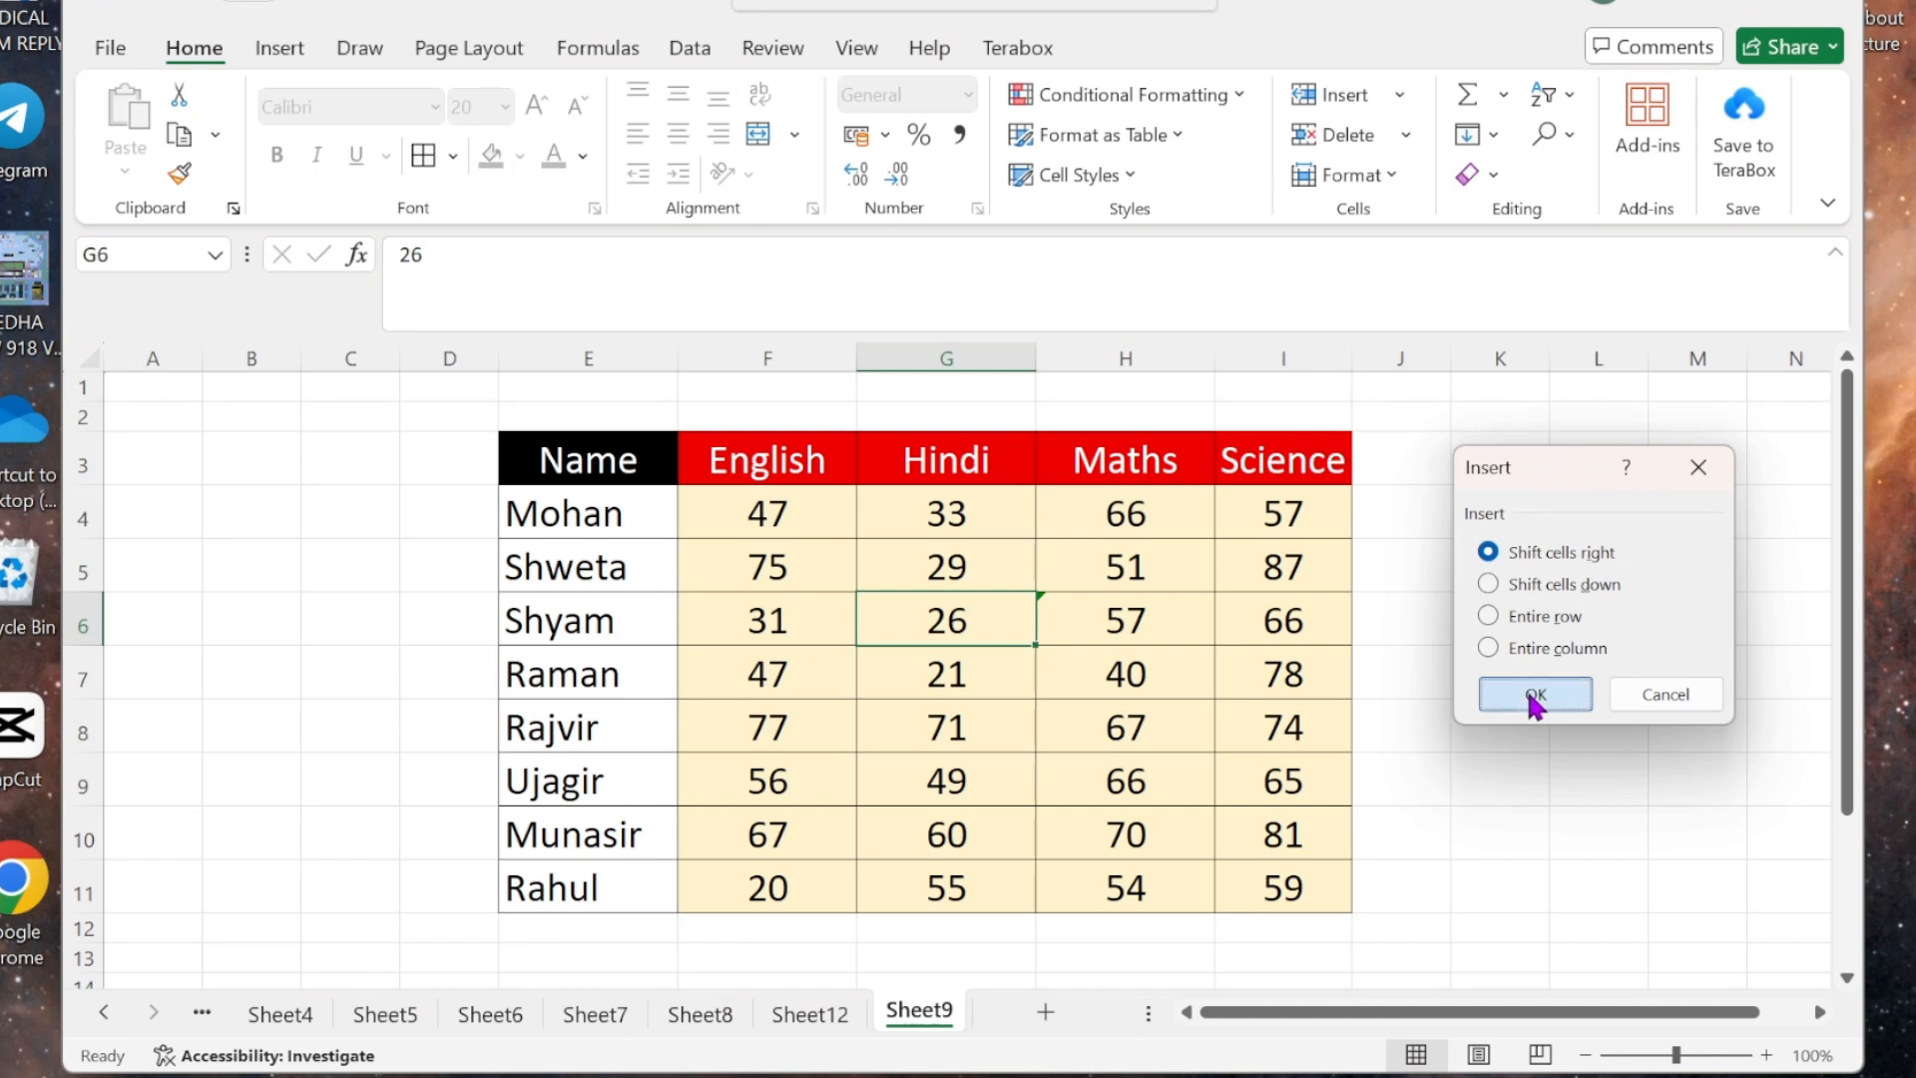
click(1536, 695)
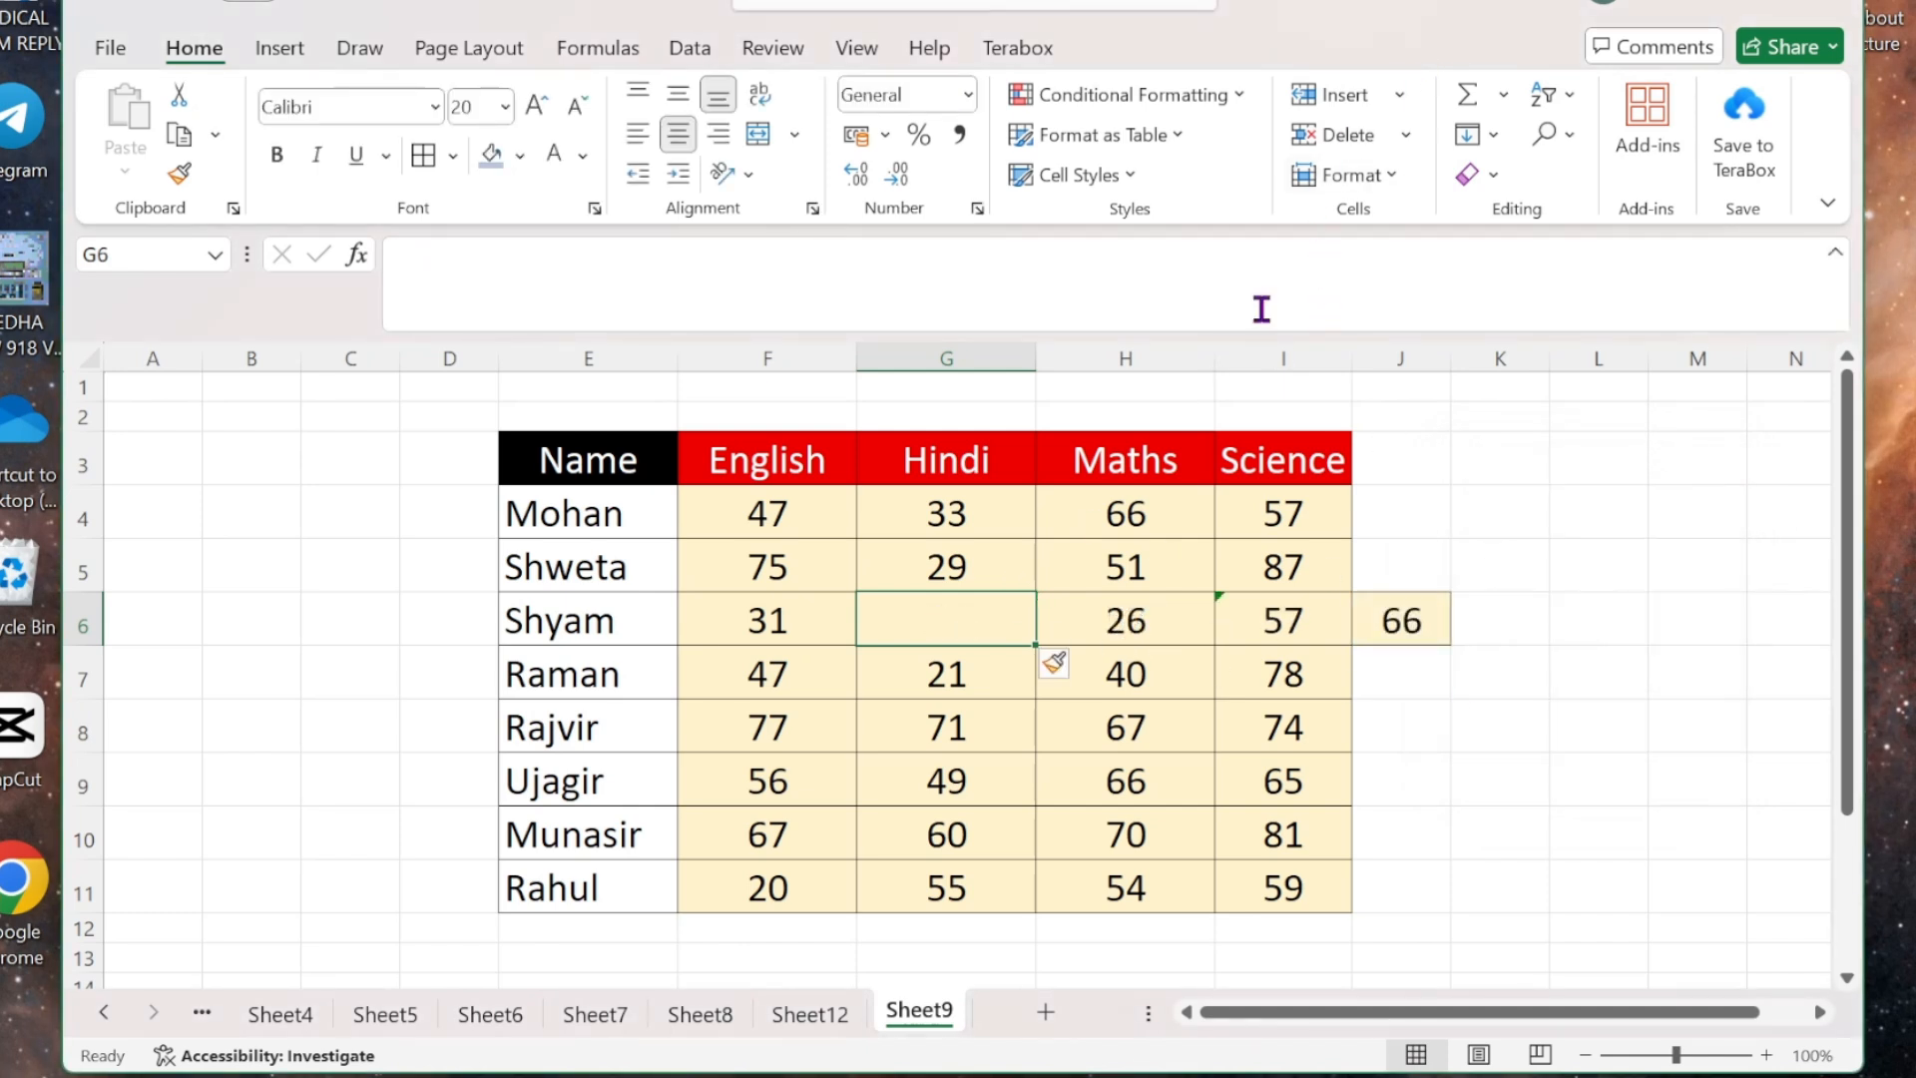
click(1389, 130)
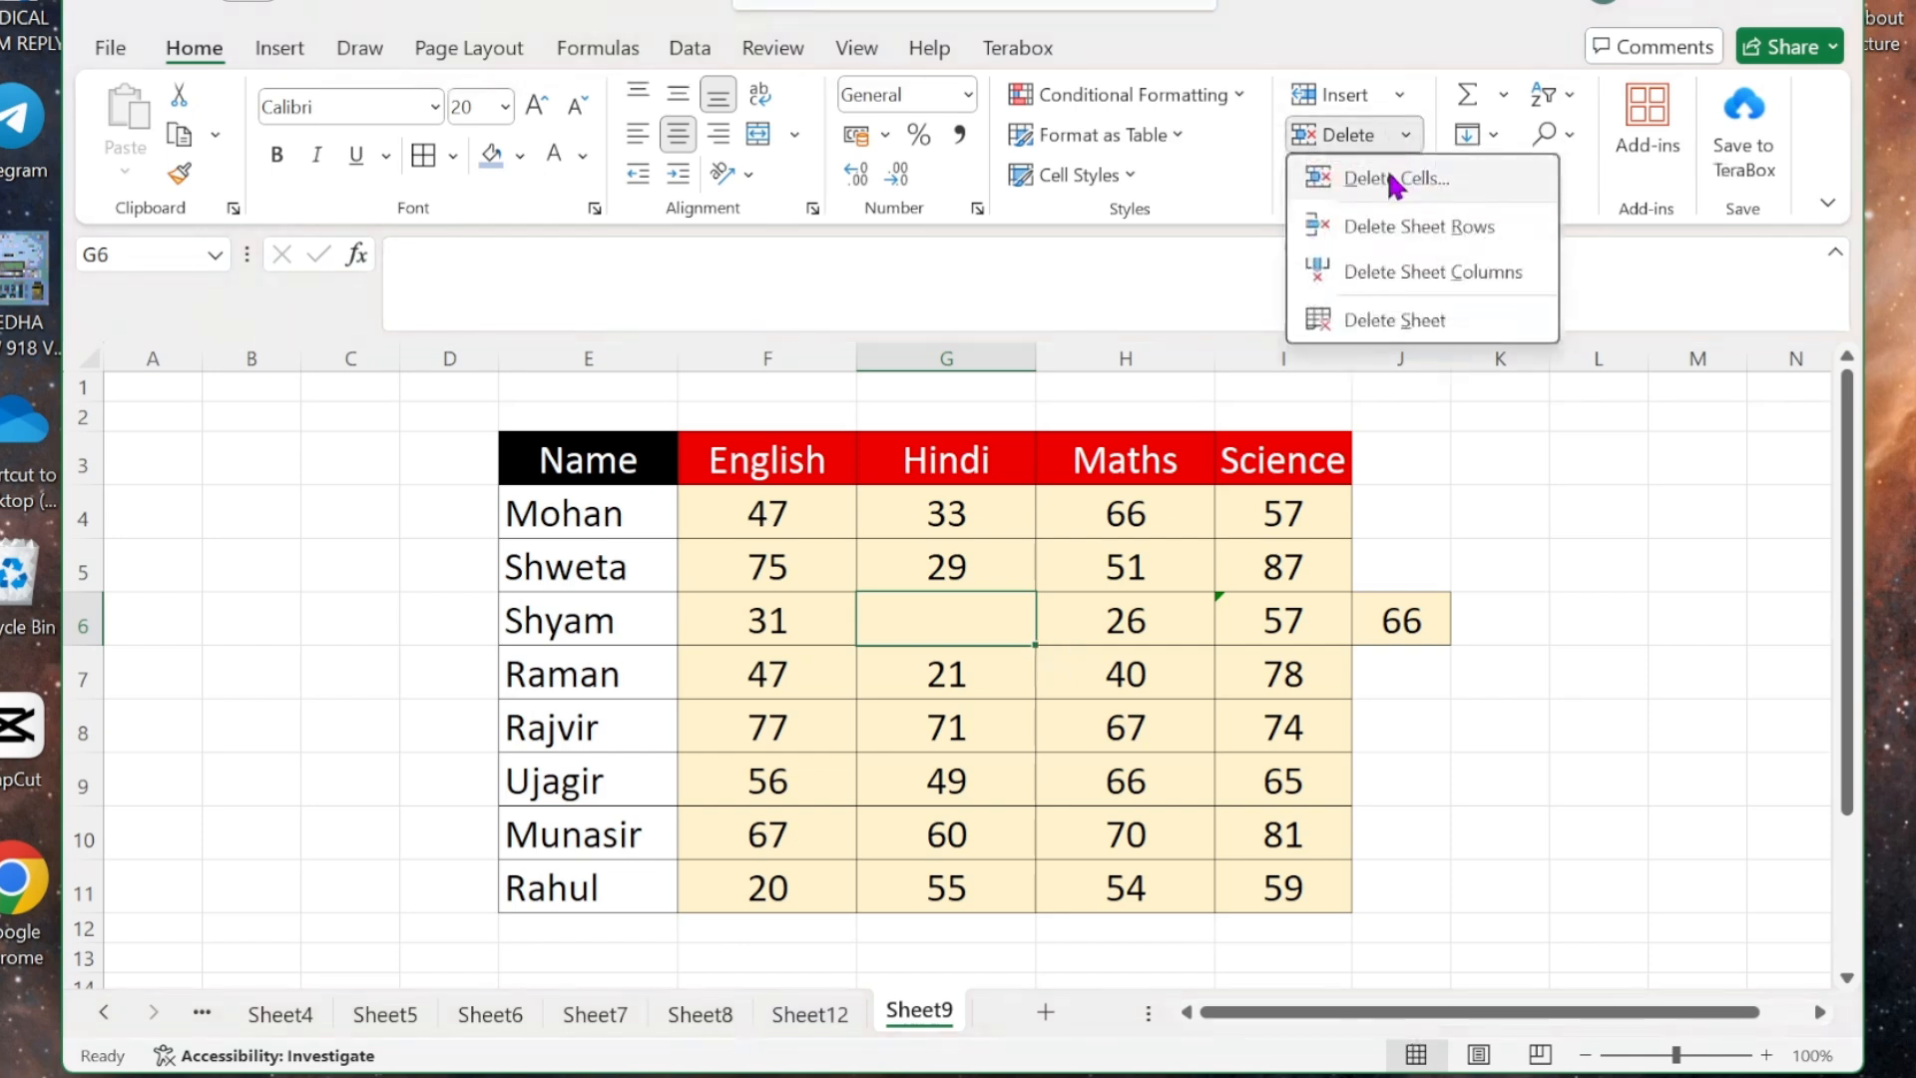
click(1390, 177)
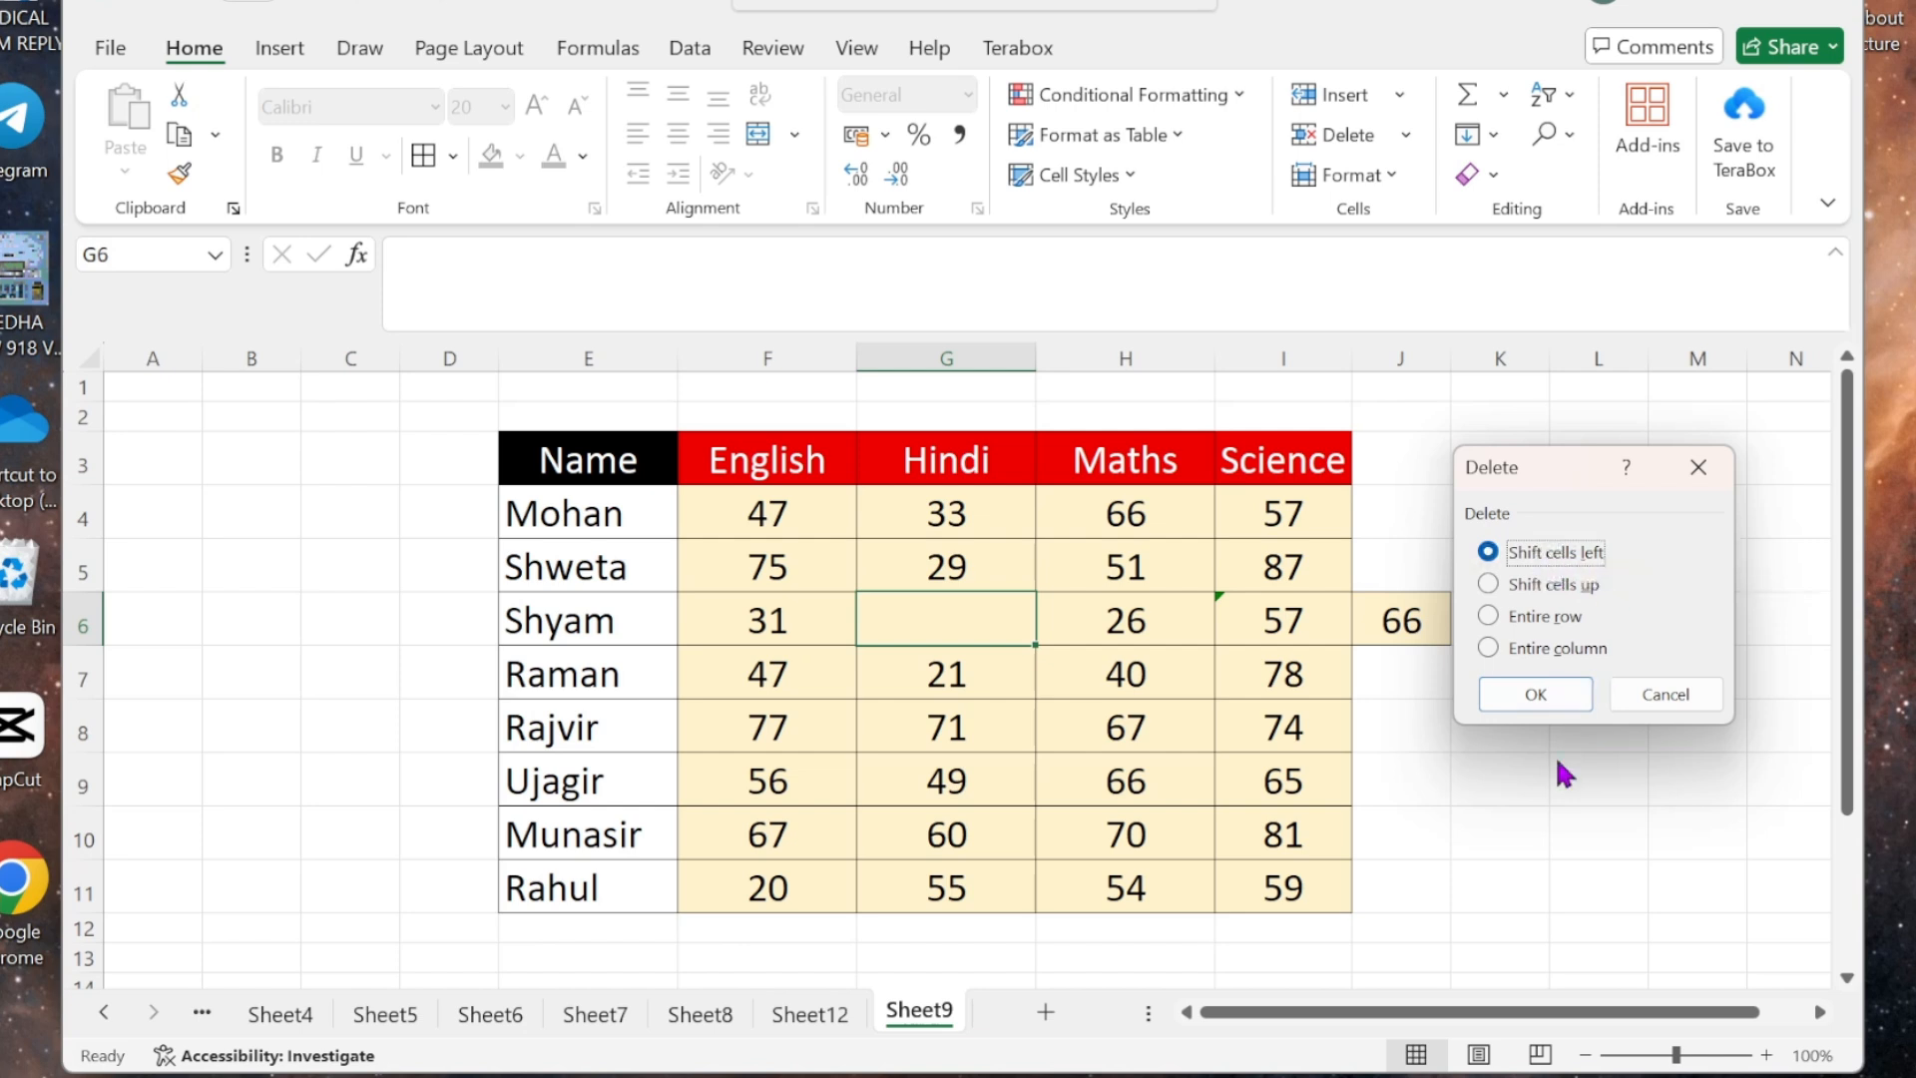
click(1515, 687)
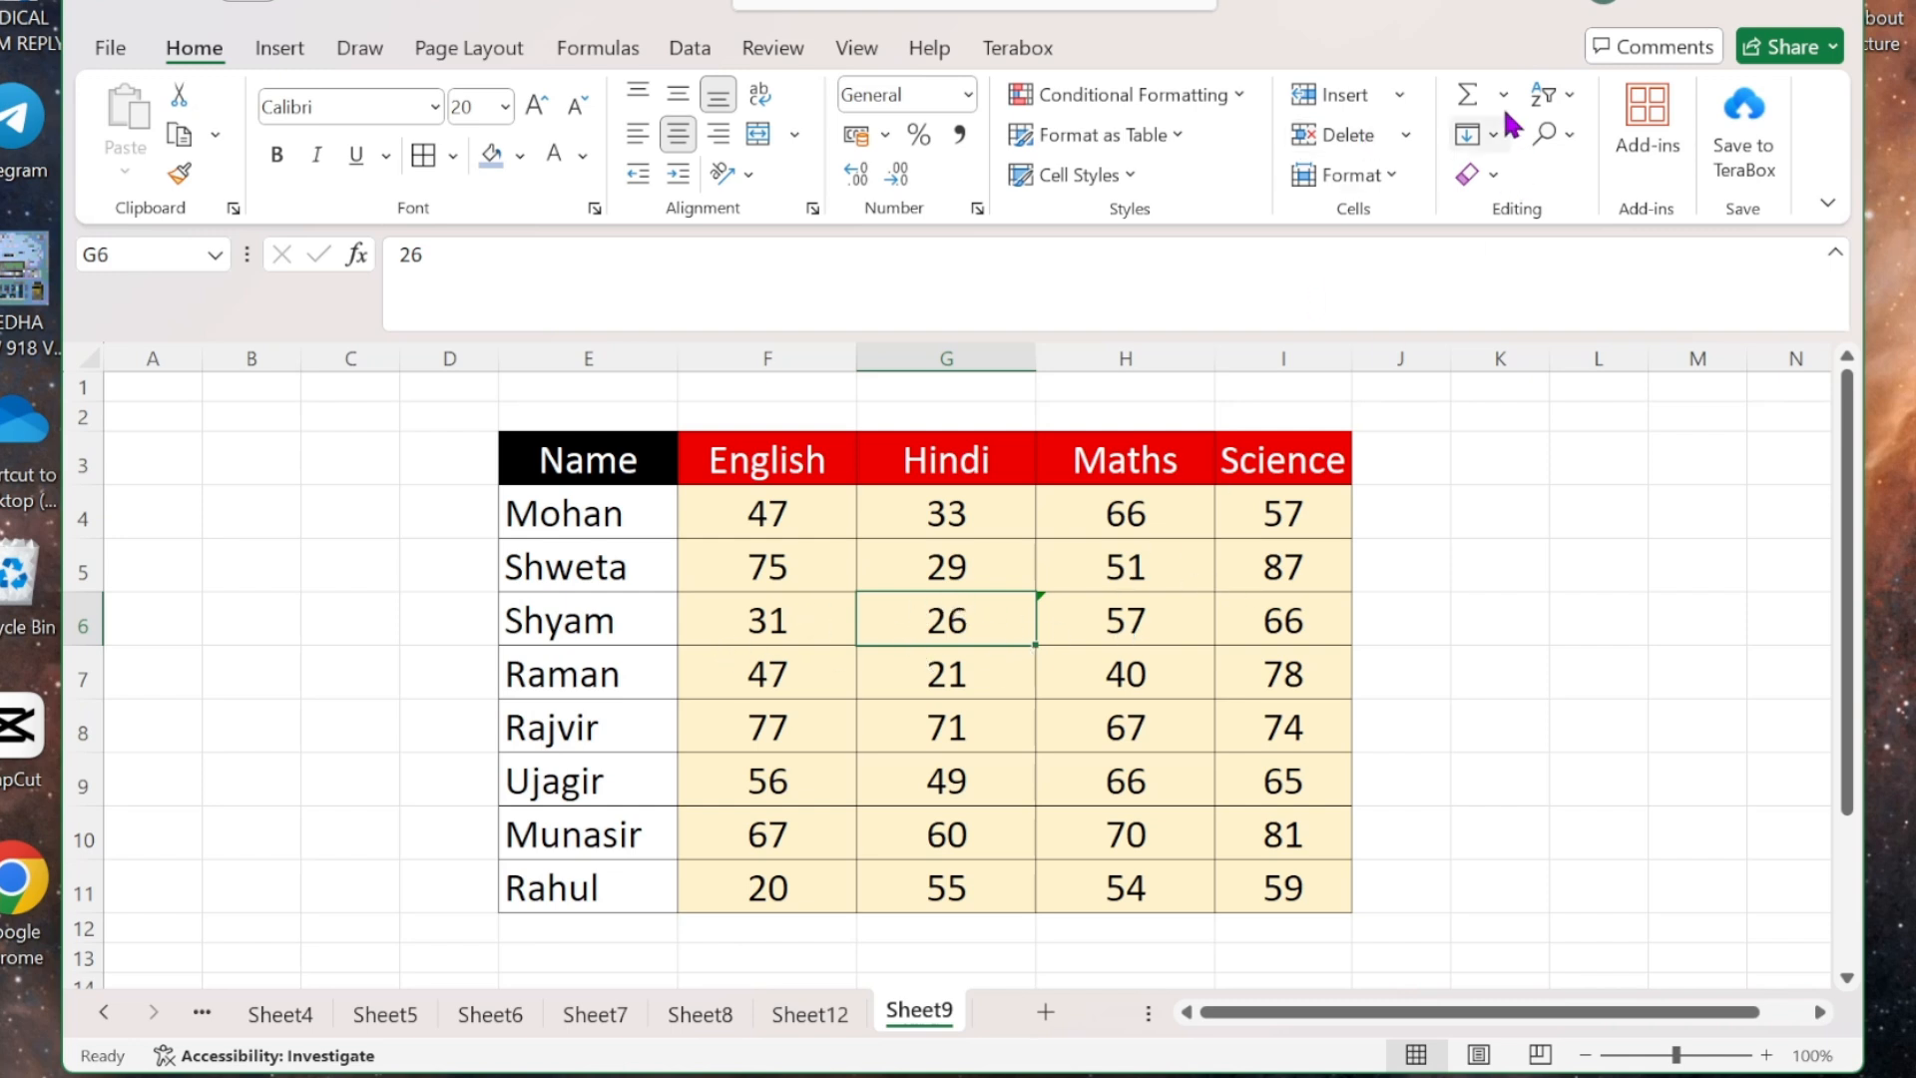
- Insert a blank cell at G6, pushing the Hindi marks down
click(1400, 94)
click(1429, 145)
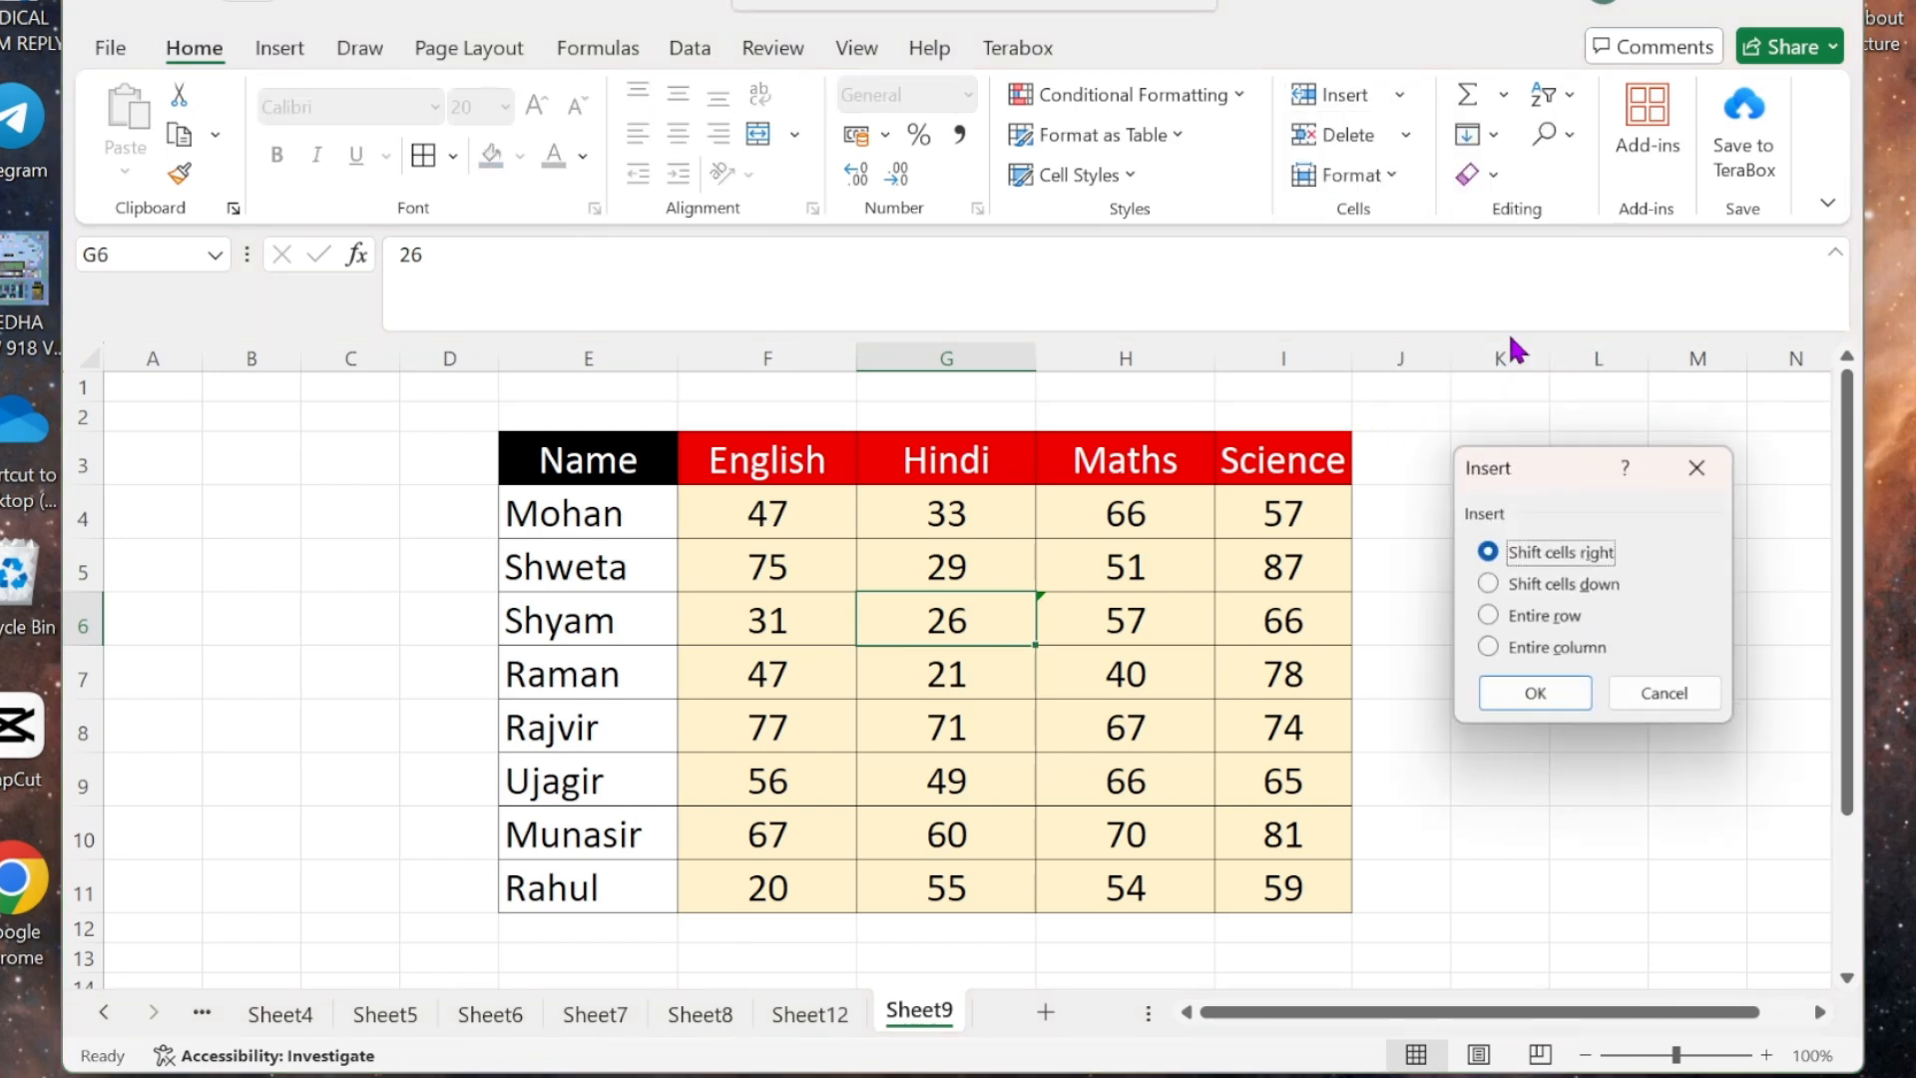
click(1557, 587)
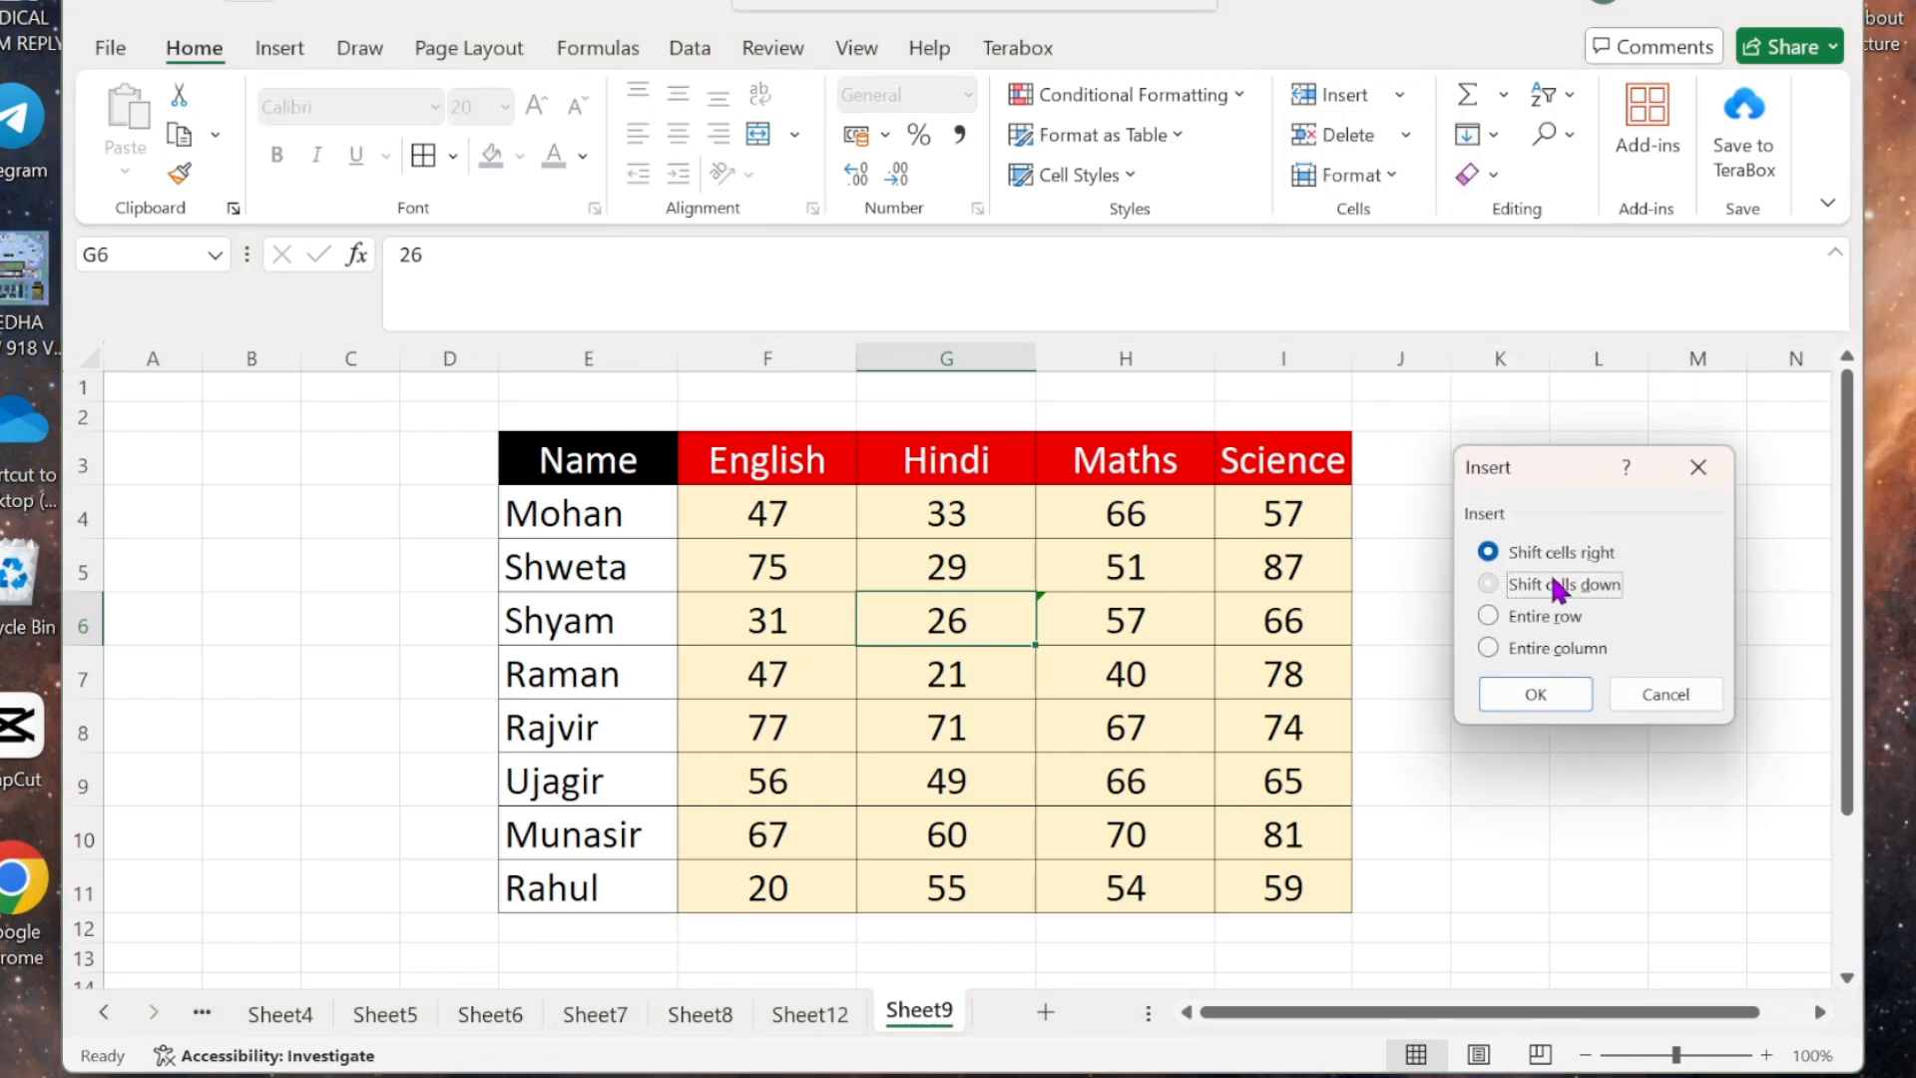
click(1542, 691)
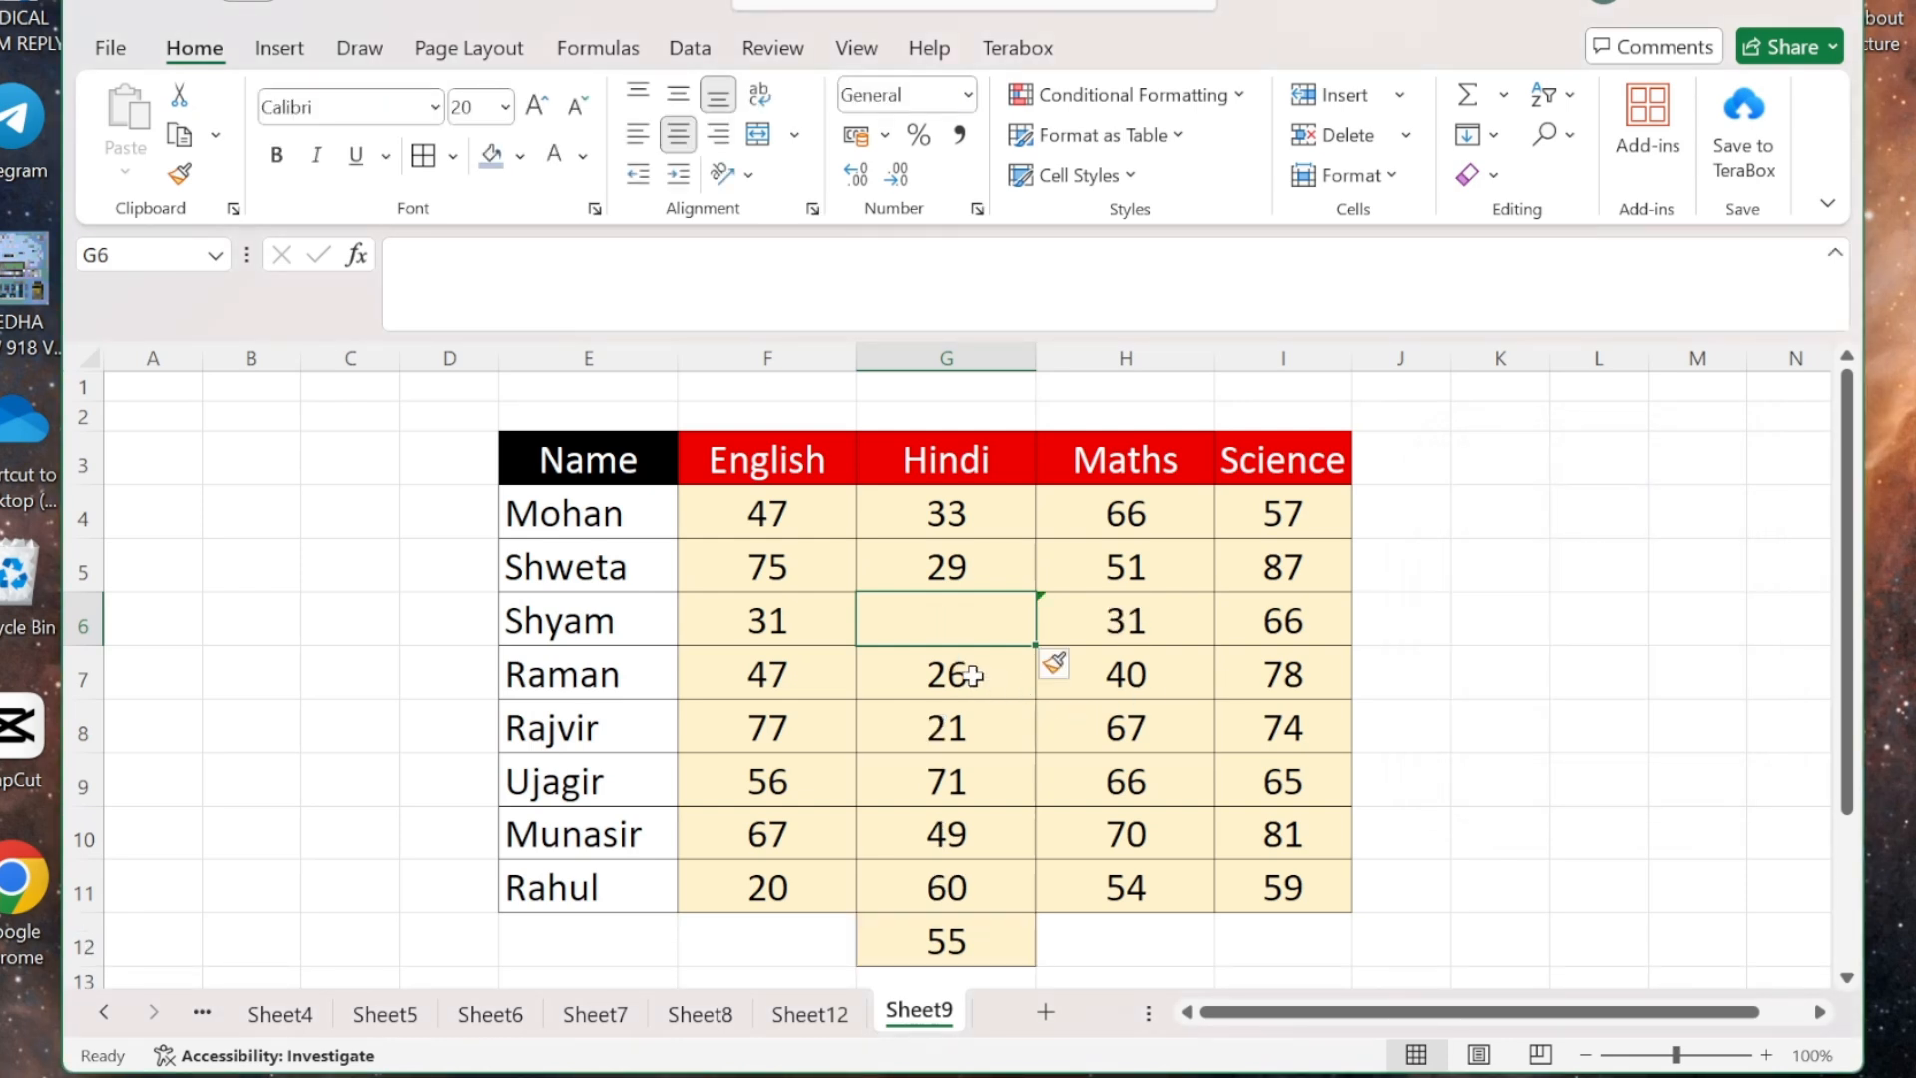
- Delete the empty G6 cell with Shift cells up, restoring the Hindi column
click(1415, 141)
click(1410, 179)
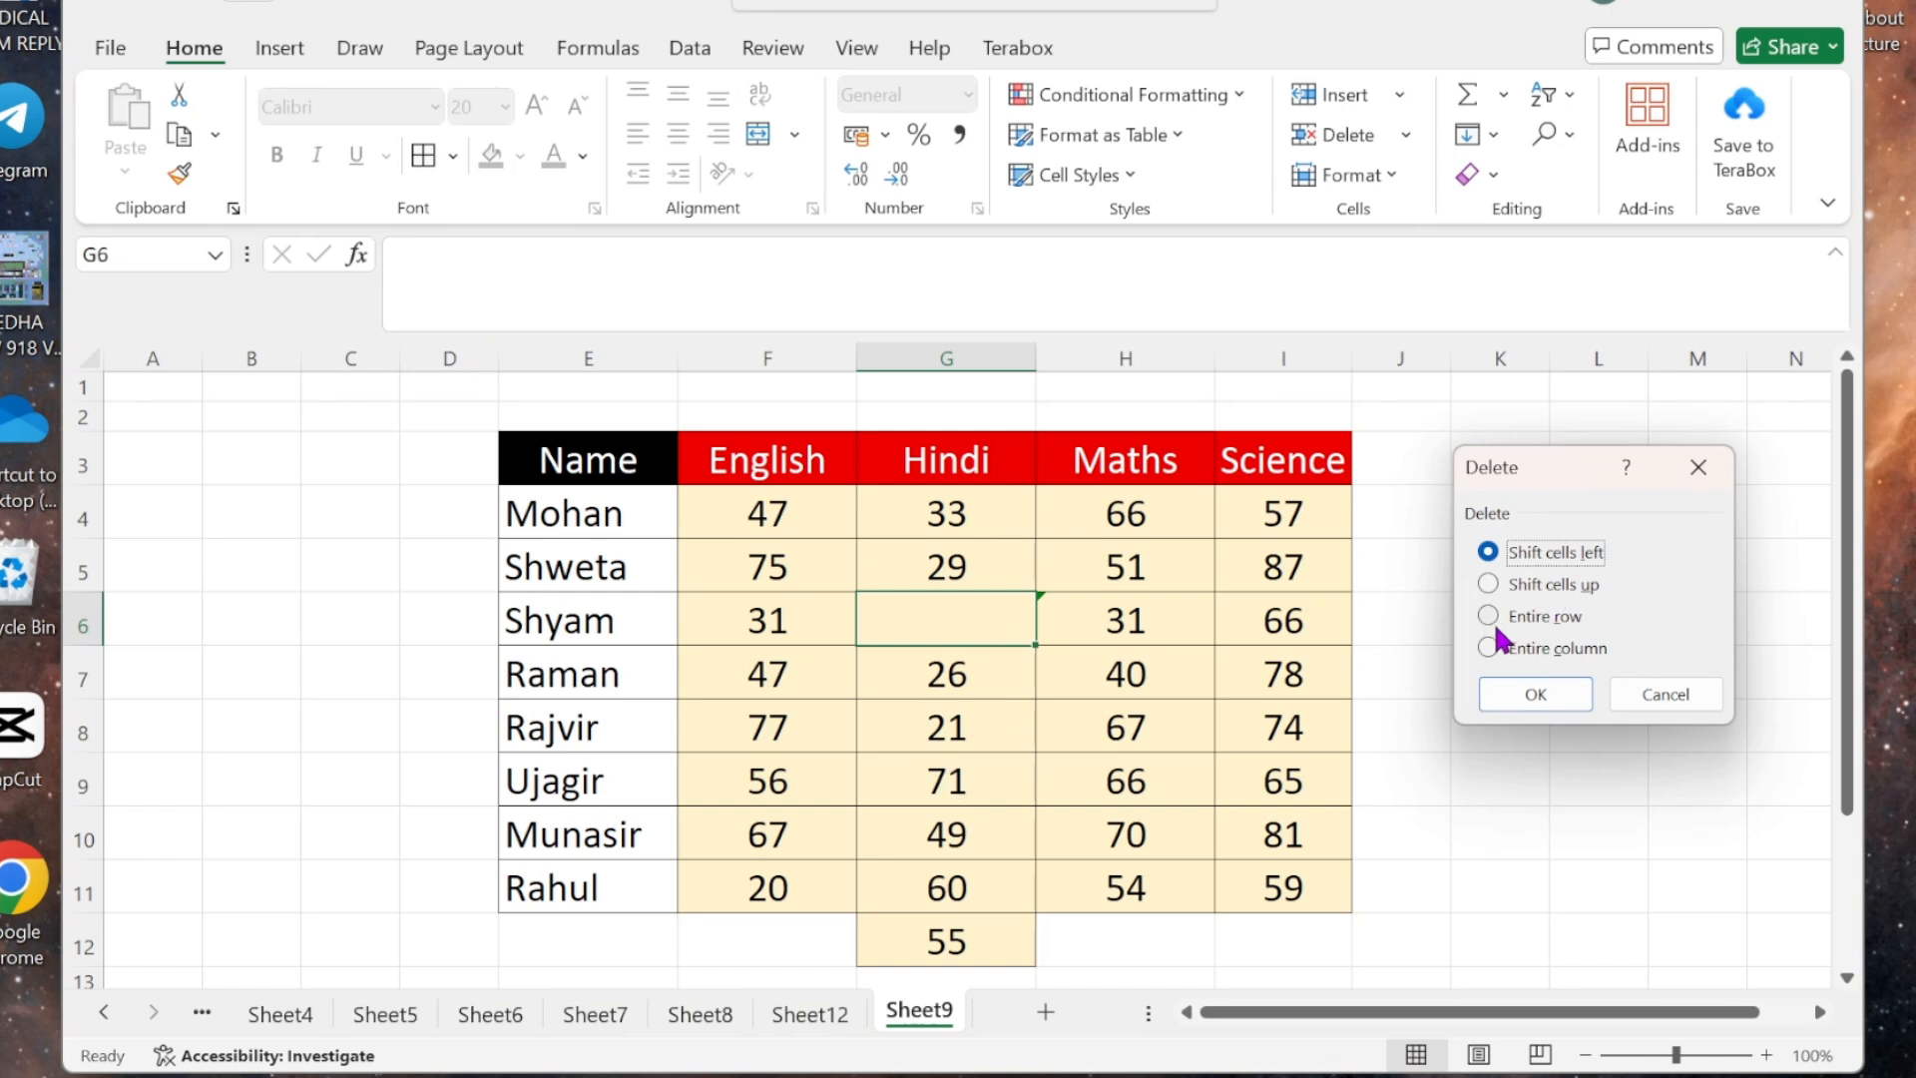
click(1517, 591)
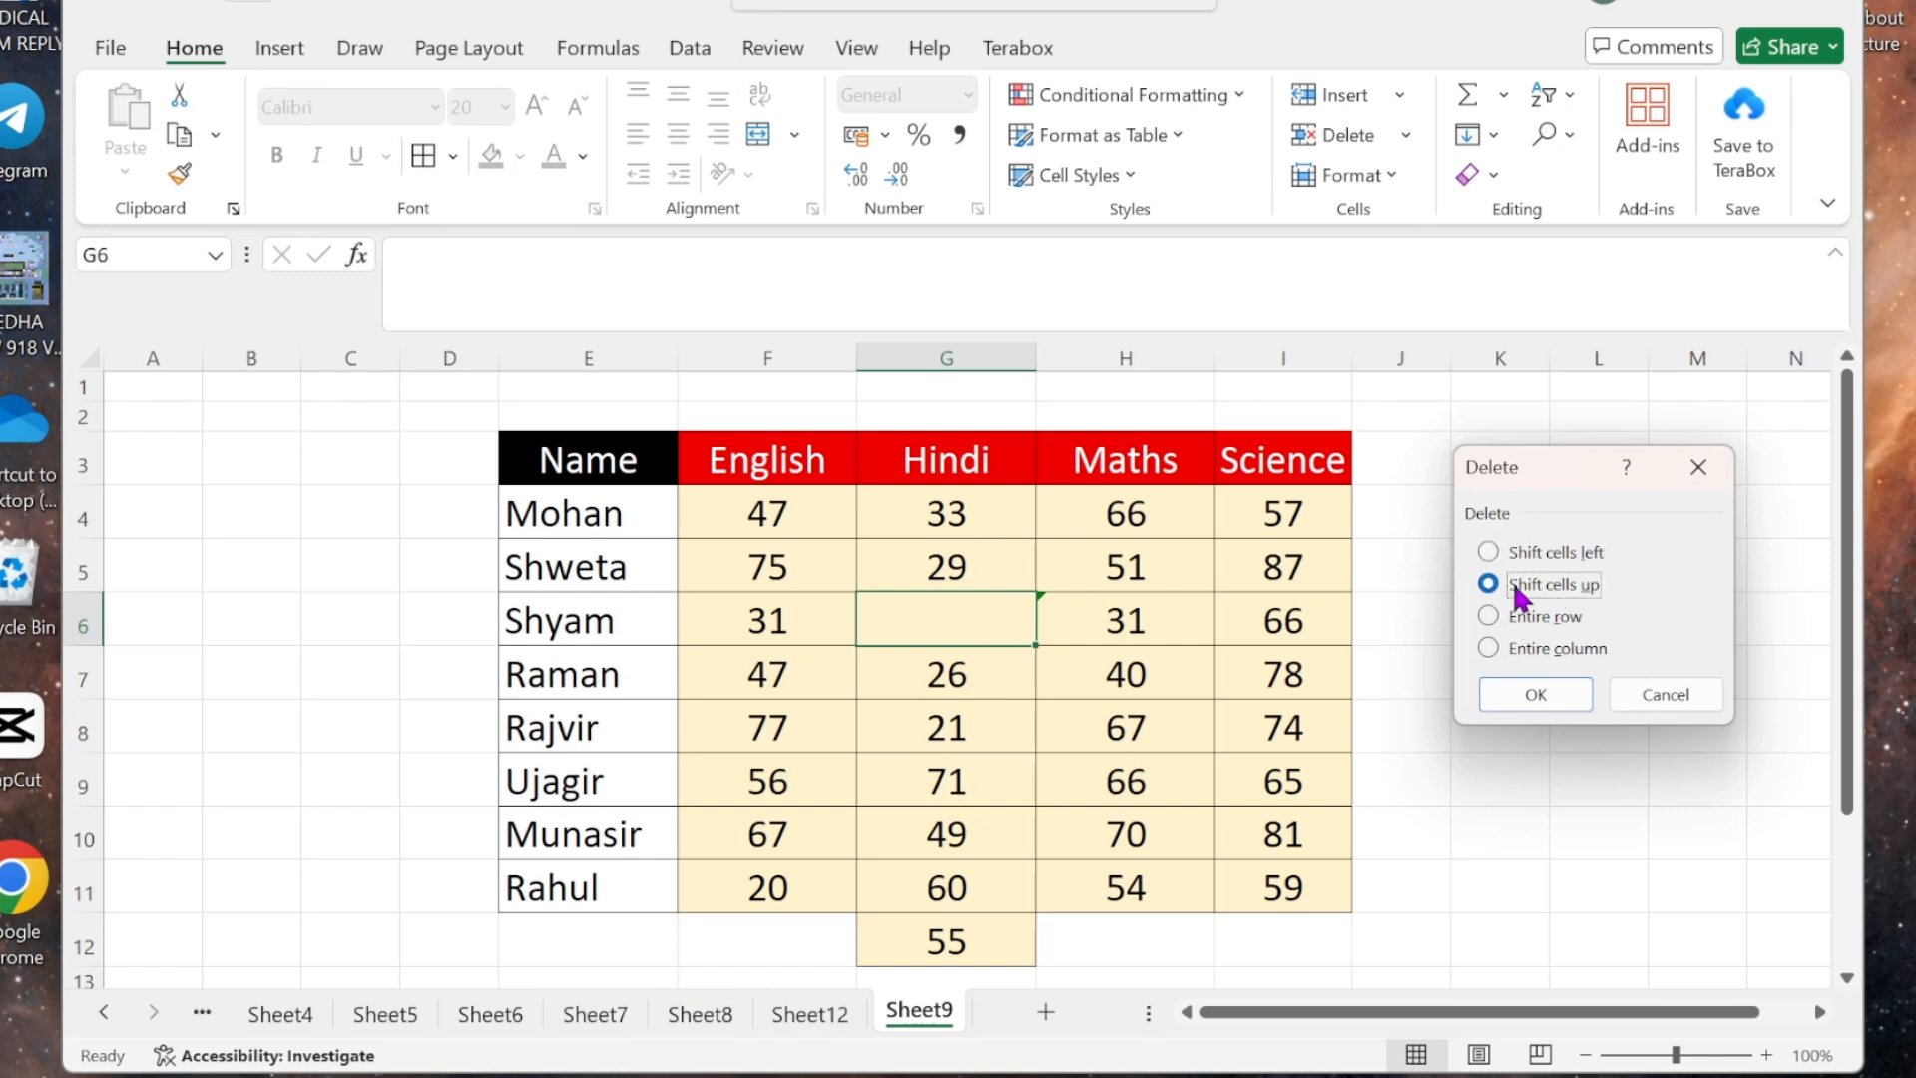
click(1513, 704)
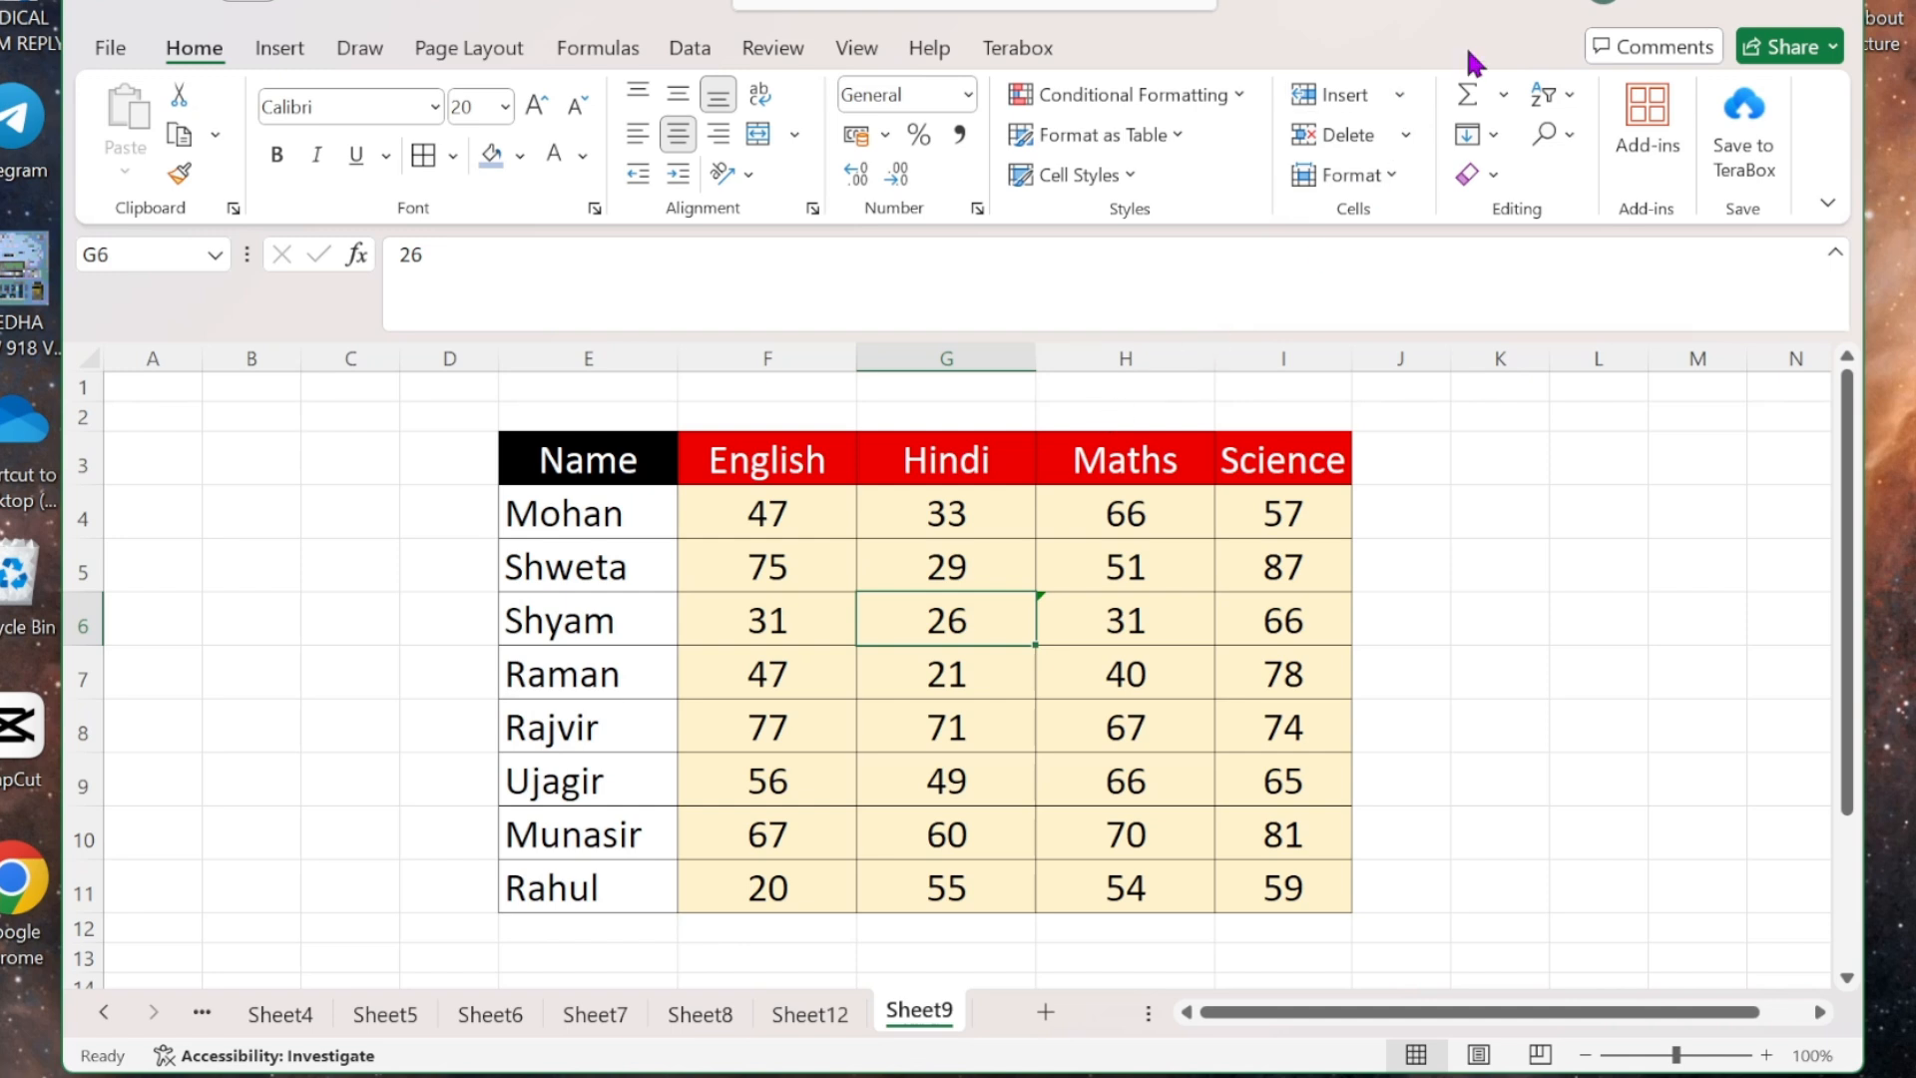
click(1399, 97)
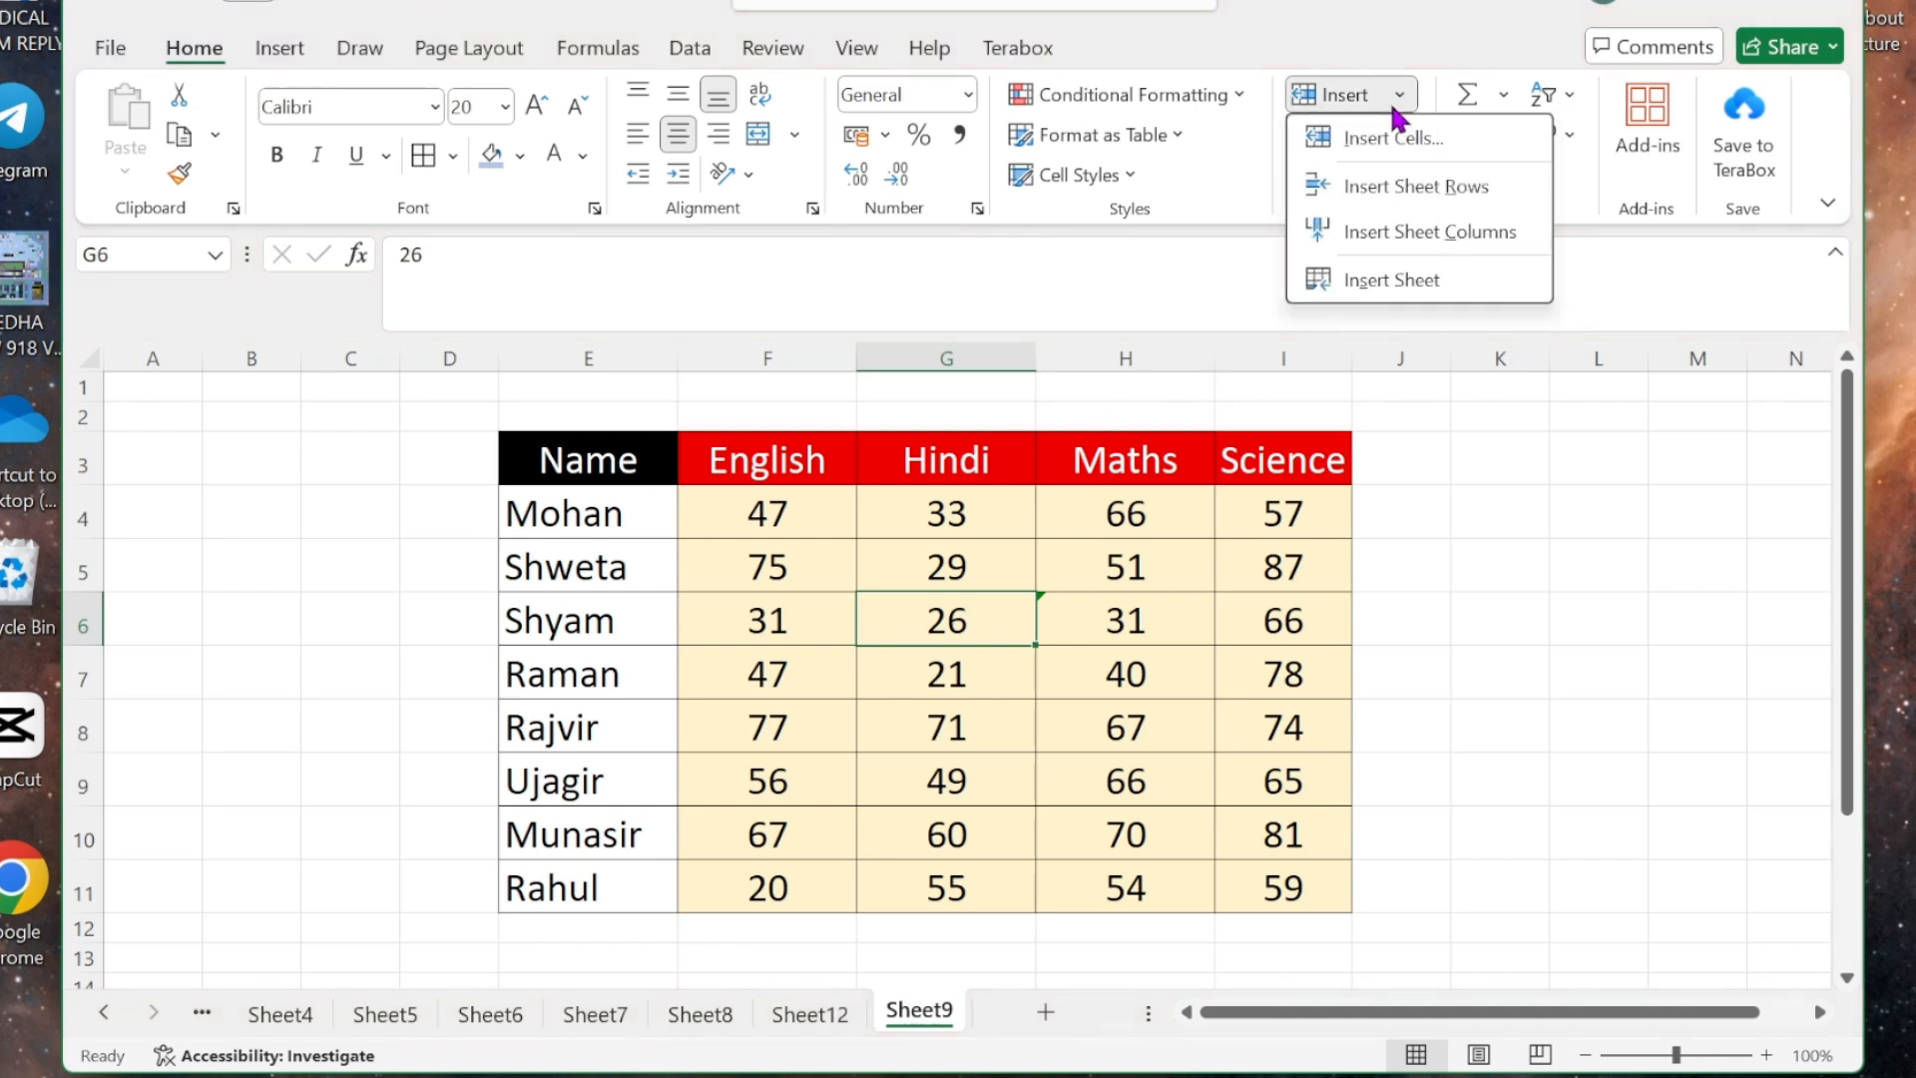
click(1400, 190)
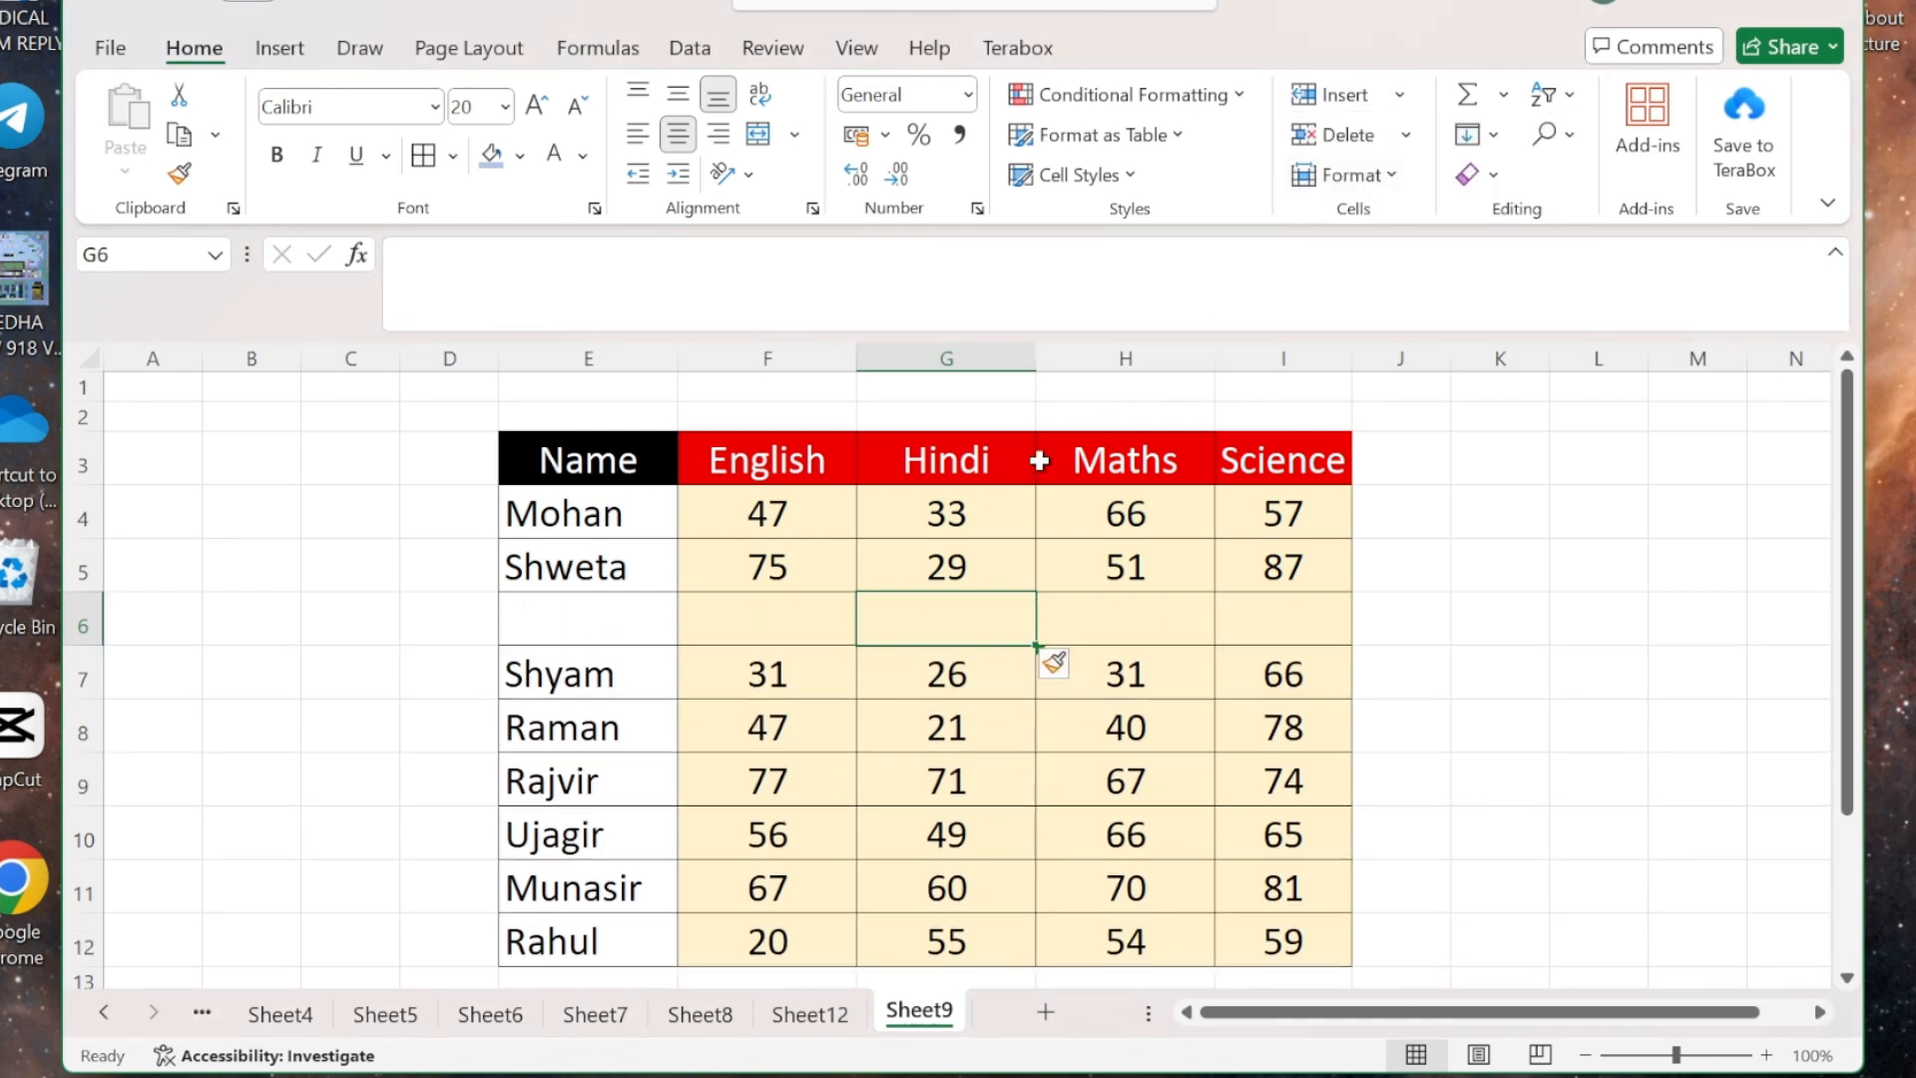
click(1400, 97)
click(1400, 232)
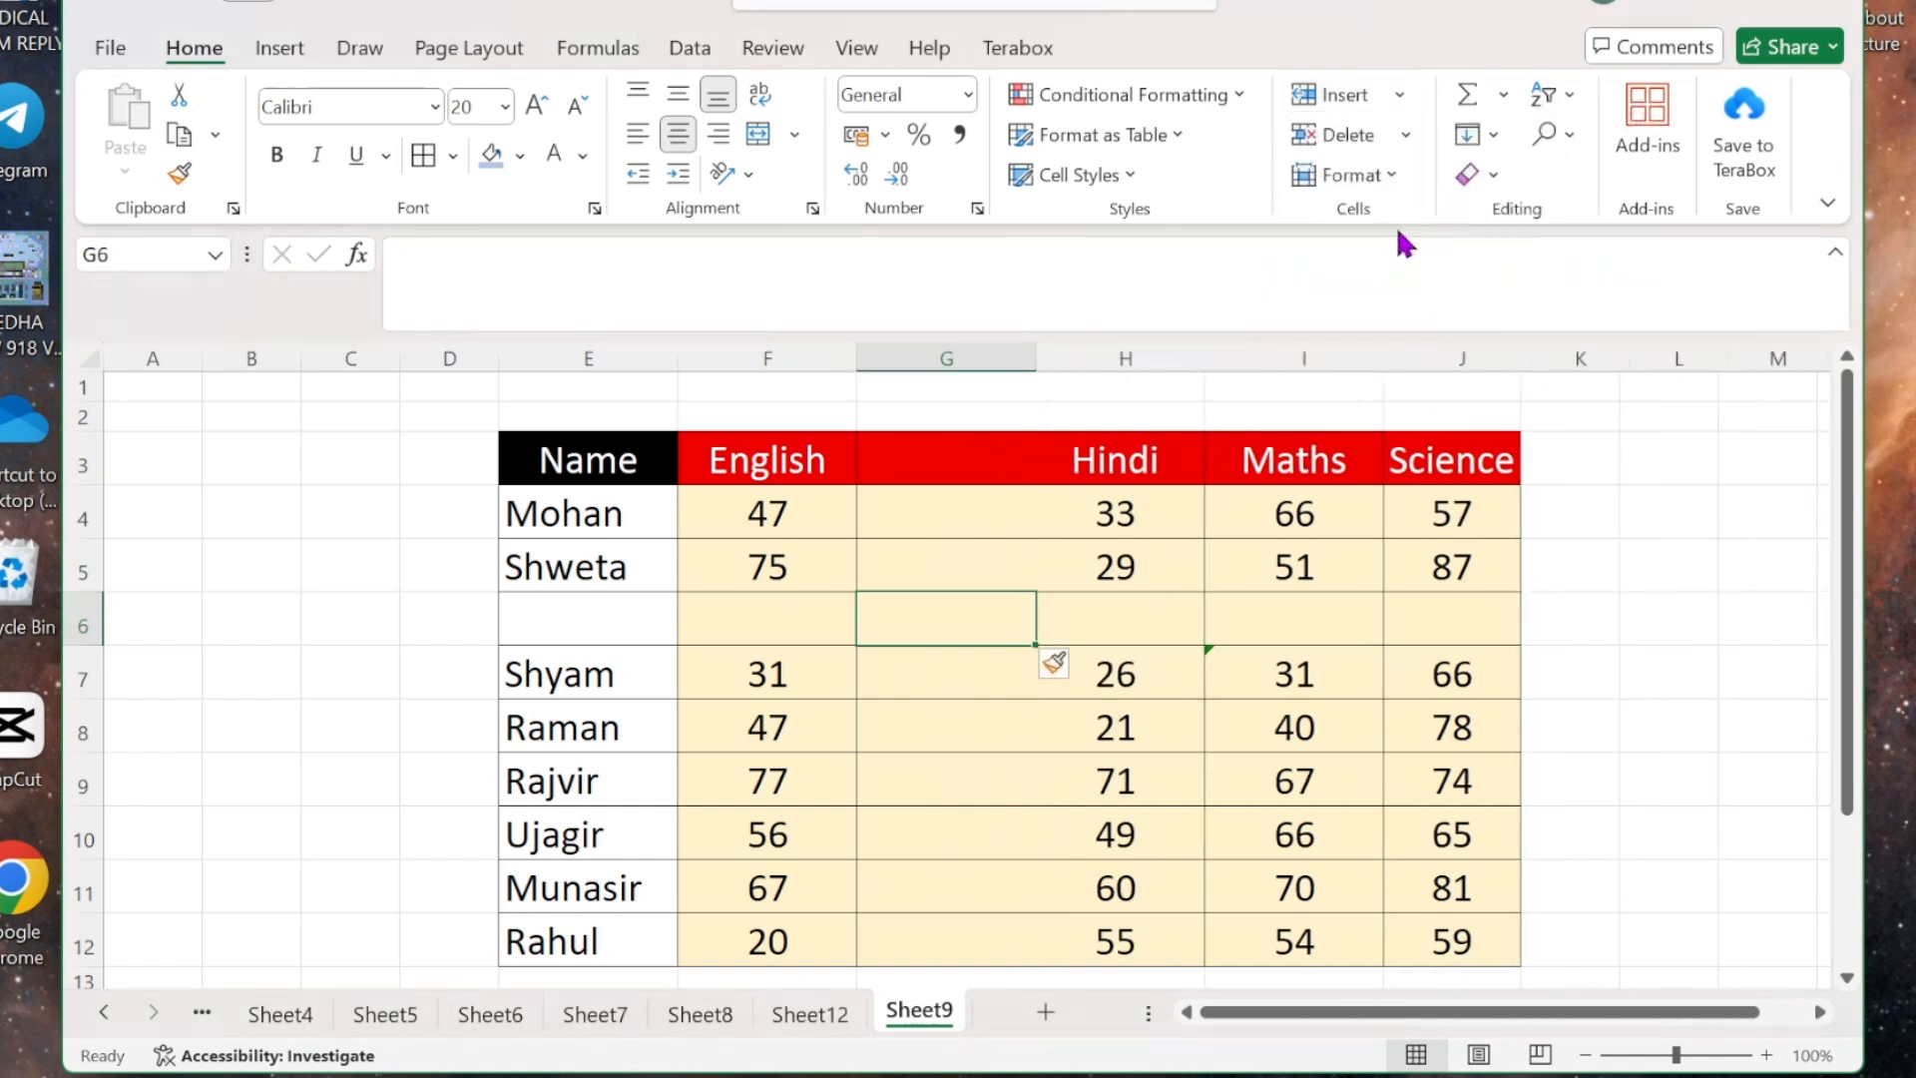
click(1401, 138)
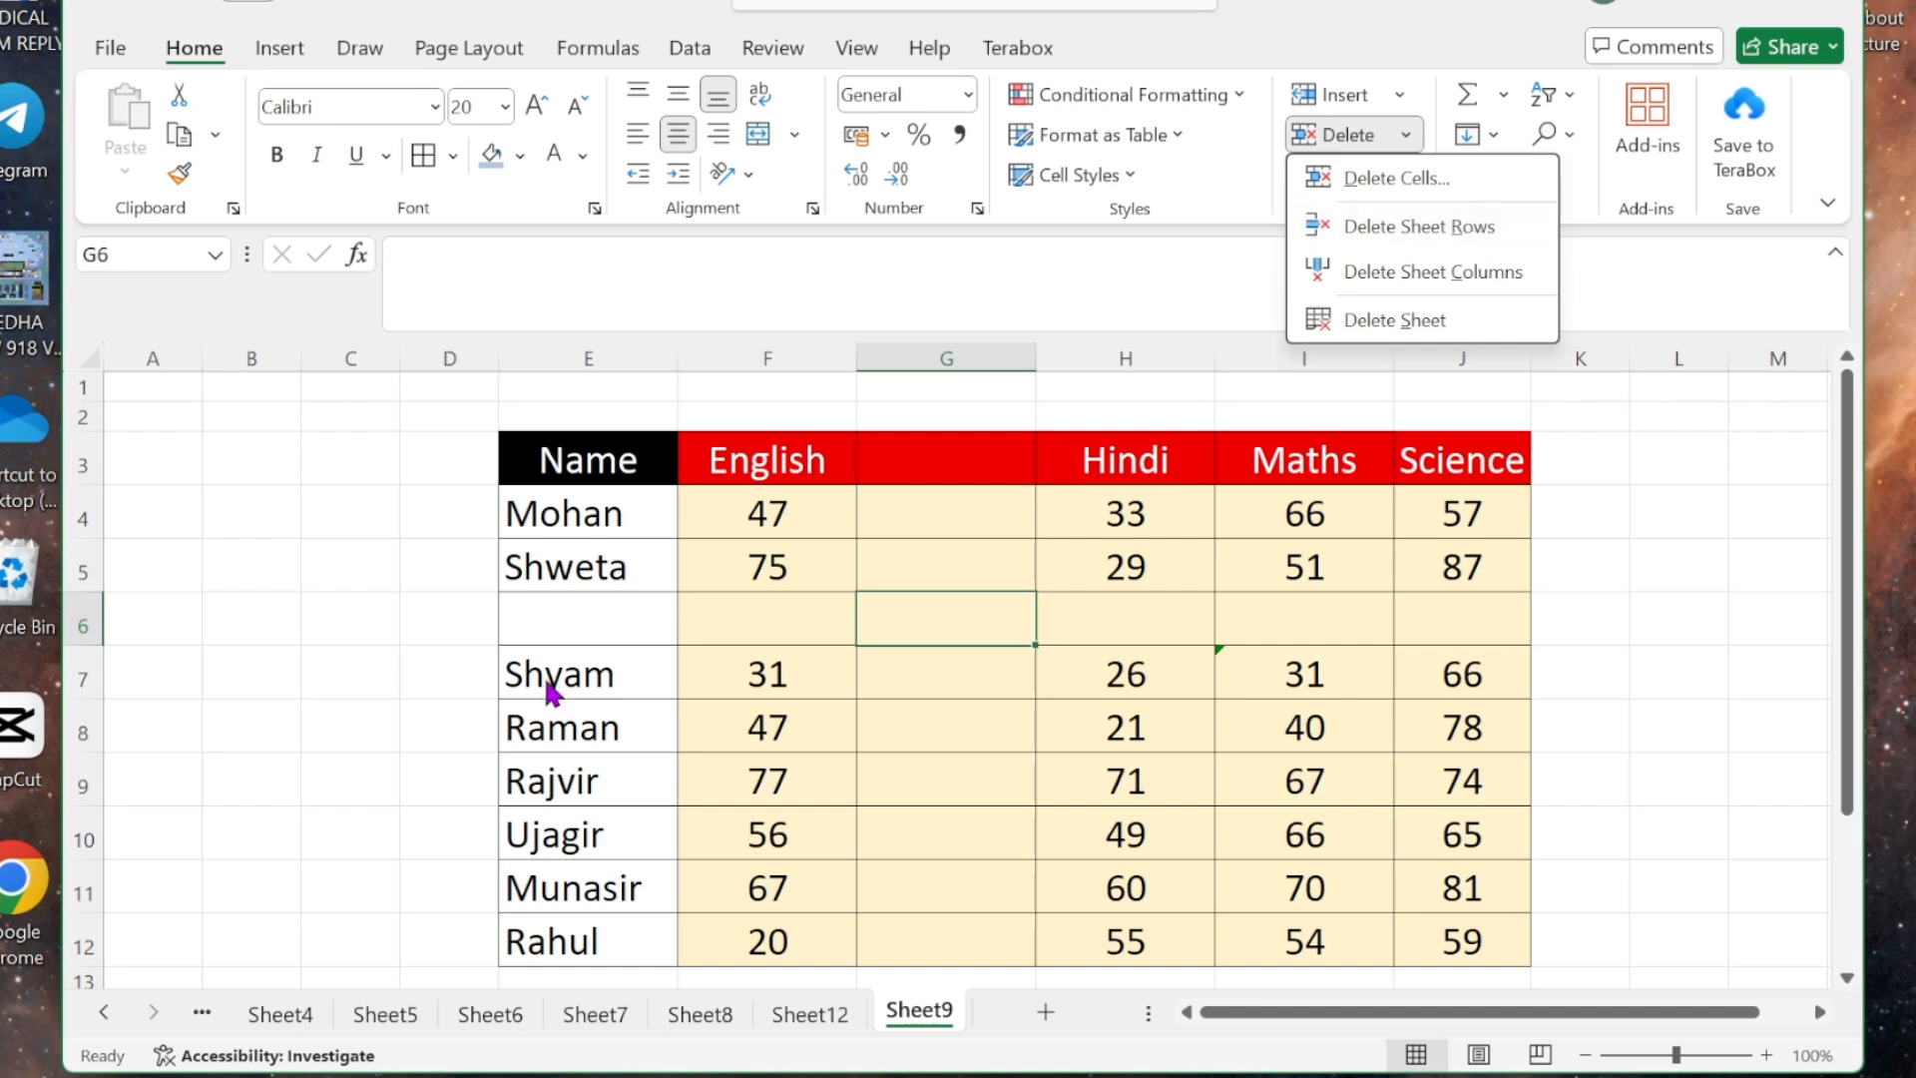
click(1471, 236)
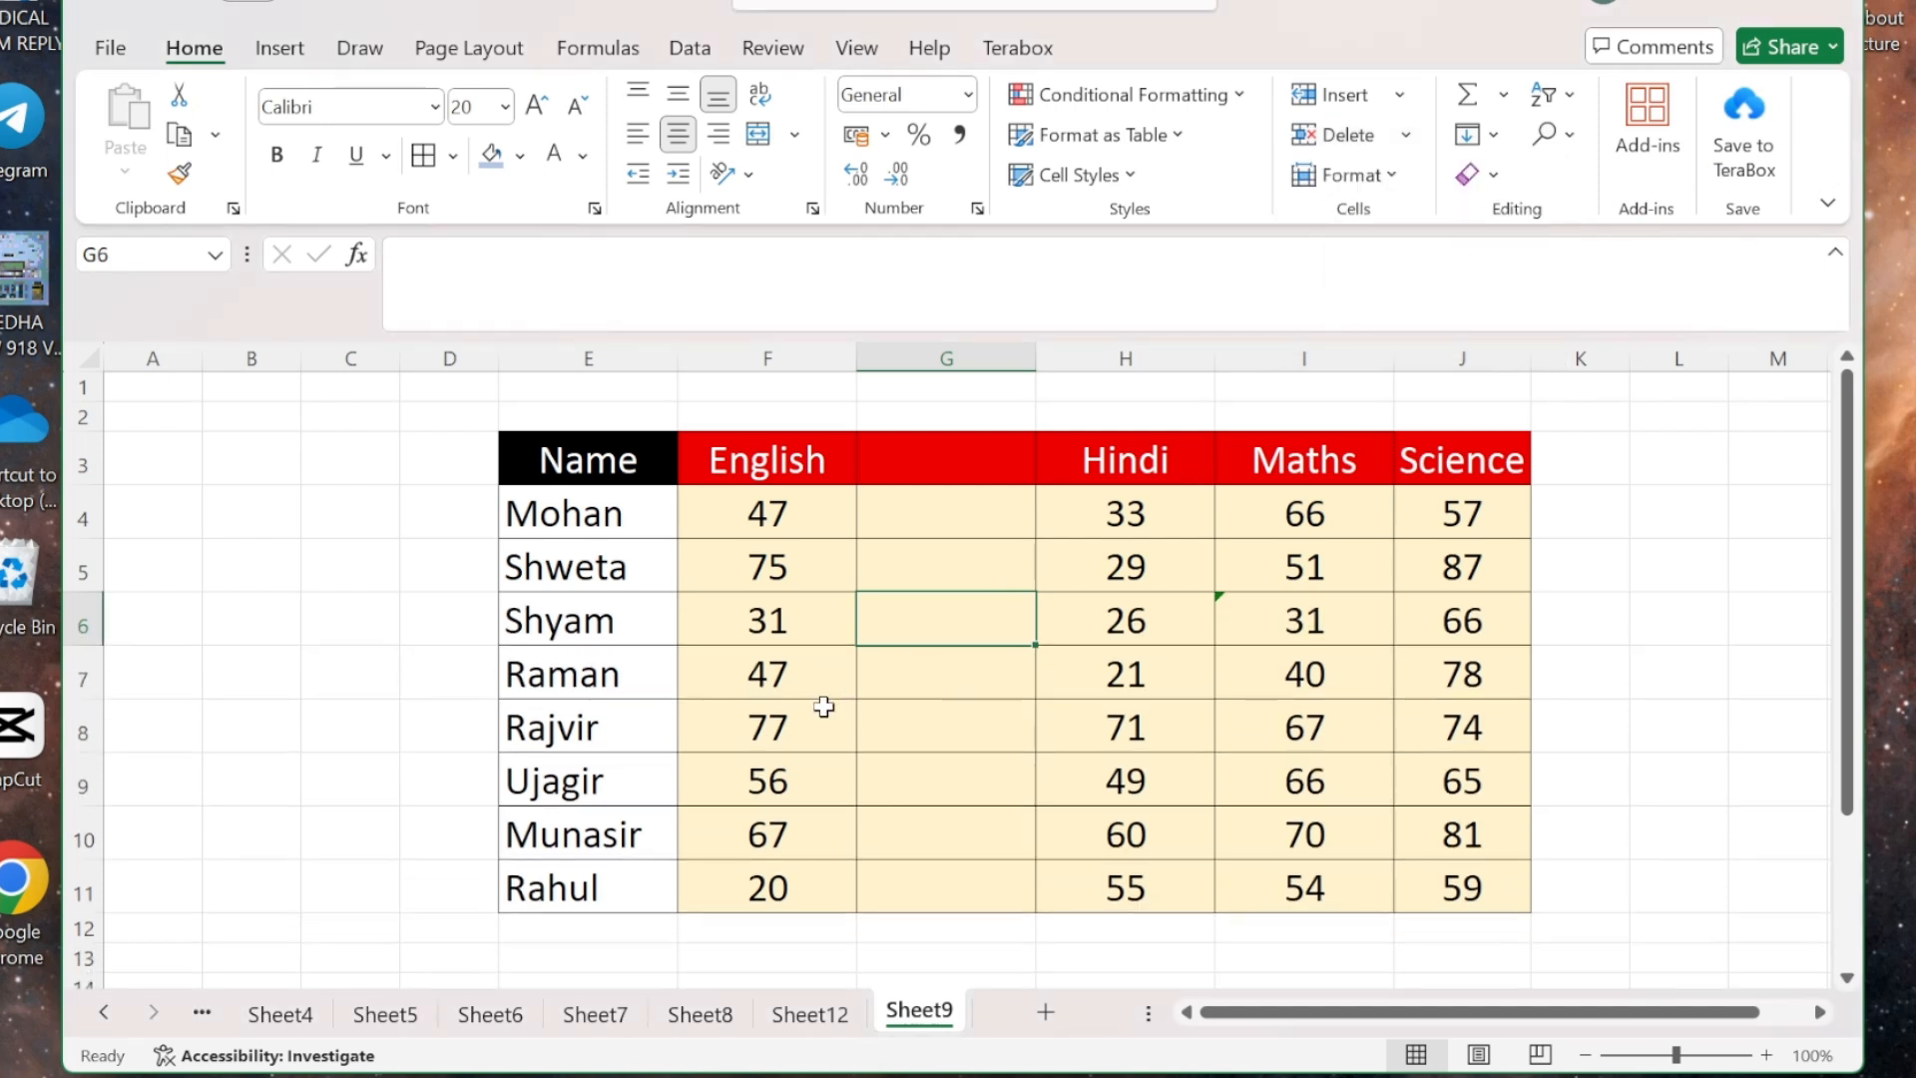
click(1407, 131)
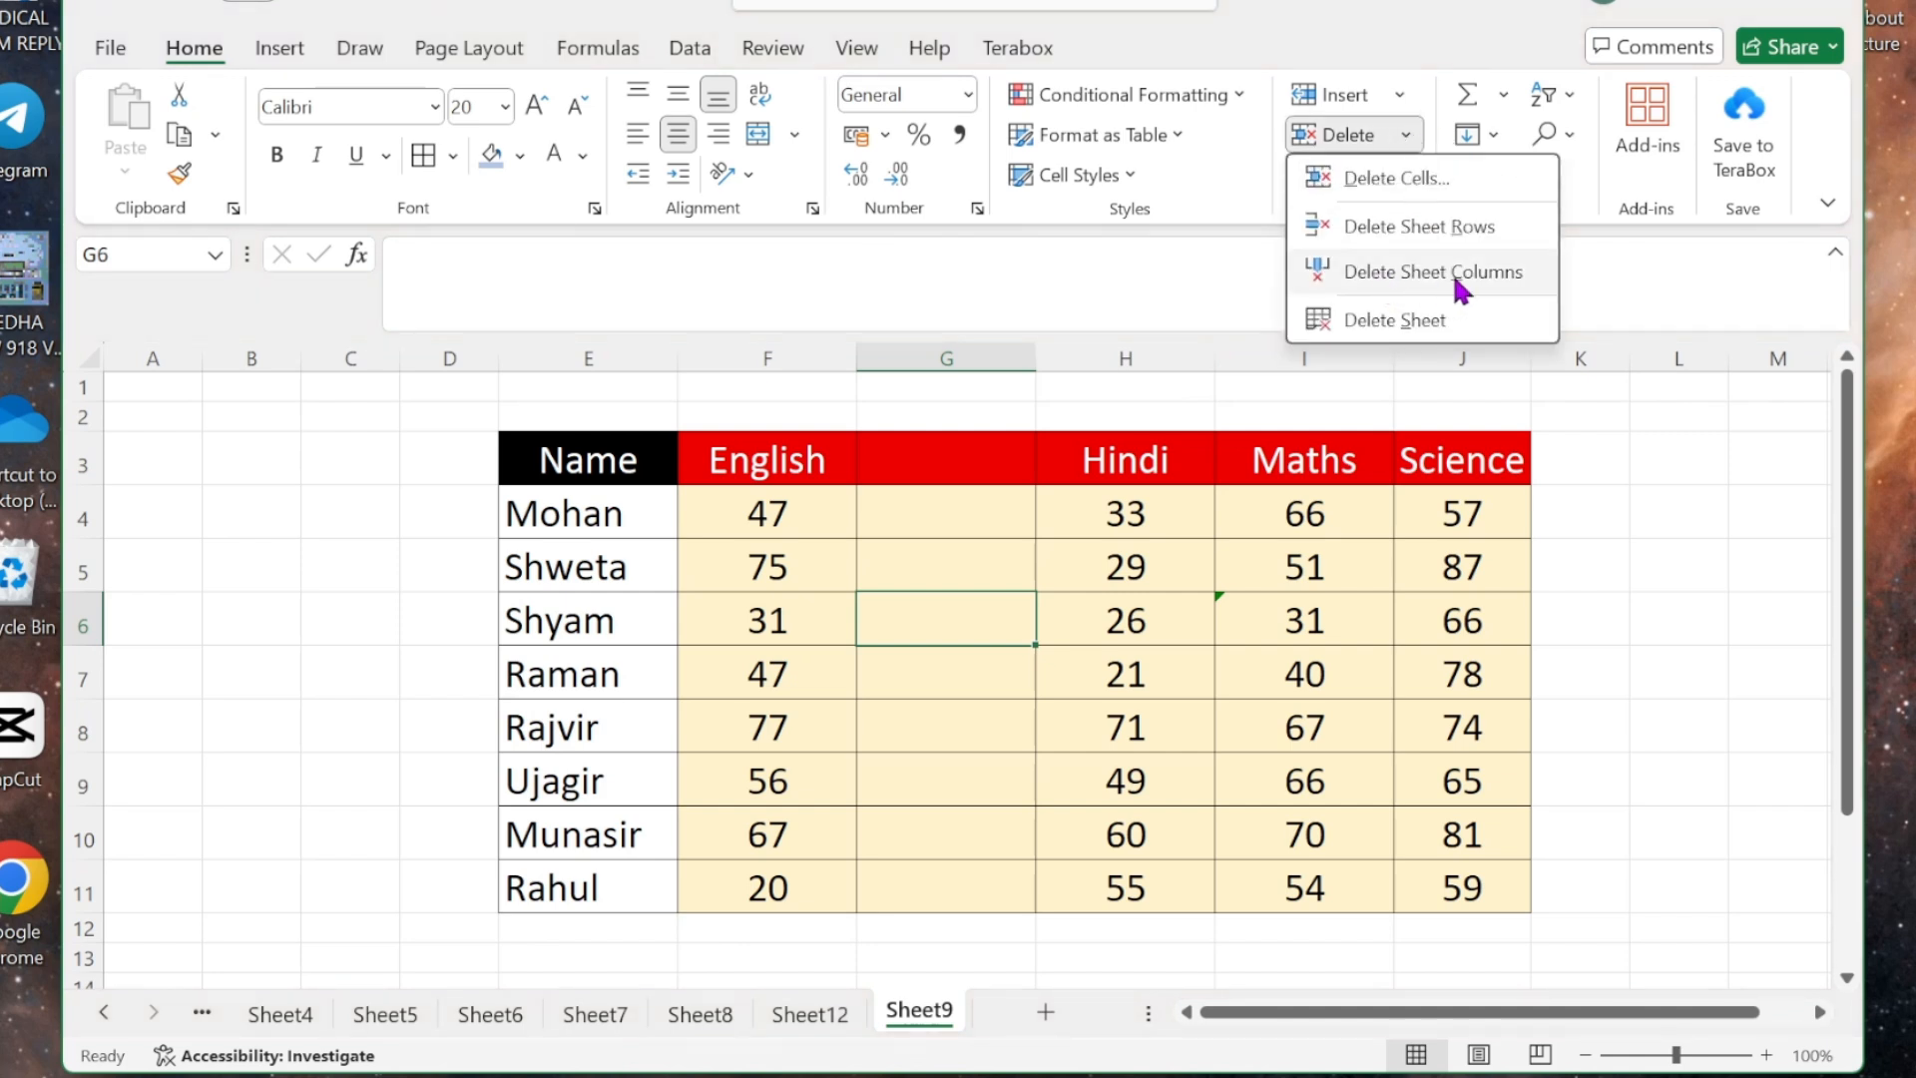
click(1504, 289)
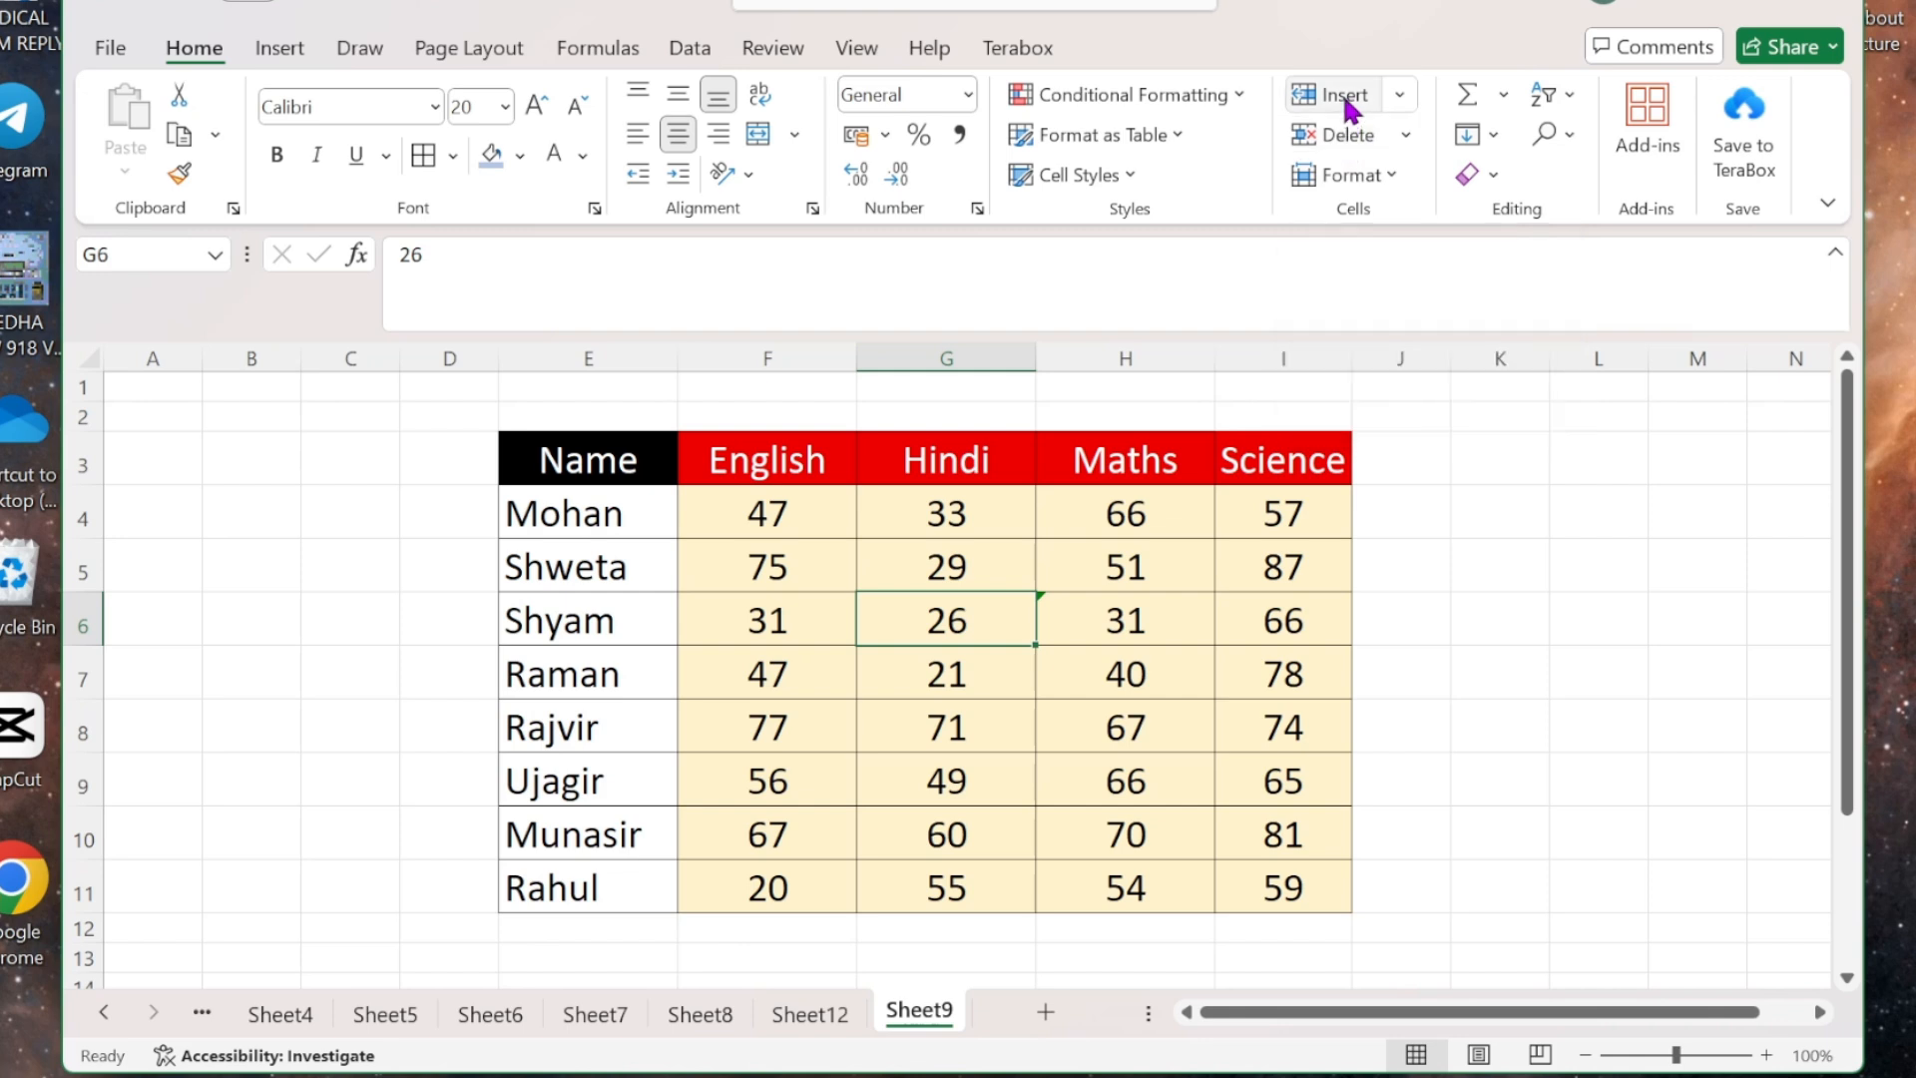
- Switch to the Sheet12 tab and delete that blank worksheet
click(1406, 136)
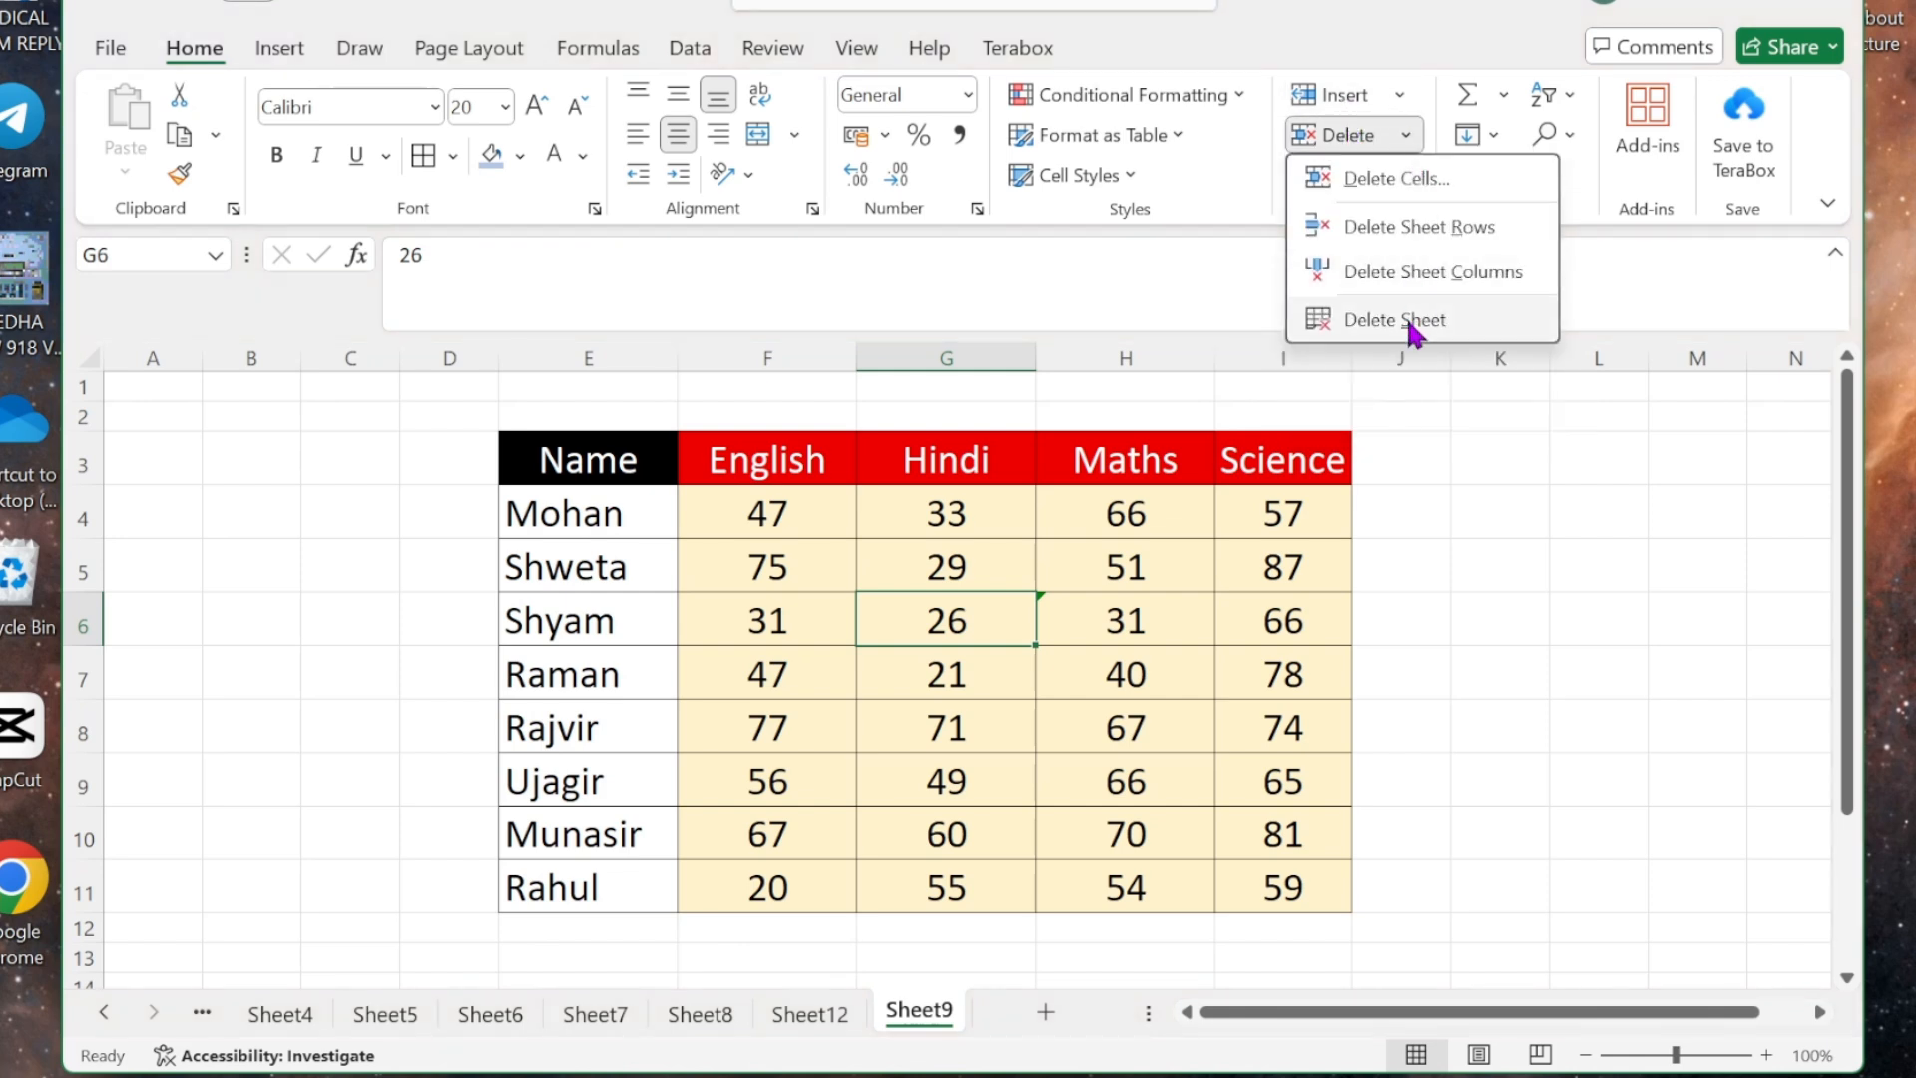
click(829, 1014)
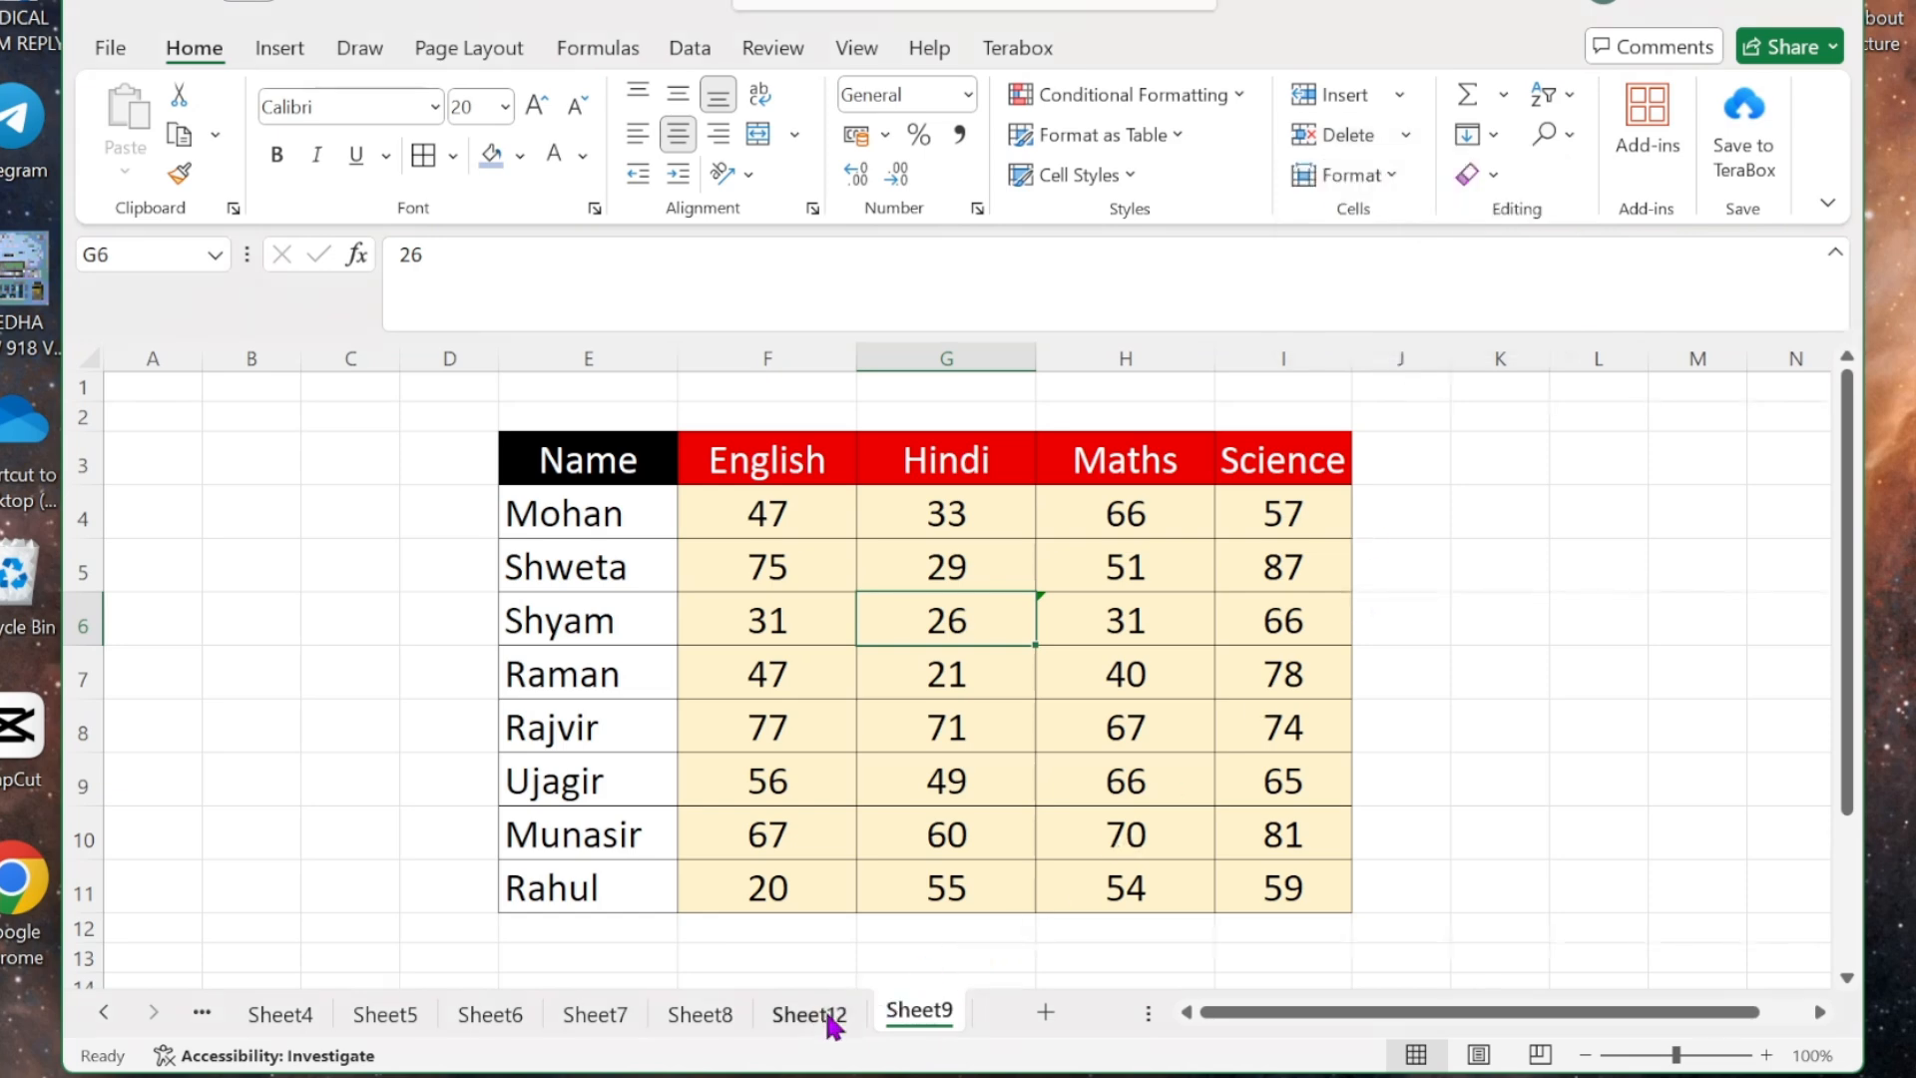
click(831, 1016)
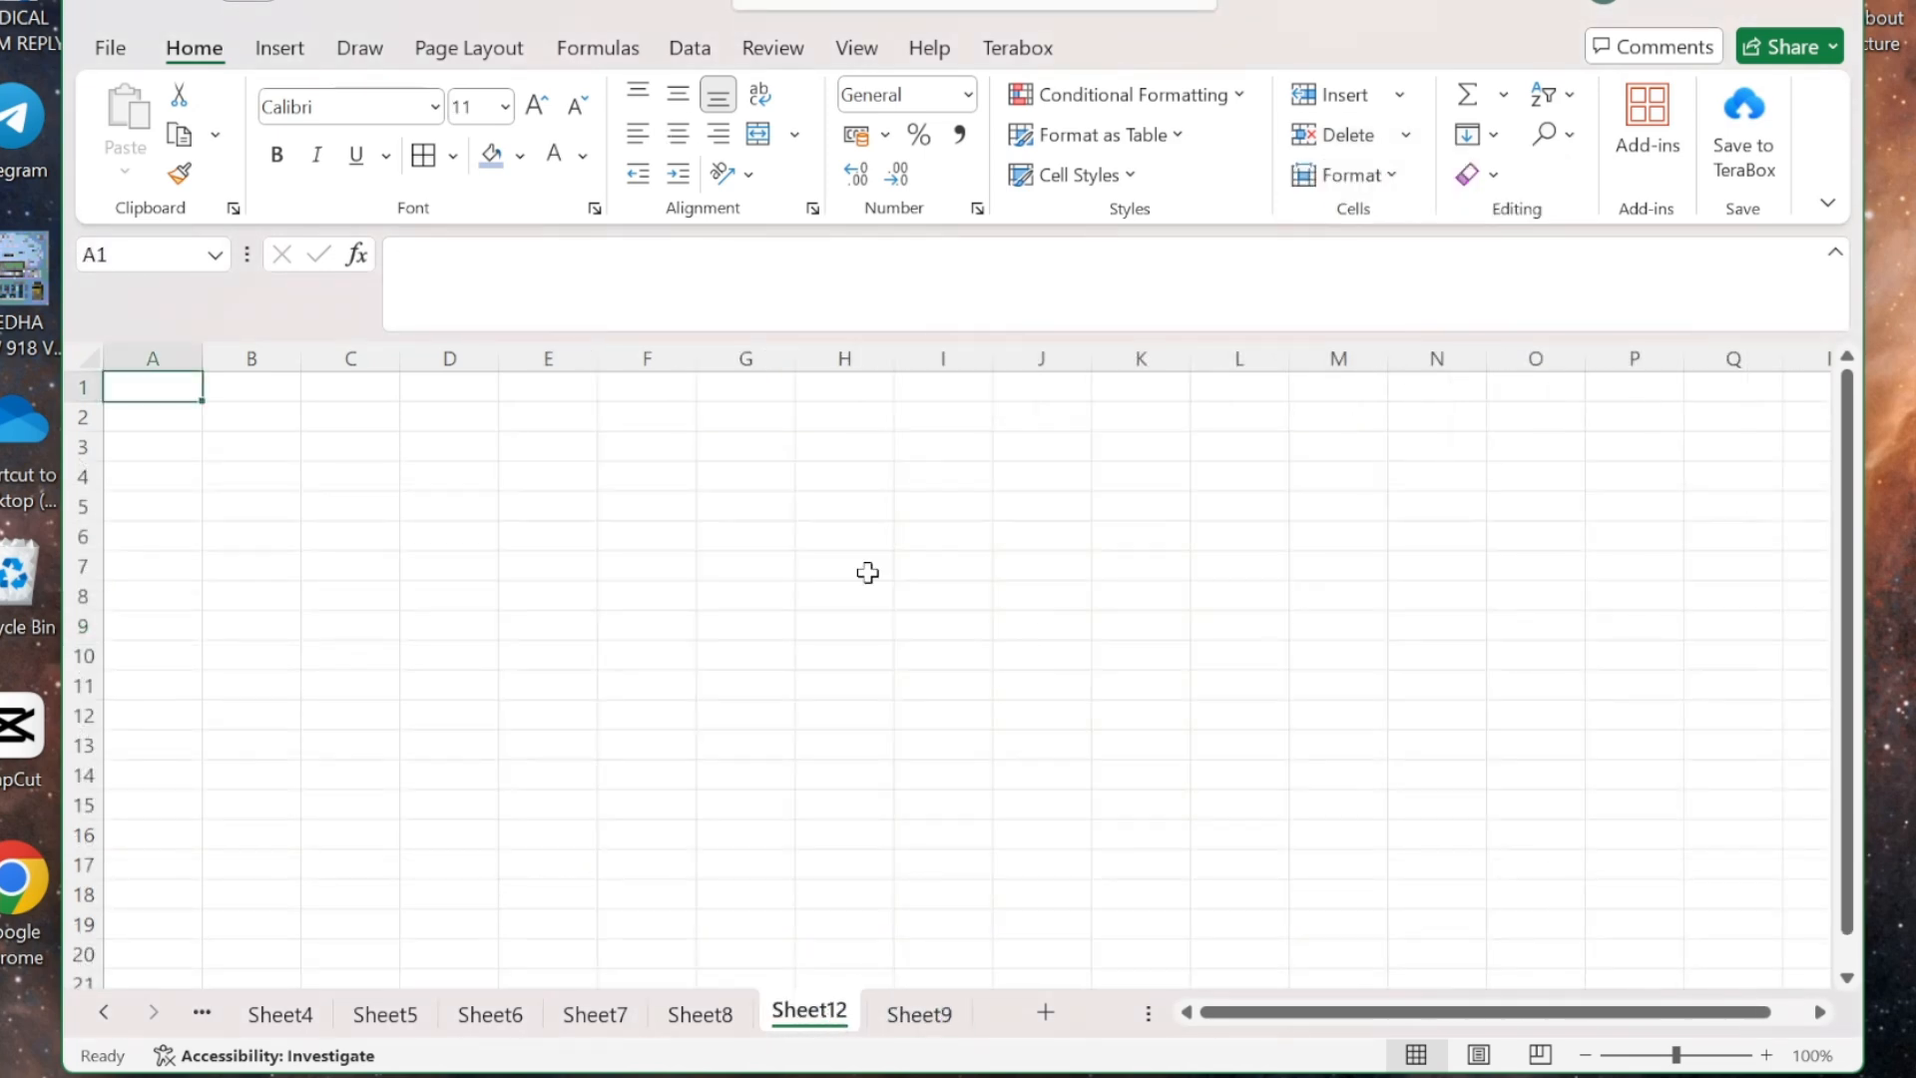
click(1402, 136)
click(1390, 320)
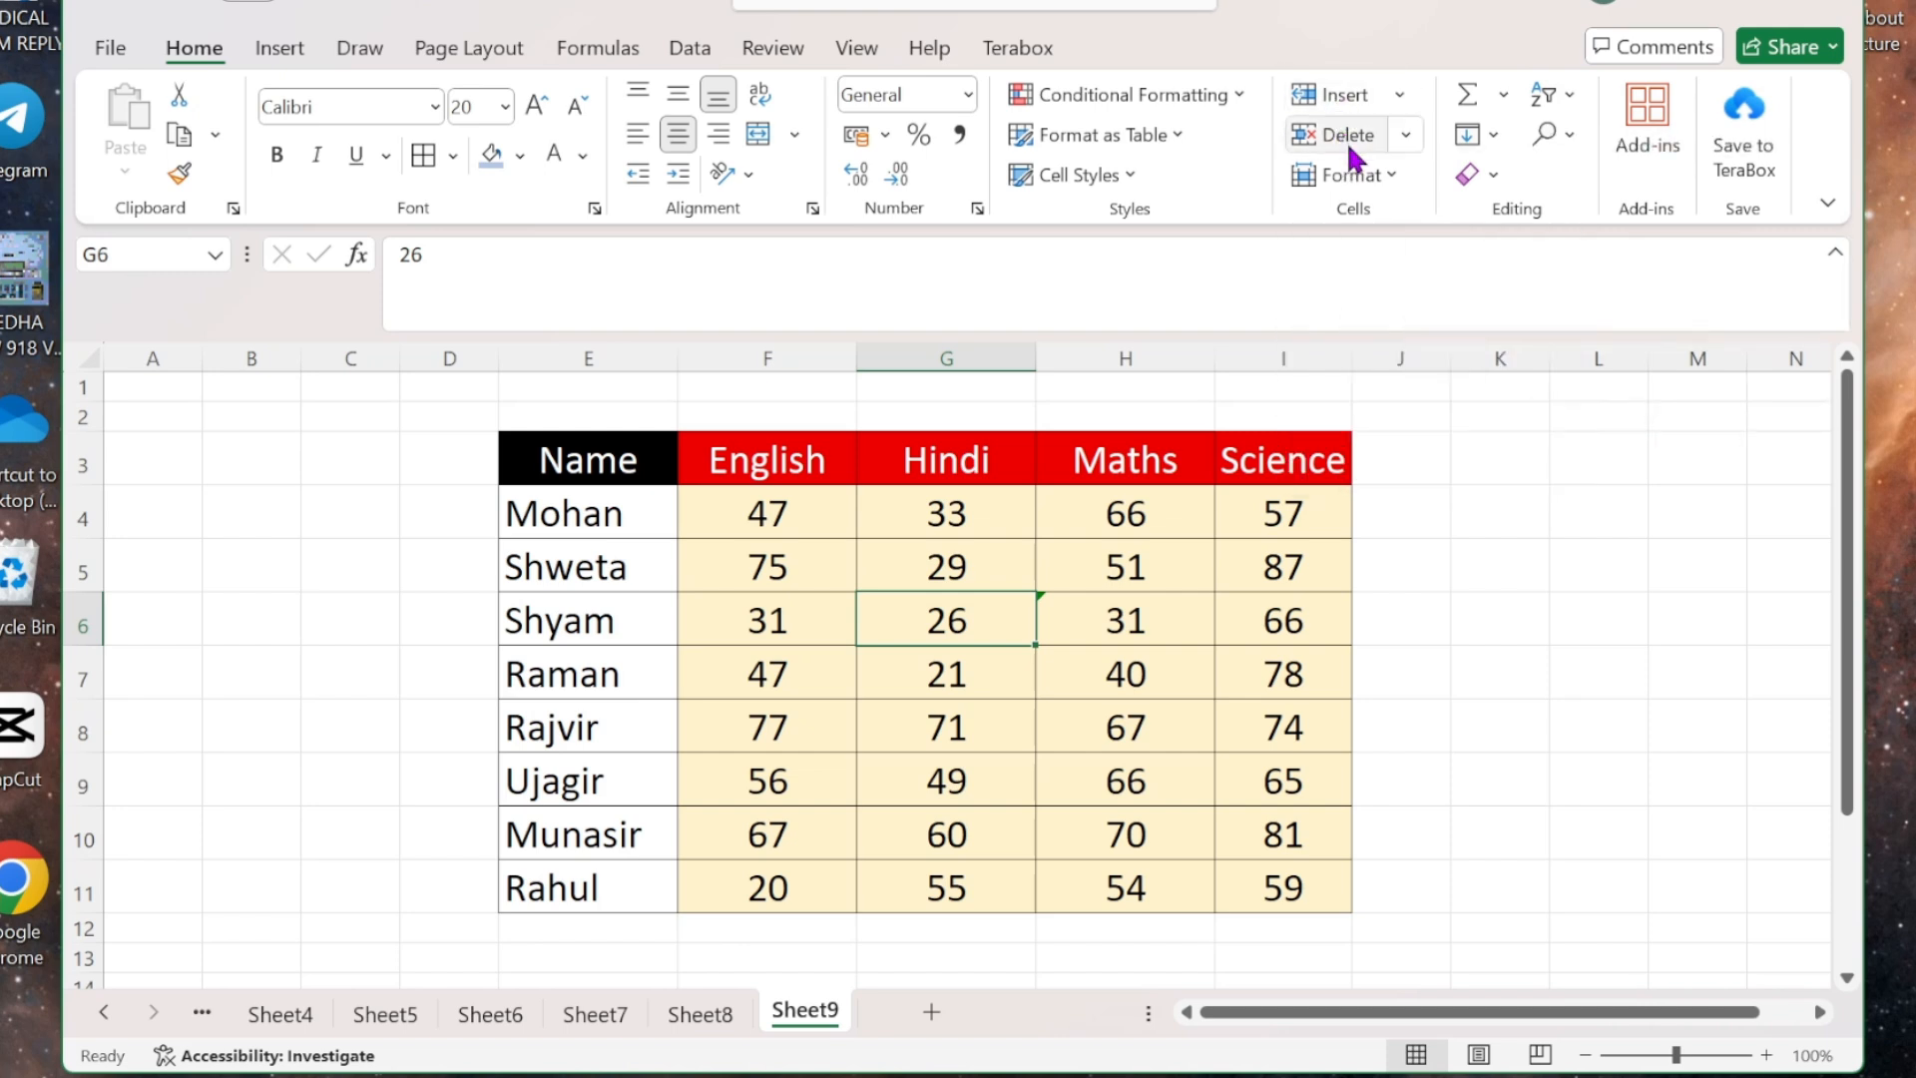
- From cell H6, change row 6's Row Height value to 30
click(1389, 176)
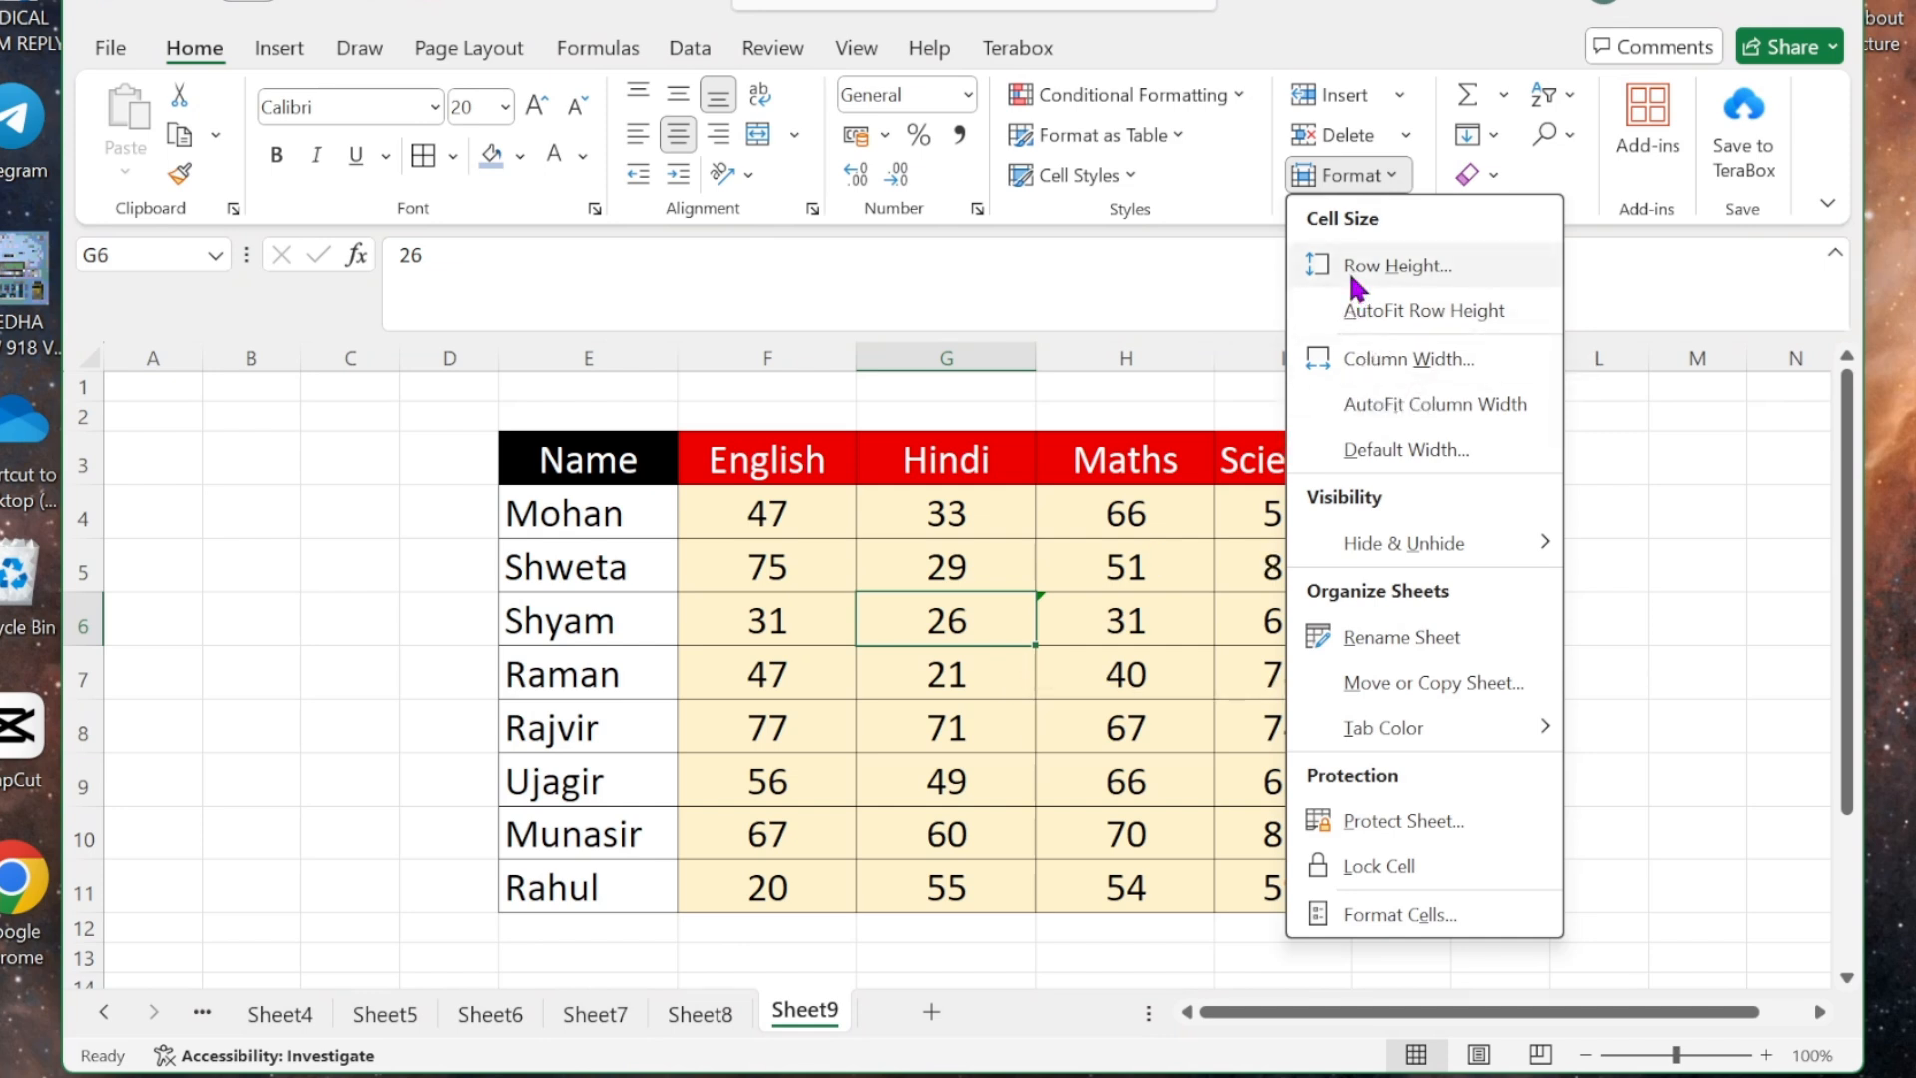
click(1397, 265)
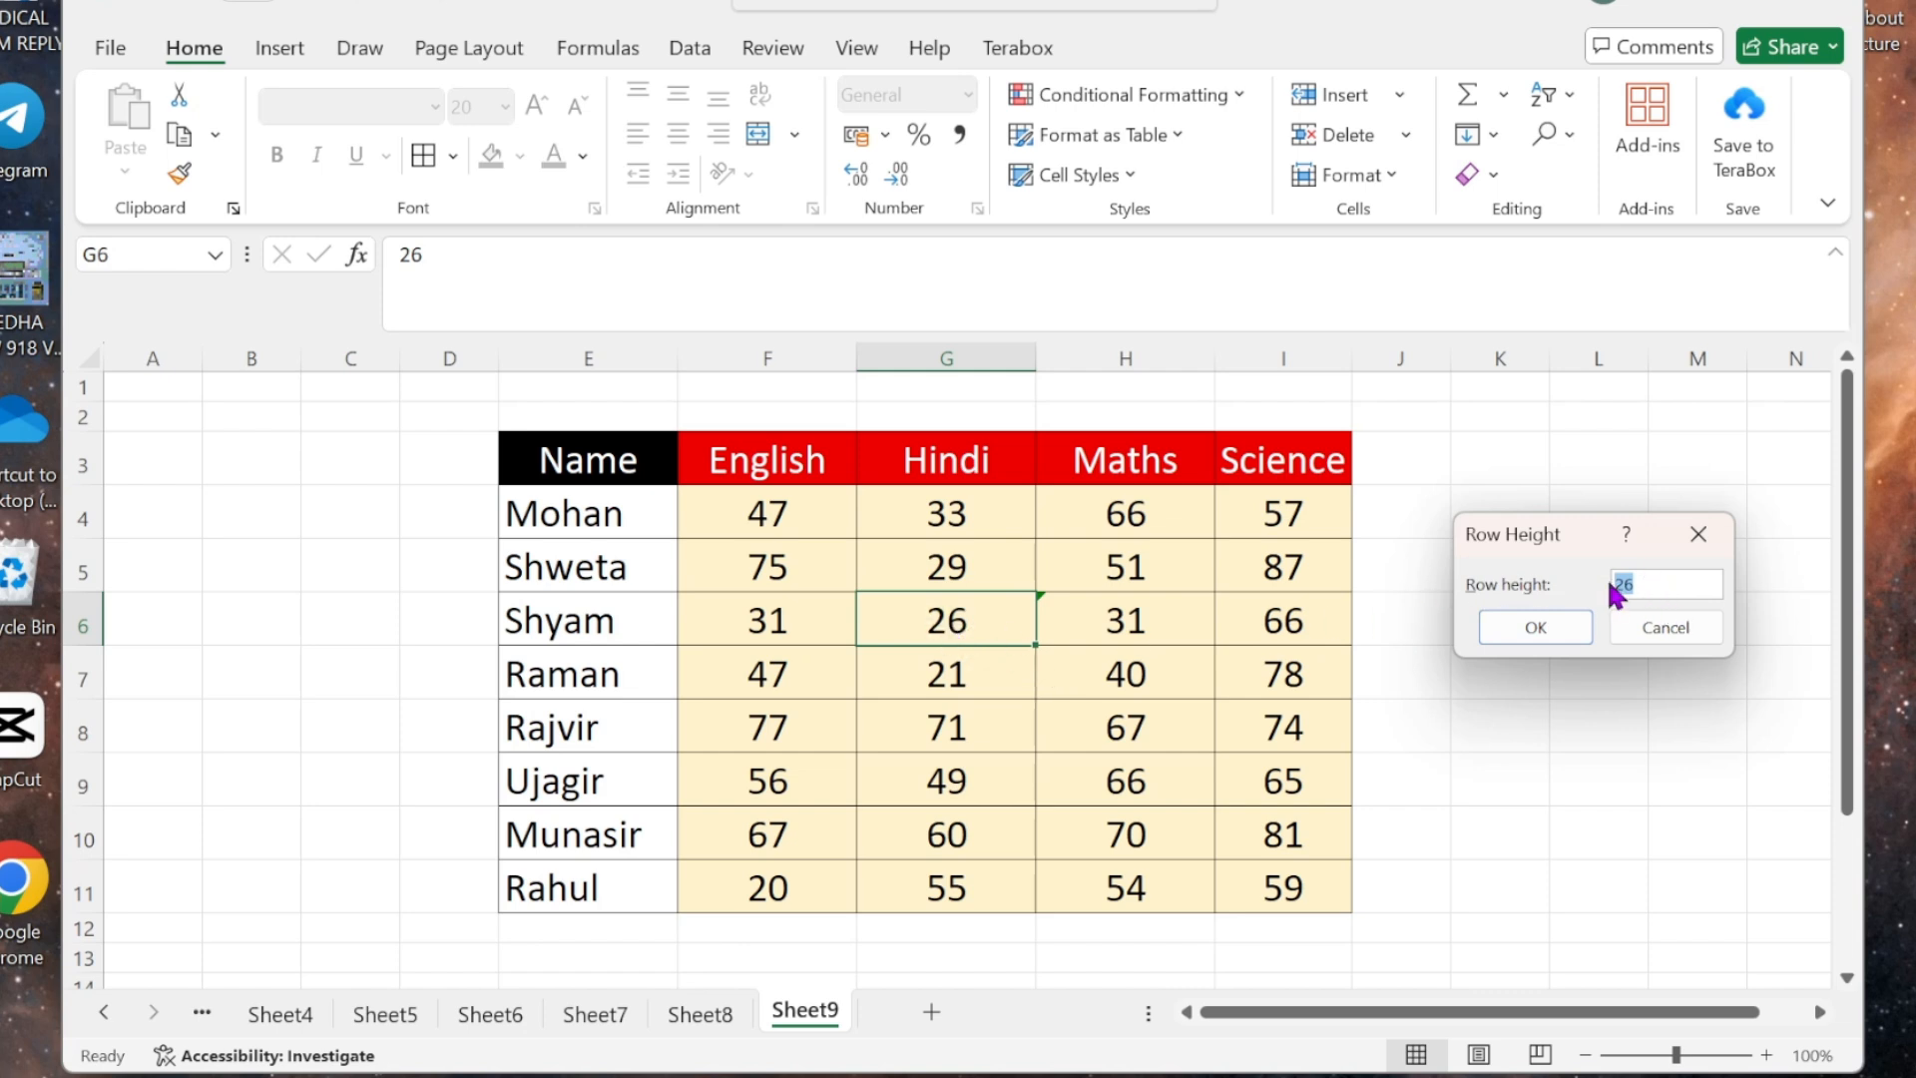
click(1698, 534)
click(1174, 619)
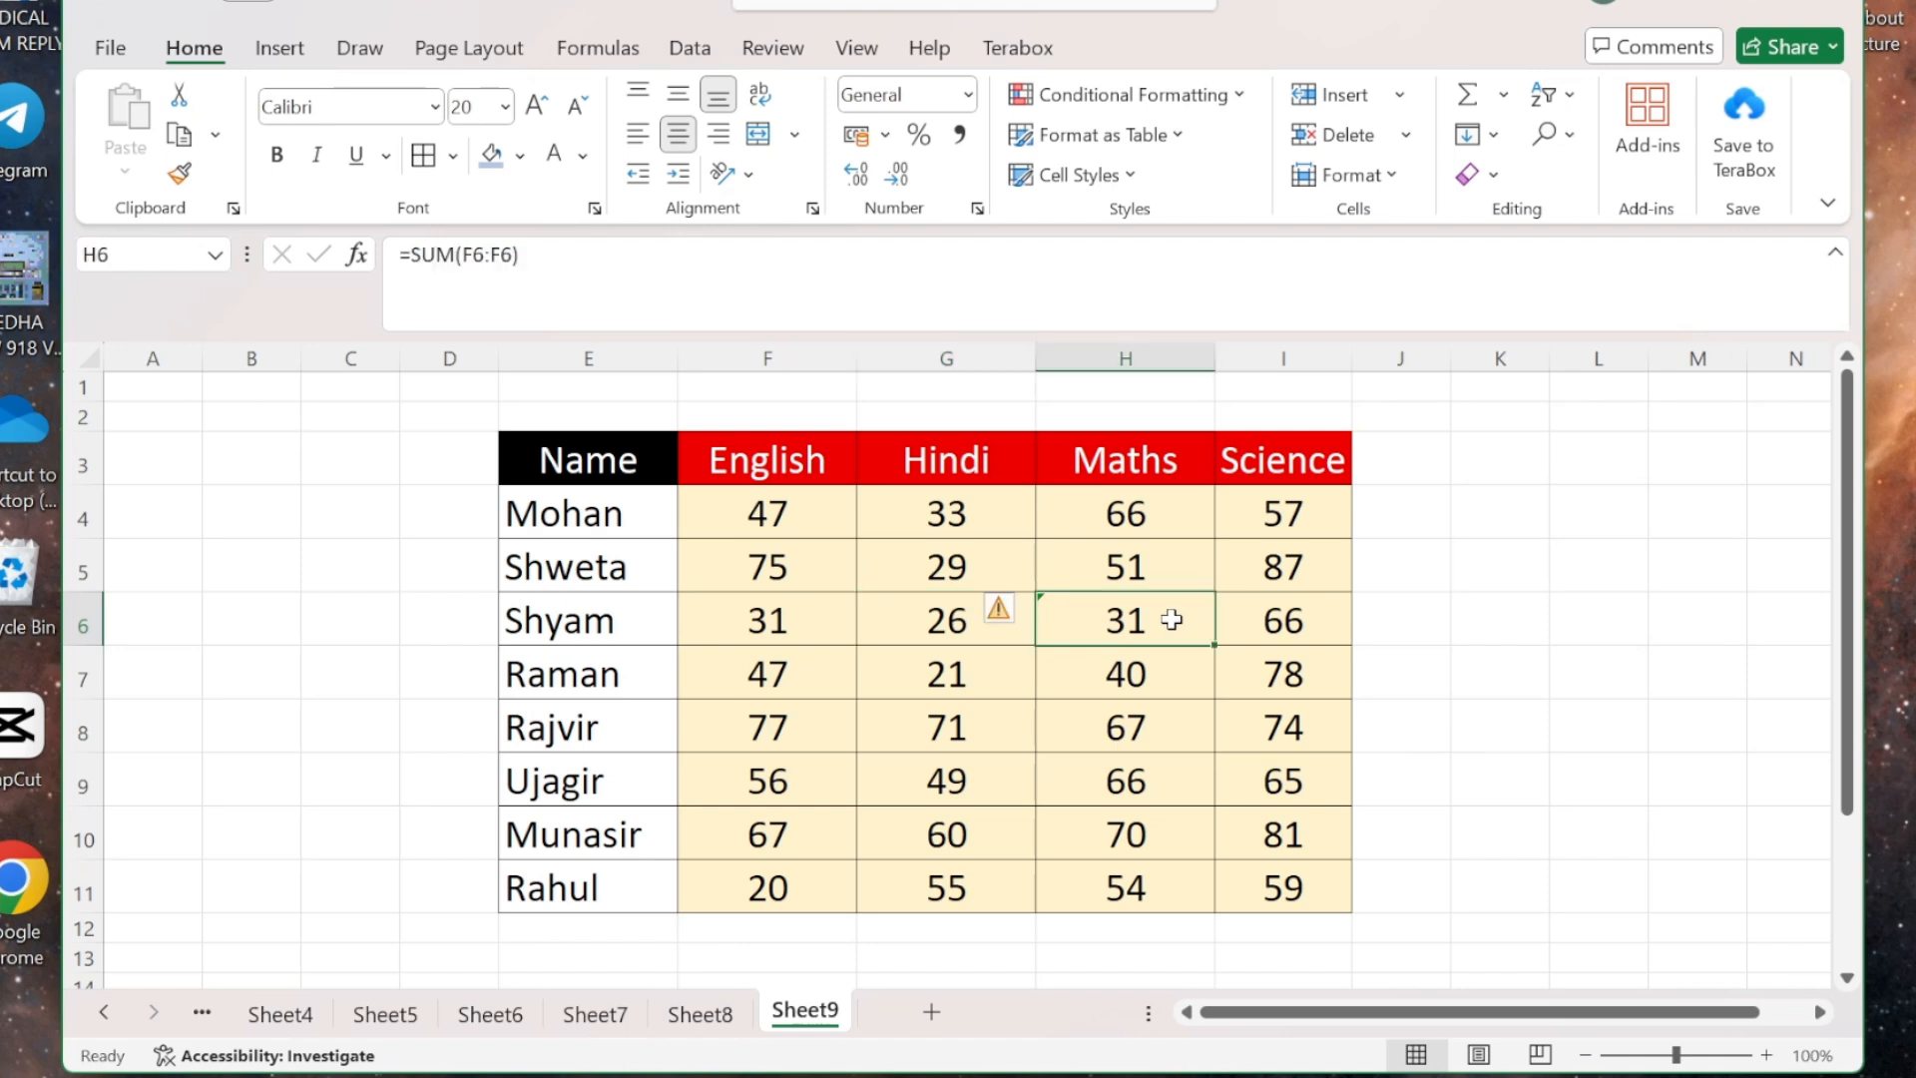
click(1400, 179)
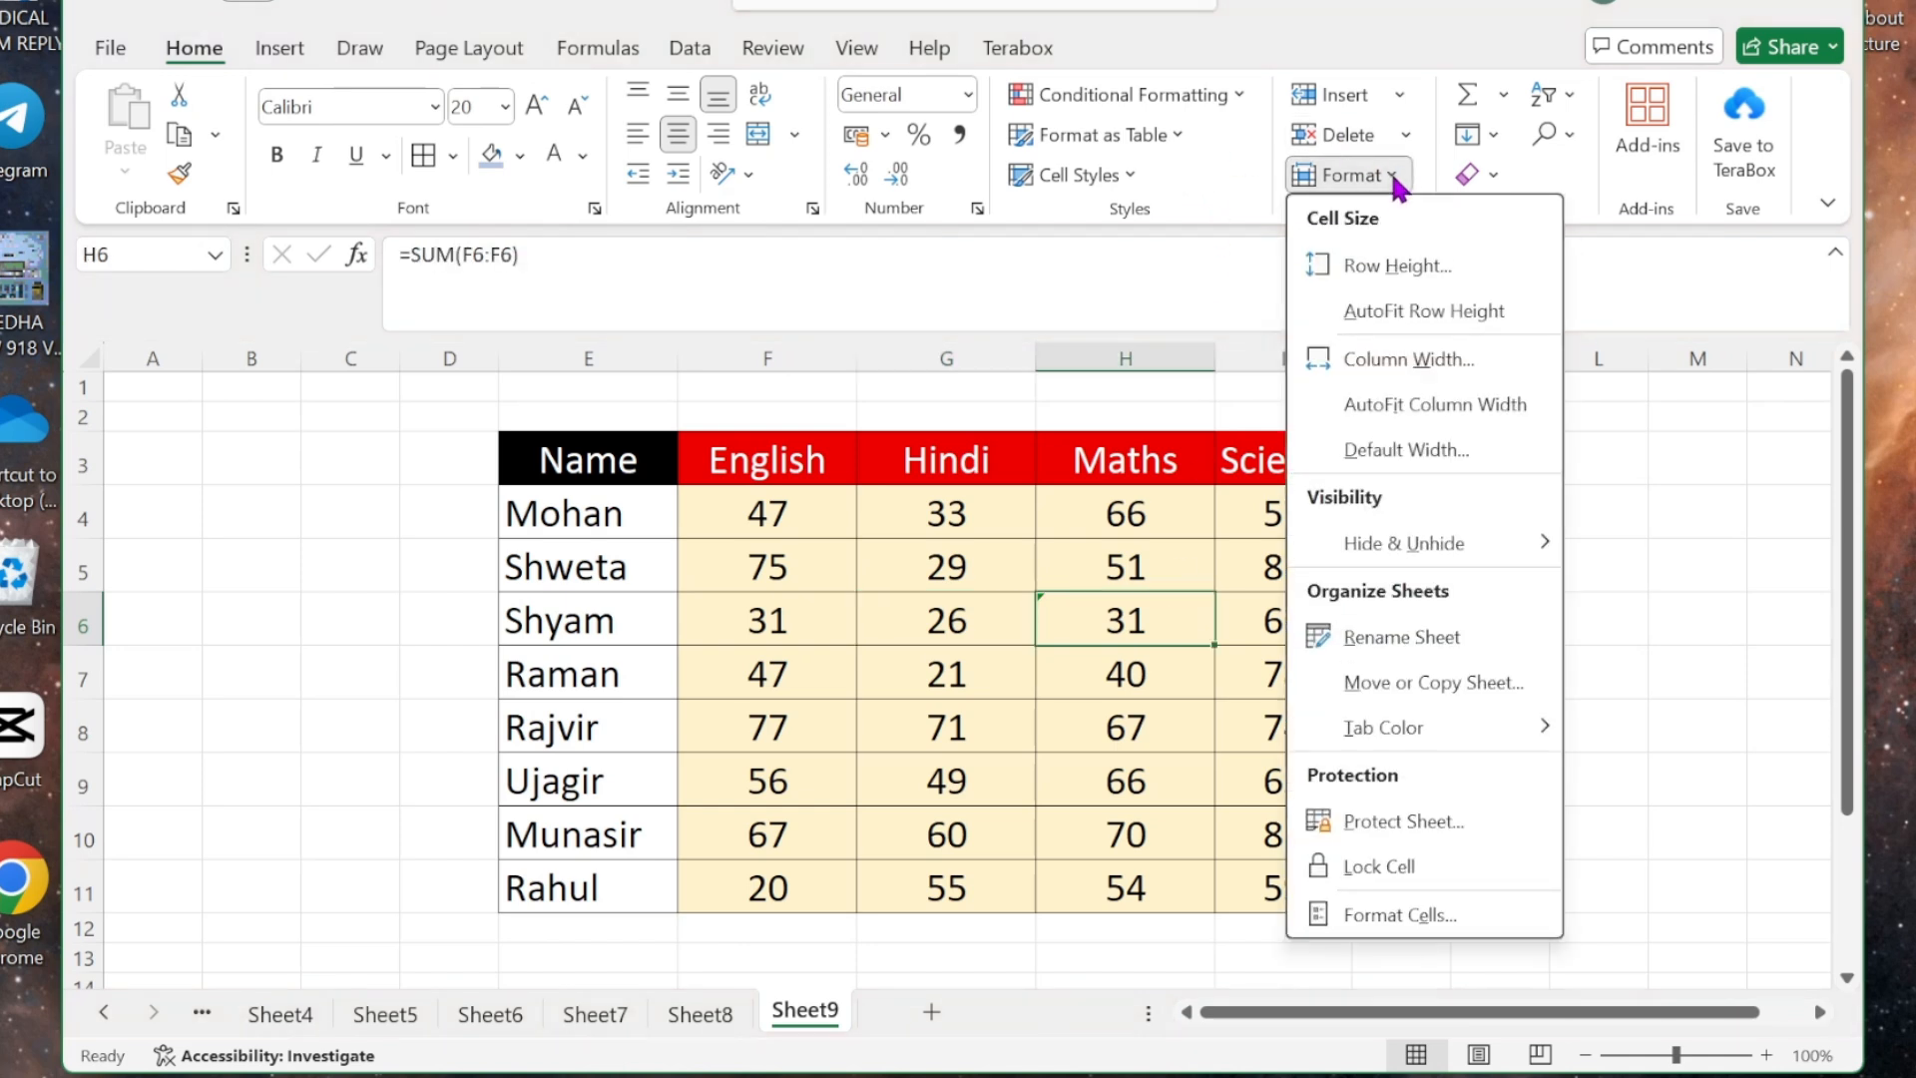
click(1397, 284)
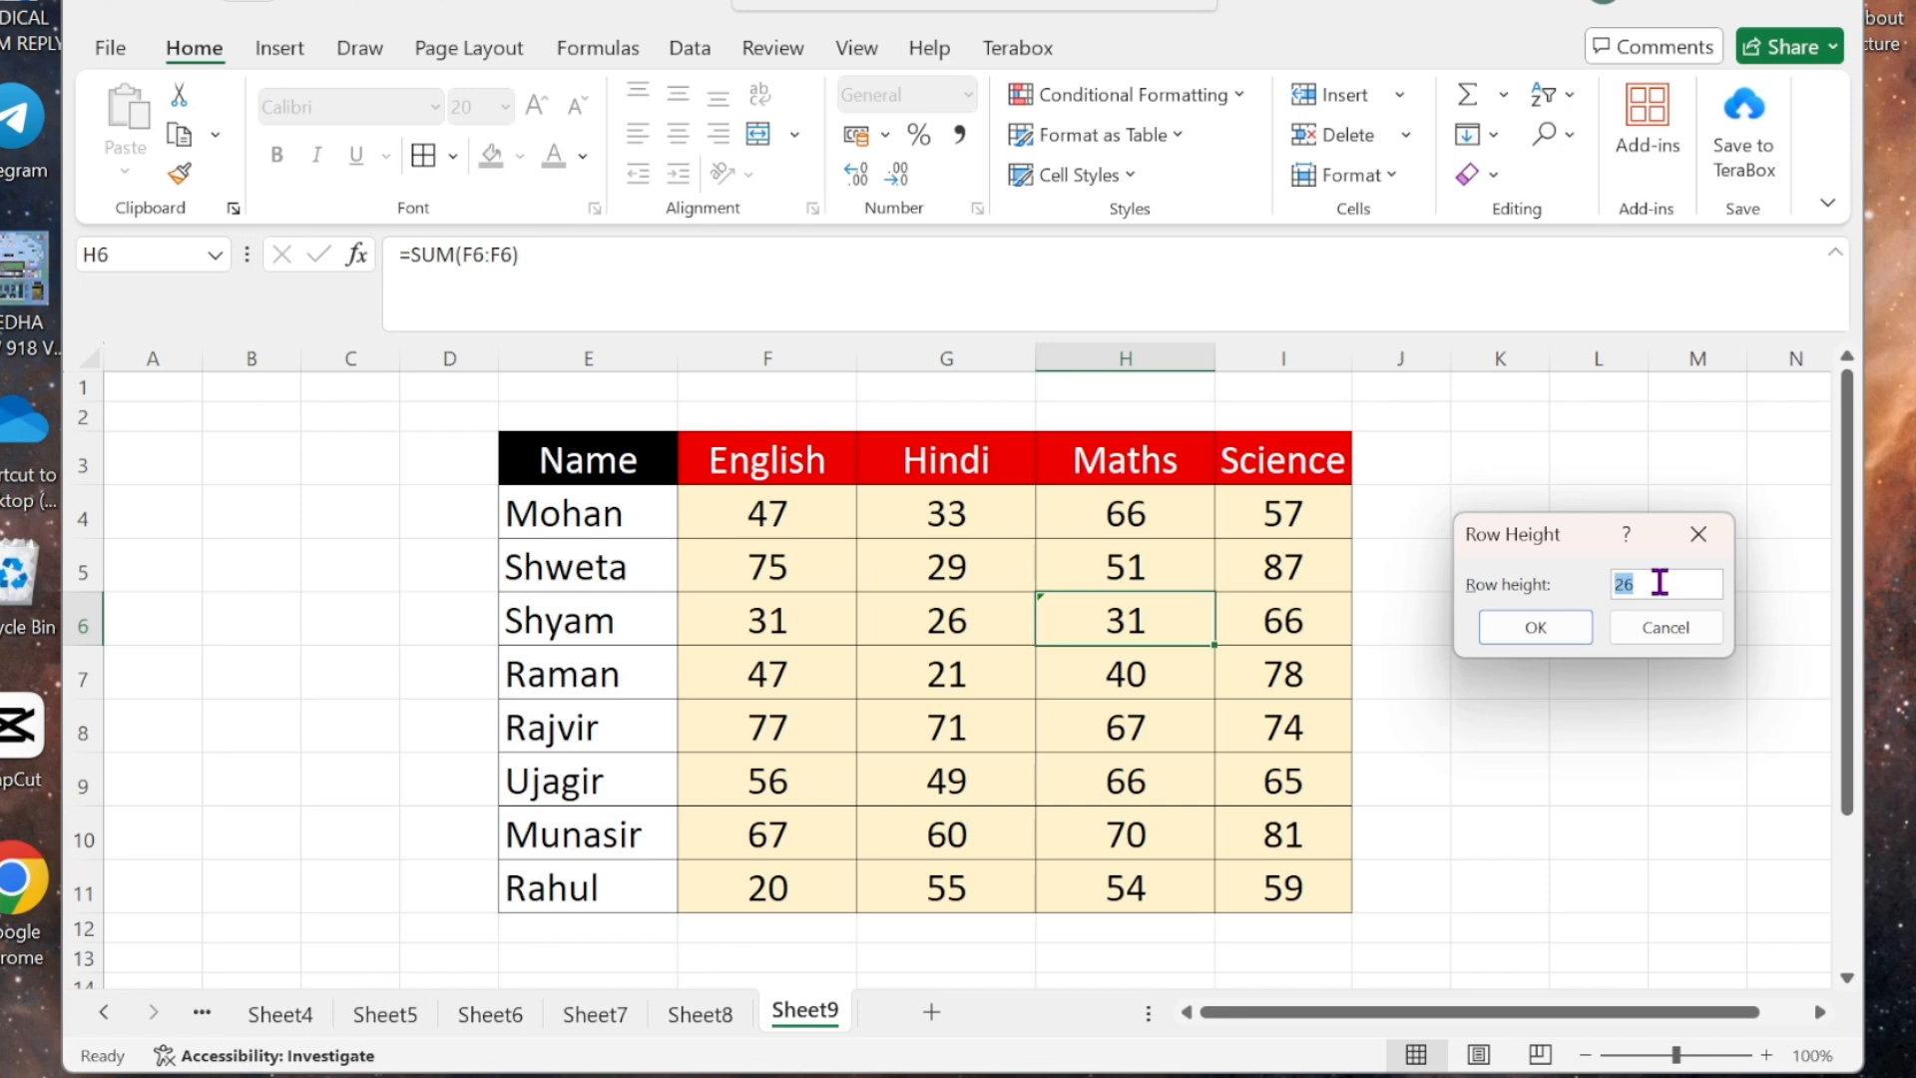
key(BackSpace)
click(1535, 629)
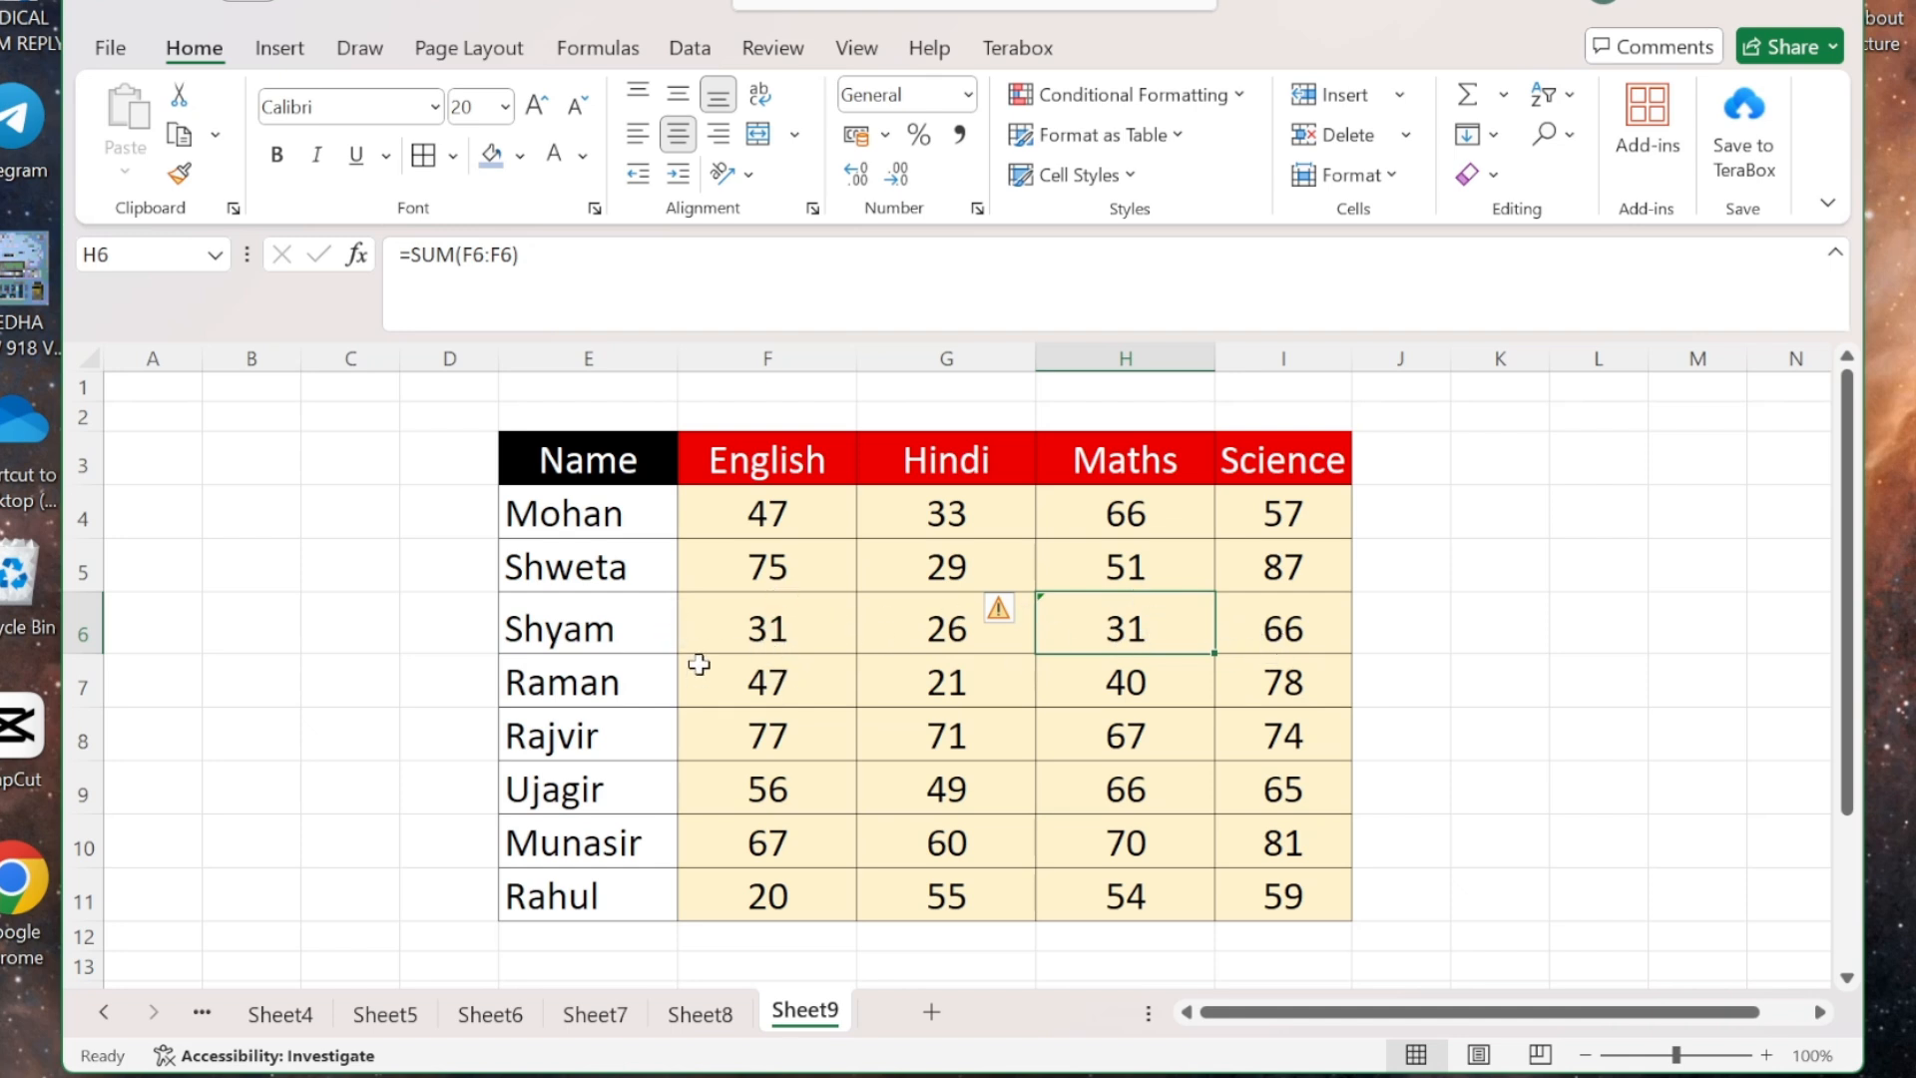
- From cell H6, set row 6's Row Height to 40
click(1117, 683)
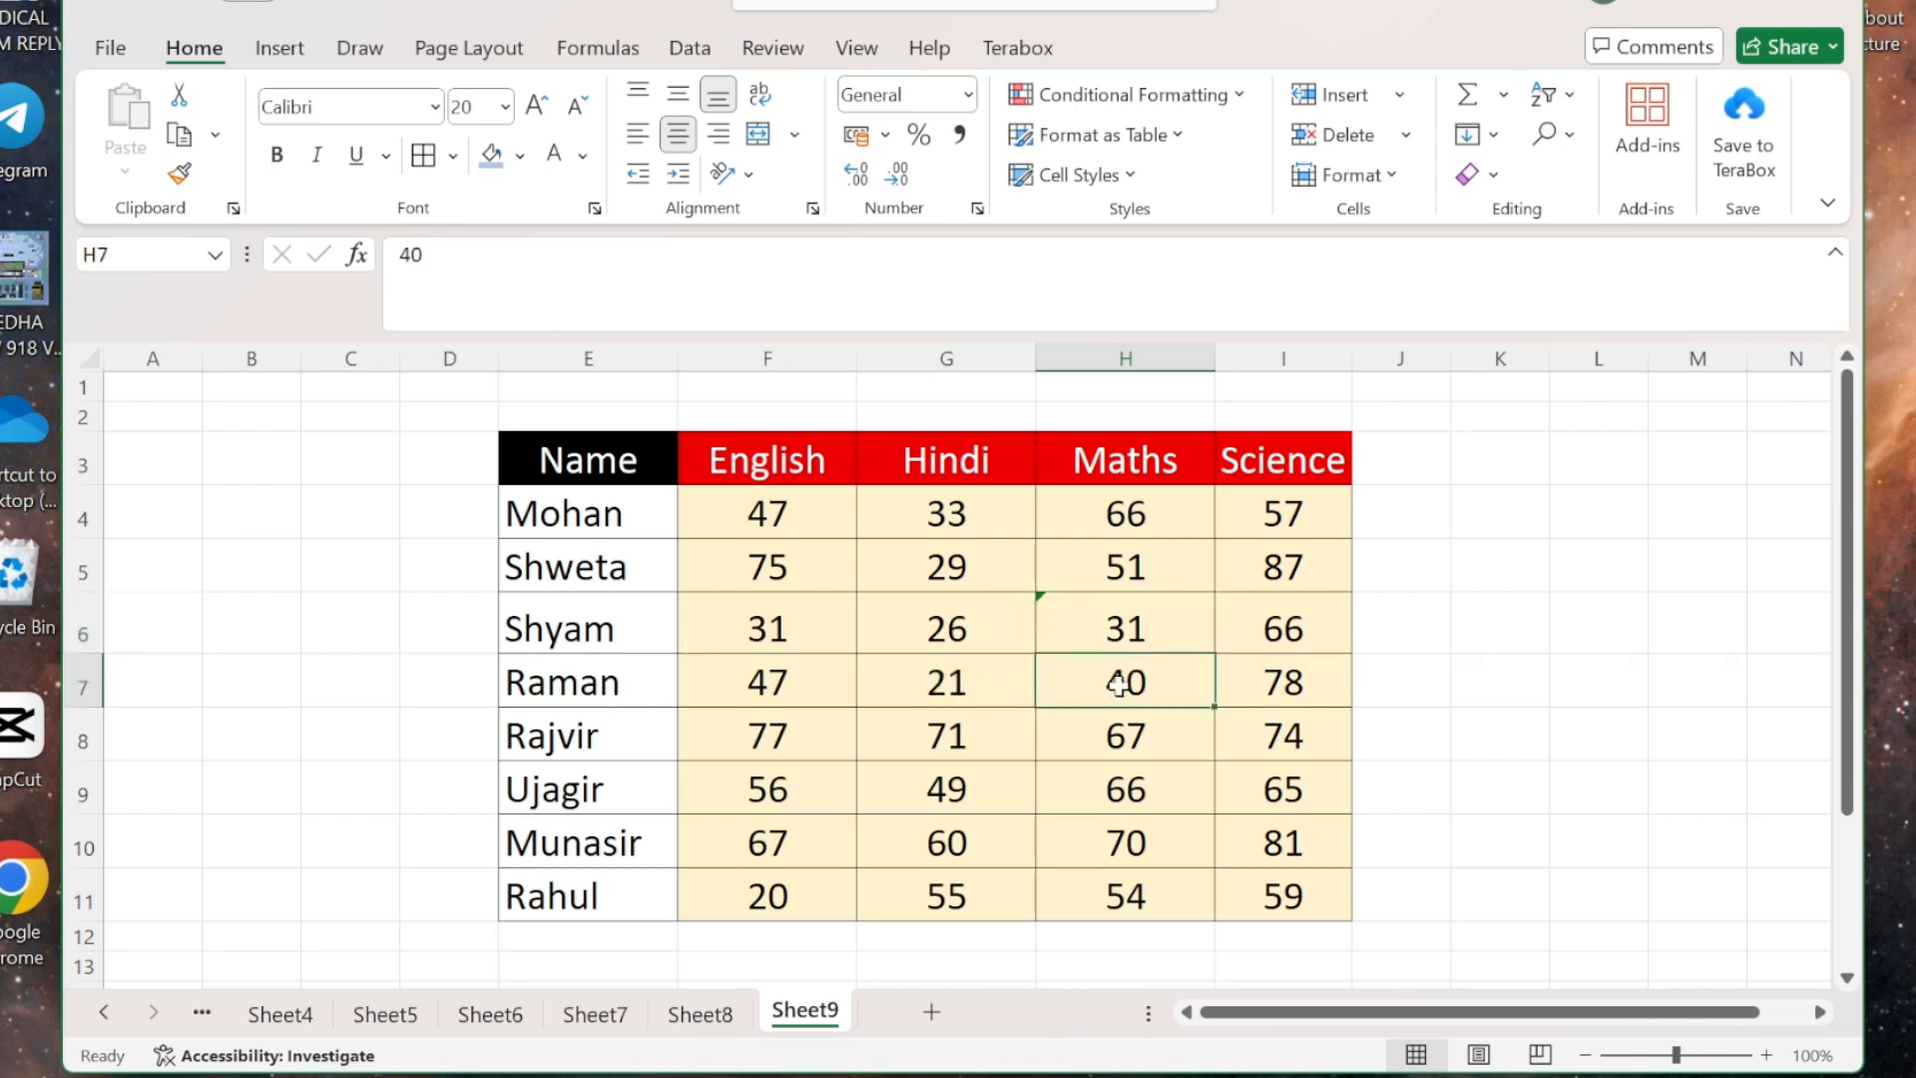
click(1123, 570)
click(1126, 517)
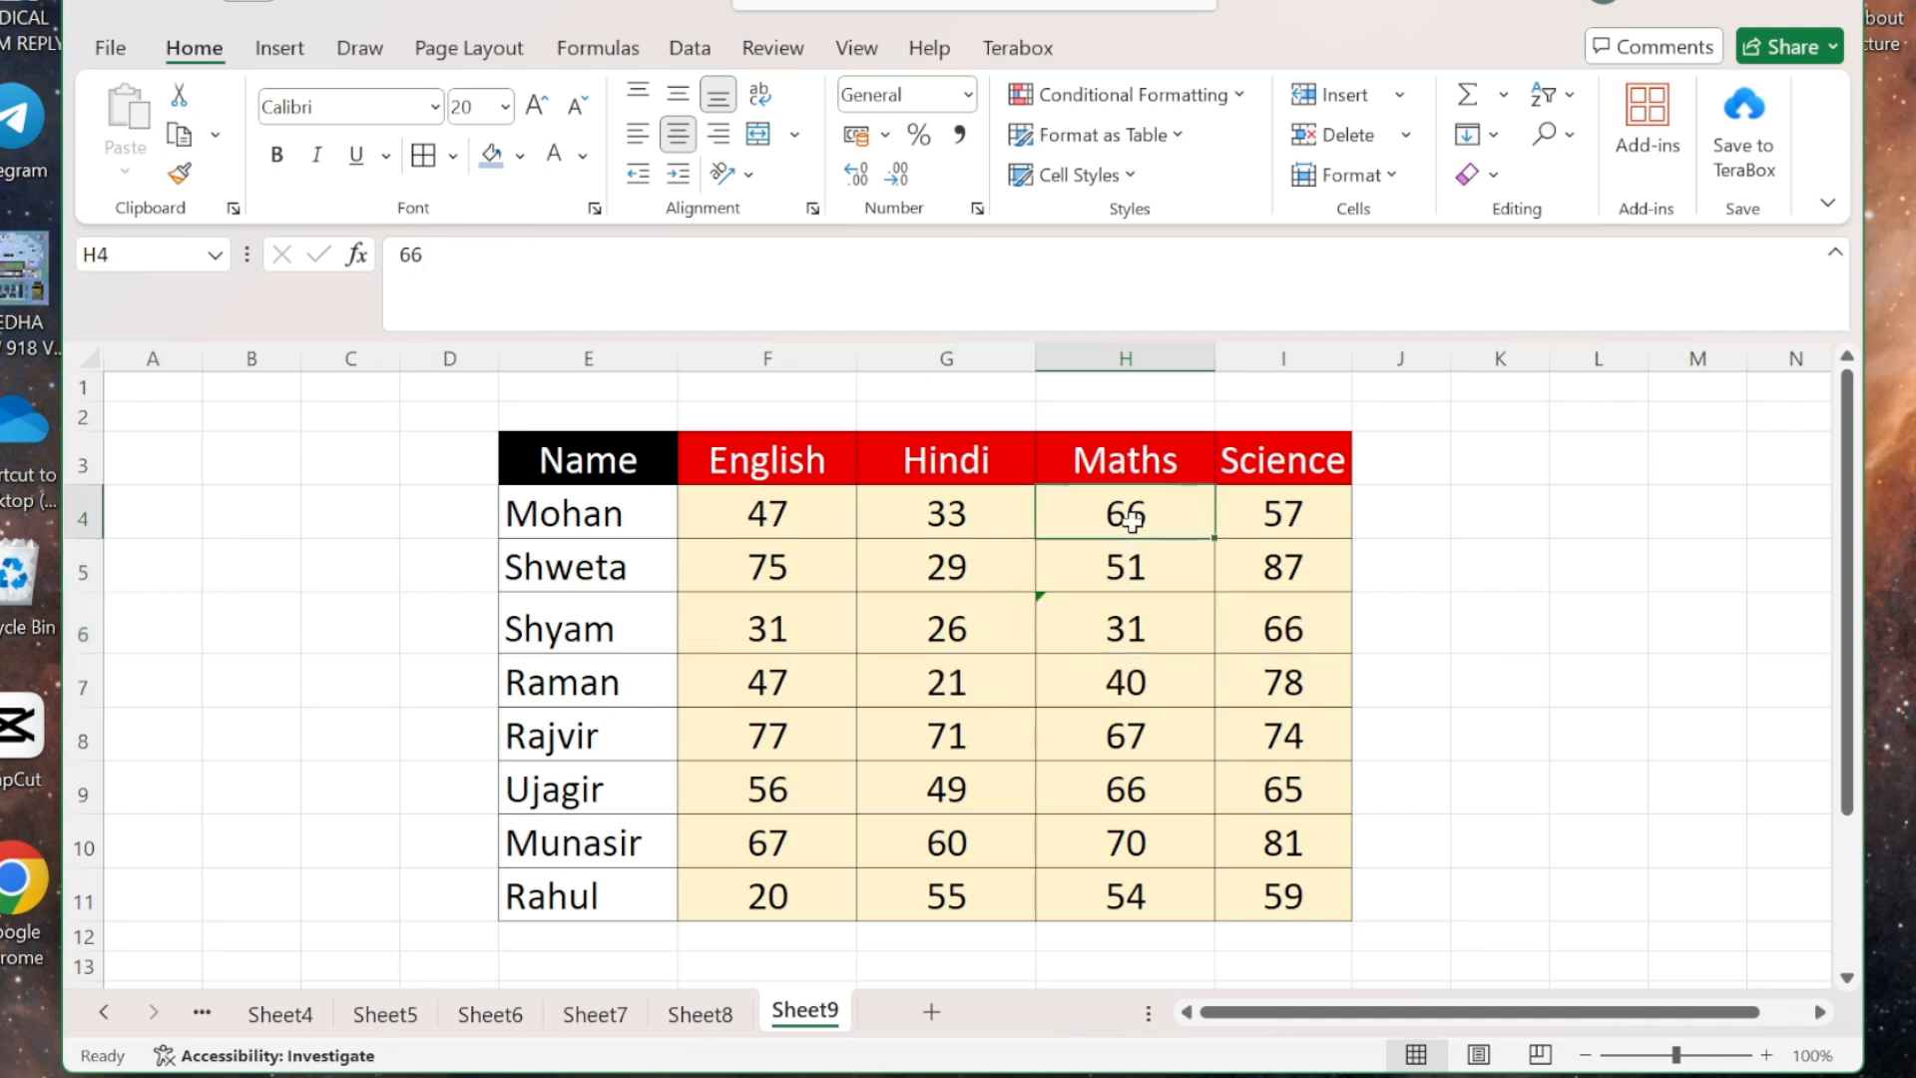
click(1167, 681)
click(1130, 621)
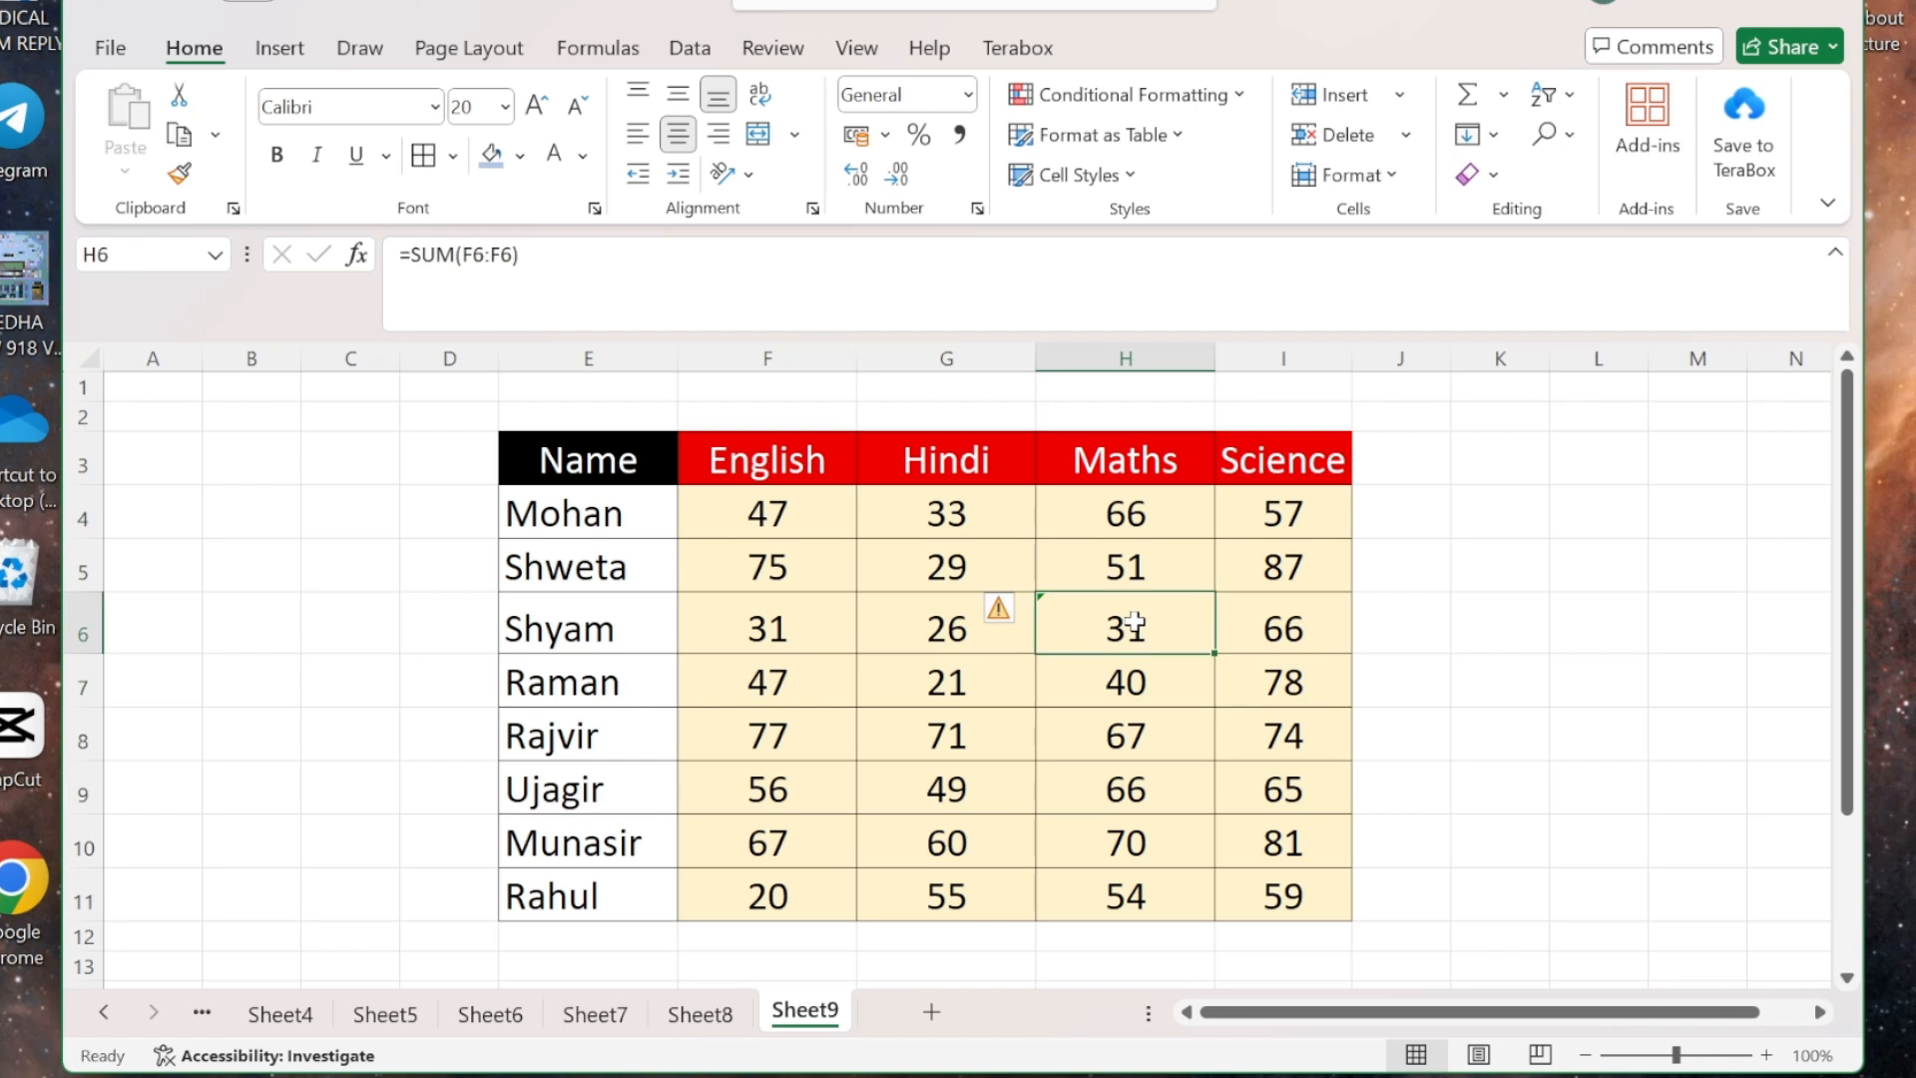
click(1397, 181)
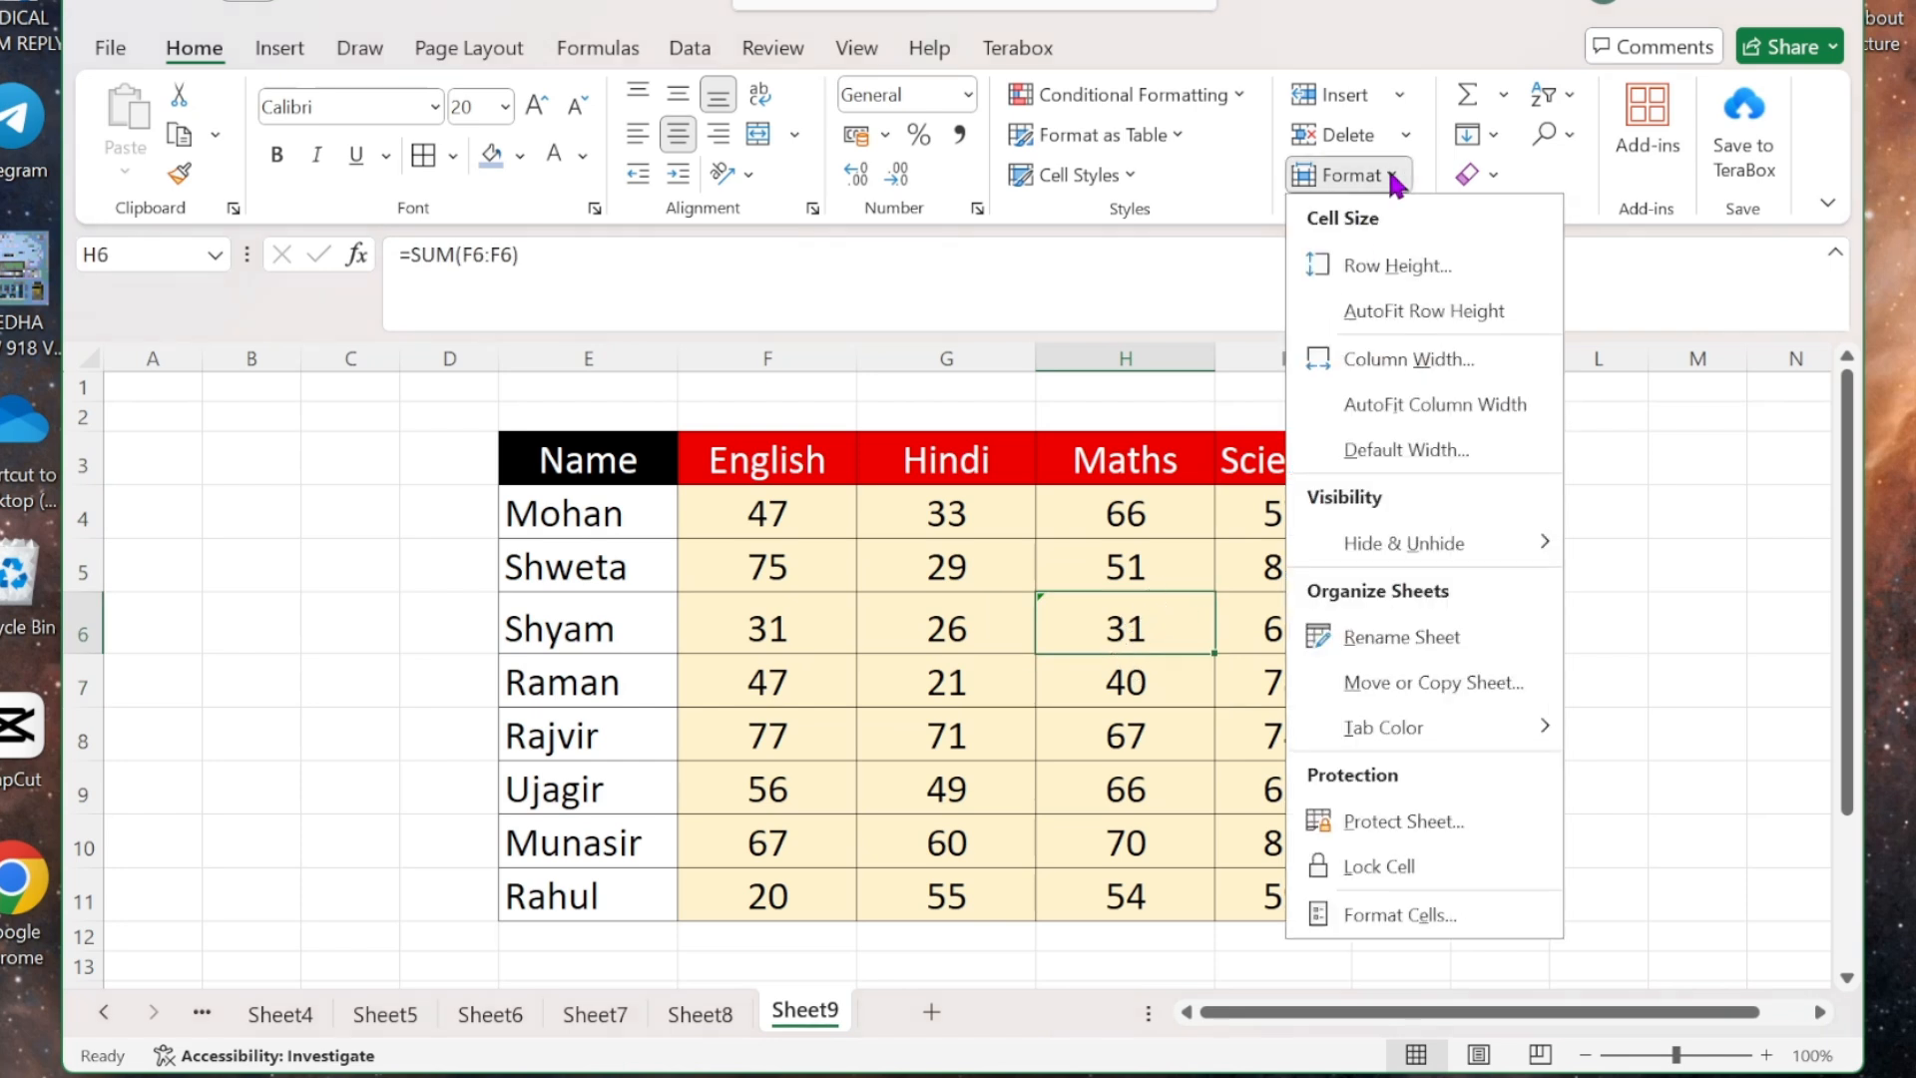
click(1411, 267)
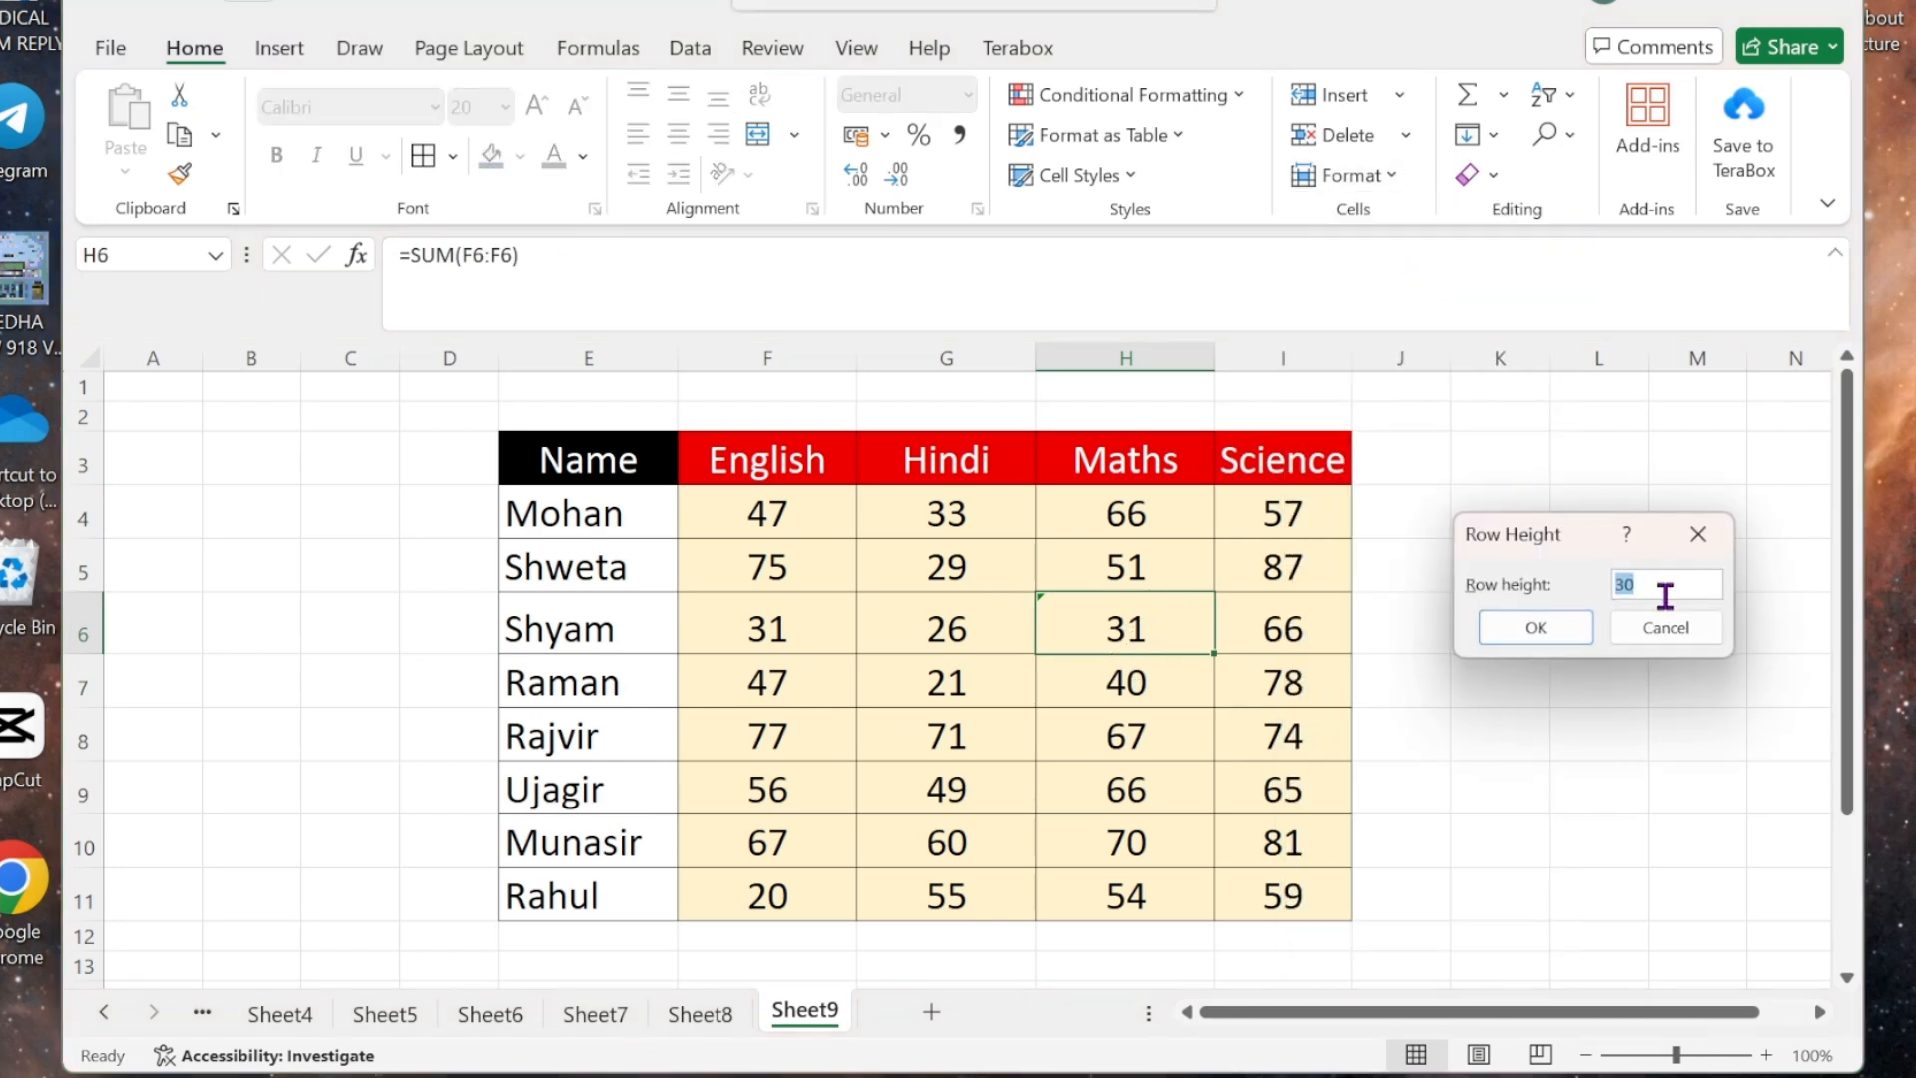
text(40)
key(Return)
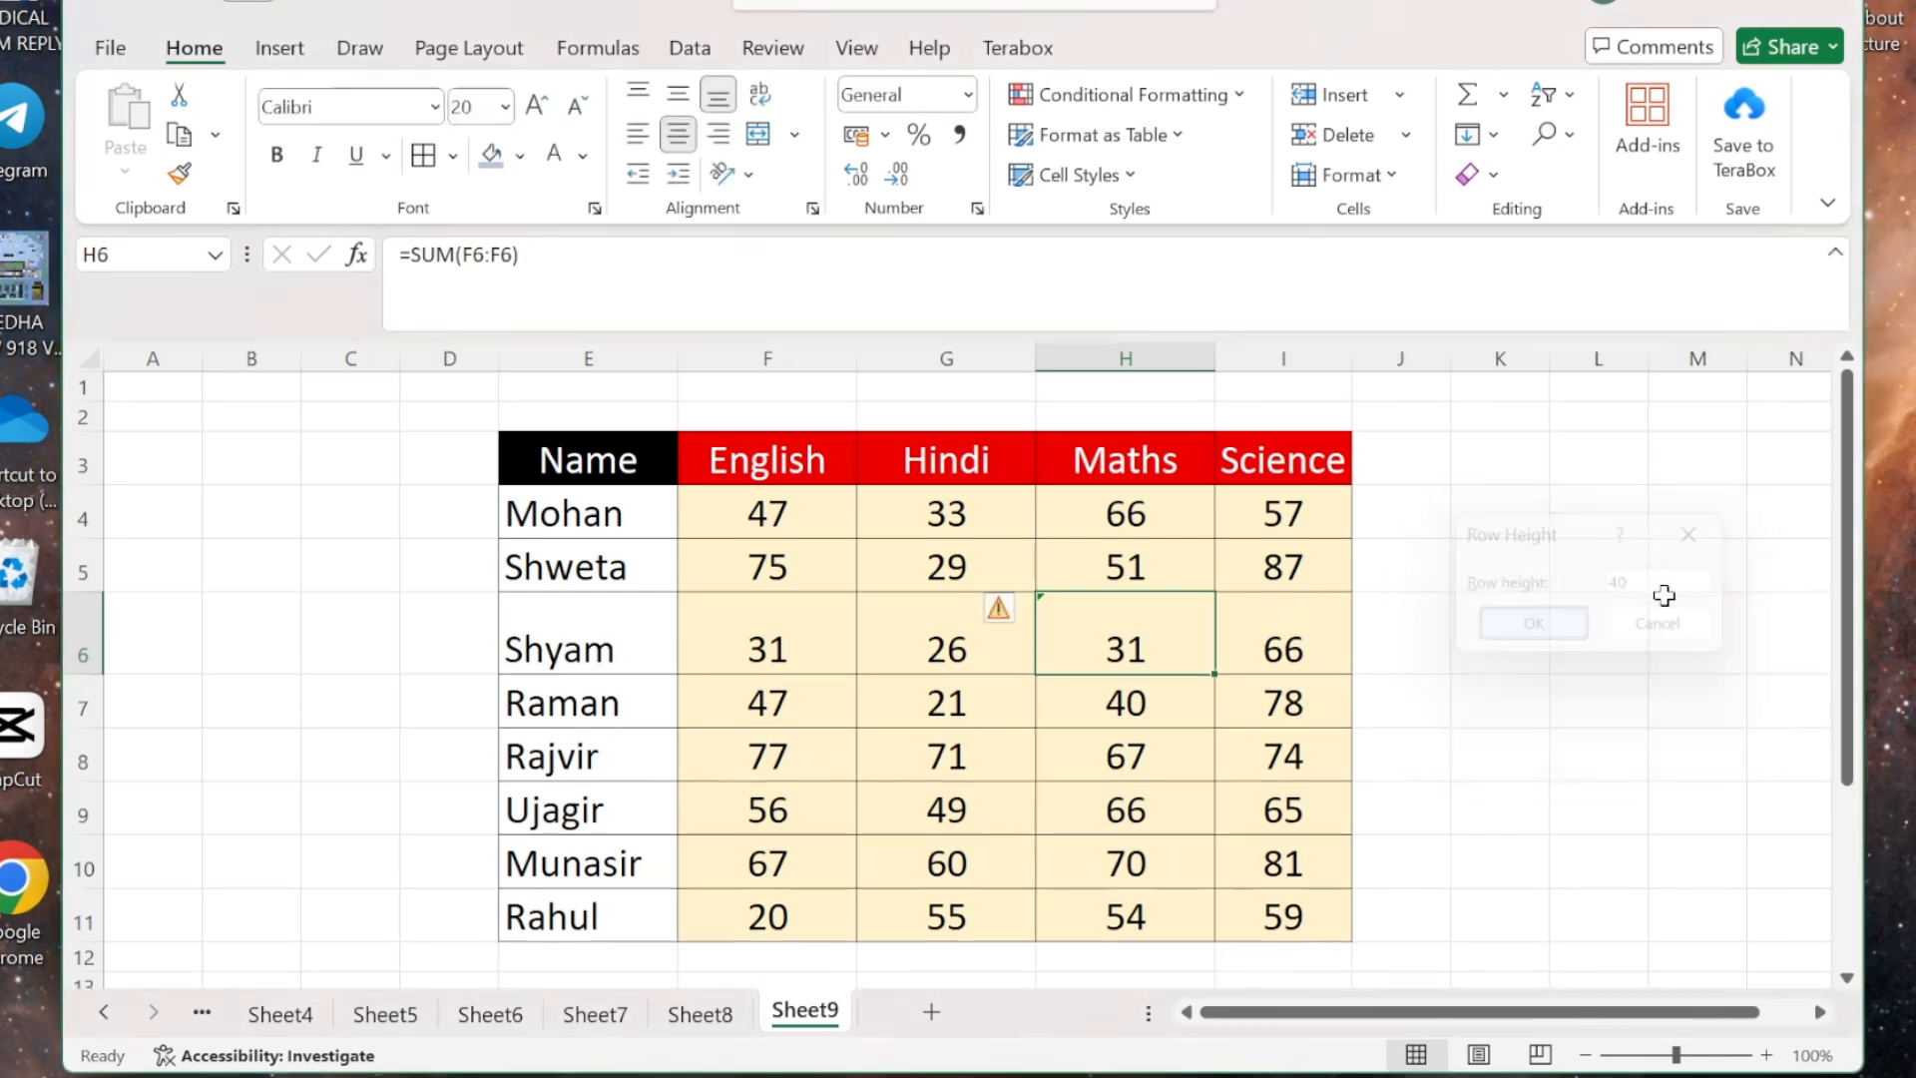
- Check cells I10 and H7–H9, then return to Shyam's Maths cell H6
click(1225, 859)
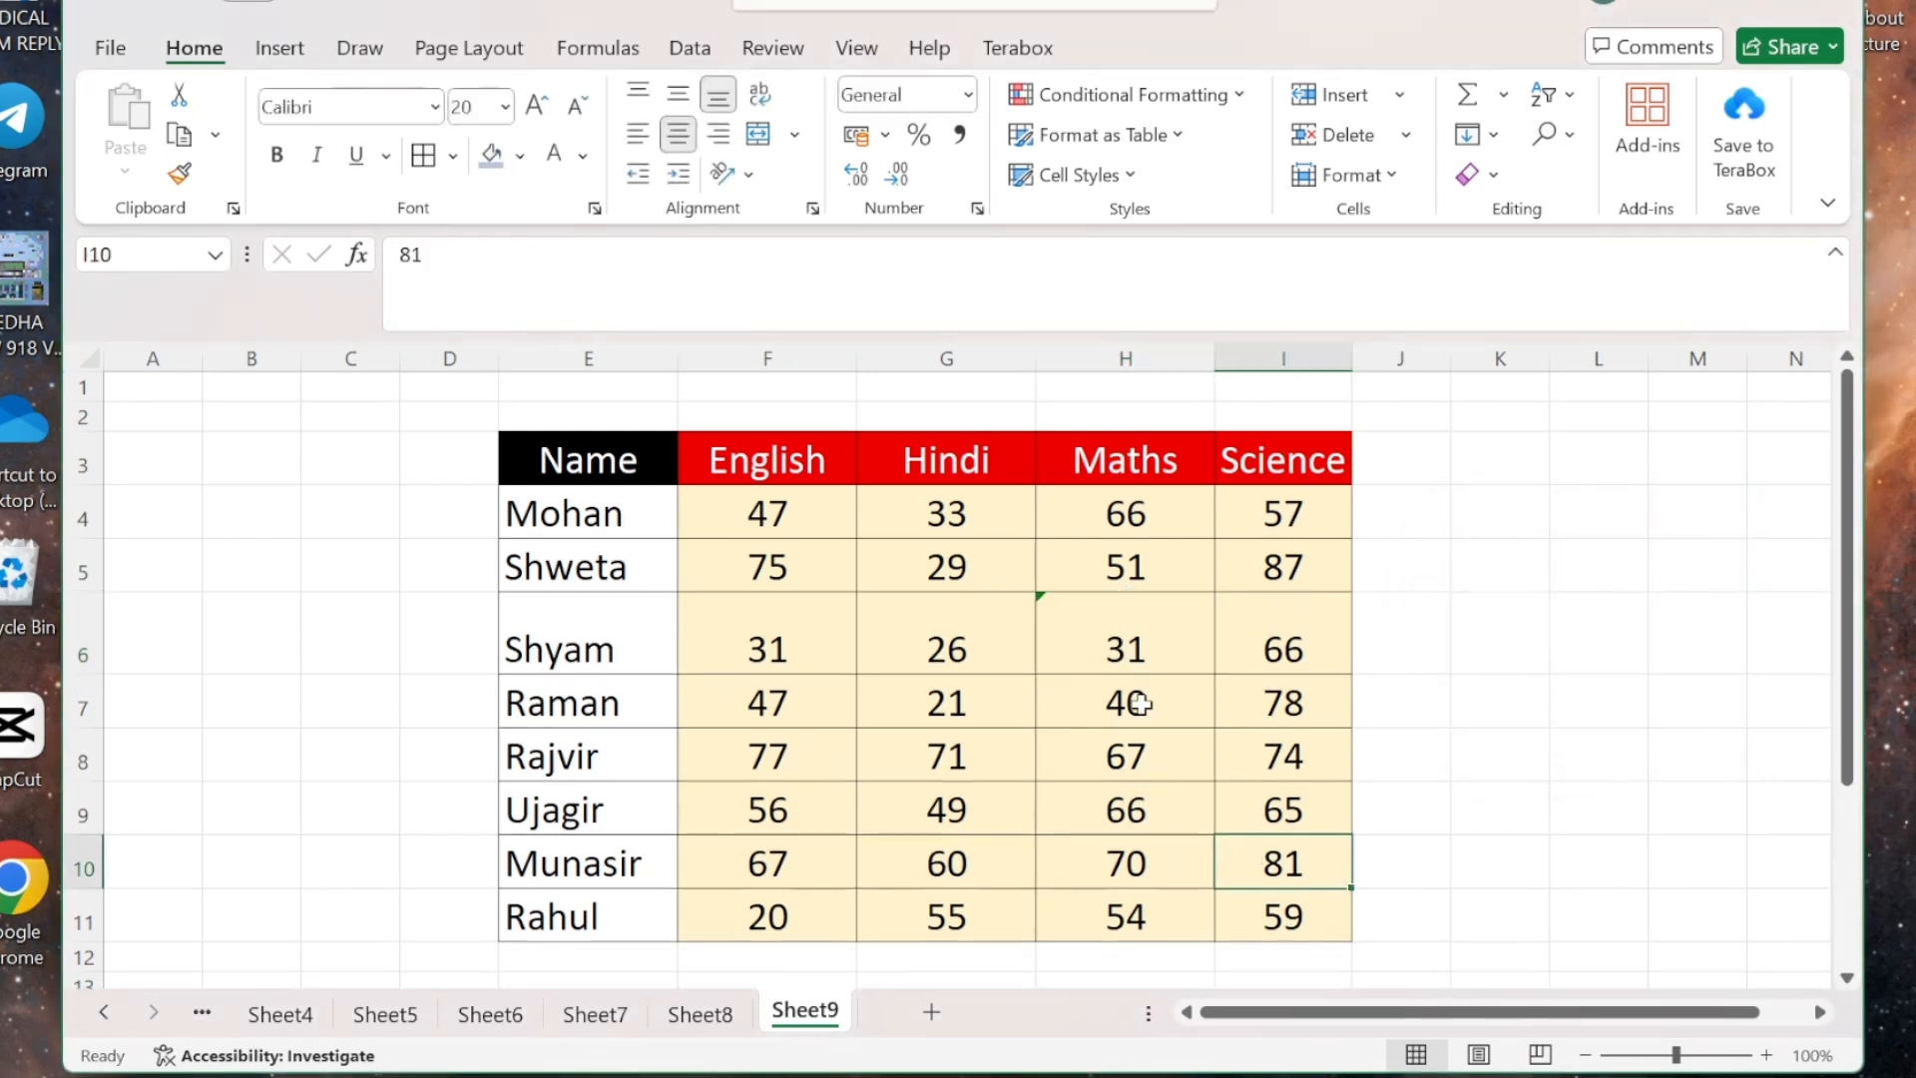
click(1113, 722)
click(1119, 751)
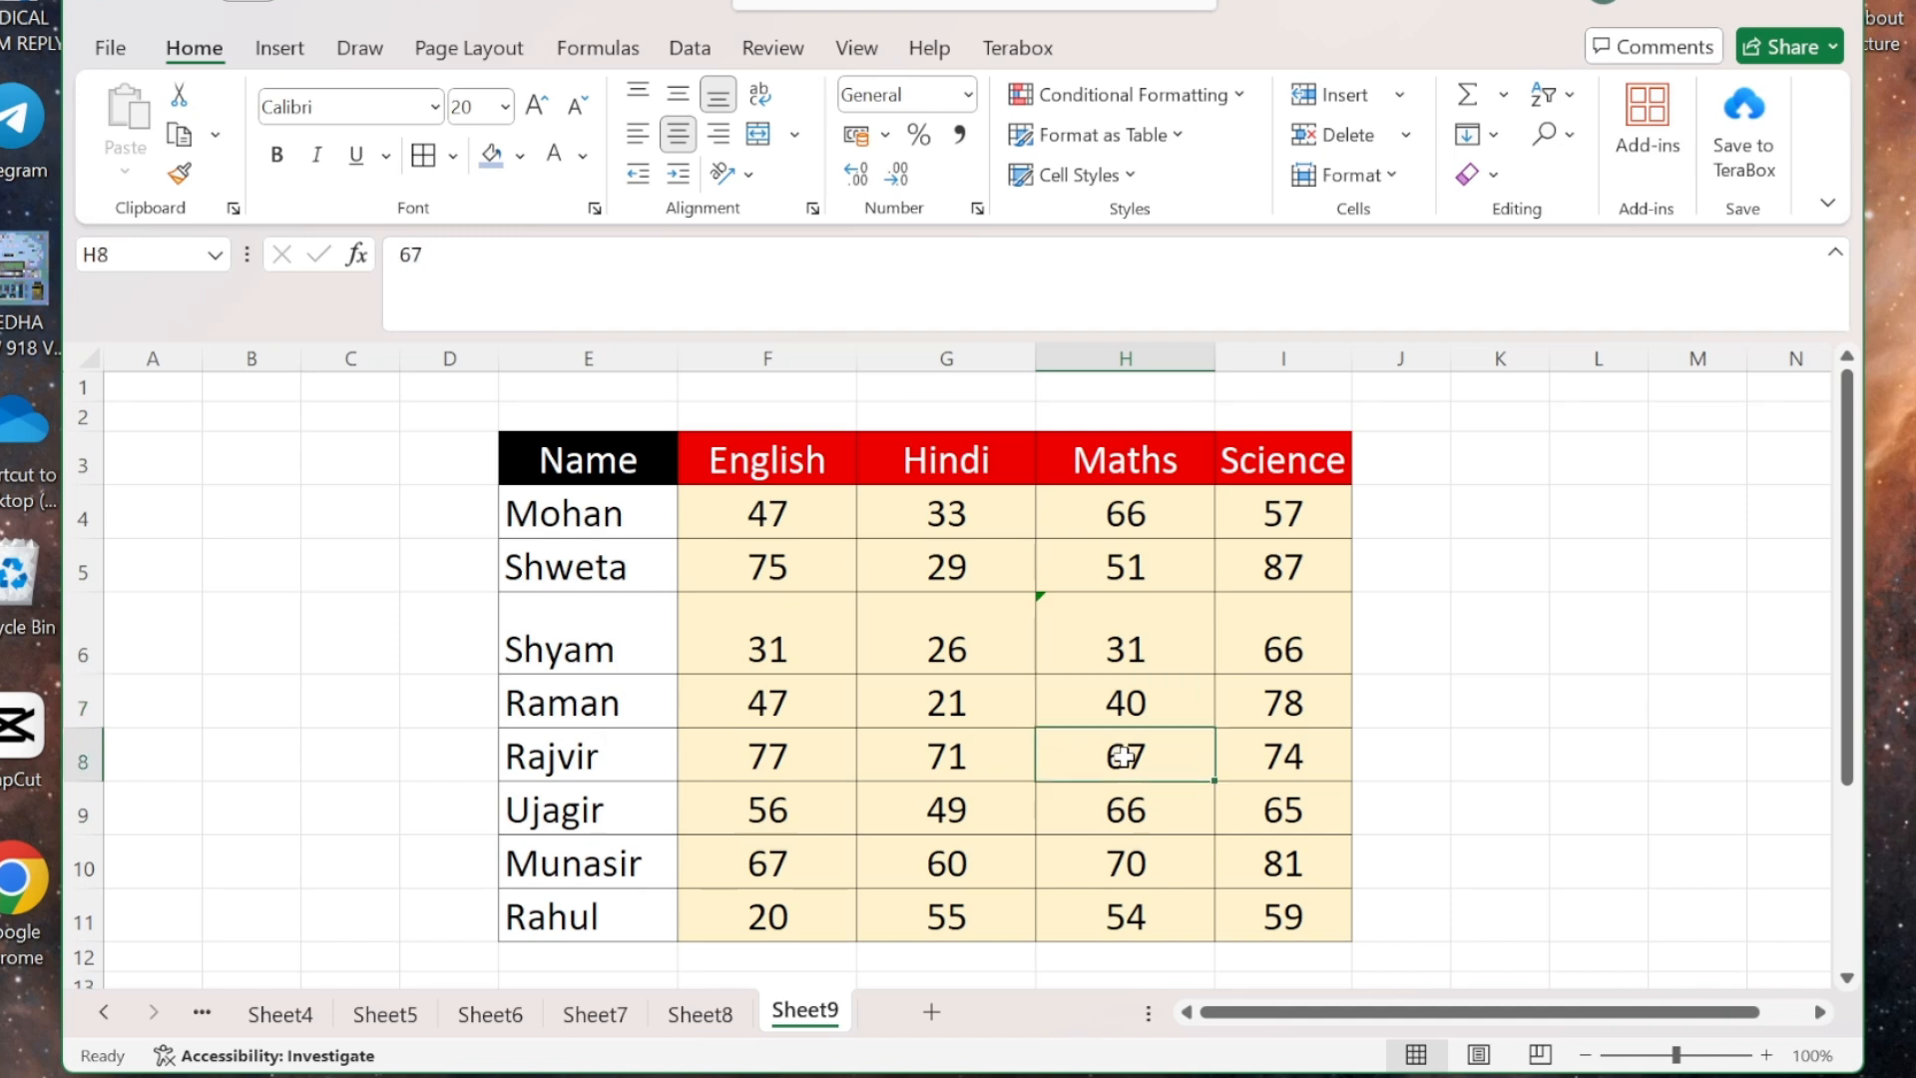
click(1141, 799)
click(1124, 640)
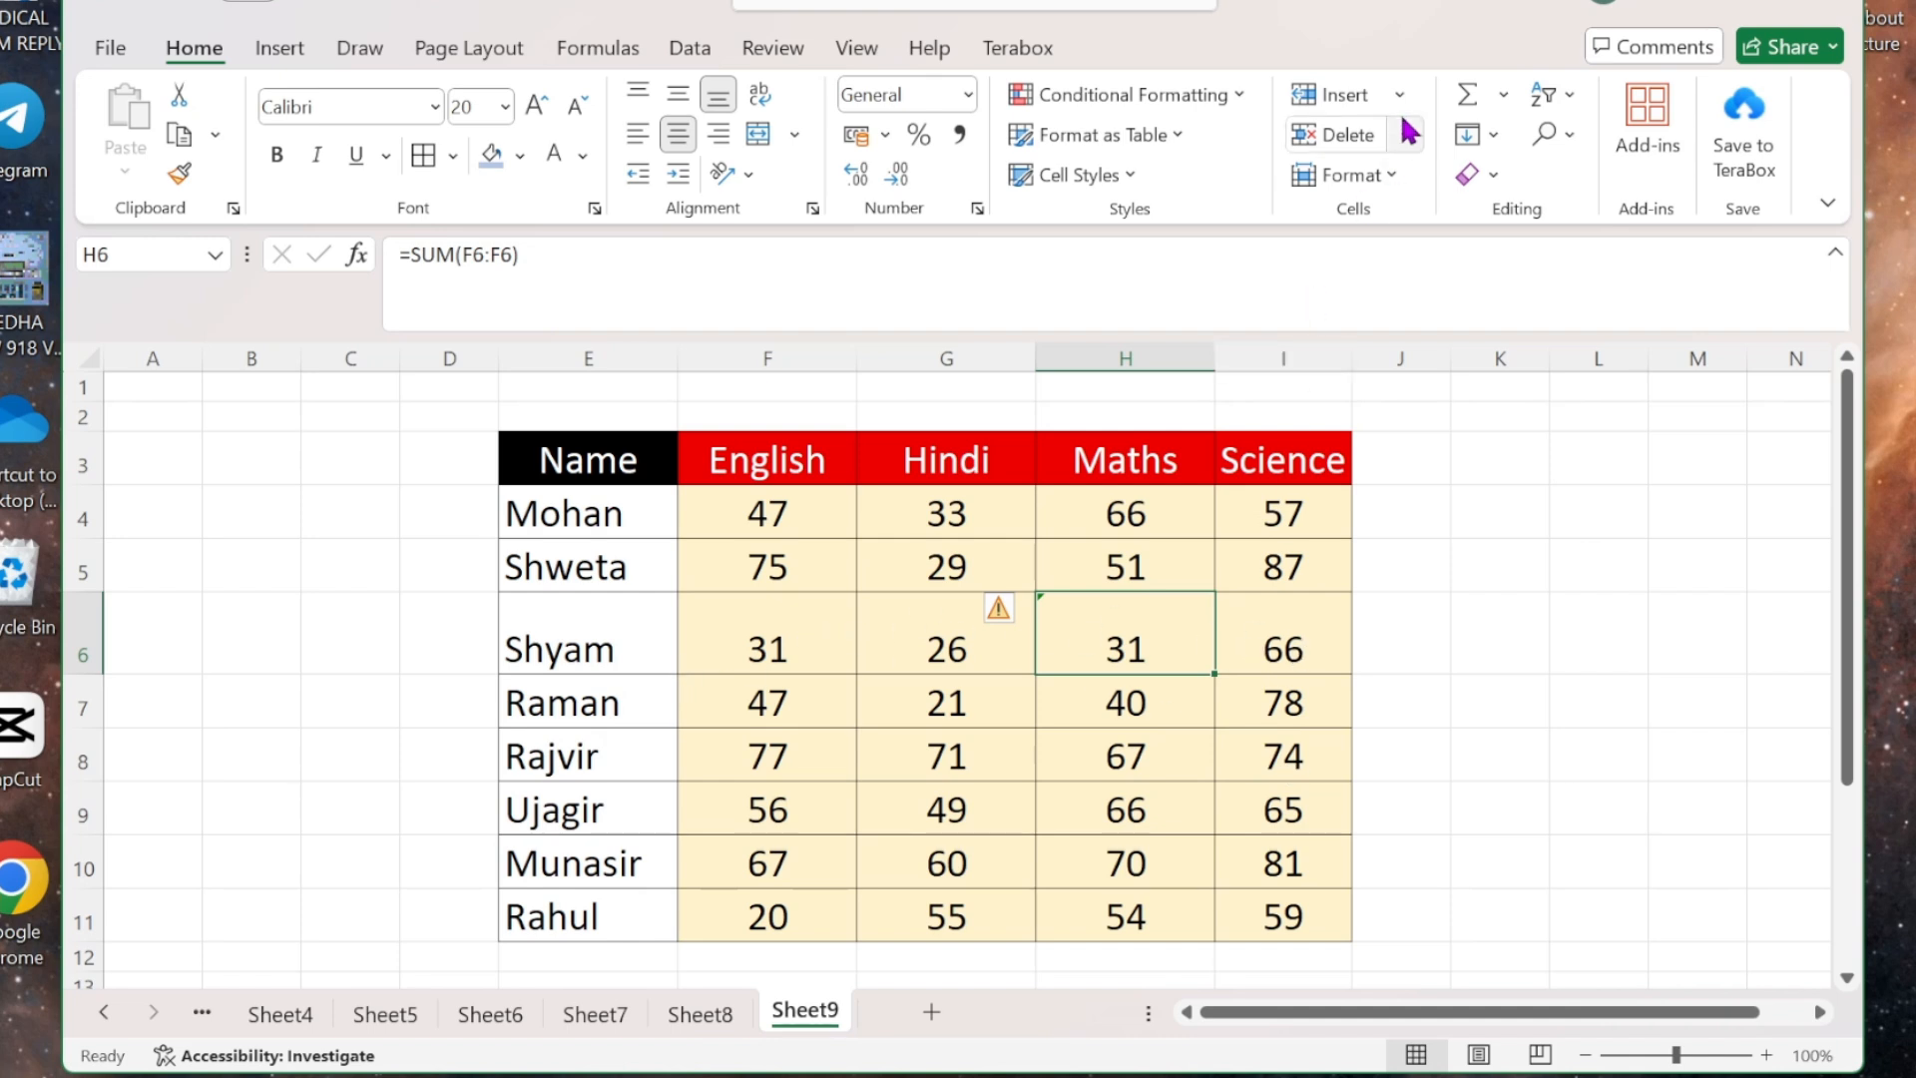
click(1391, 170)
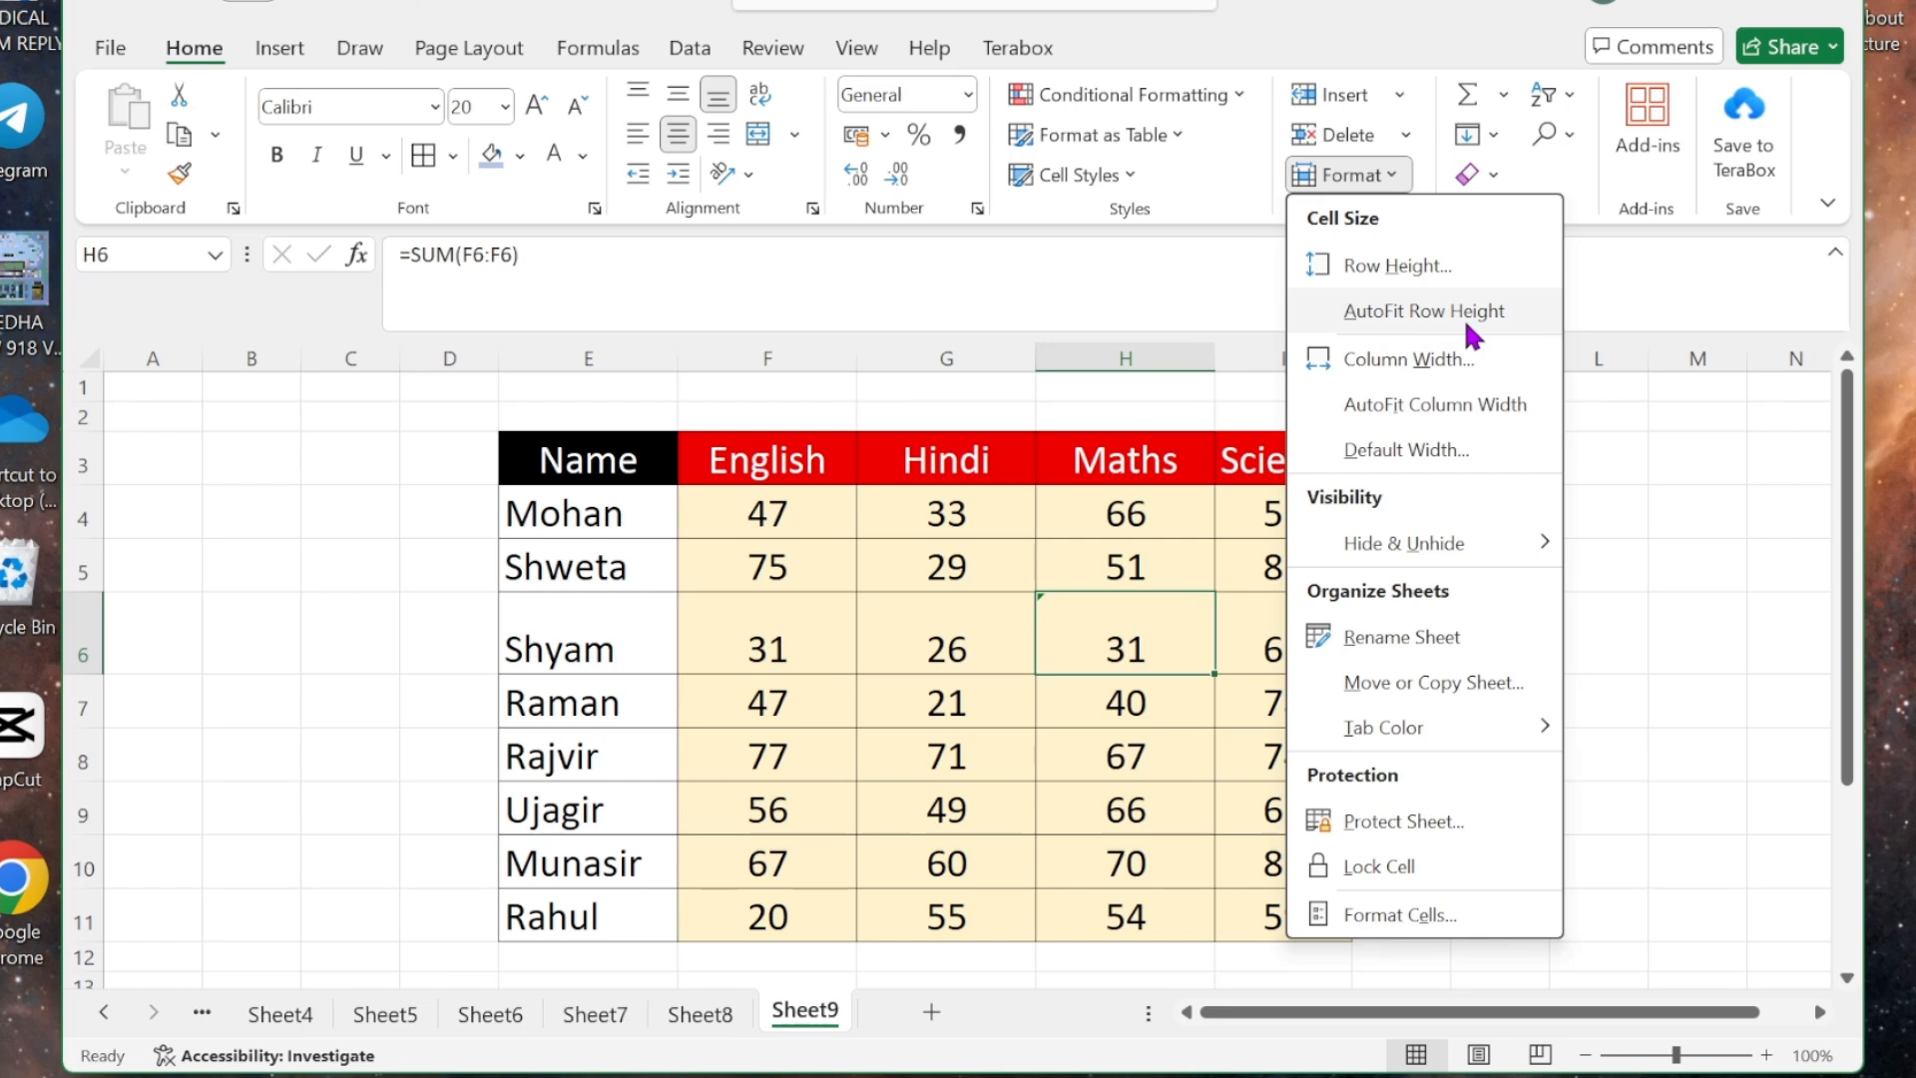
- Apply AutoFit Row Height to row 6 from cell G6 so it matches the other rows
click(1072, 529)
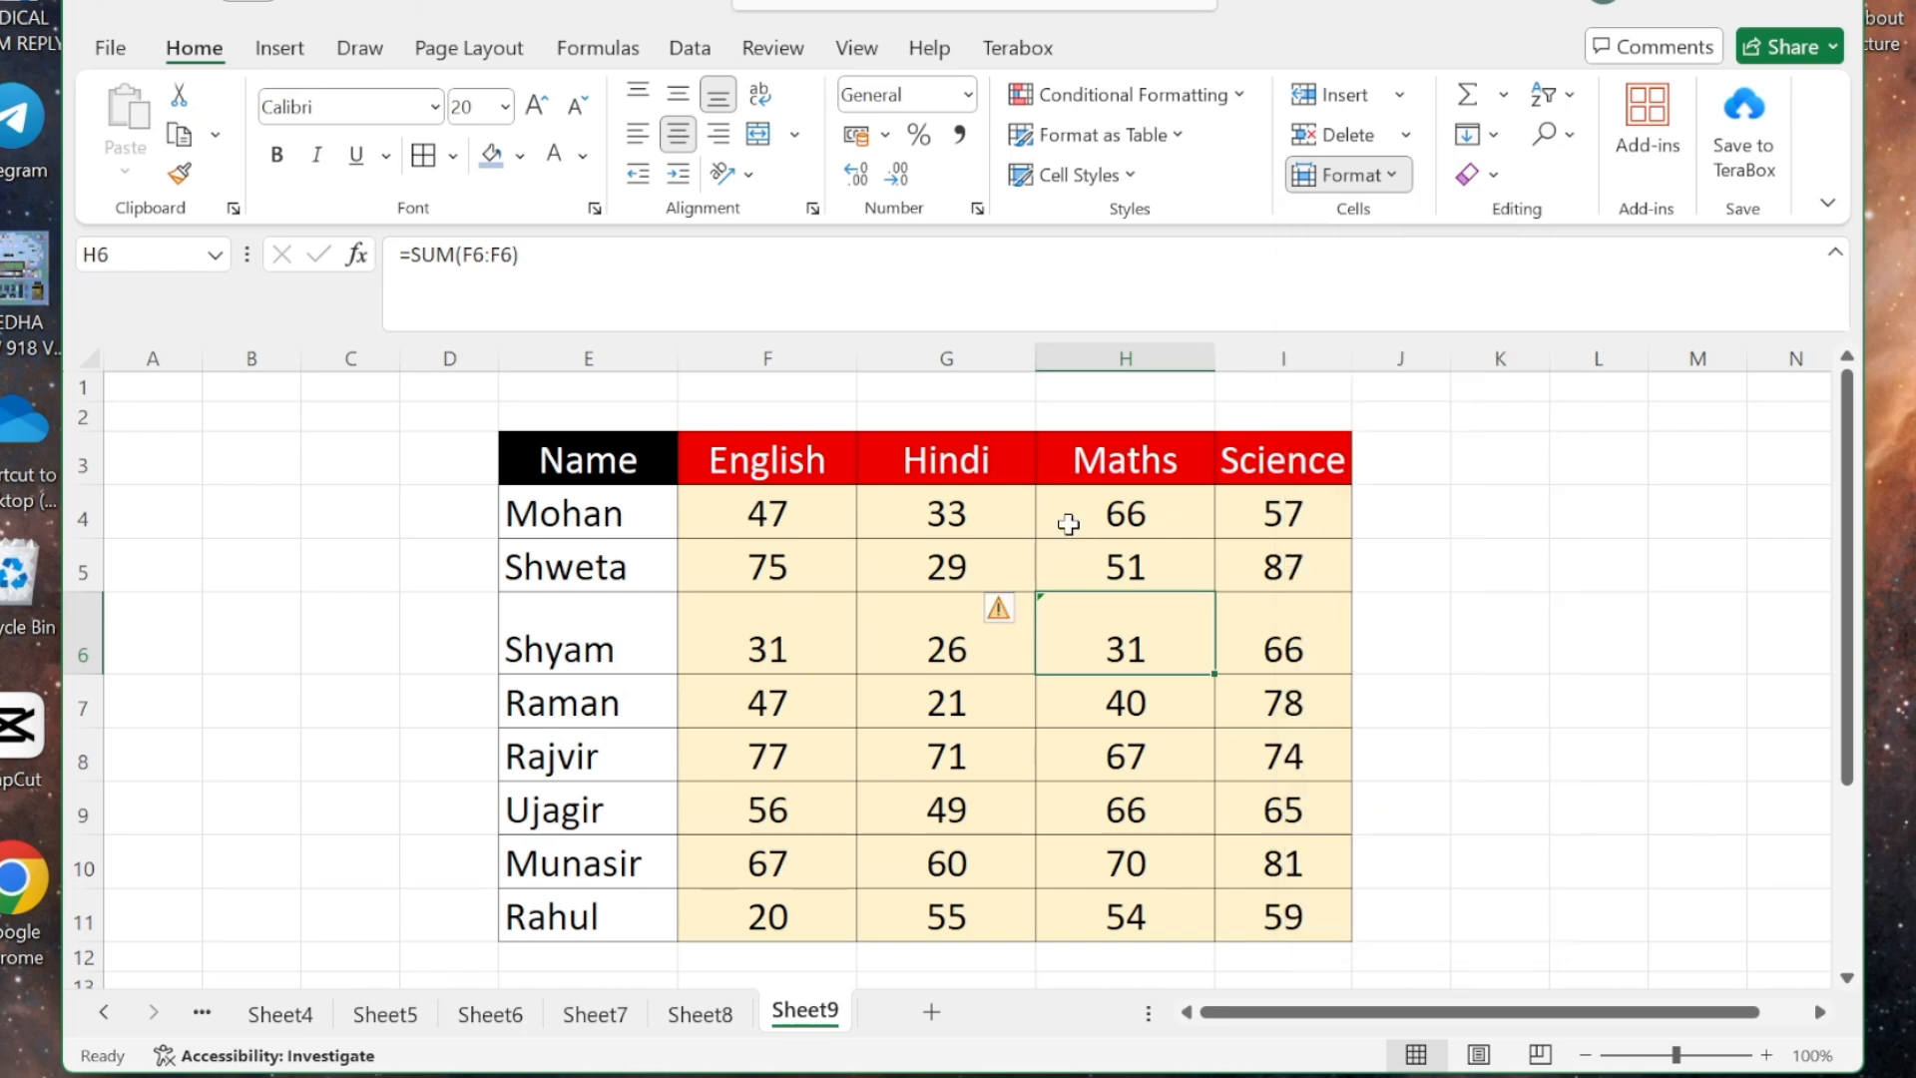
click(507, 647)
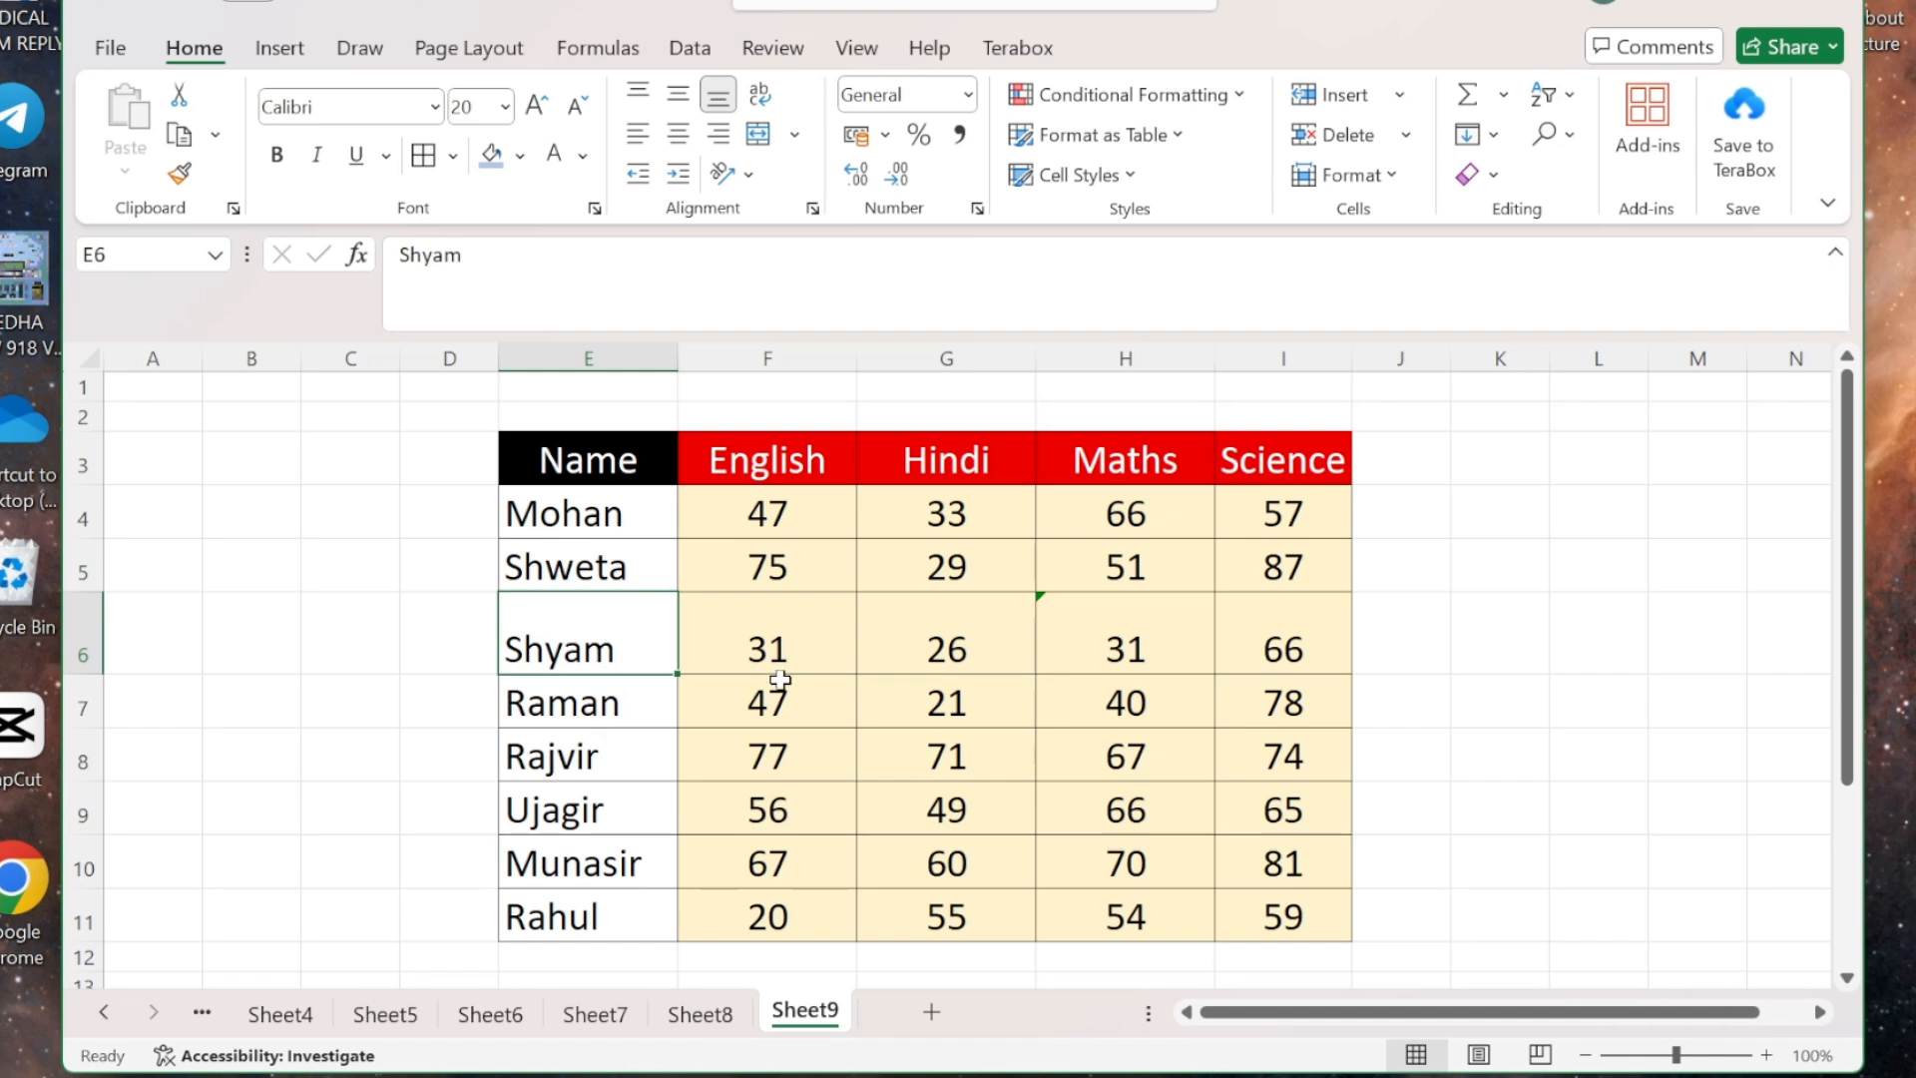
click(1072, 624)
click(966, 626)
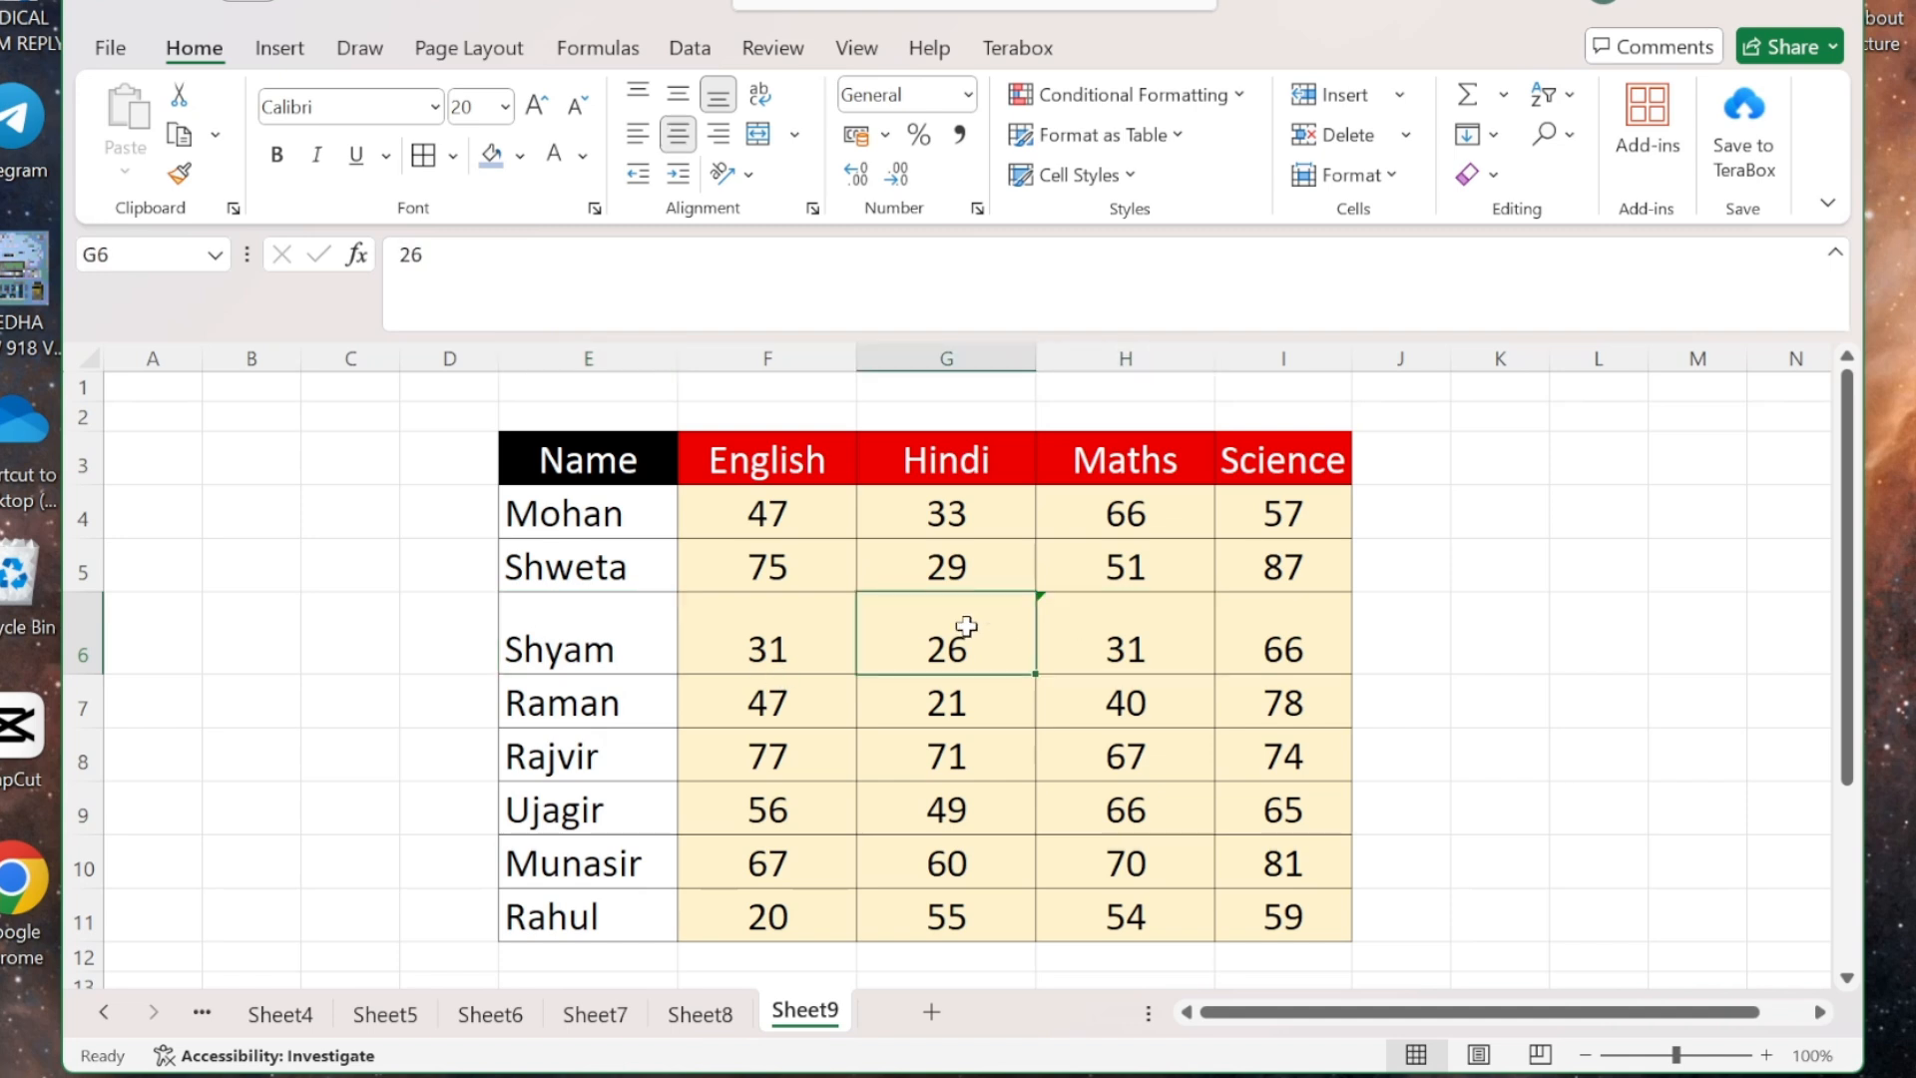
click(1388, 173)
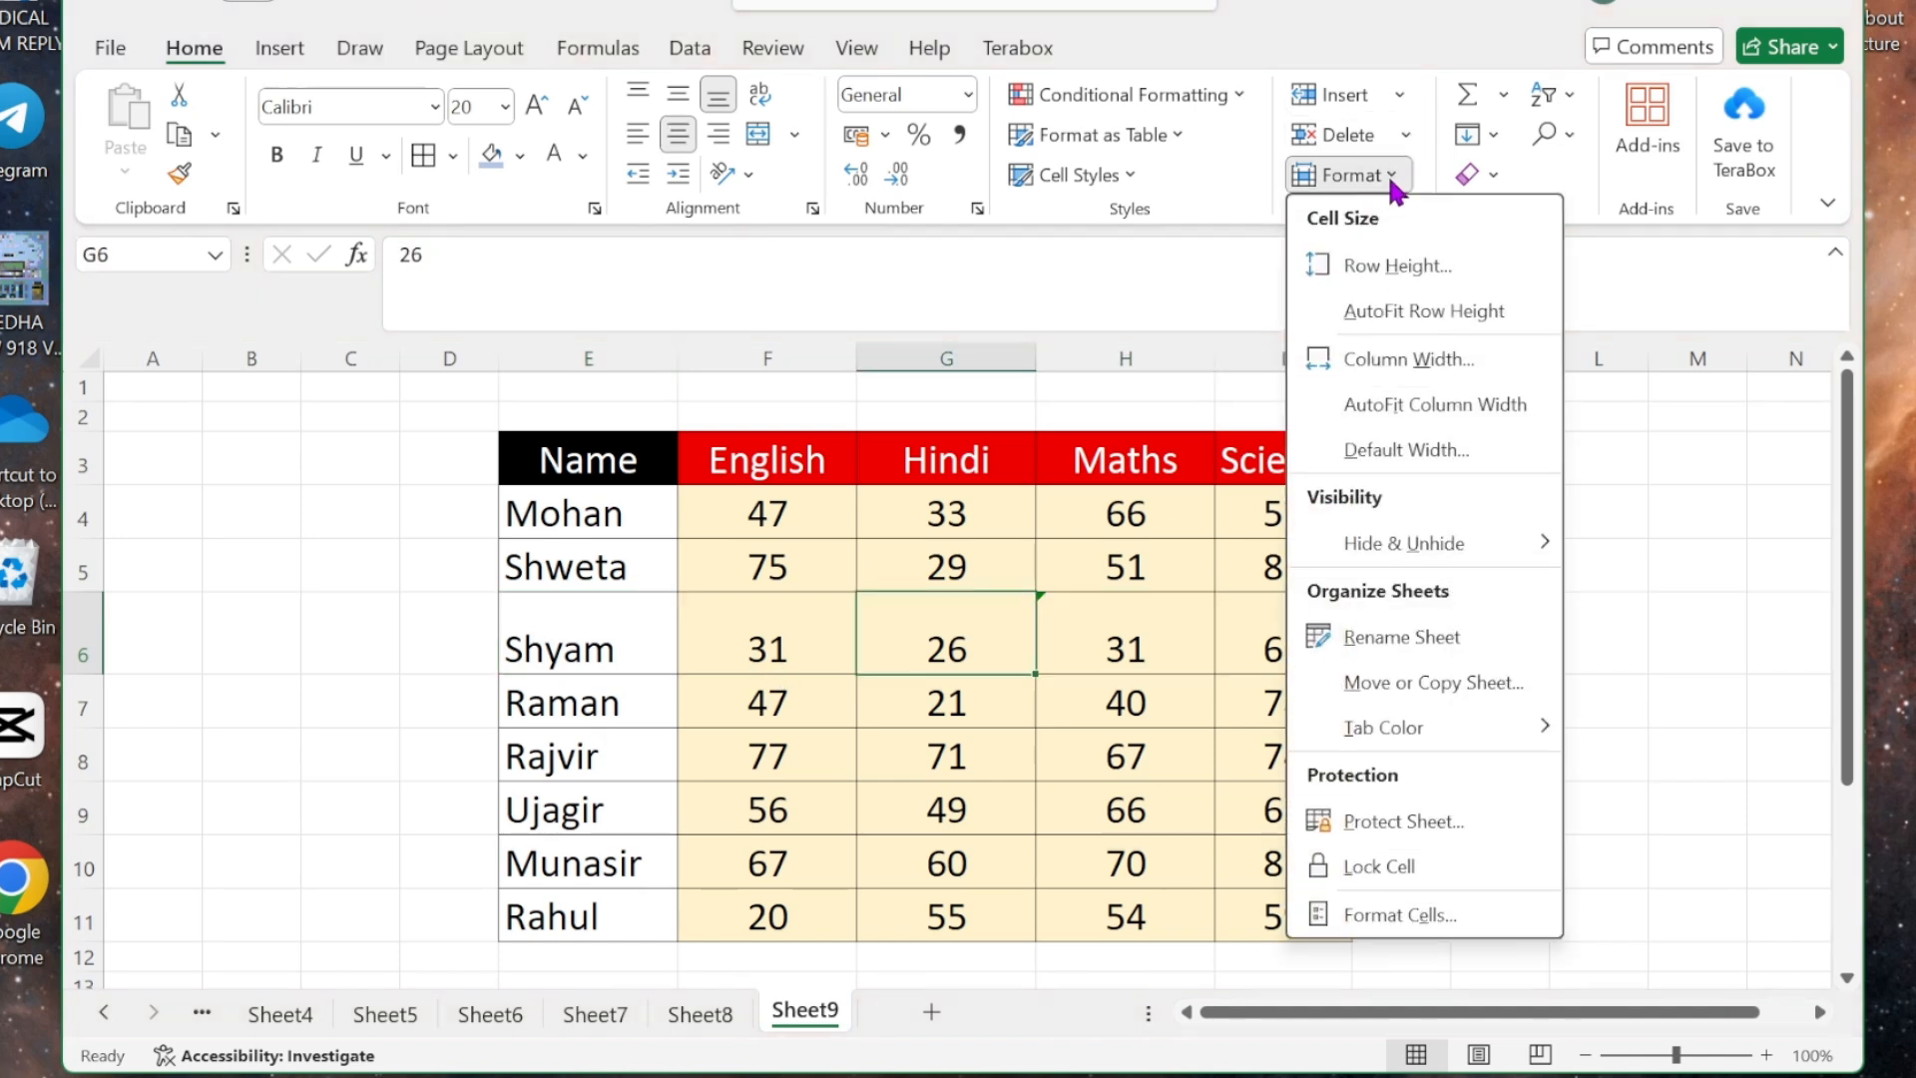
click(1411, 318)
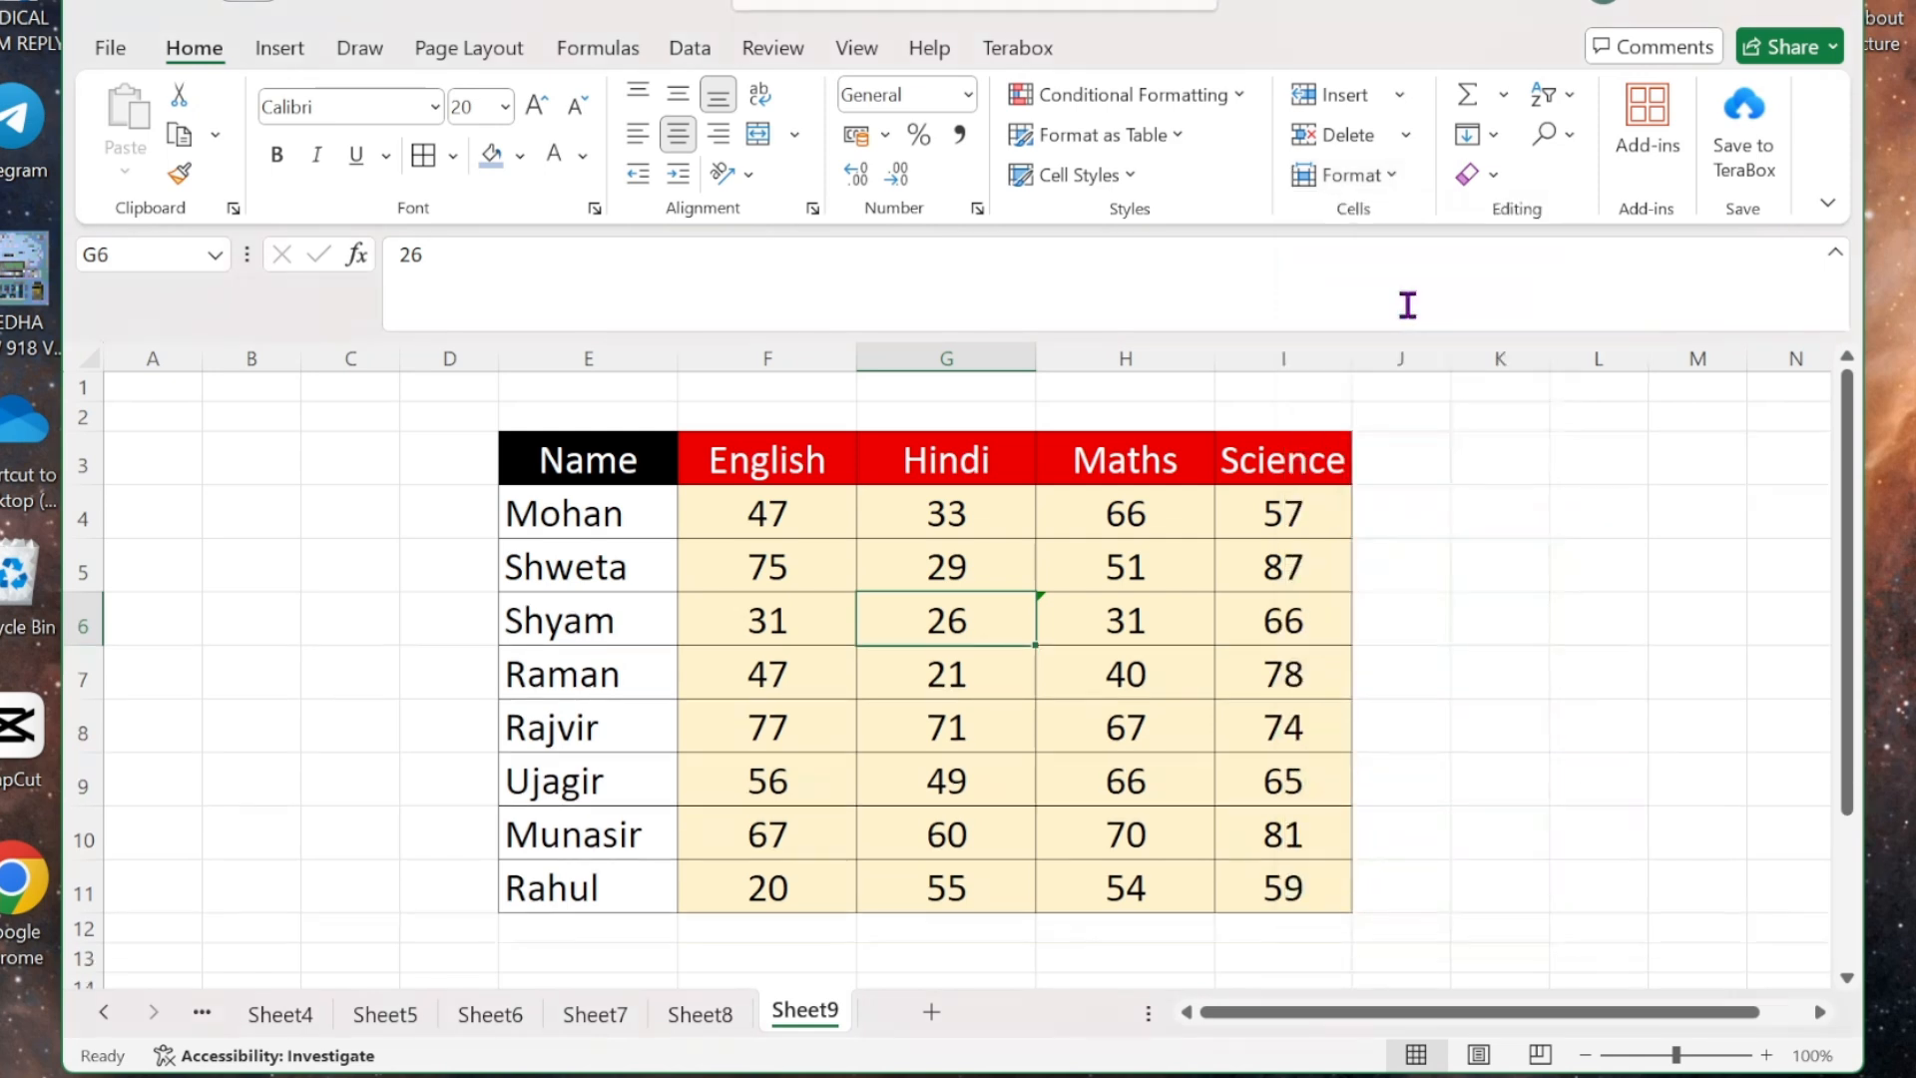
click(1128, 615)
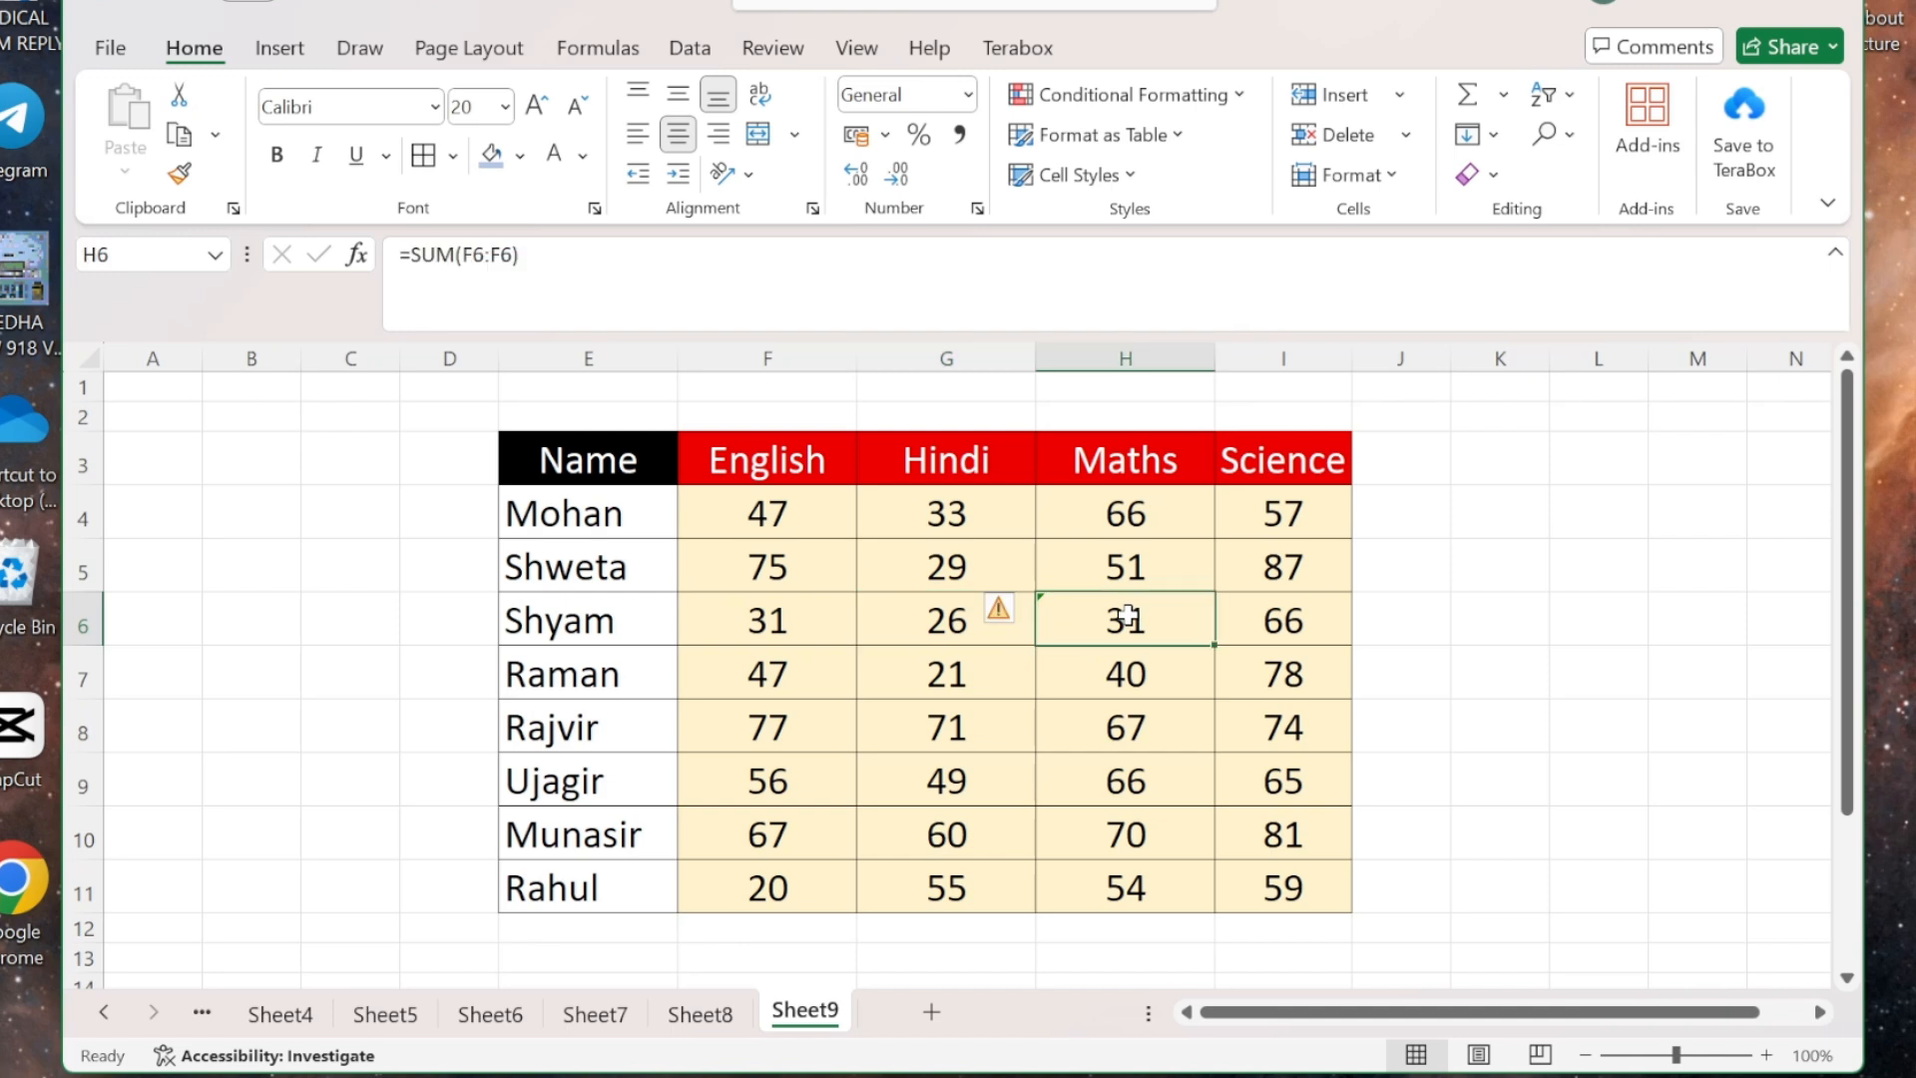
click(1396, 180)
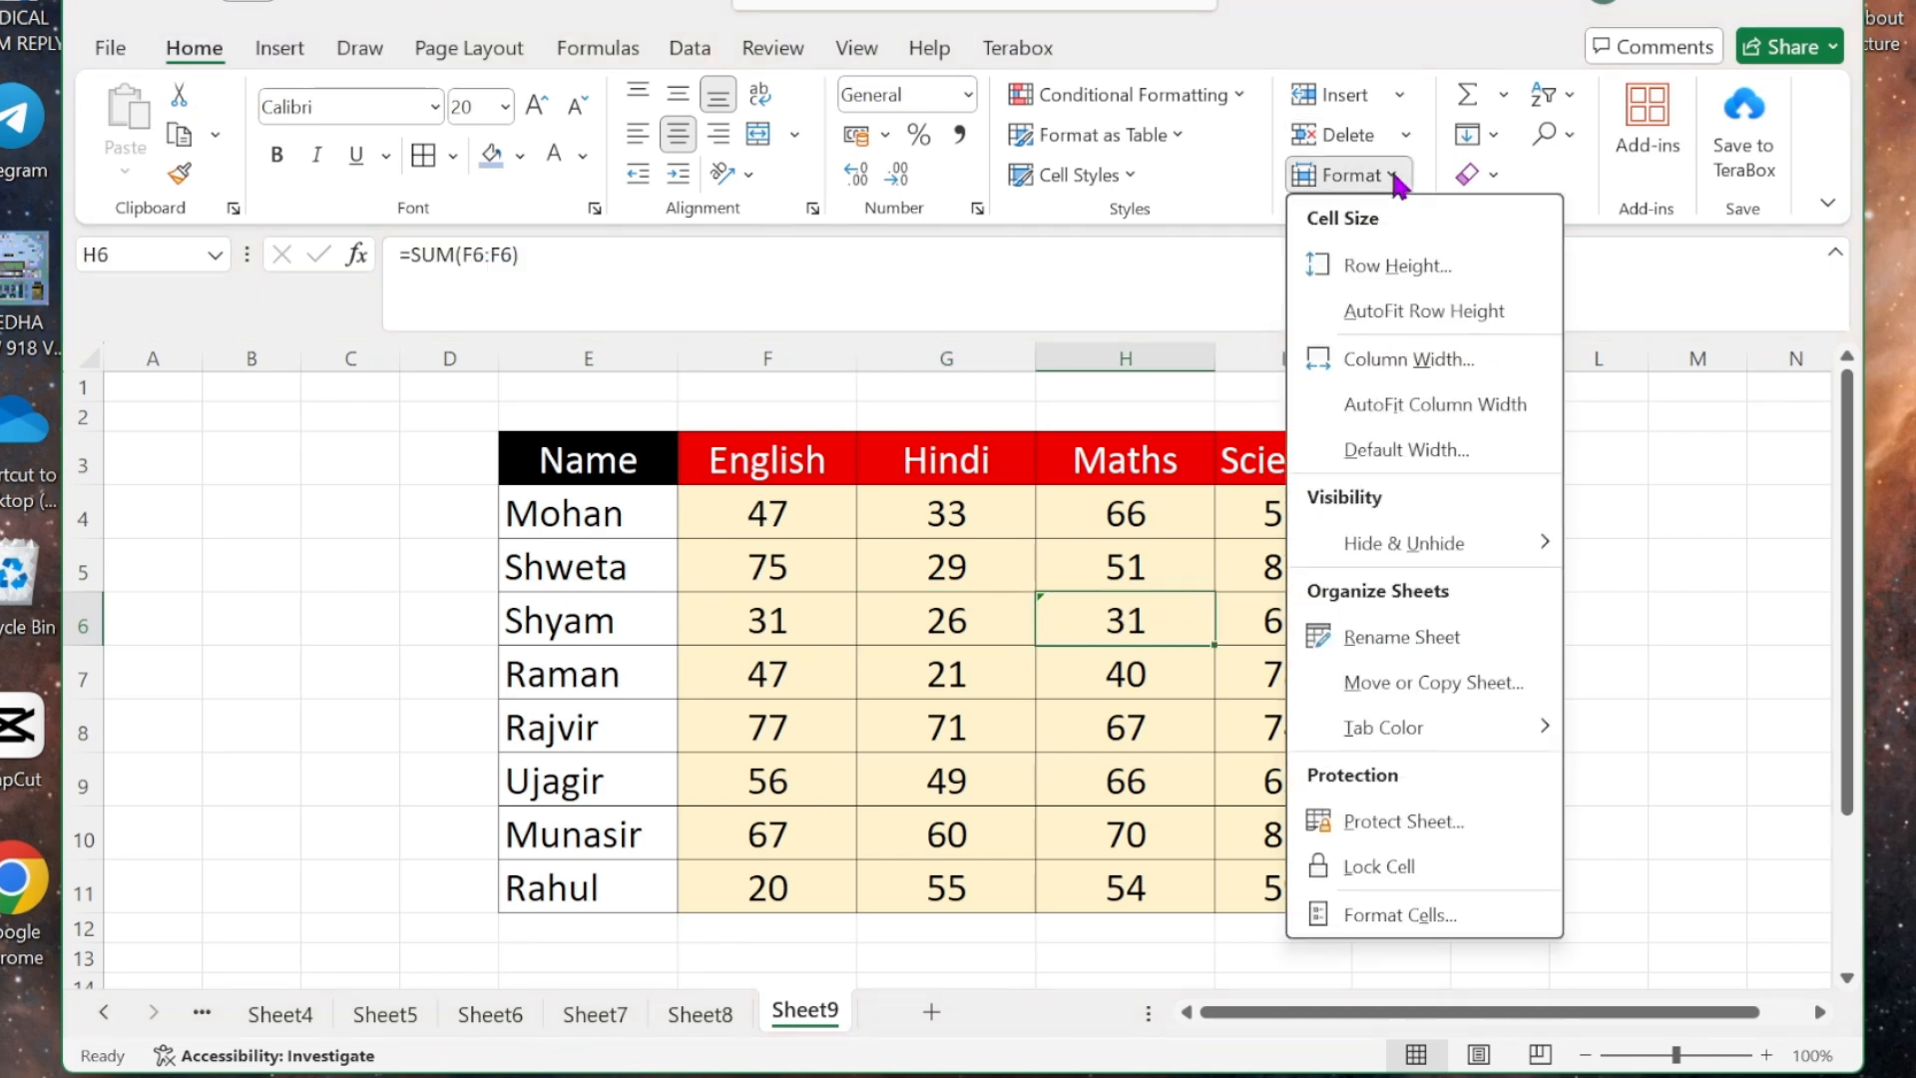
click(1404, 266)
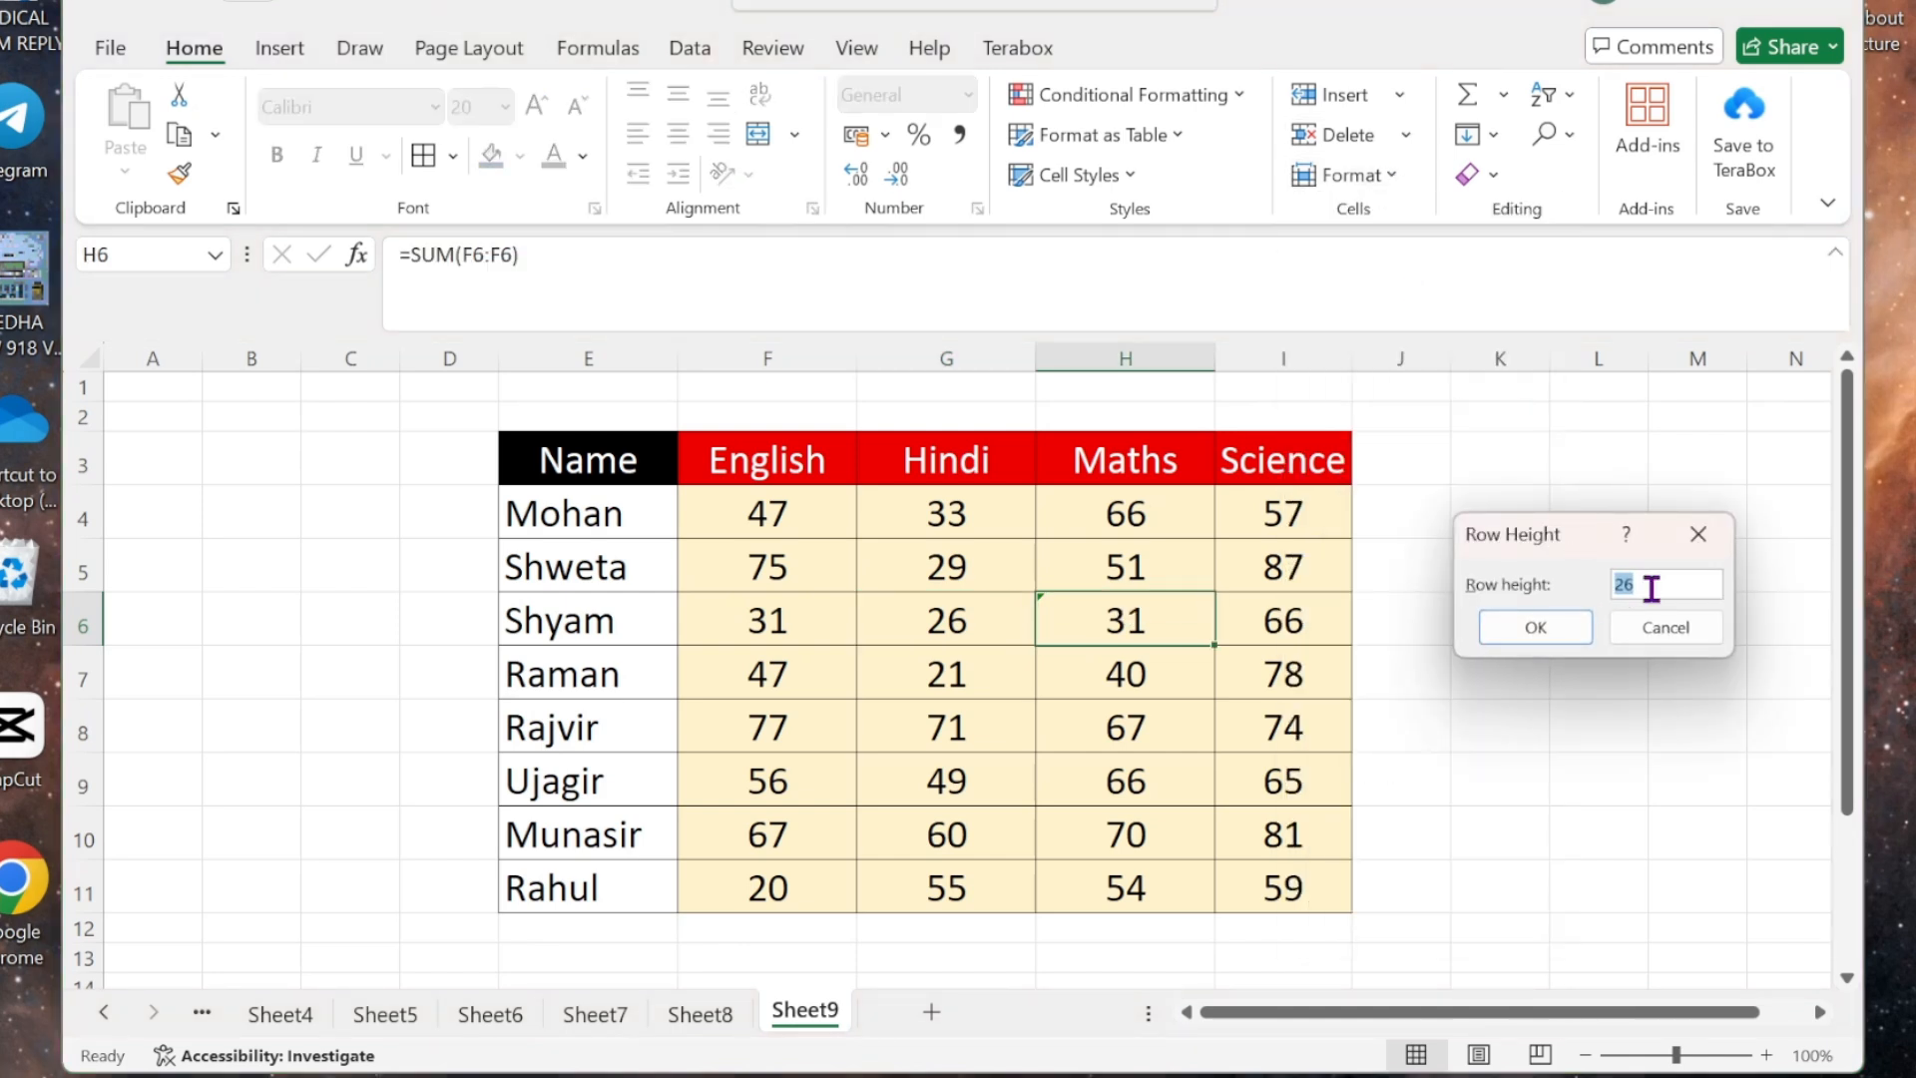
click(1661, 627)
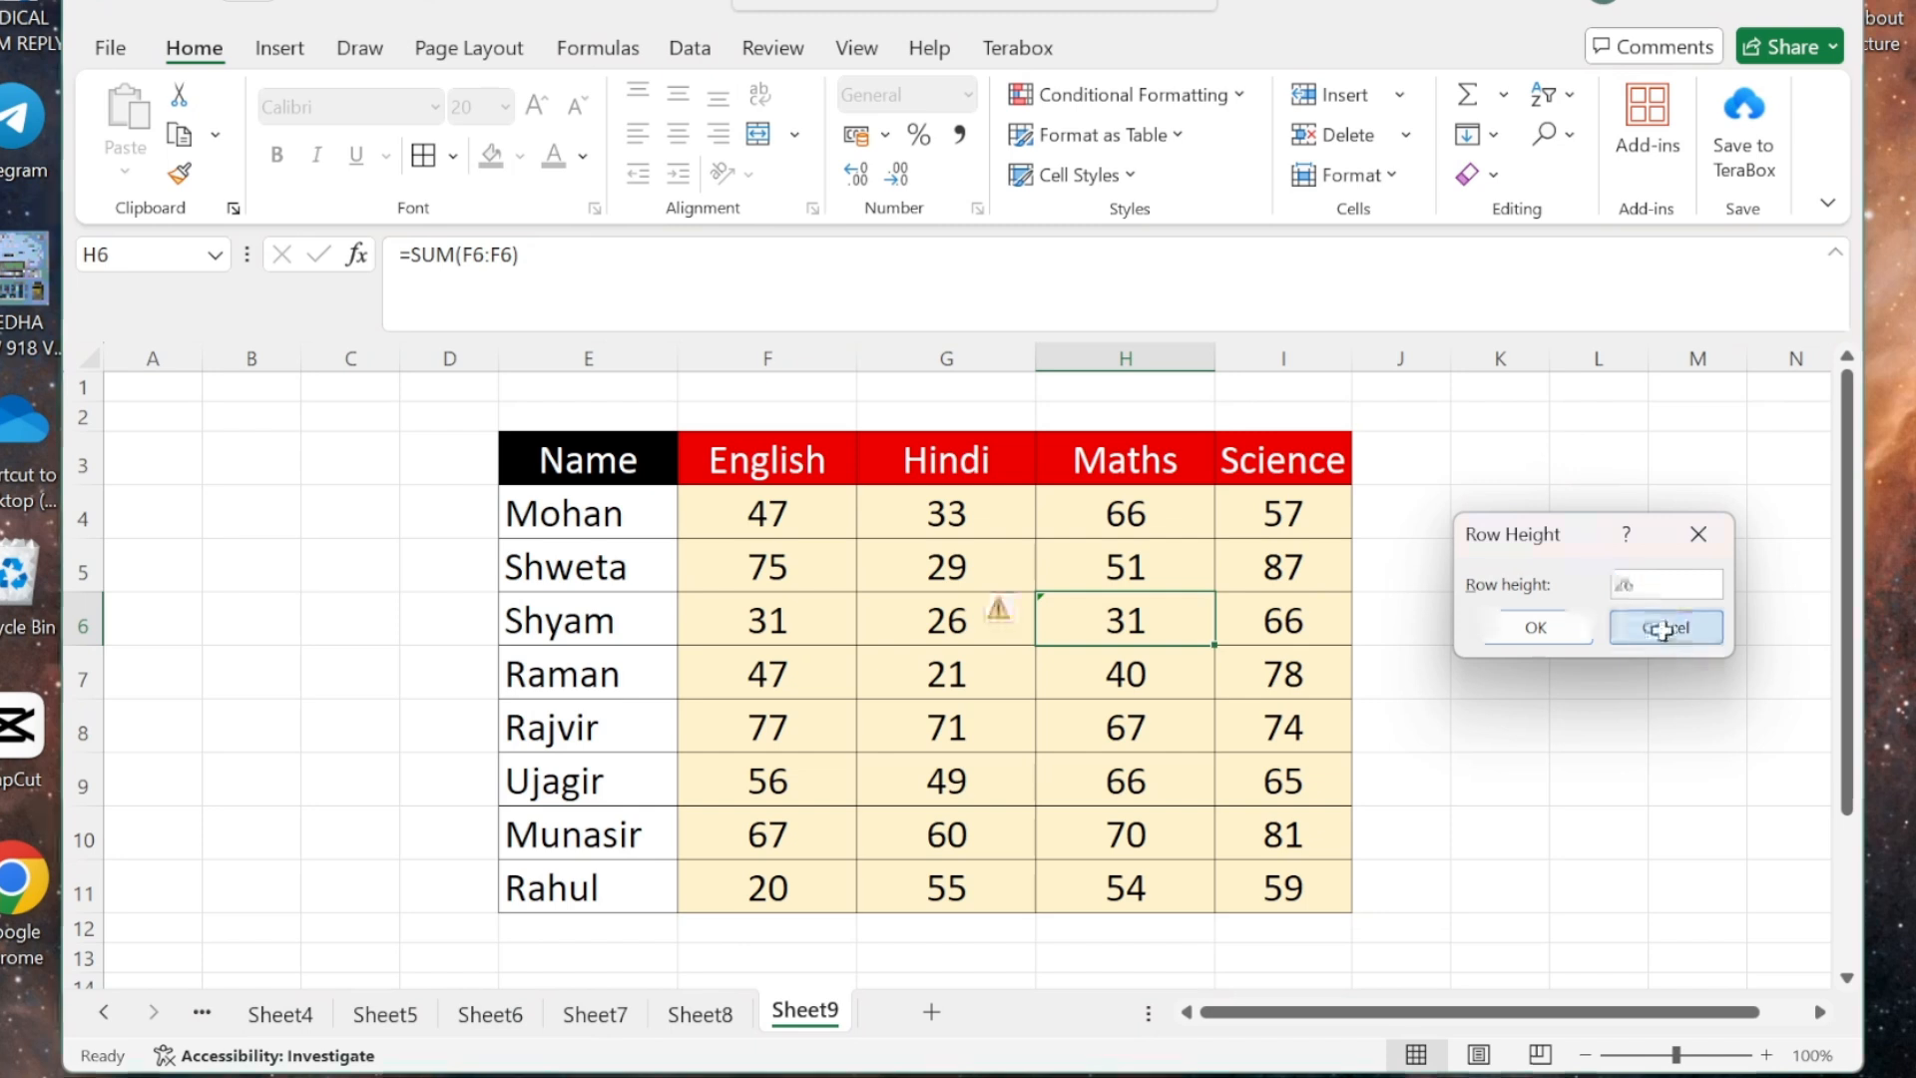
click(925, 629)
click(978, 562)
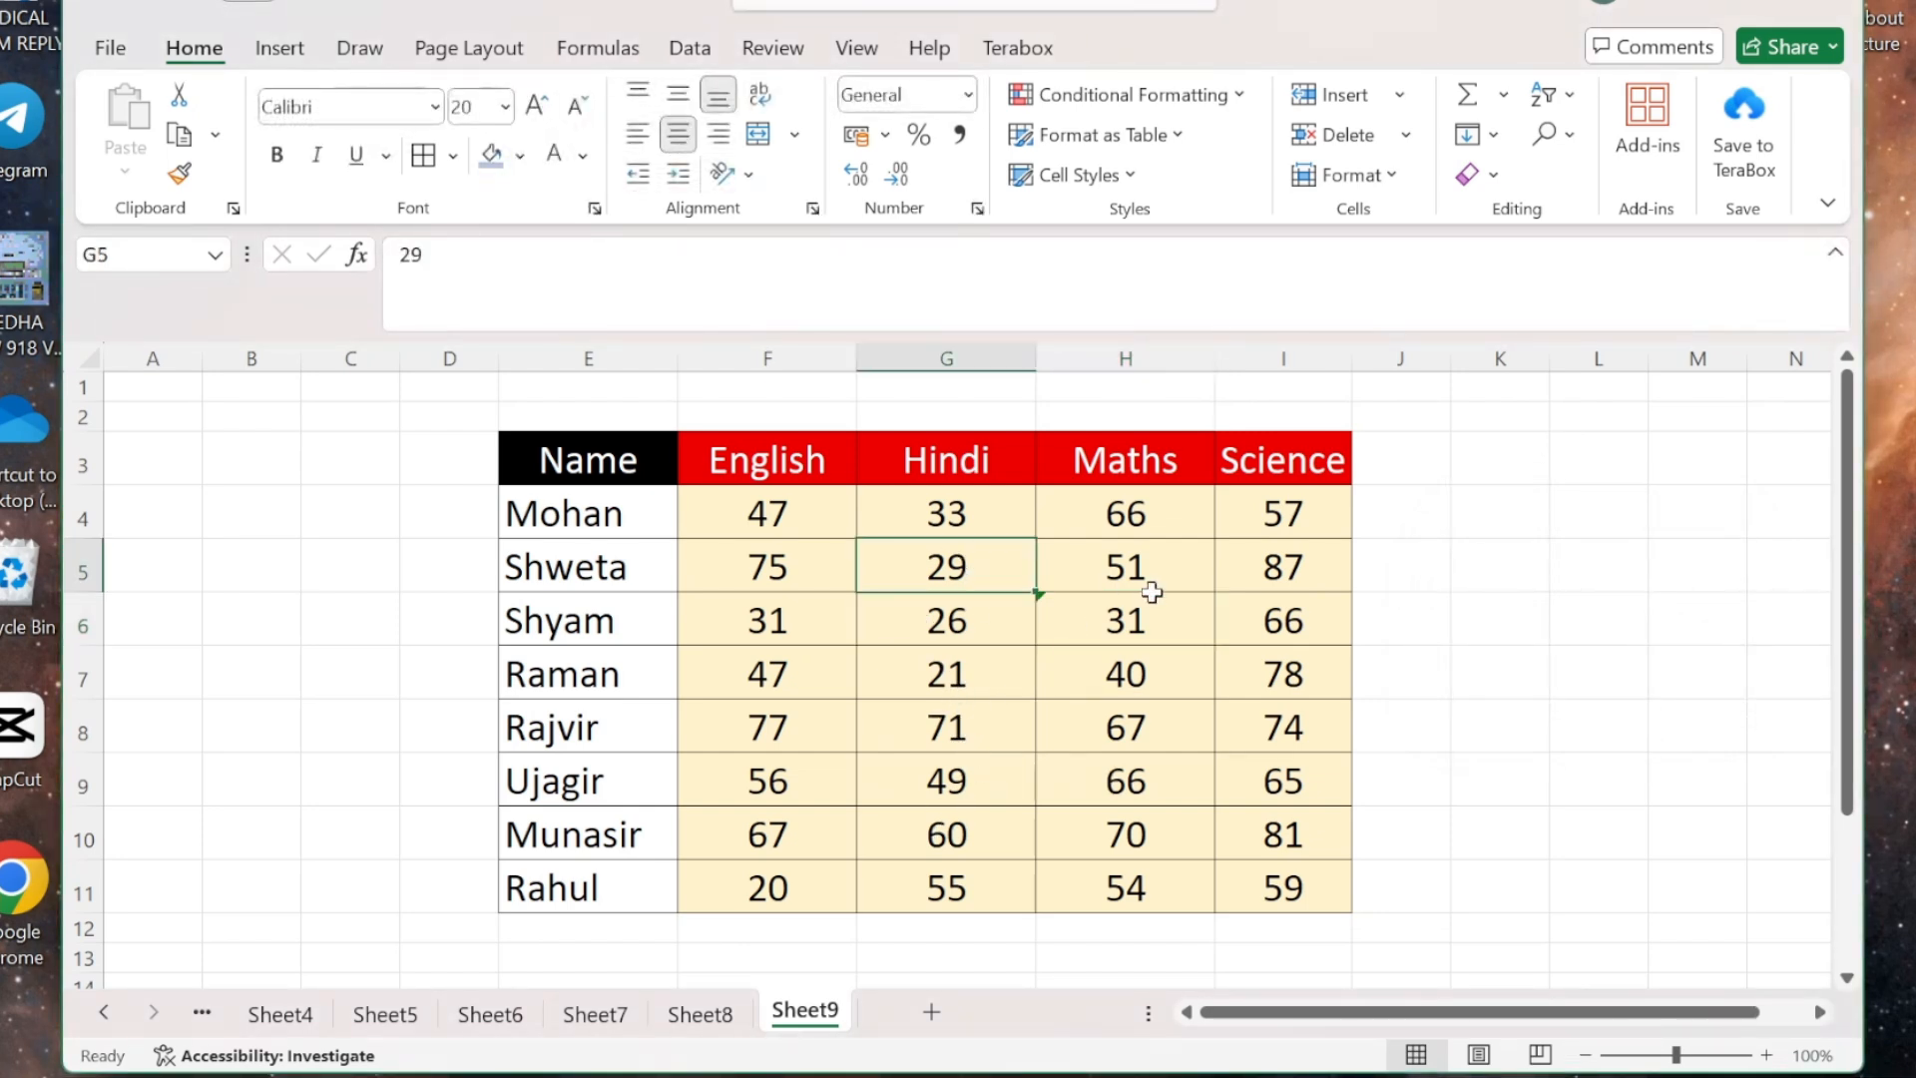
click(1128, 572)
click(1120, 631)
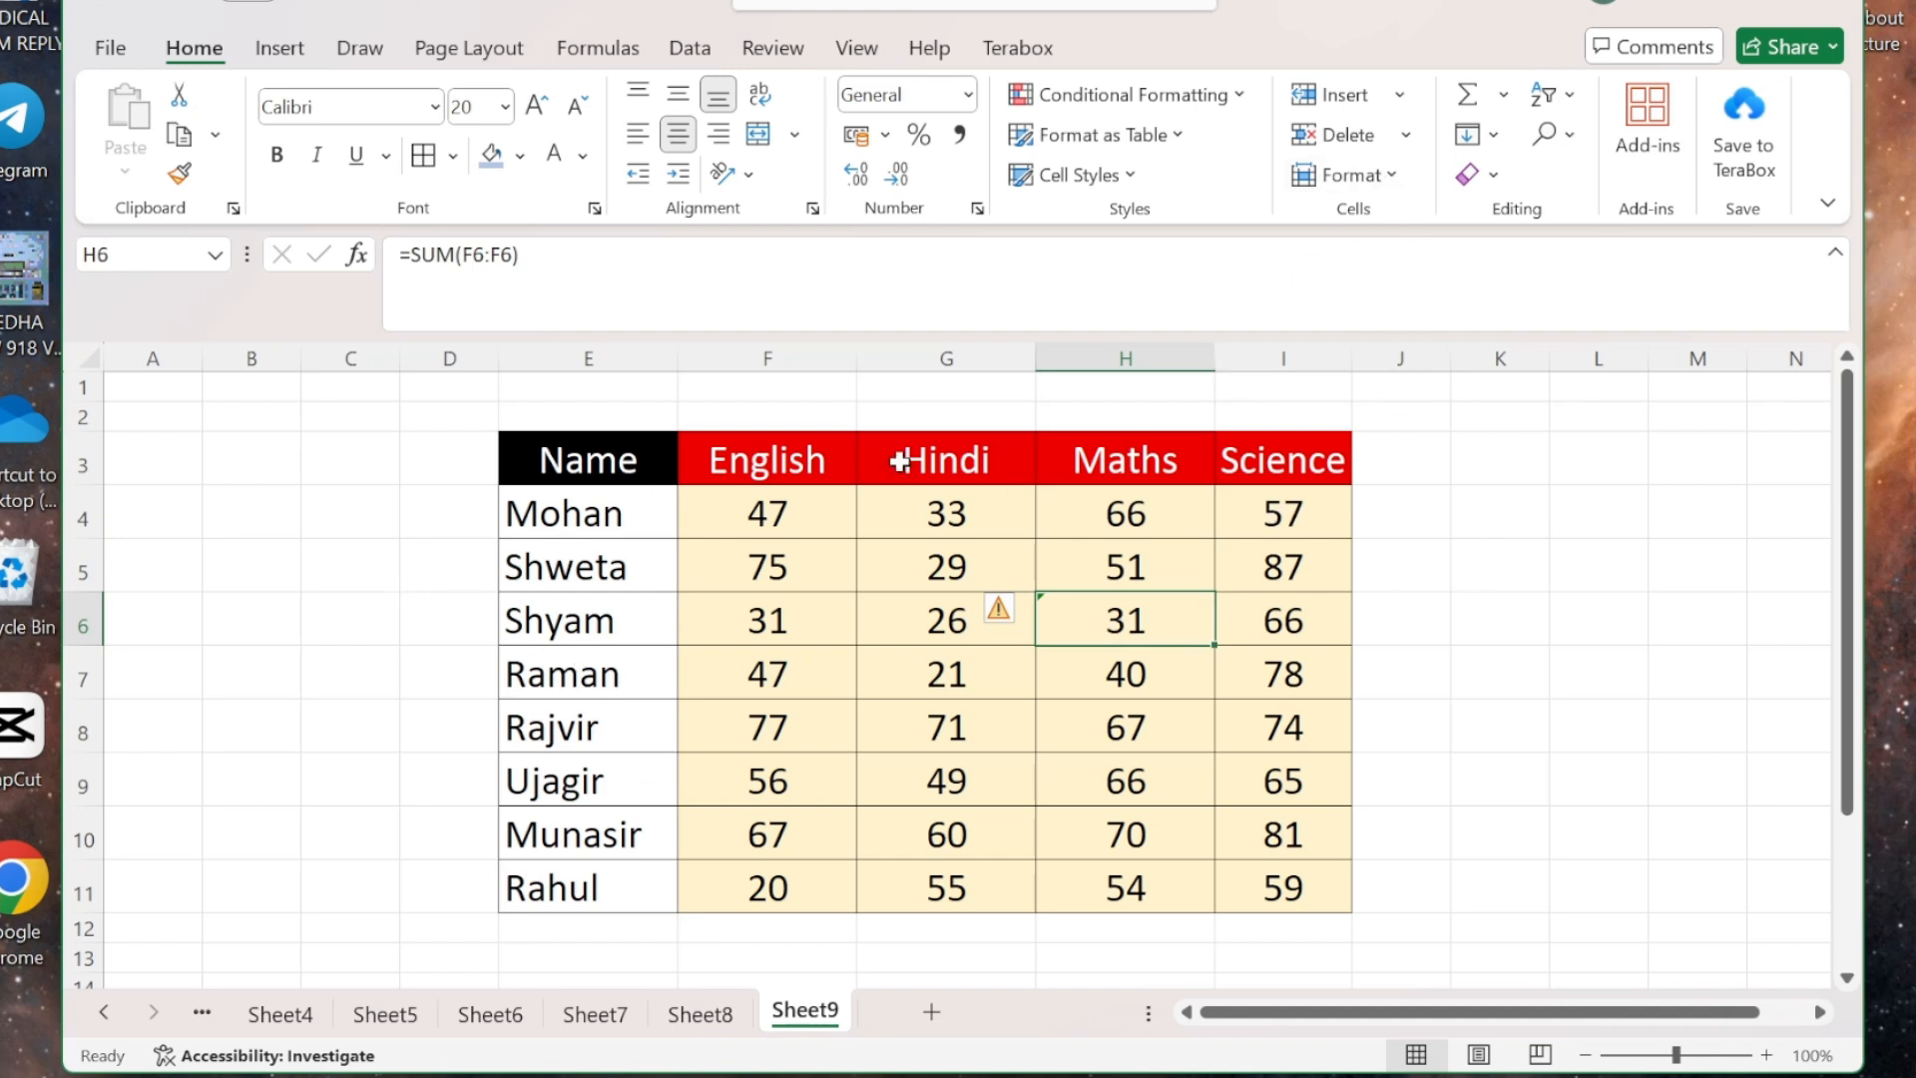
click(1391, 171)
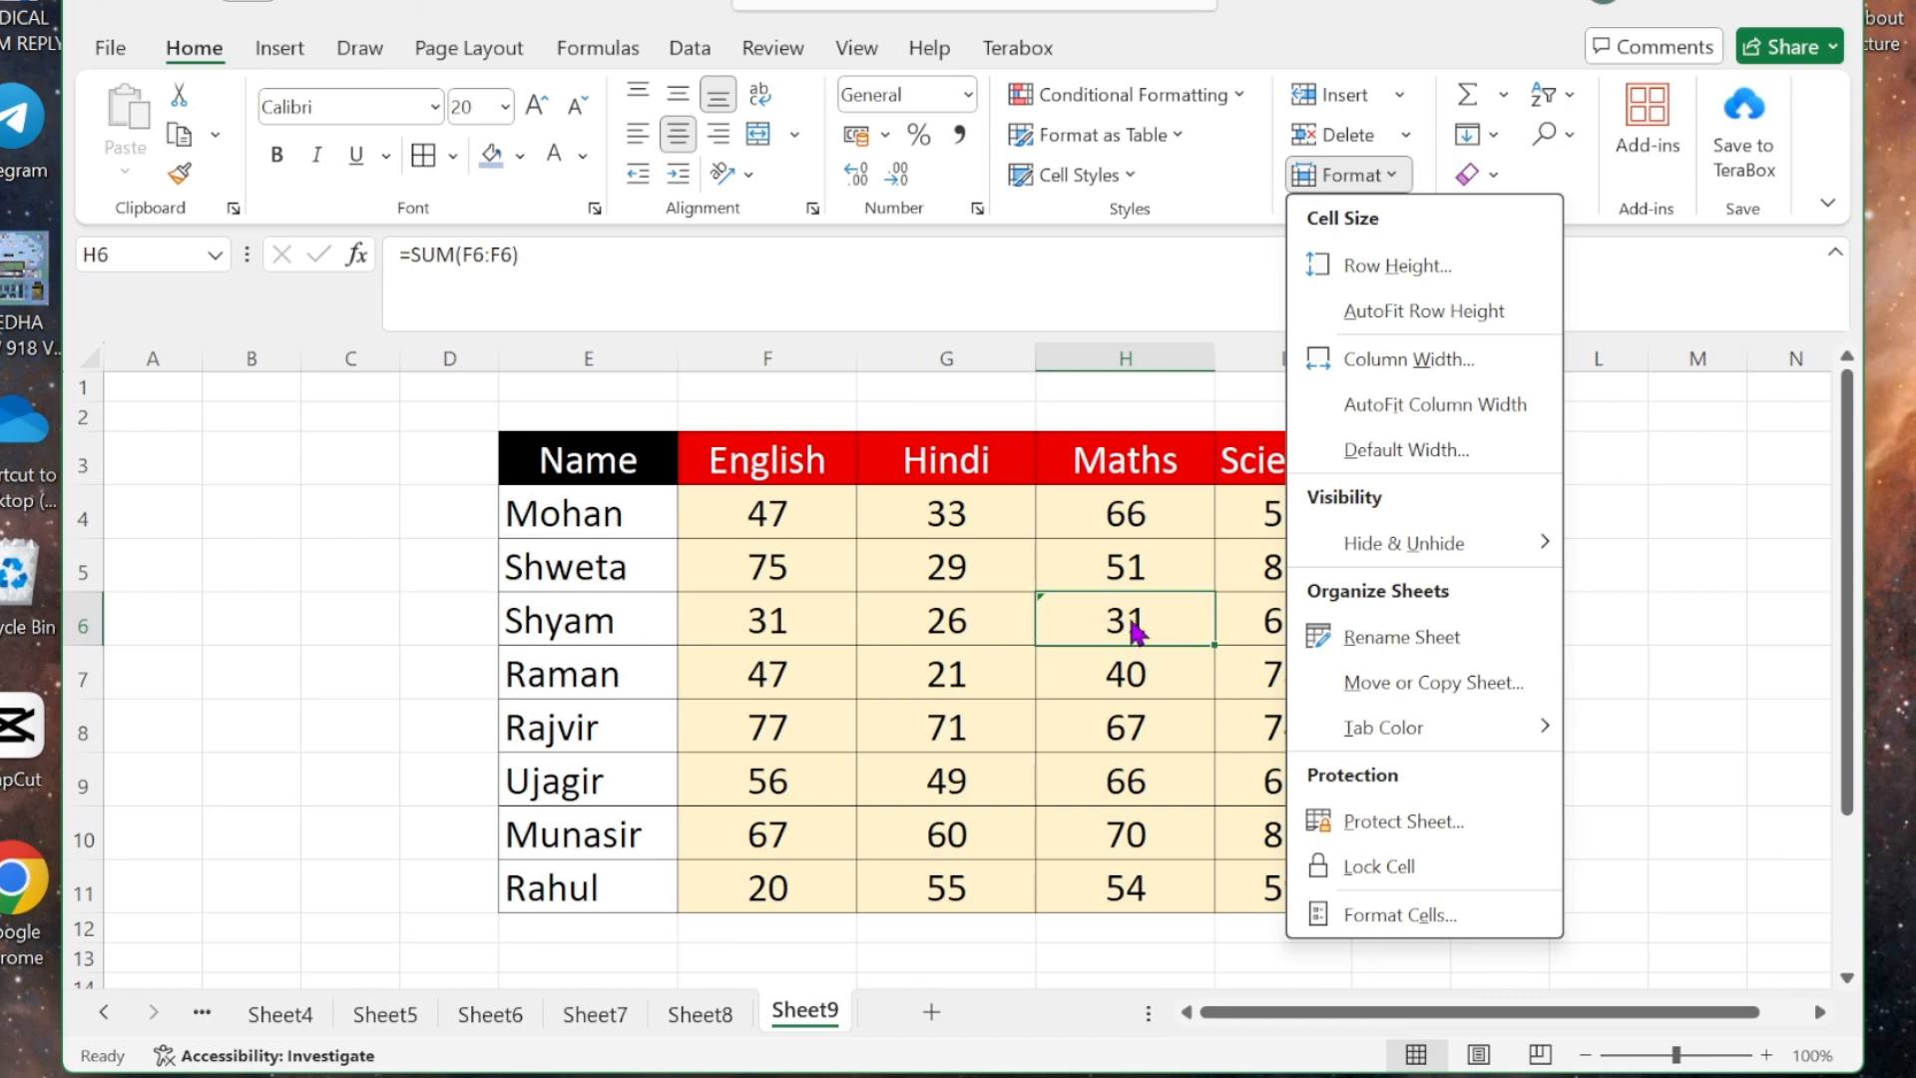
click(1197, 479)
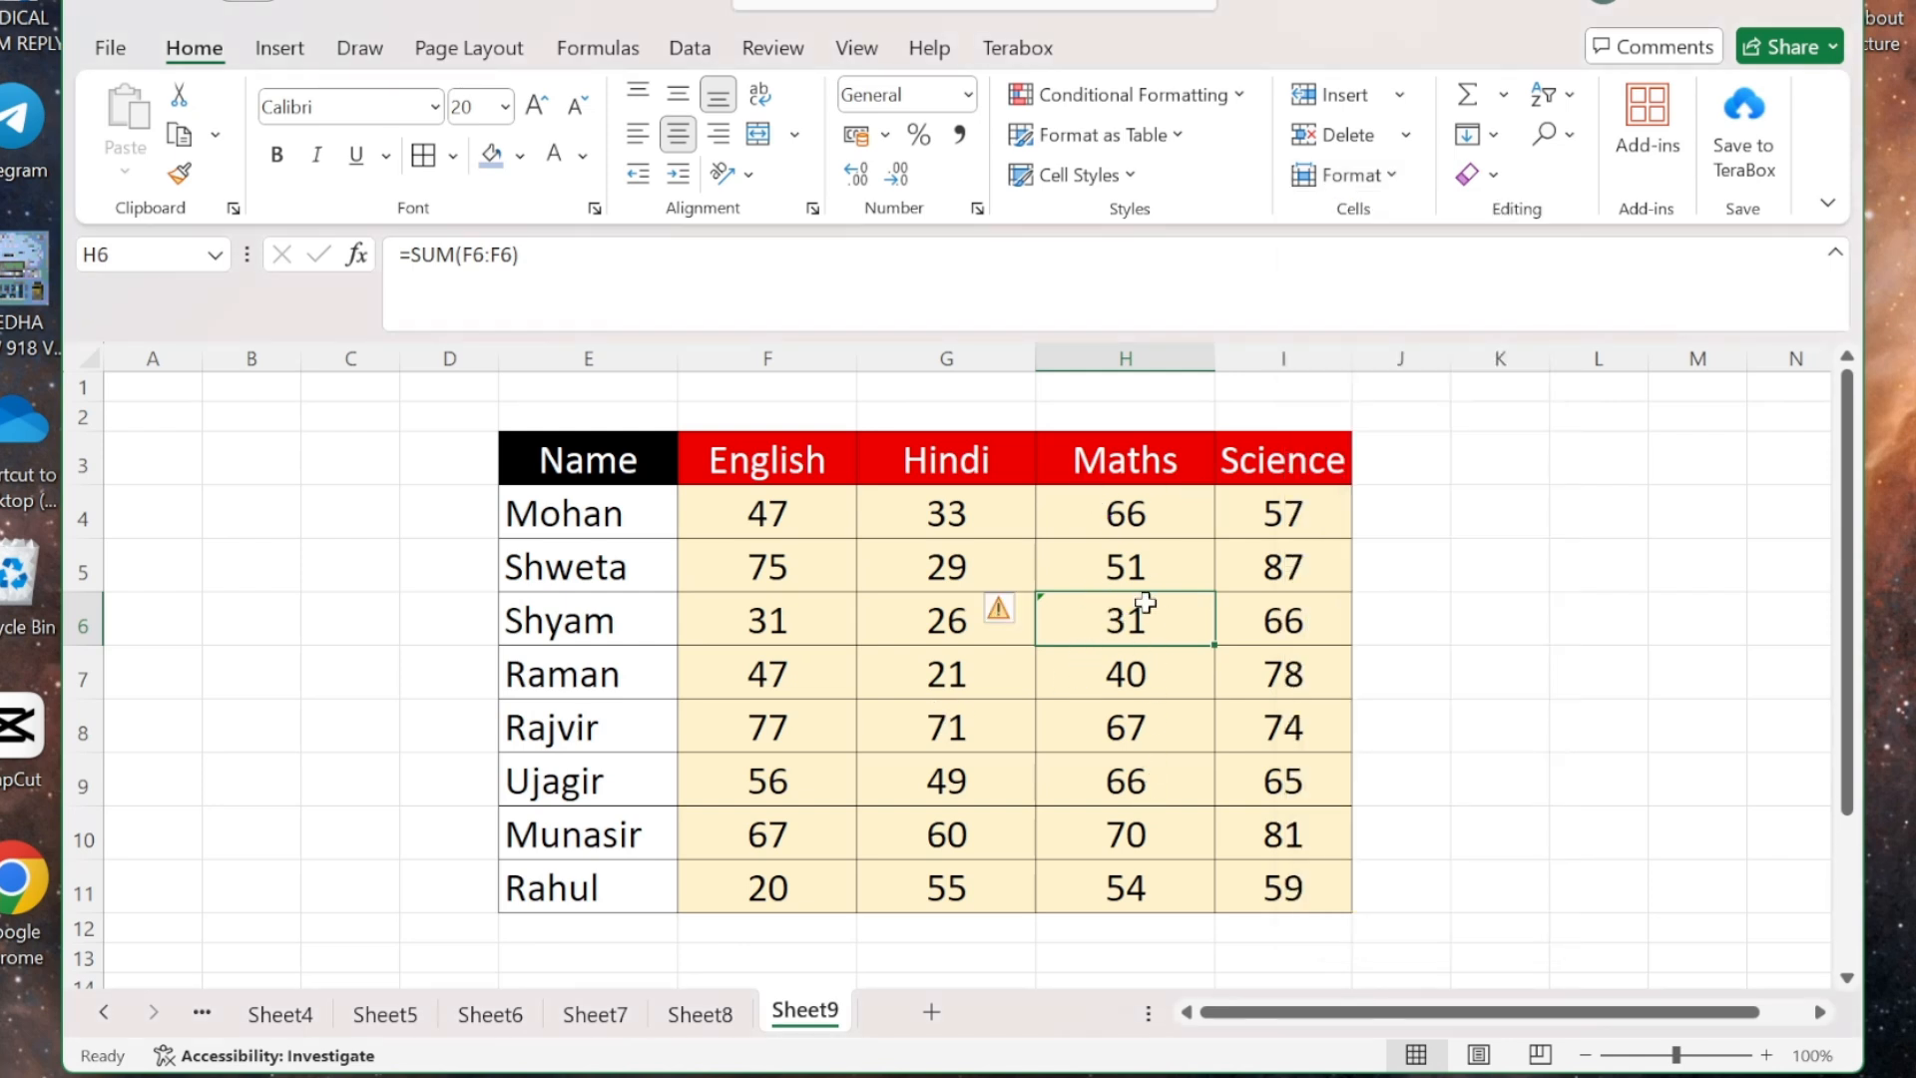
click(1482, 552)
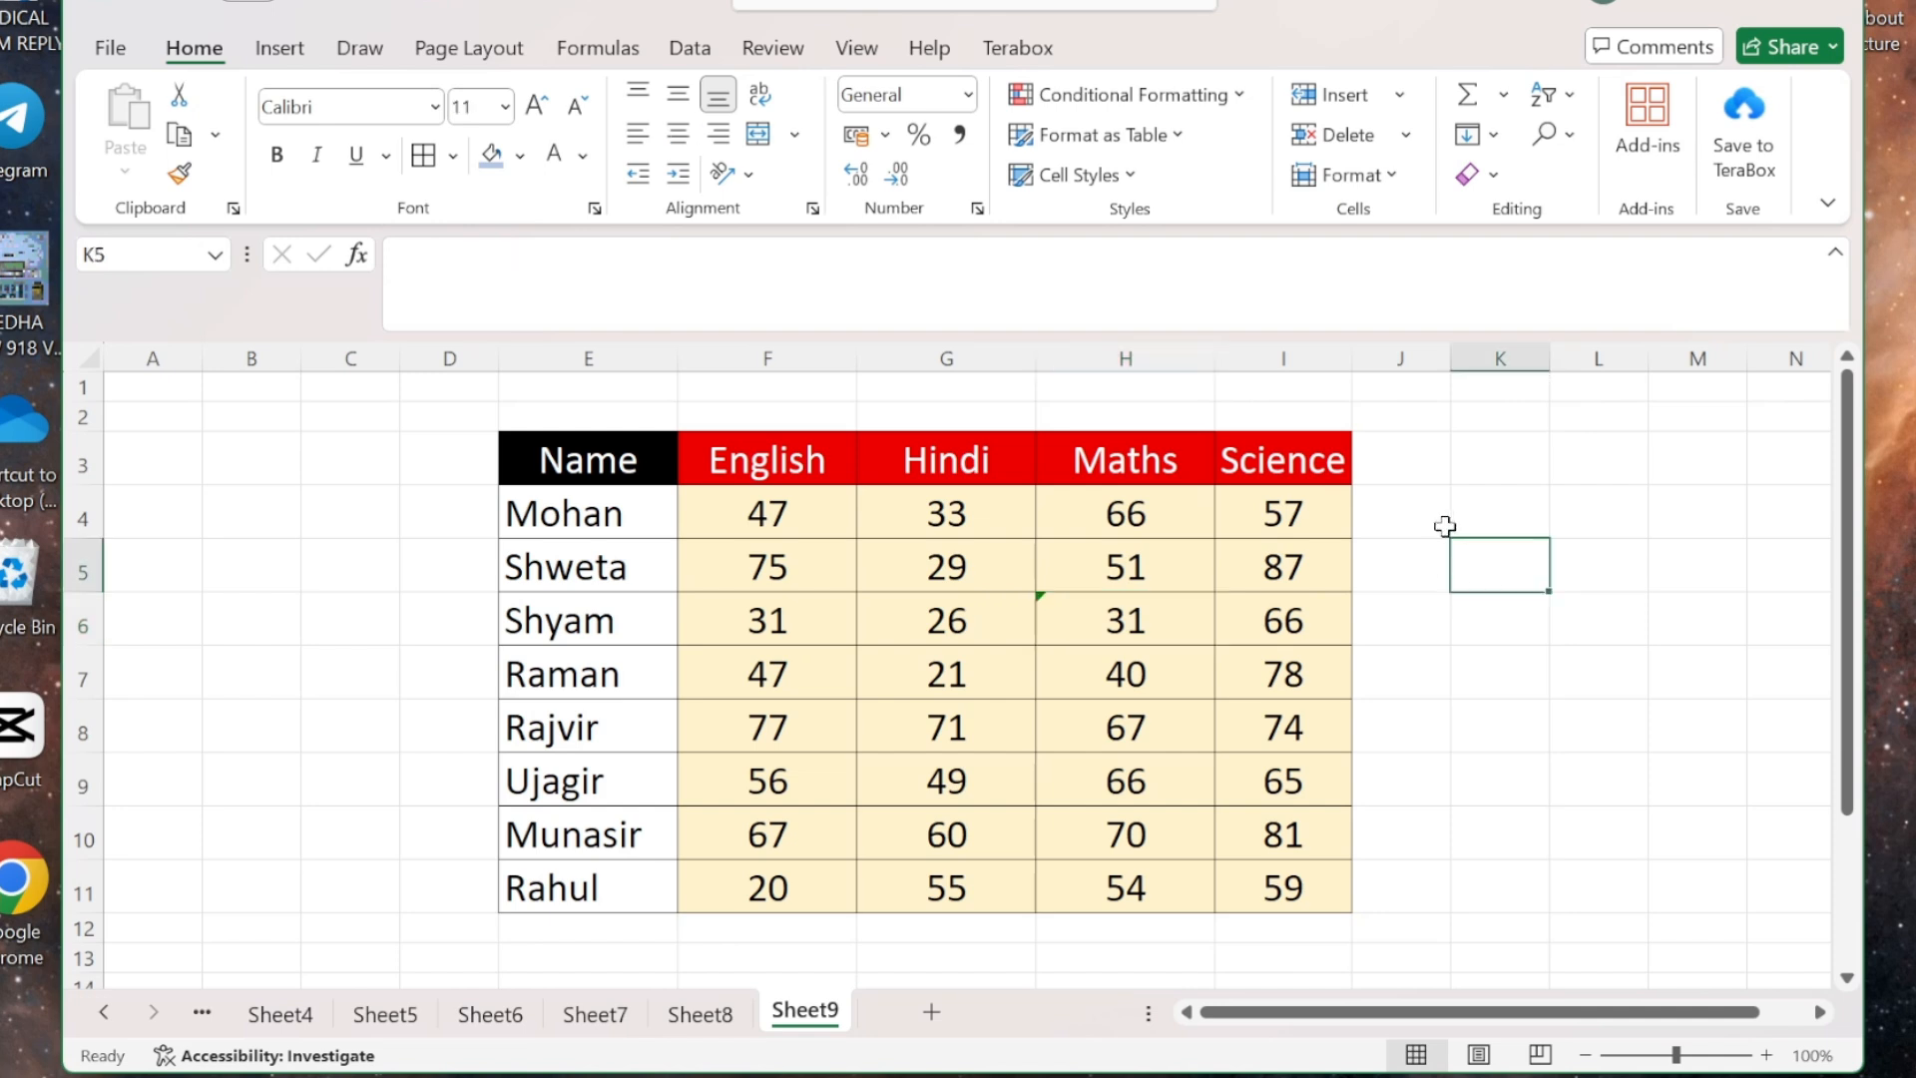
drag(1475, 550, 1481, 394)
drag(1494, 659, 1489, 429)
click(1625, 560)
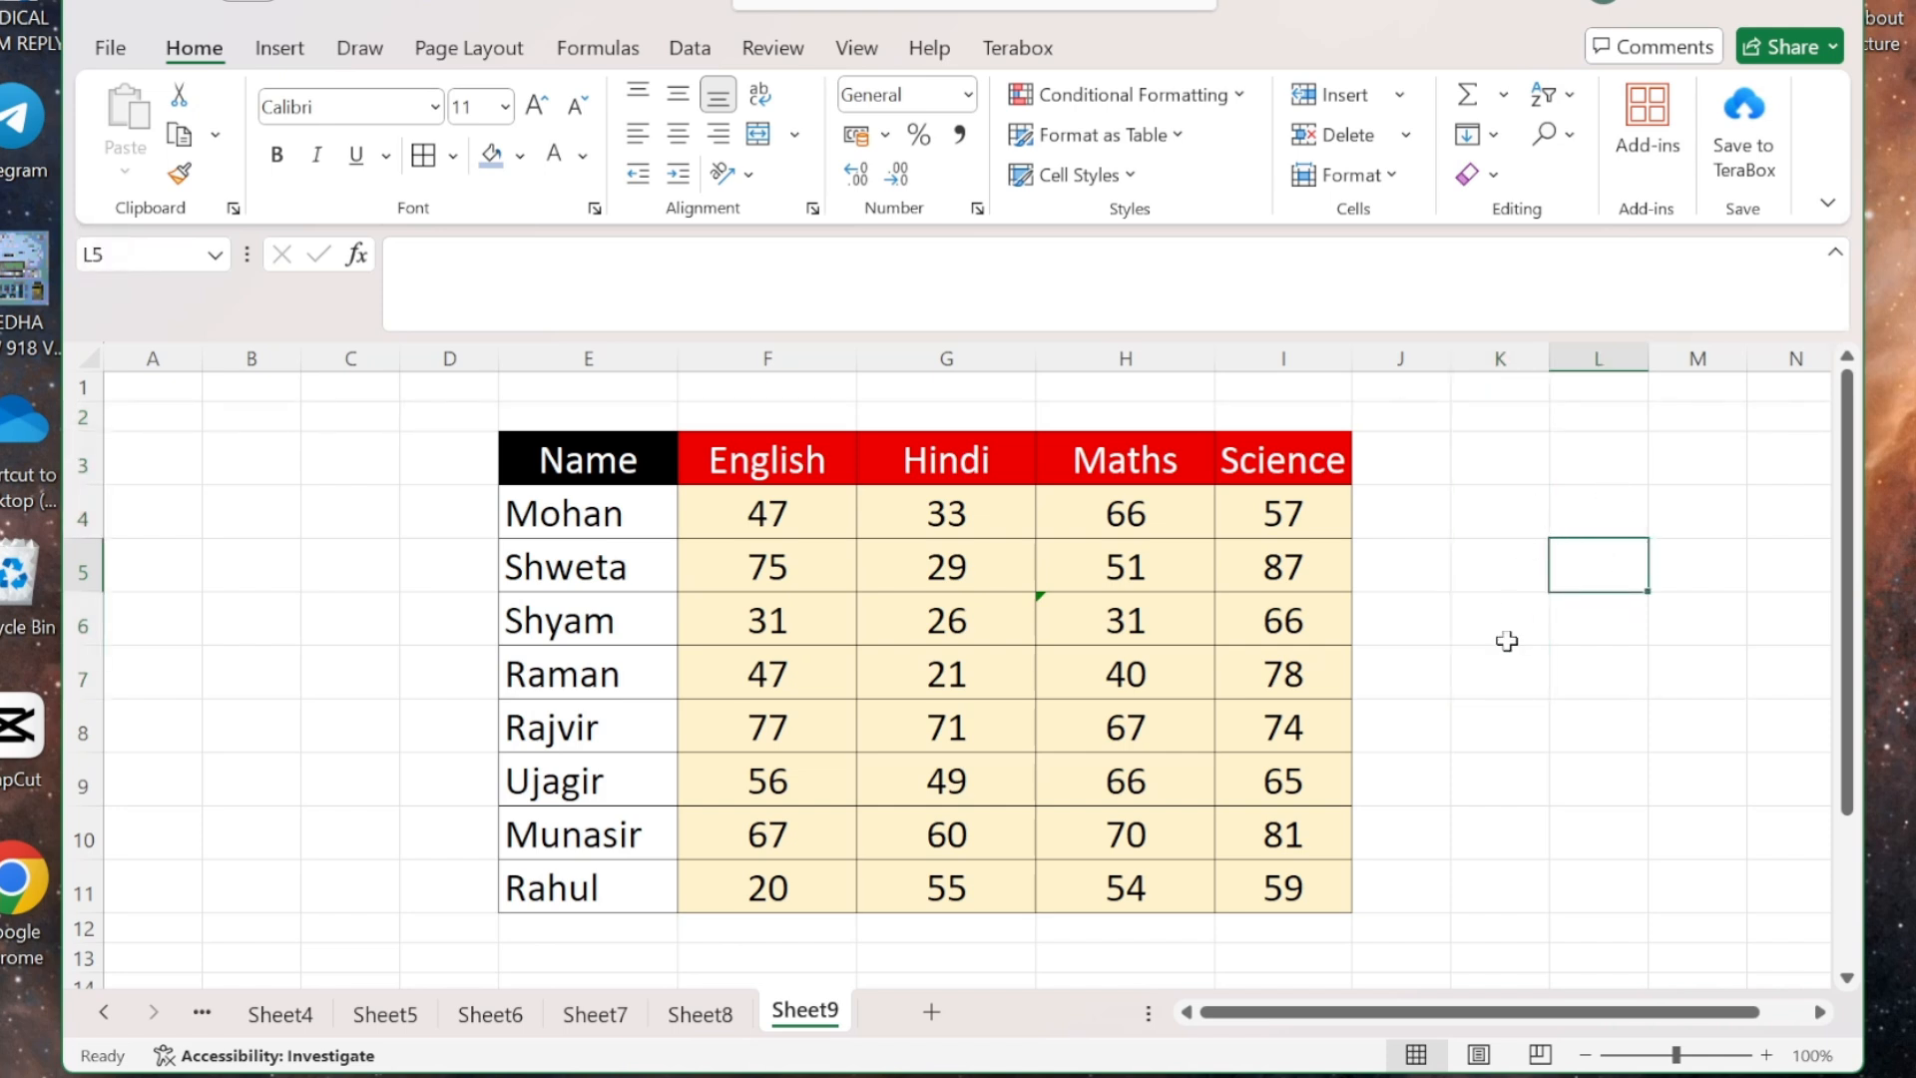
drag(1506, 641, 1763, 461)
click(1628, 533)
drag(1416, 641, 1698, 625)
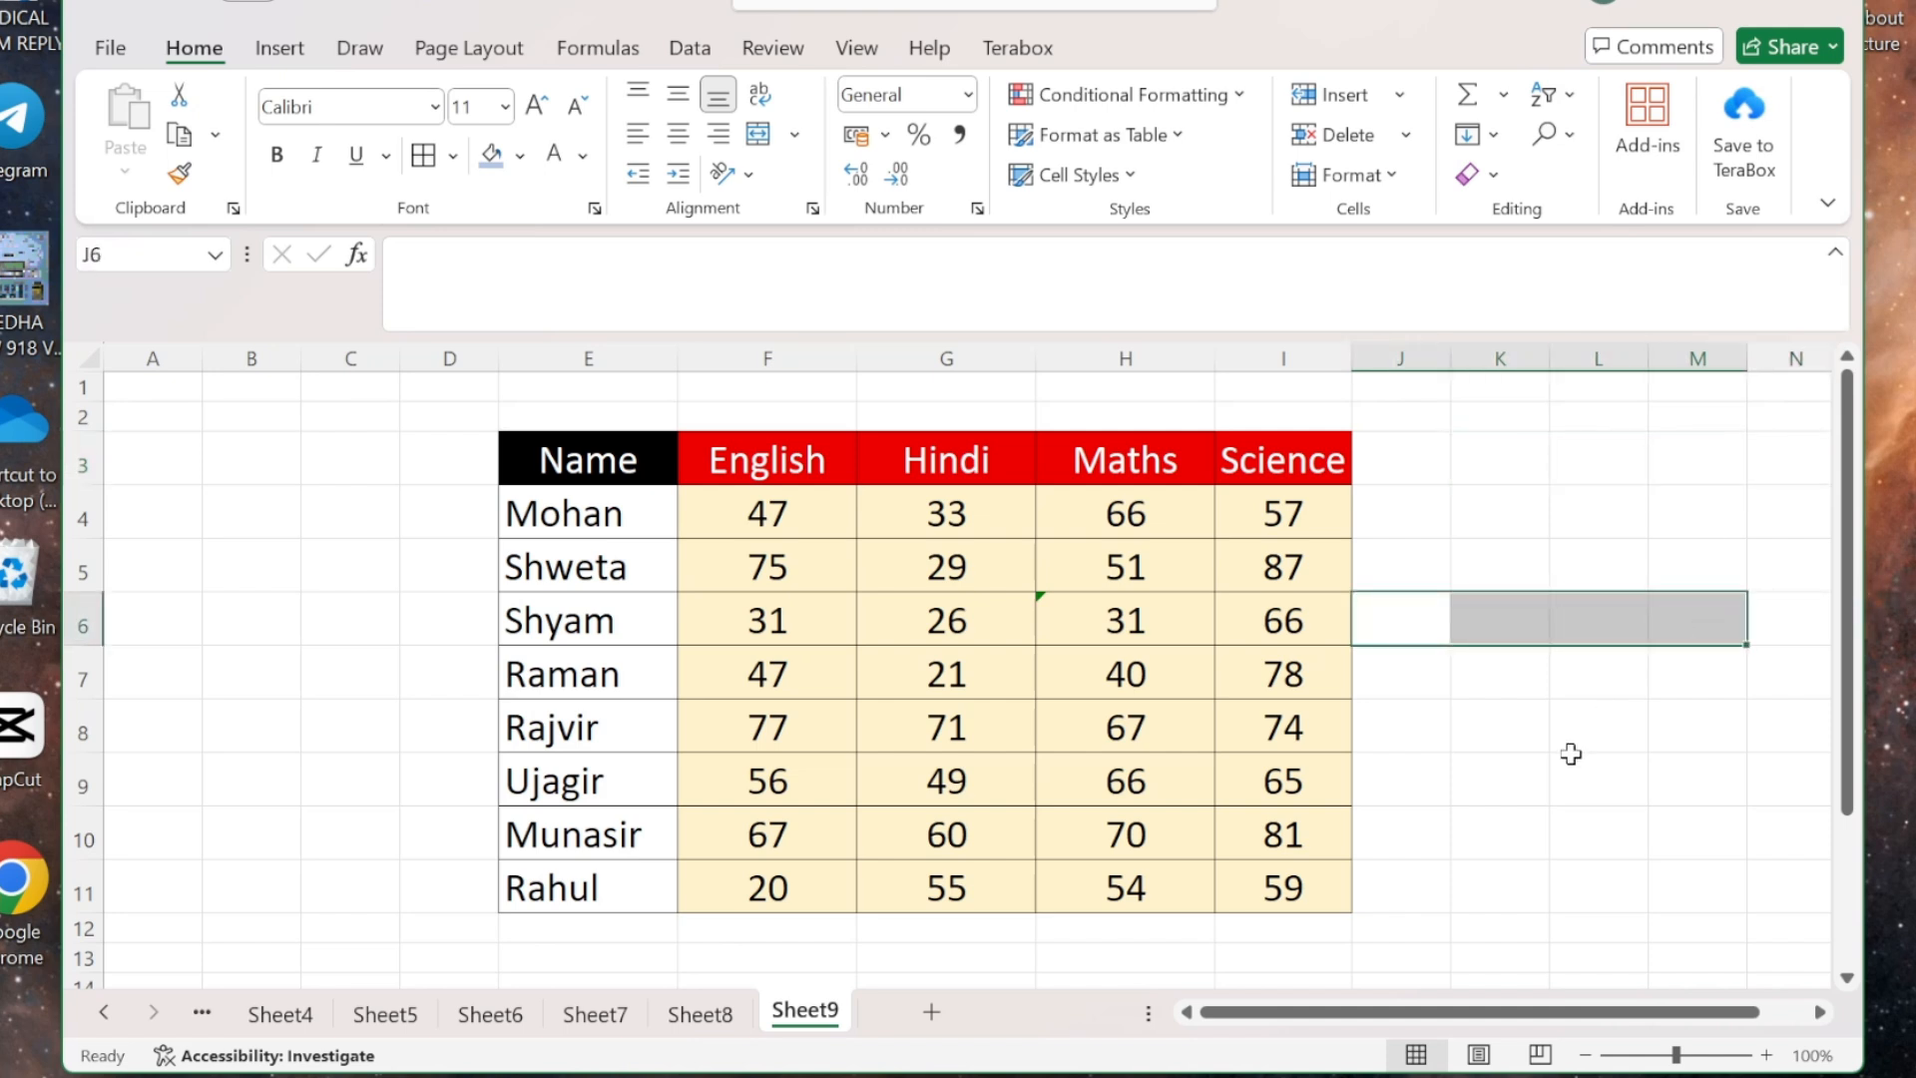
drag(1571, 755, 1577, 448)
click(1577, 448)
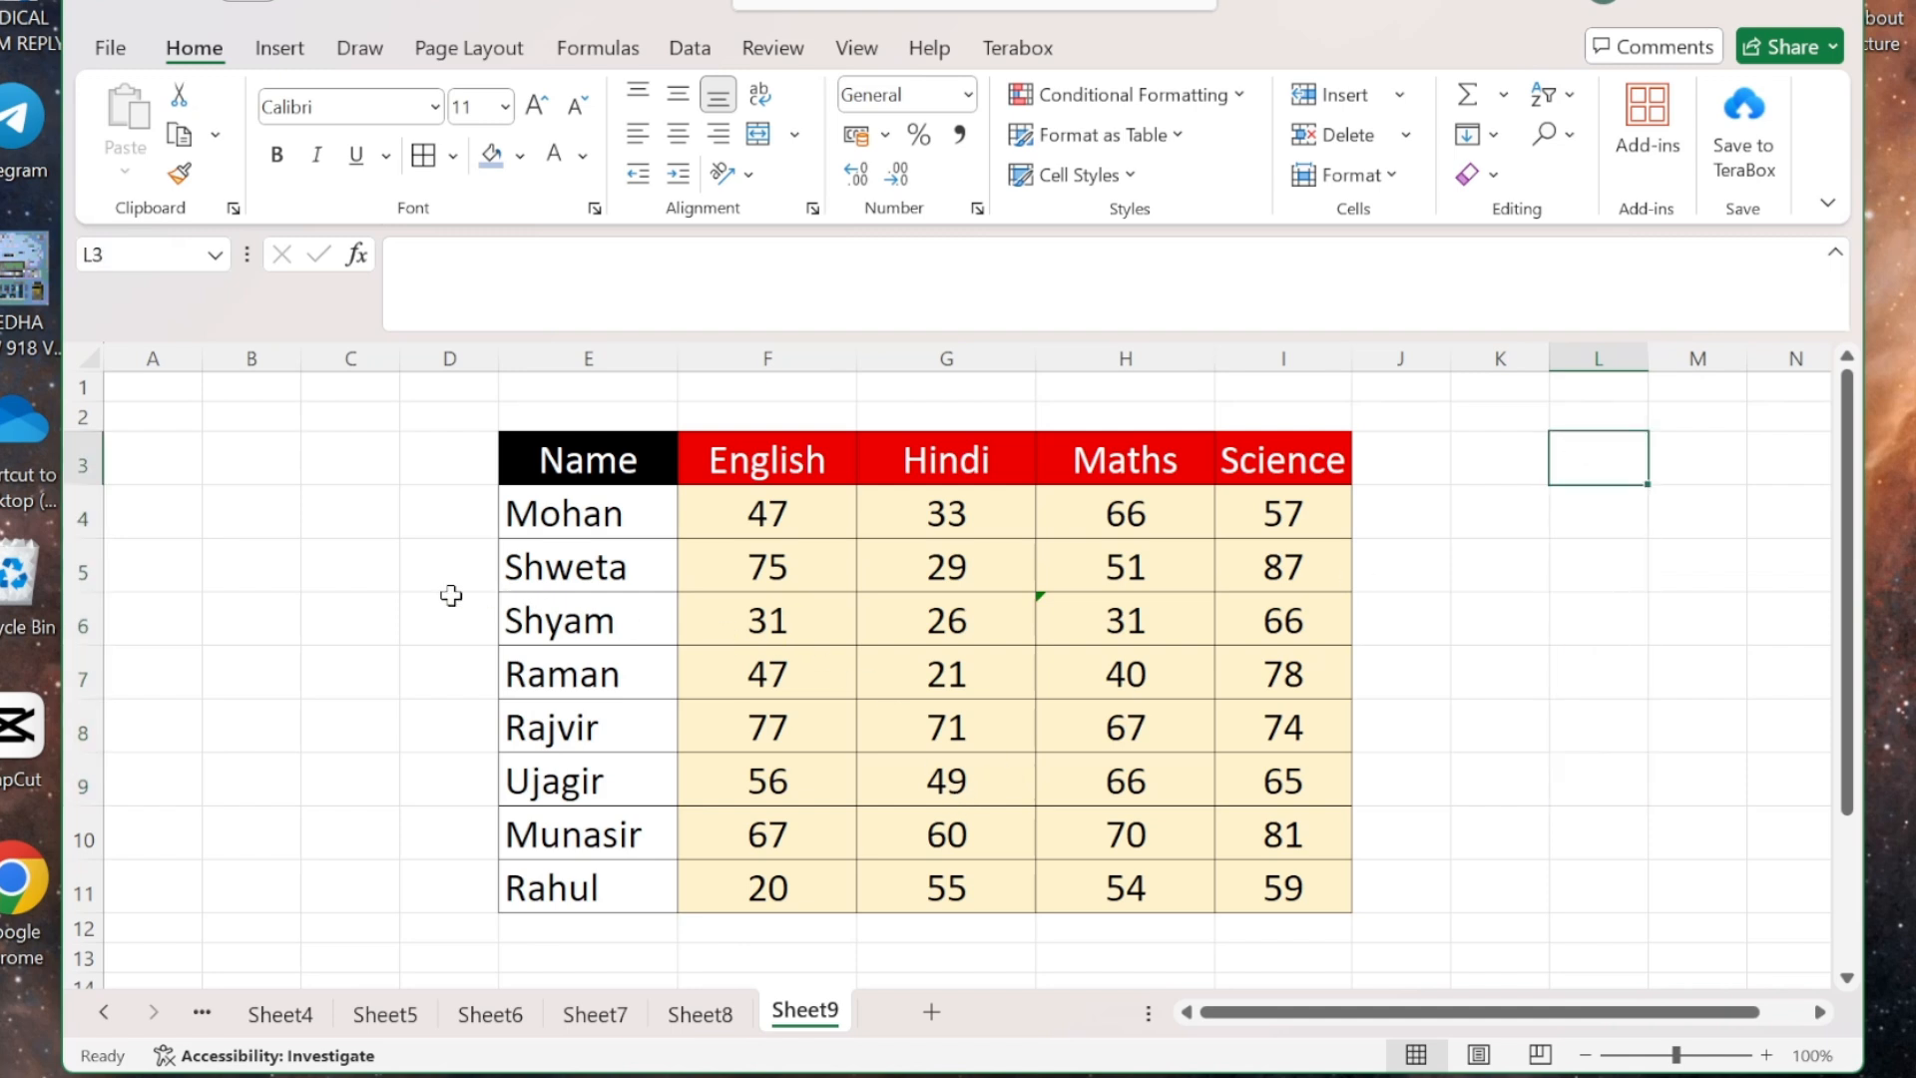
- Drag Shweta's row 5 taller, then AutoFit Row Height to shrink it back to its contents
drag(82, 592, 103, 628)
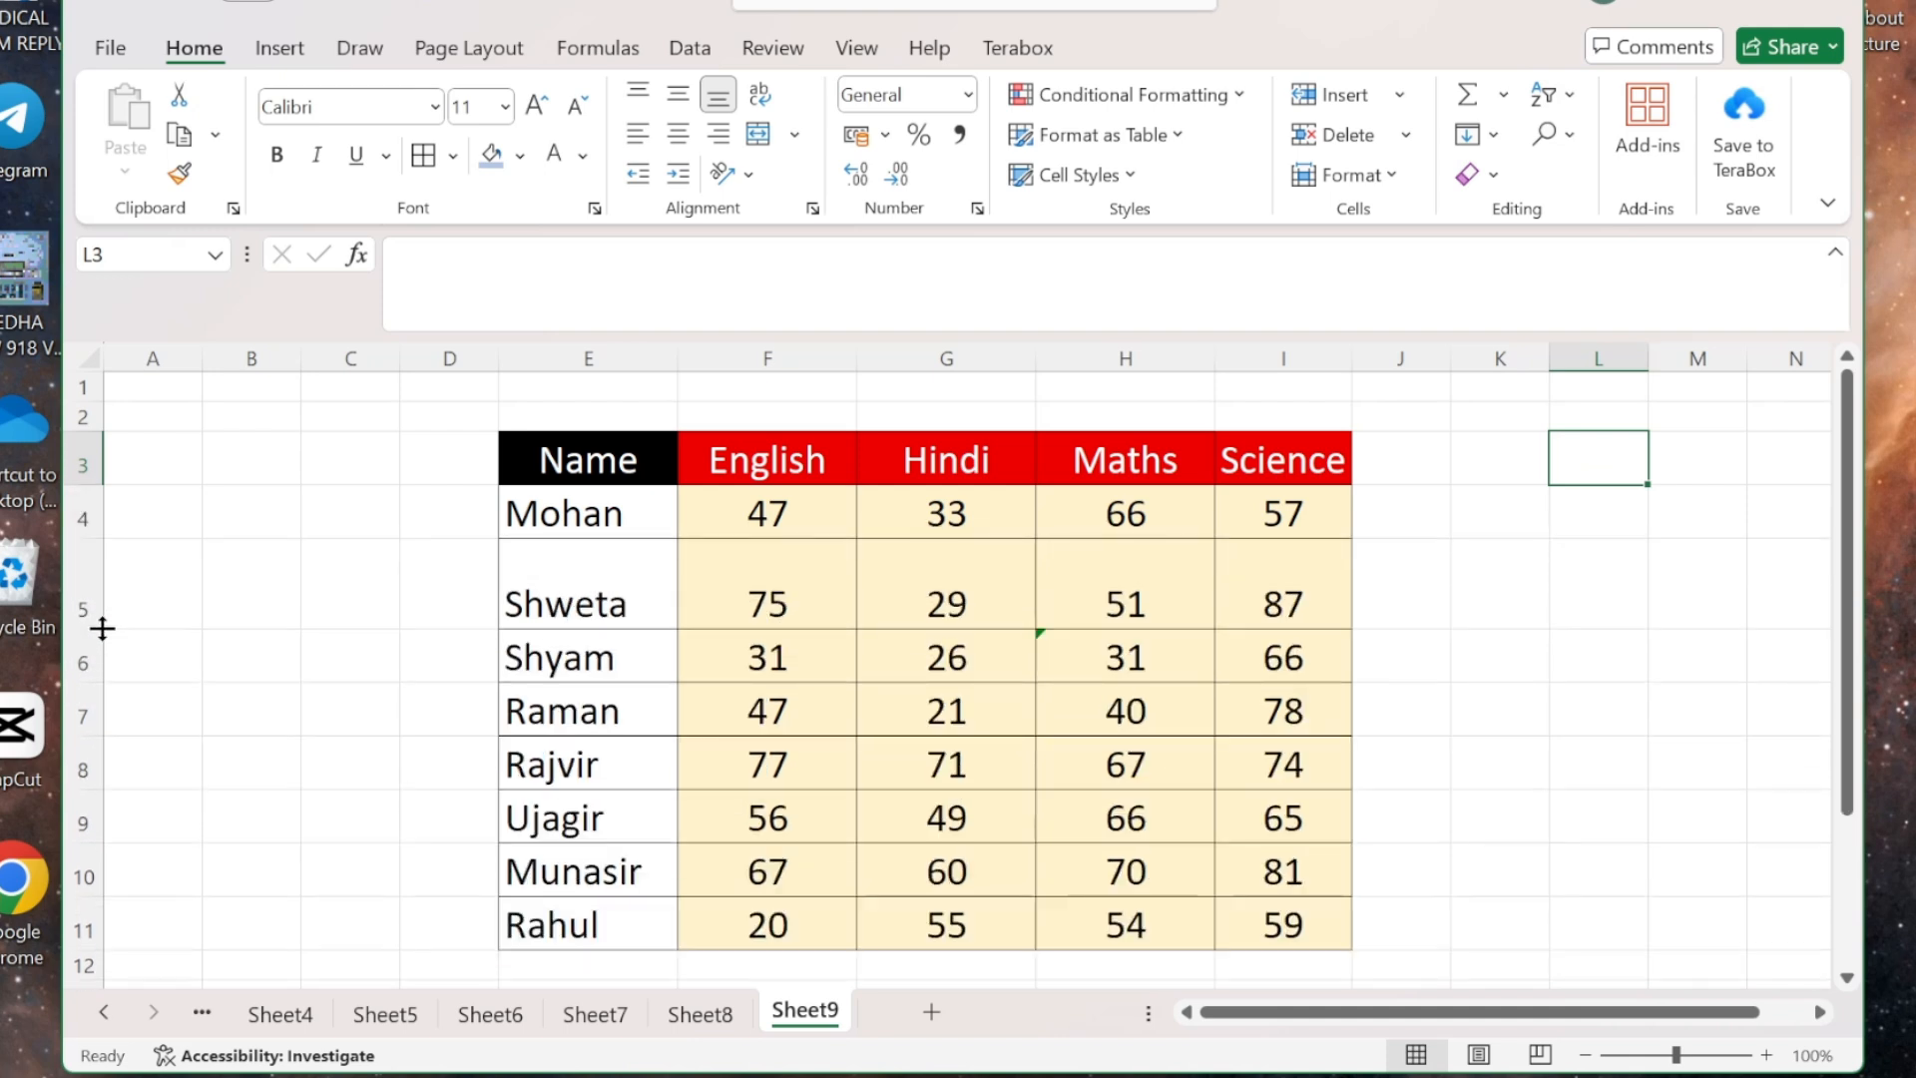
click(761, 587)
click(1393, 169)
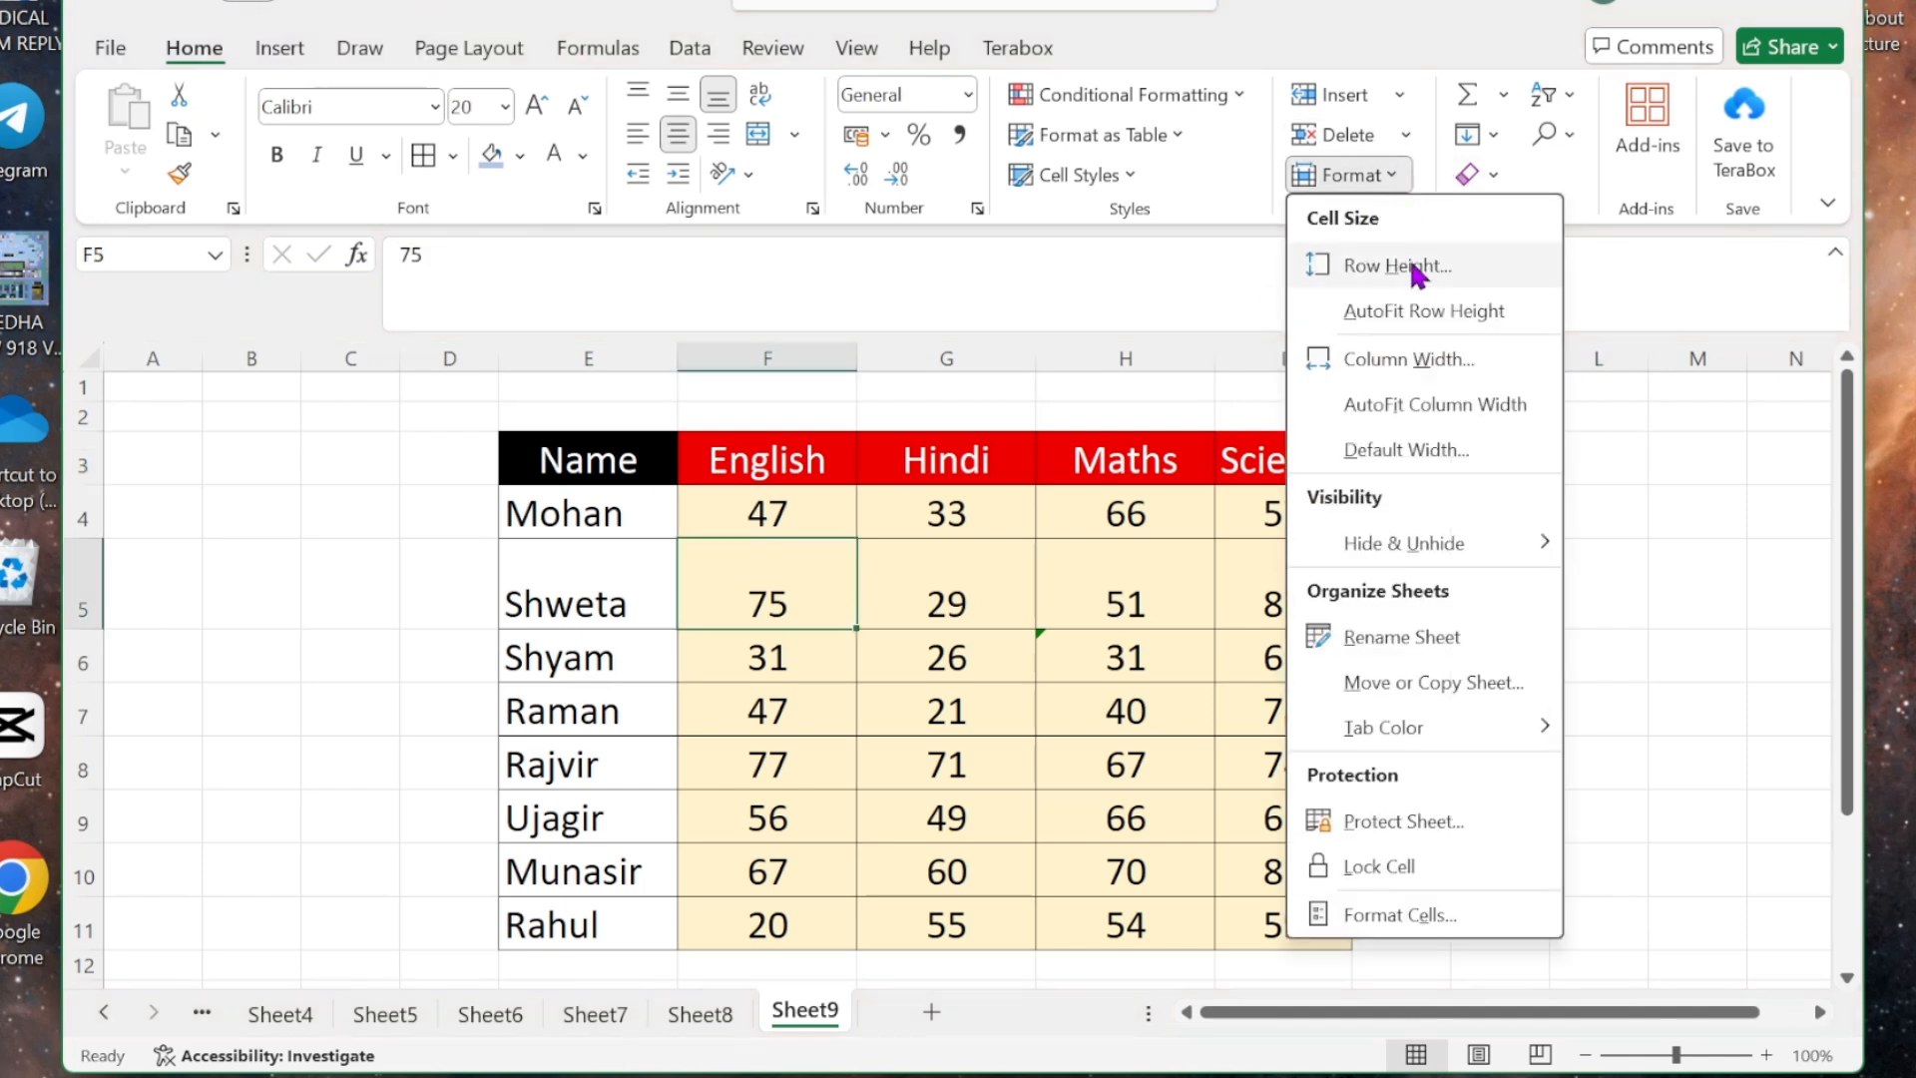
click(1421, 310)
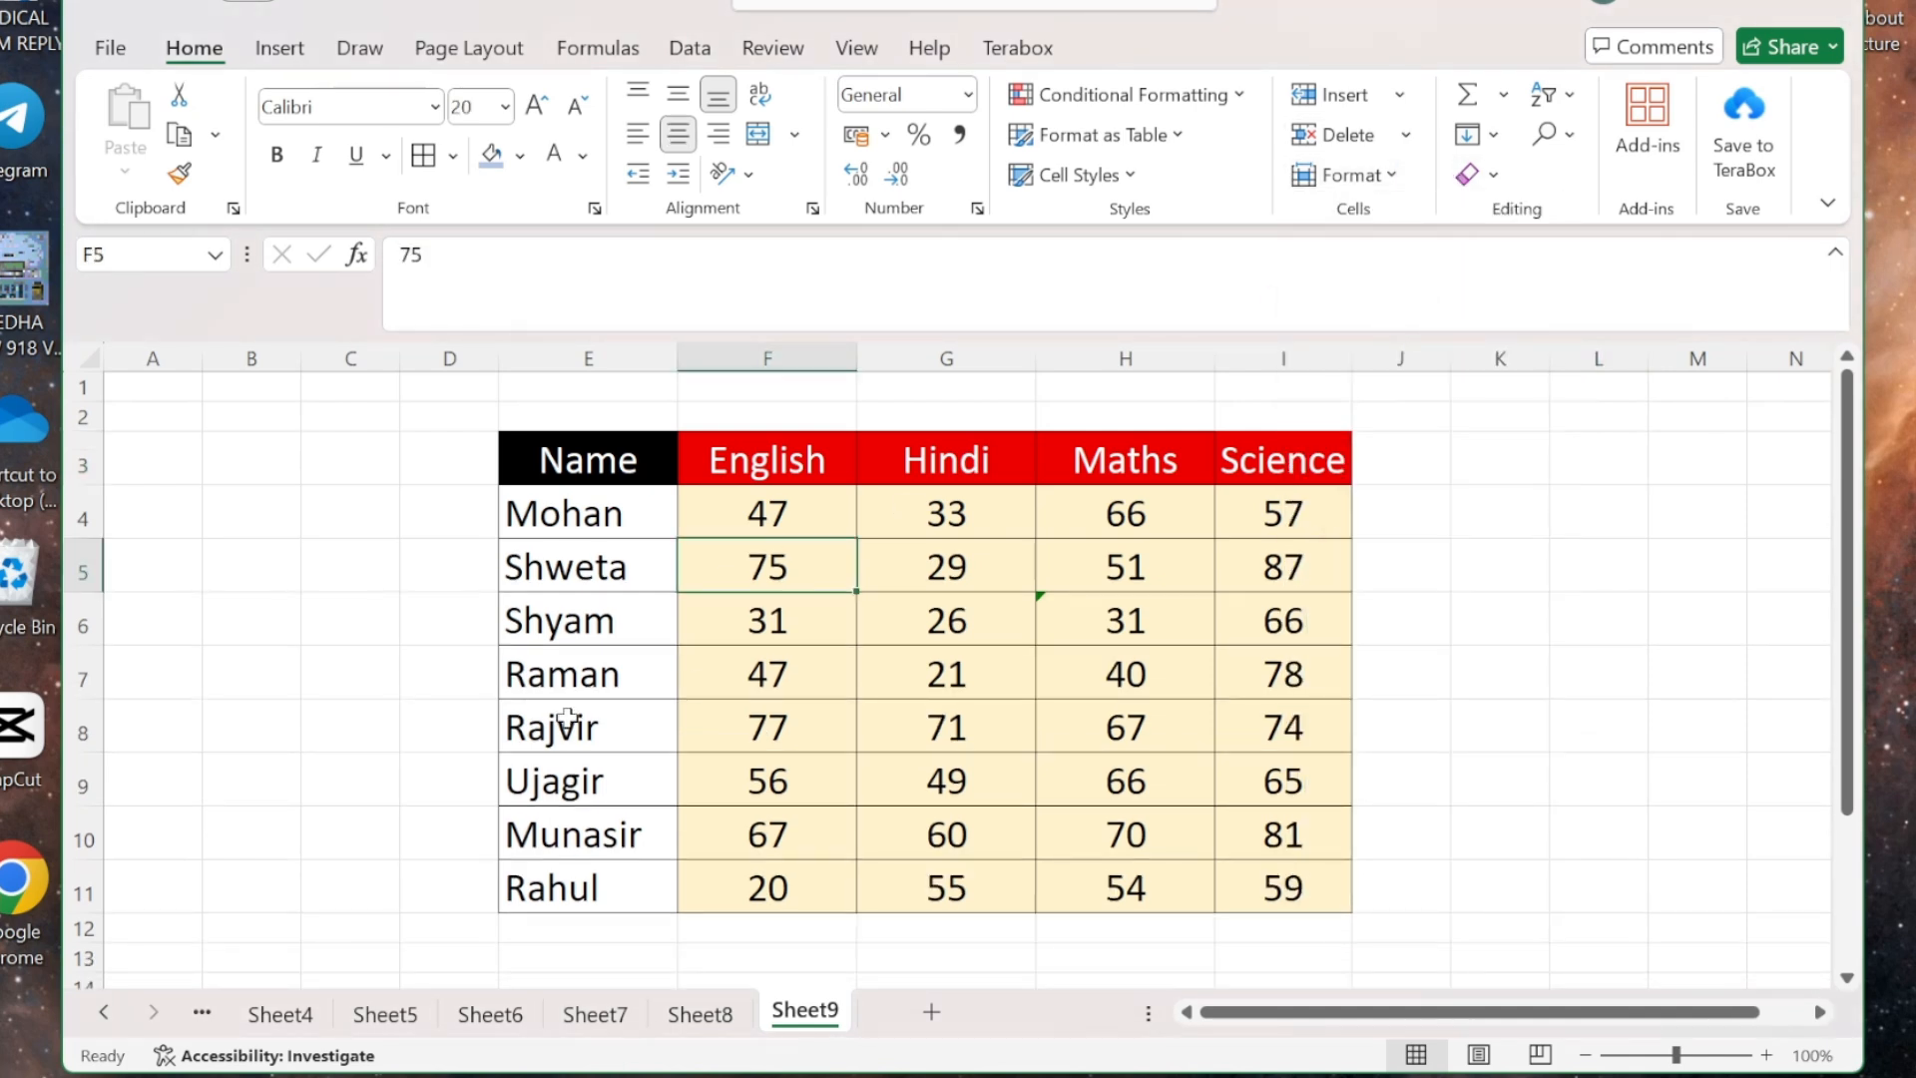
click(1078, 587)
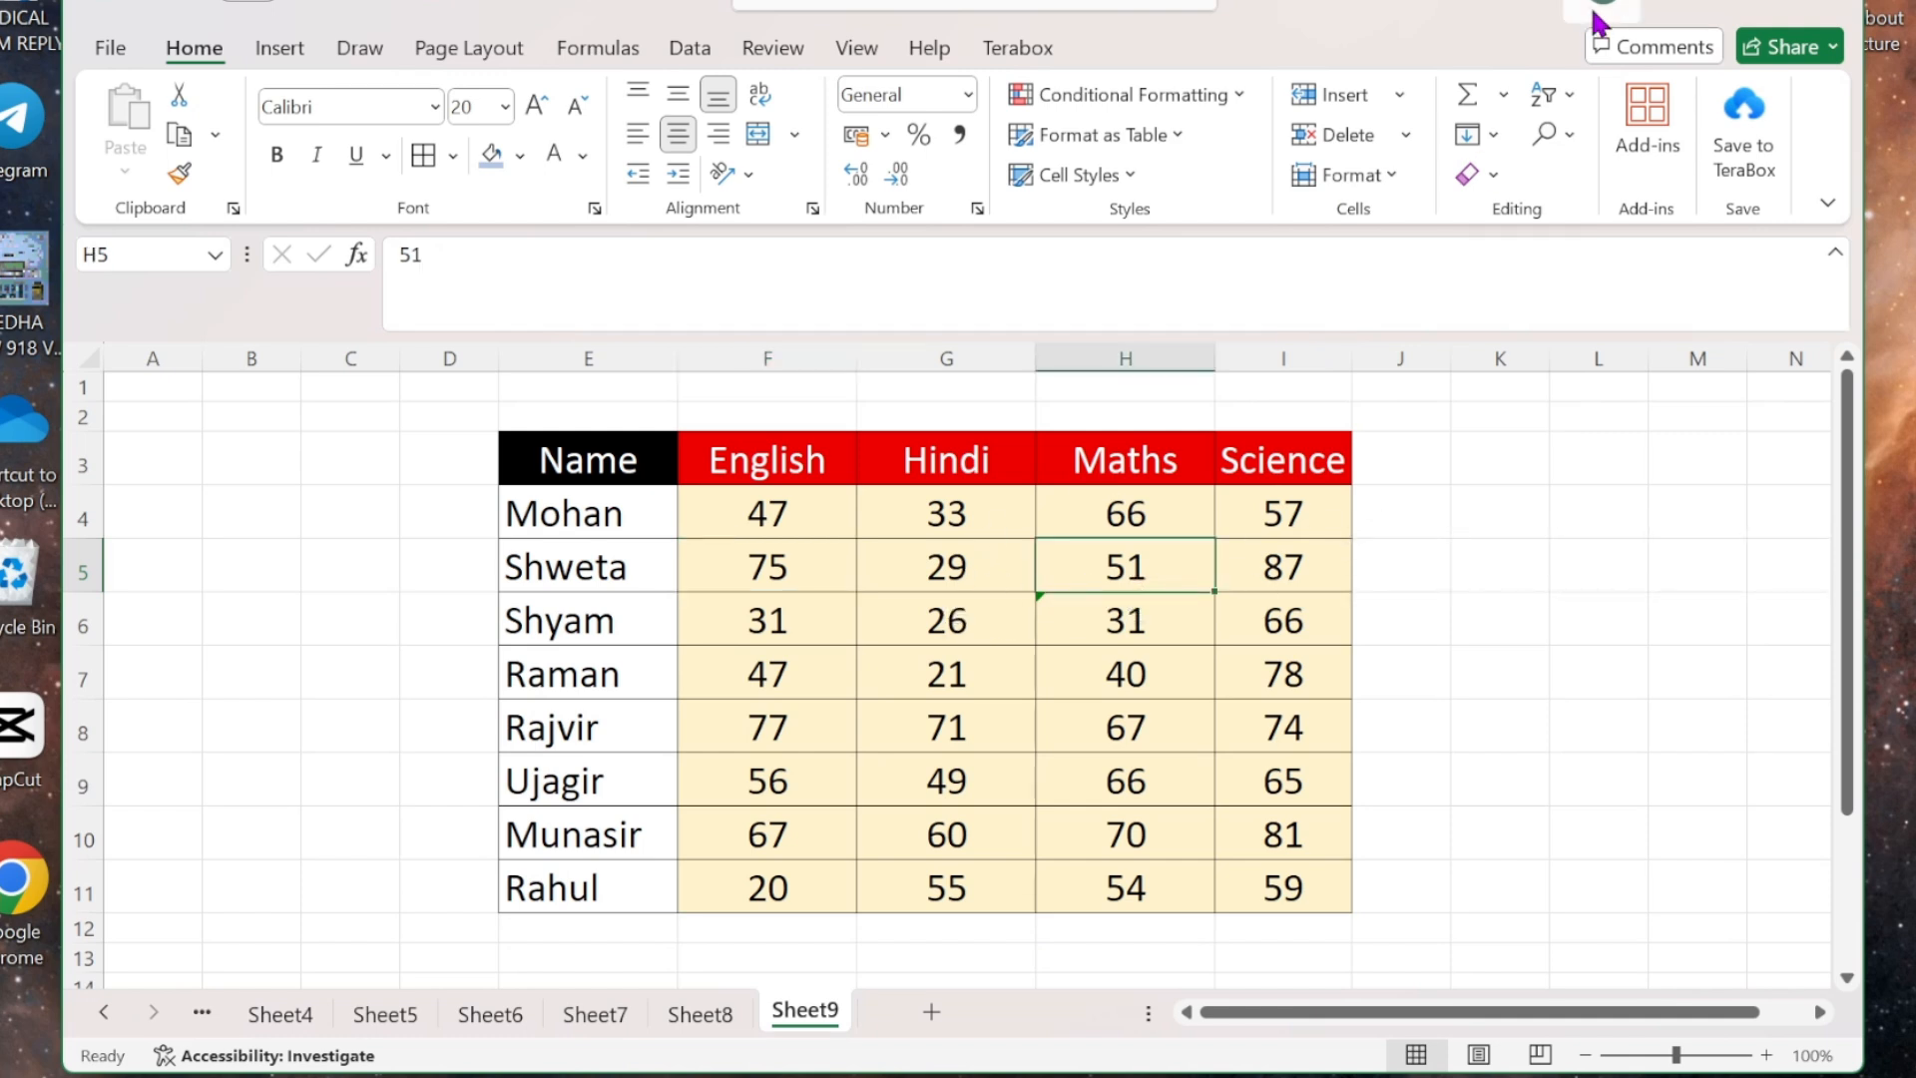
click(1393, 184)
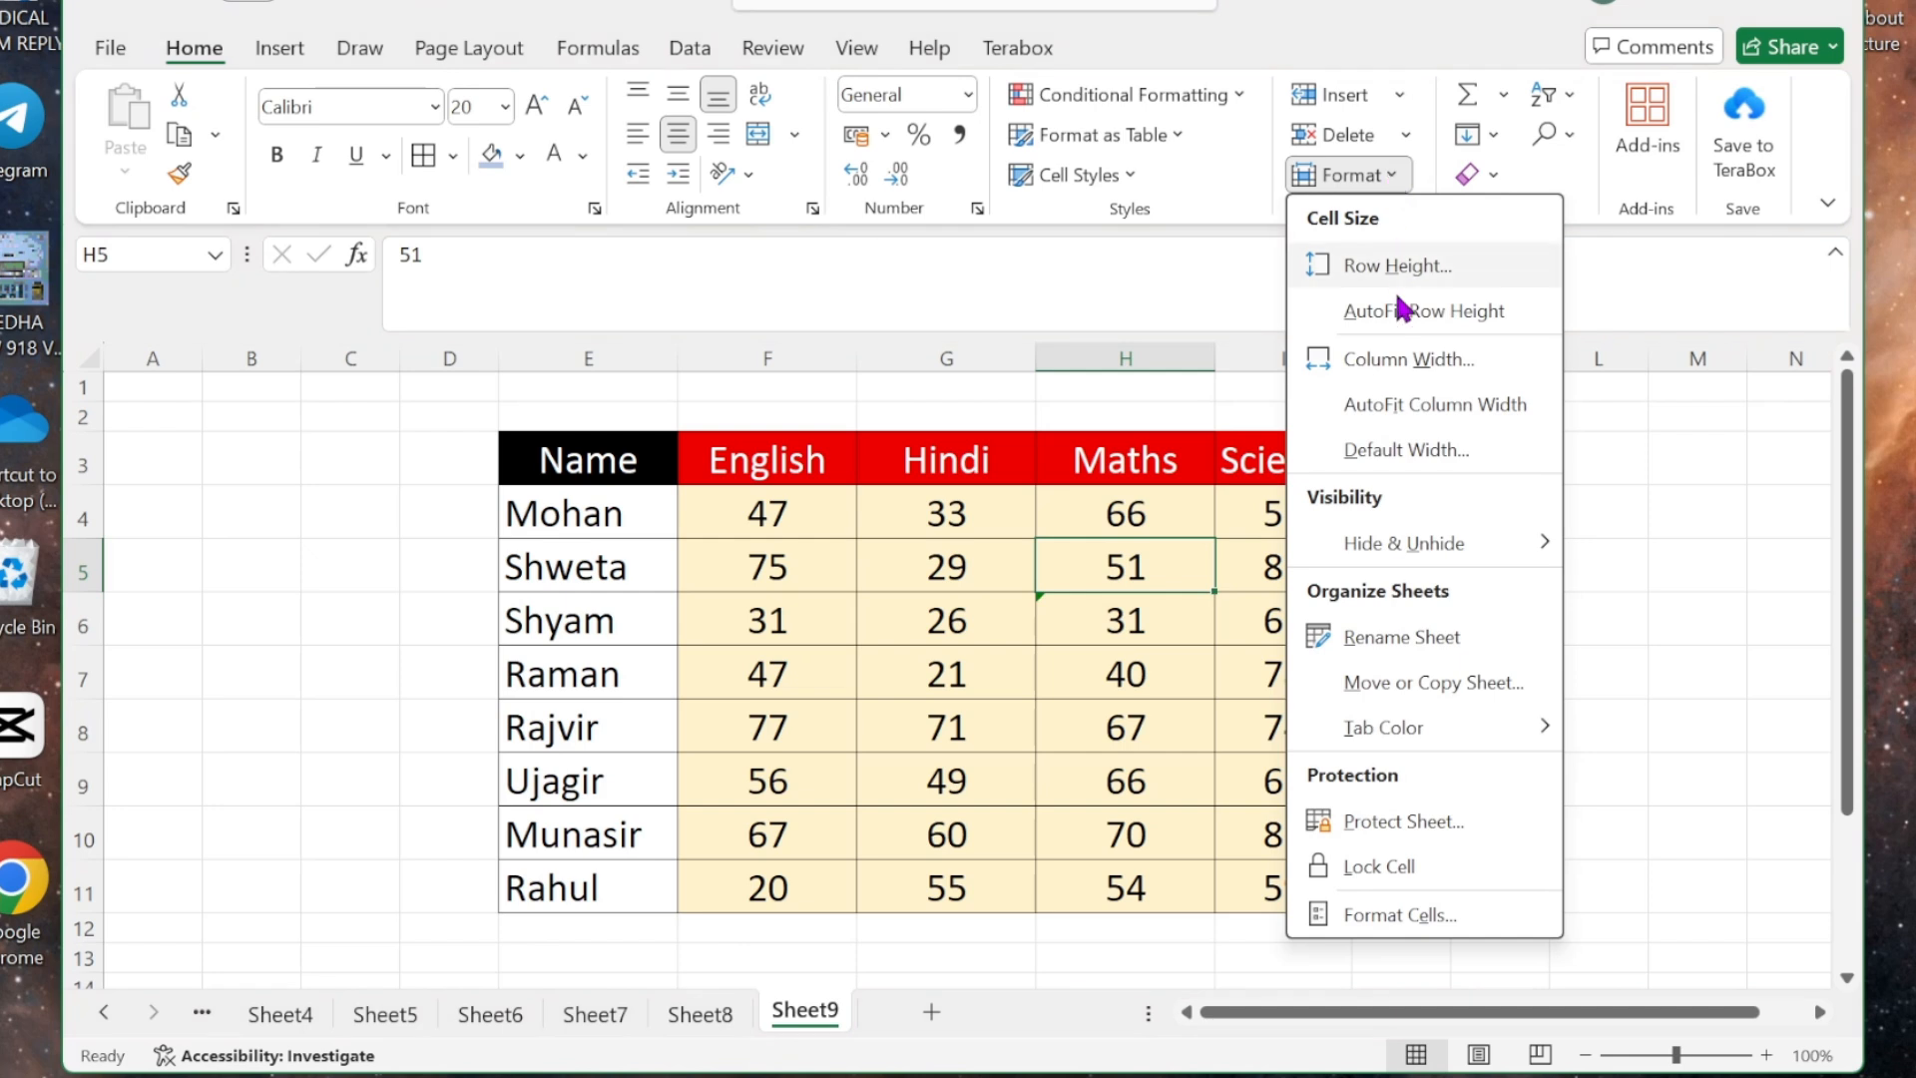
- Set the Maths column H width to 30
click(1407, 360)
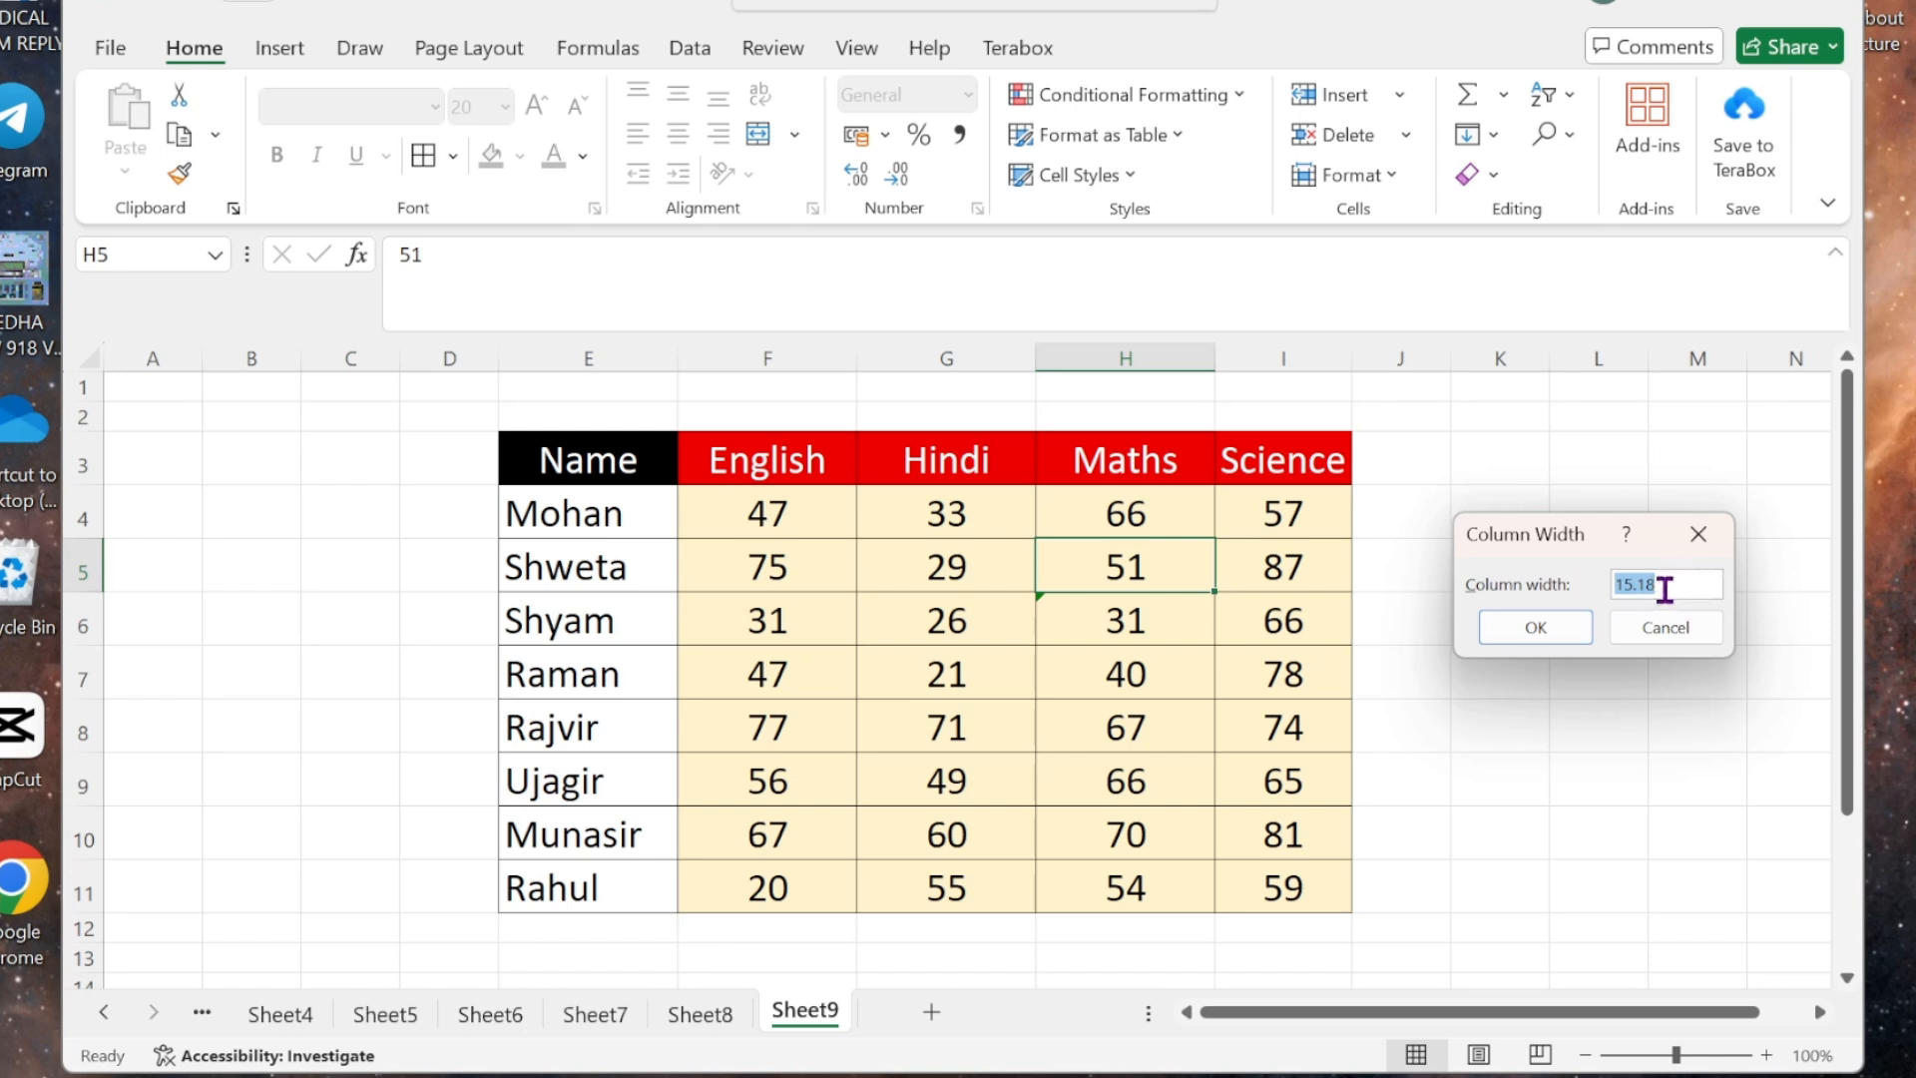
text(3)
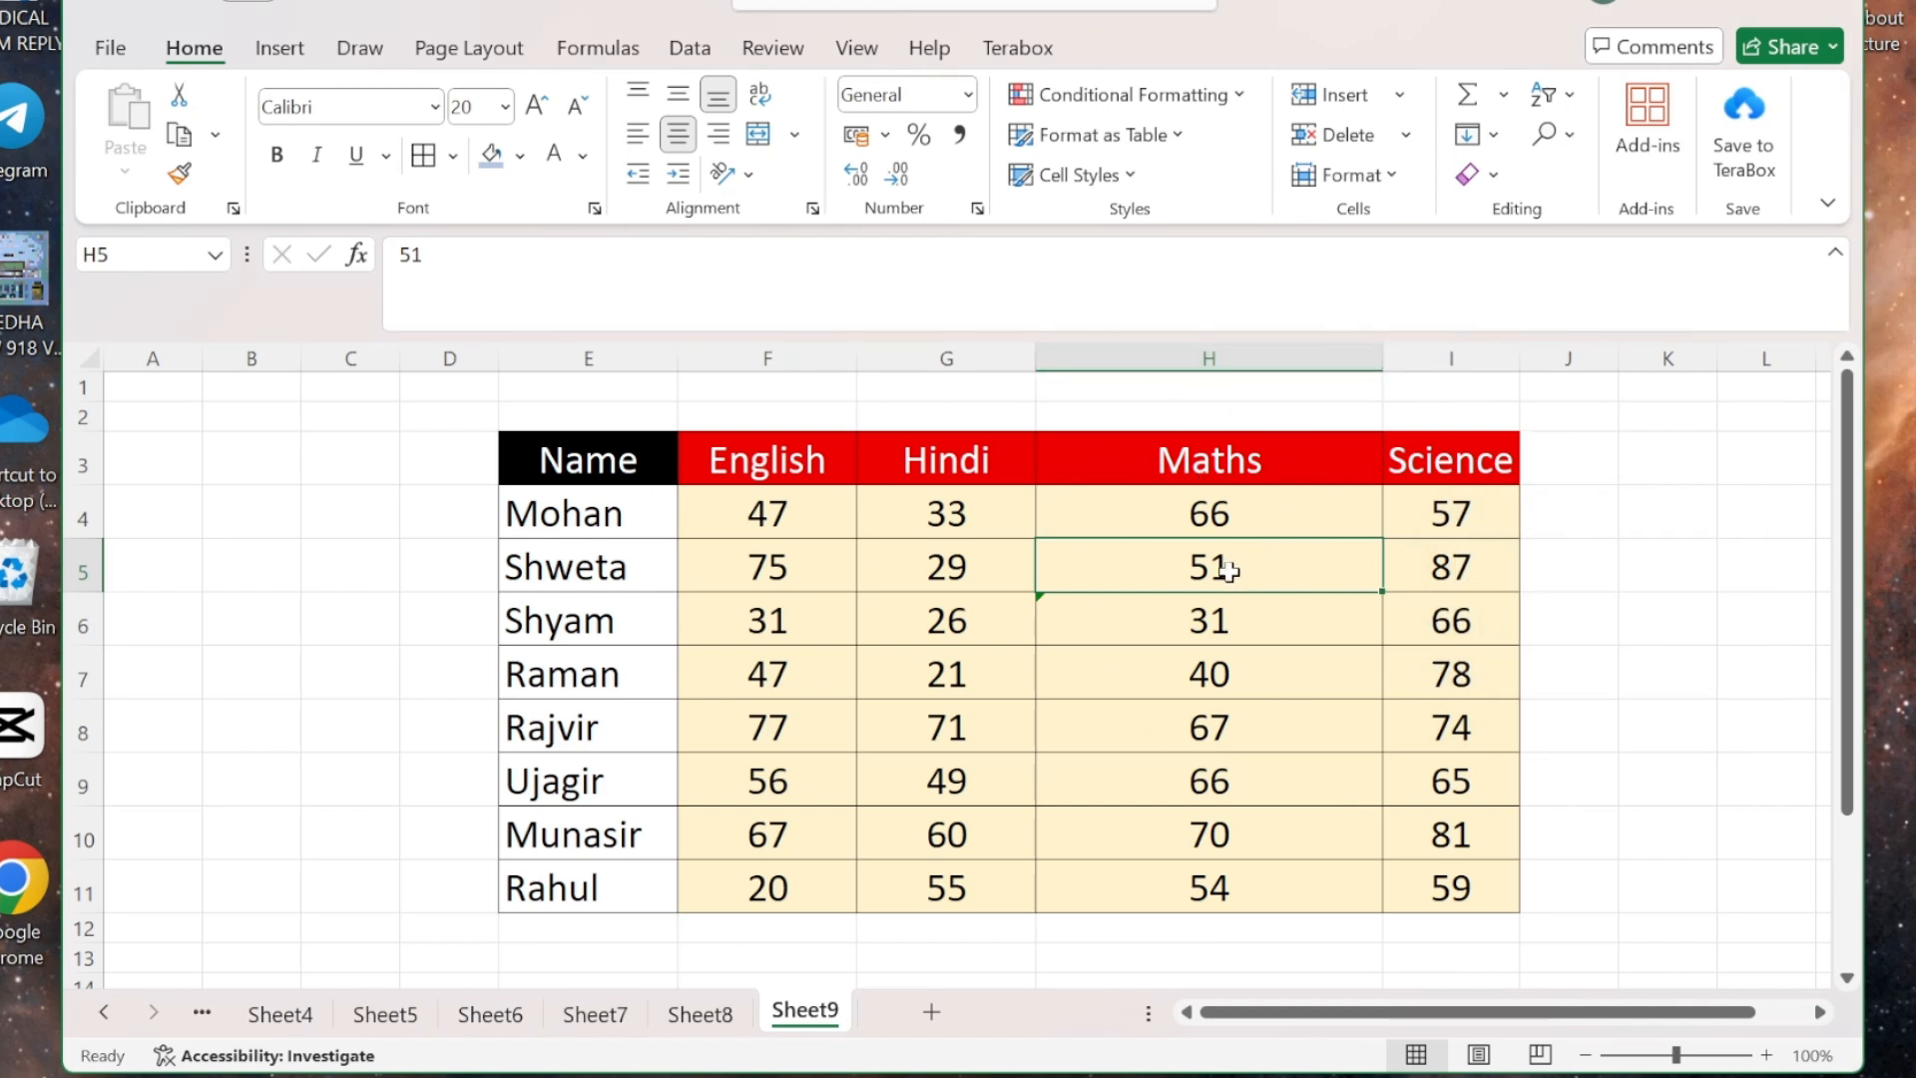
- AutoFit column H's width to the Maths marks, then widen it slightly so the heading fits
click(1391, 180)
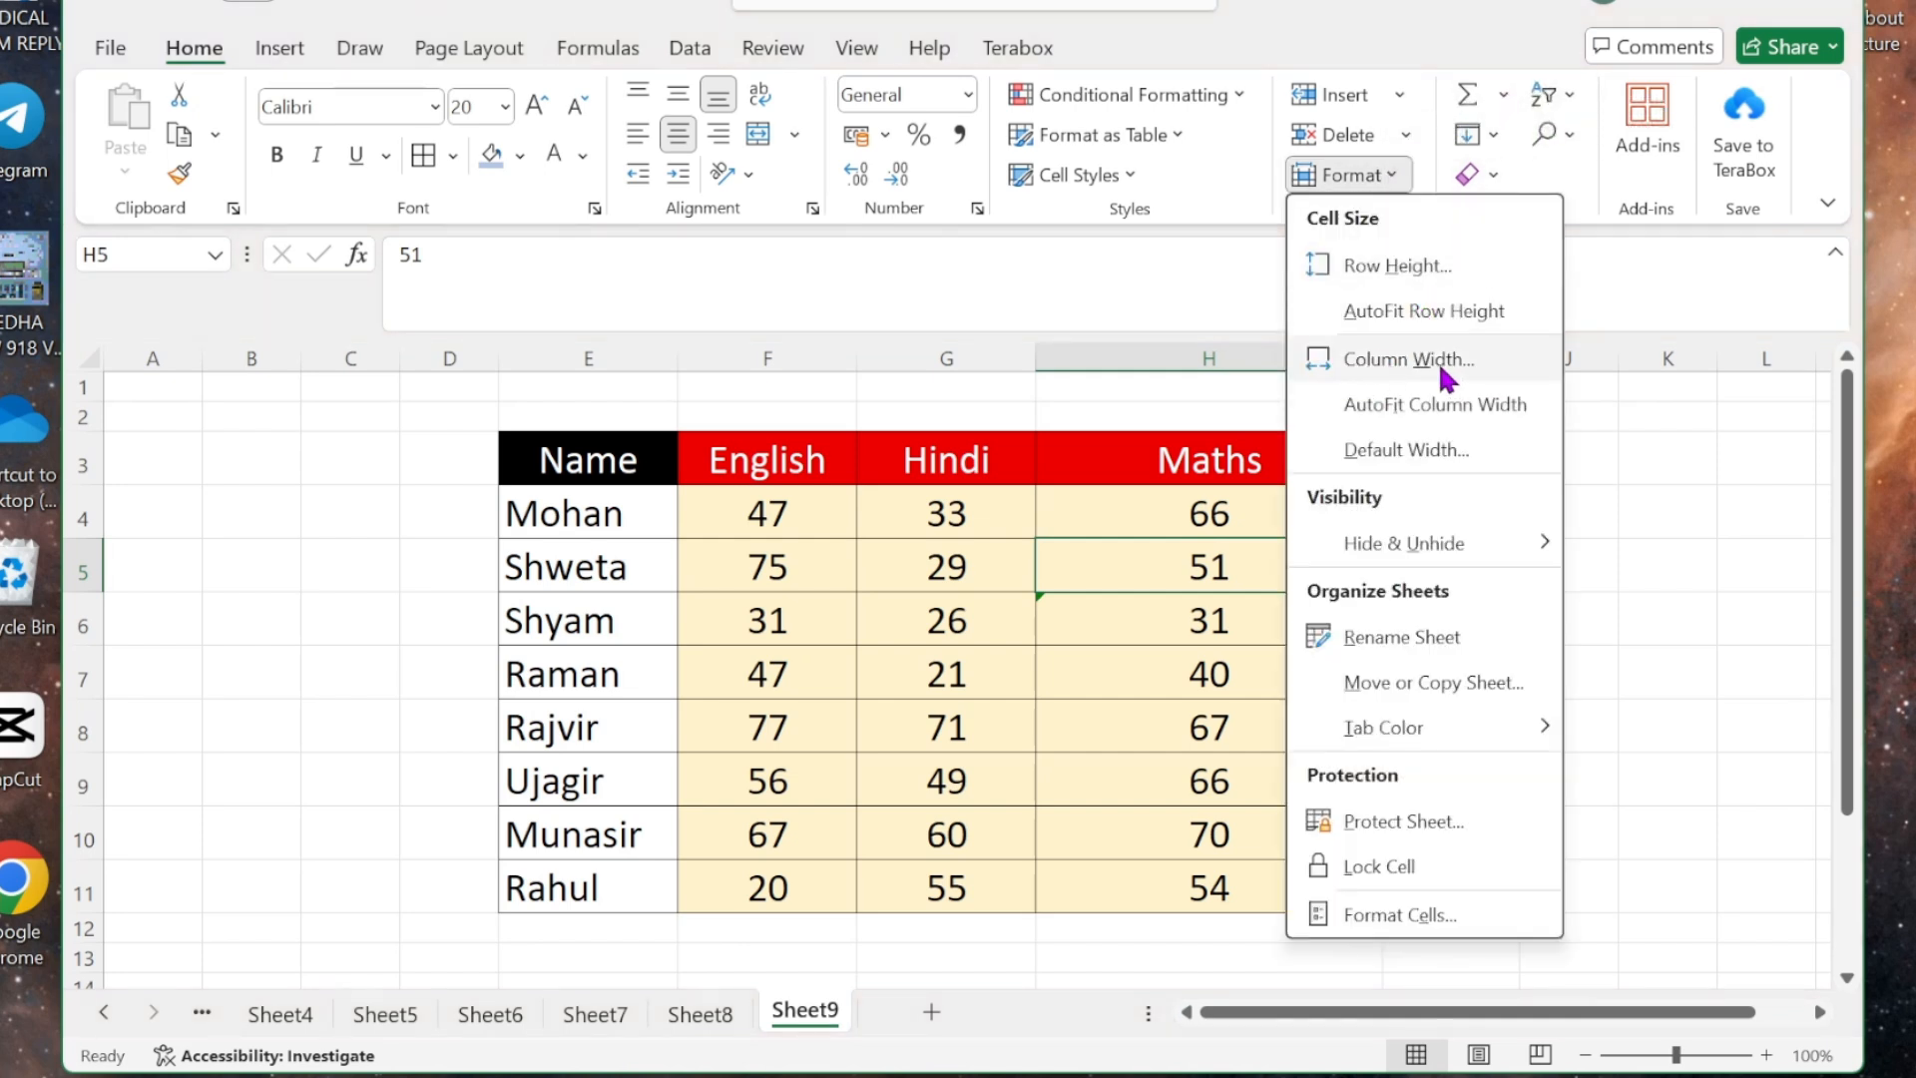
click(1463, 417)
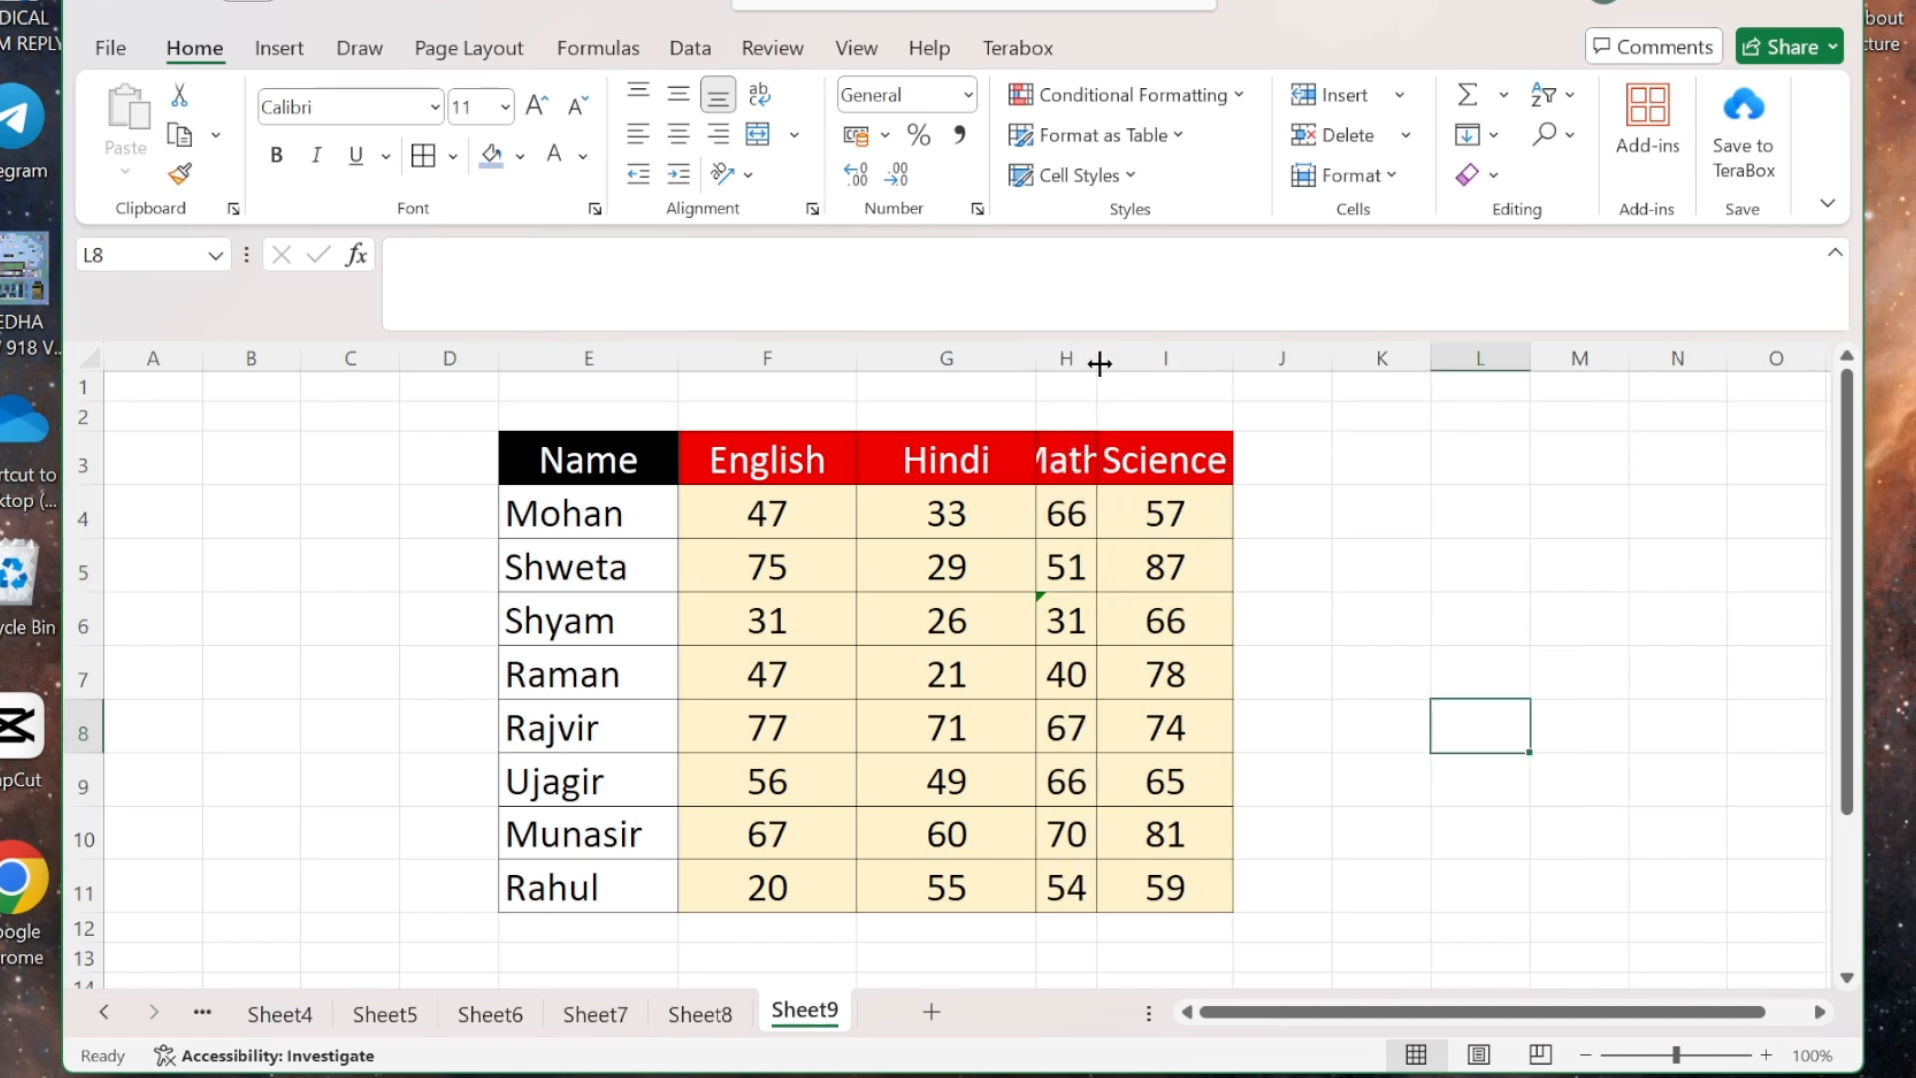
double_click(1098, 358)
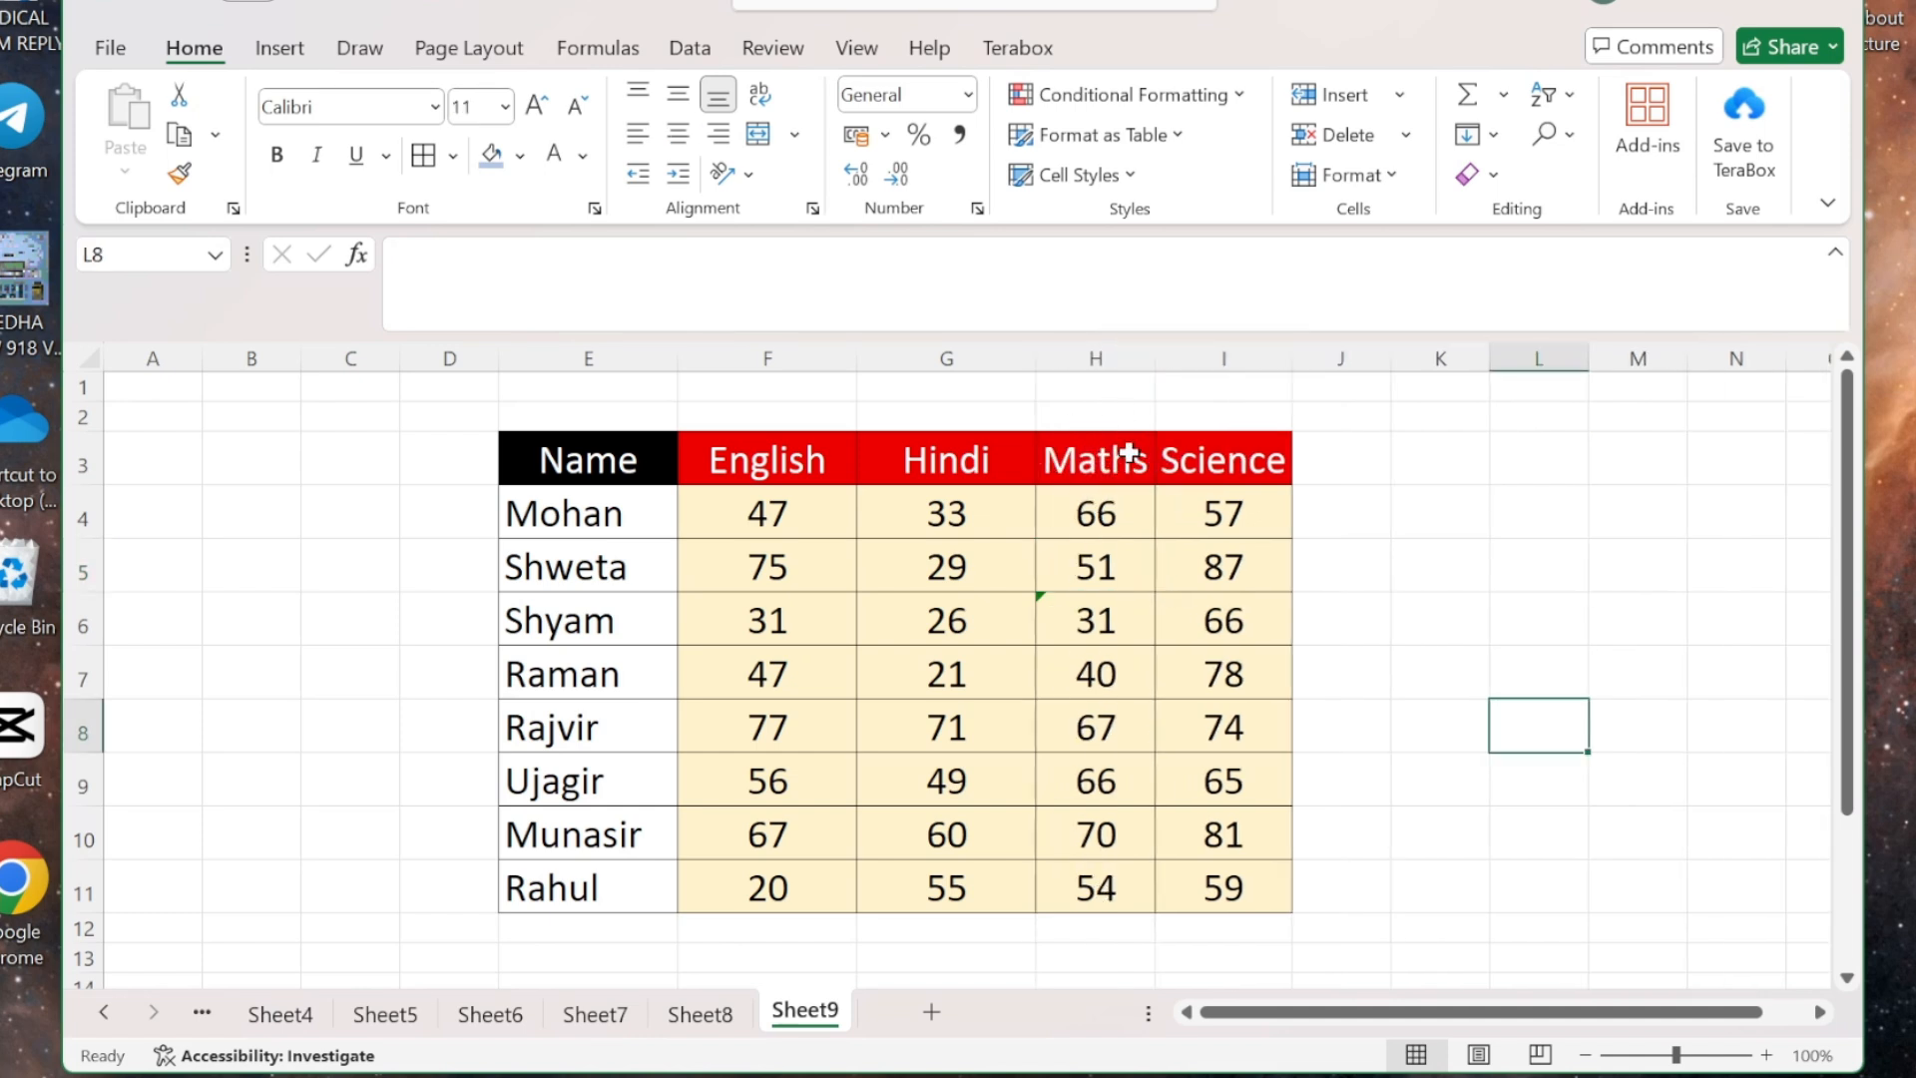
click(1112, 481)
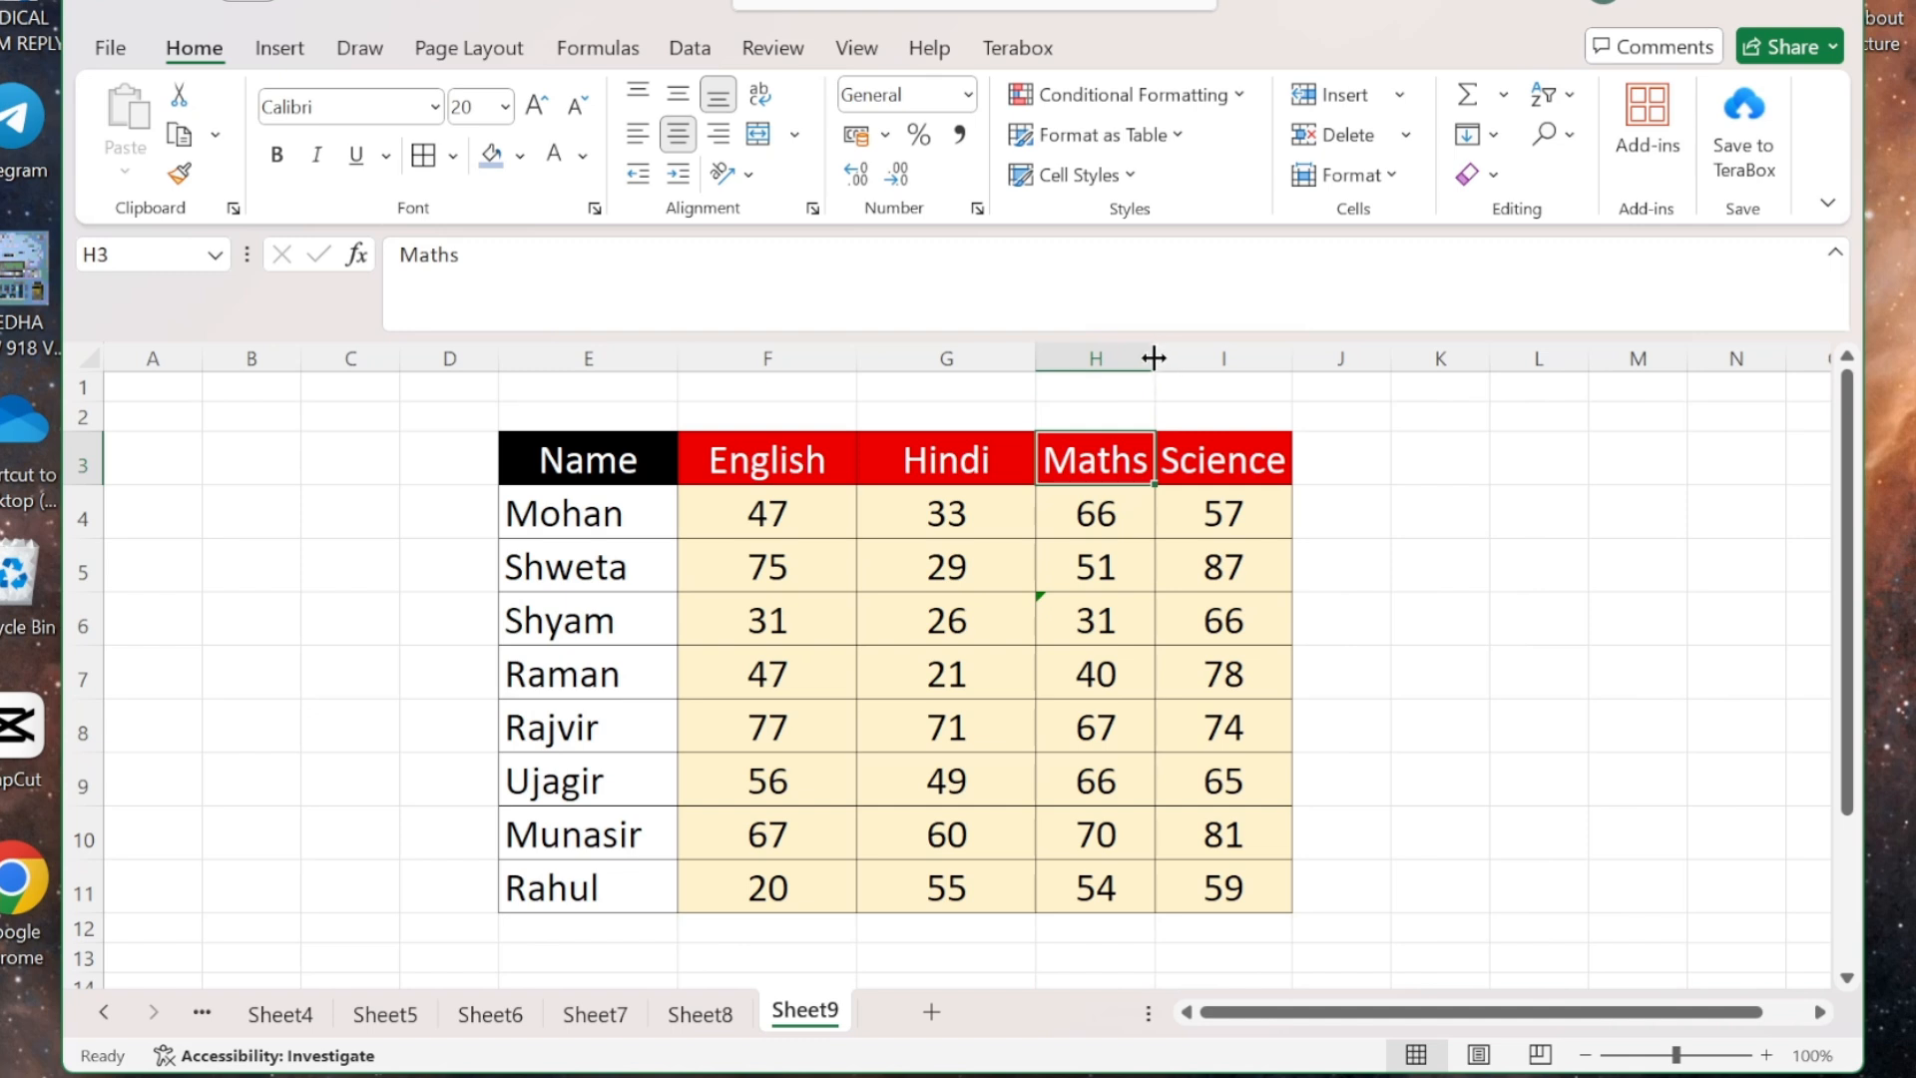
drag(1155, 358, 1200, 359)
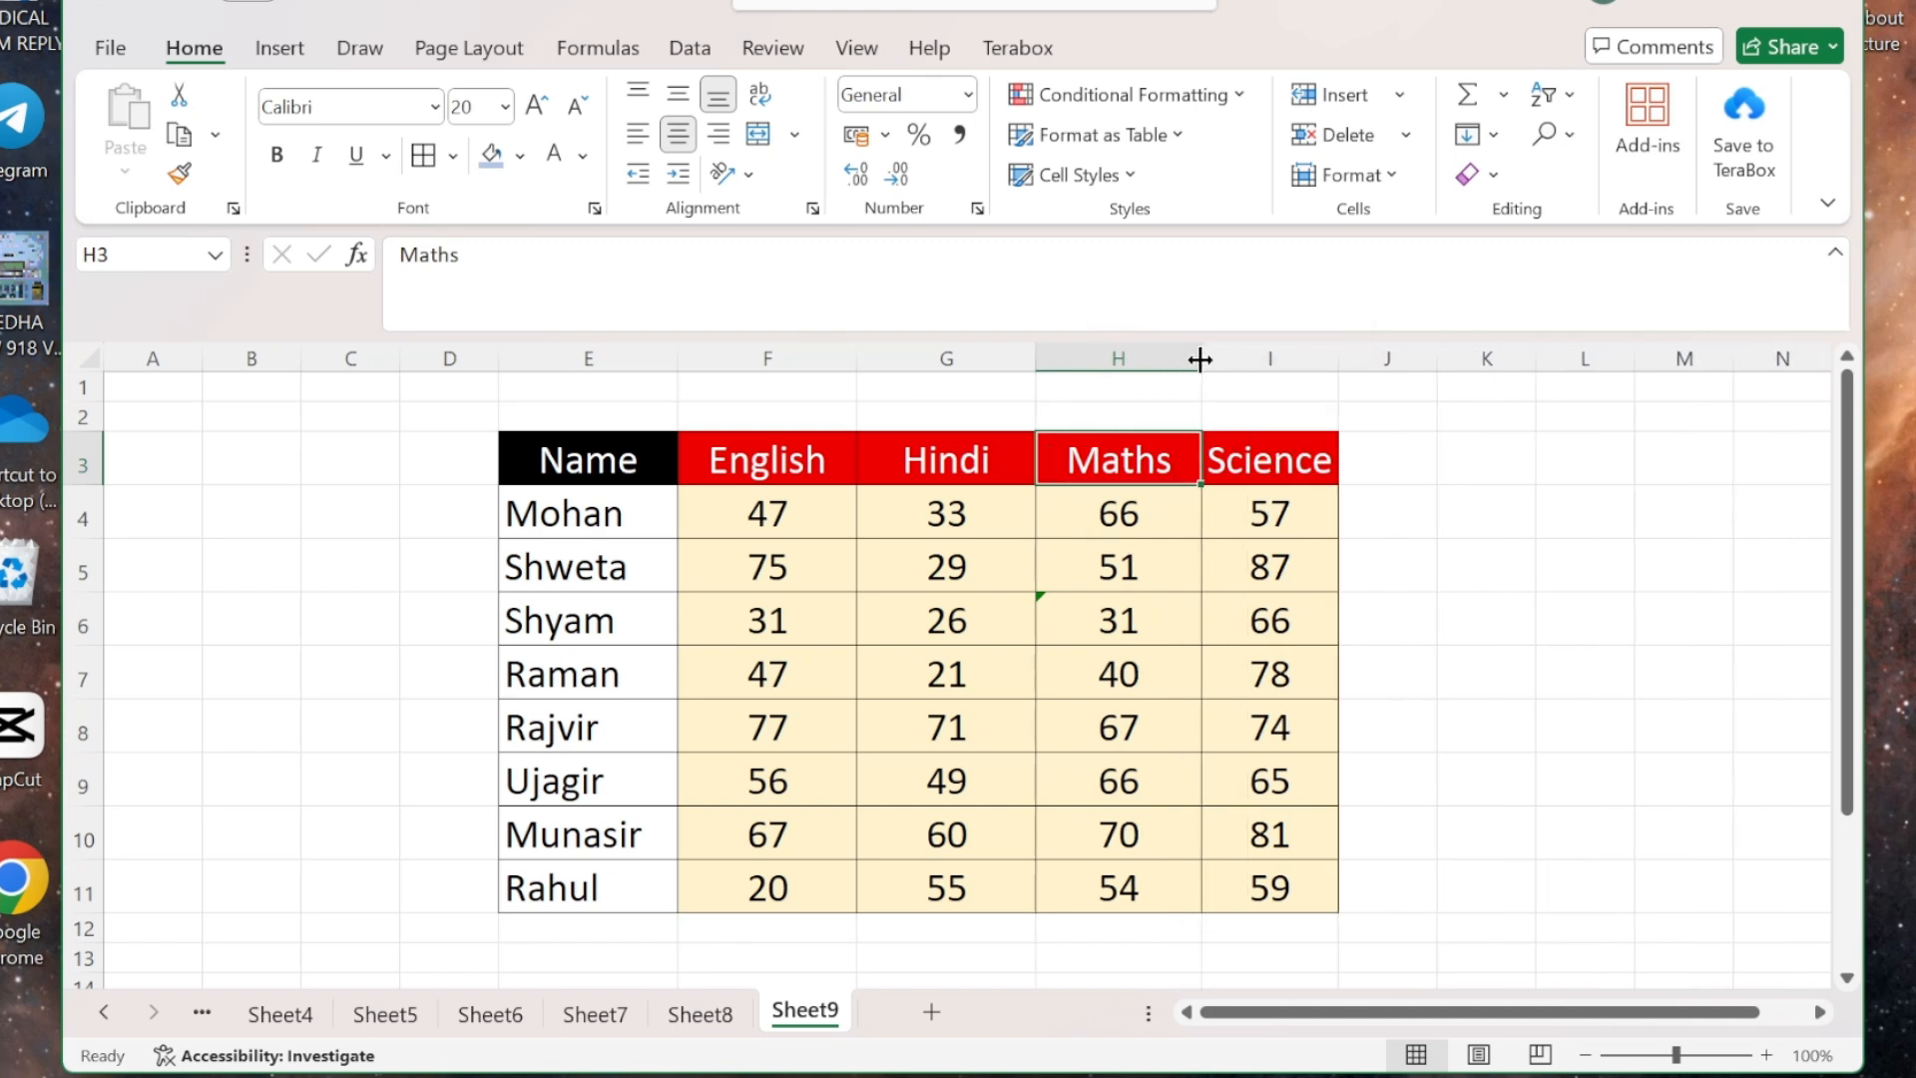
click(1156, 516)
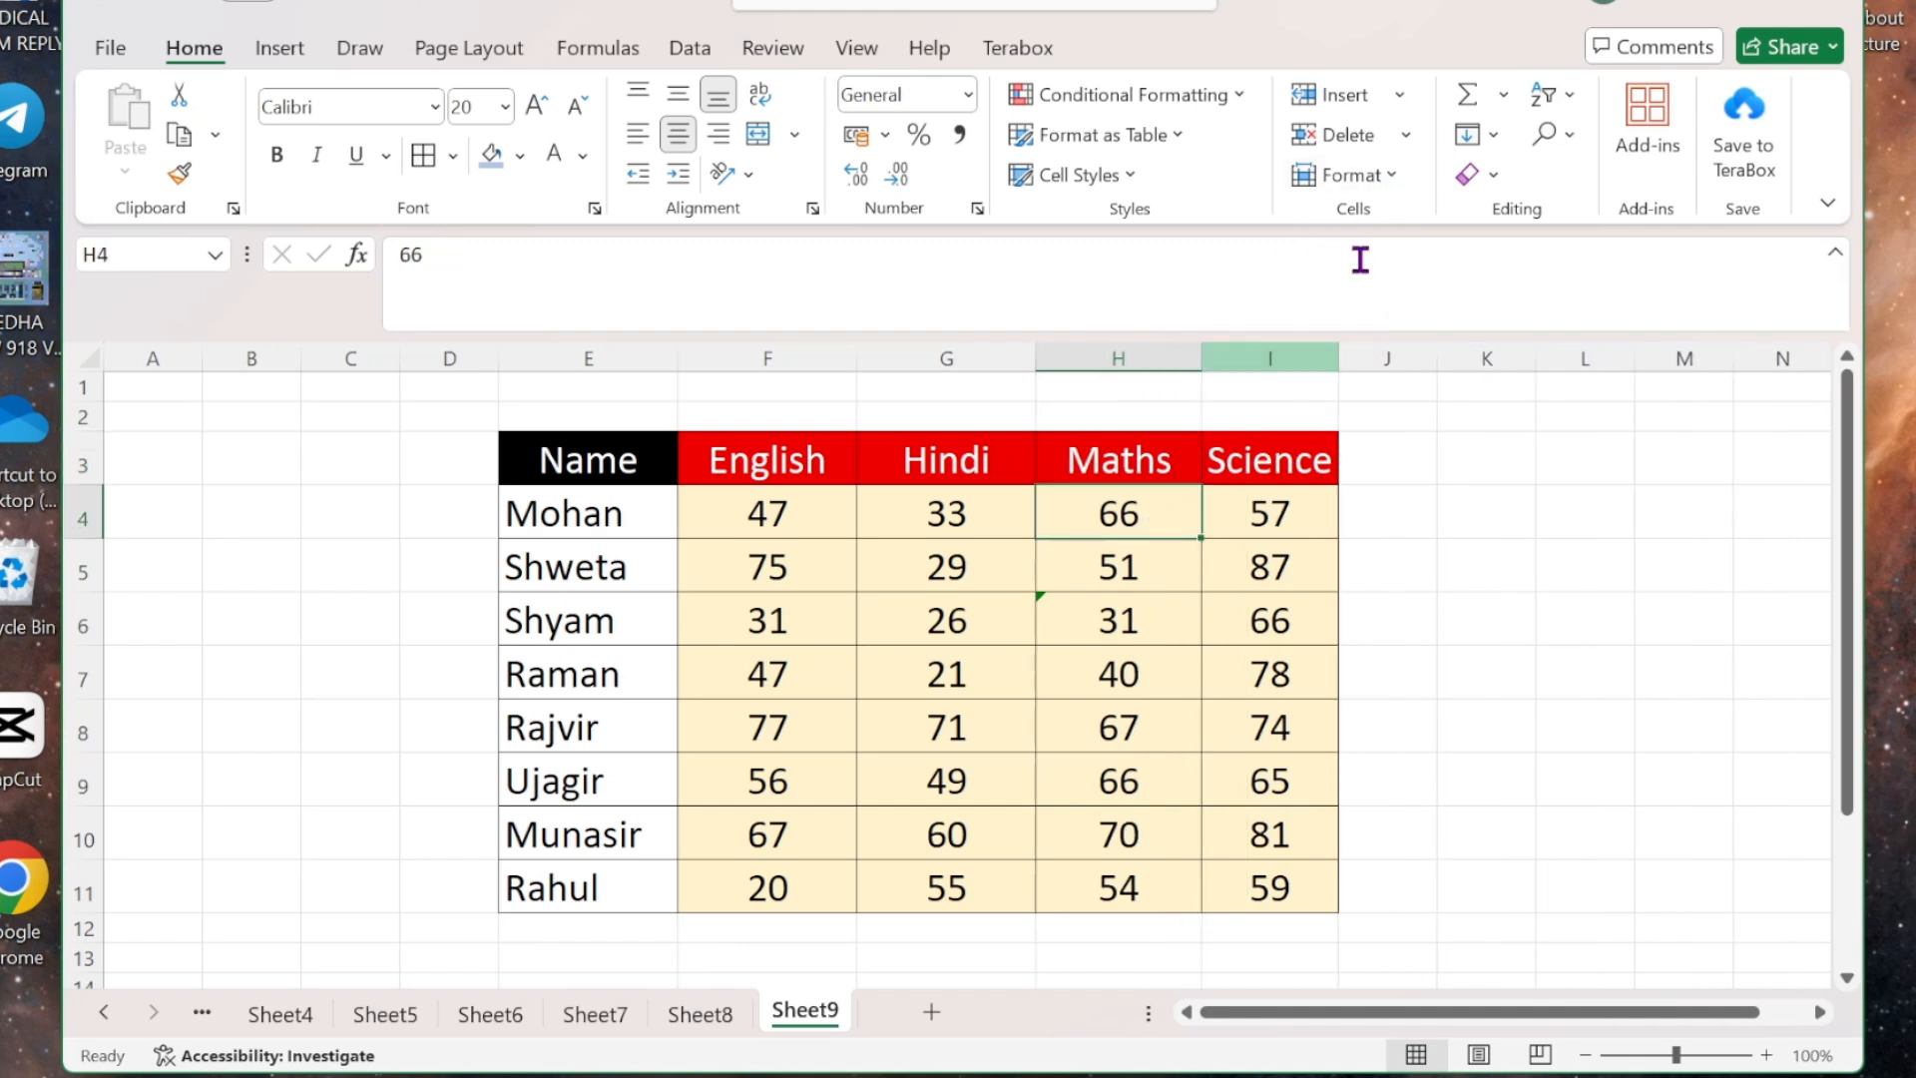
click(1392, 175)
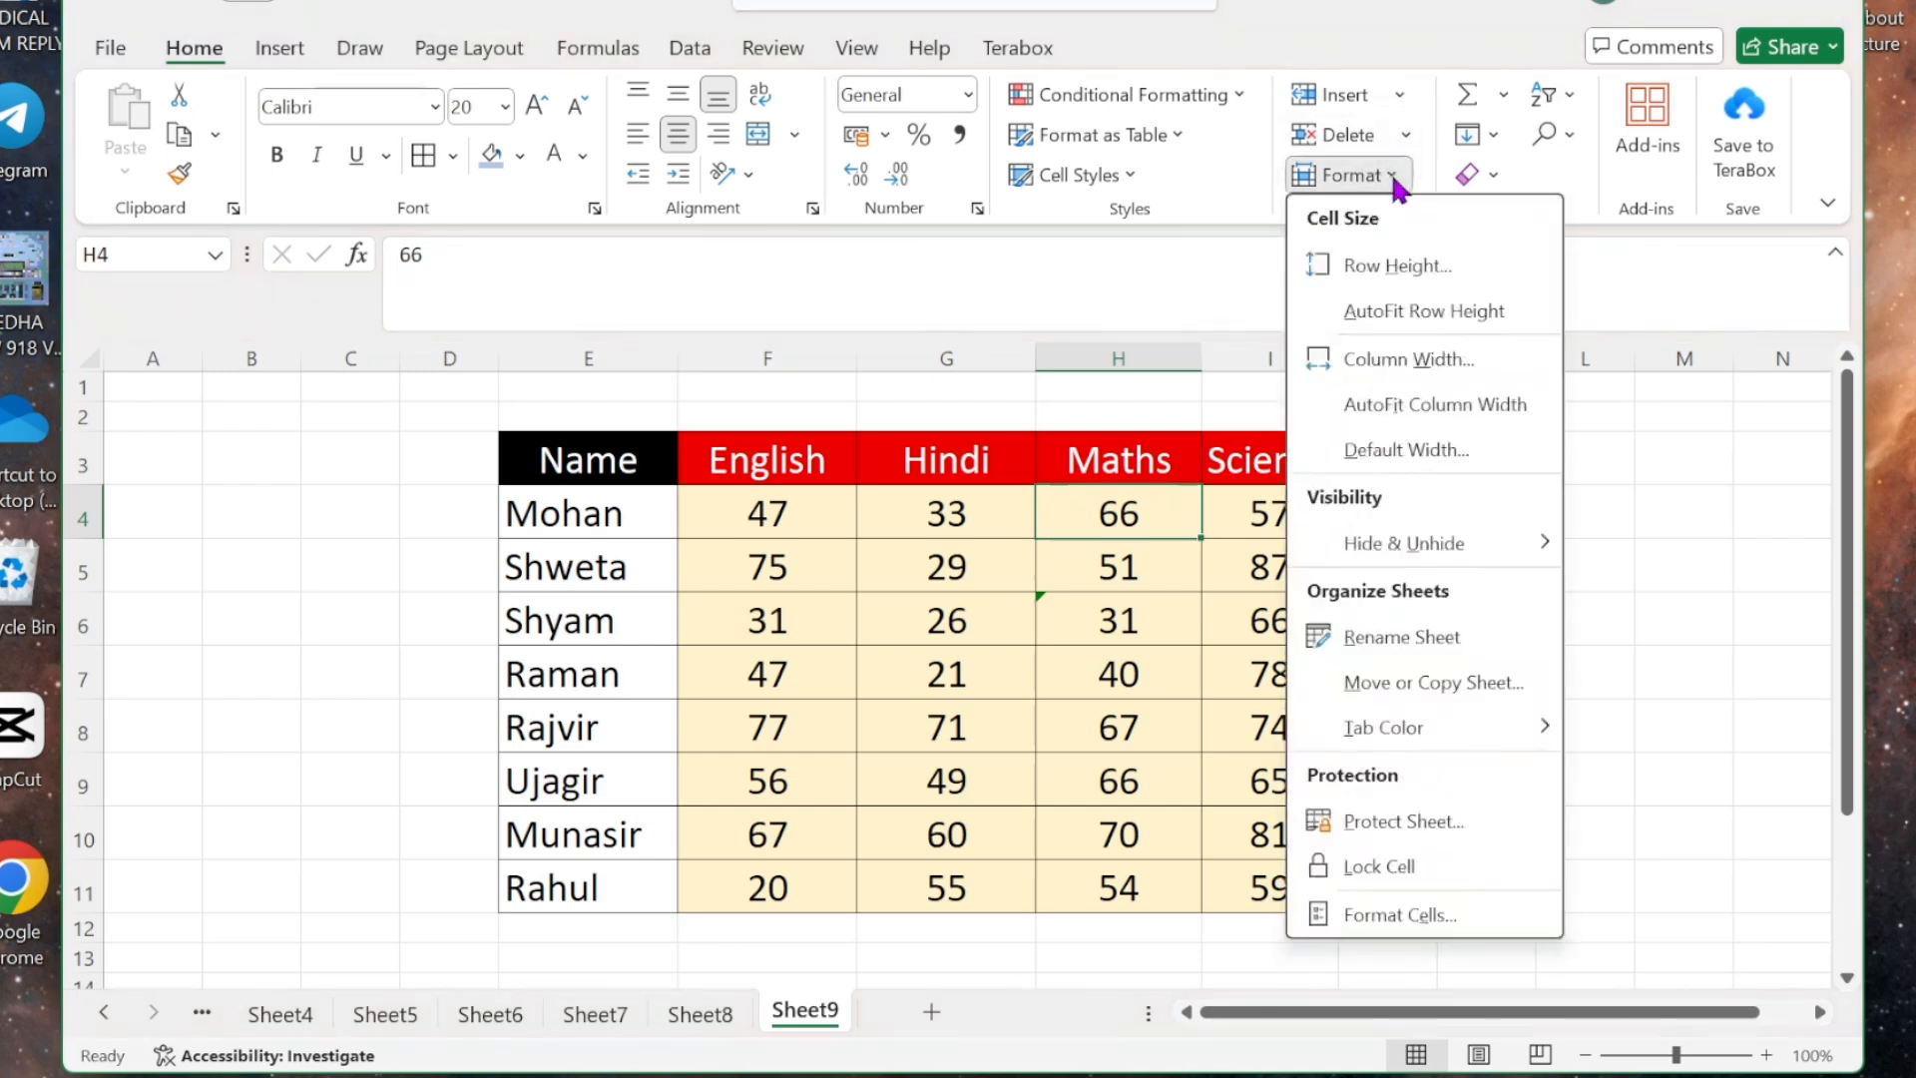
click(1407, 450)
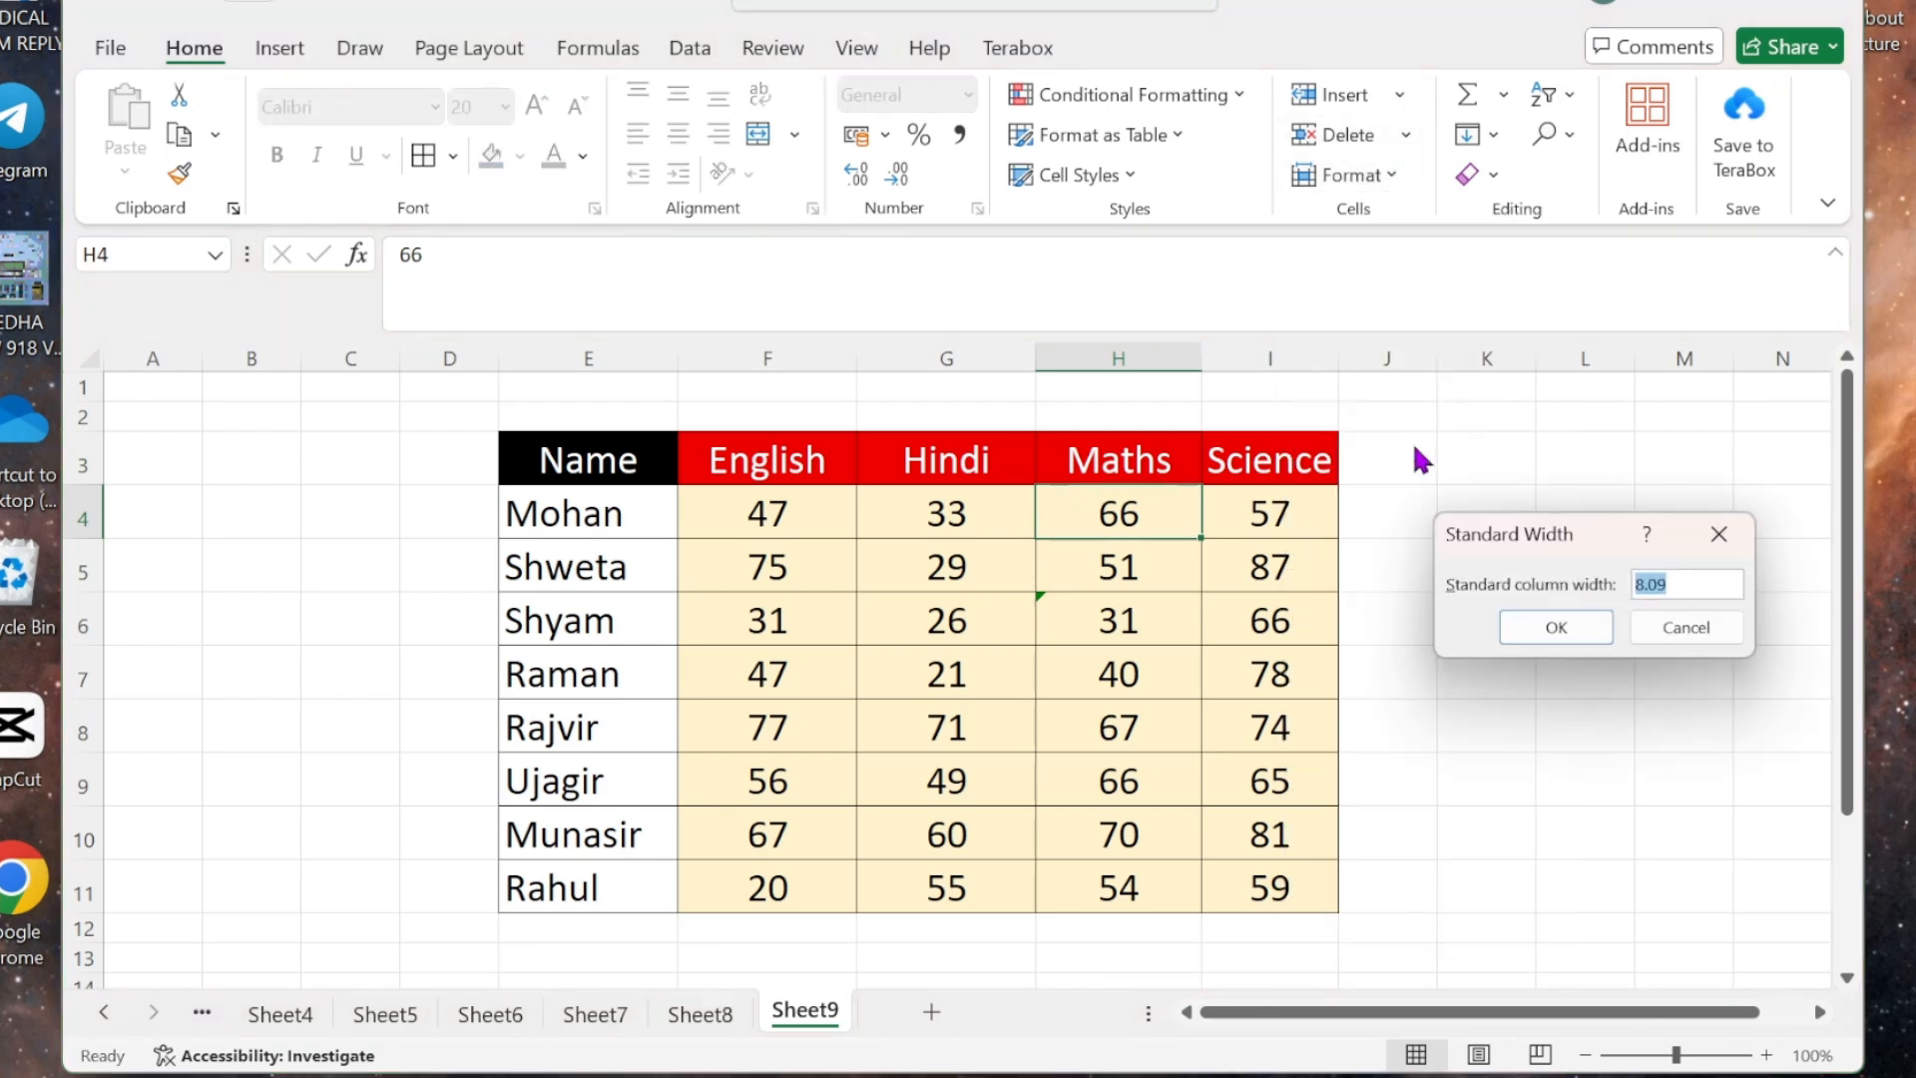
click(1542, 625)
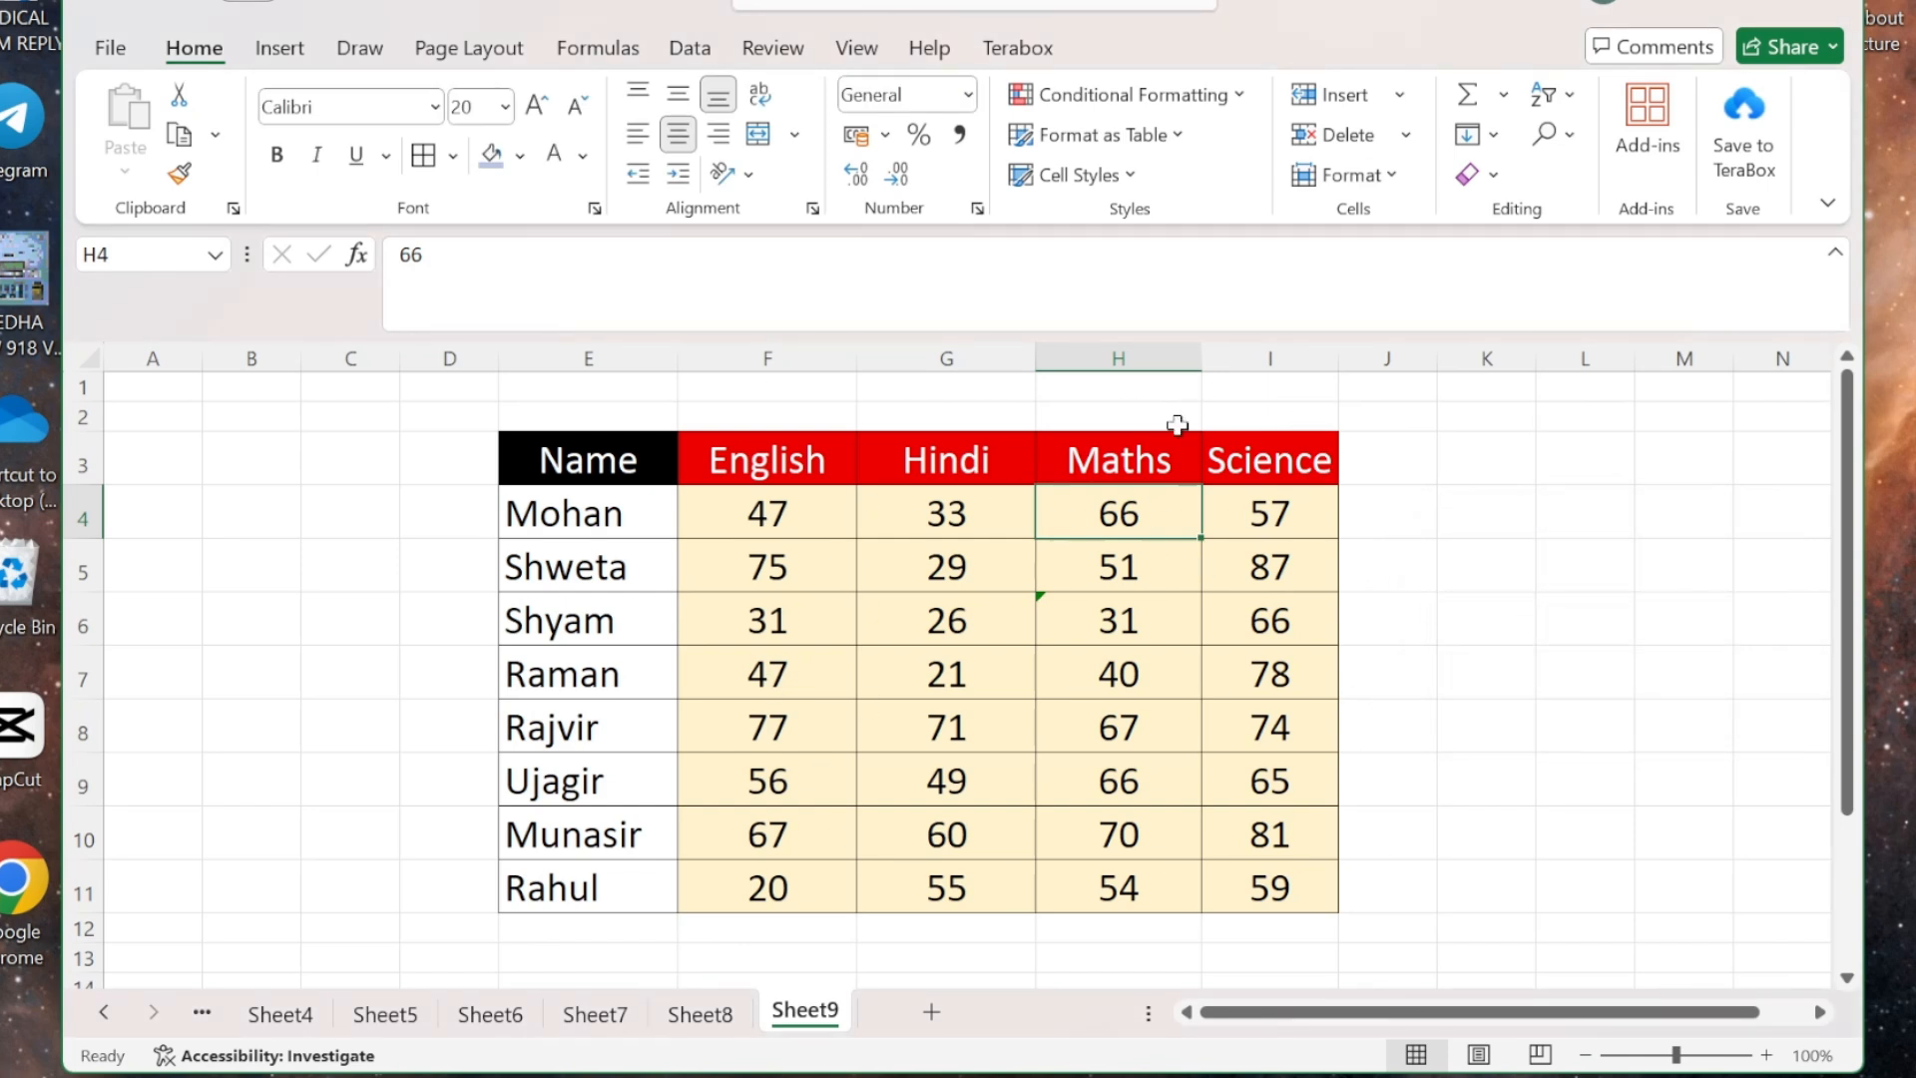
click(1395, 178)
click(1447, 449)
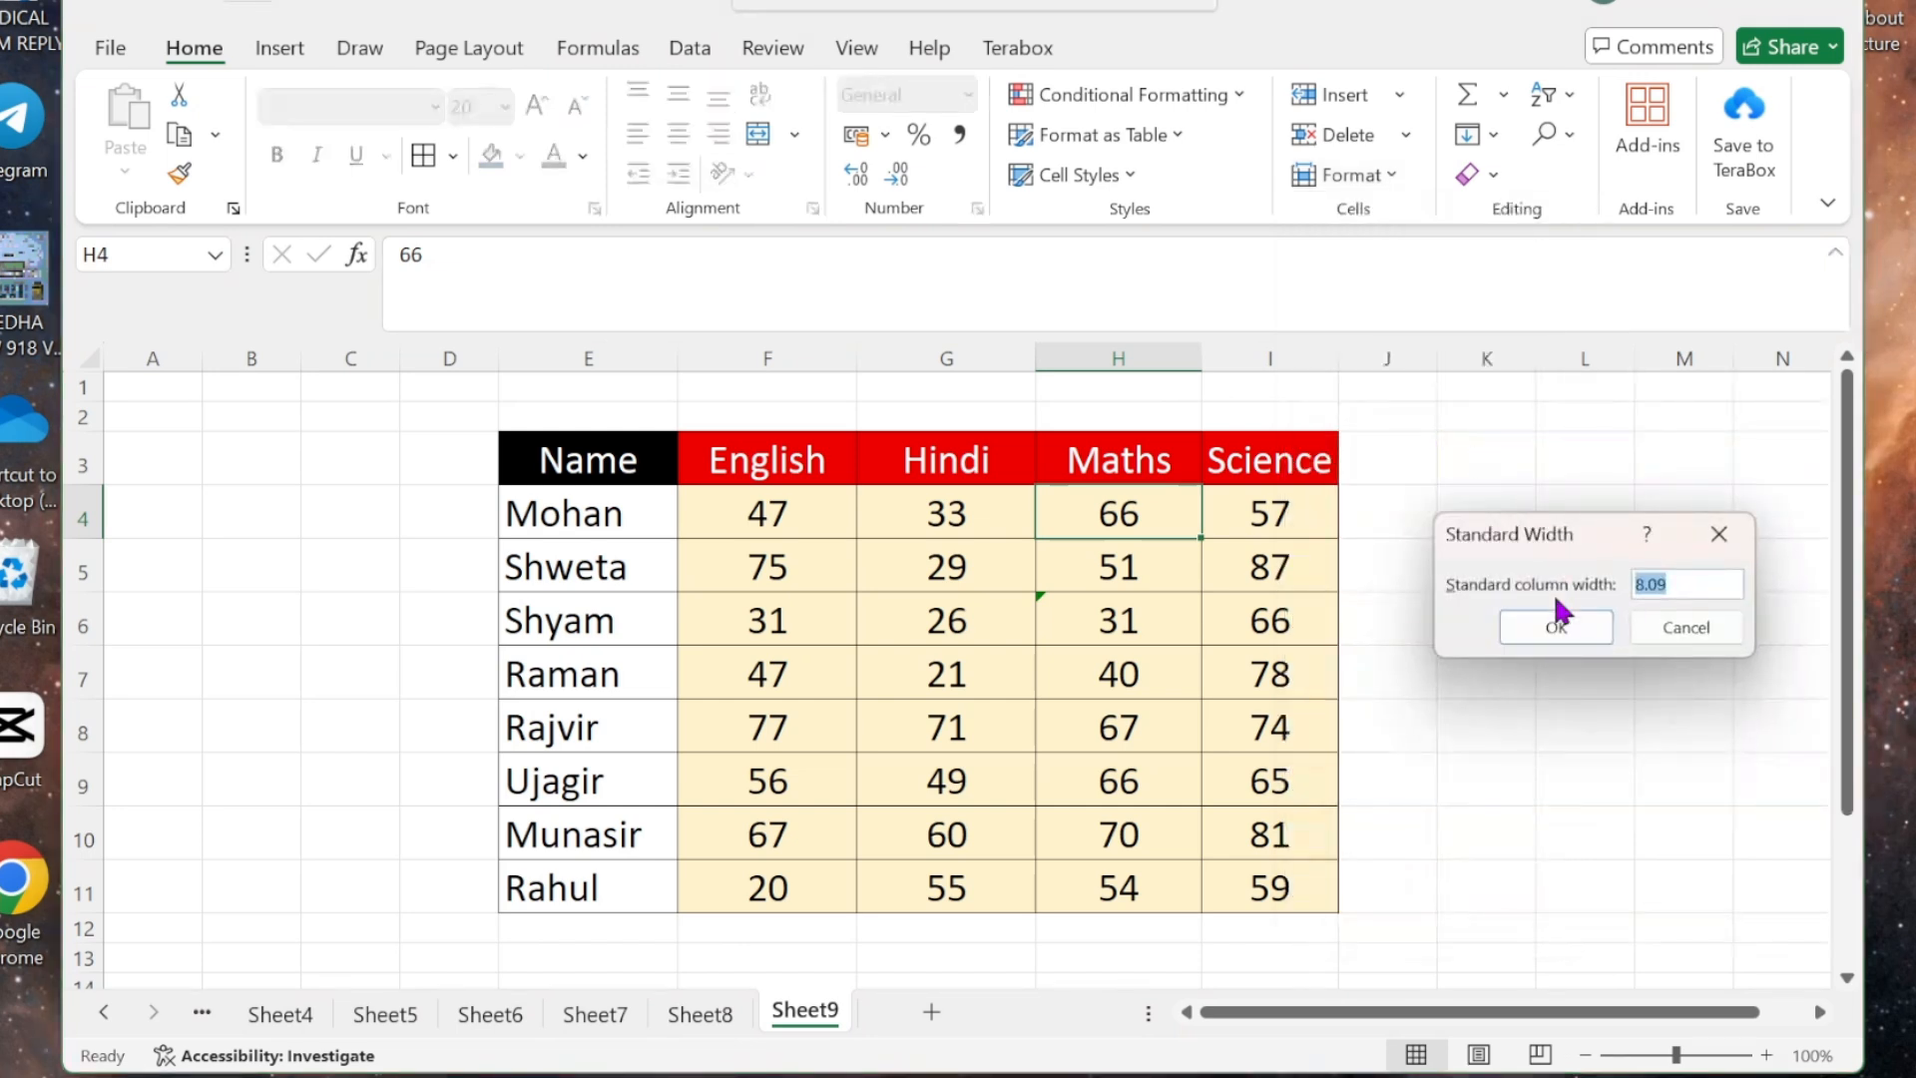
text(10)
click(1555, 626)
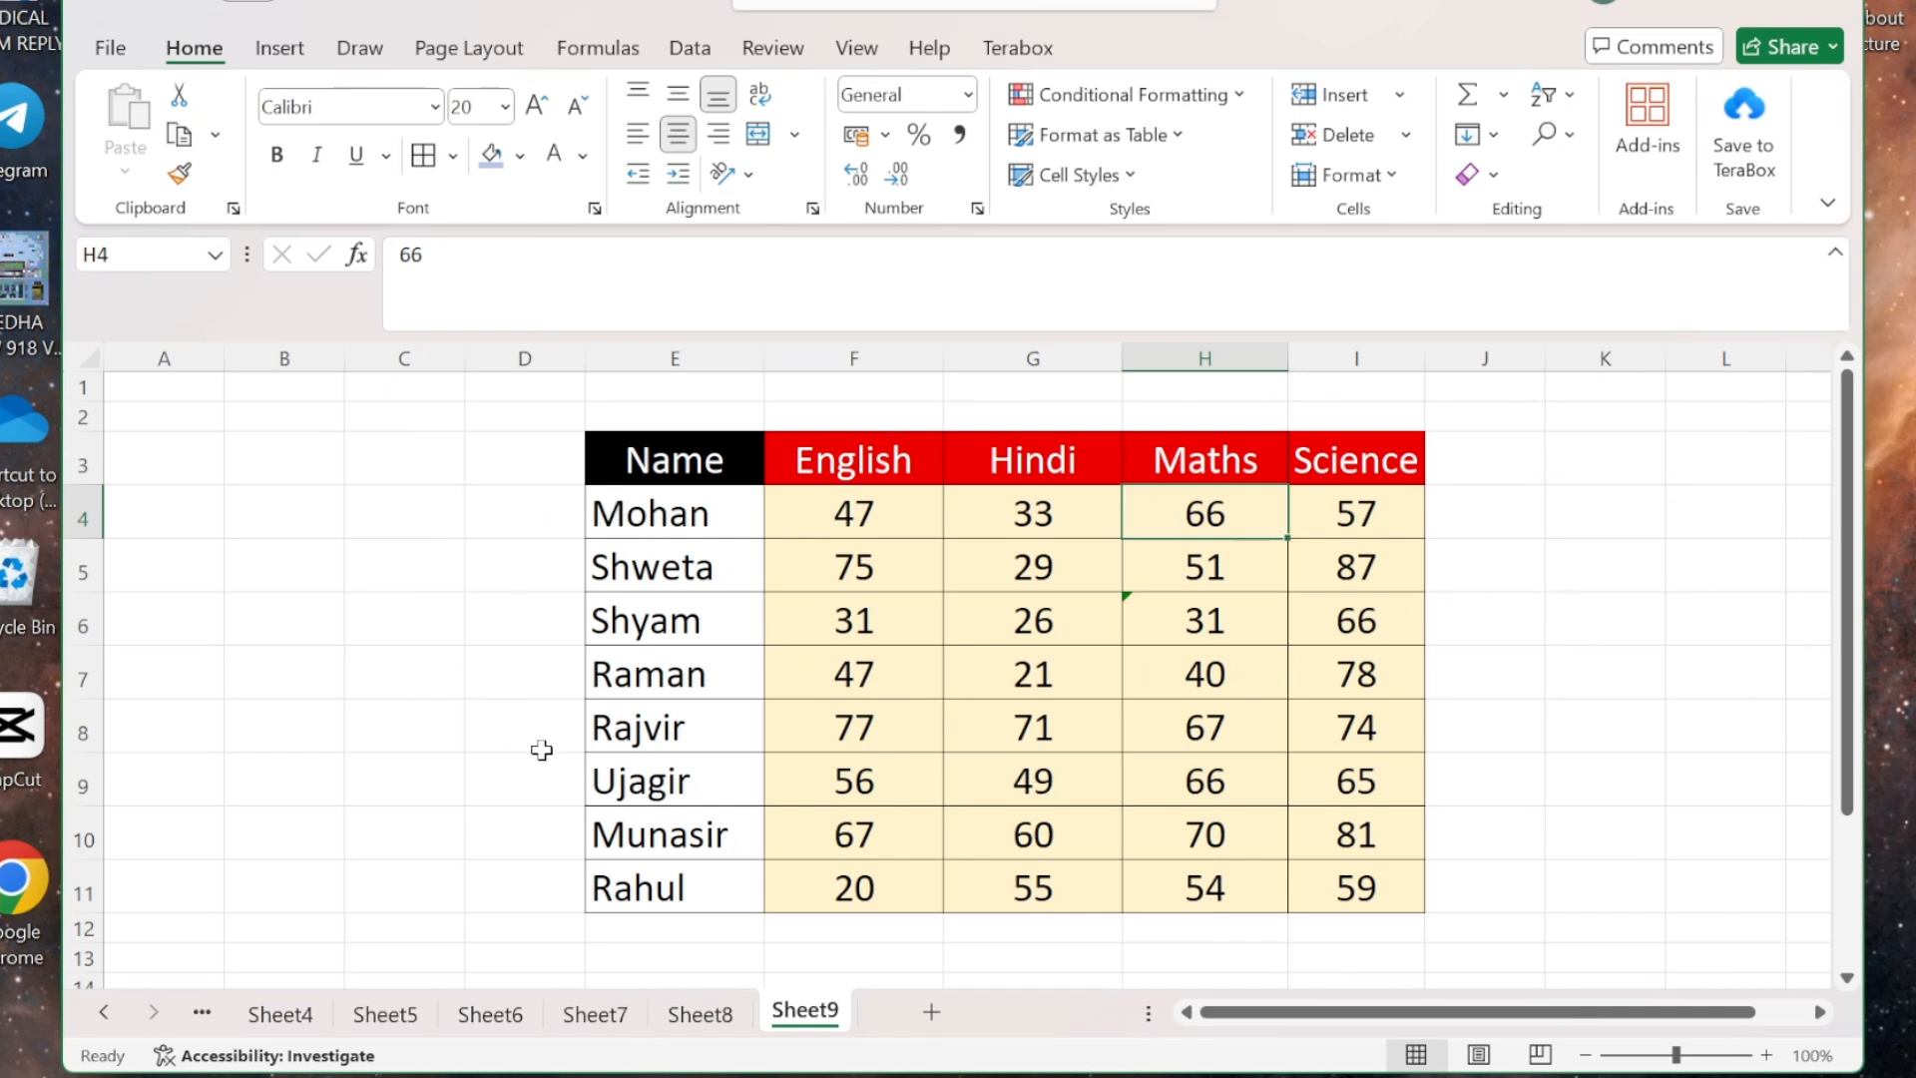
key(ctrl+z)
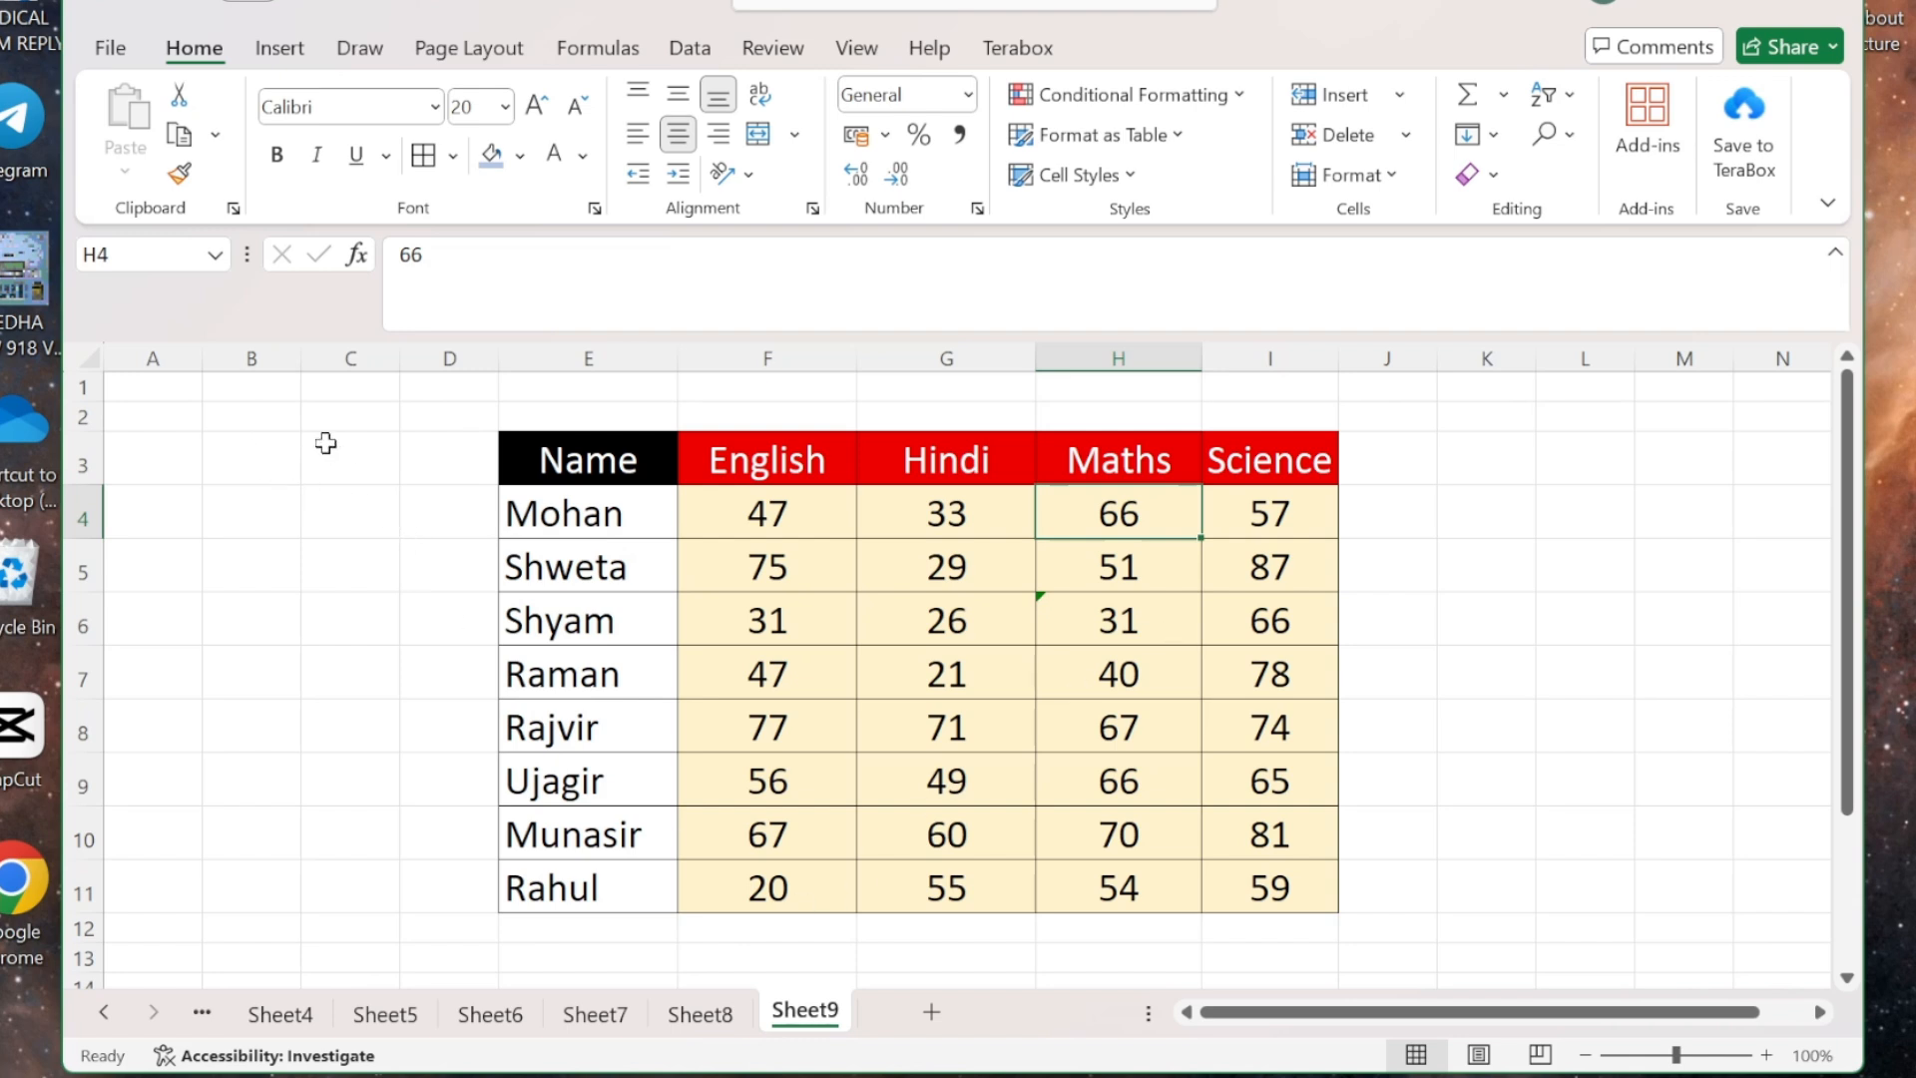
- Set the sheet's Default Width (standard column width) to 30, widening every ordinary column
mouse_move(290, 418)
mouse_down()
mouse_move(1266, 663)
mouse_move(1497, 932)
mouse_move(1637, 932)
mouse_move(1655, 896)
mouse_up()
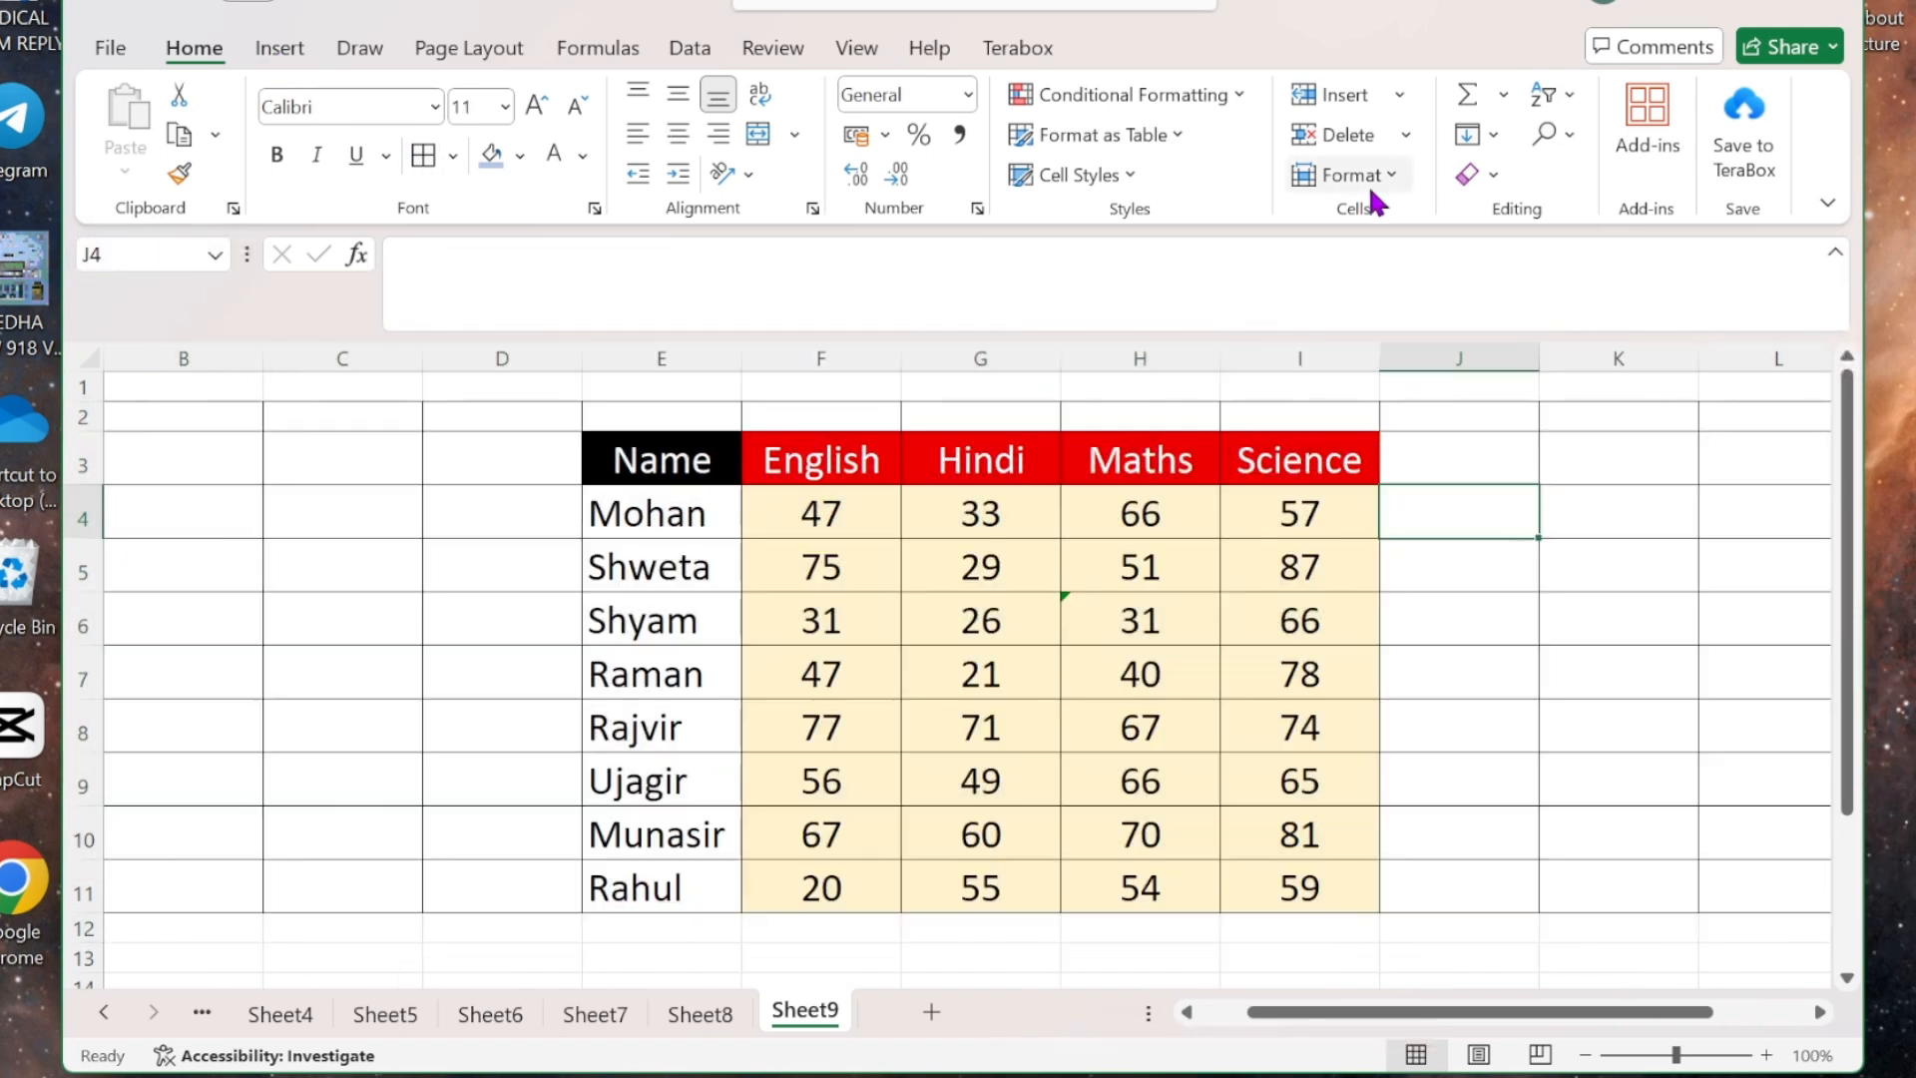
click(1381, 175)
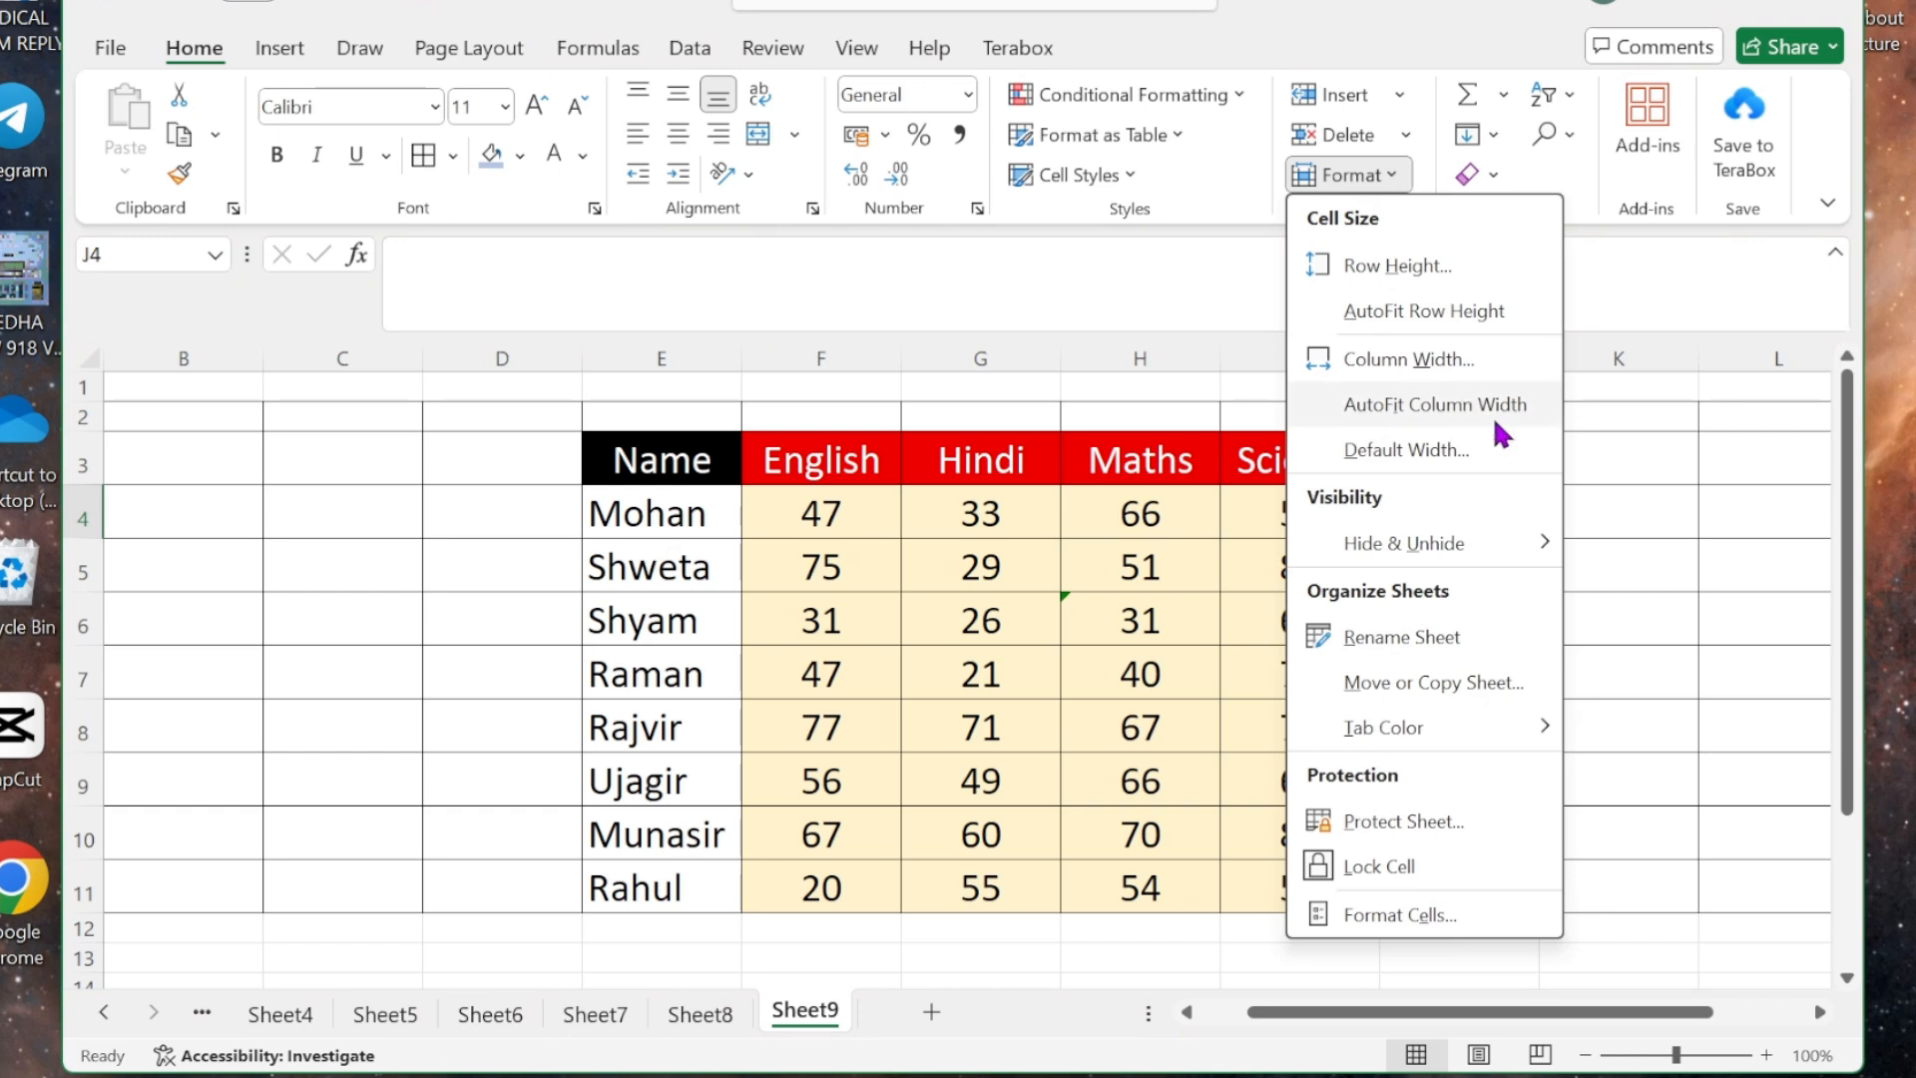
click(1048, 618)
click(1139, 613)
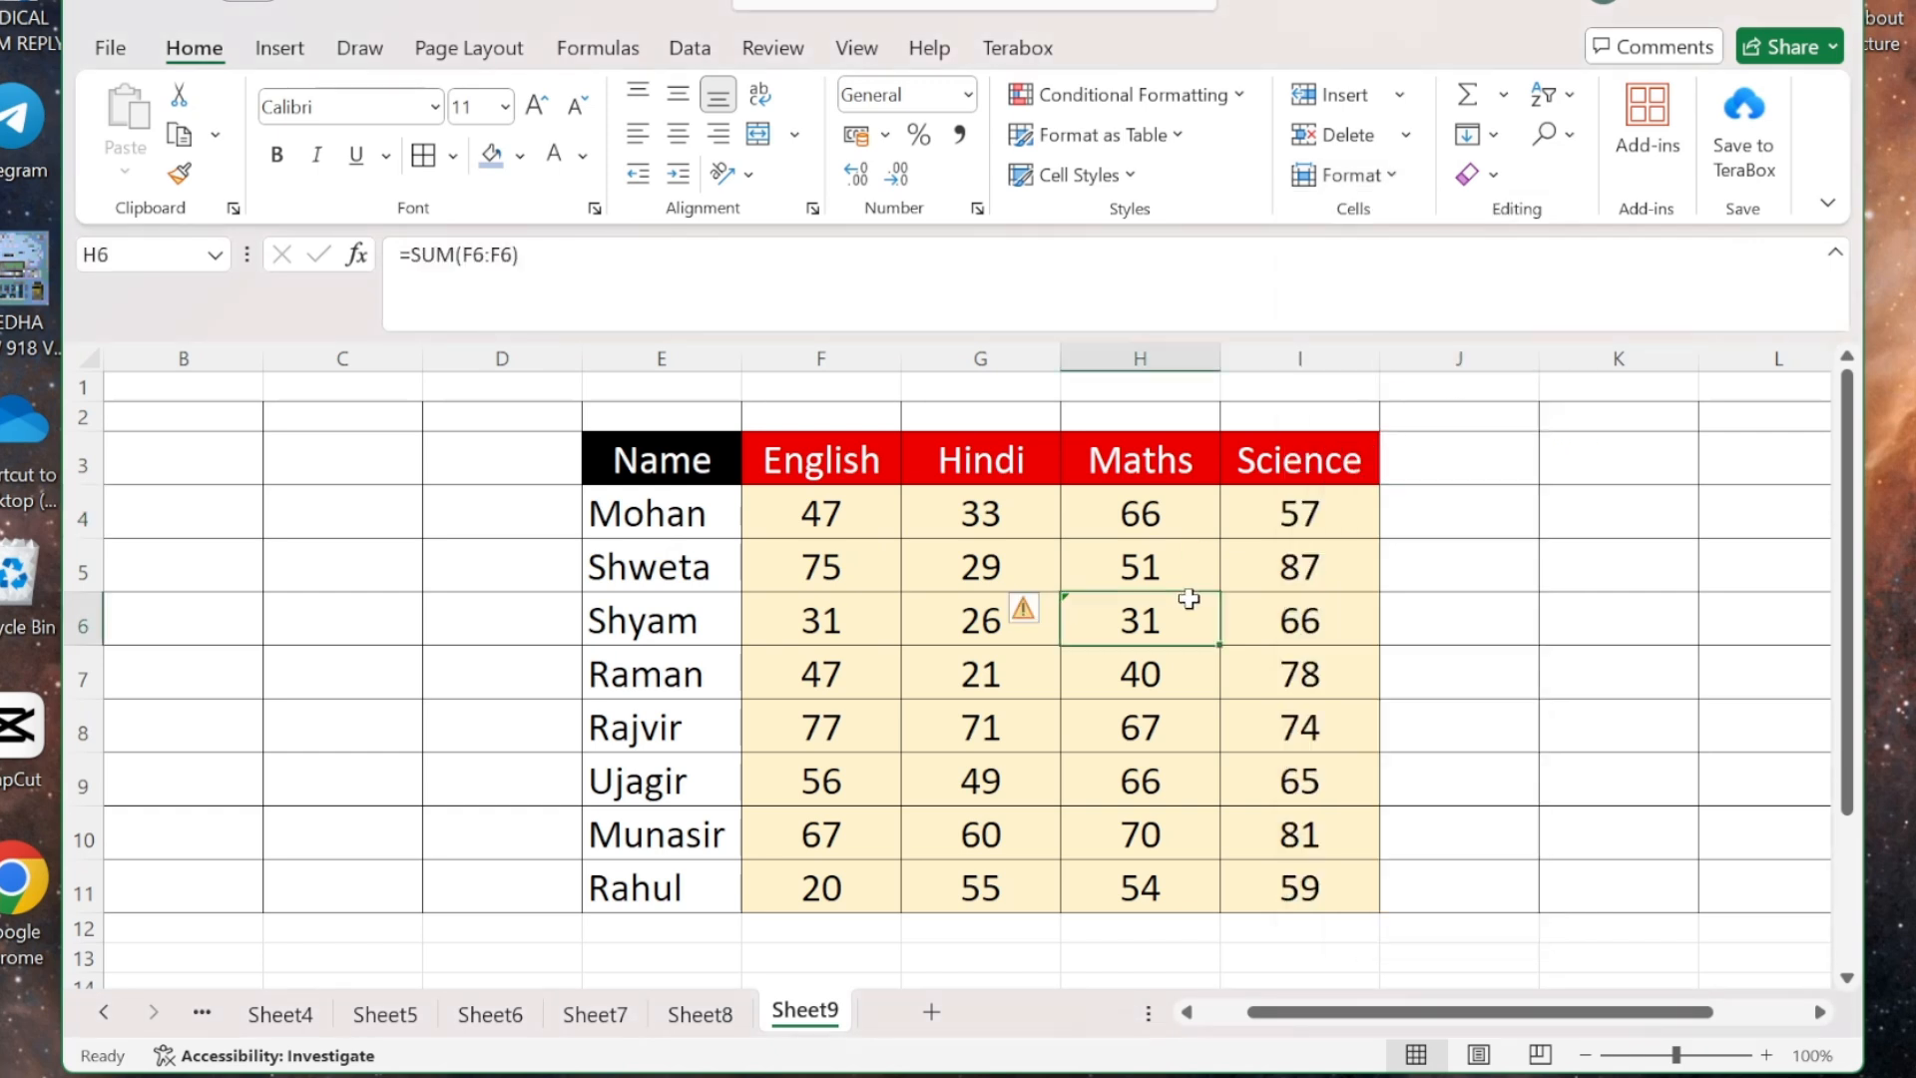
click(1318, 601)
click(1010, 573)
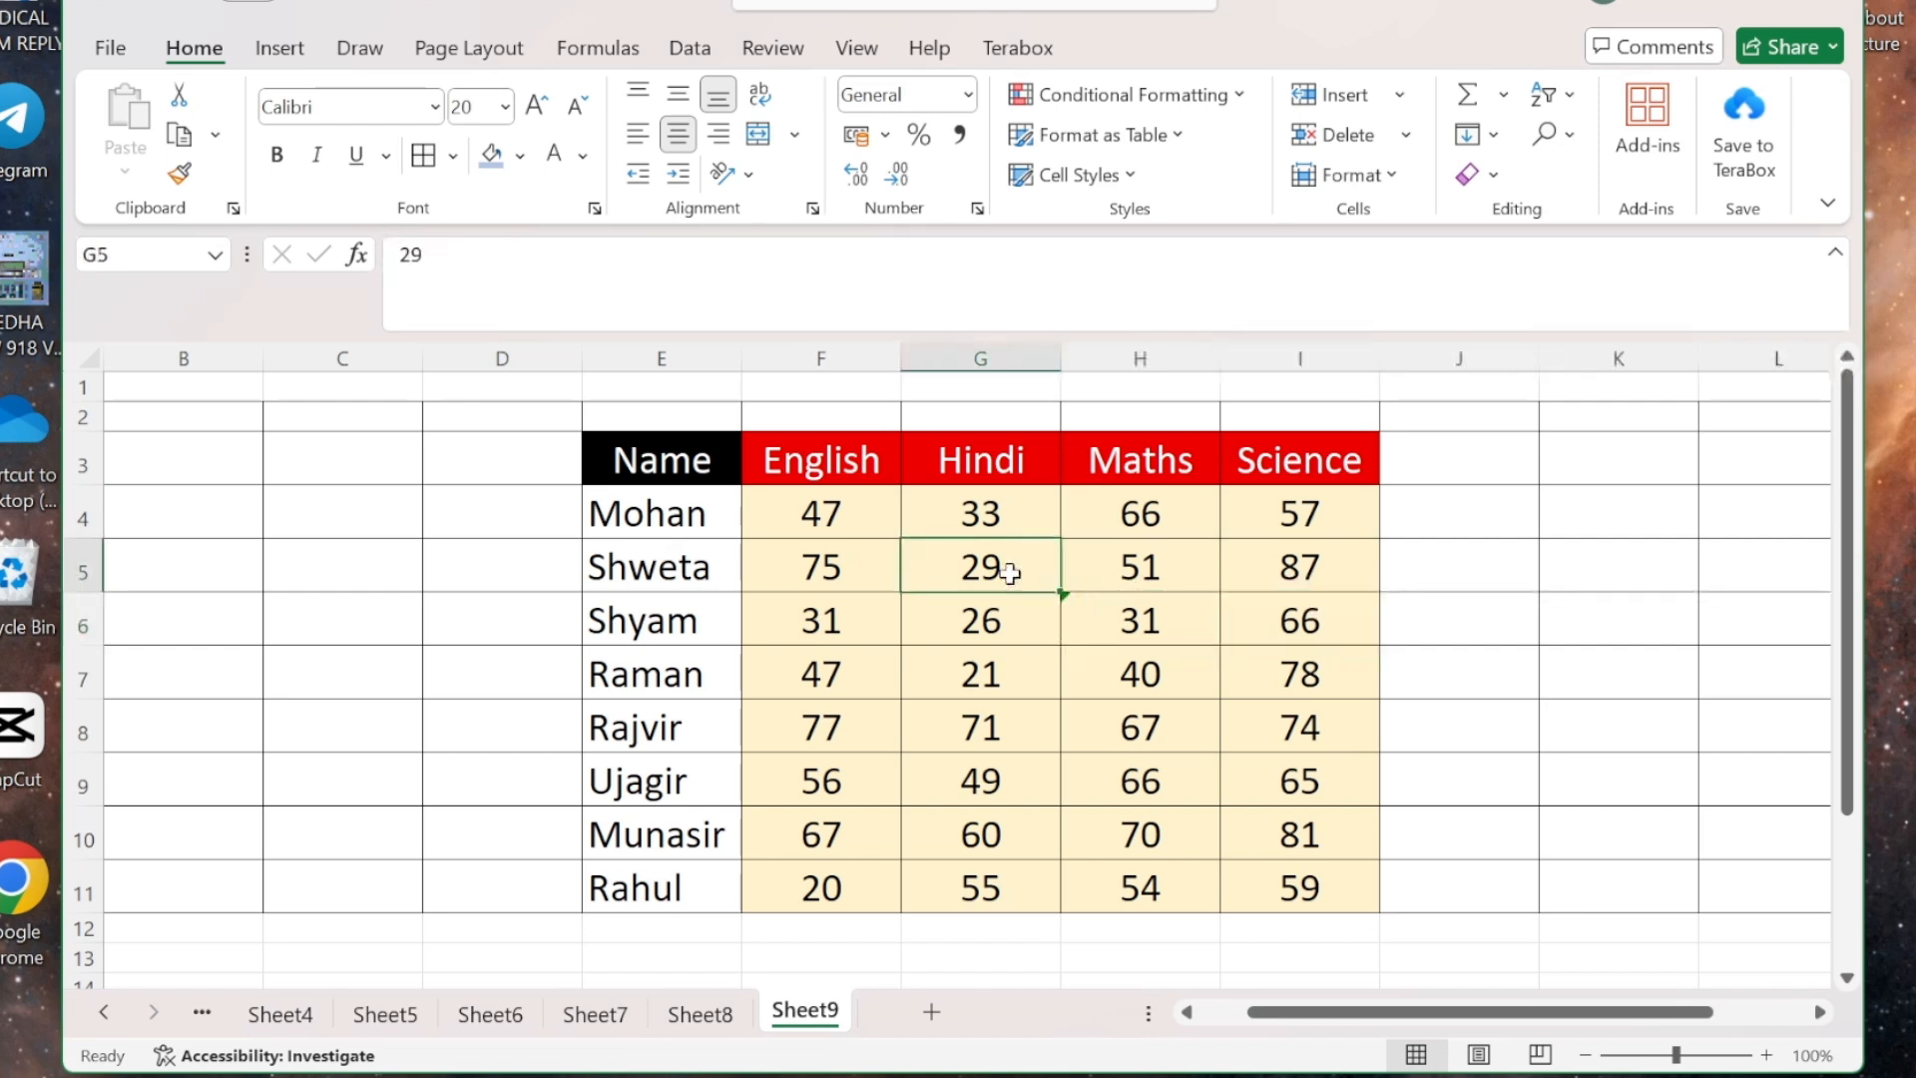
click(1389, 180)
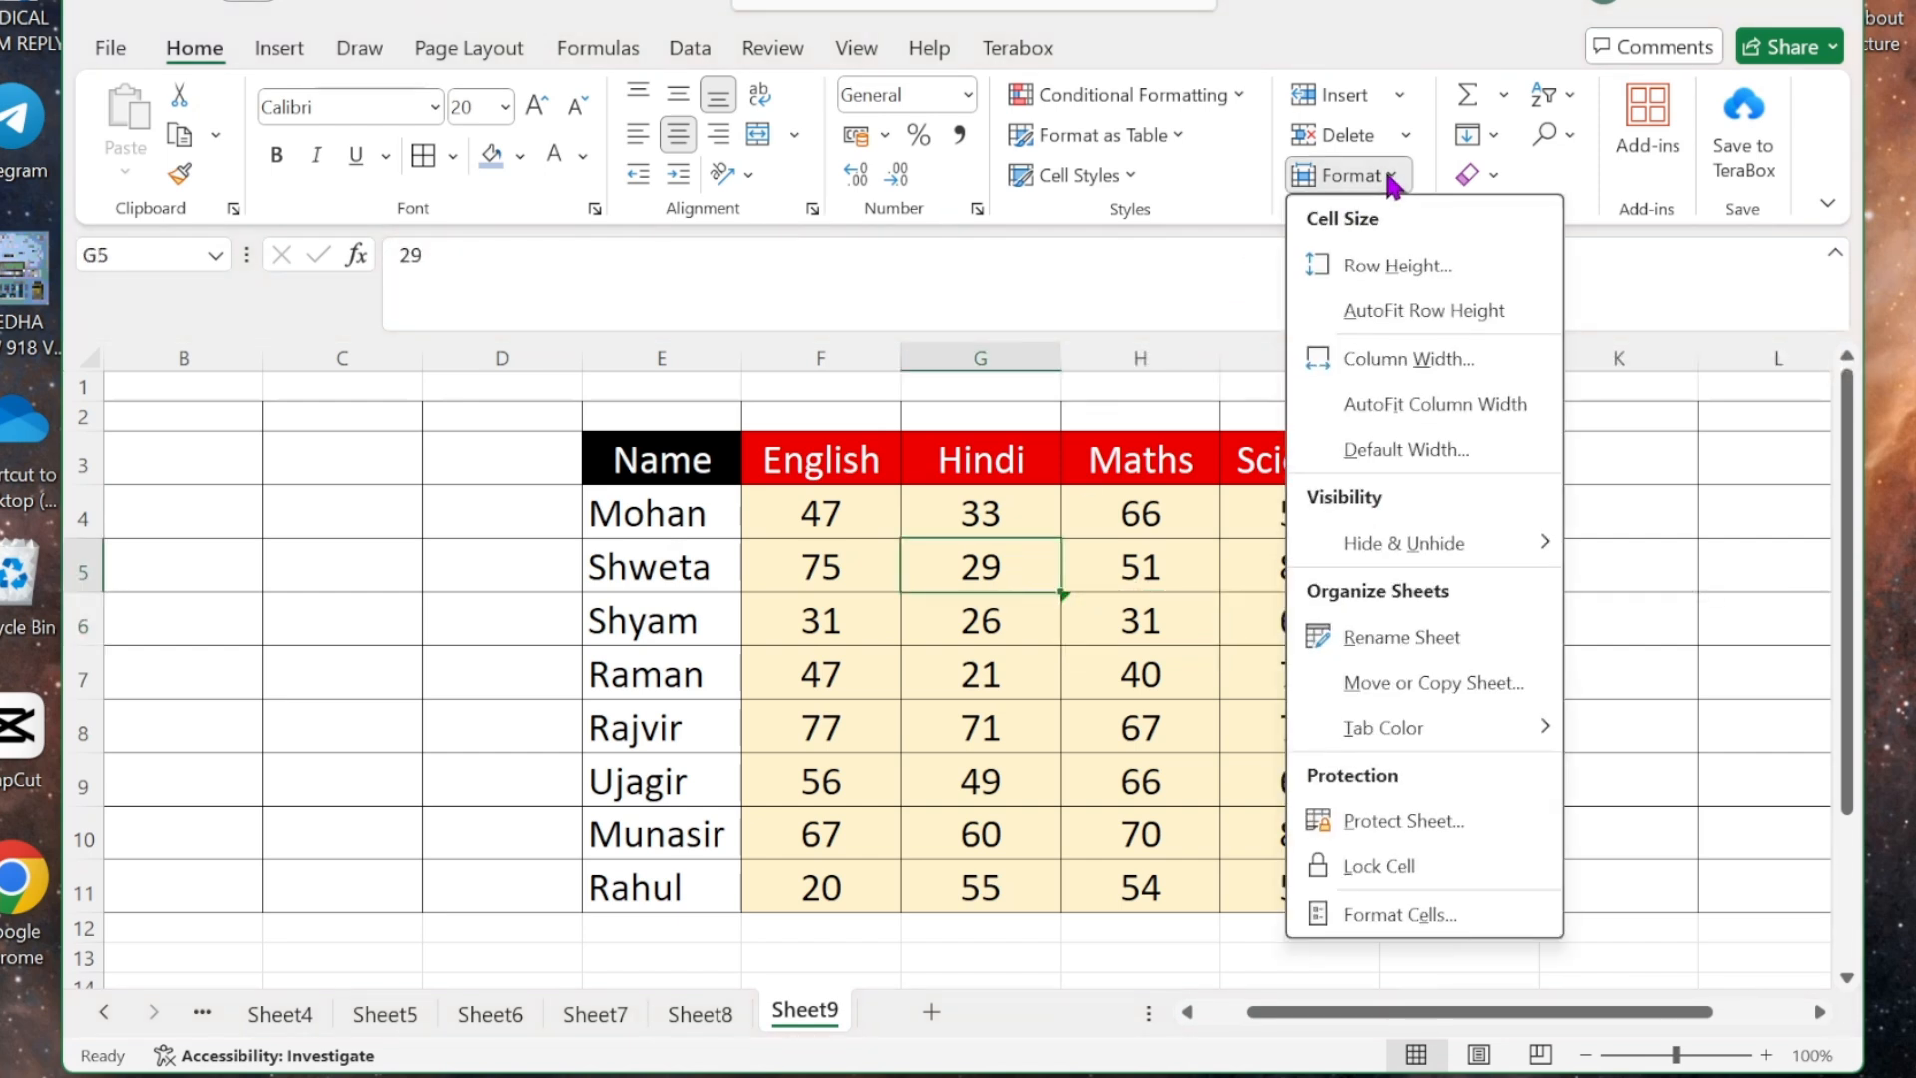
click(1408, 451)
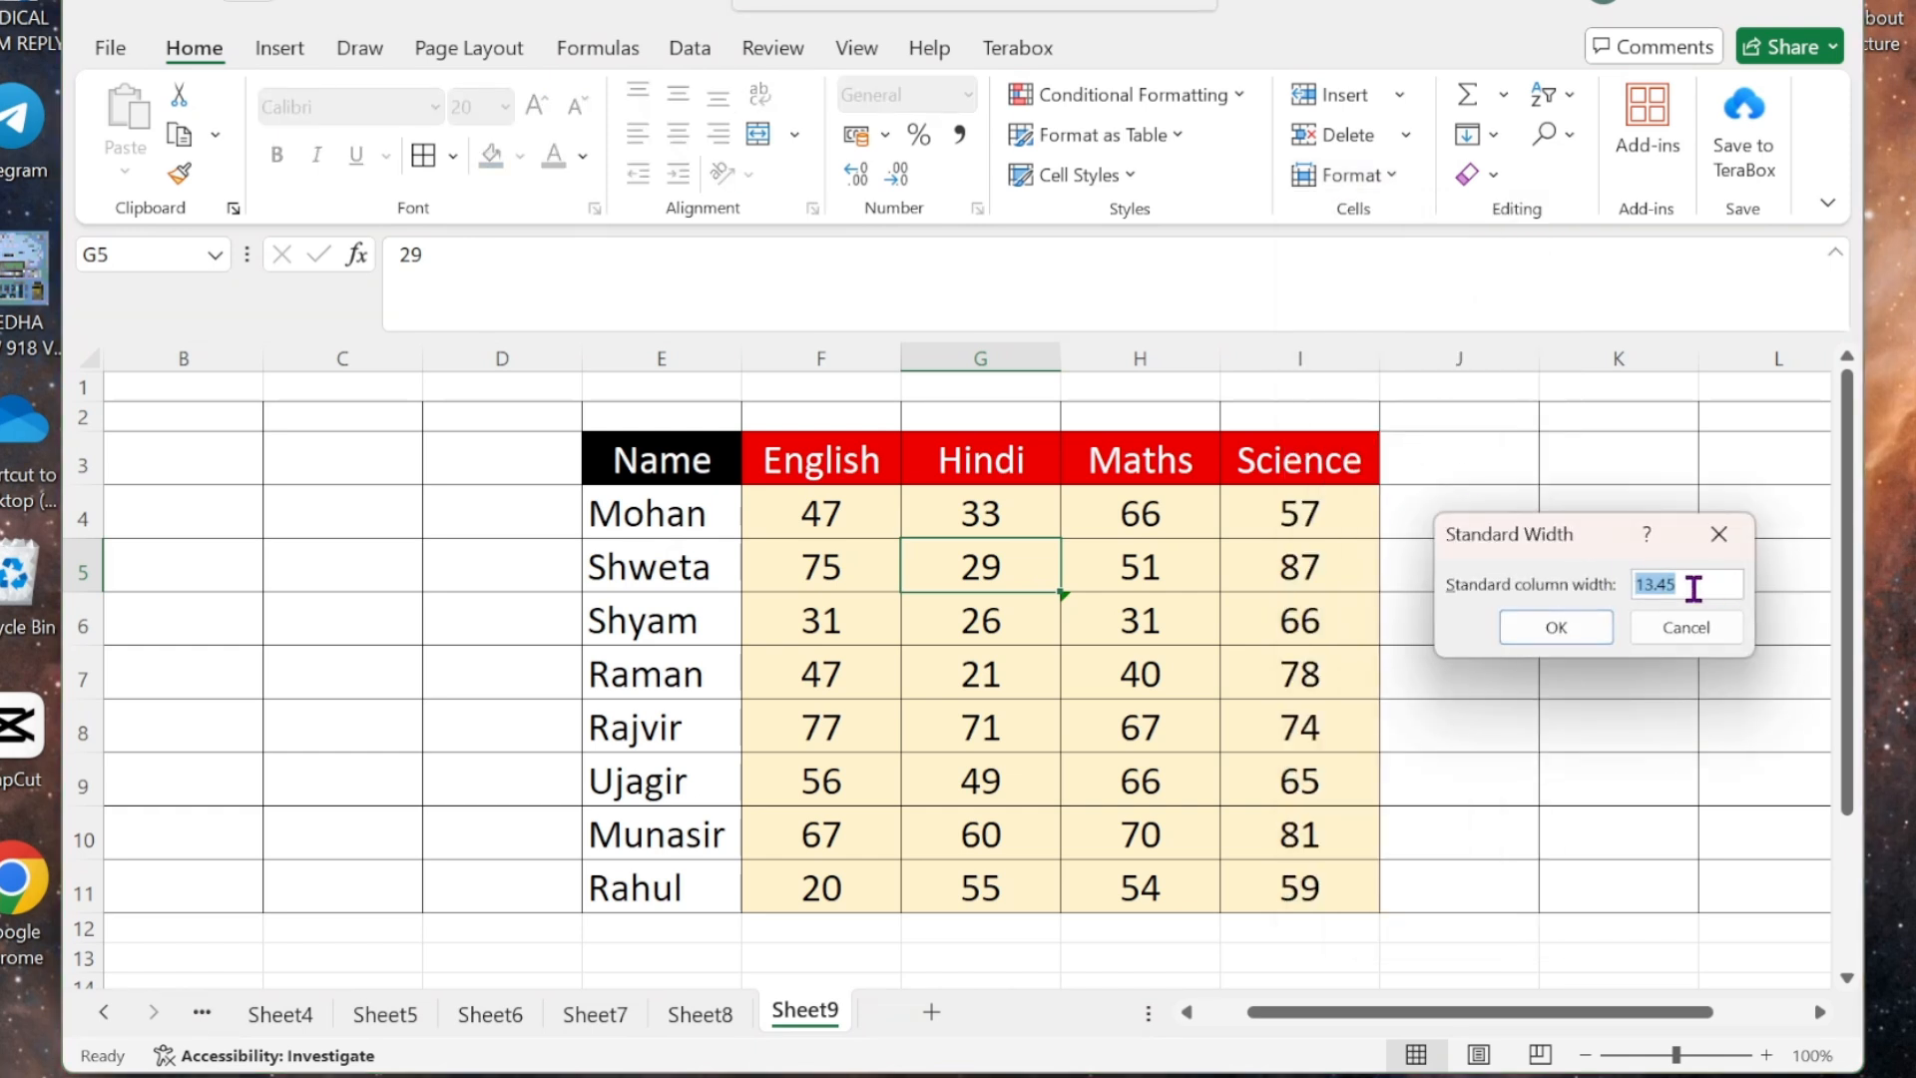
text(30)
click(1537, 635)
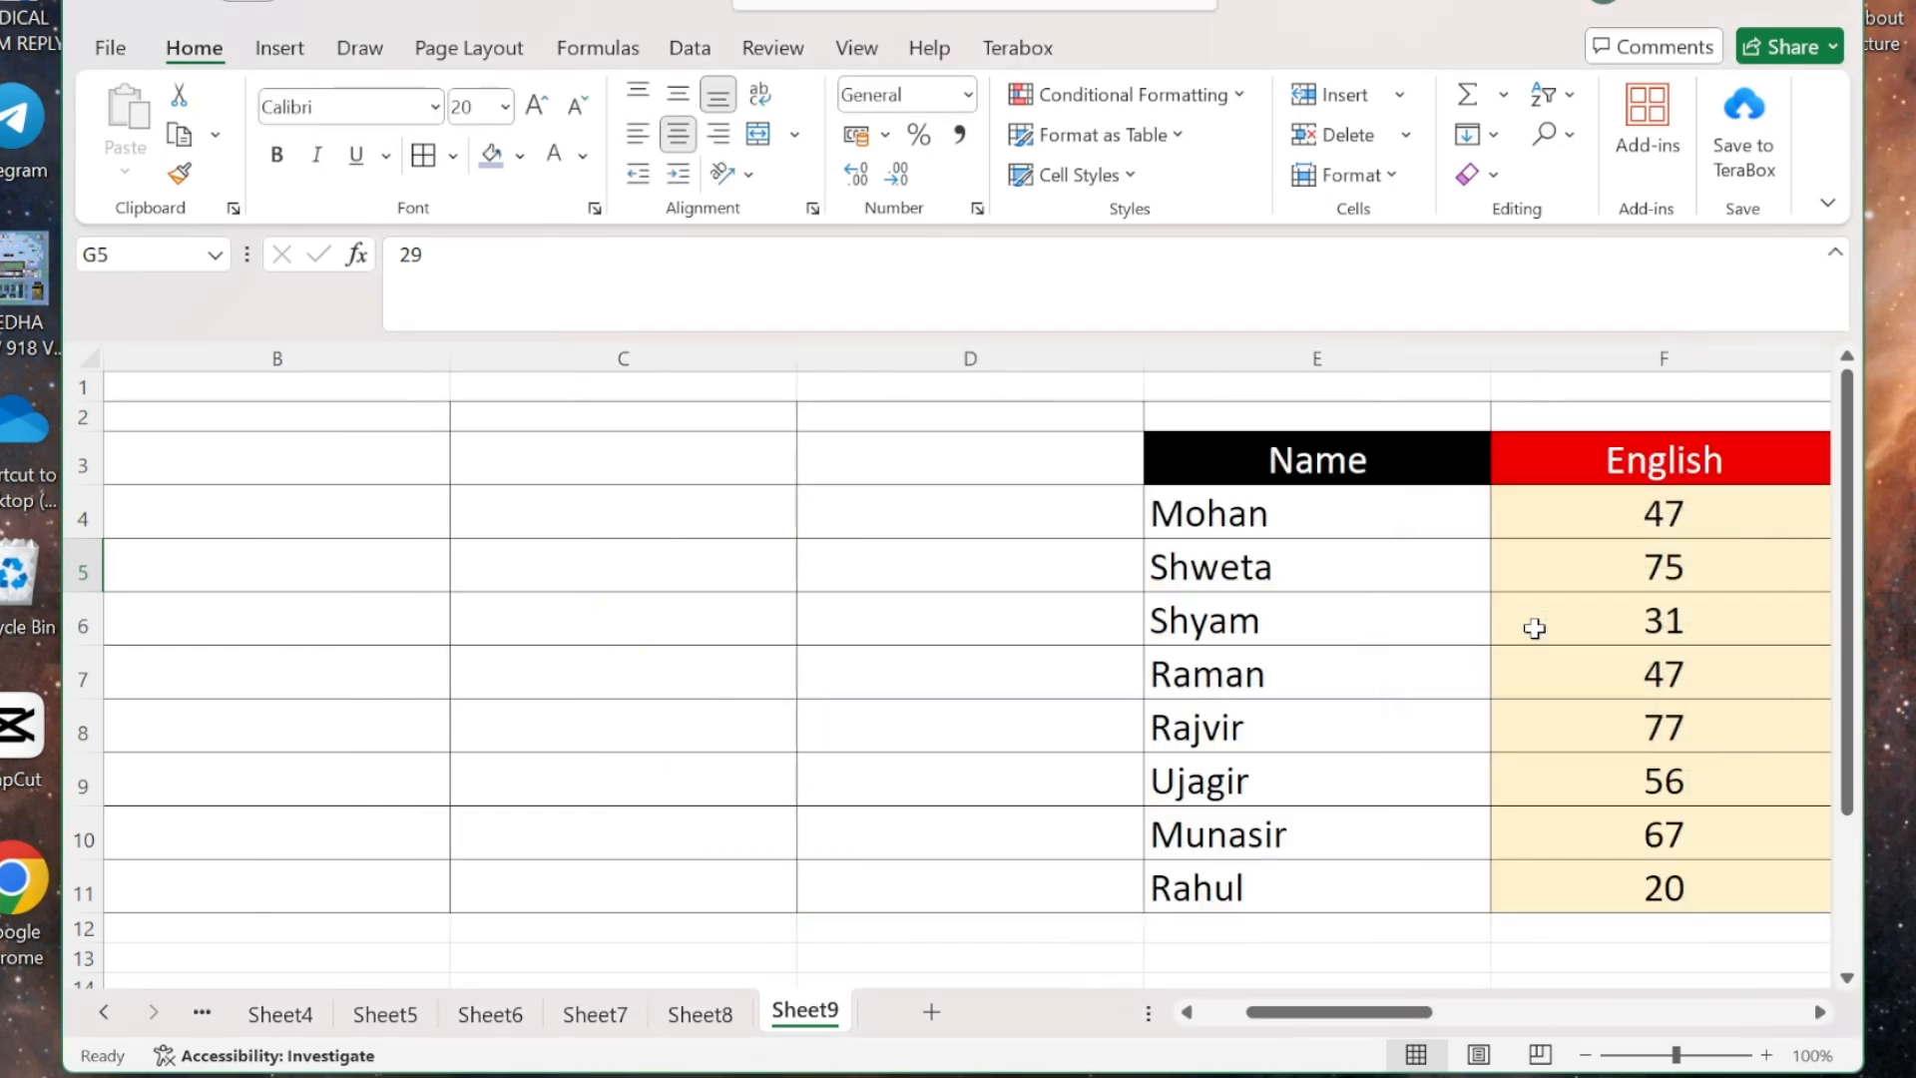
- Undo the standard column width of 30 so the columns return to their narrower size
scroll(1506, 727, right, 8)
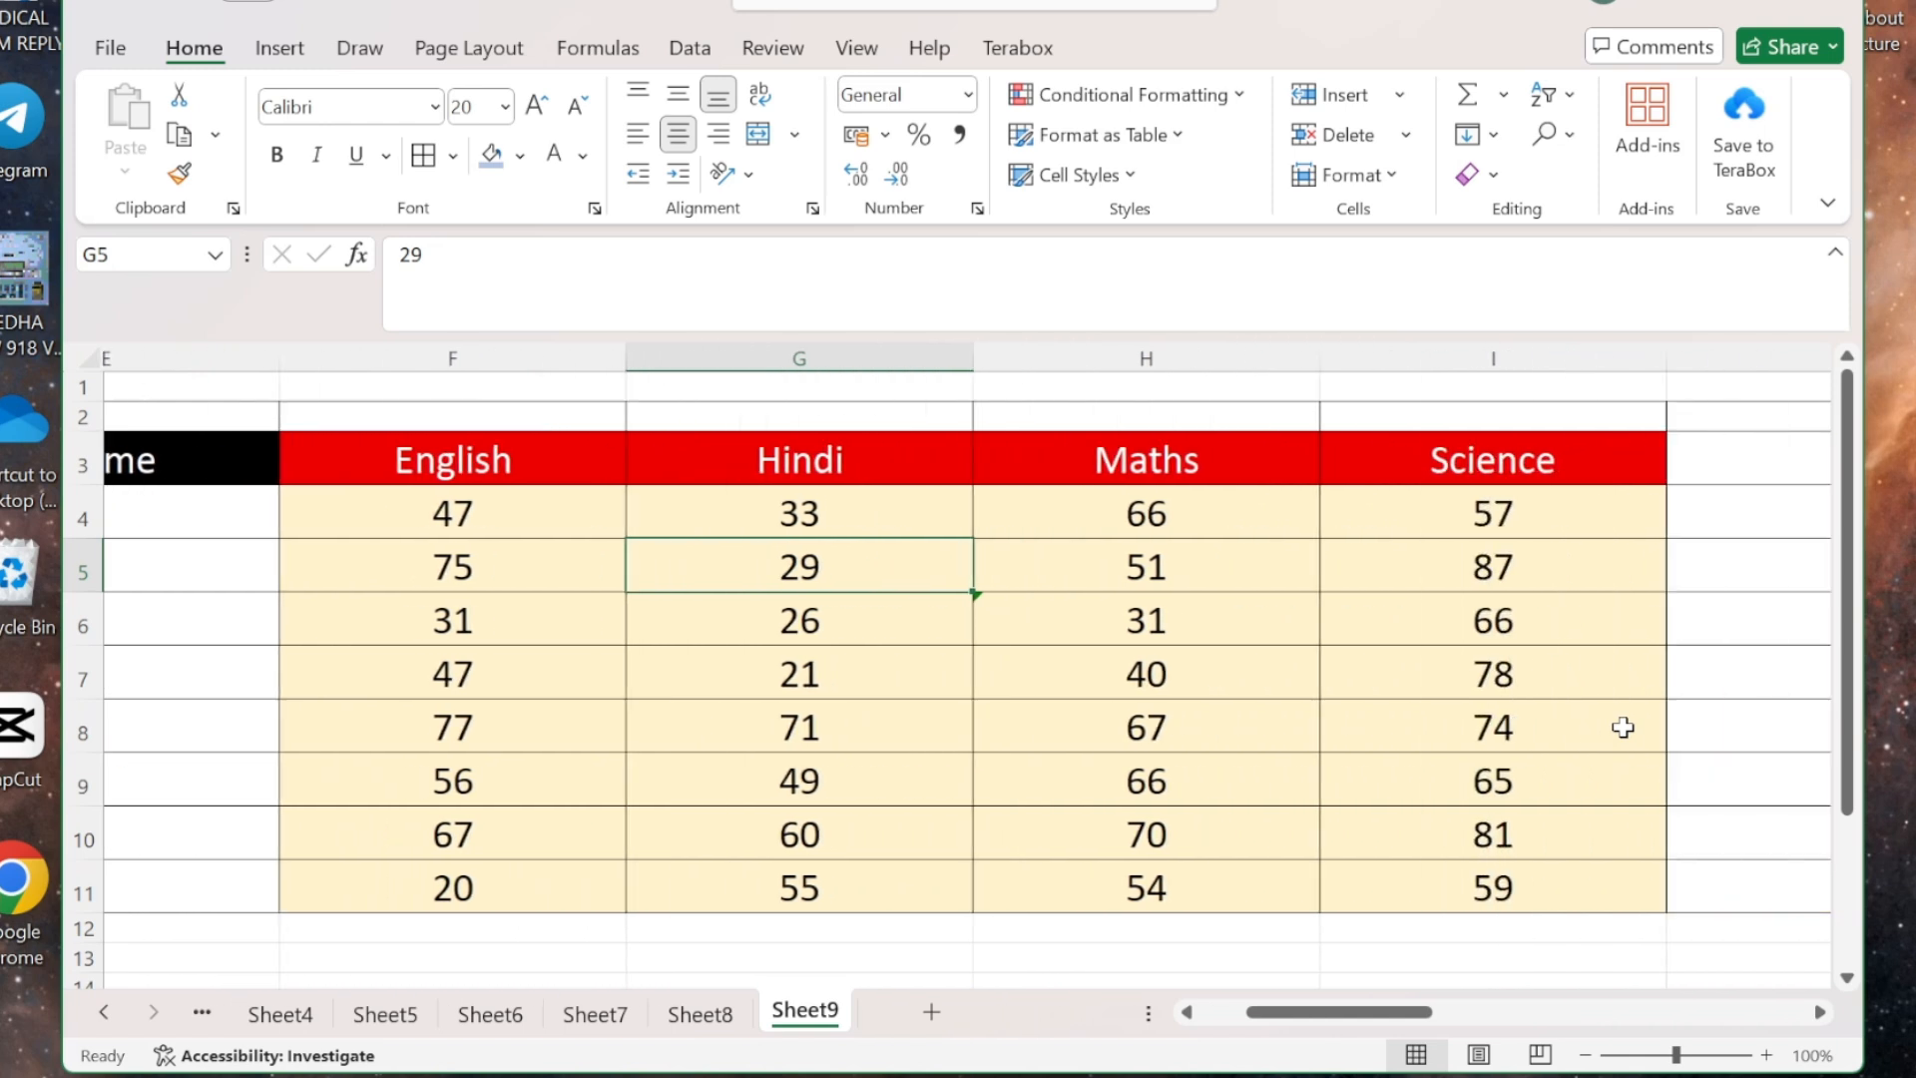
scroll(1623, 727, right, 2)
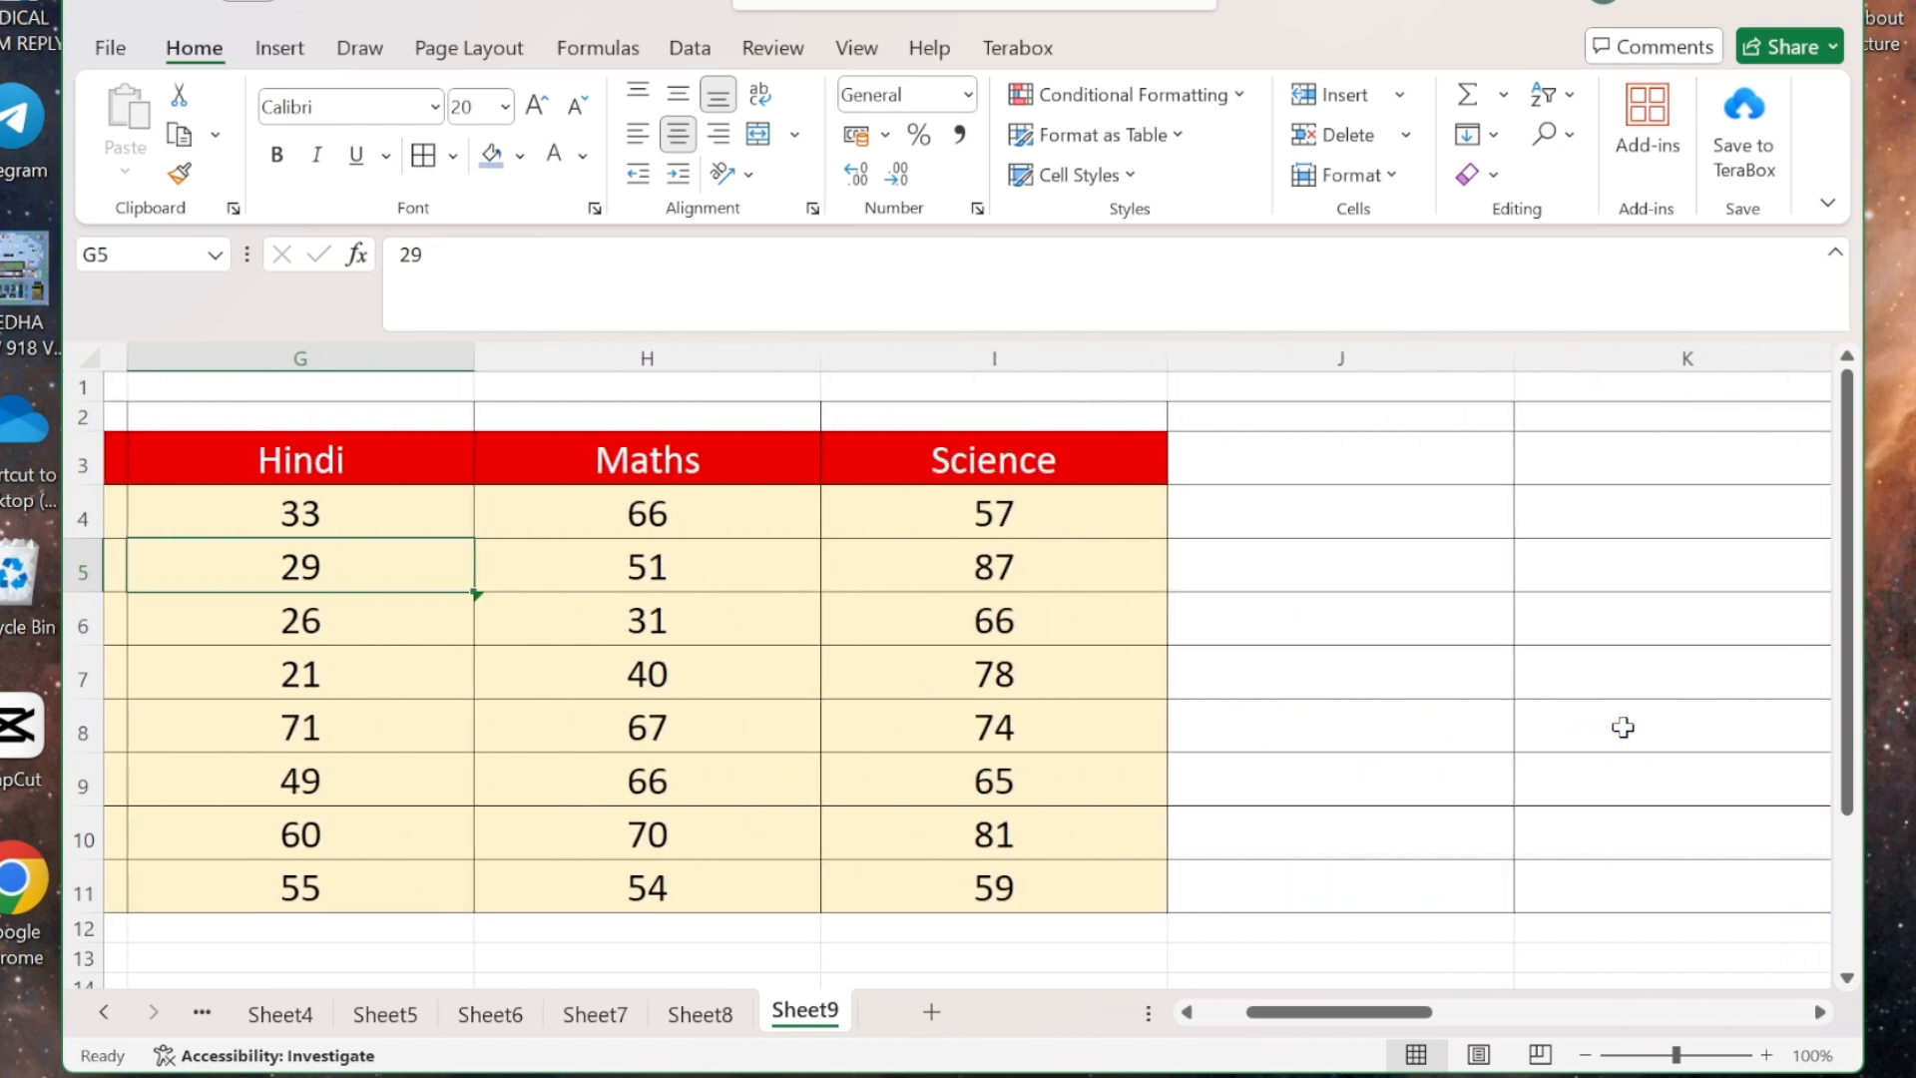
click(1331, 560)
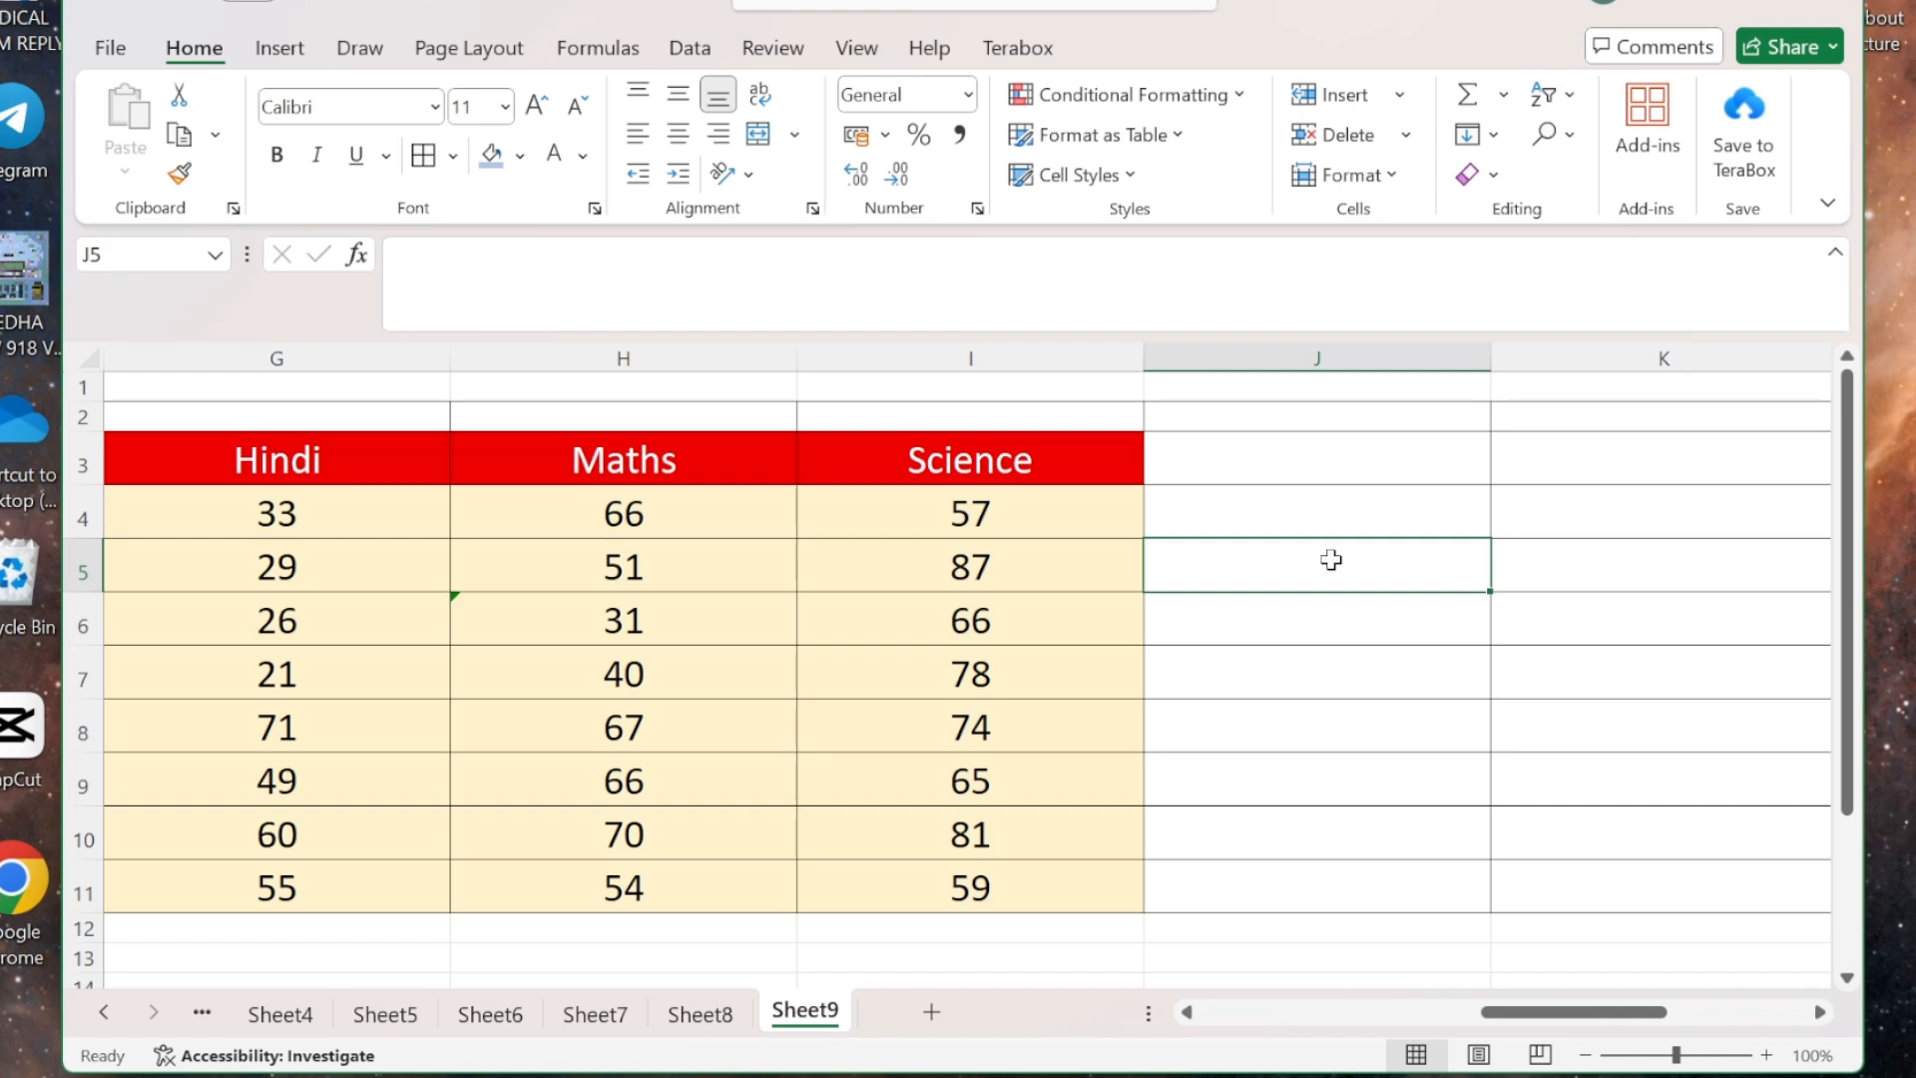
click(1379, 171)
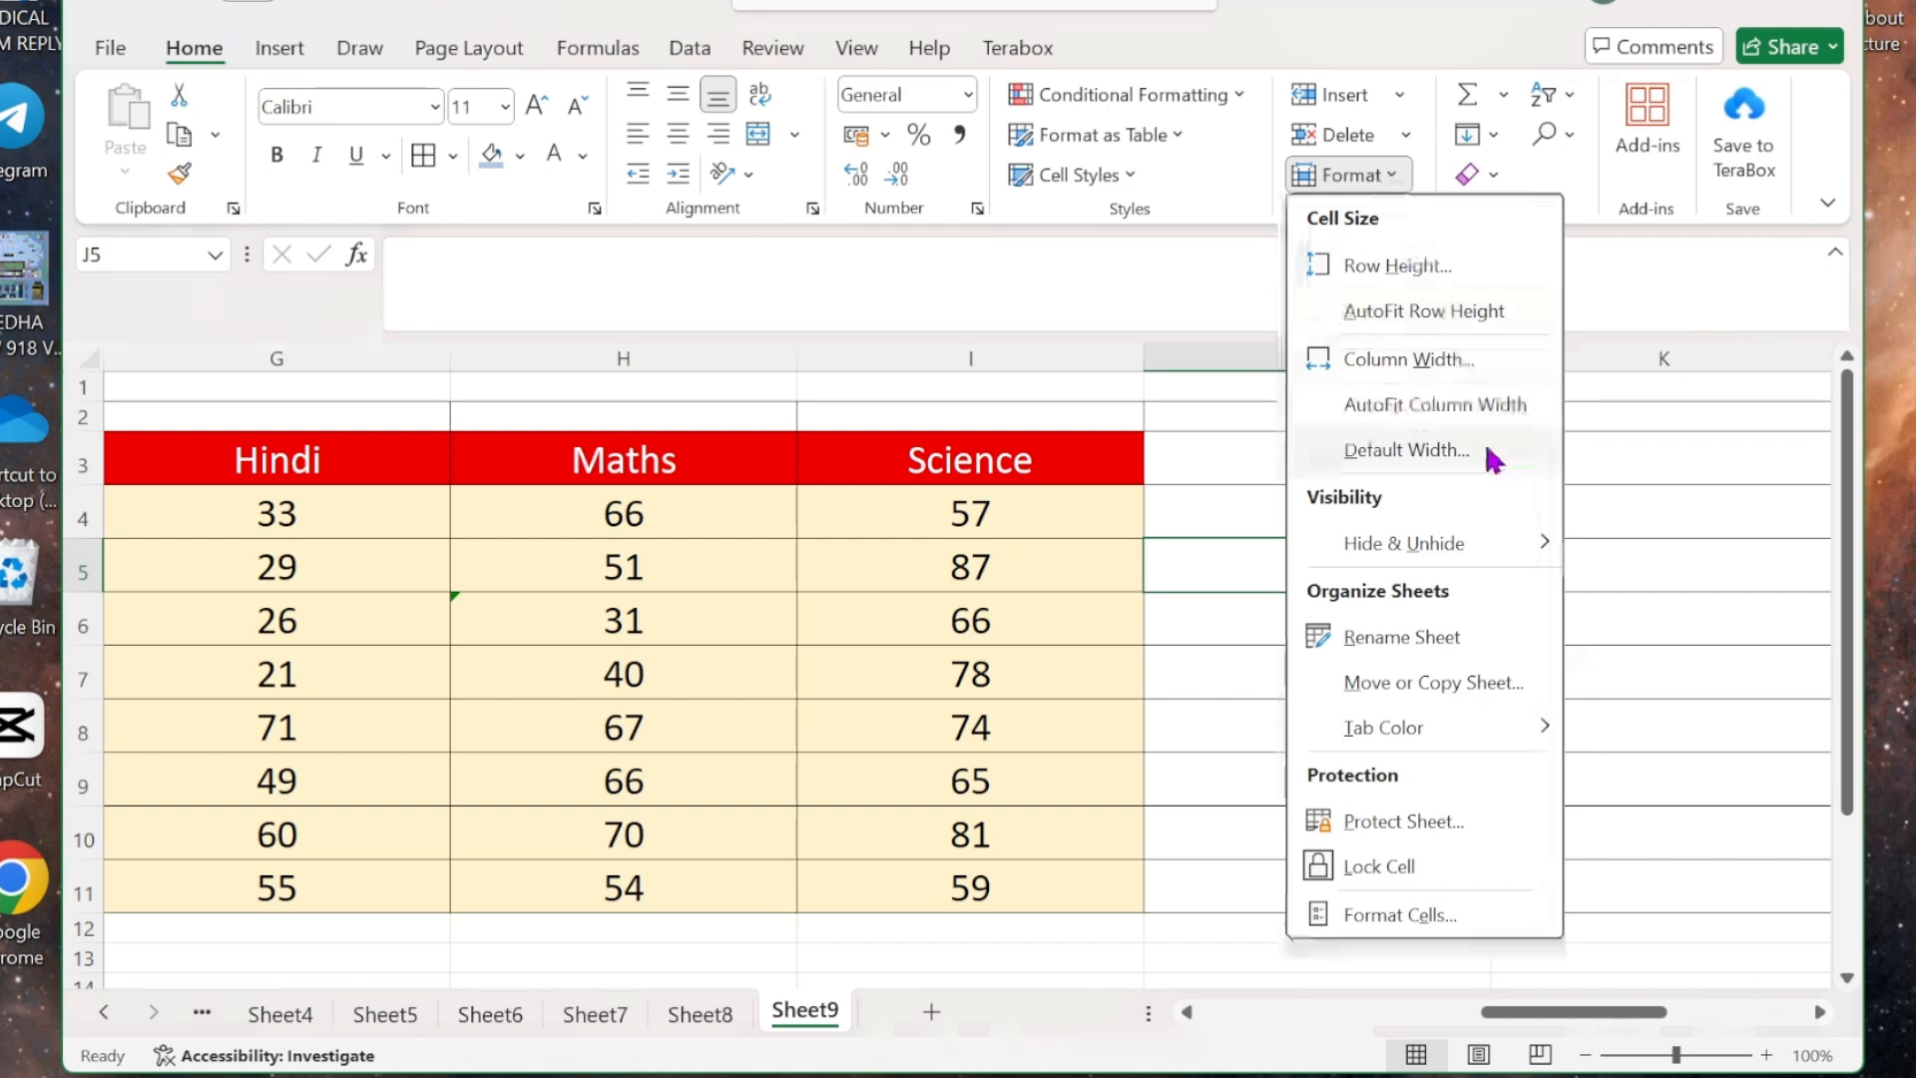
click(1229, 614)
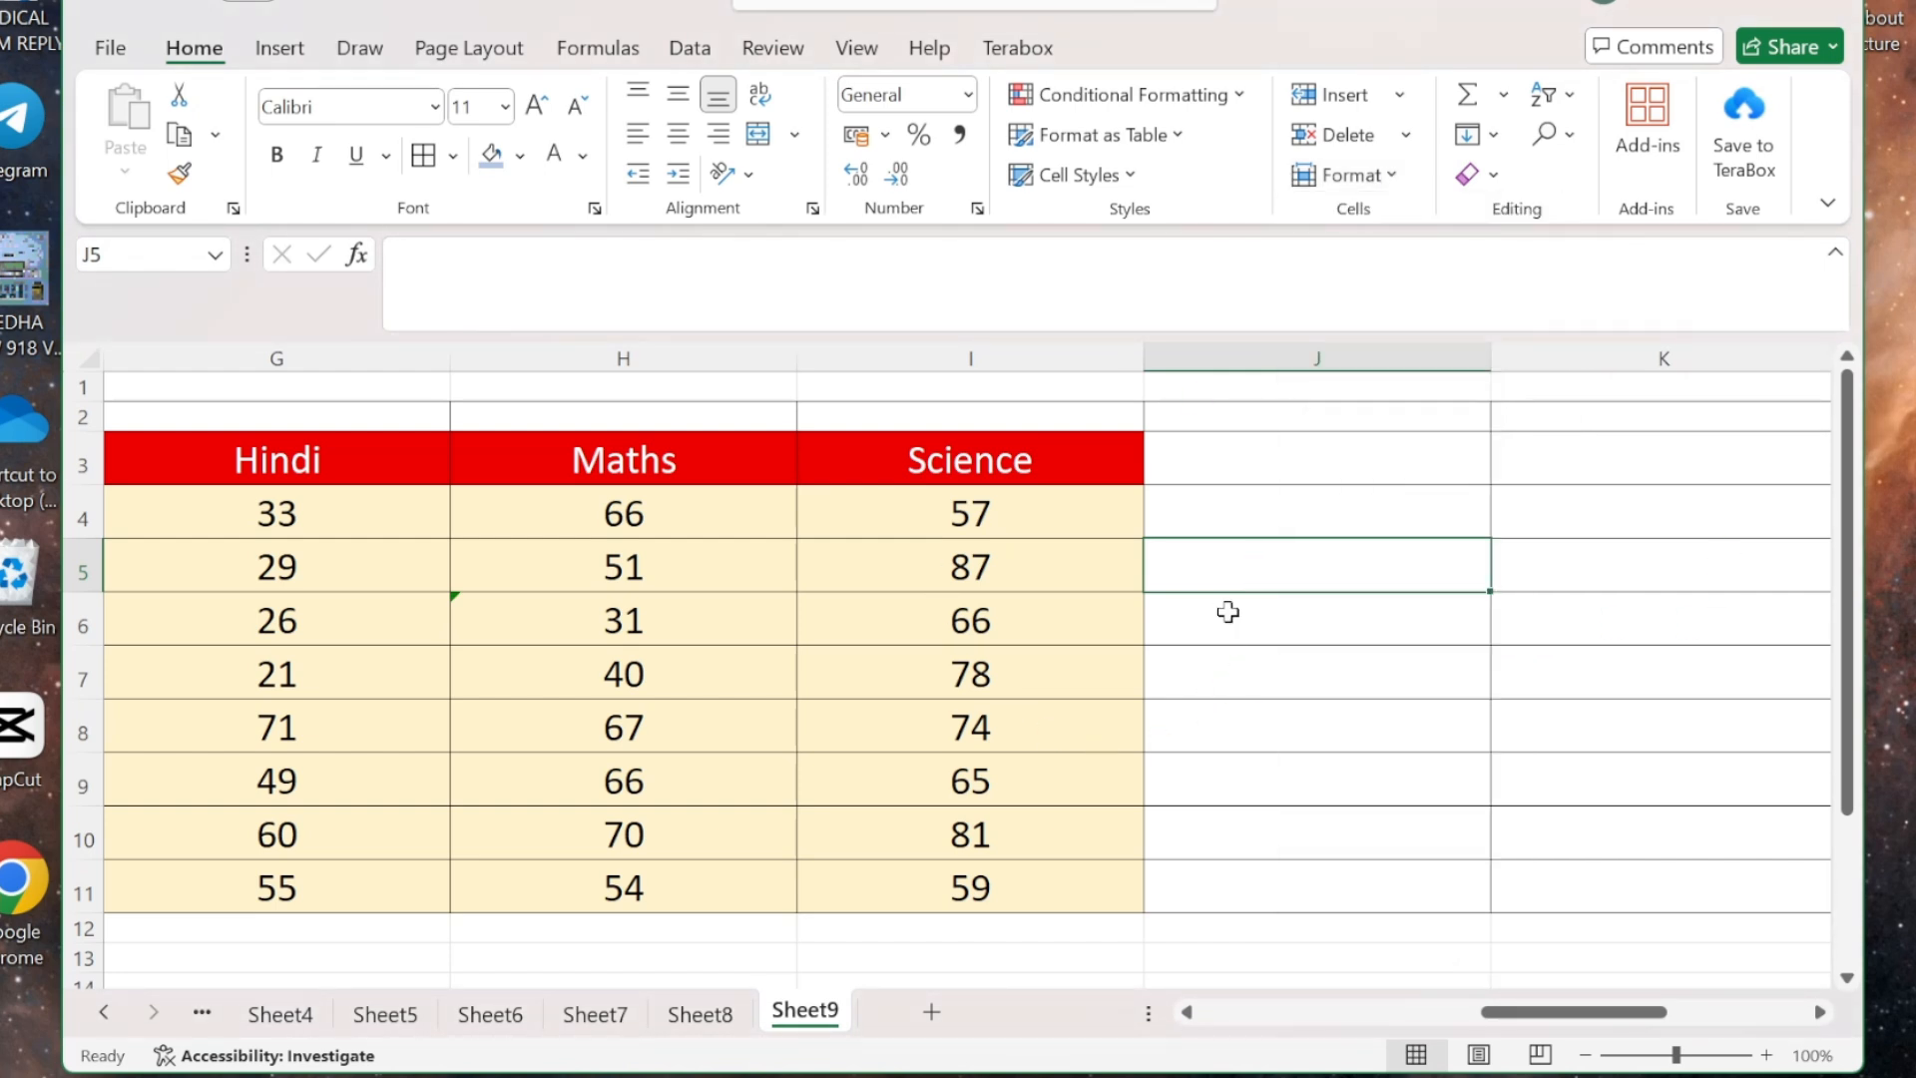
key(ctrl+z)
scroll(1047, 647, left, 5)
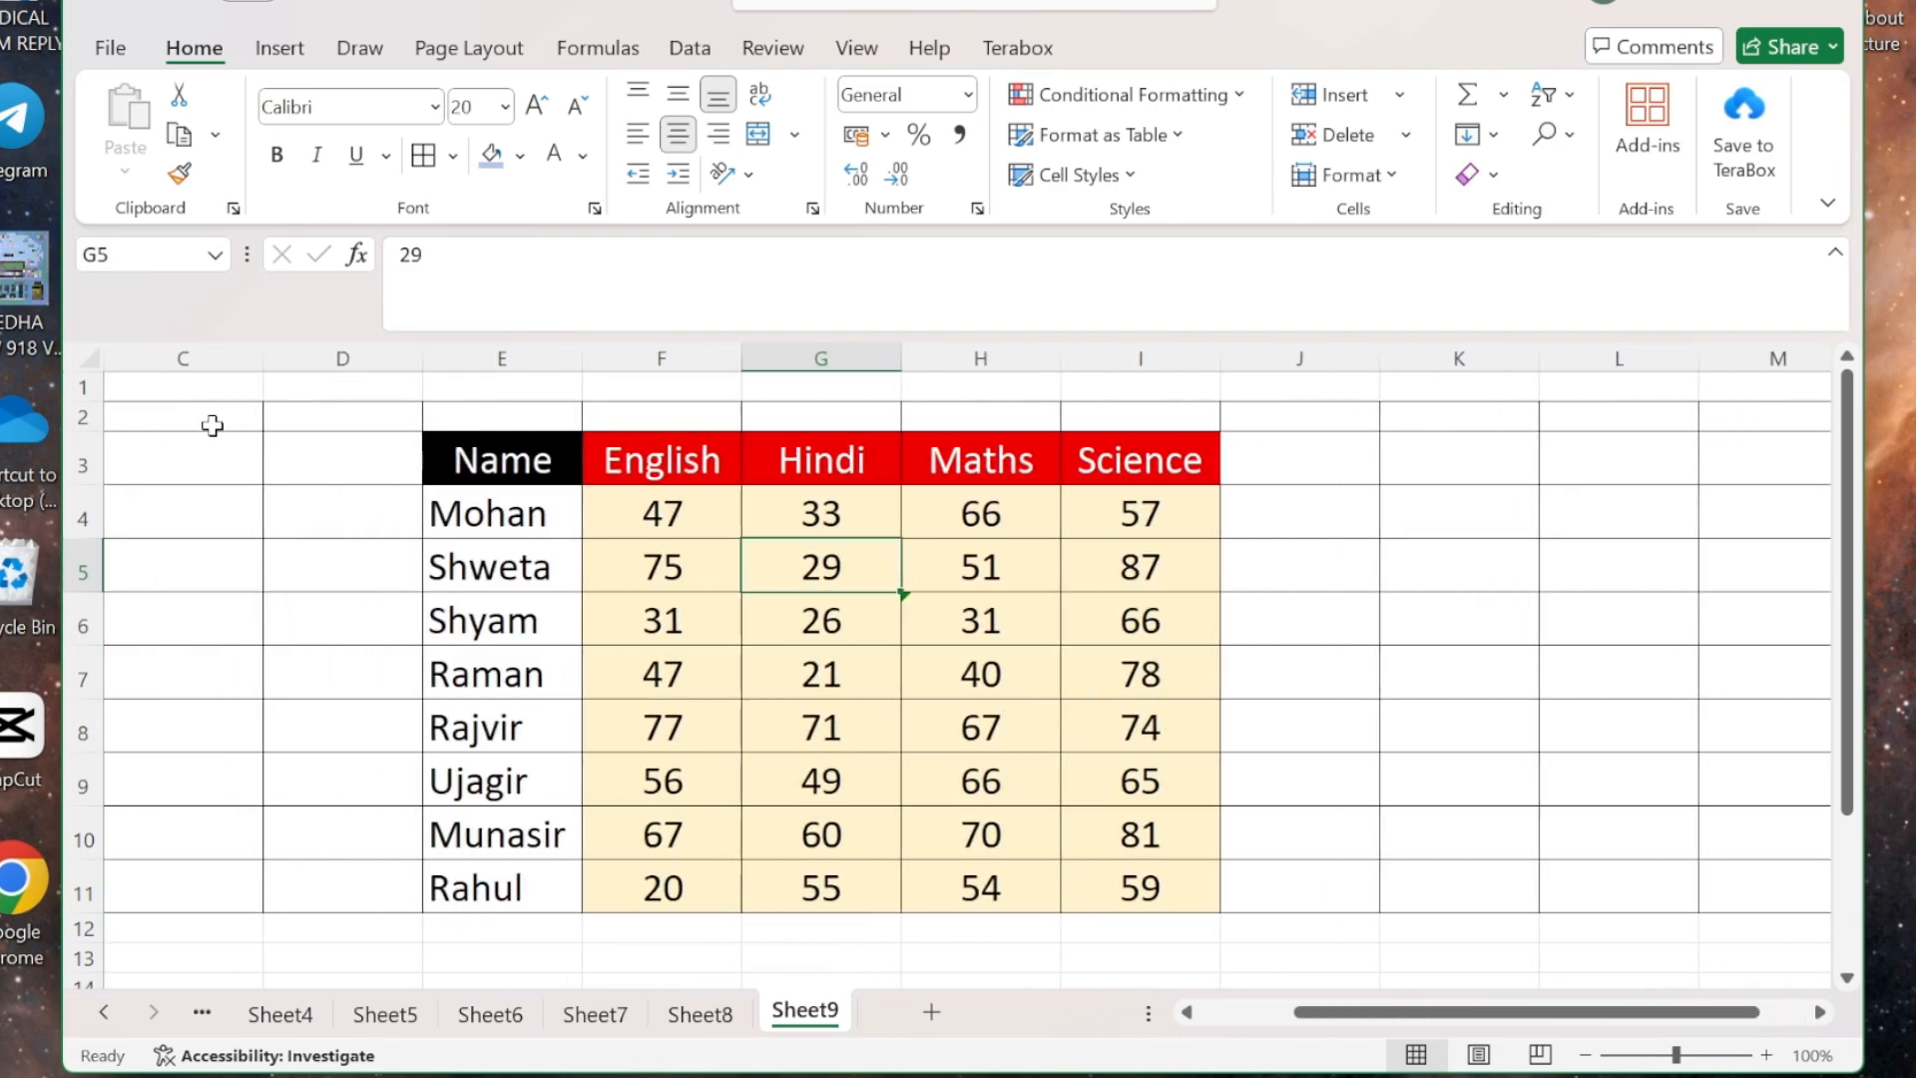
scroll(452, 603, left, 2)
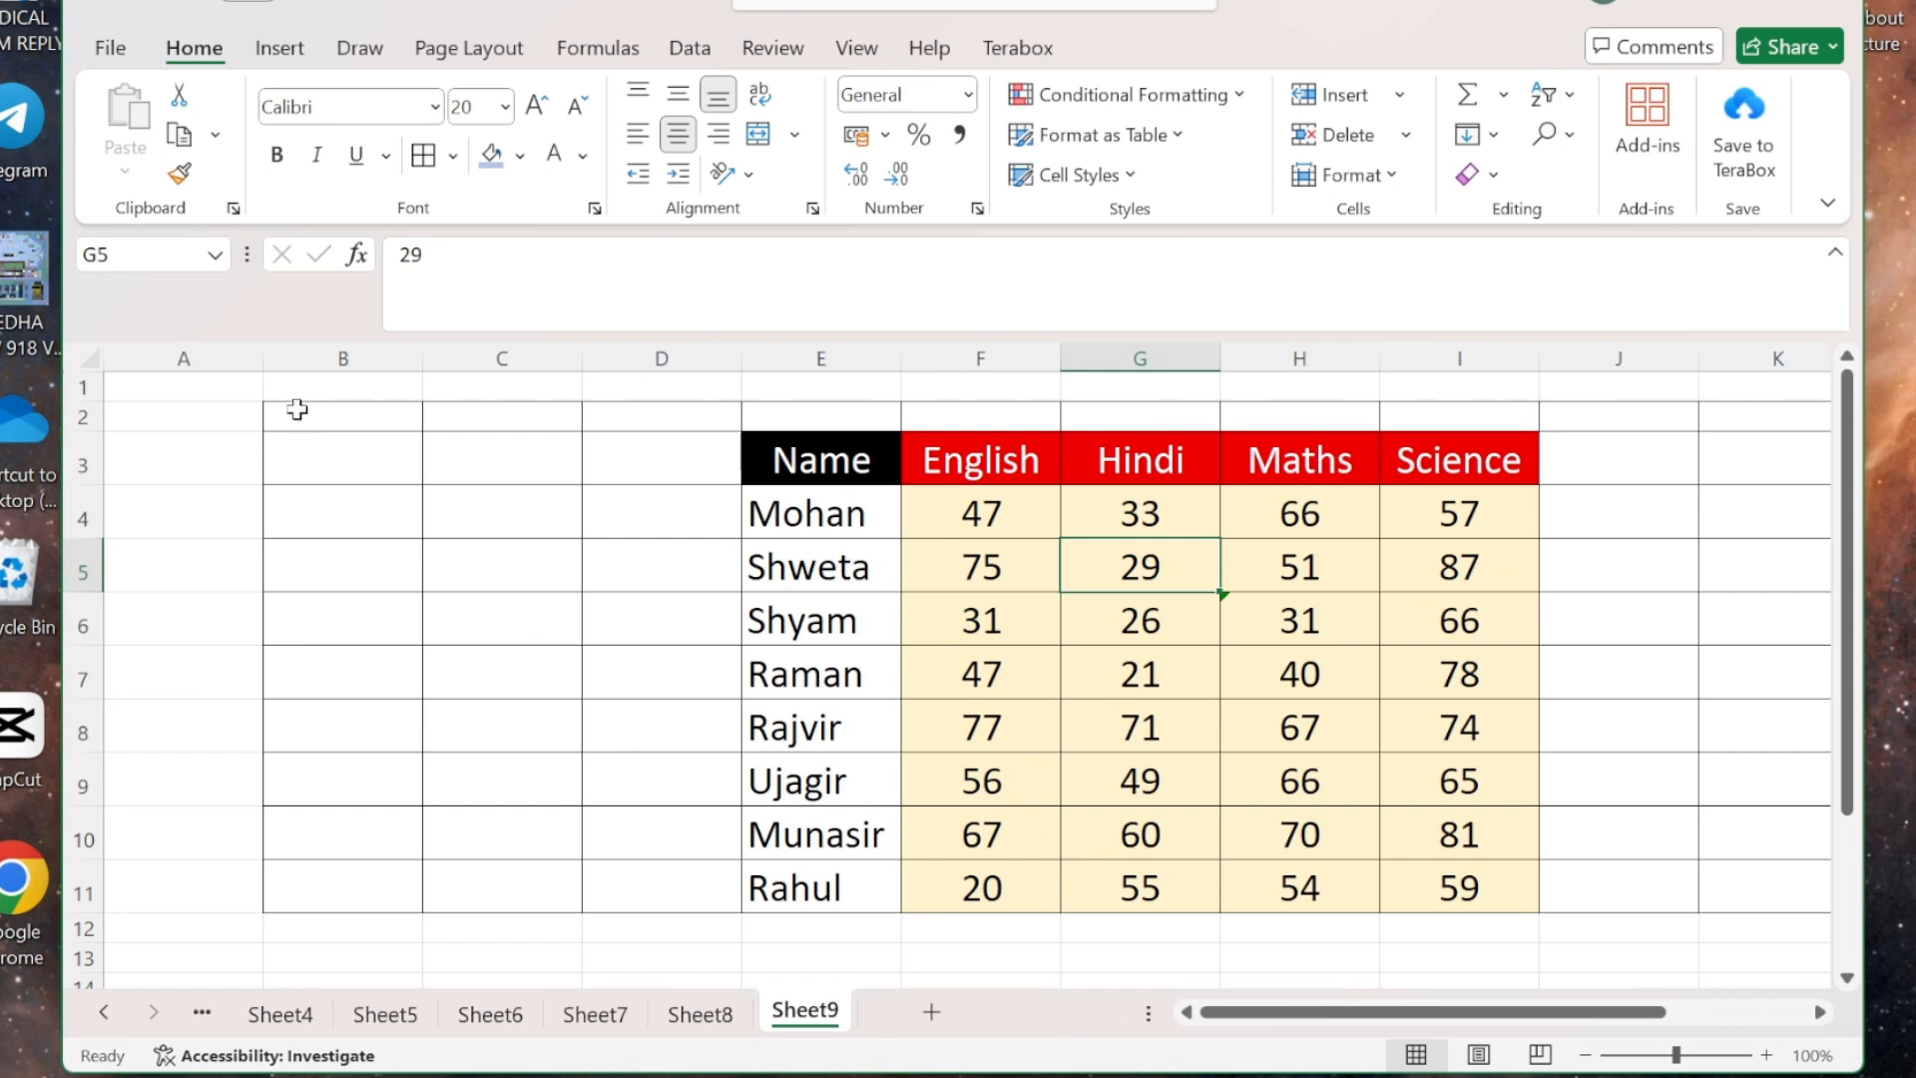
- Look through the Format > Hide & Unhide choices without applying any, then select the row 6 Hindi mark
drag(289, 413, 666, 740)
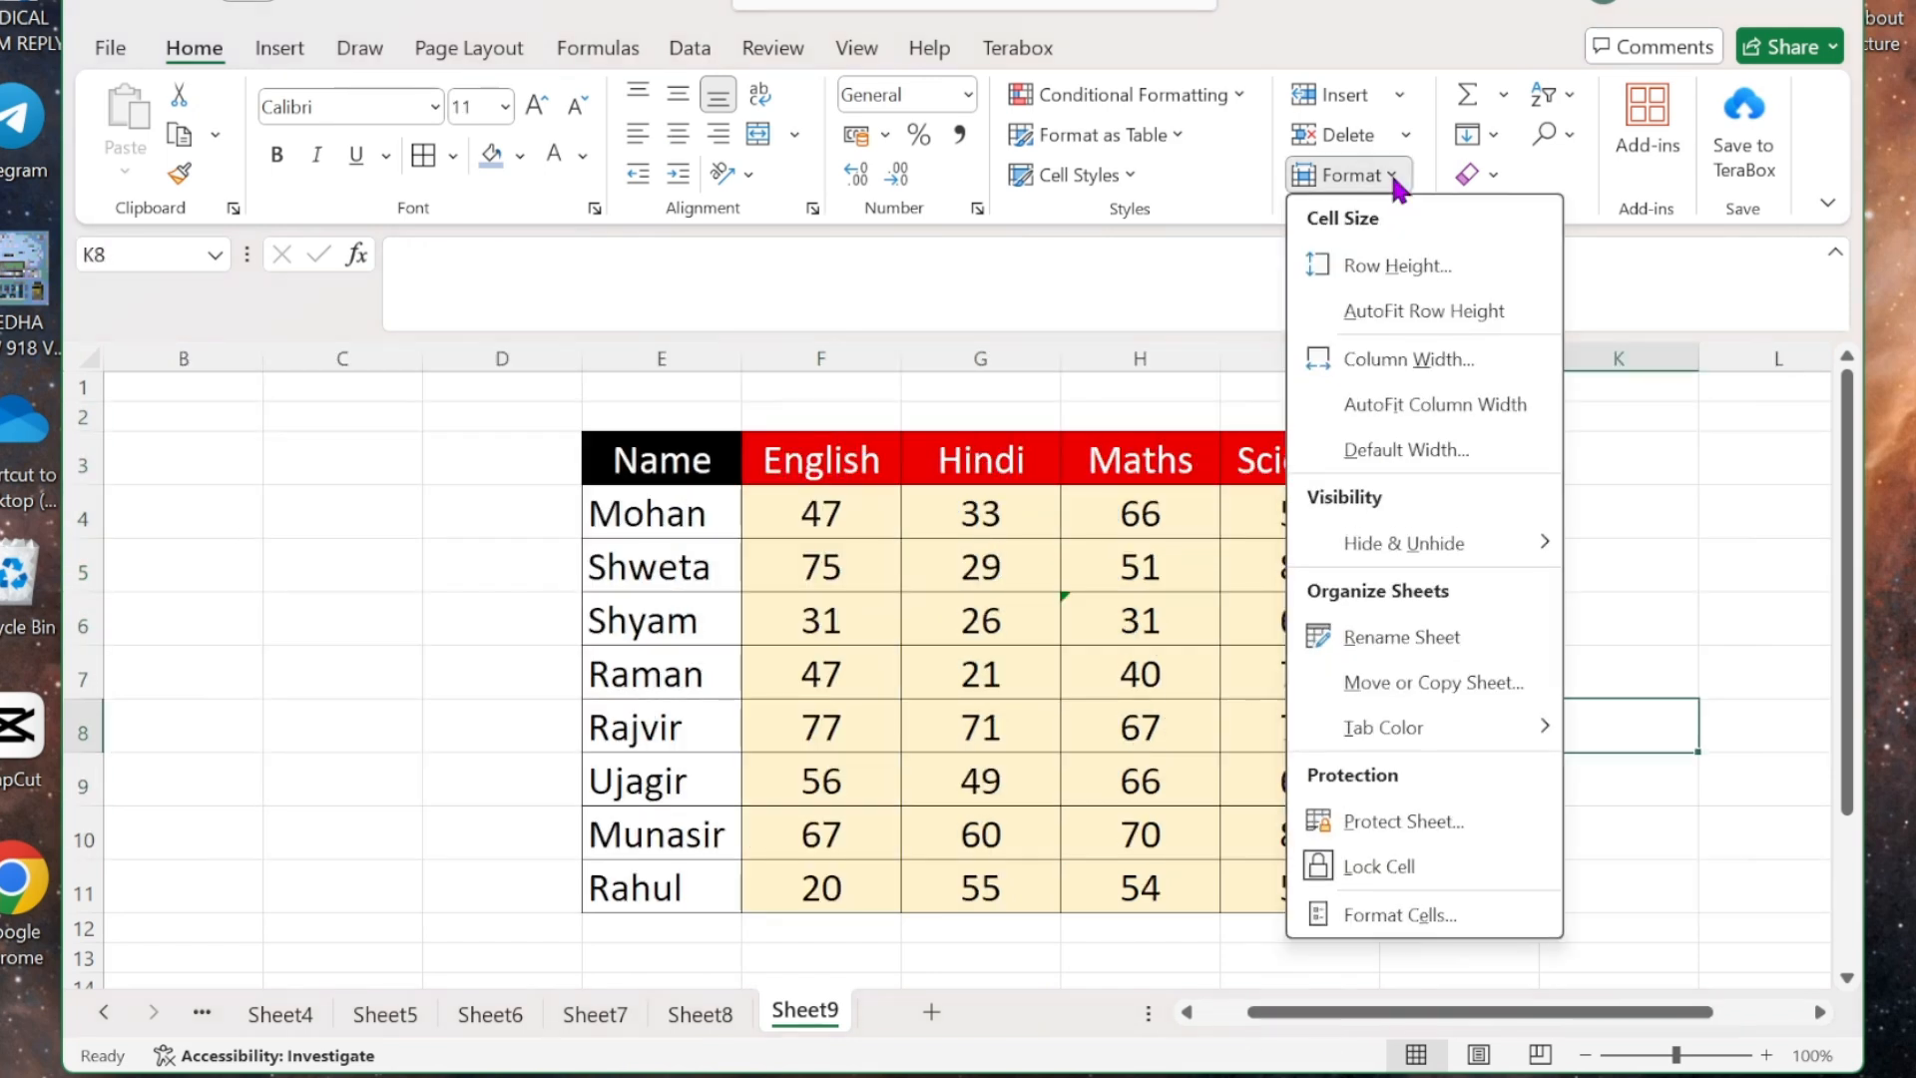
click(475, 578)
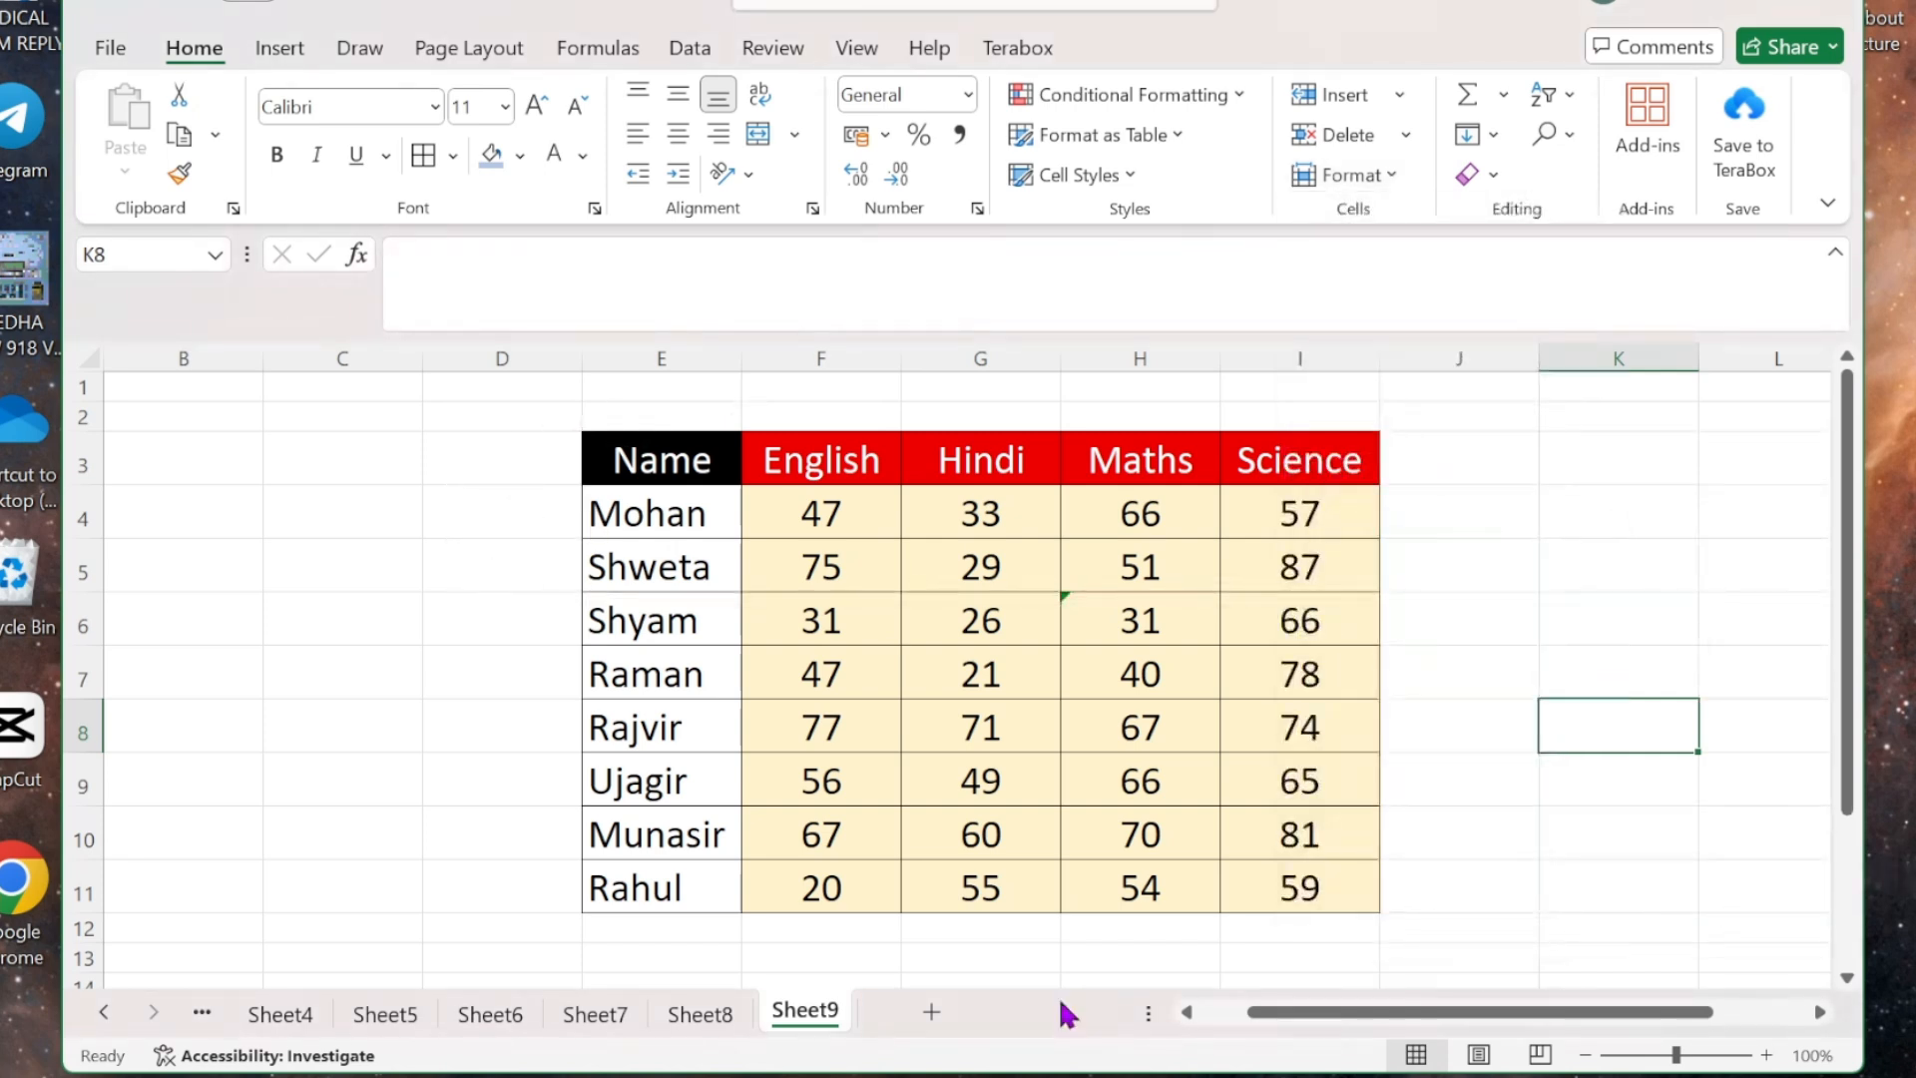
click(1494, 635)
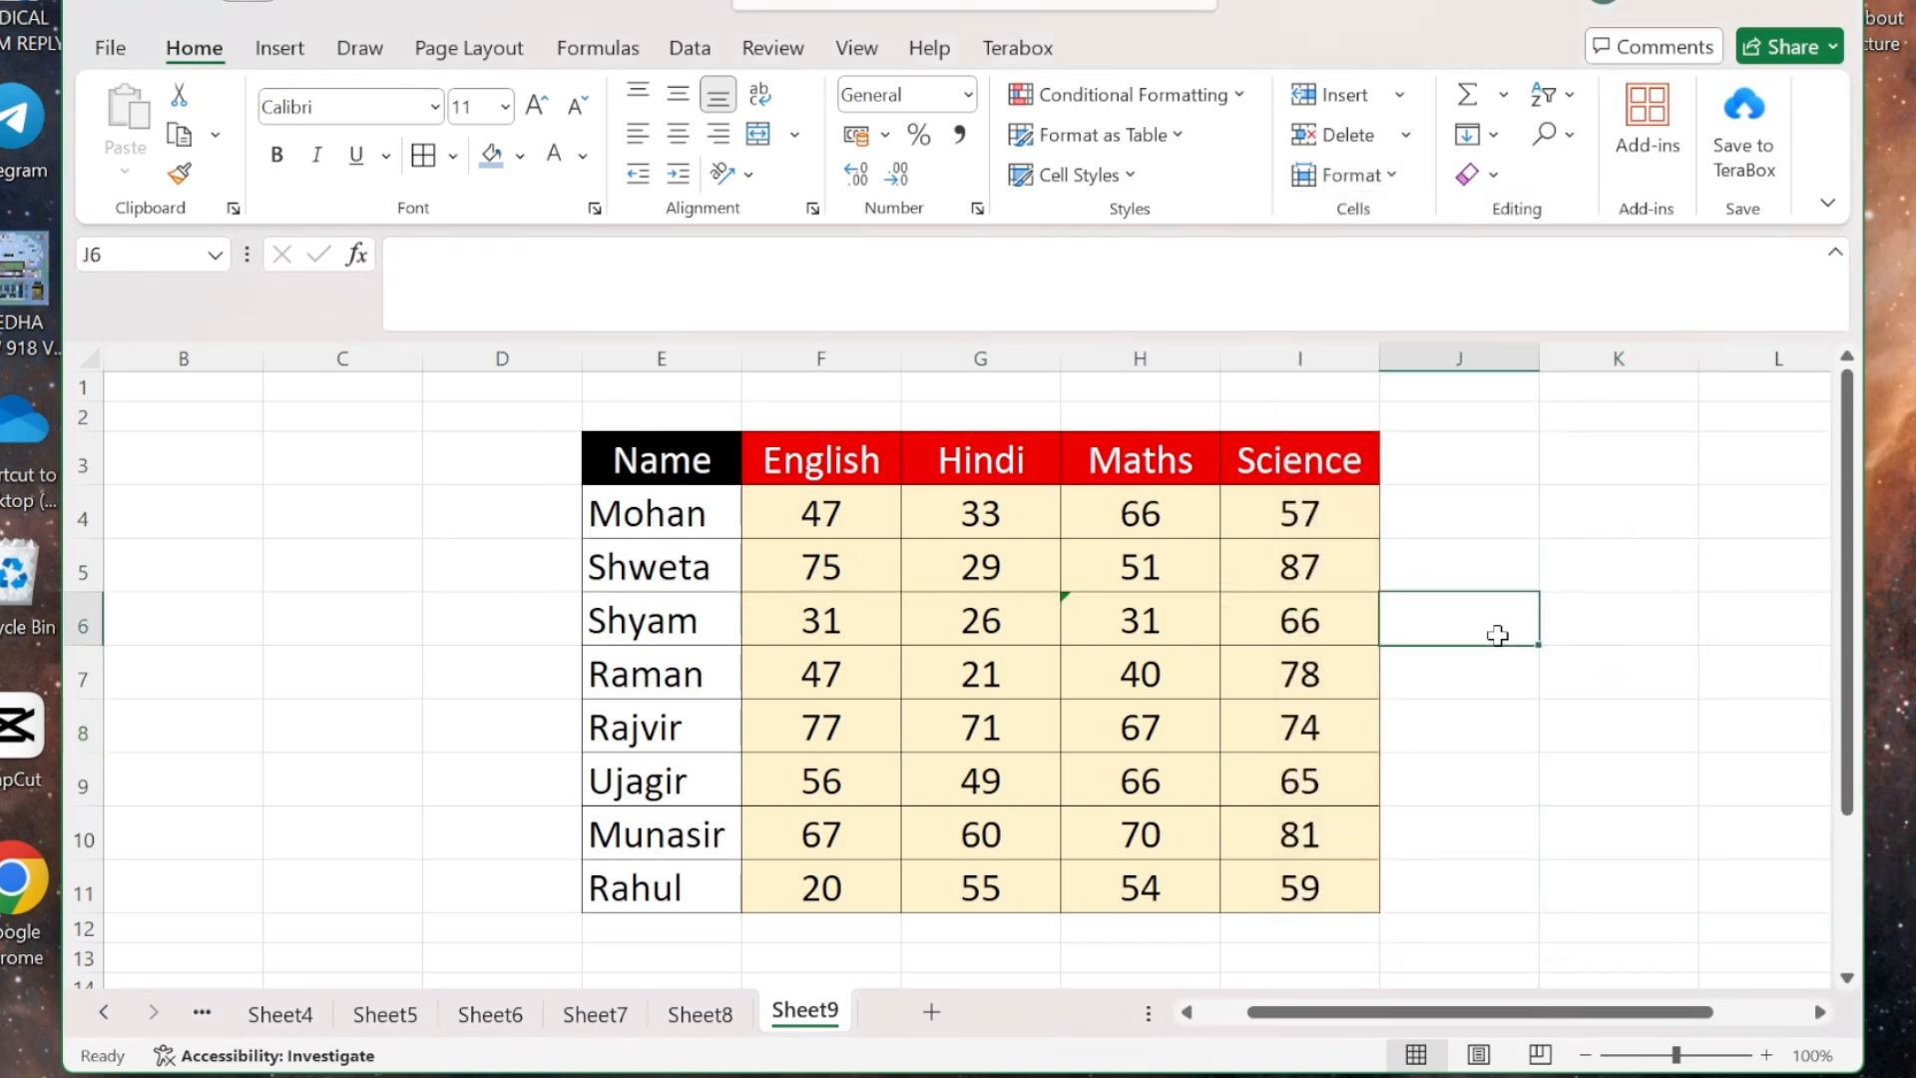
click(1387, 177)
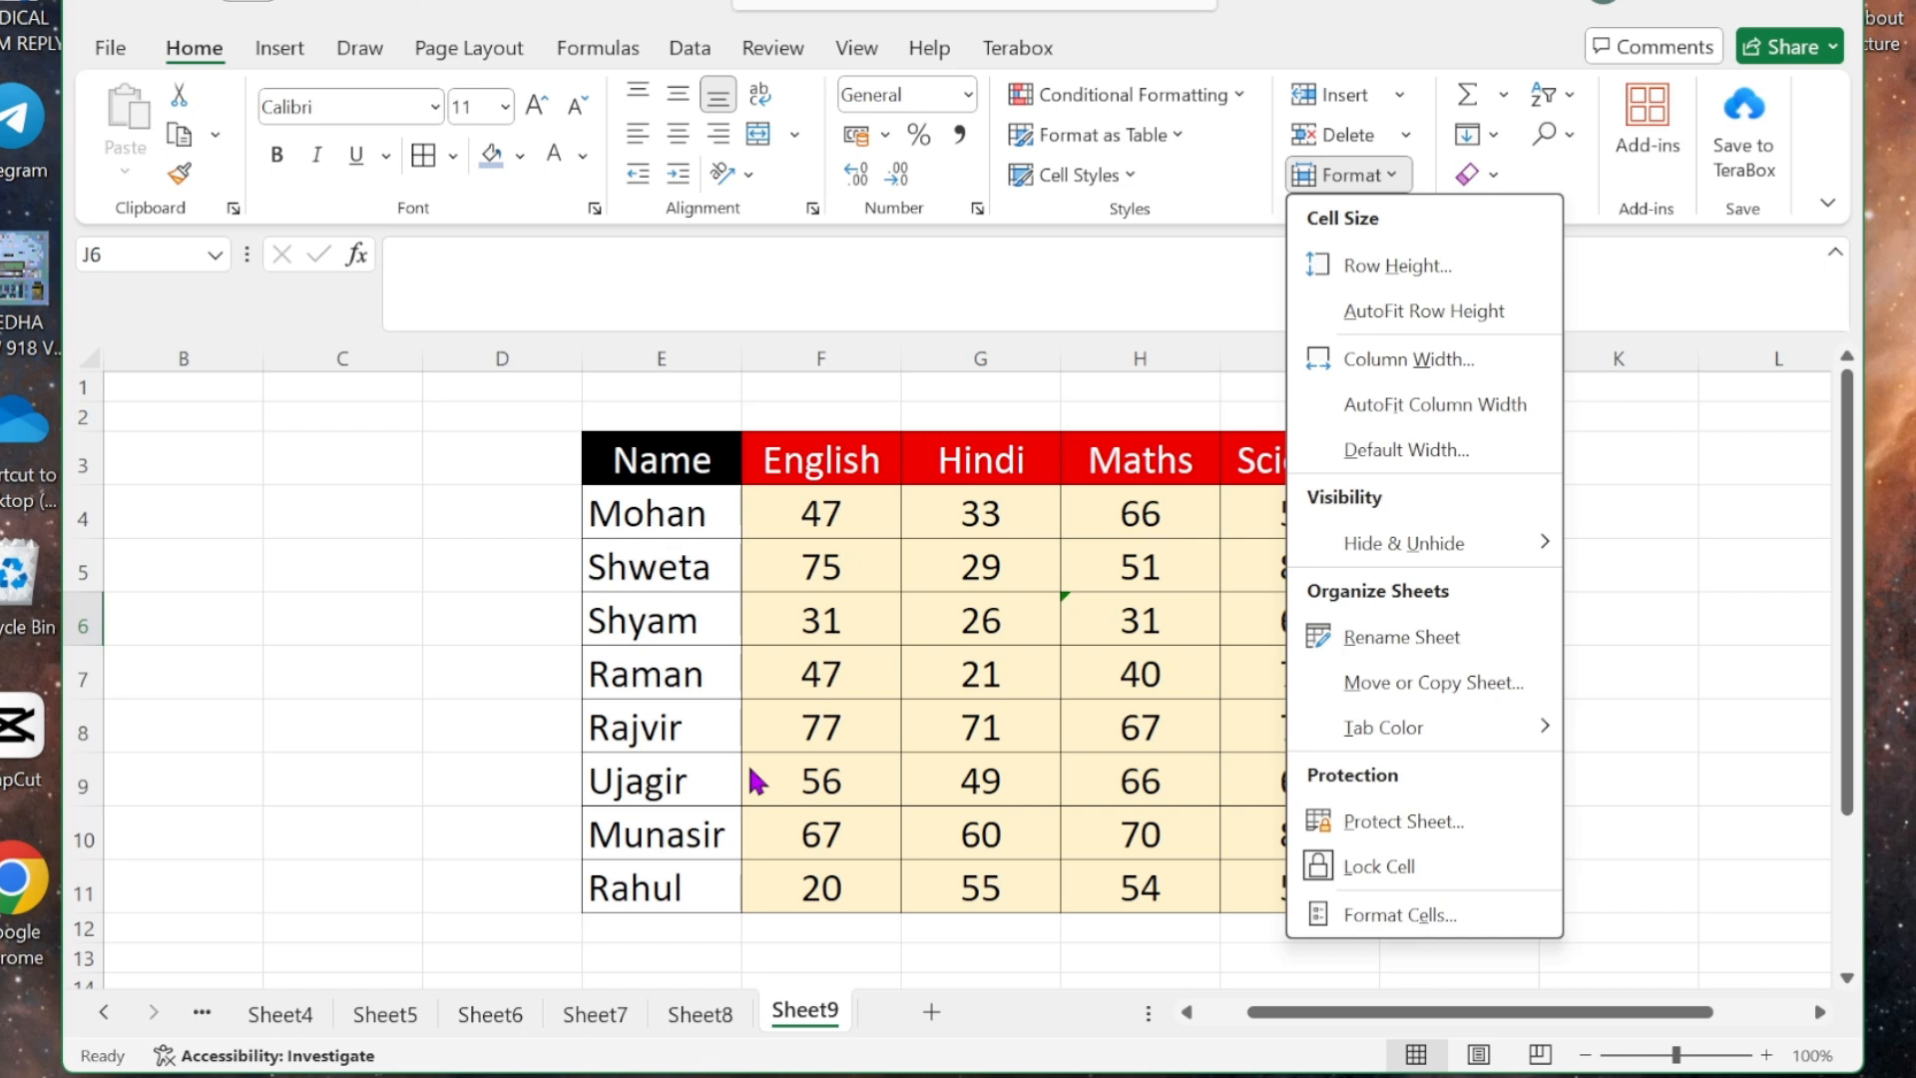
mouse_move(1542, 547)
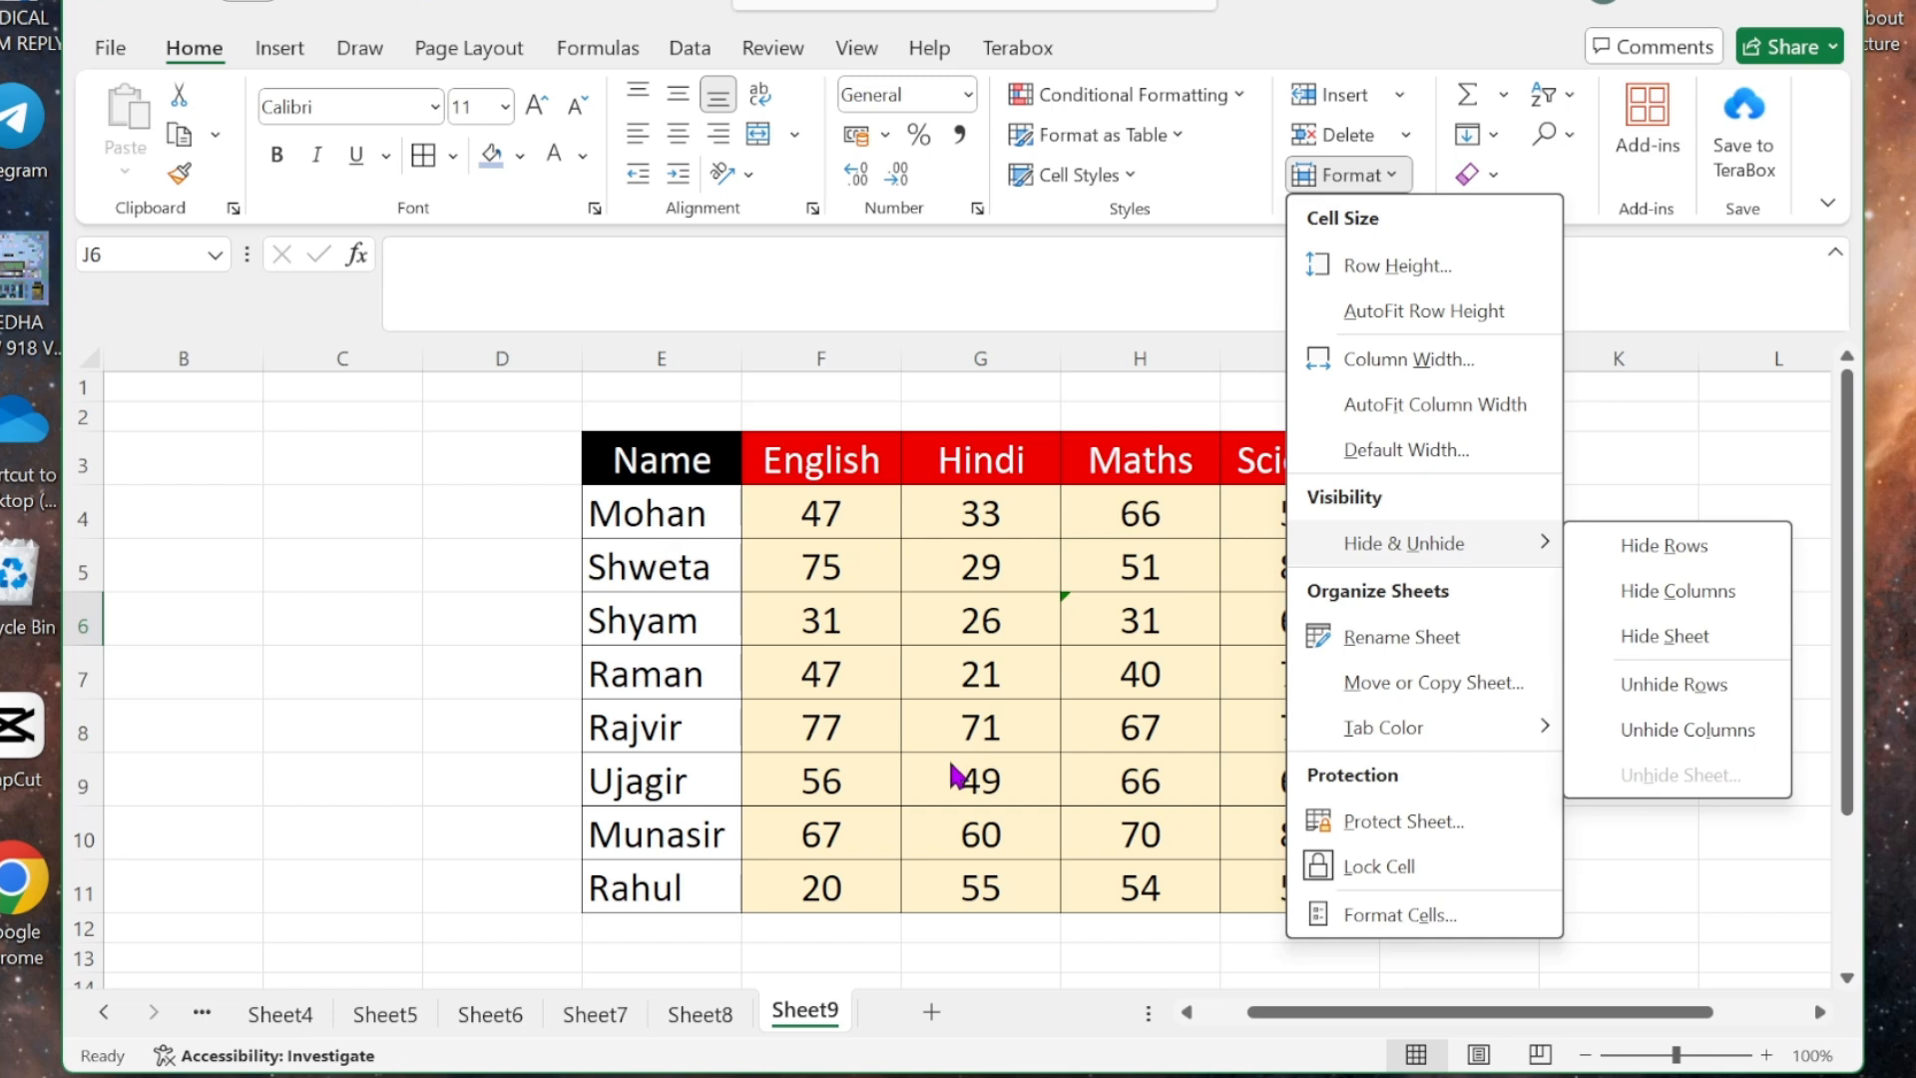
click(826, 639)
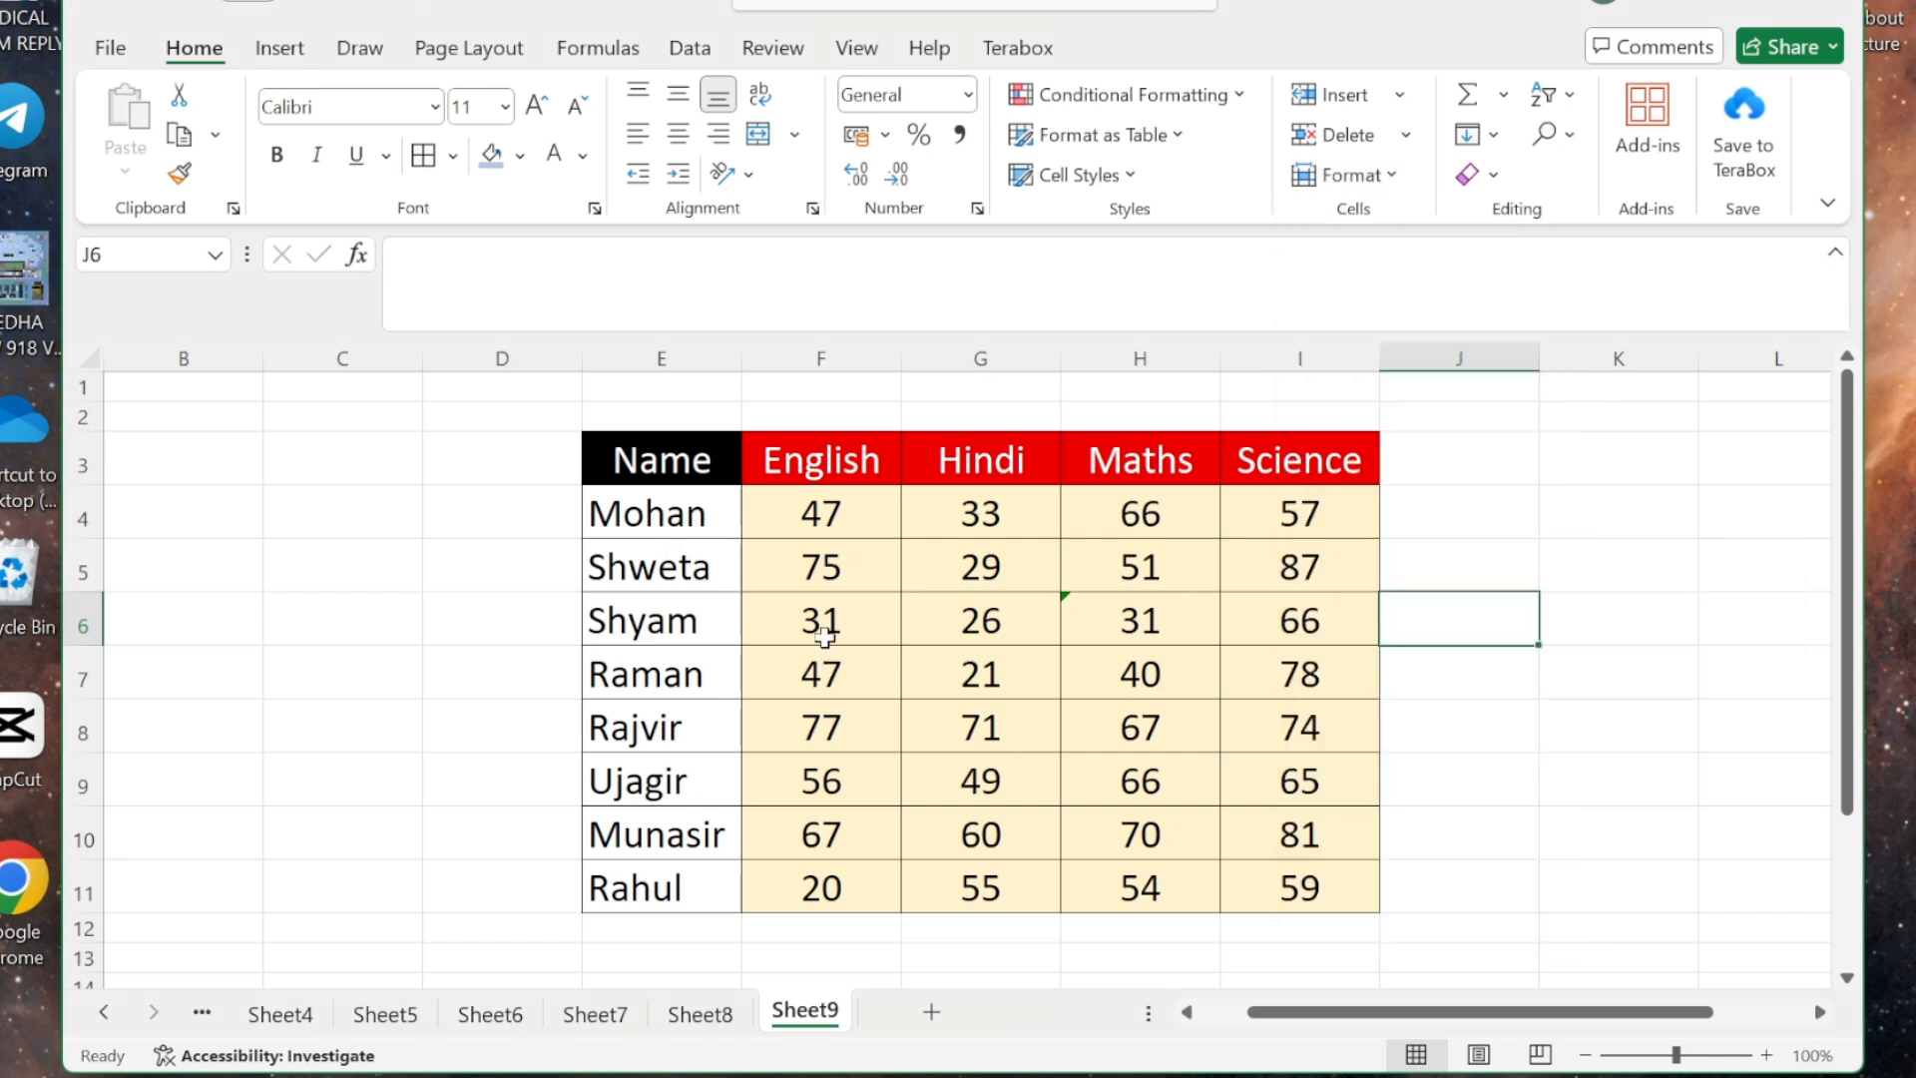
click(976, 621)
click(655, 615)
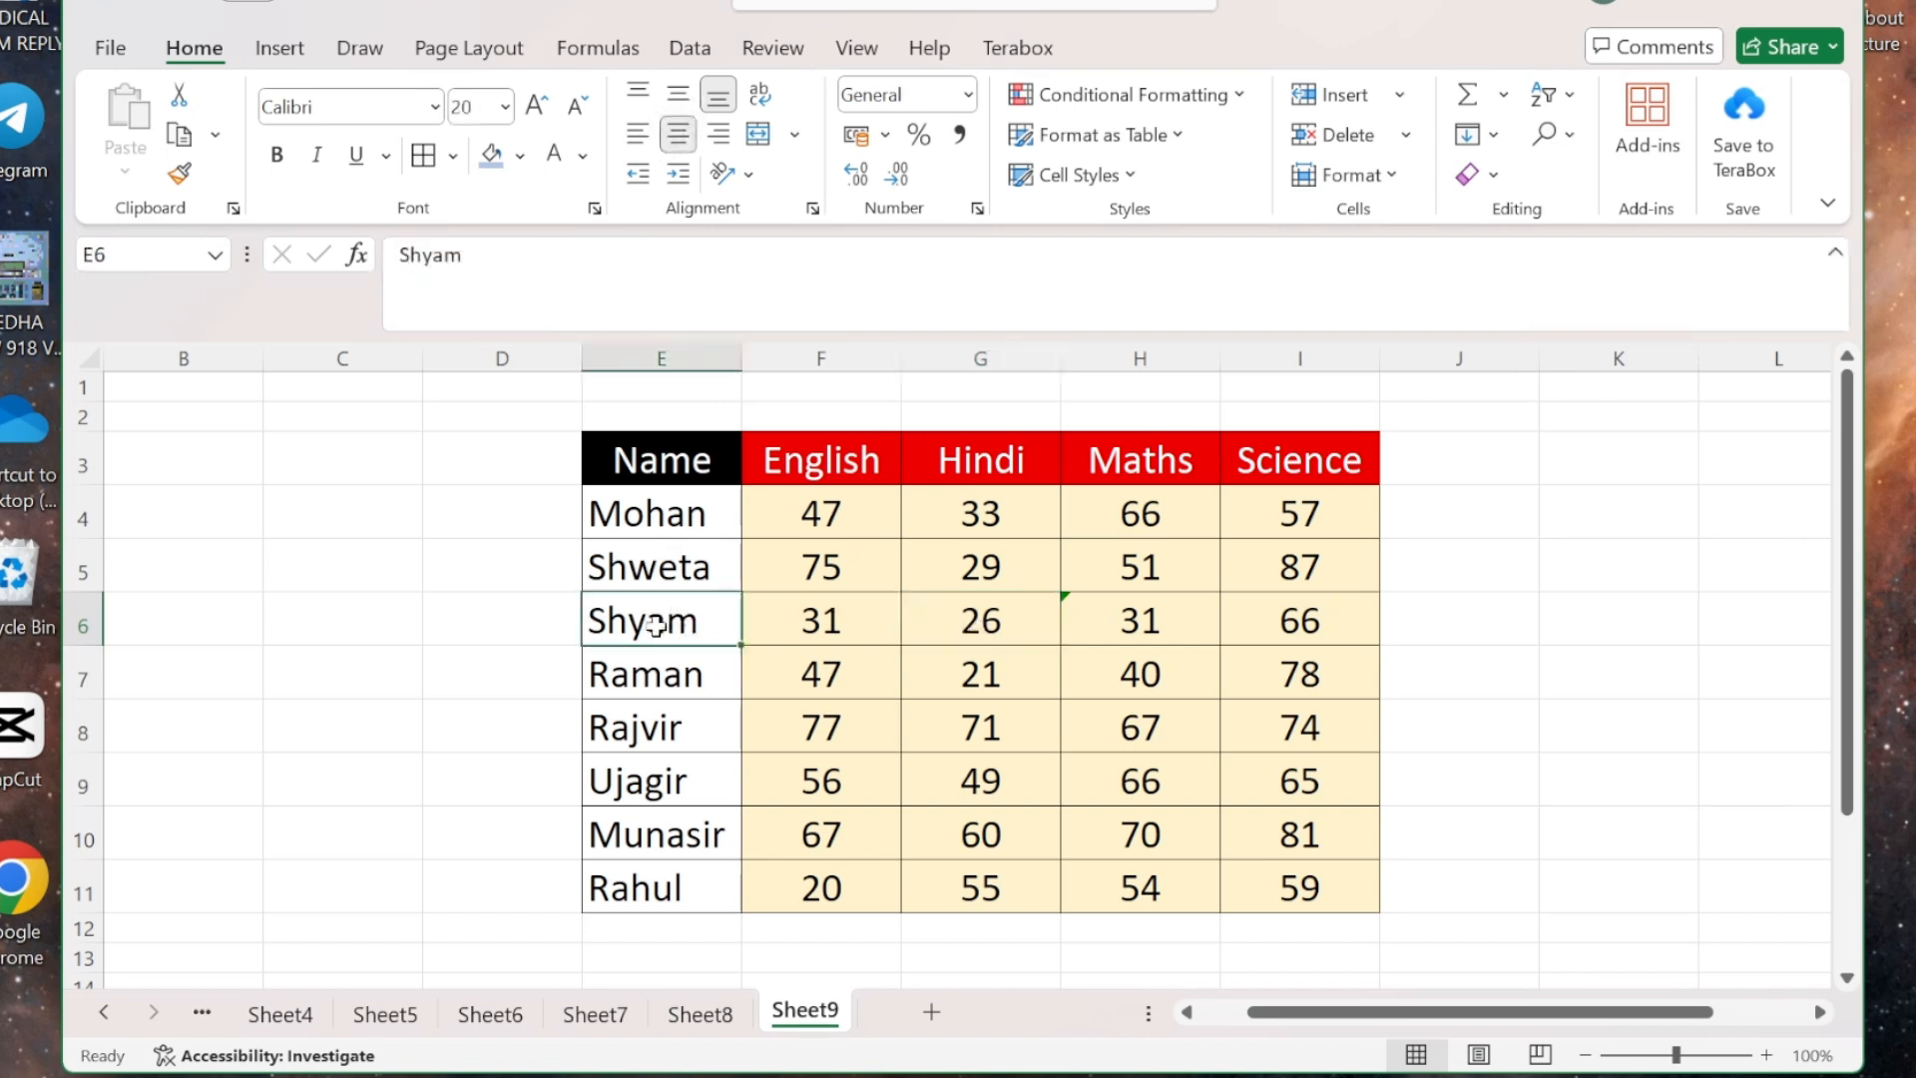
click(1389, 183)
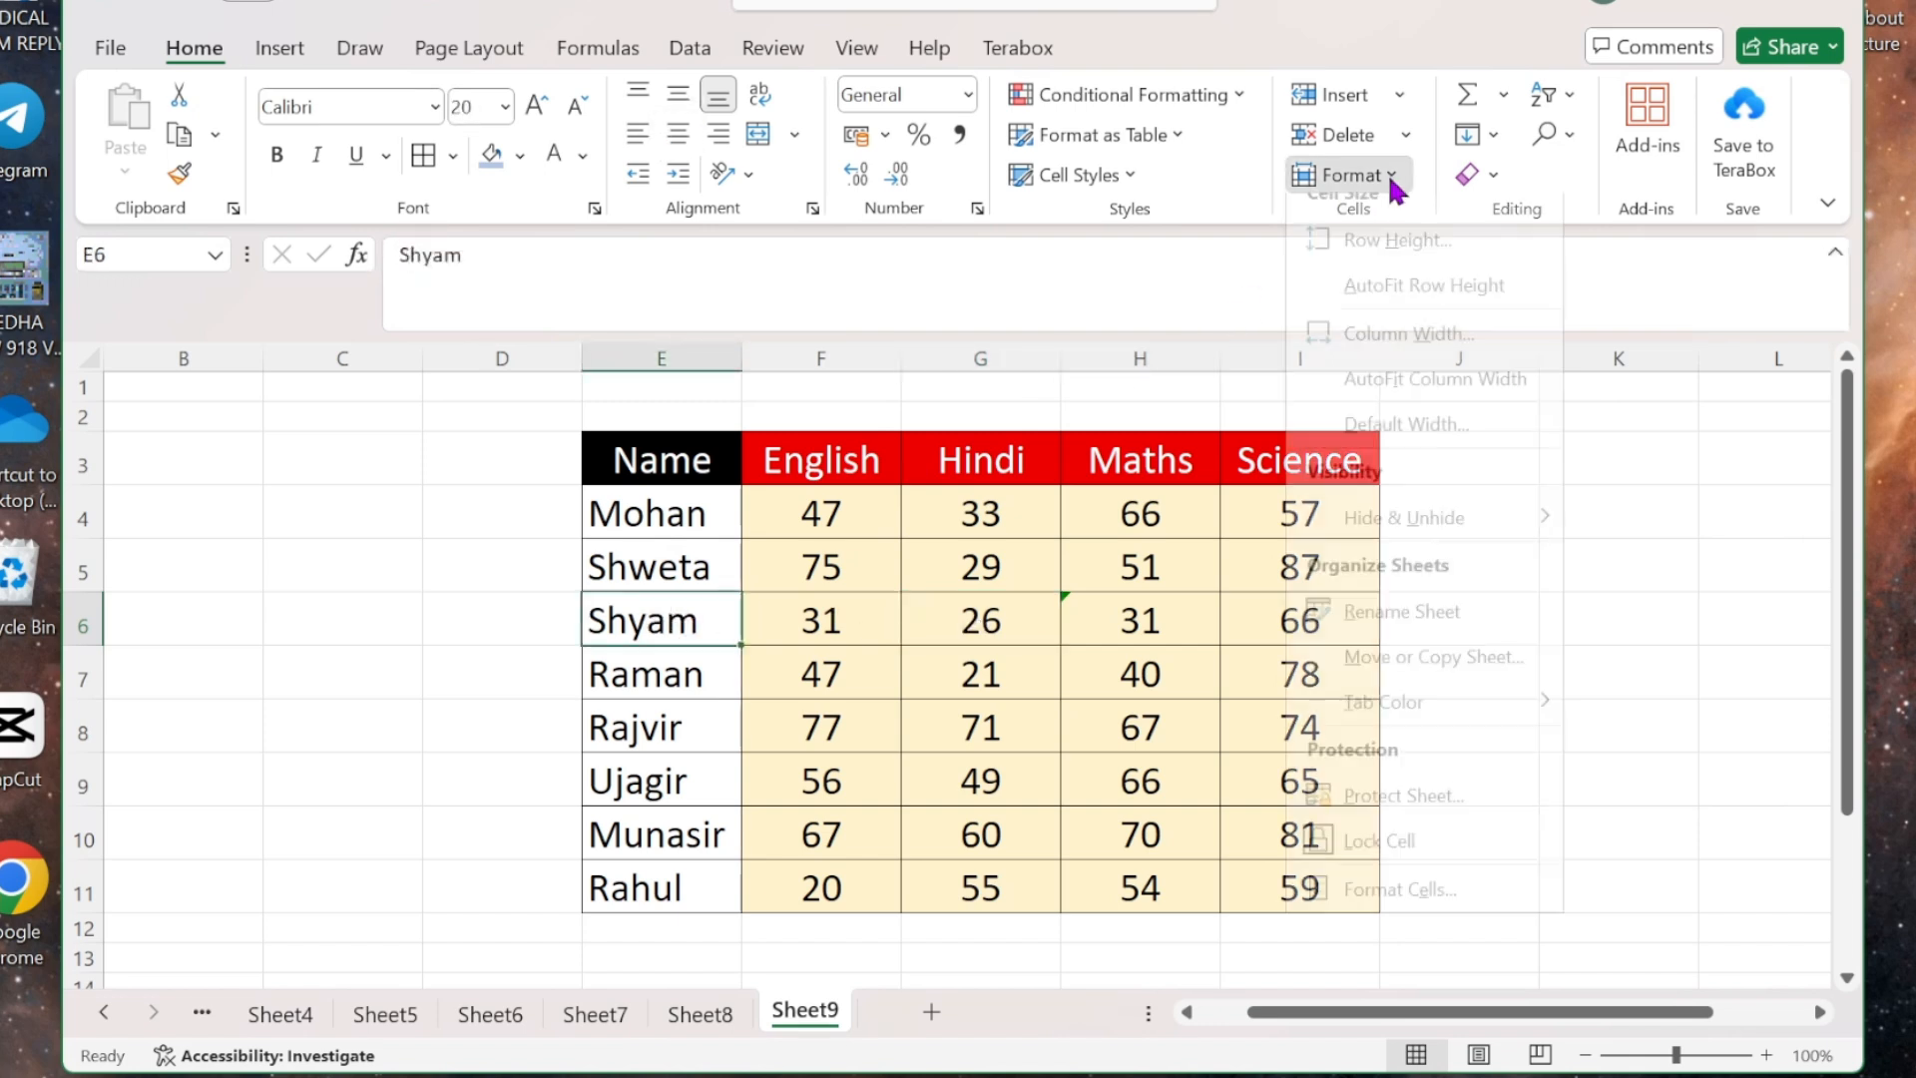
mouse_move(1477, 551)
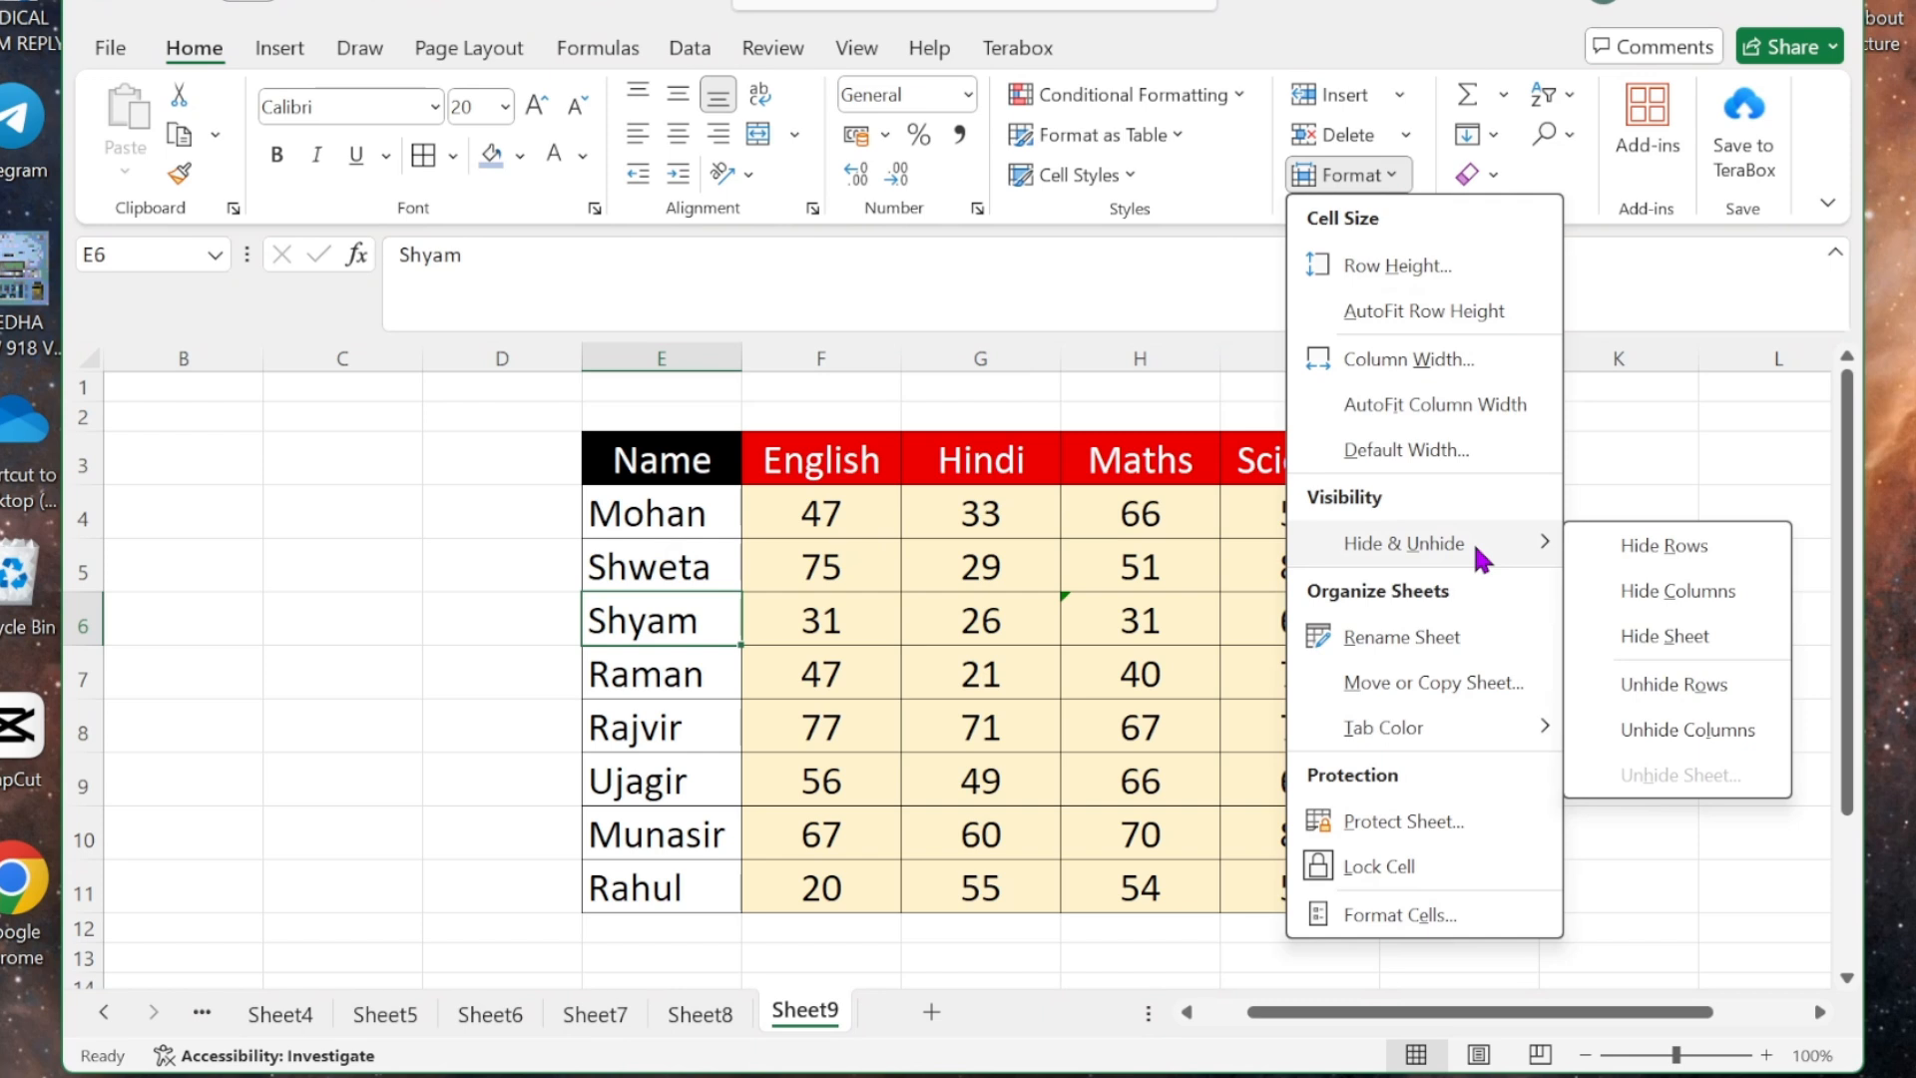
click(1680, 550)
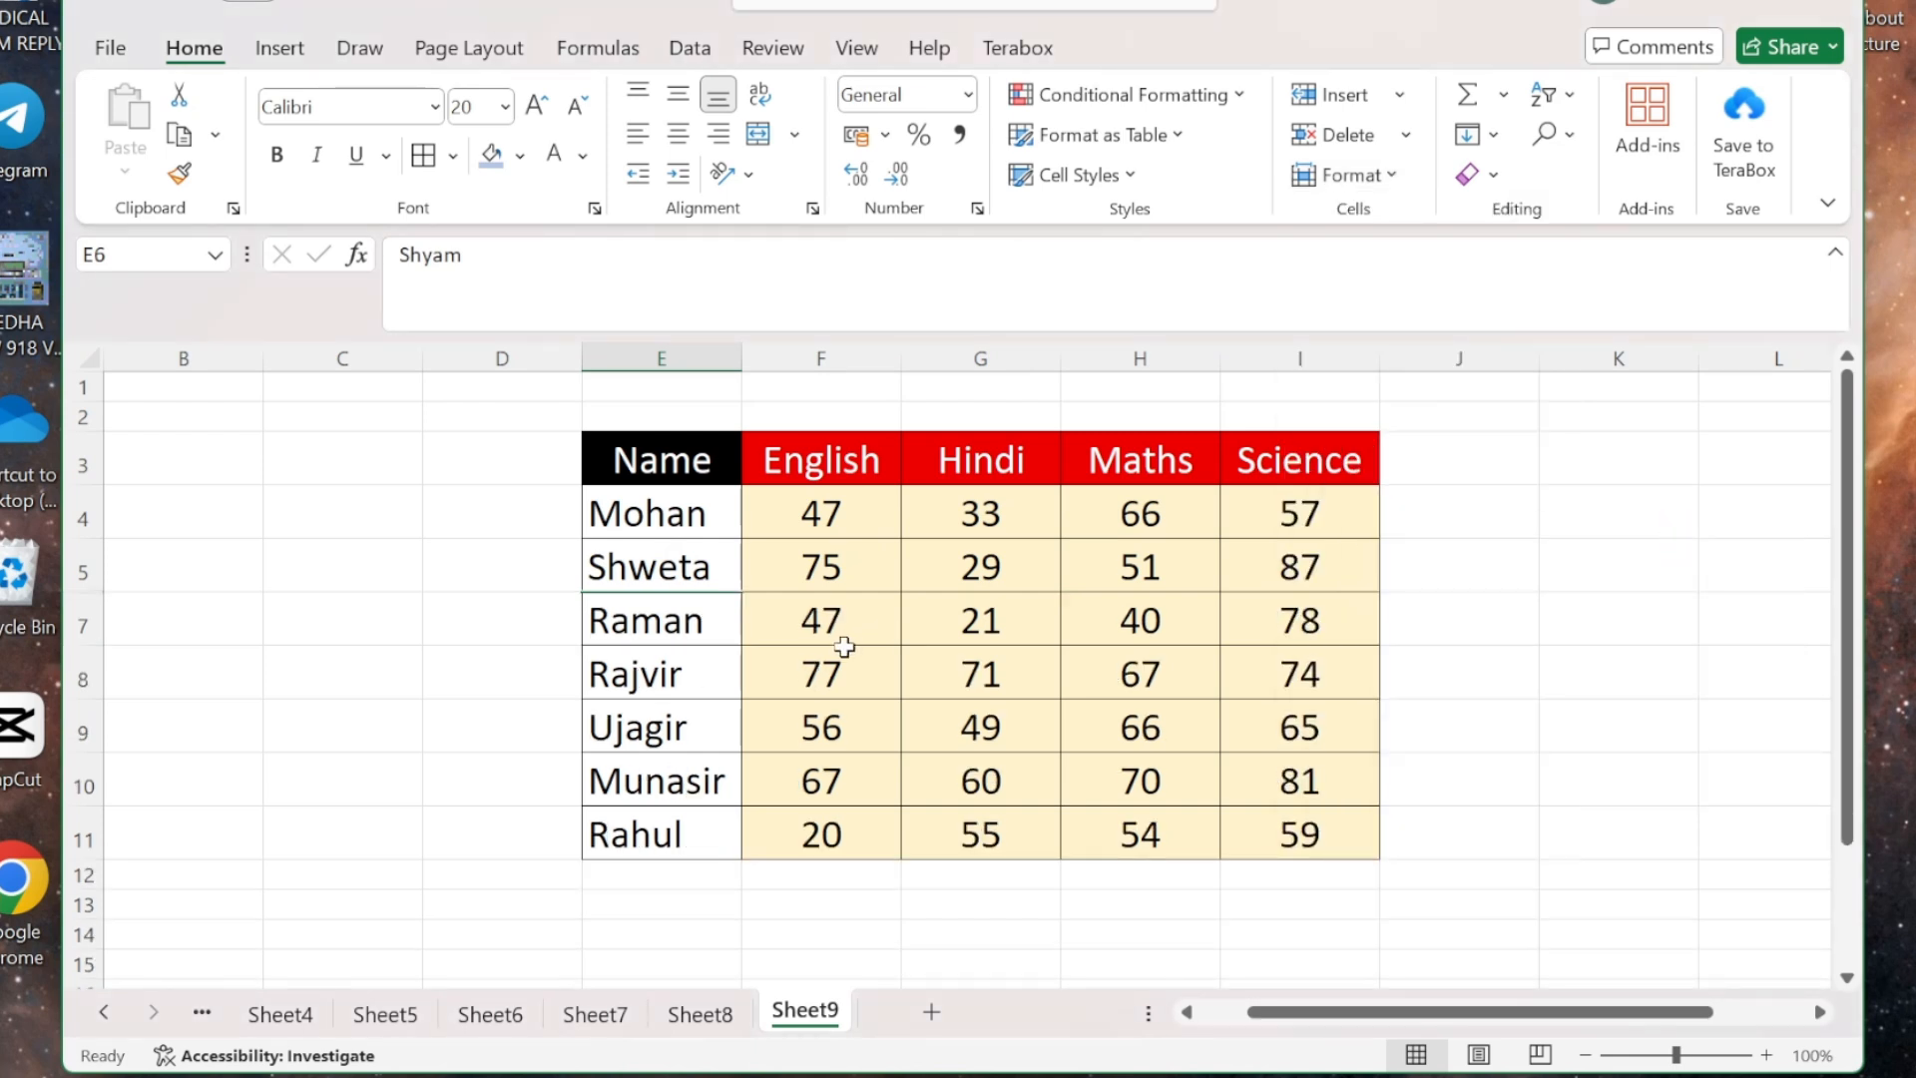
click(1389, 172)
mouse_move(1427, 542)
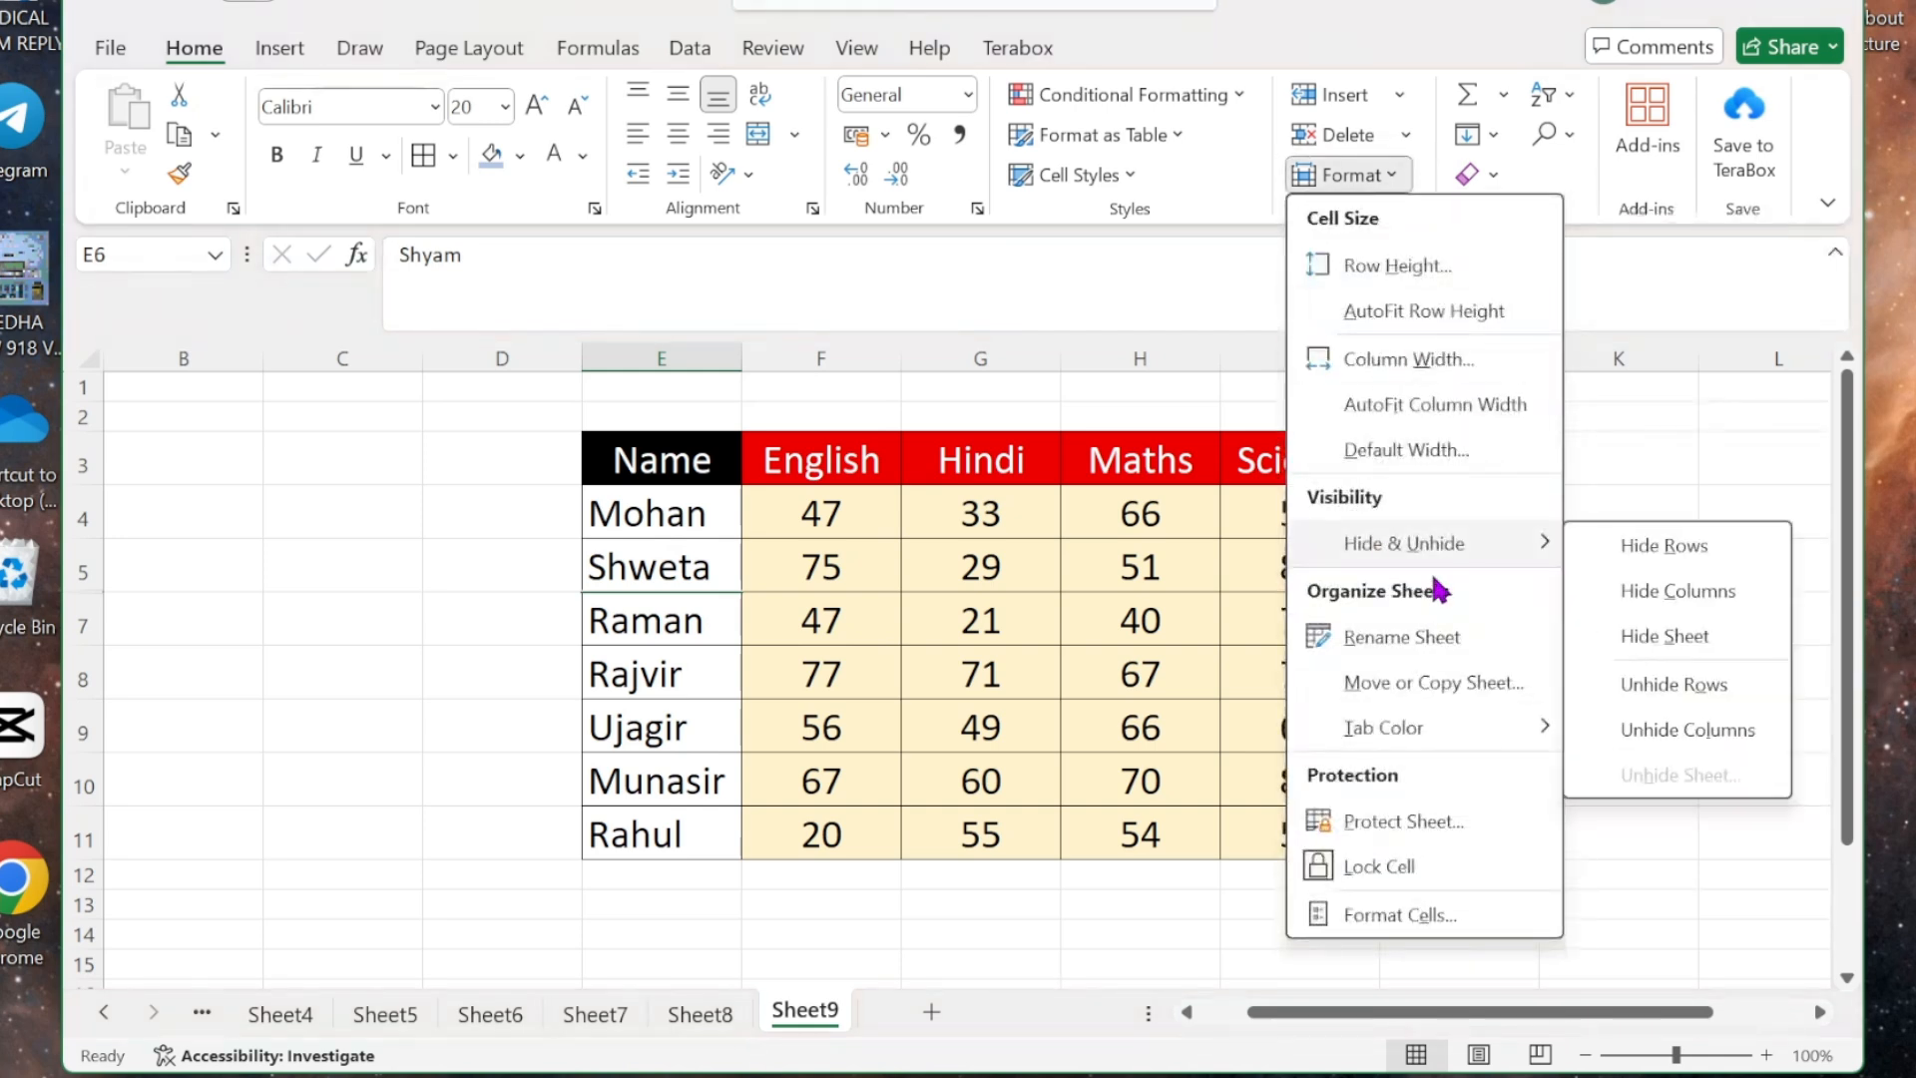
click(1669, 689)
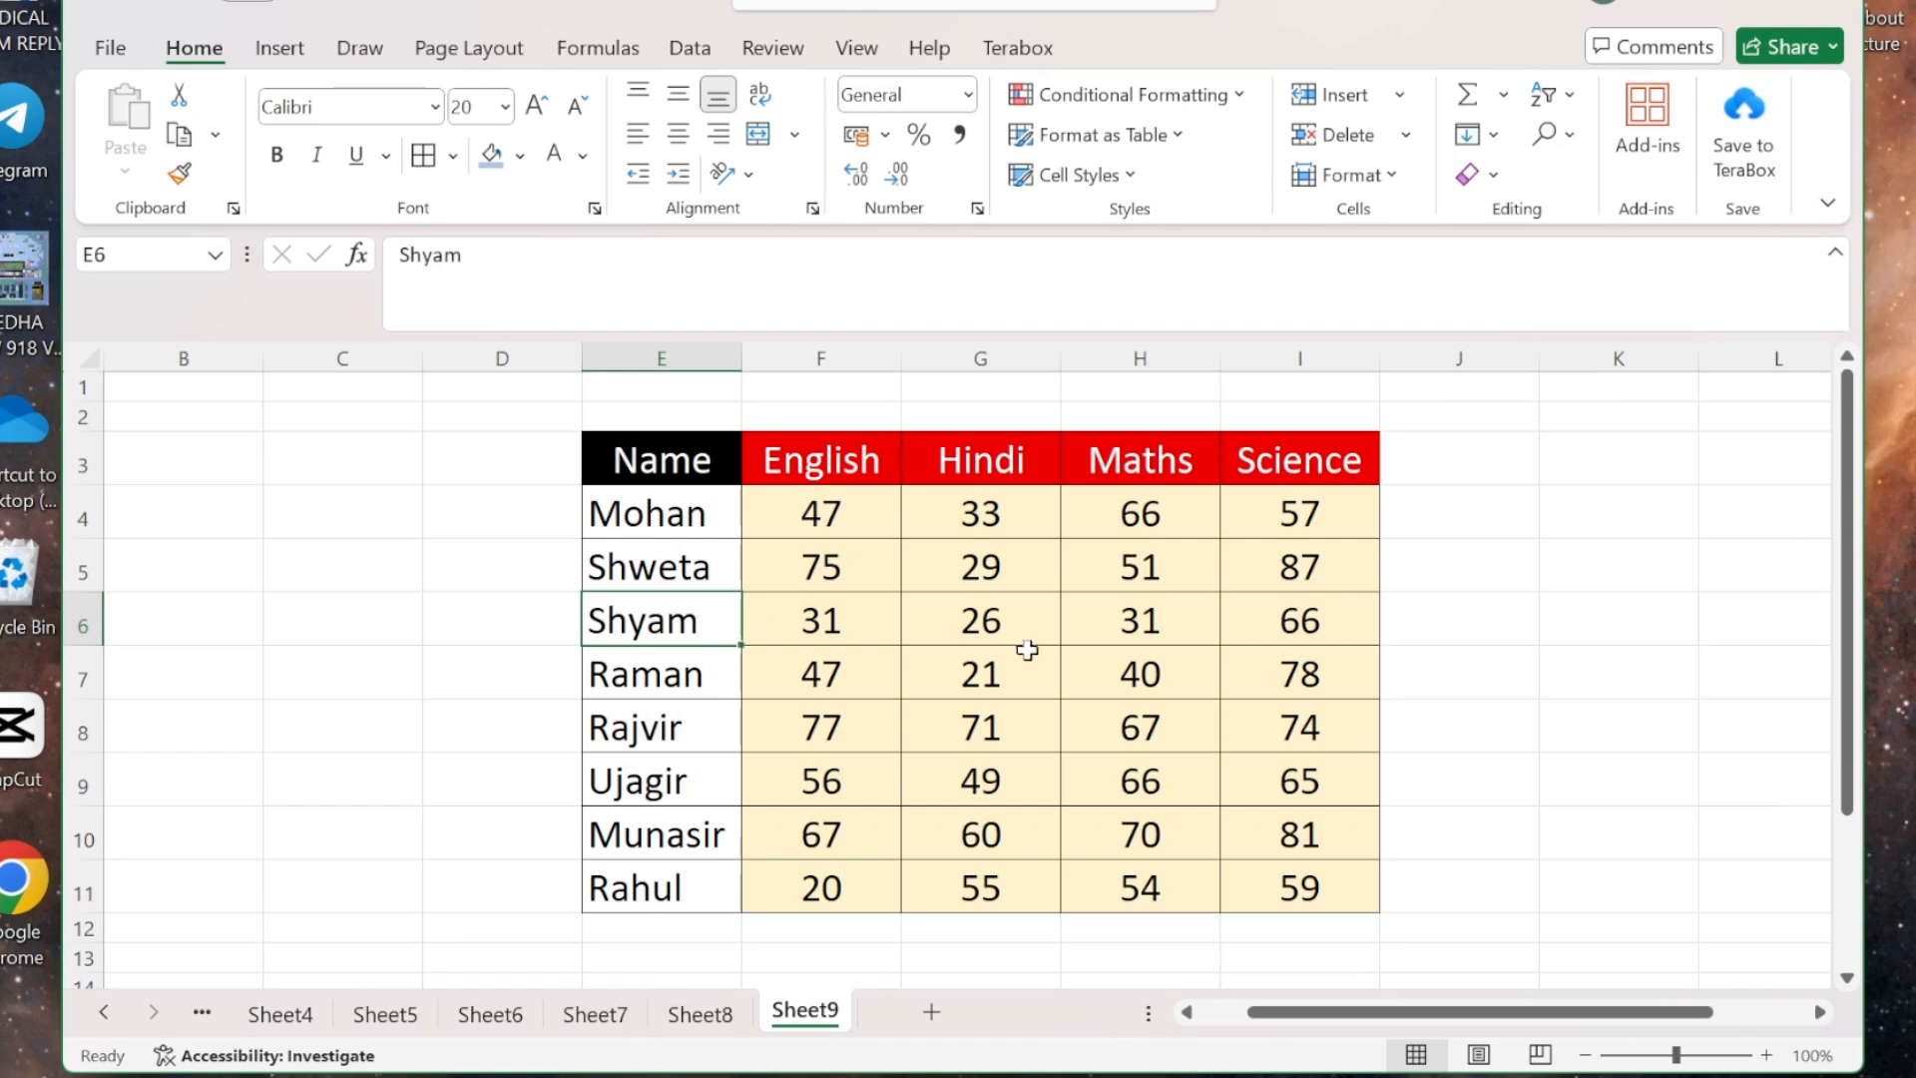
click(1028, 465)
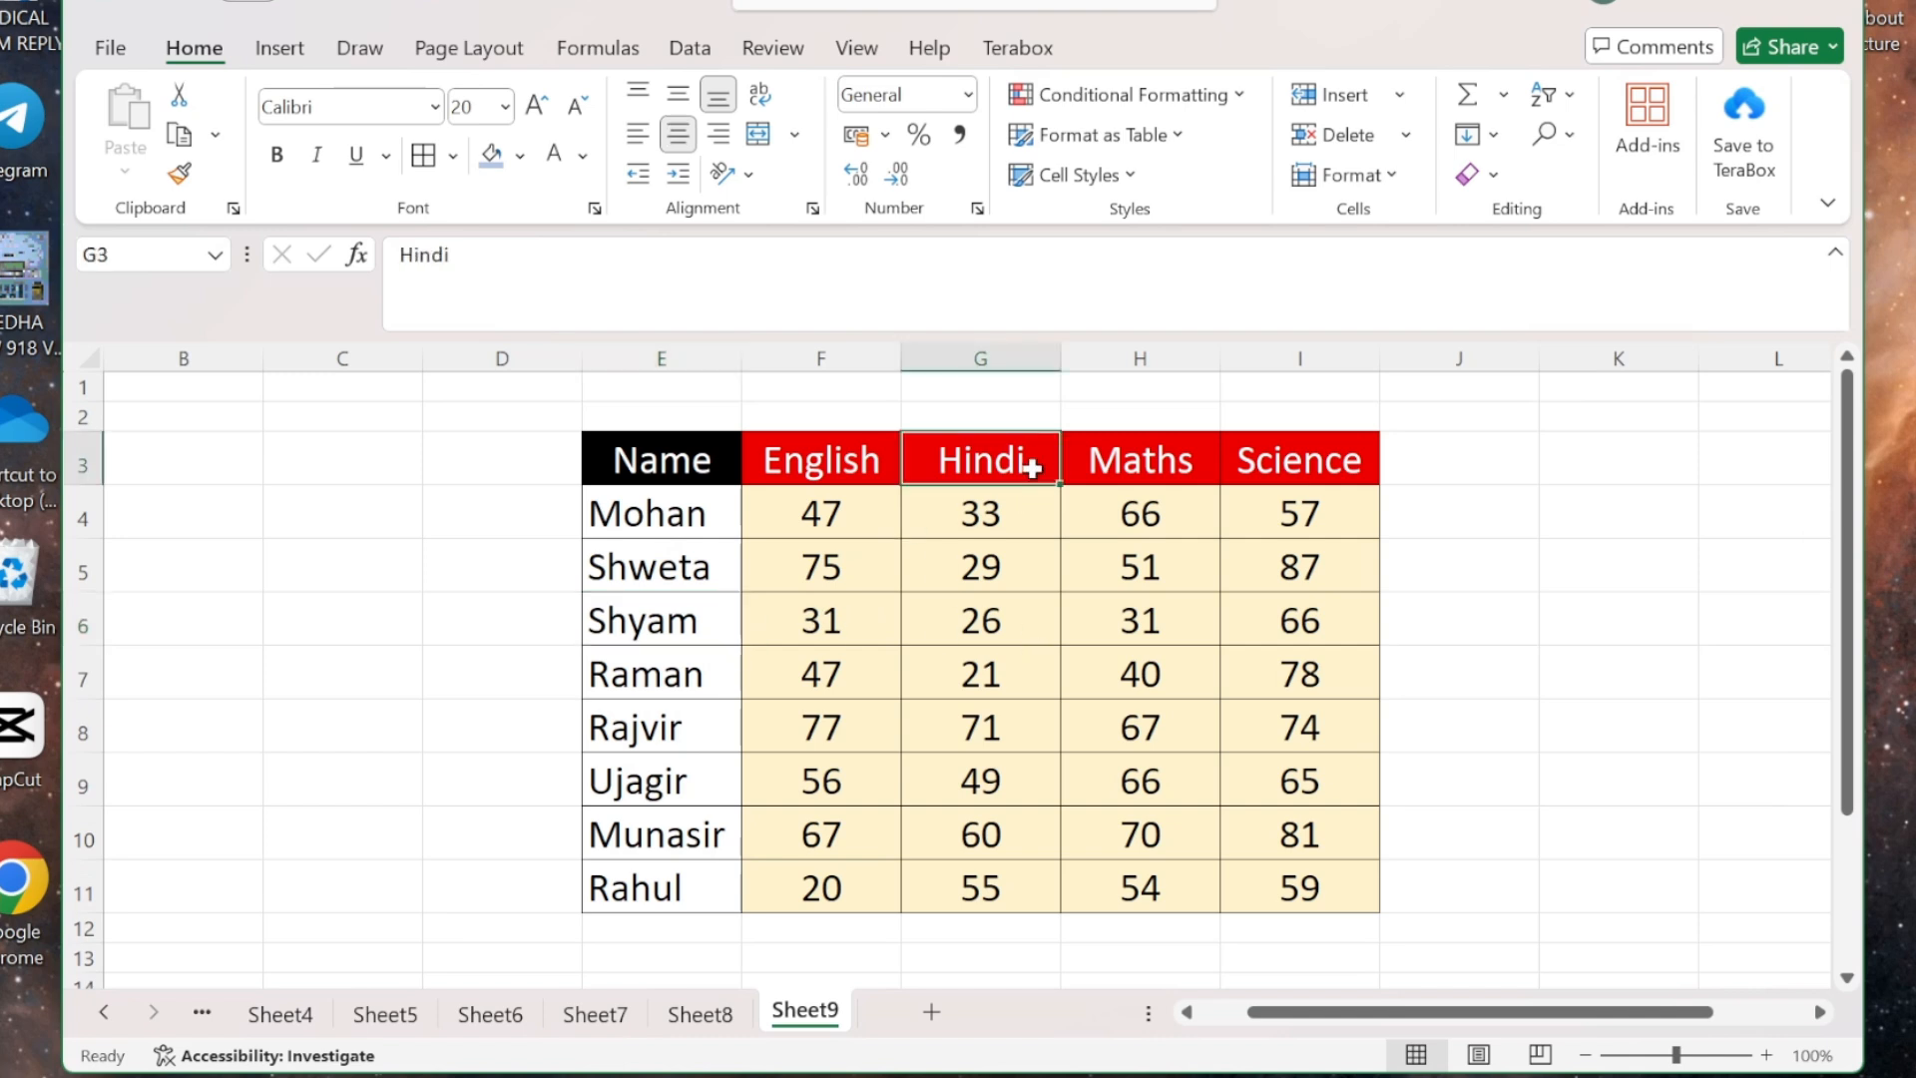
click(1389, 176)
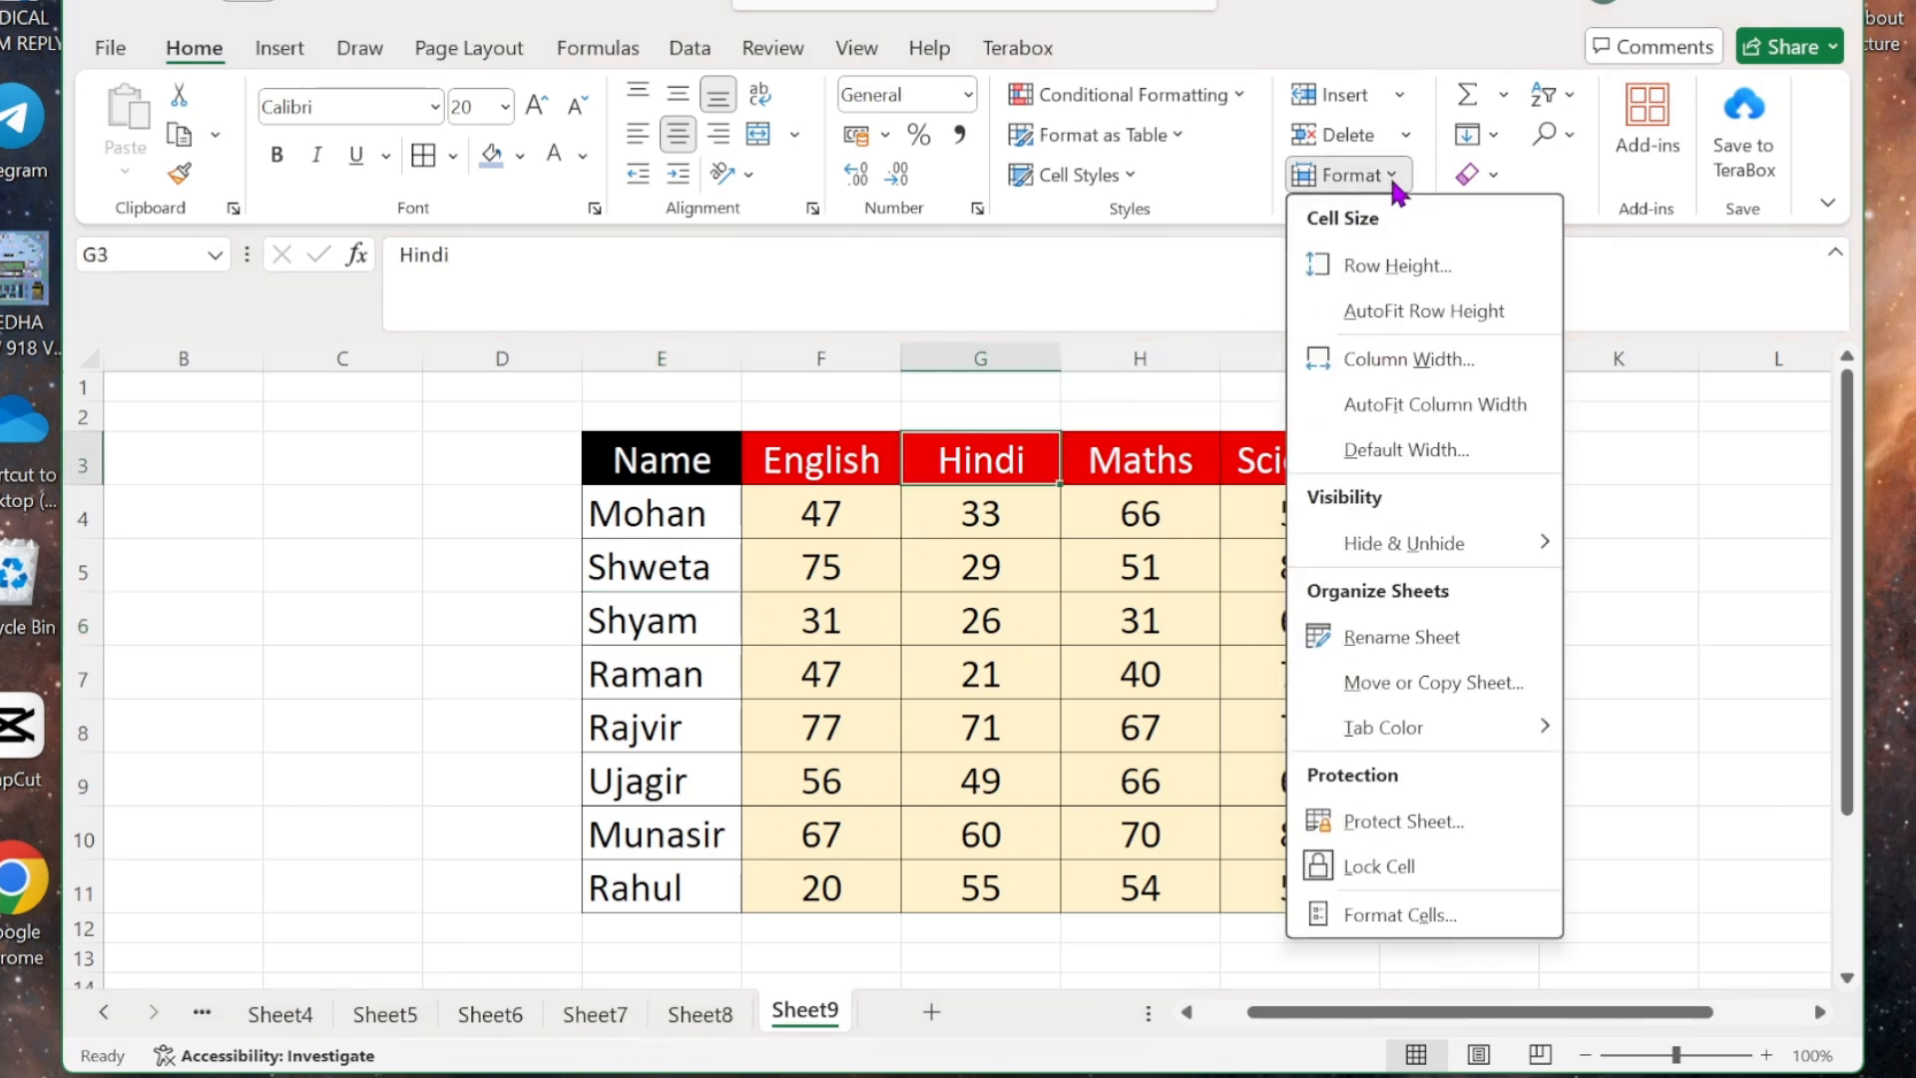
mouse_move(1500, 561)
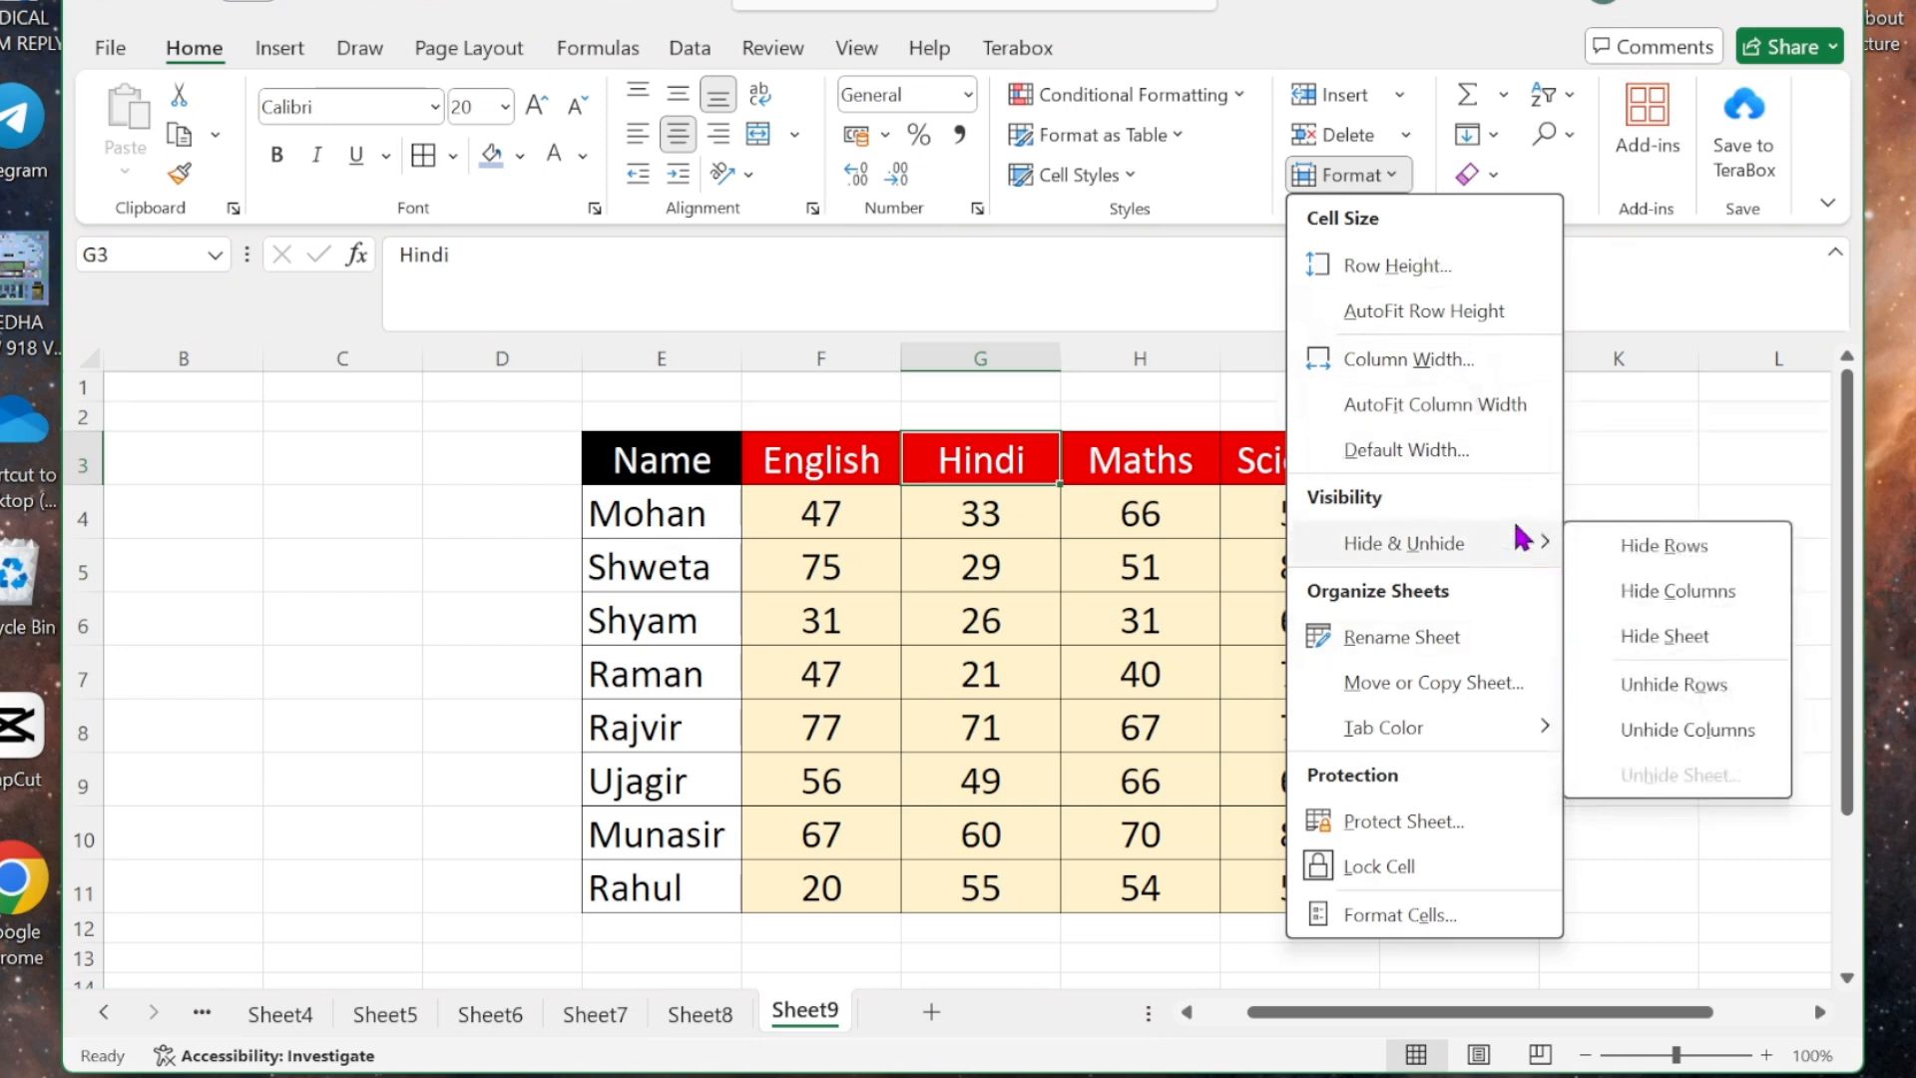
click(1684, 593)
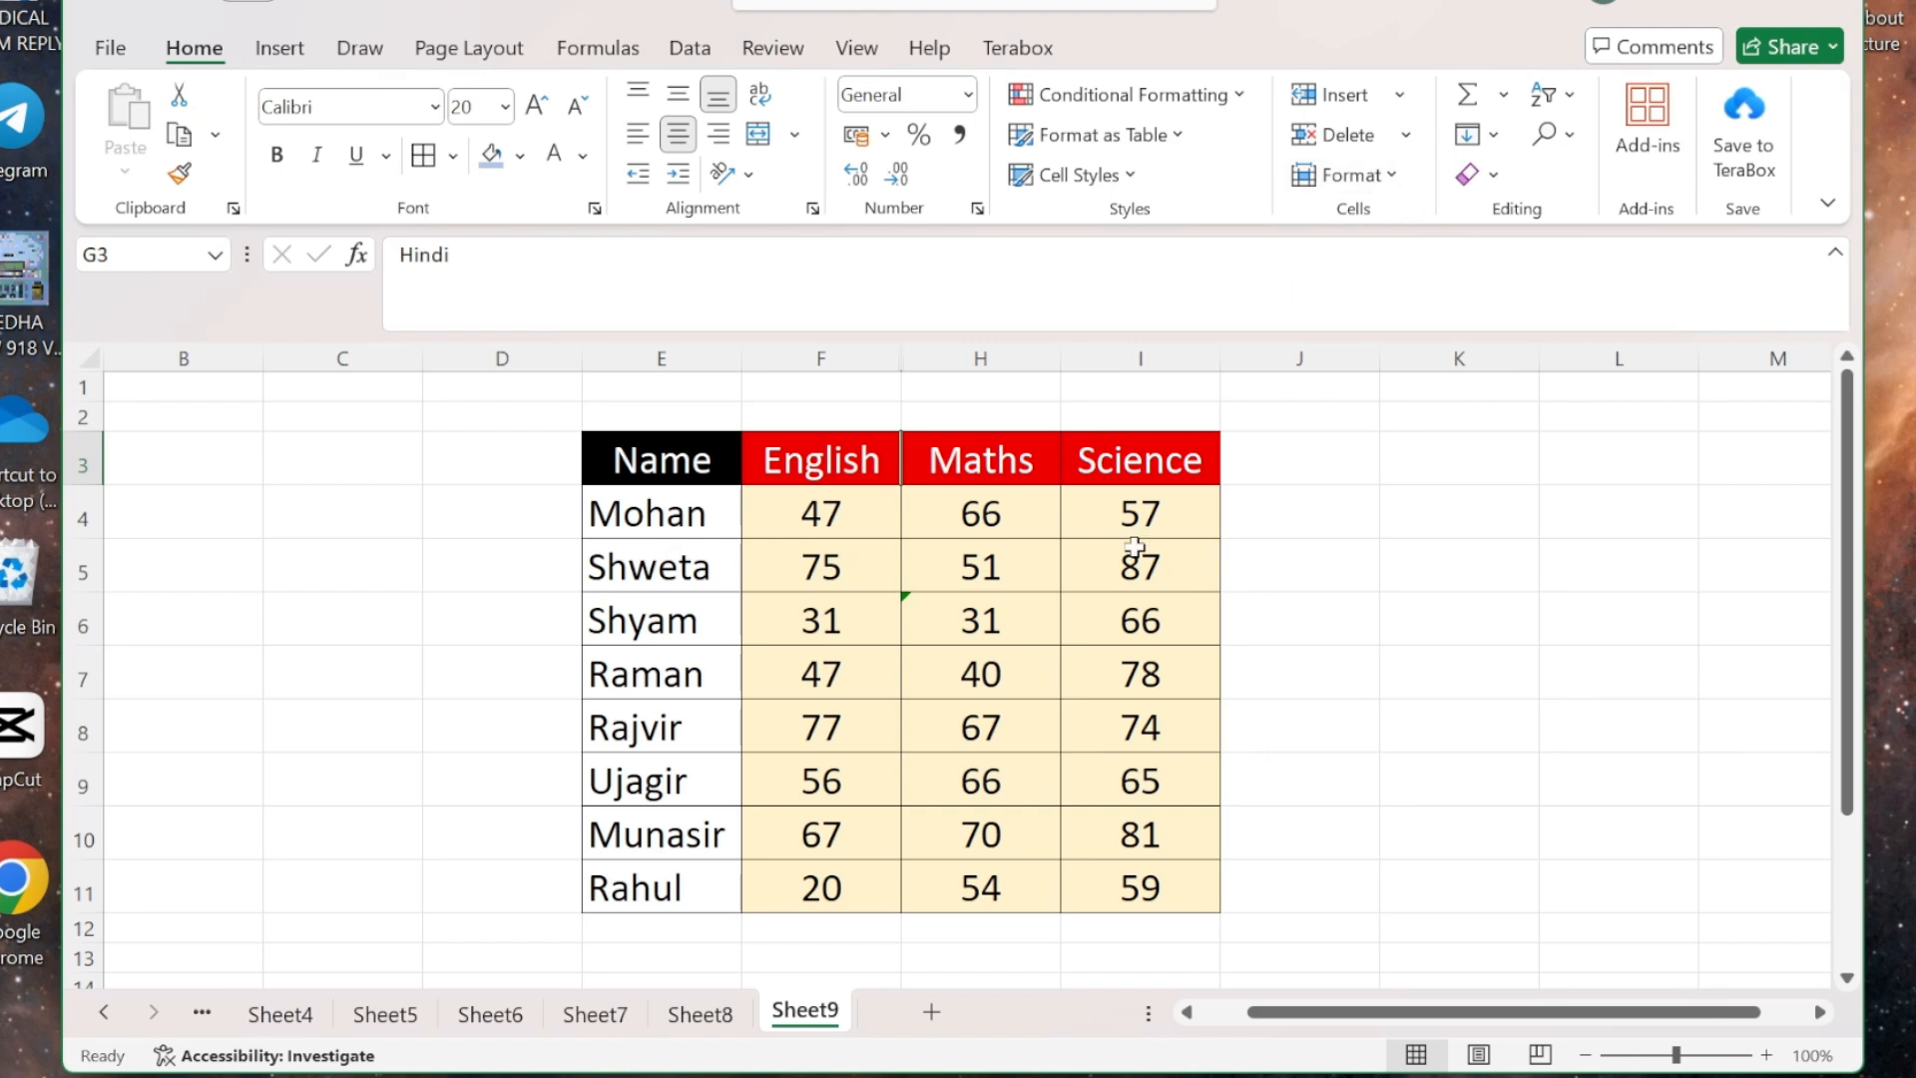
click(1385, 172)
mouse_move(1469, 545)
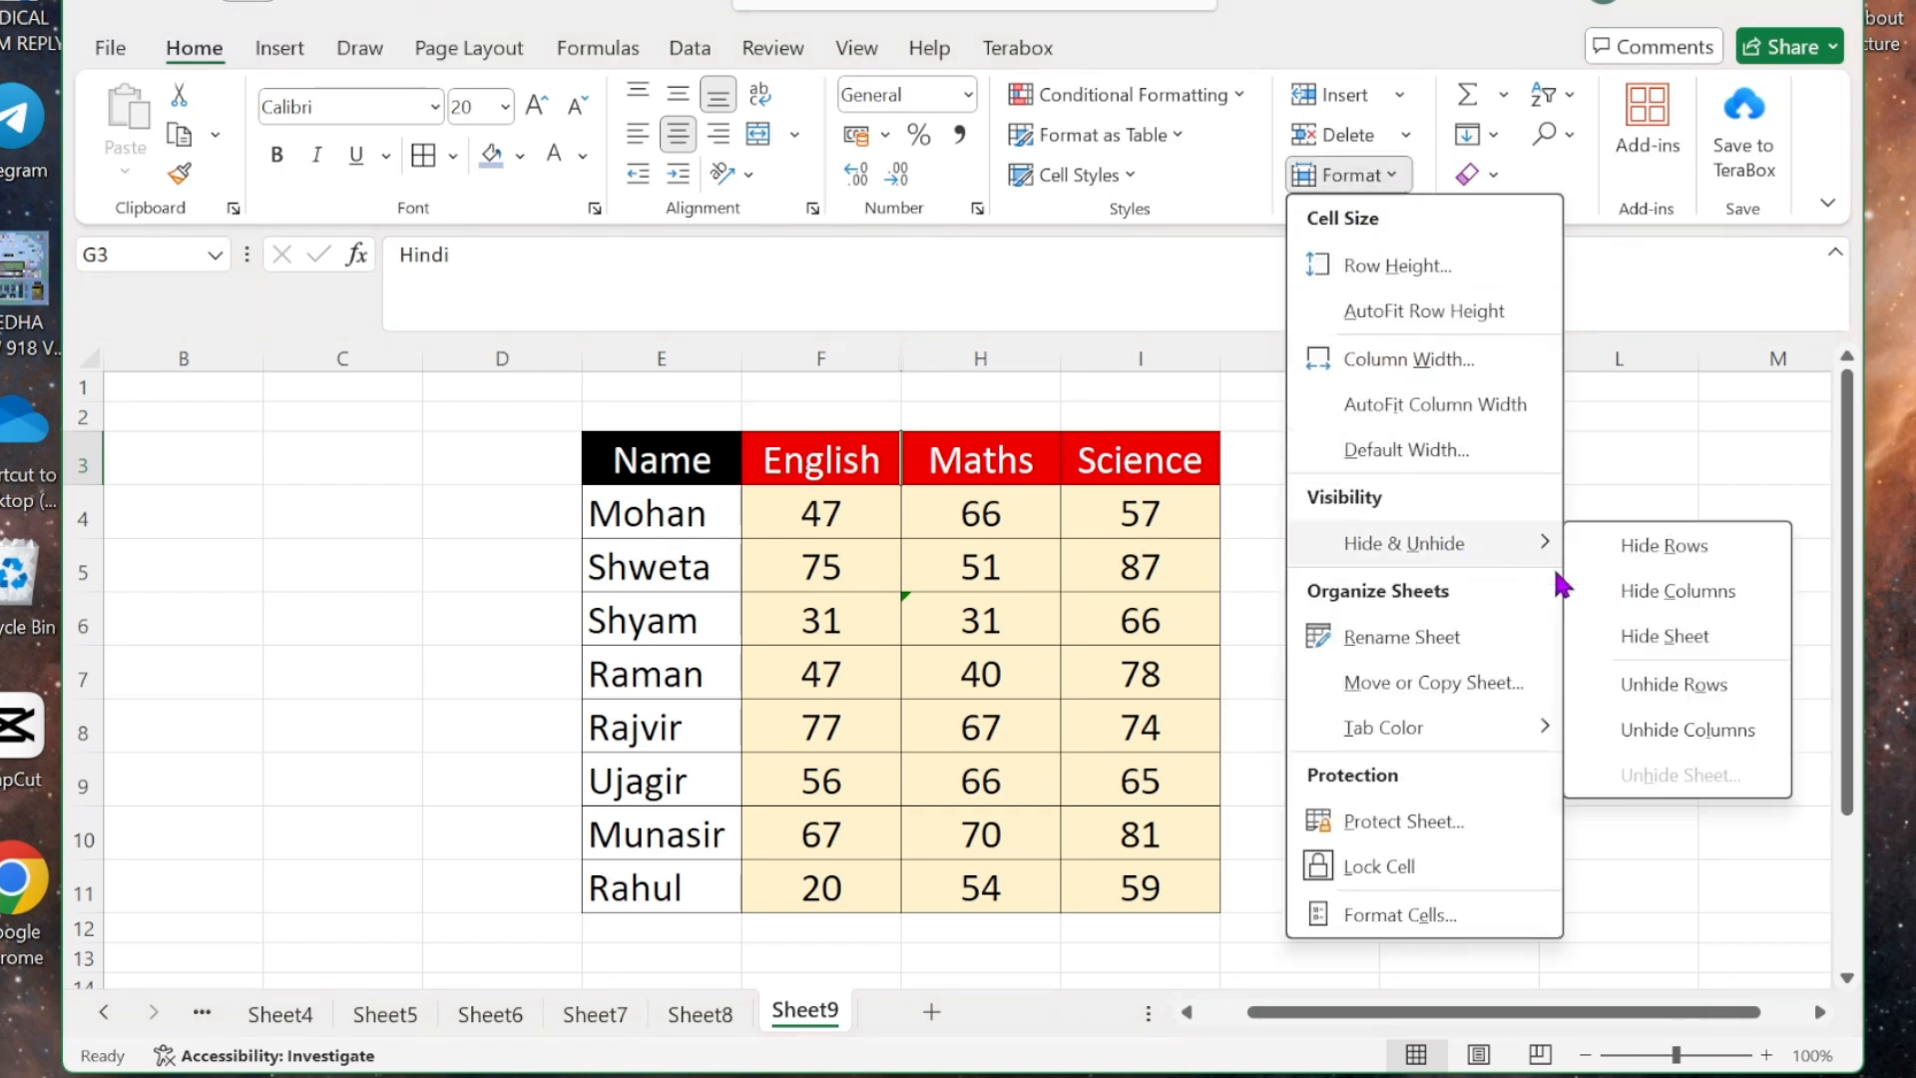
click(1670, 734)
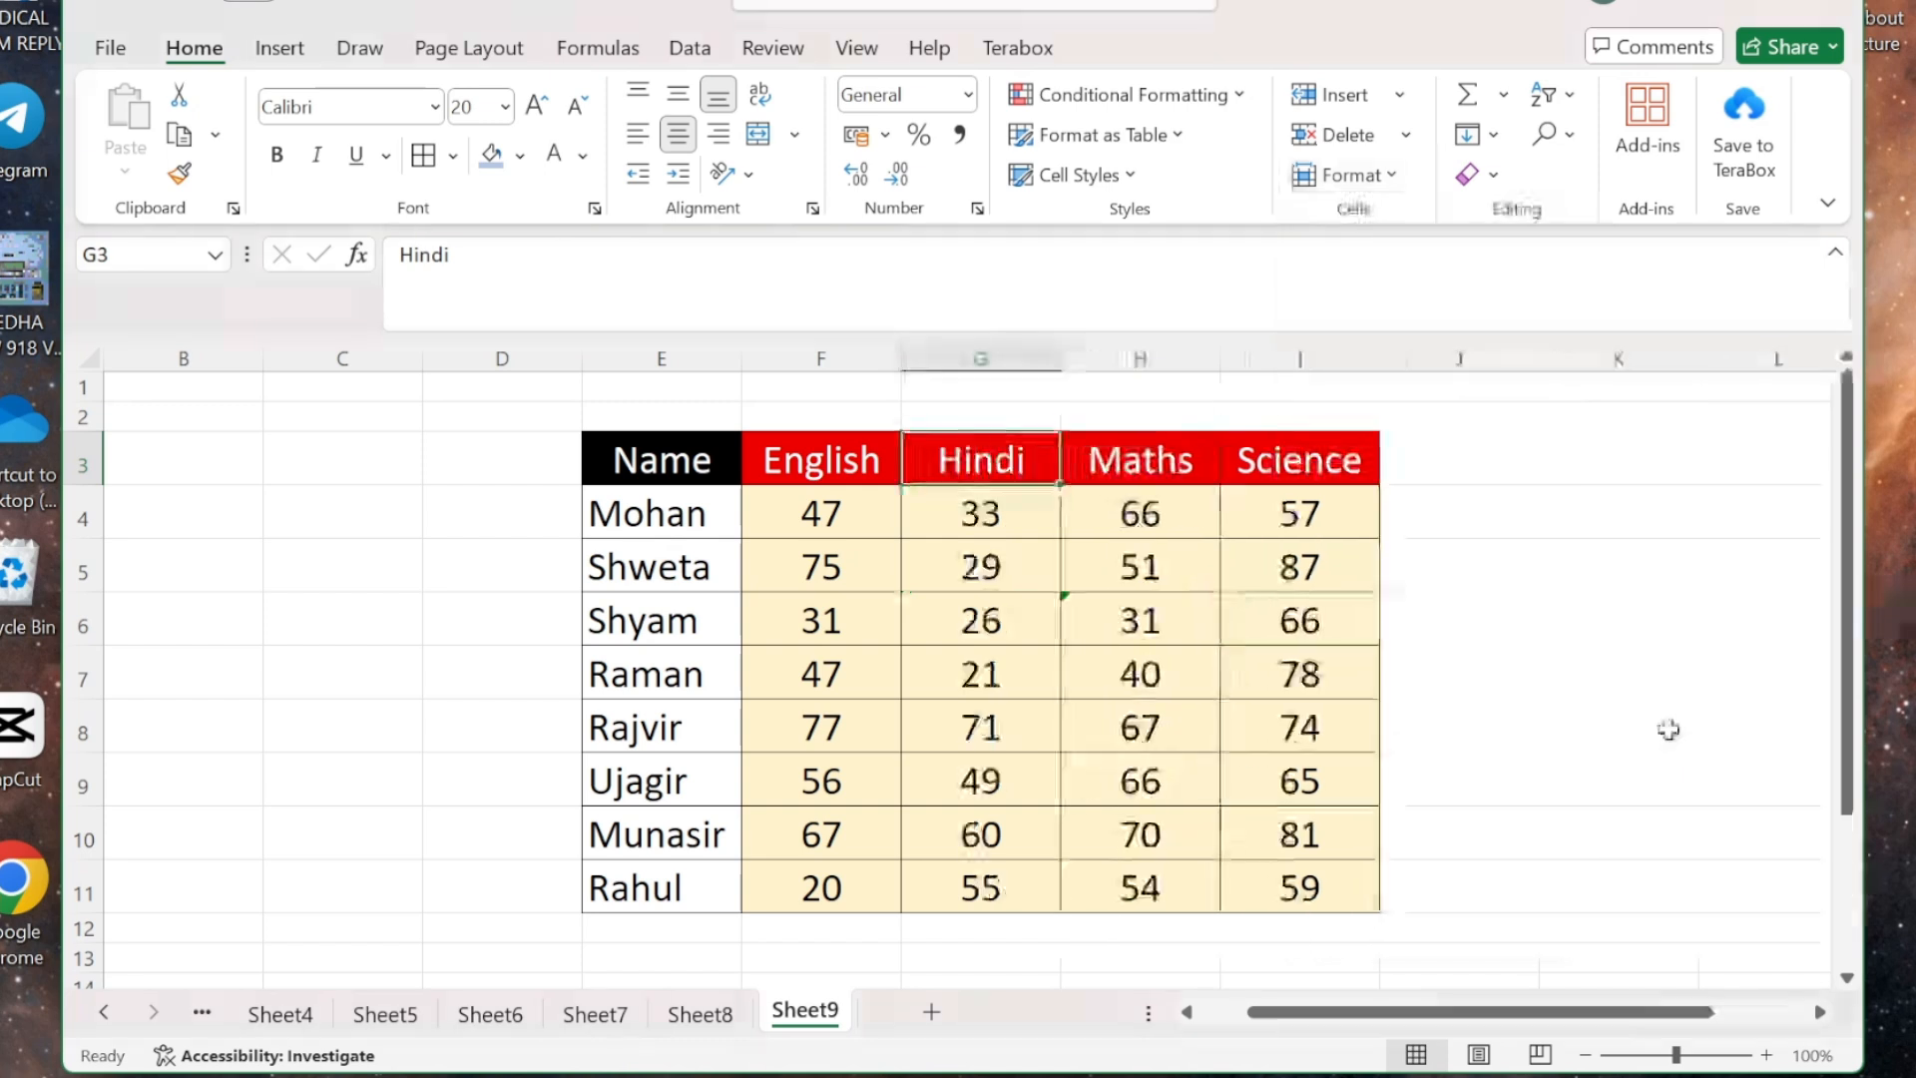
click(1383, 180)
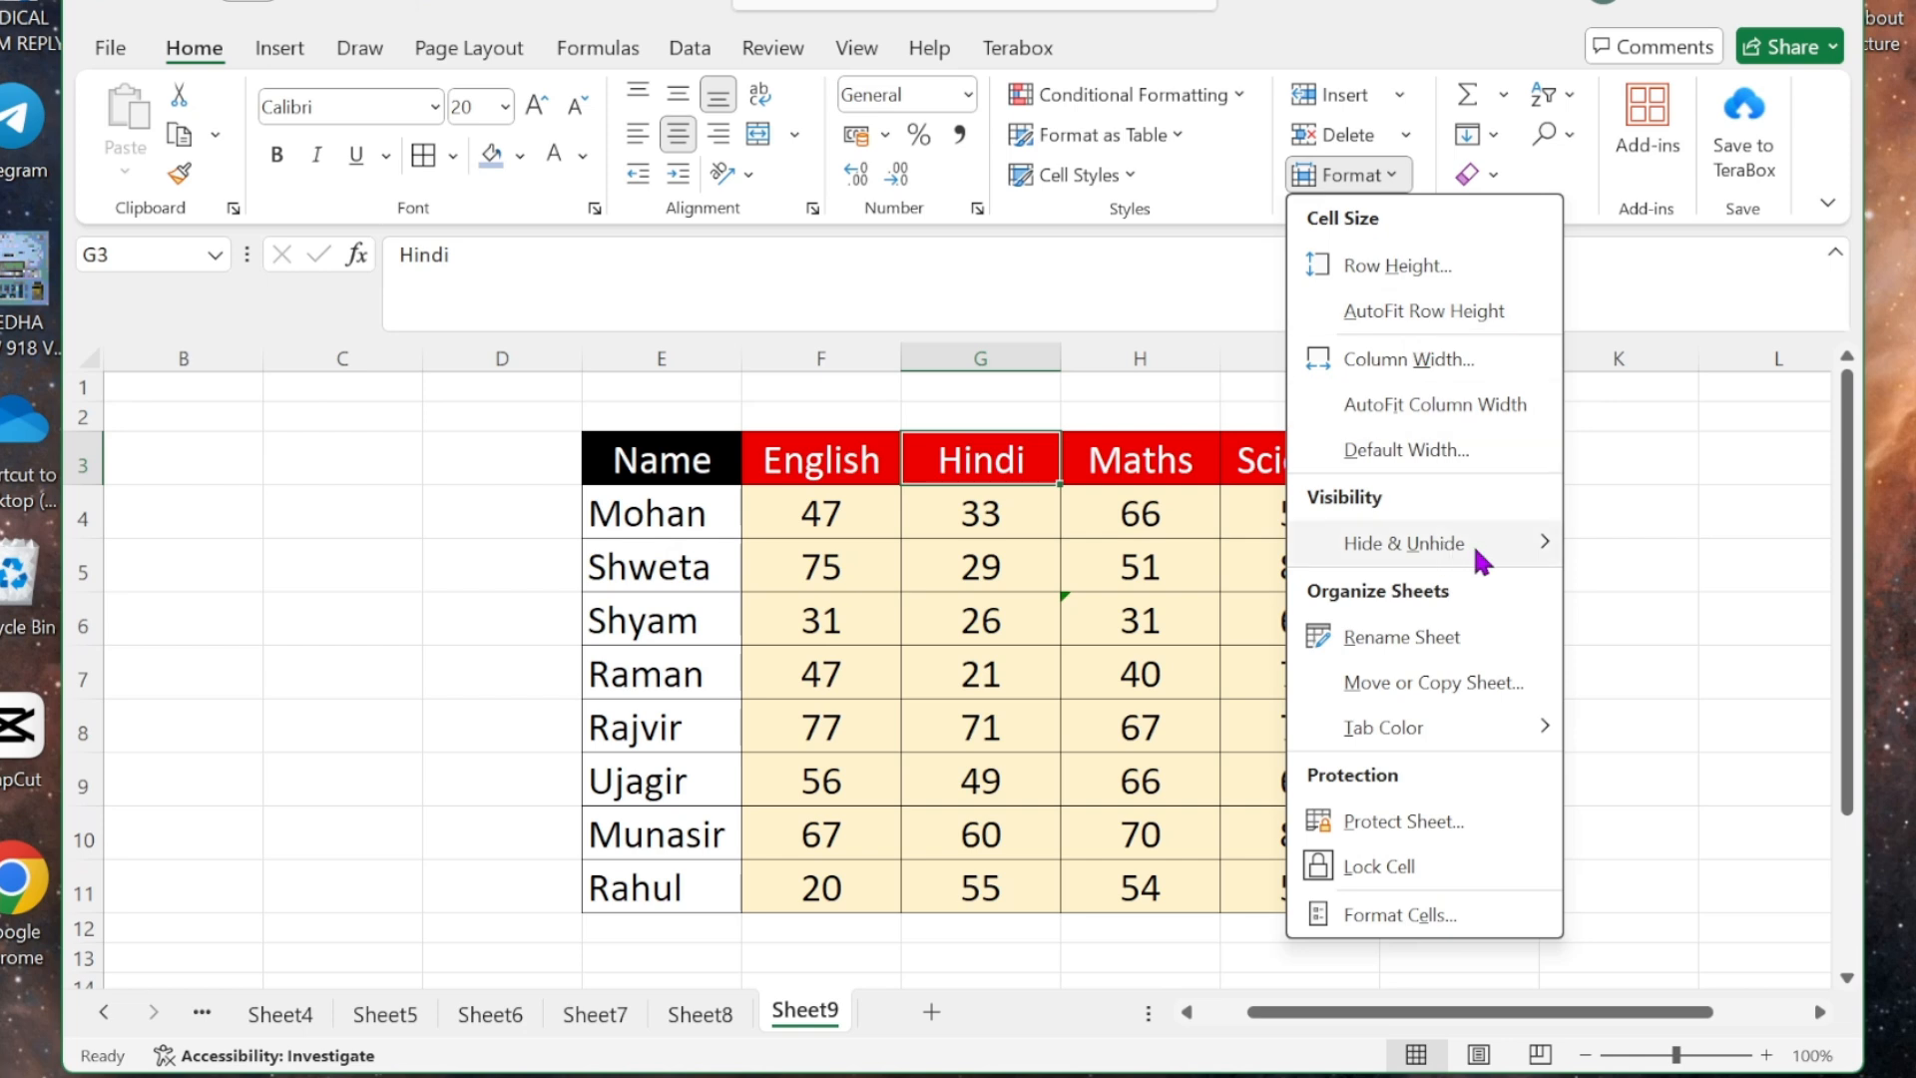
mouse_move(1527, 551)
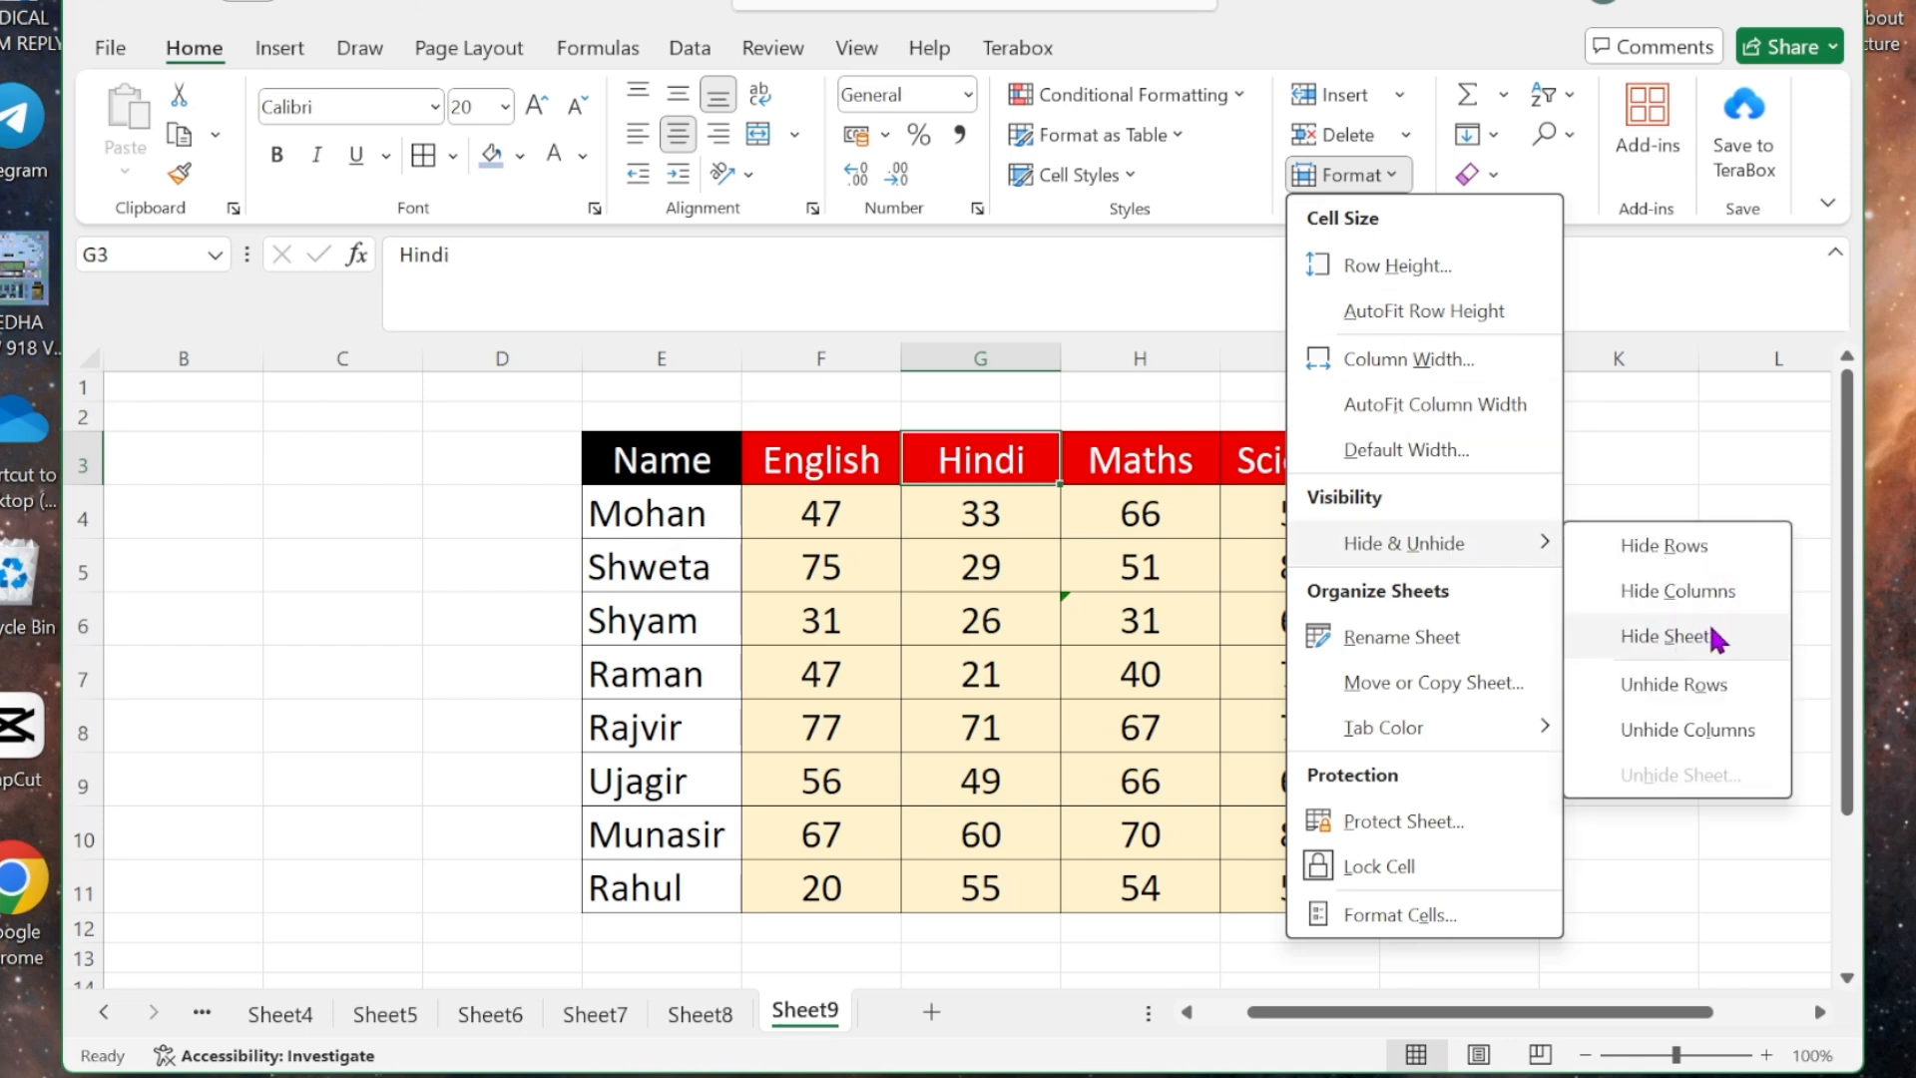
click(727, 1030)
click(726, 1030)
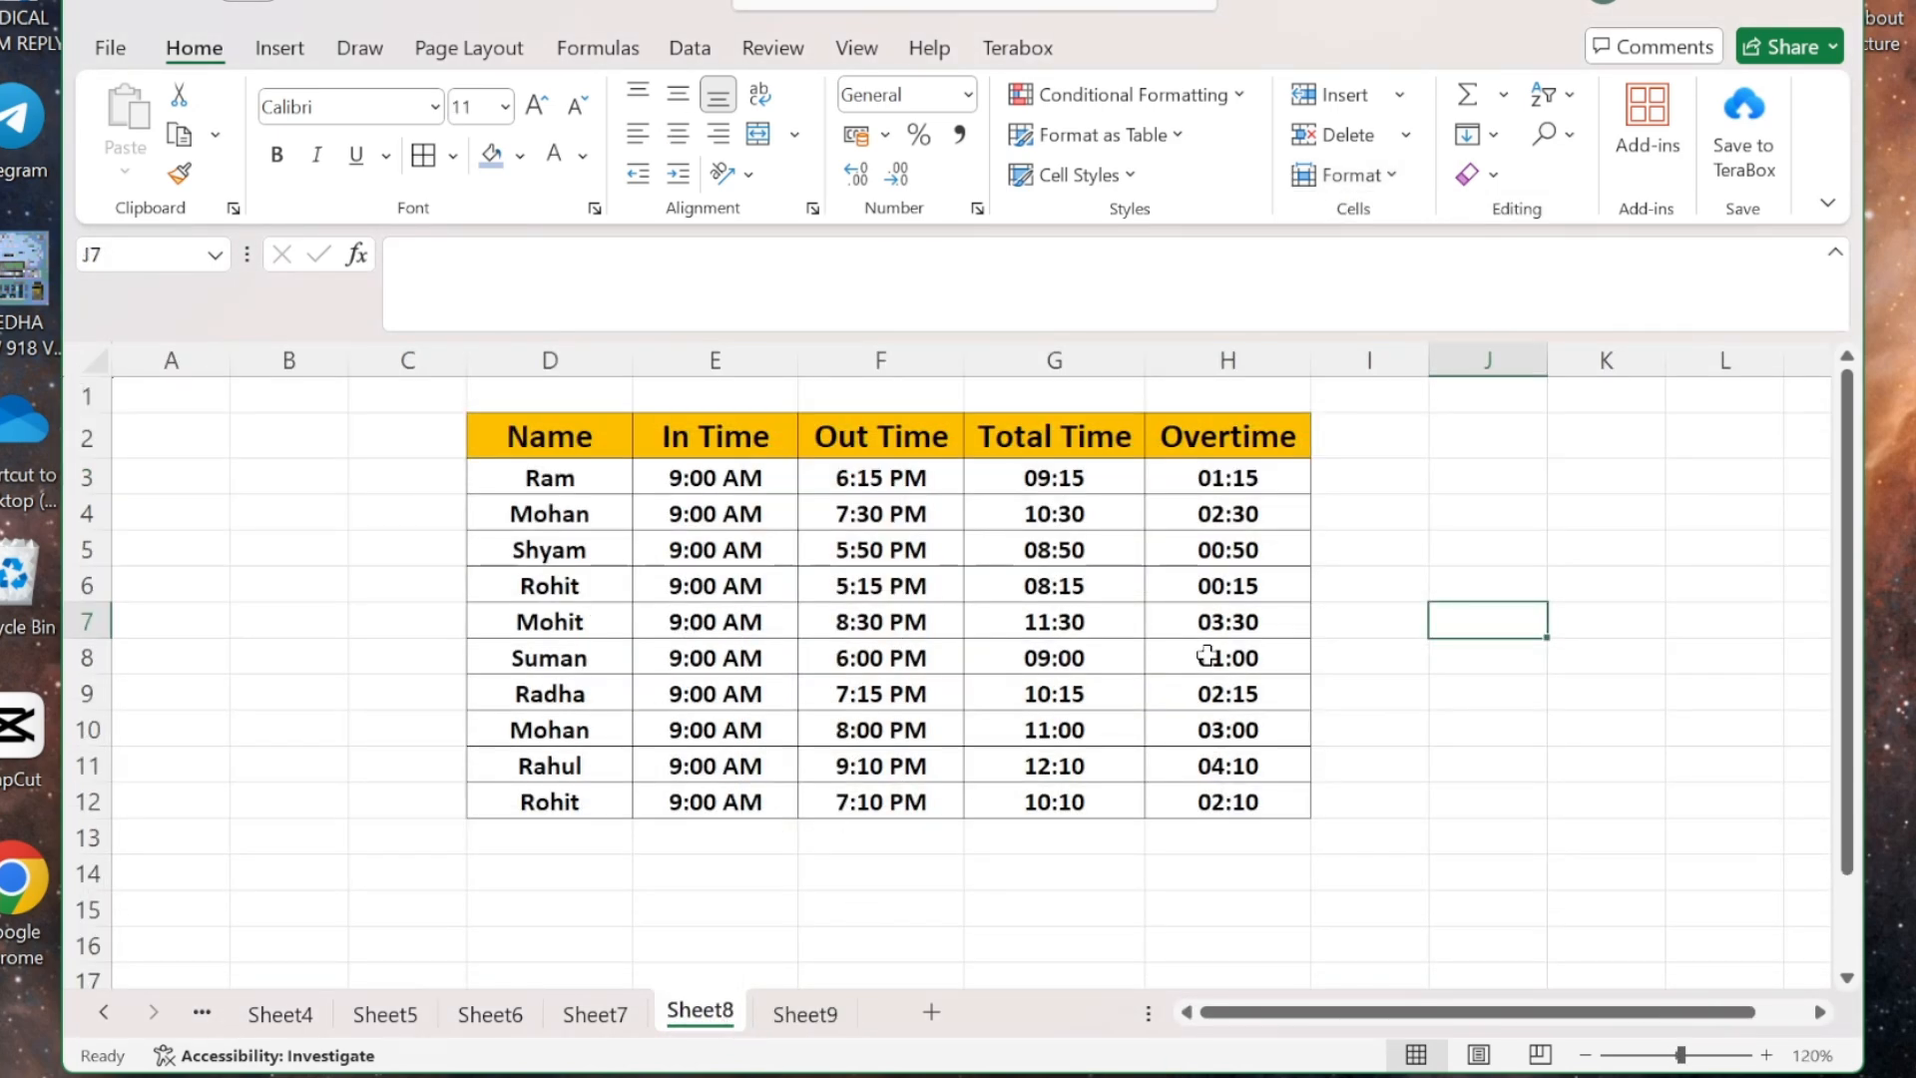
click(1387, 176)
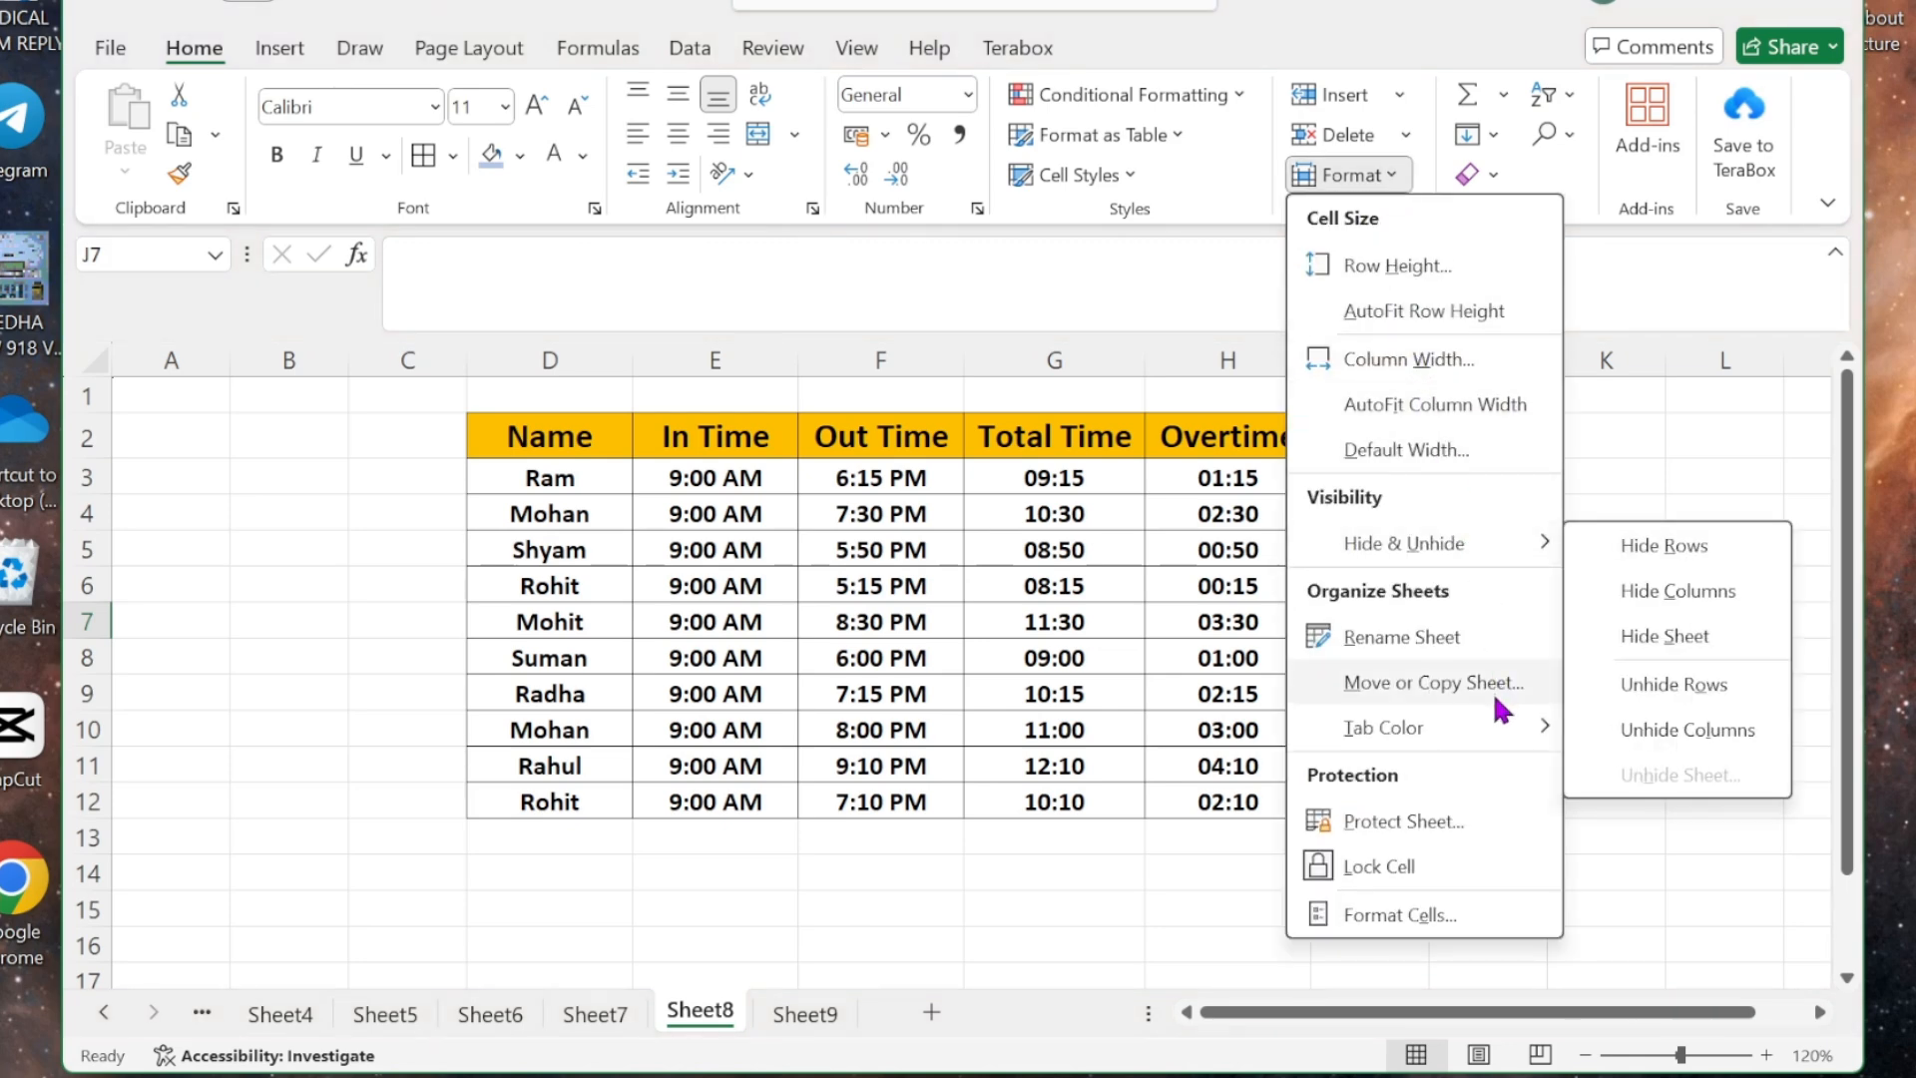
click(1656, 631)
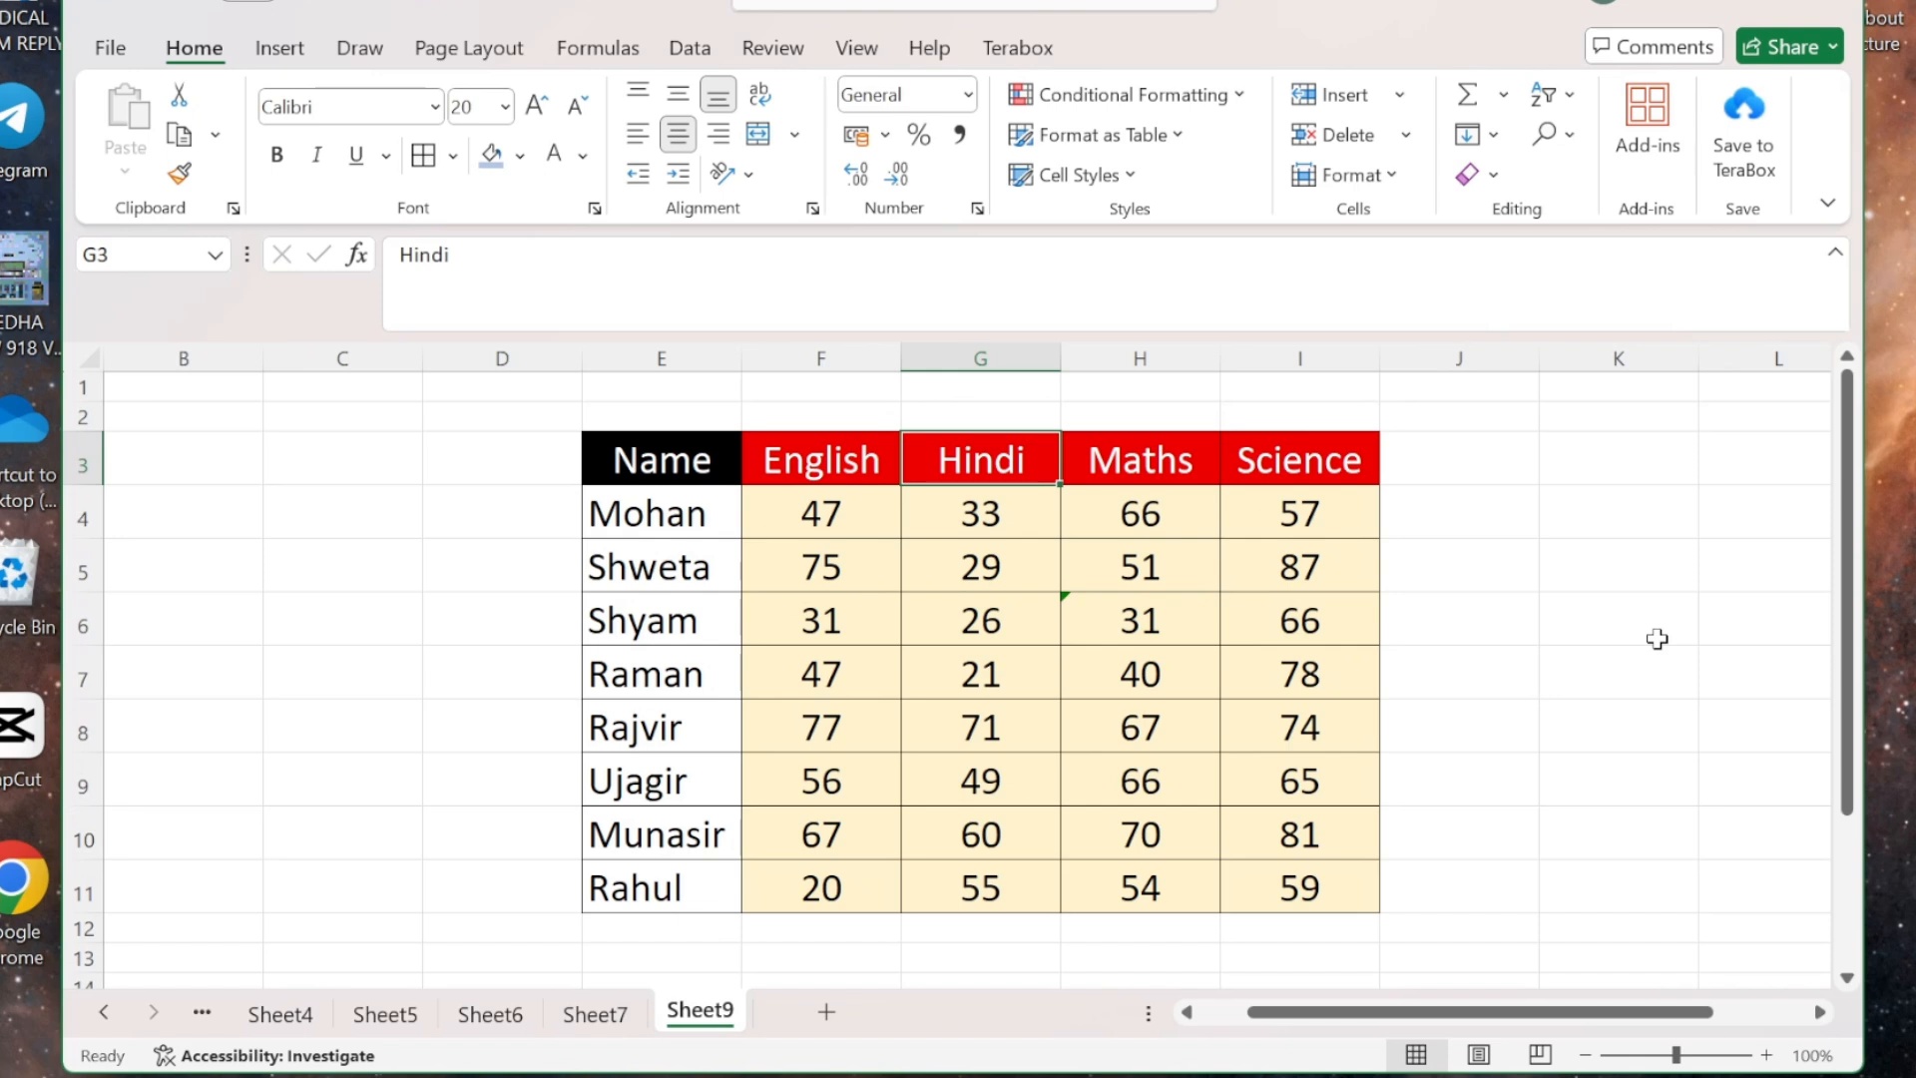
click(1387, 176)
mouse_move(1452, 542)
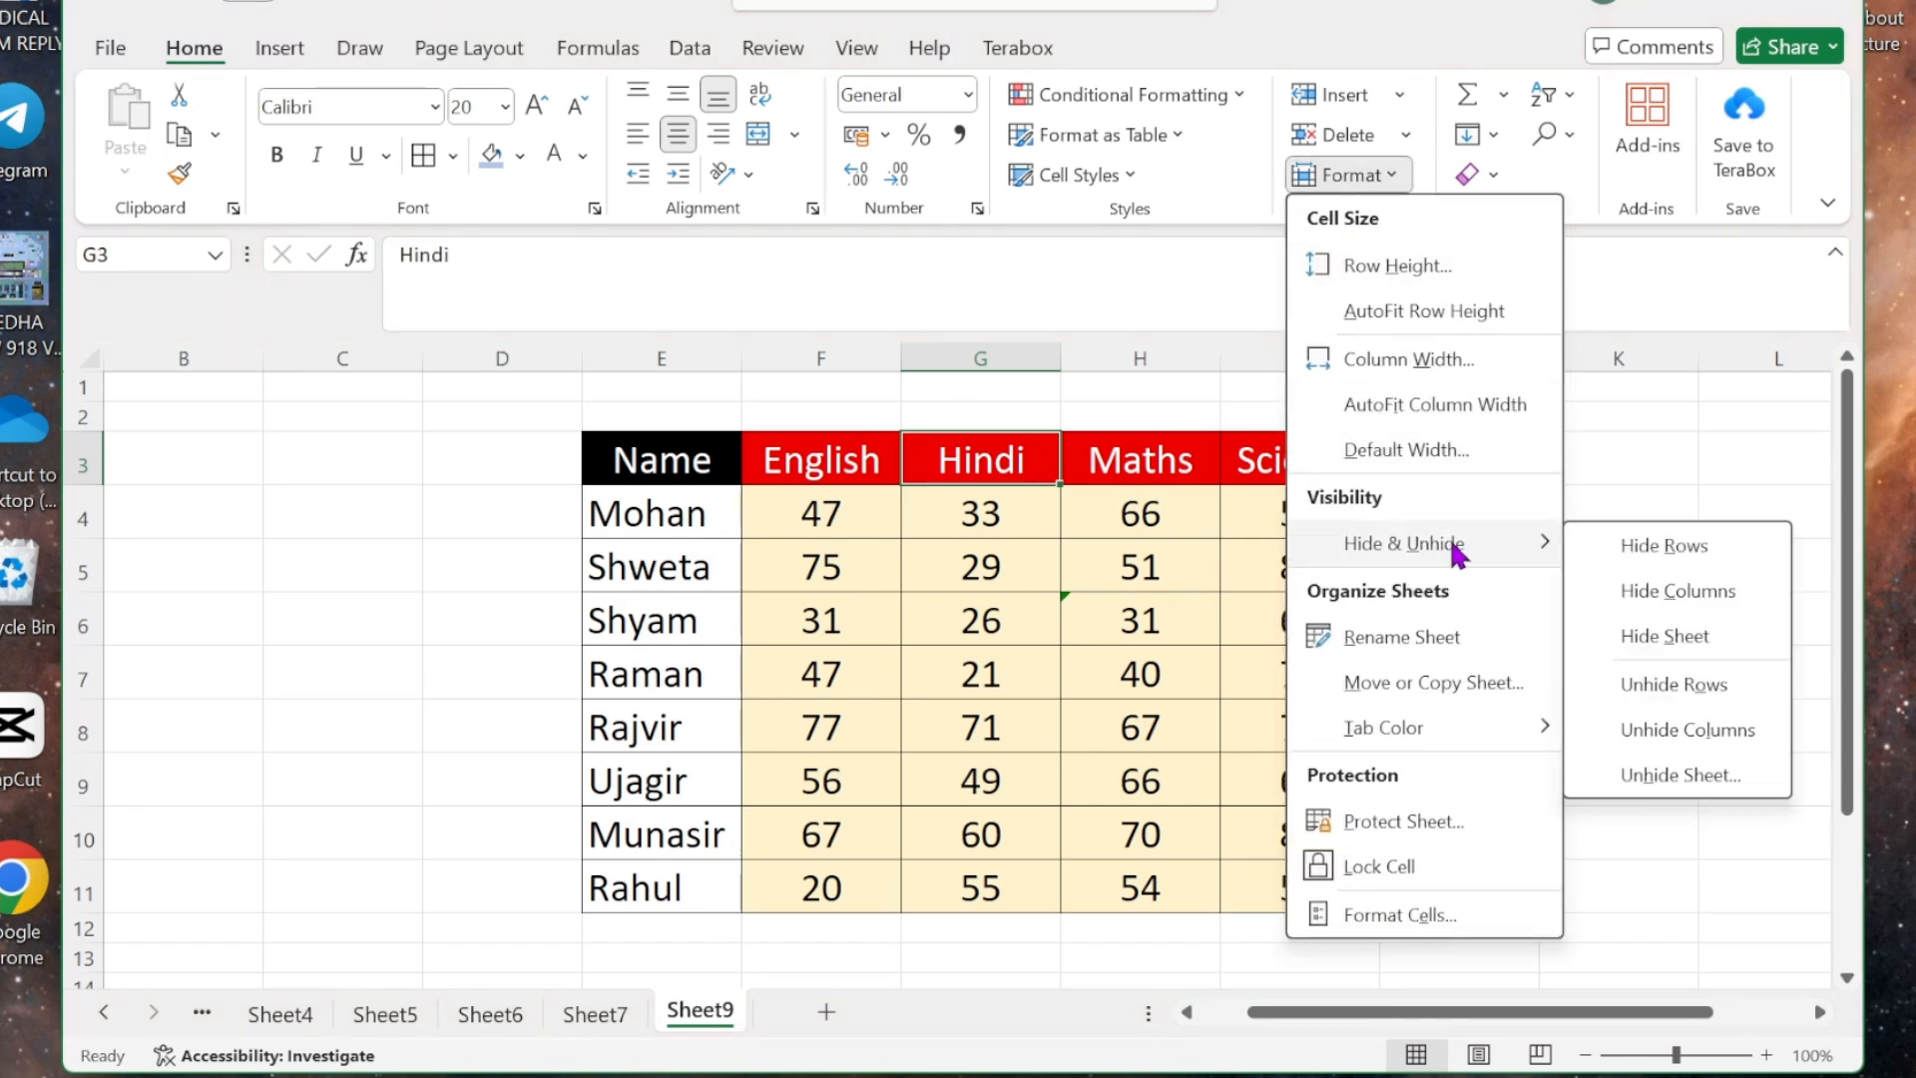
click(1732, 776)
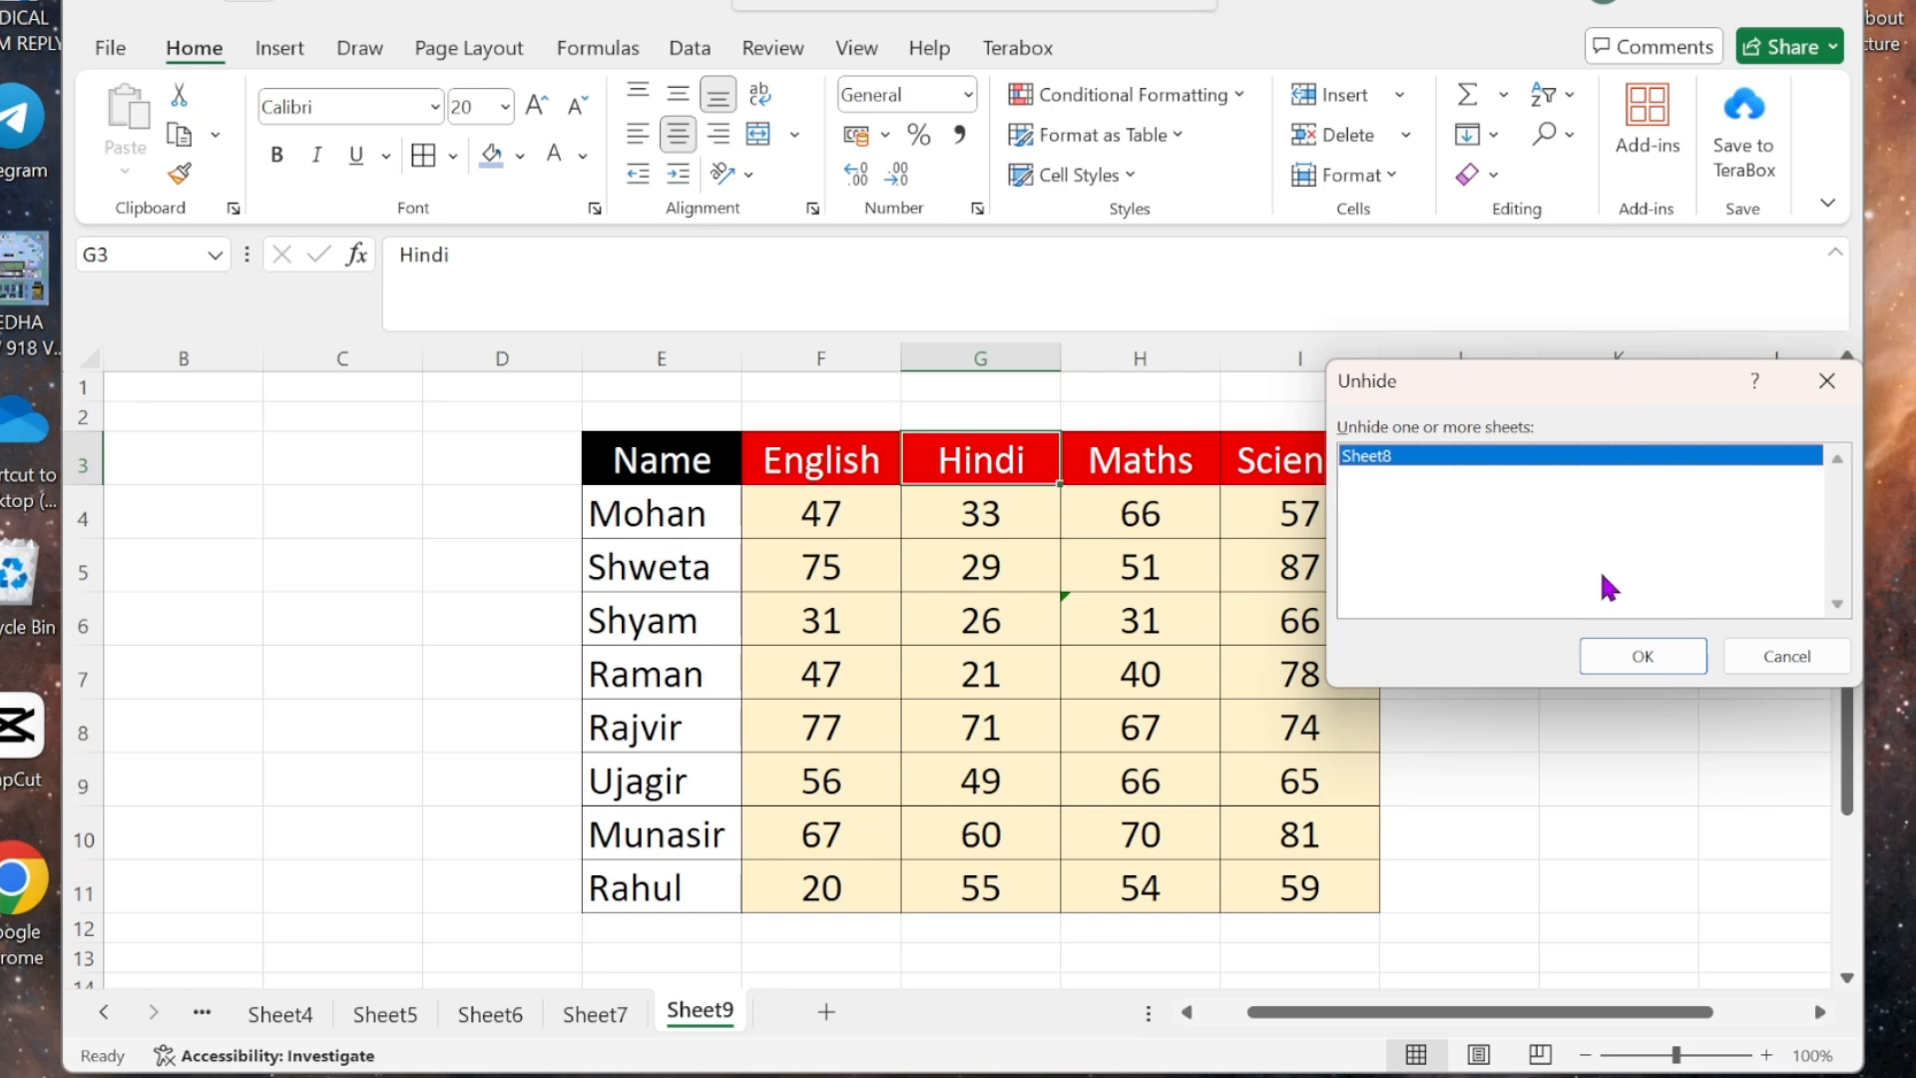
click(1636, 659)
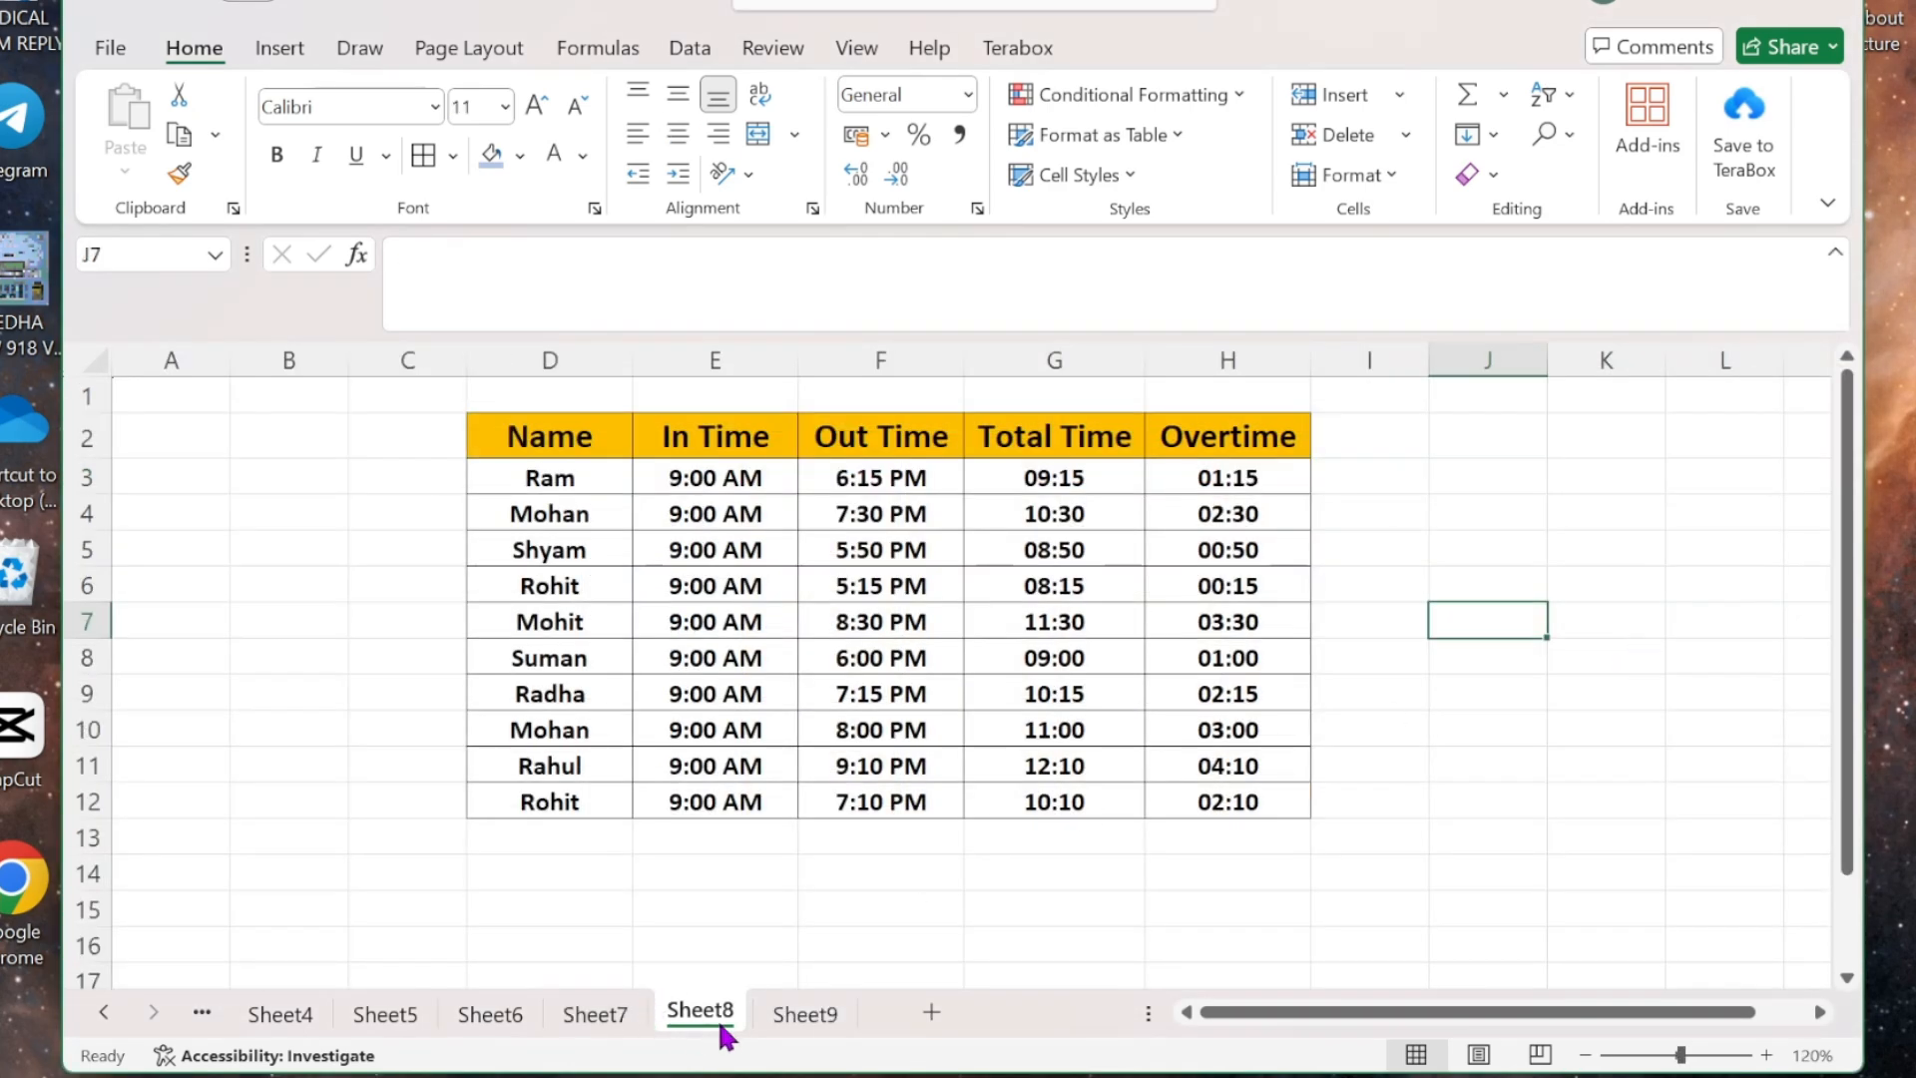
click(801, 1026)
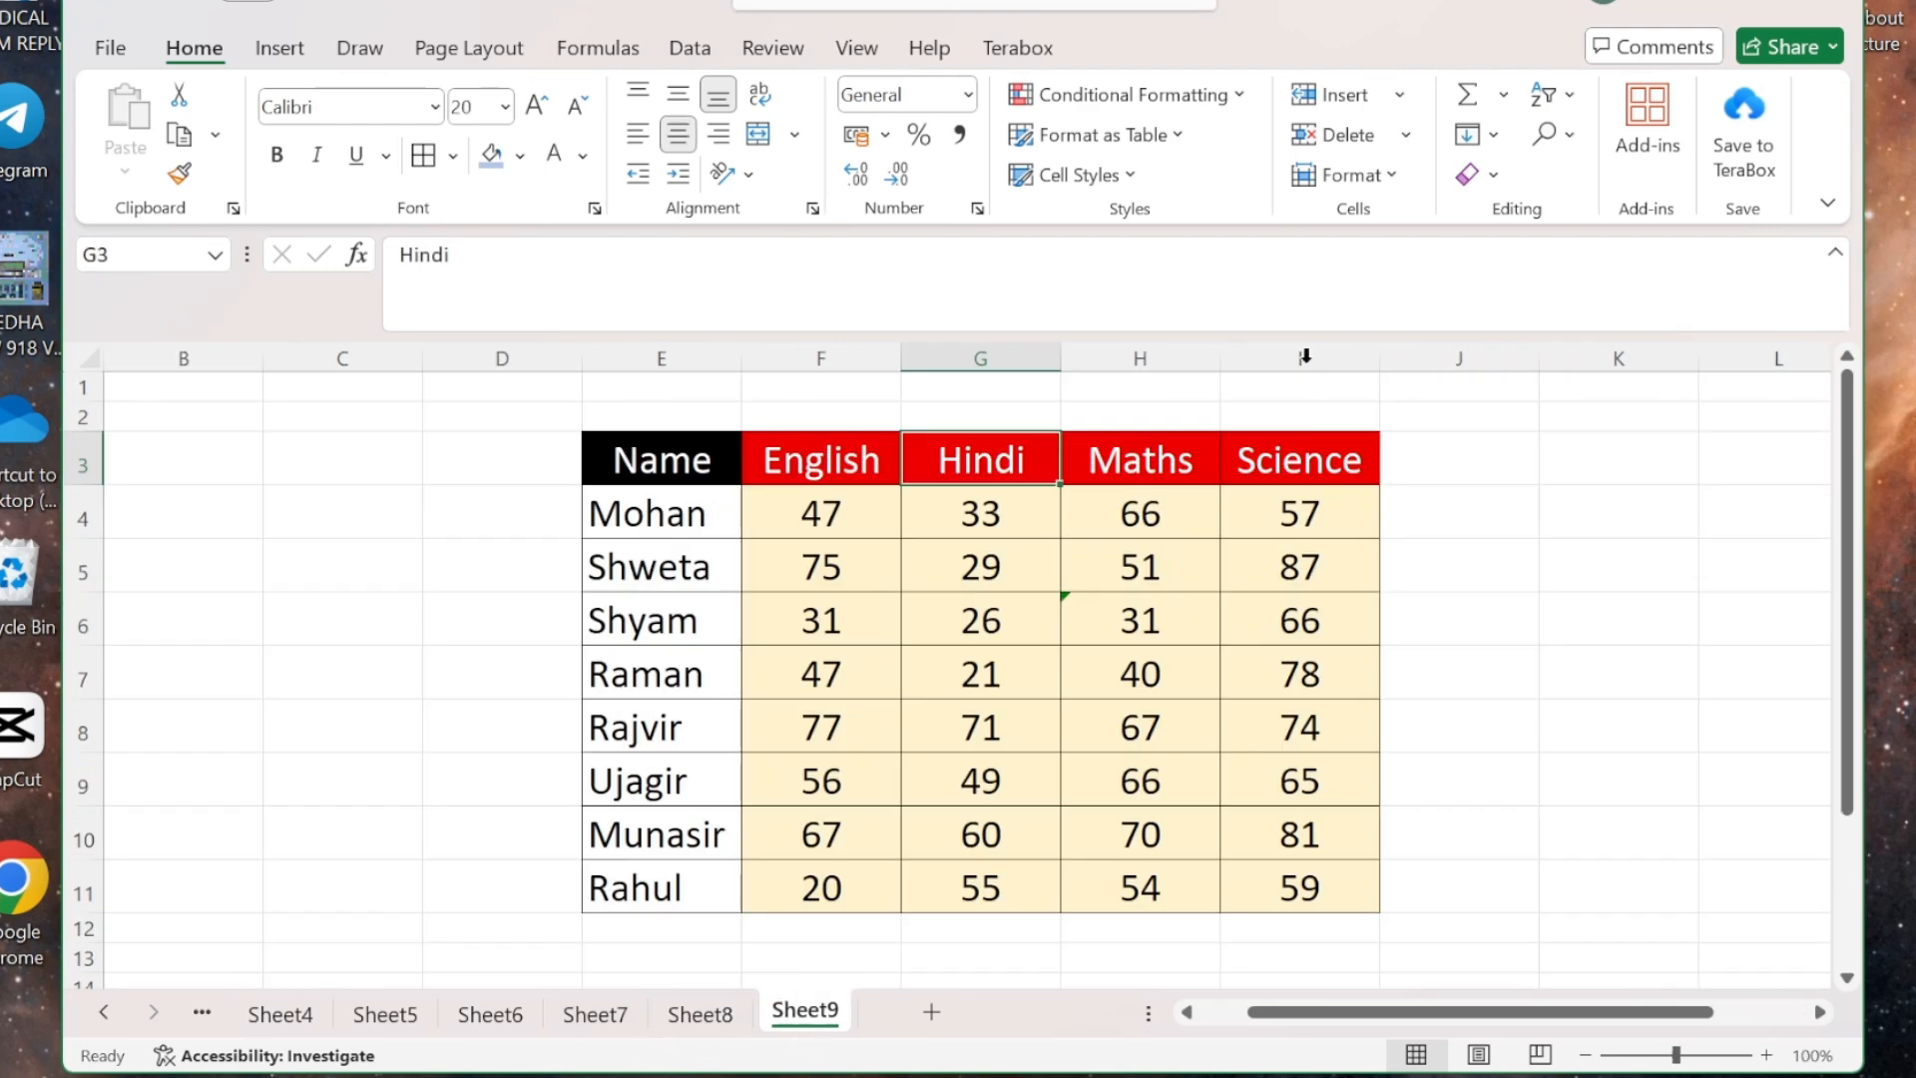
click(1380, 172)
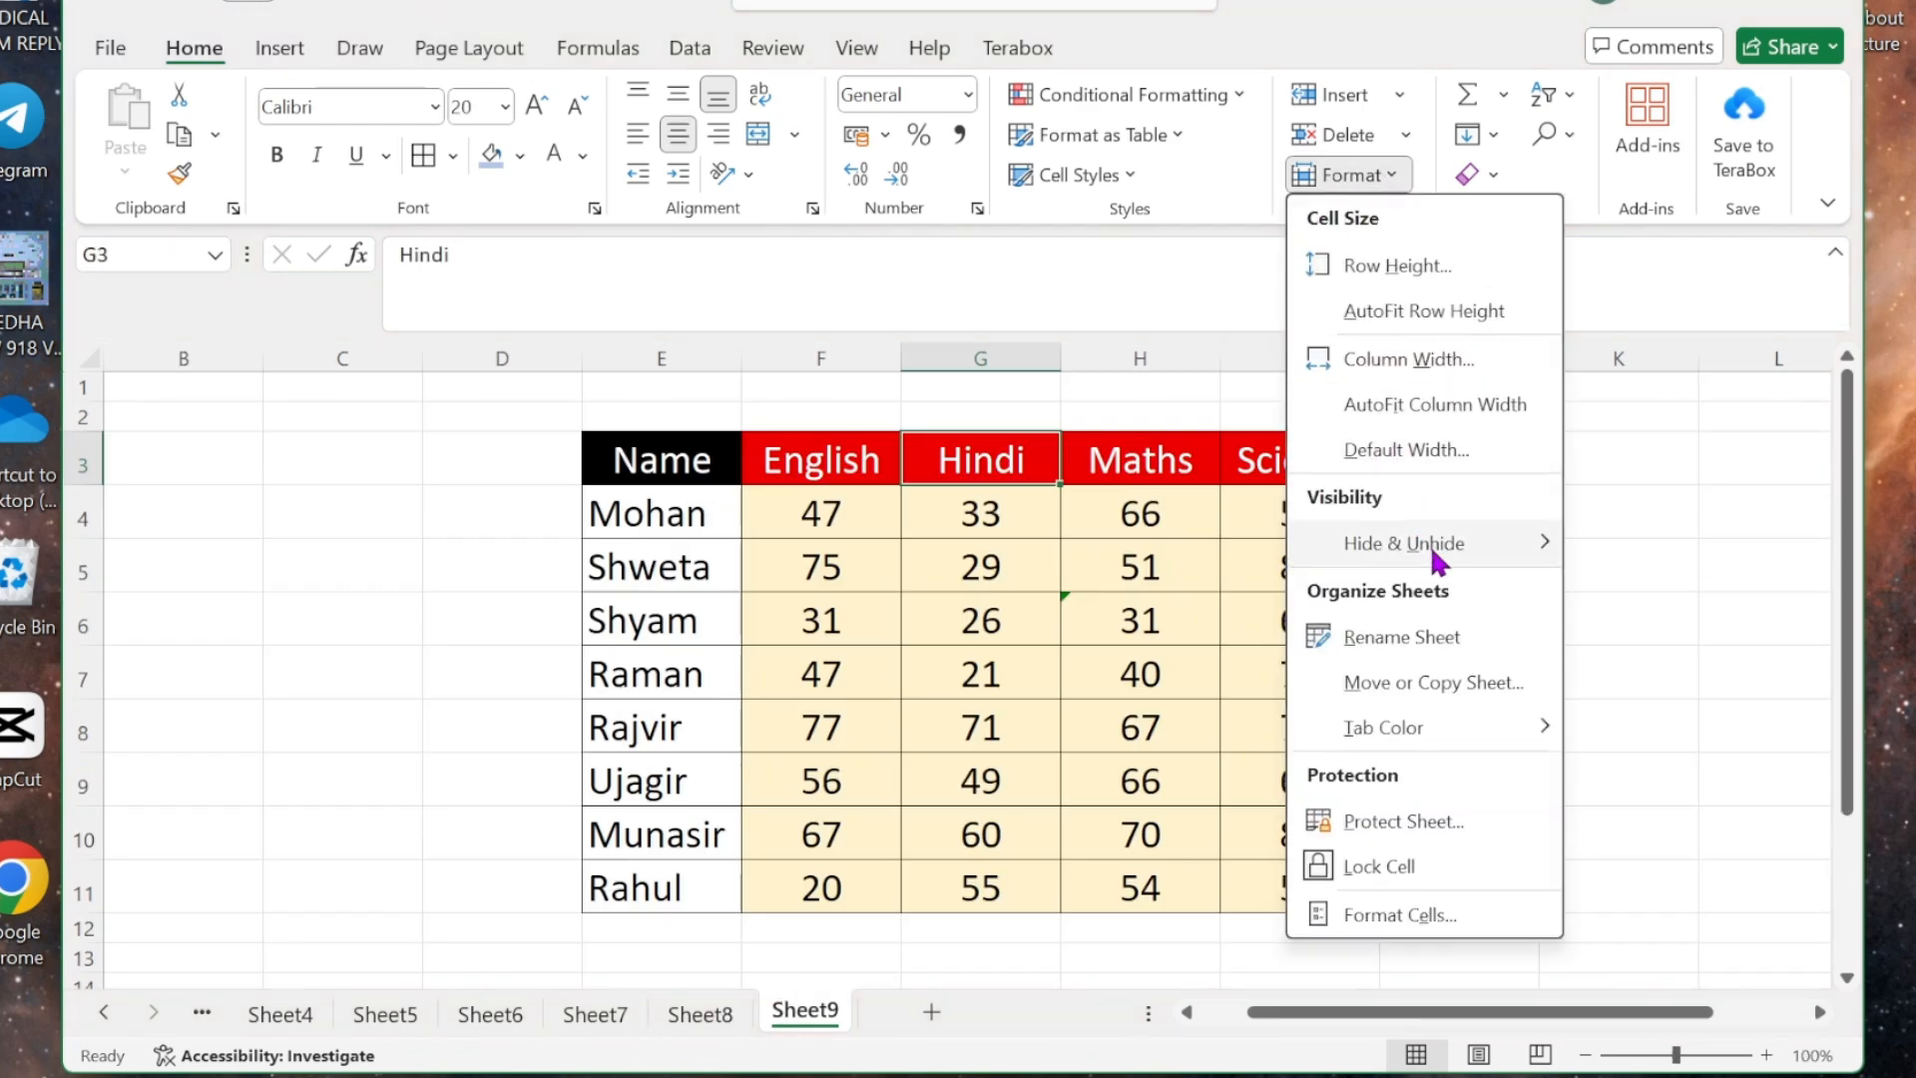
mouse_move(1429, 542)
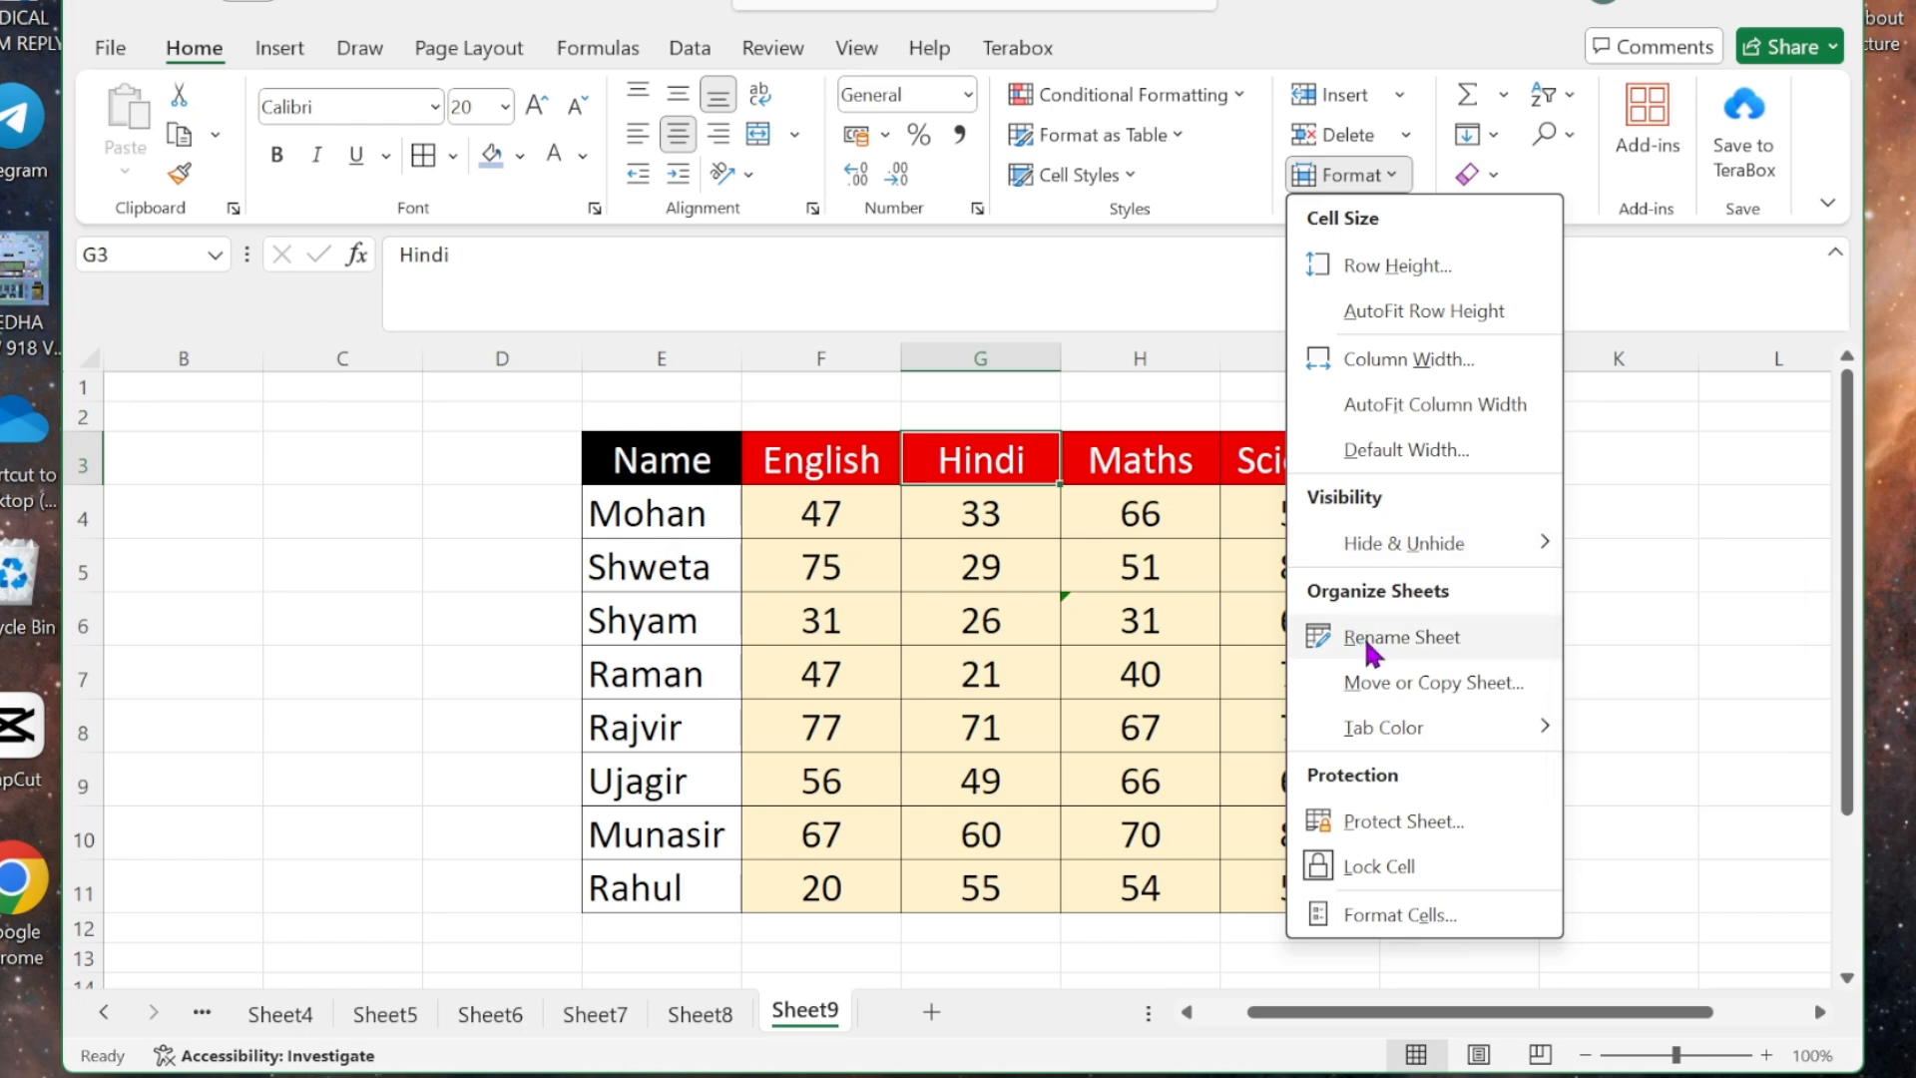
click(1365, 638)
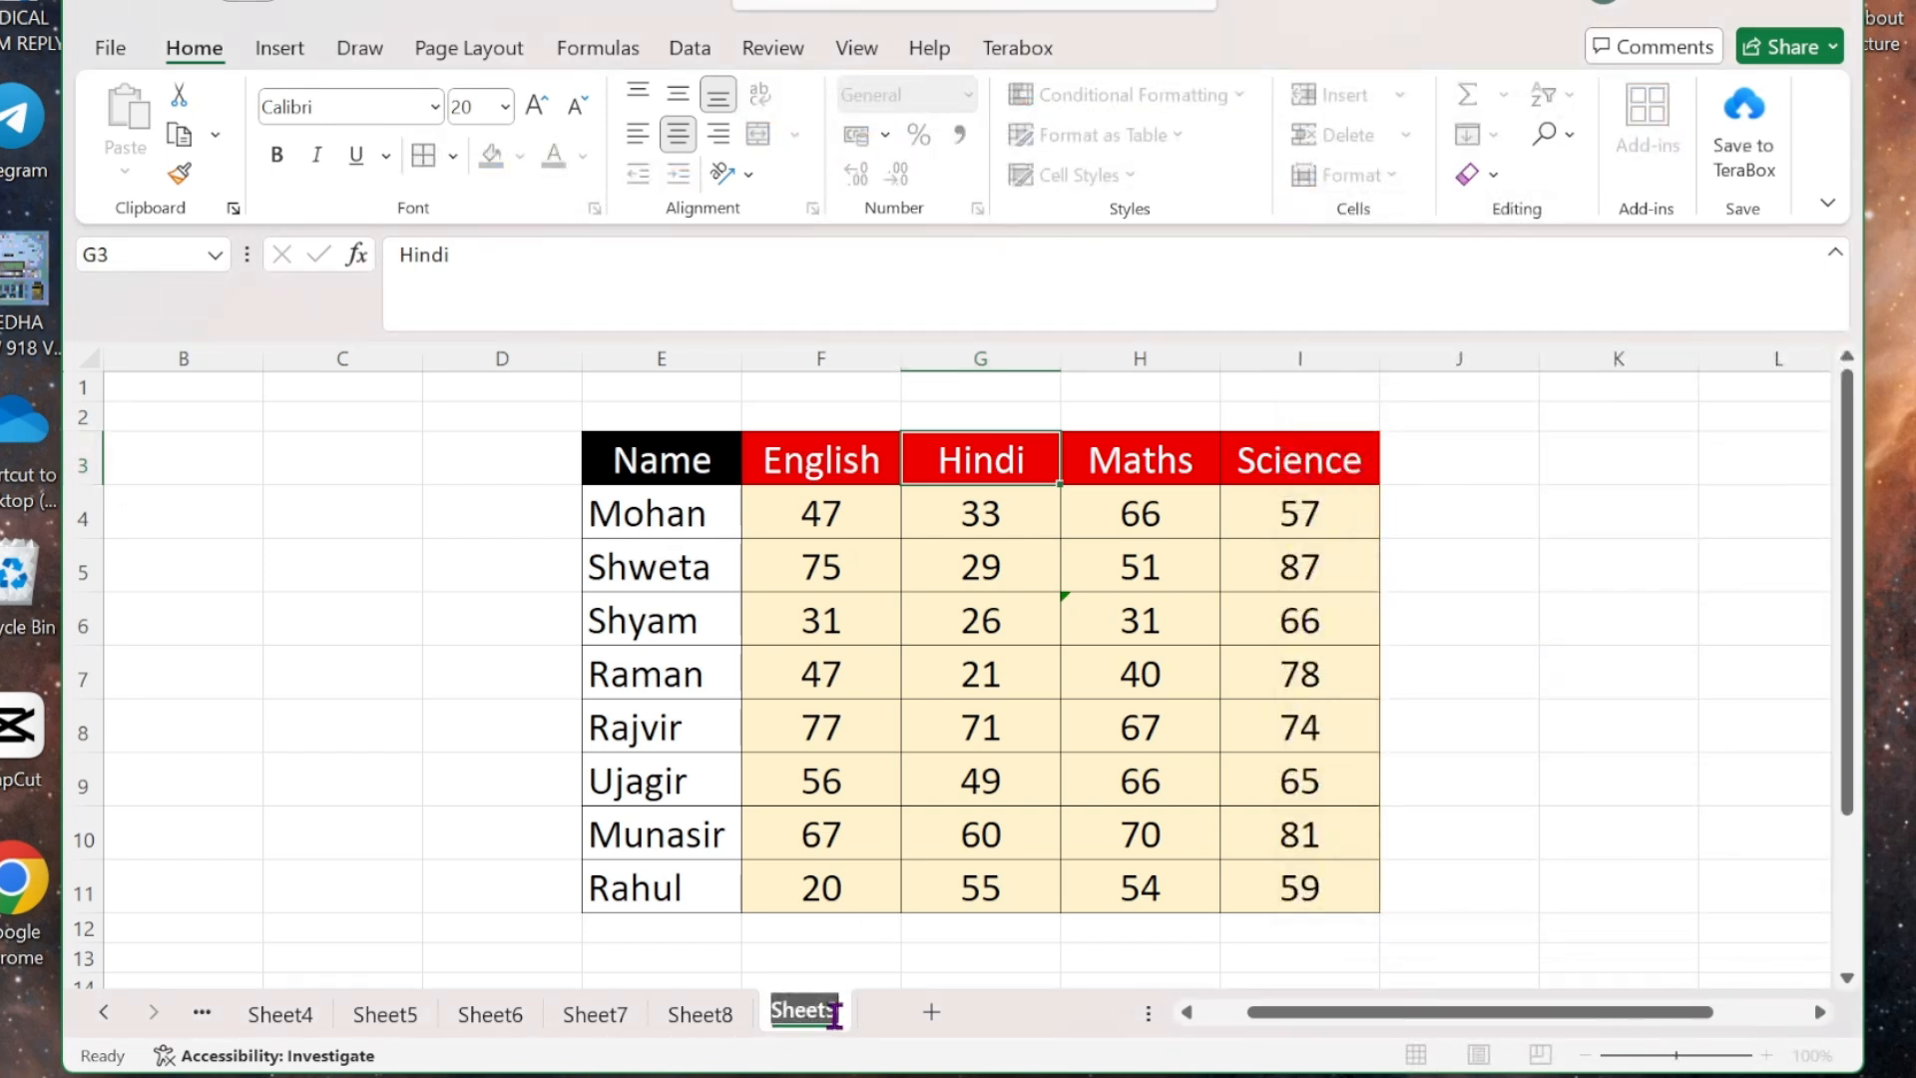
text(n)
key(Caps_Lock)
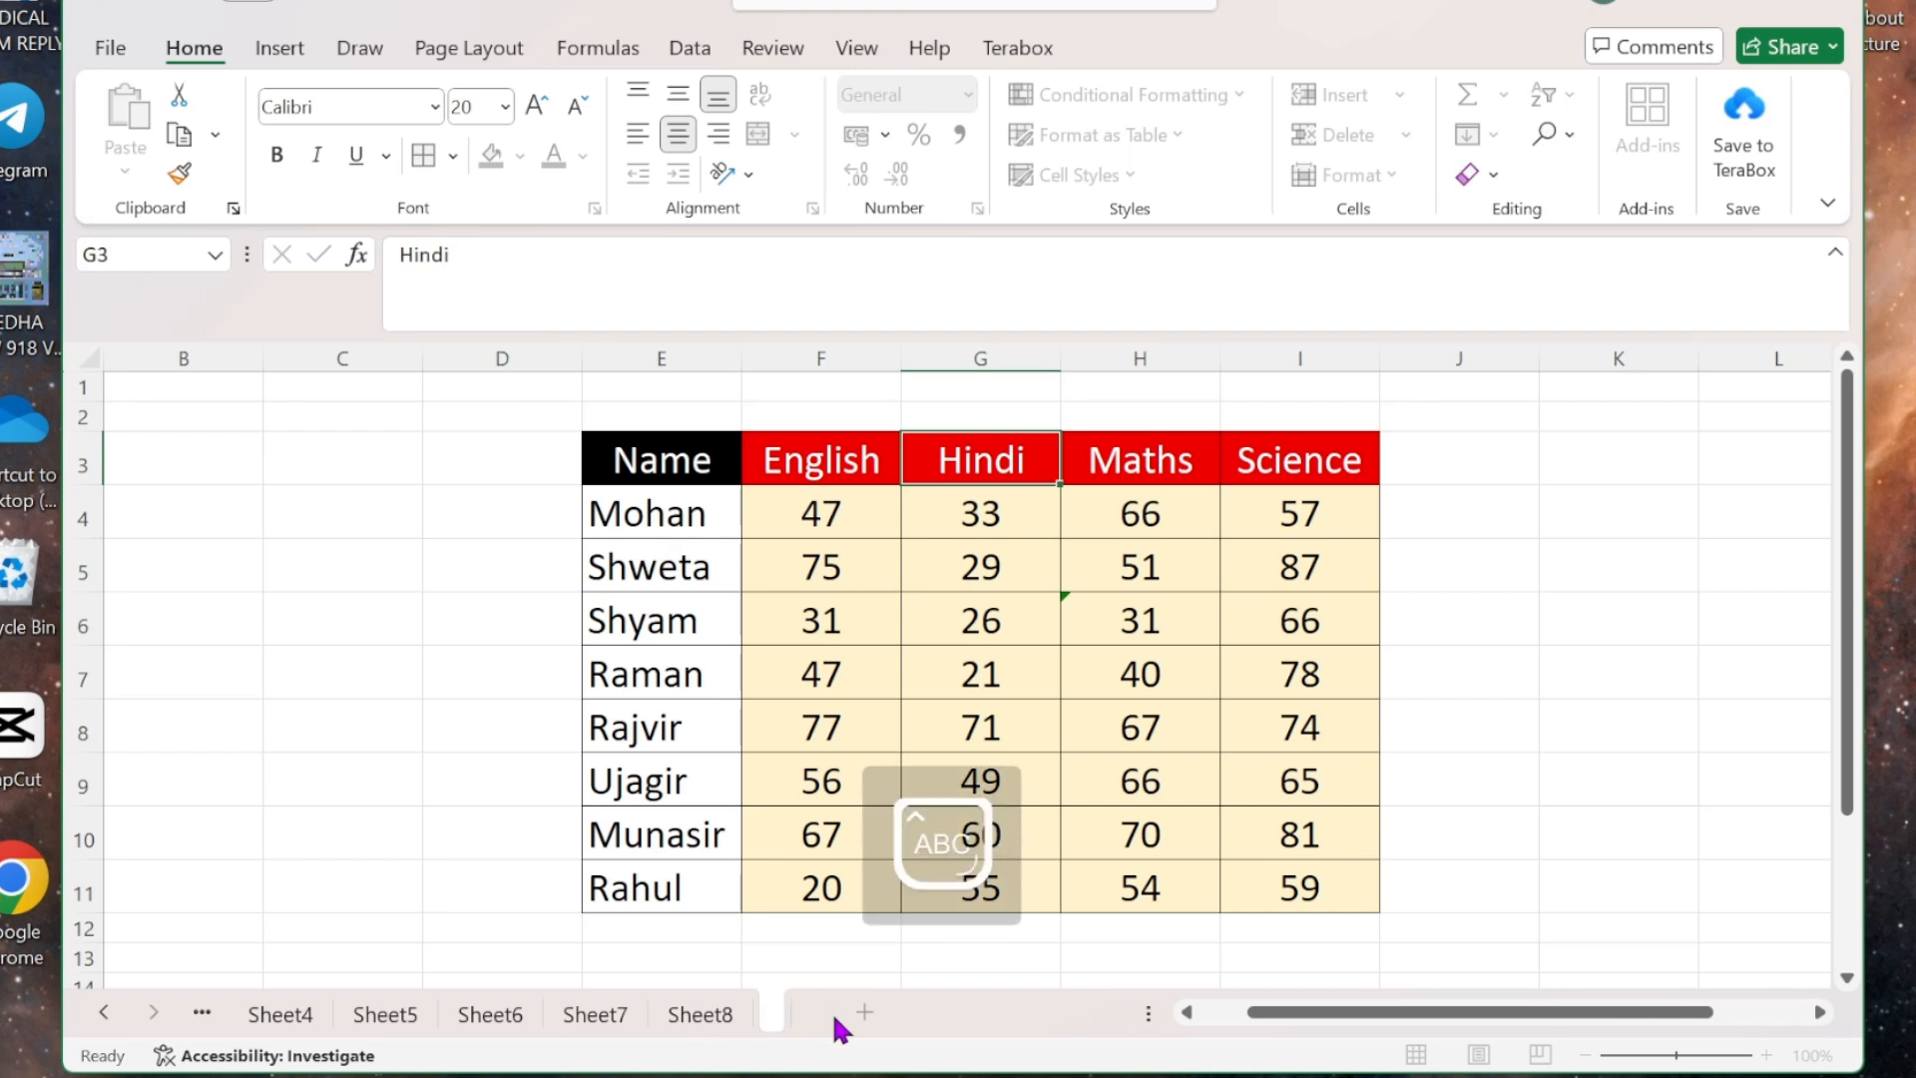
key(Caps_Lock)
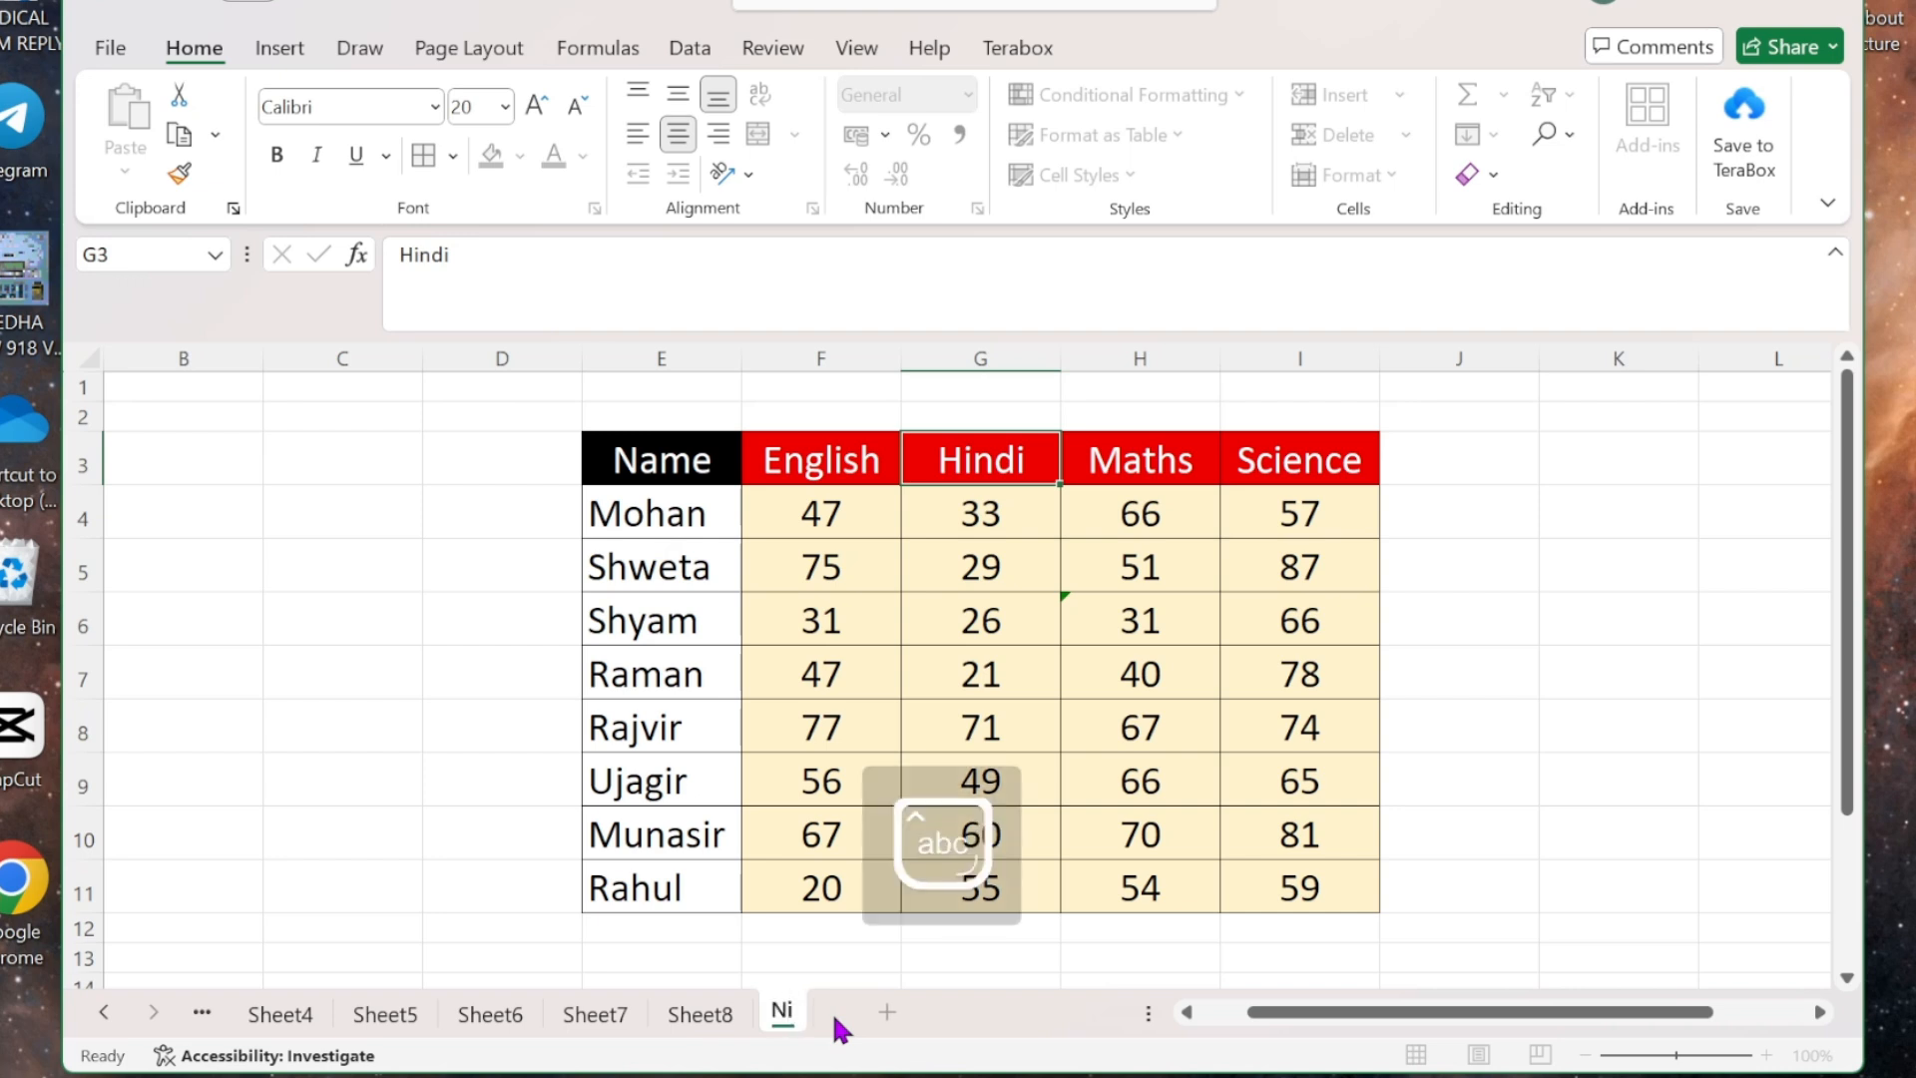
text(isha)
click(1477, 610)
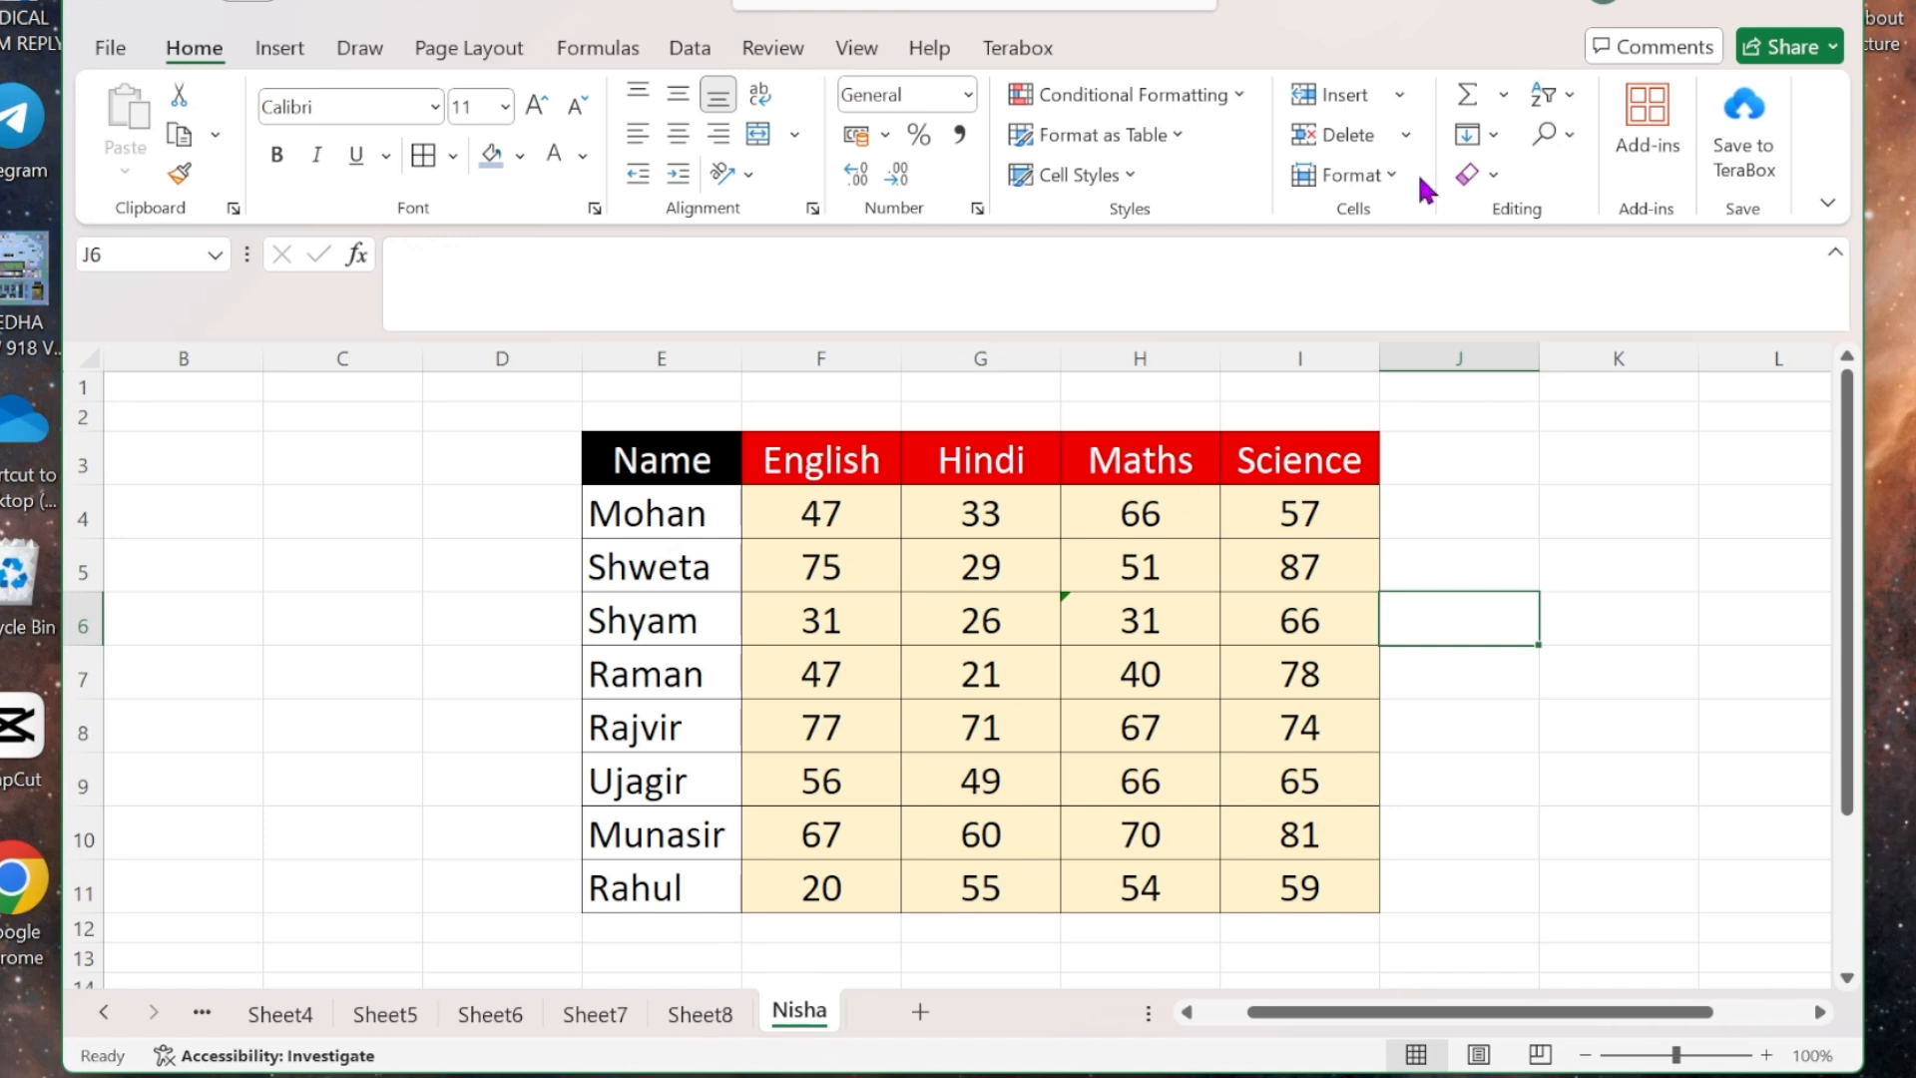
click(1391, 179)
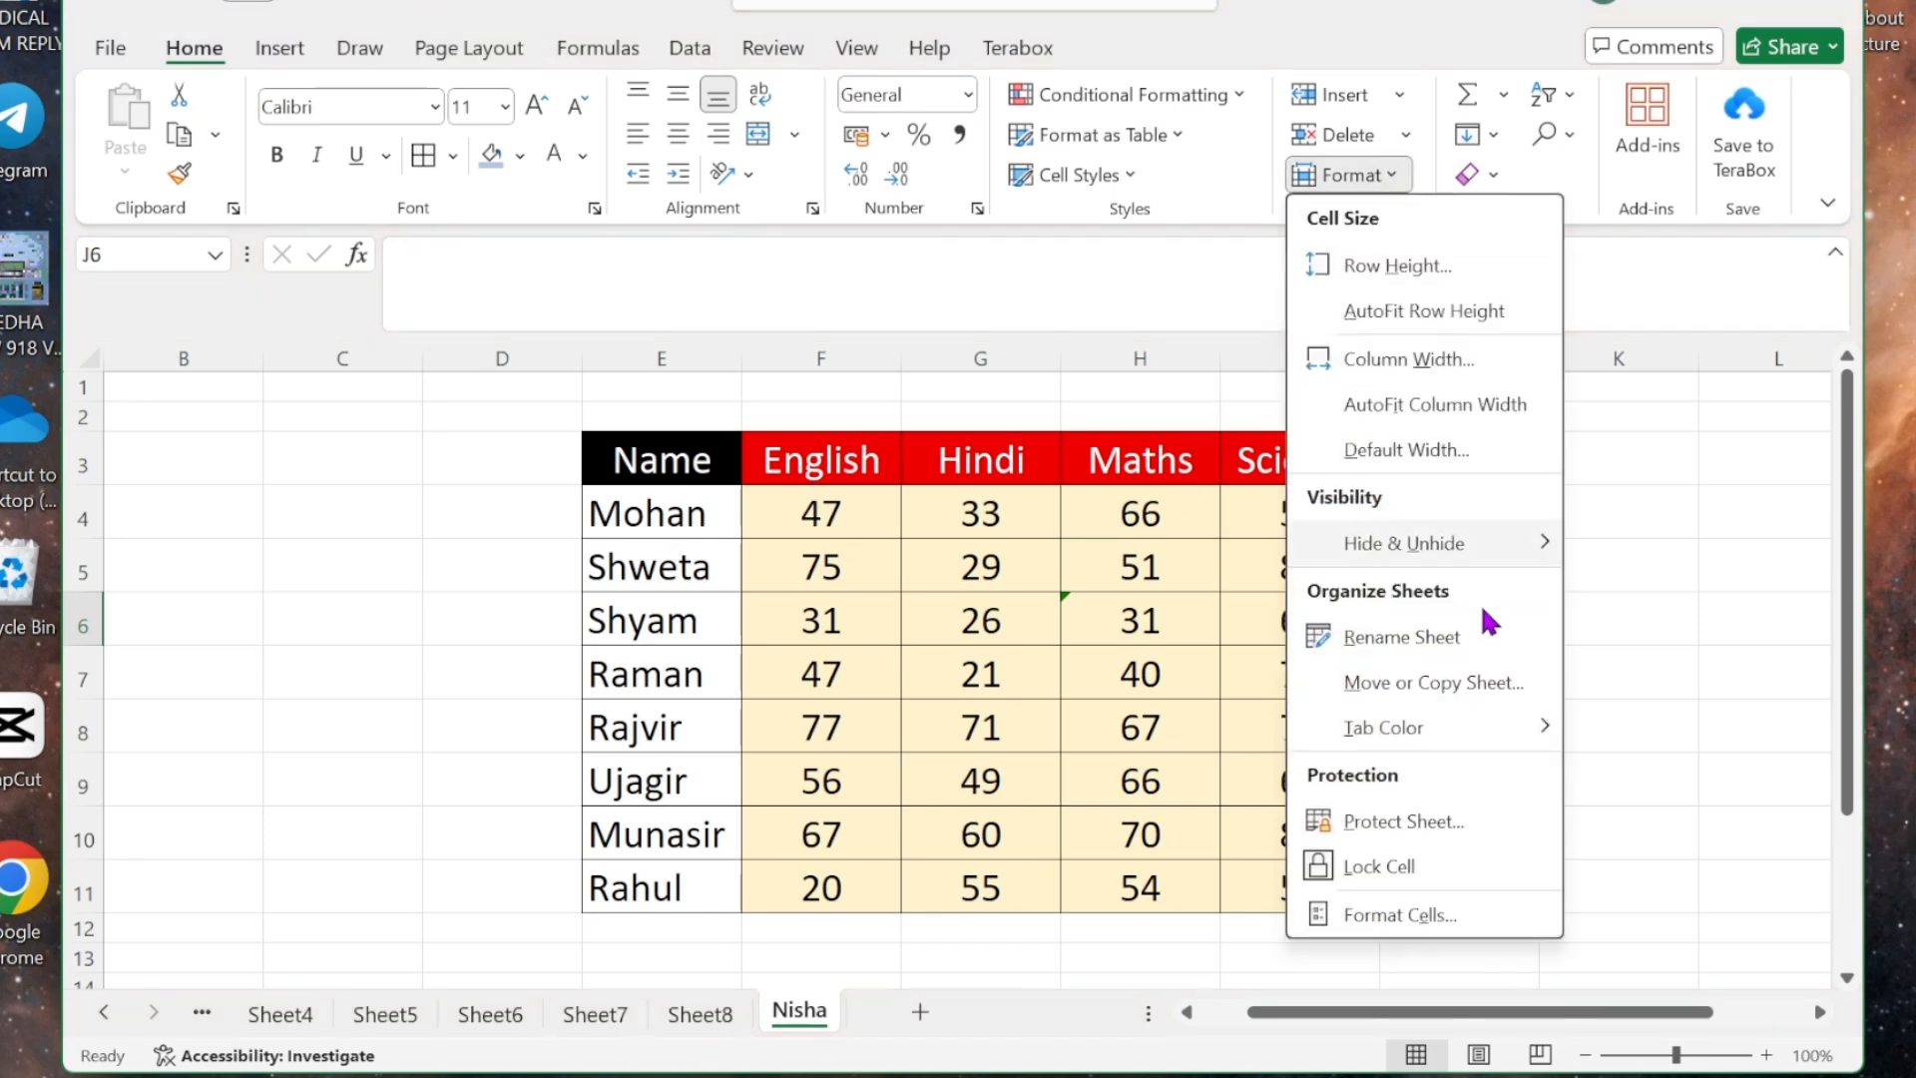
click(1446, 644)
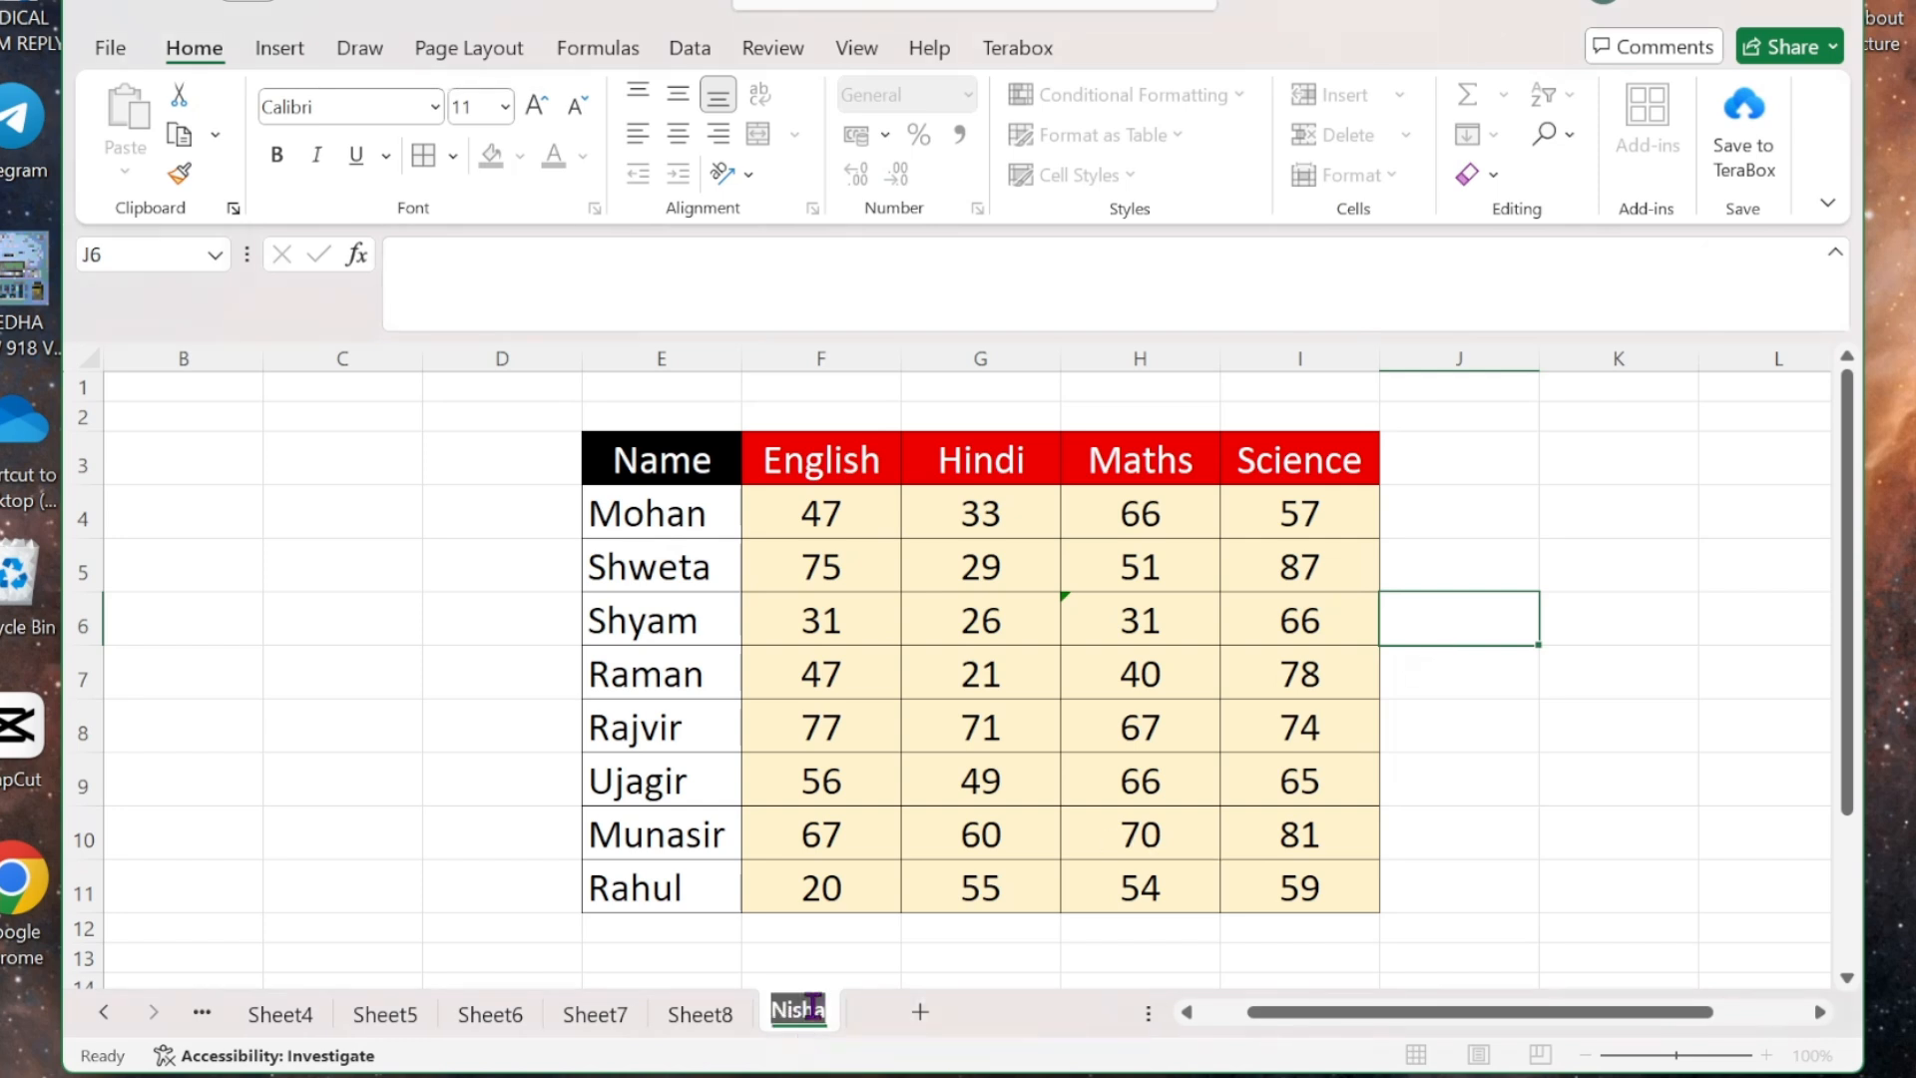
click(868, 946)
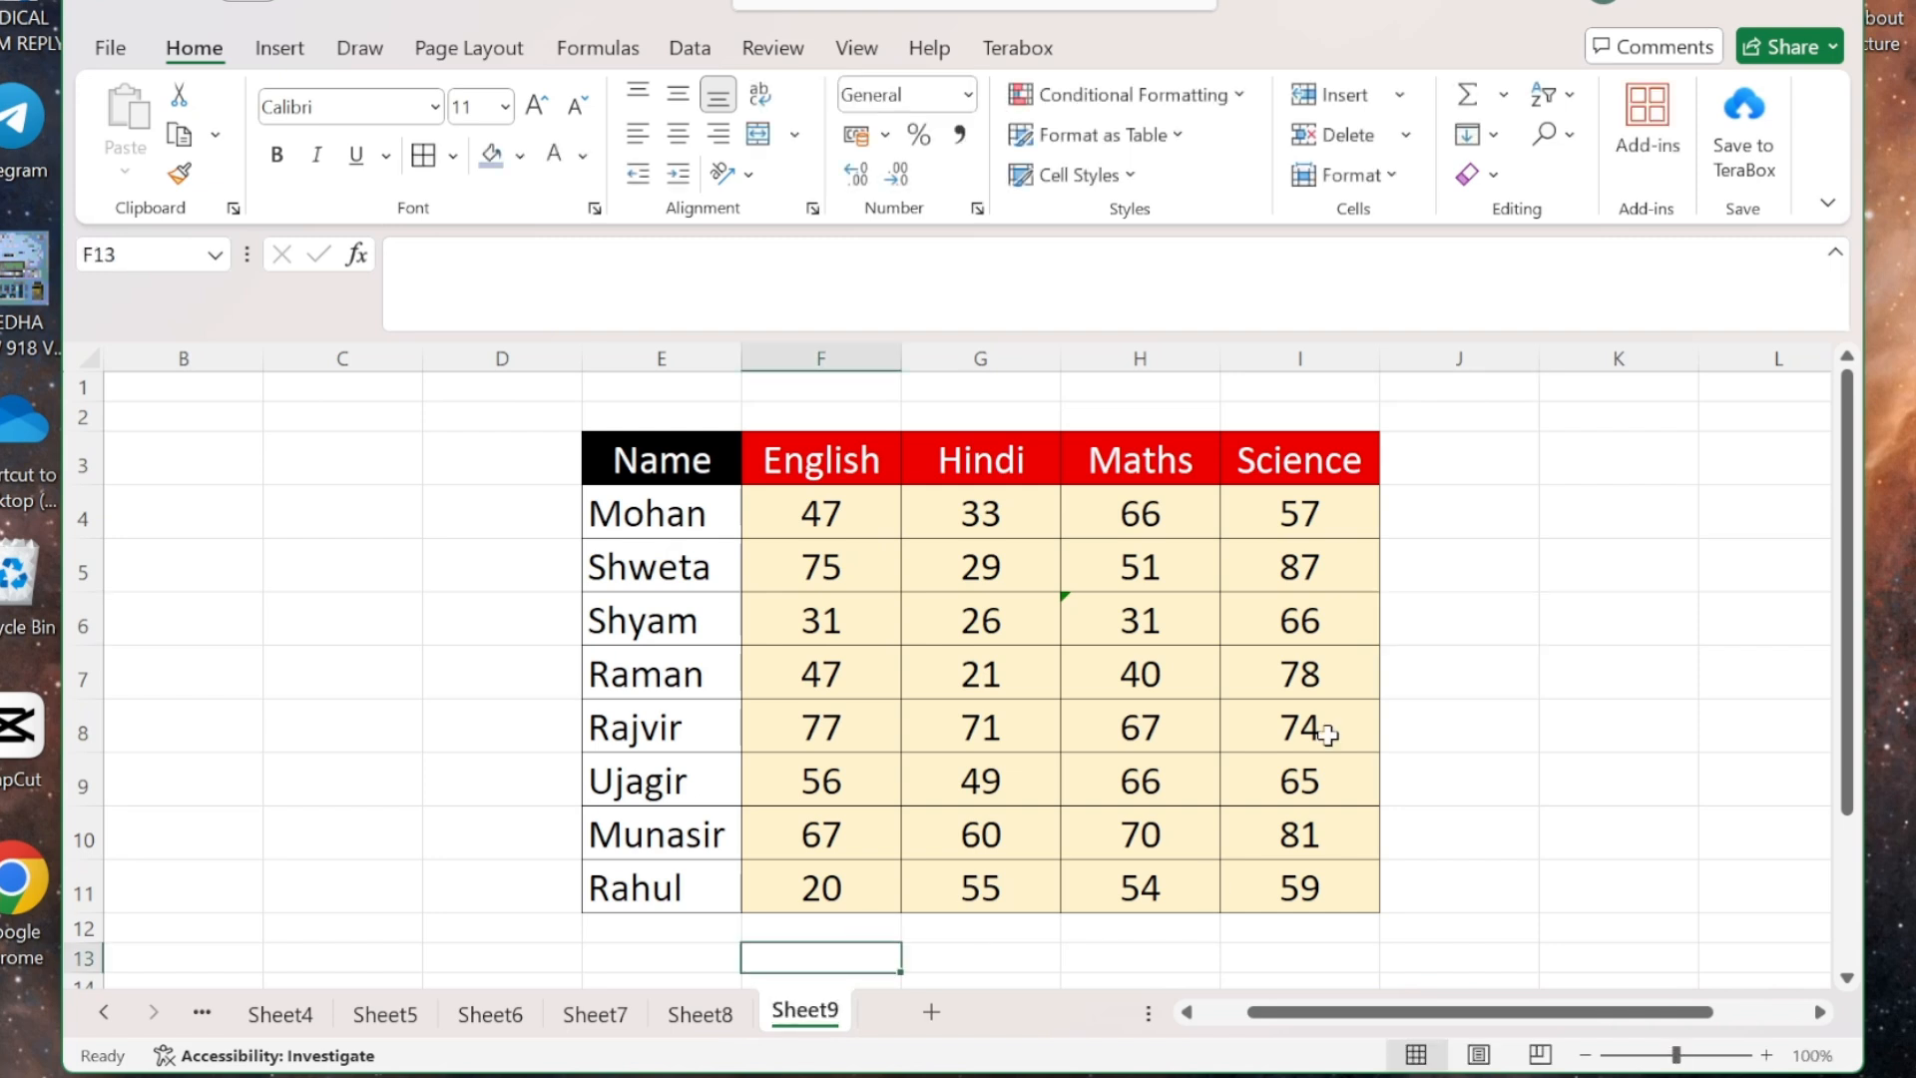
click(1409, 459)
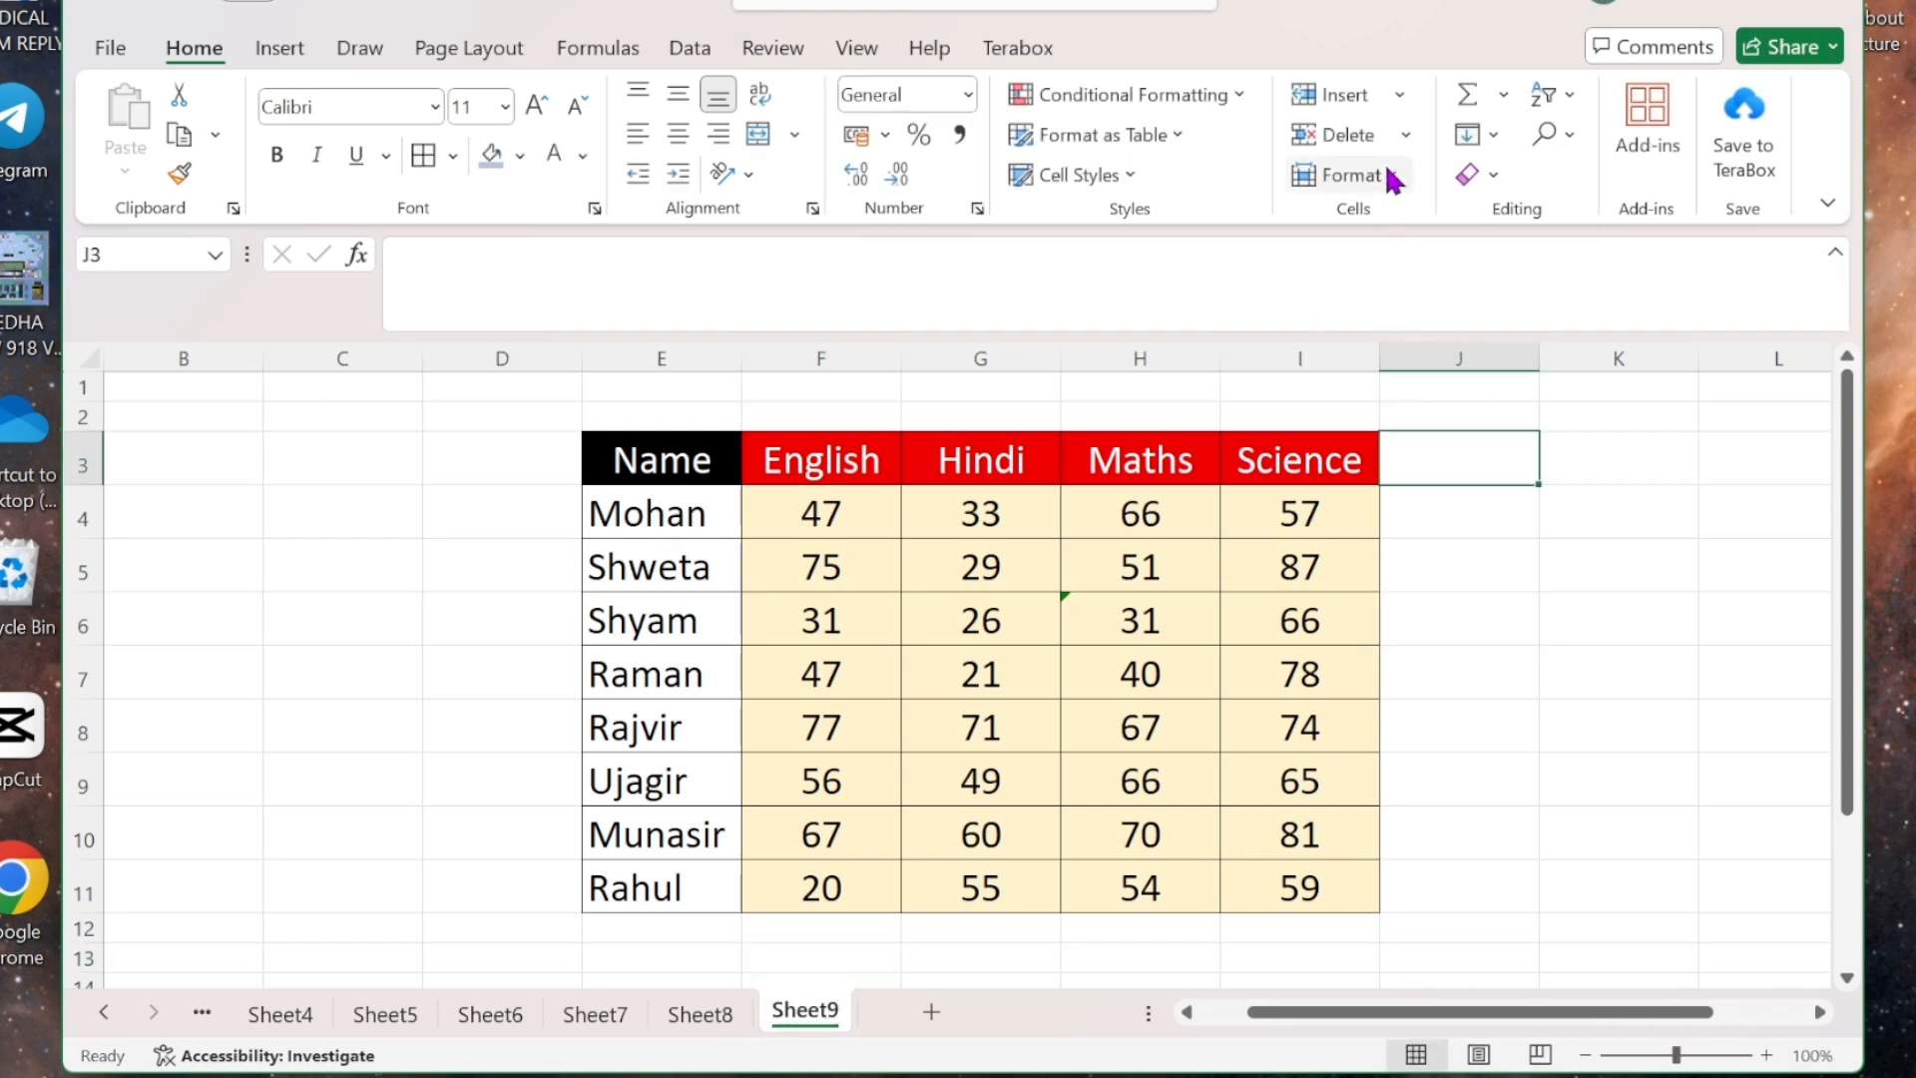
click(1352, 174)
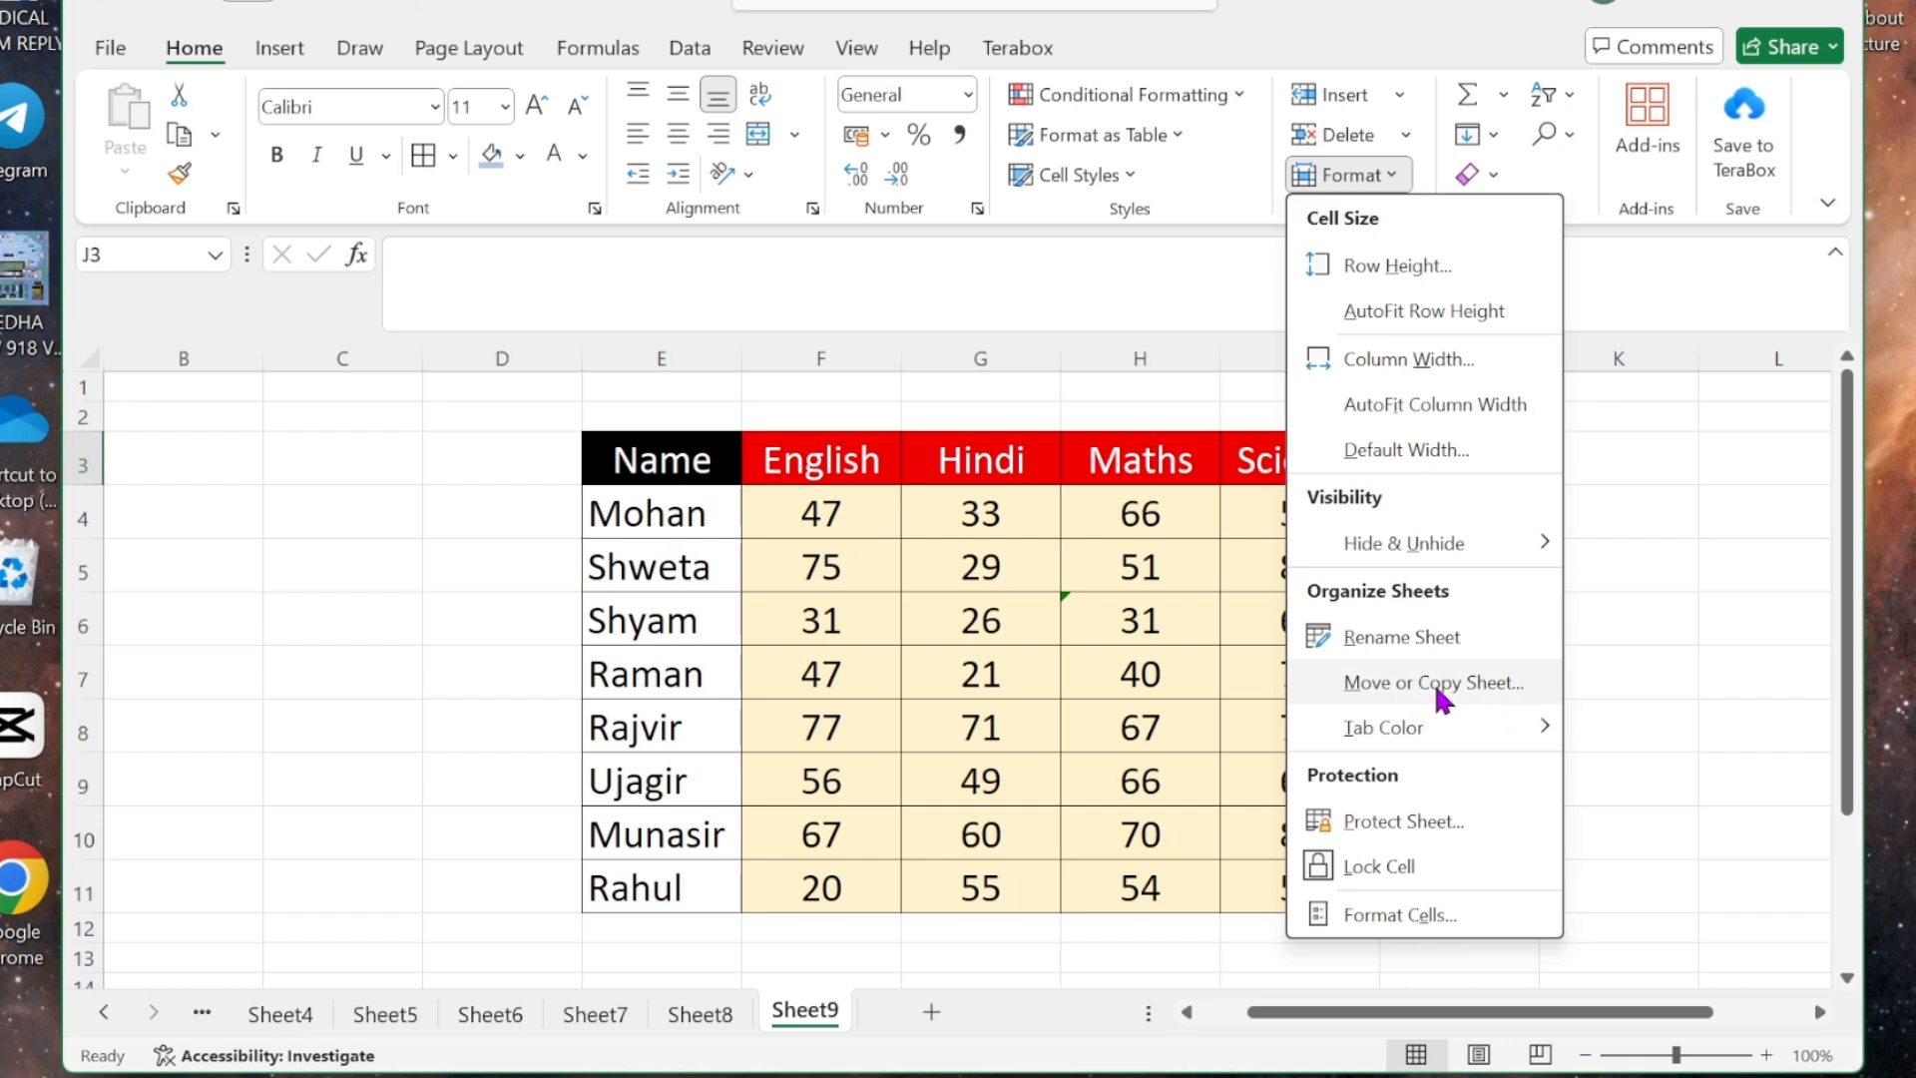
click(1700, 698)
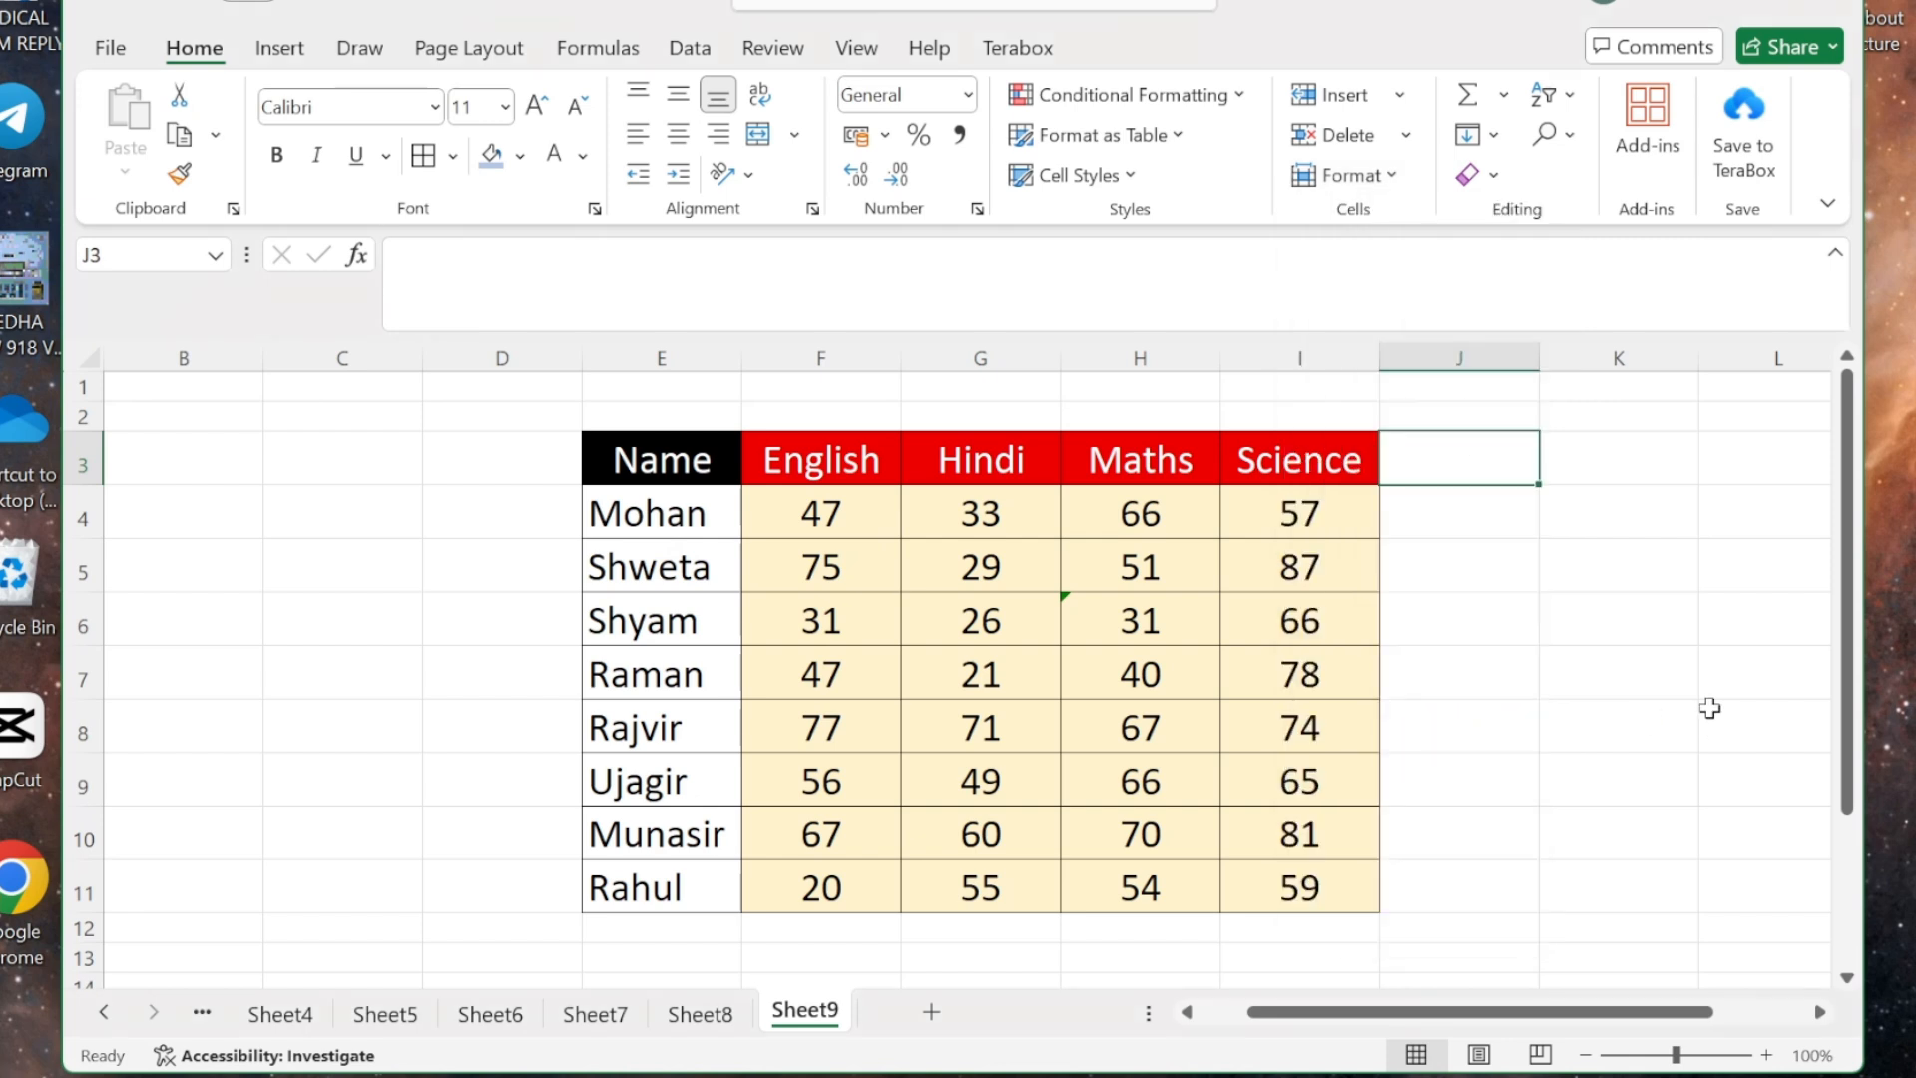
mouse_move(822, 1024)
mouse_down()
mouse_move(746, 960)
mouse_move(601, 988)
mouse_move(638, 1022)
mouse_move(736, 898)
mouse_move(868, 992)
mouse_move(863, 1023)
mouse_move(599, 1003)
mouse_move(620, 1010)
mouse_move(645, 933)
mouse_move(806, 936)
mouse_move(843, 948)
mouse_move(860, 1023)
mouse_up()
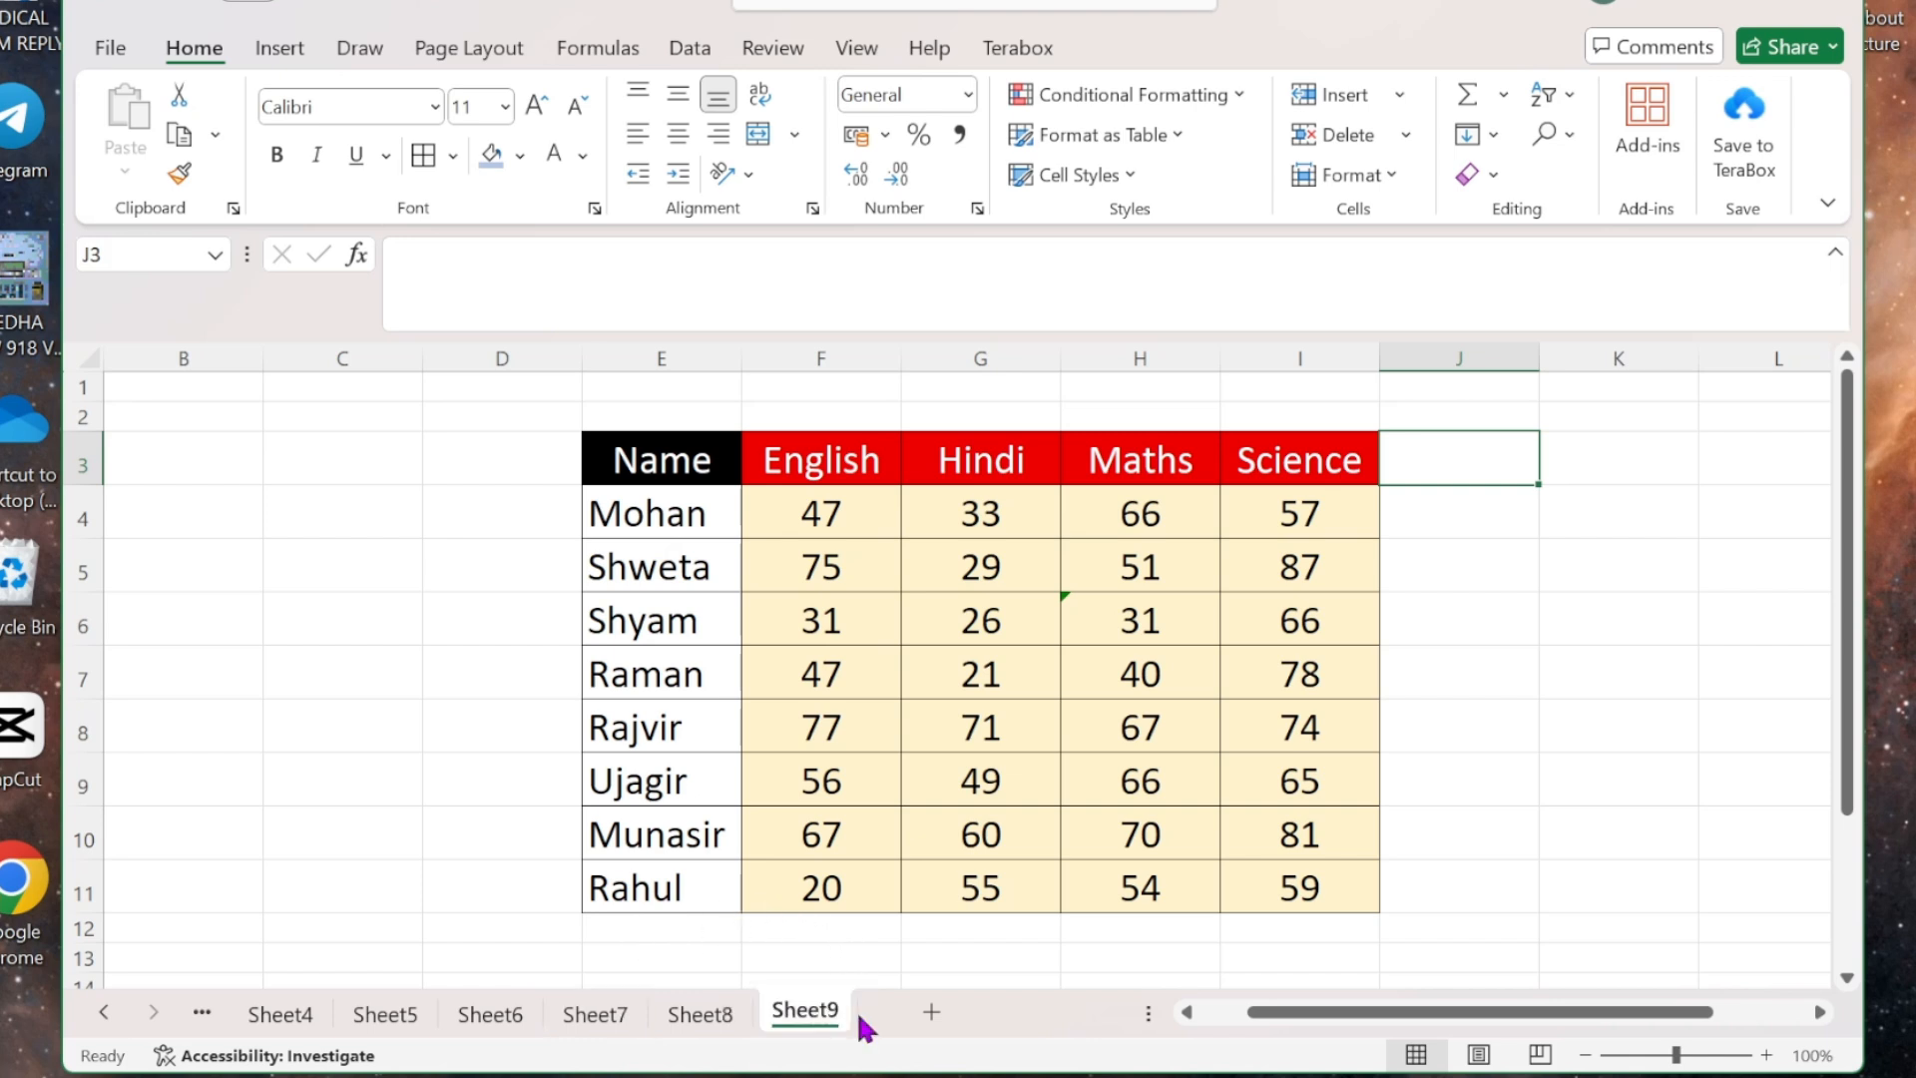
click(1395, 177)
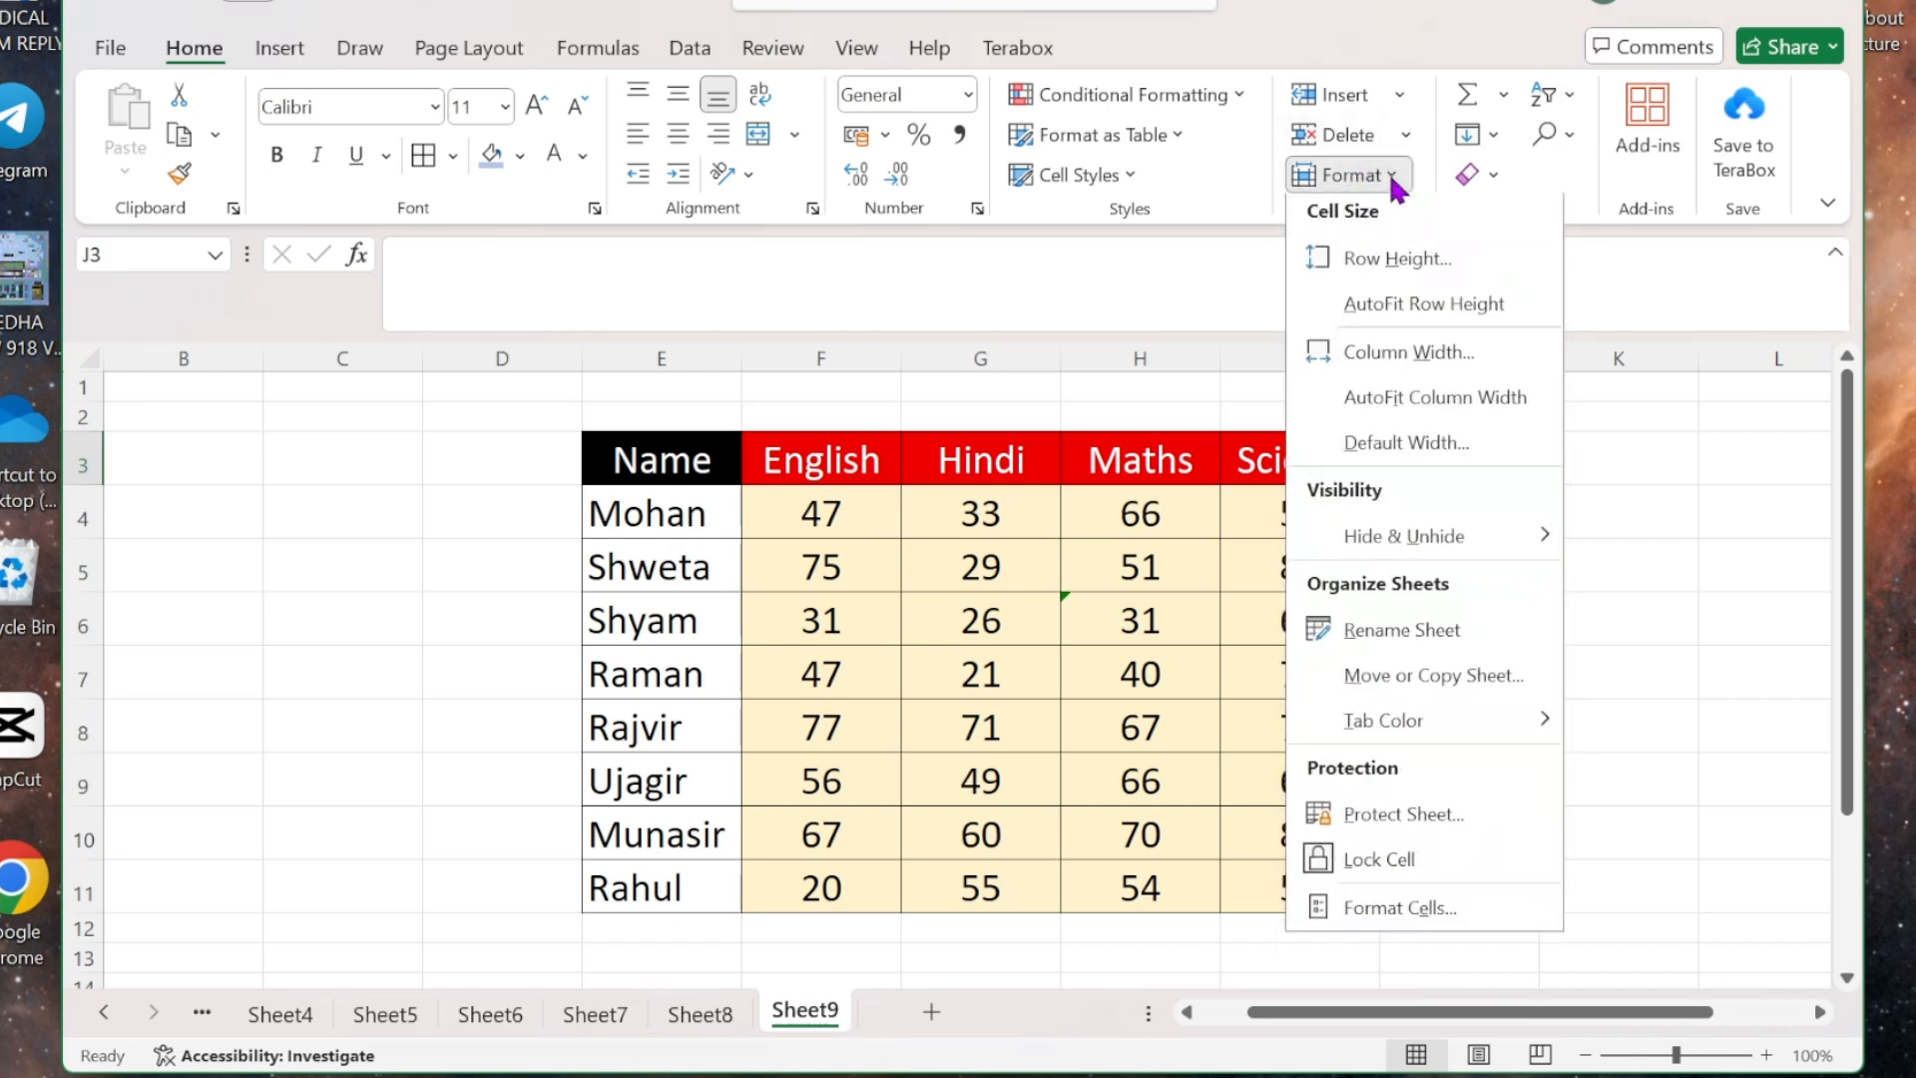
click(1420, 685)
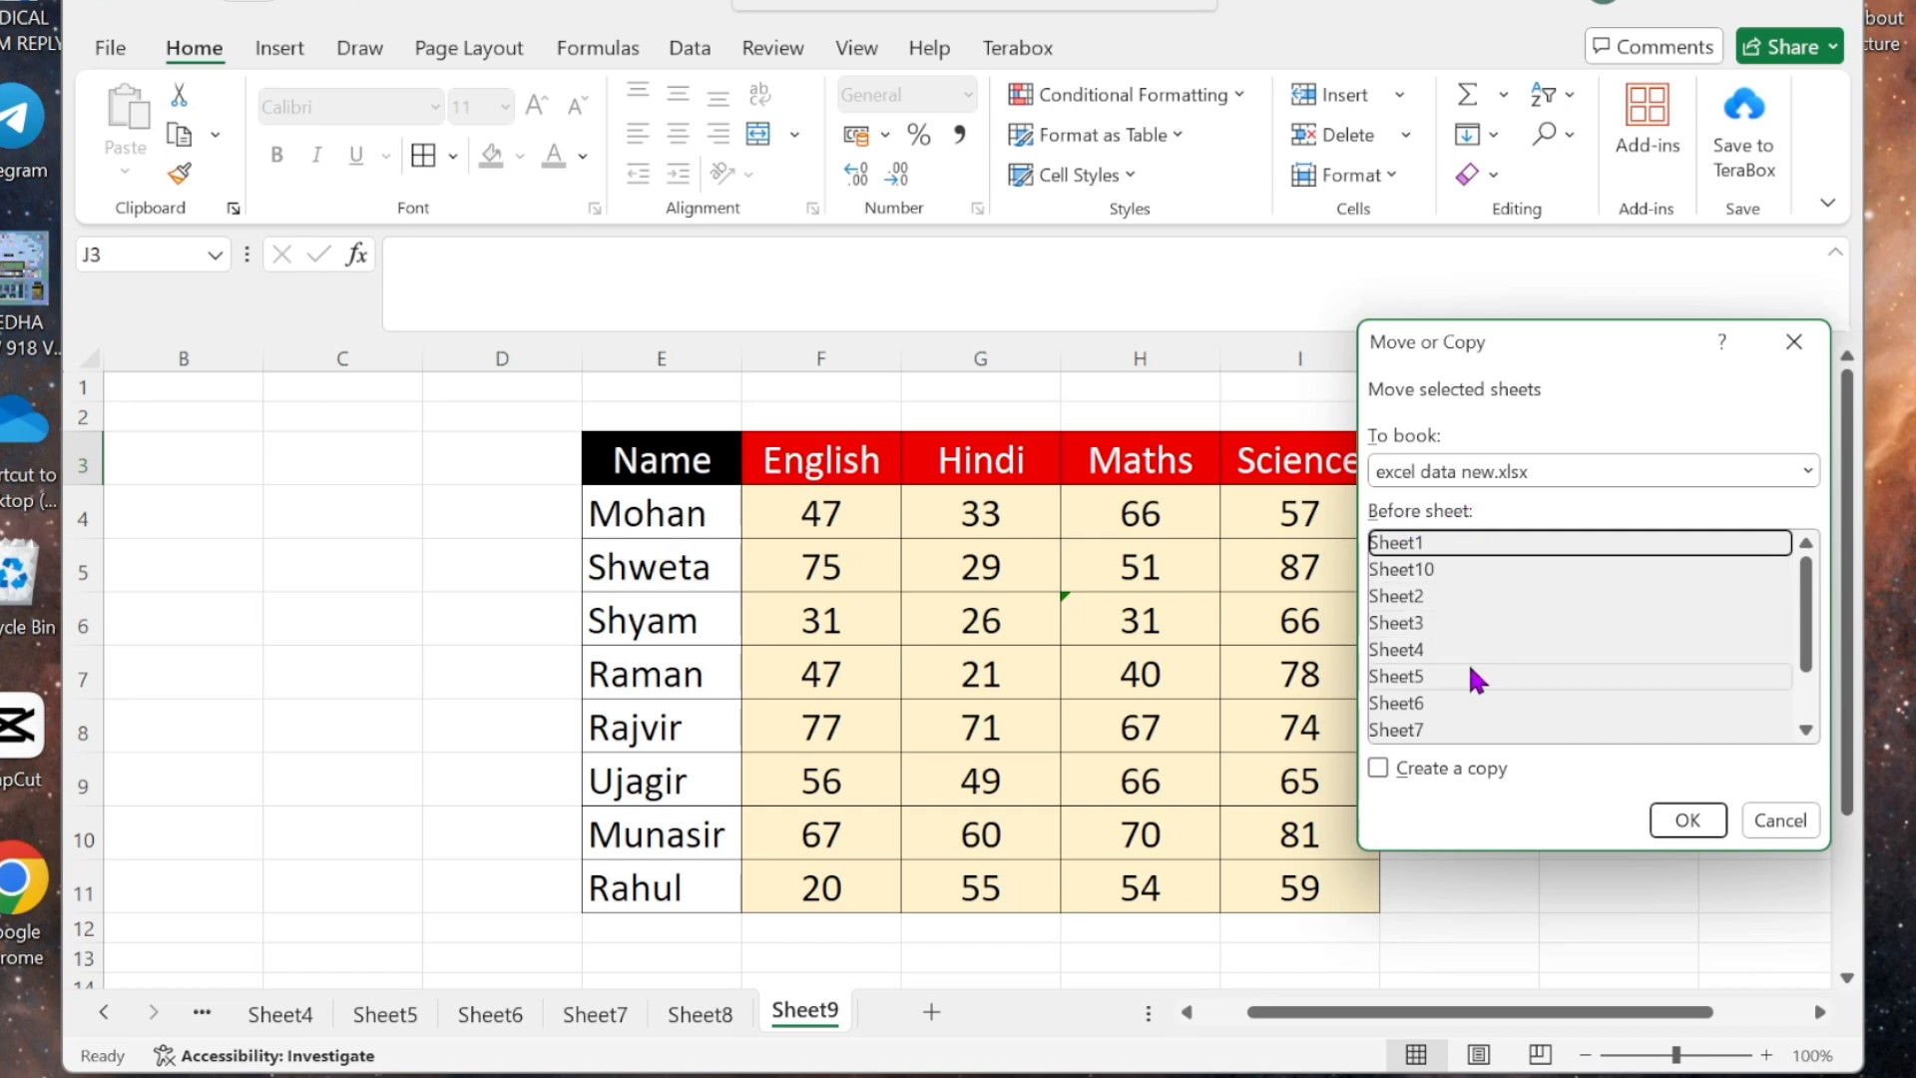
scroll(1467, 660, down, 1)
click(1422, 682)
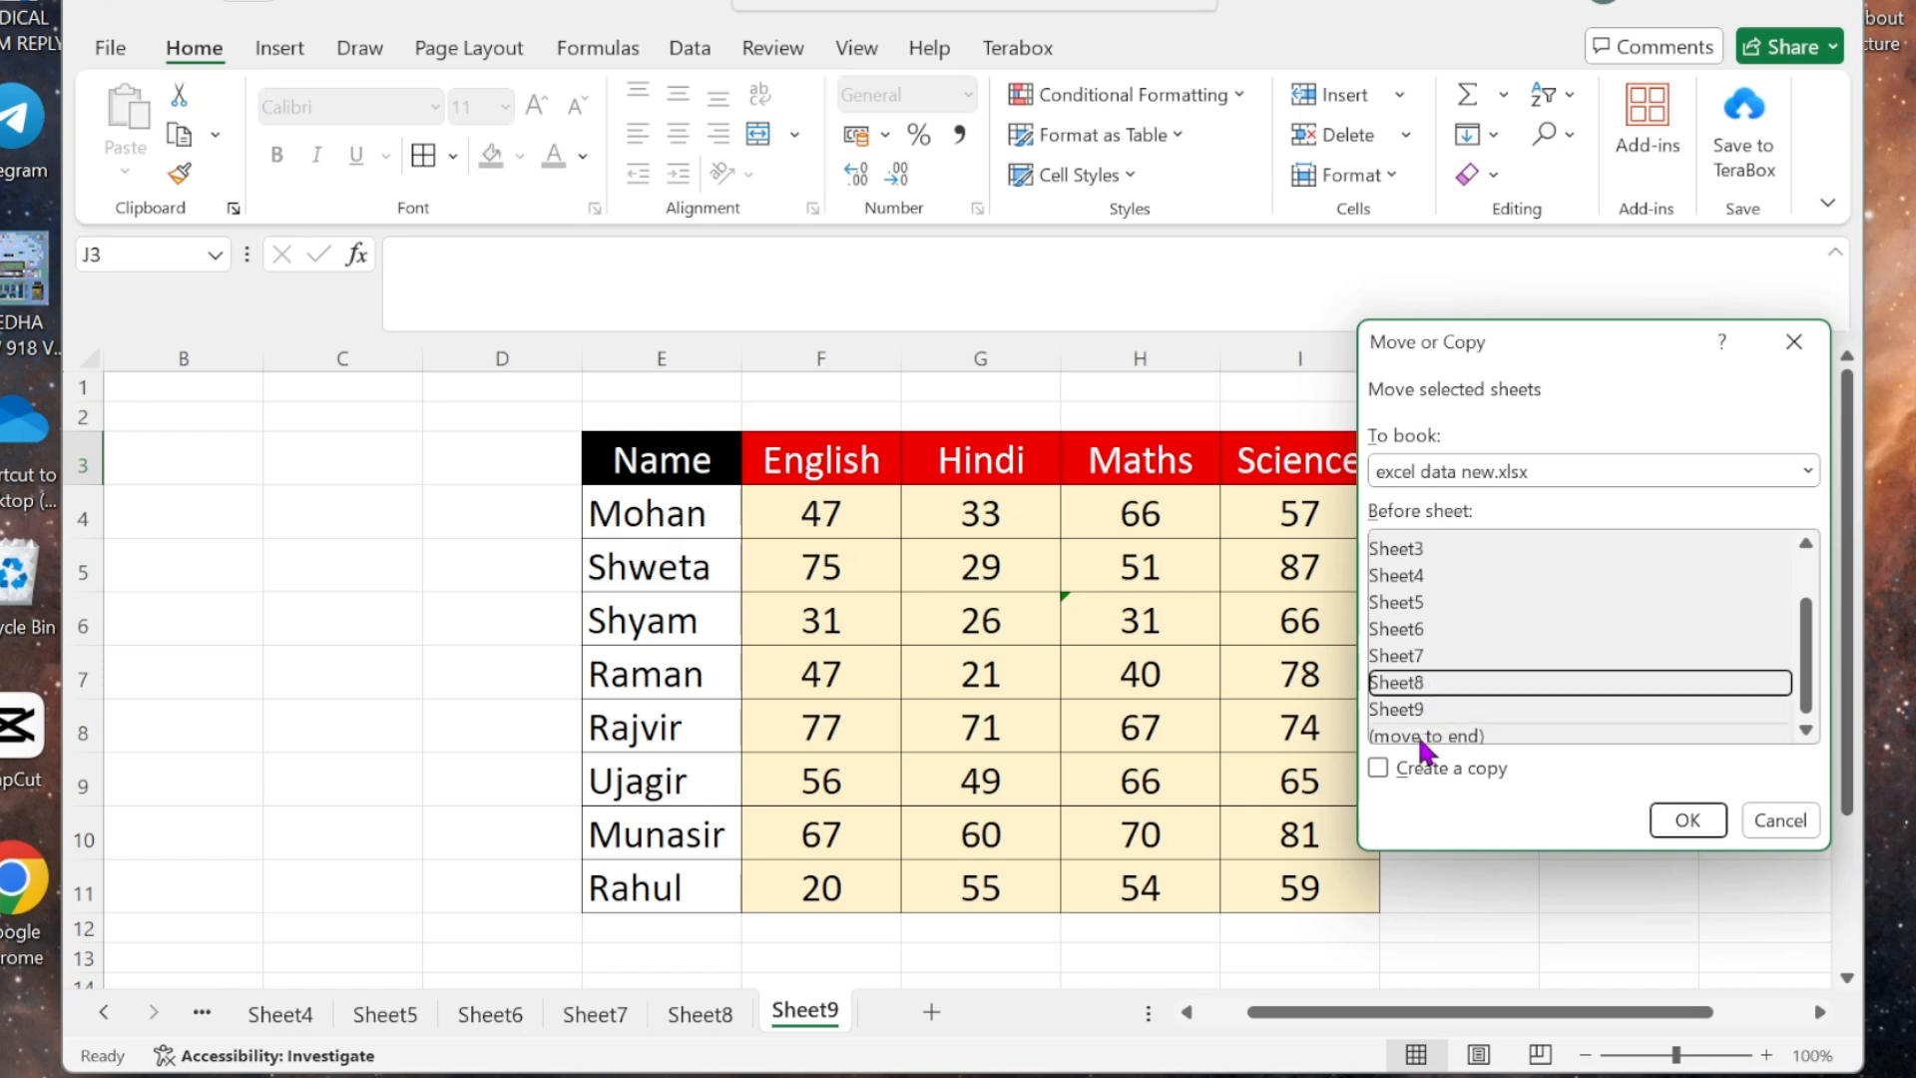
click(1806, 729)
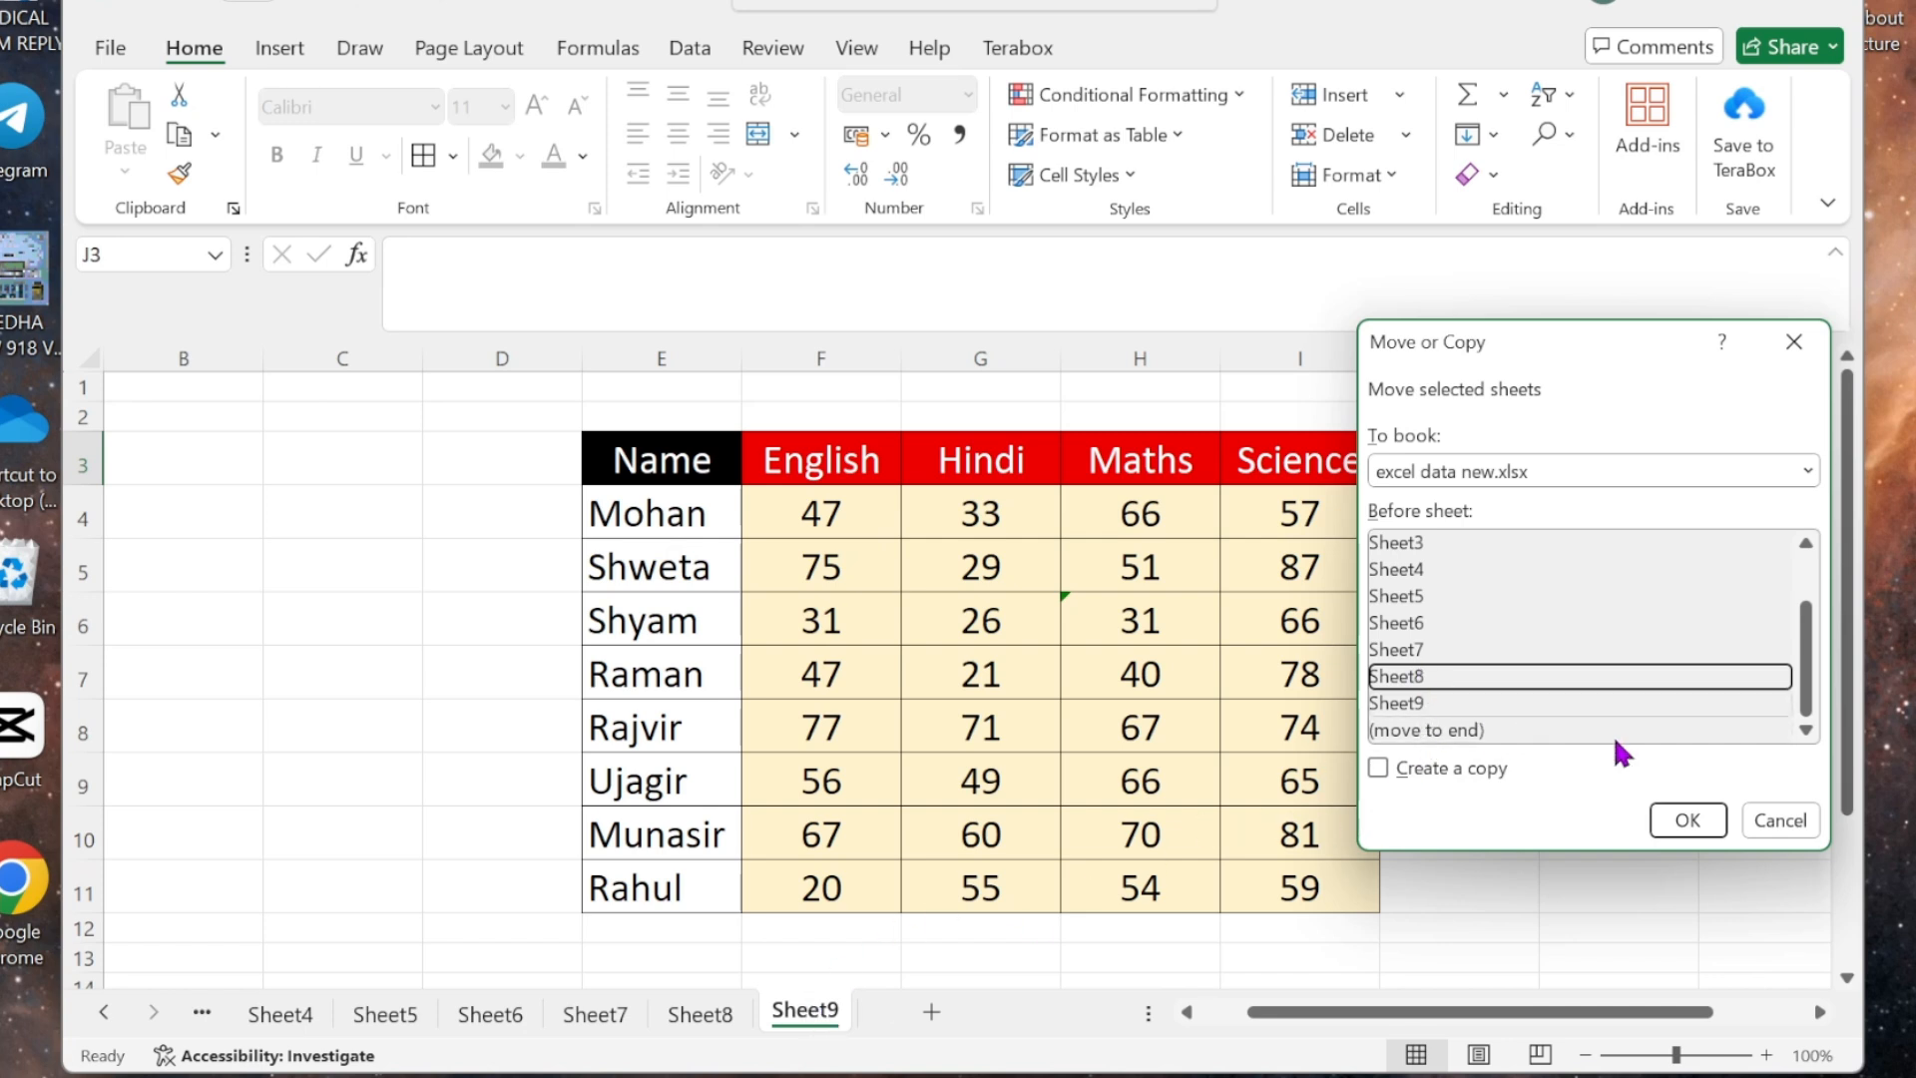
click(1689, 821)
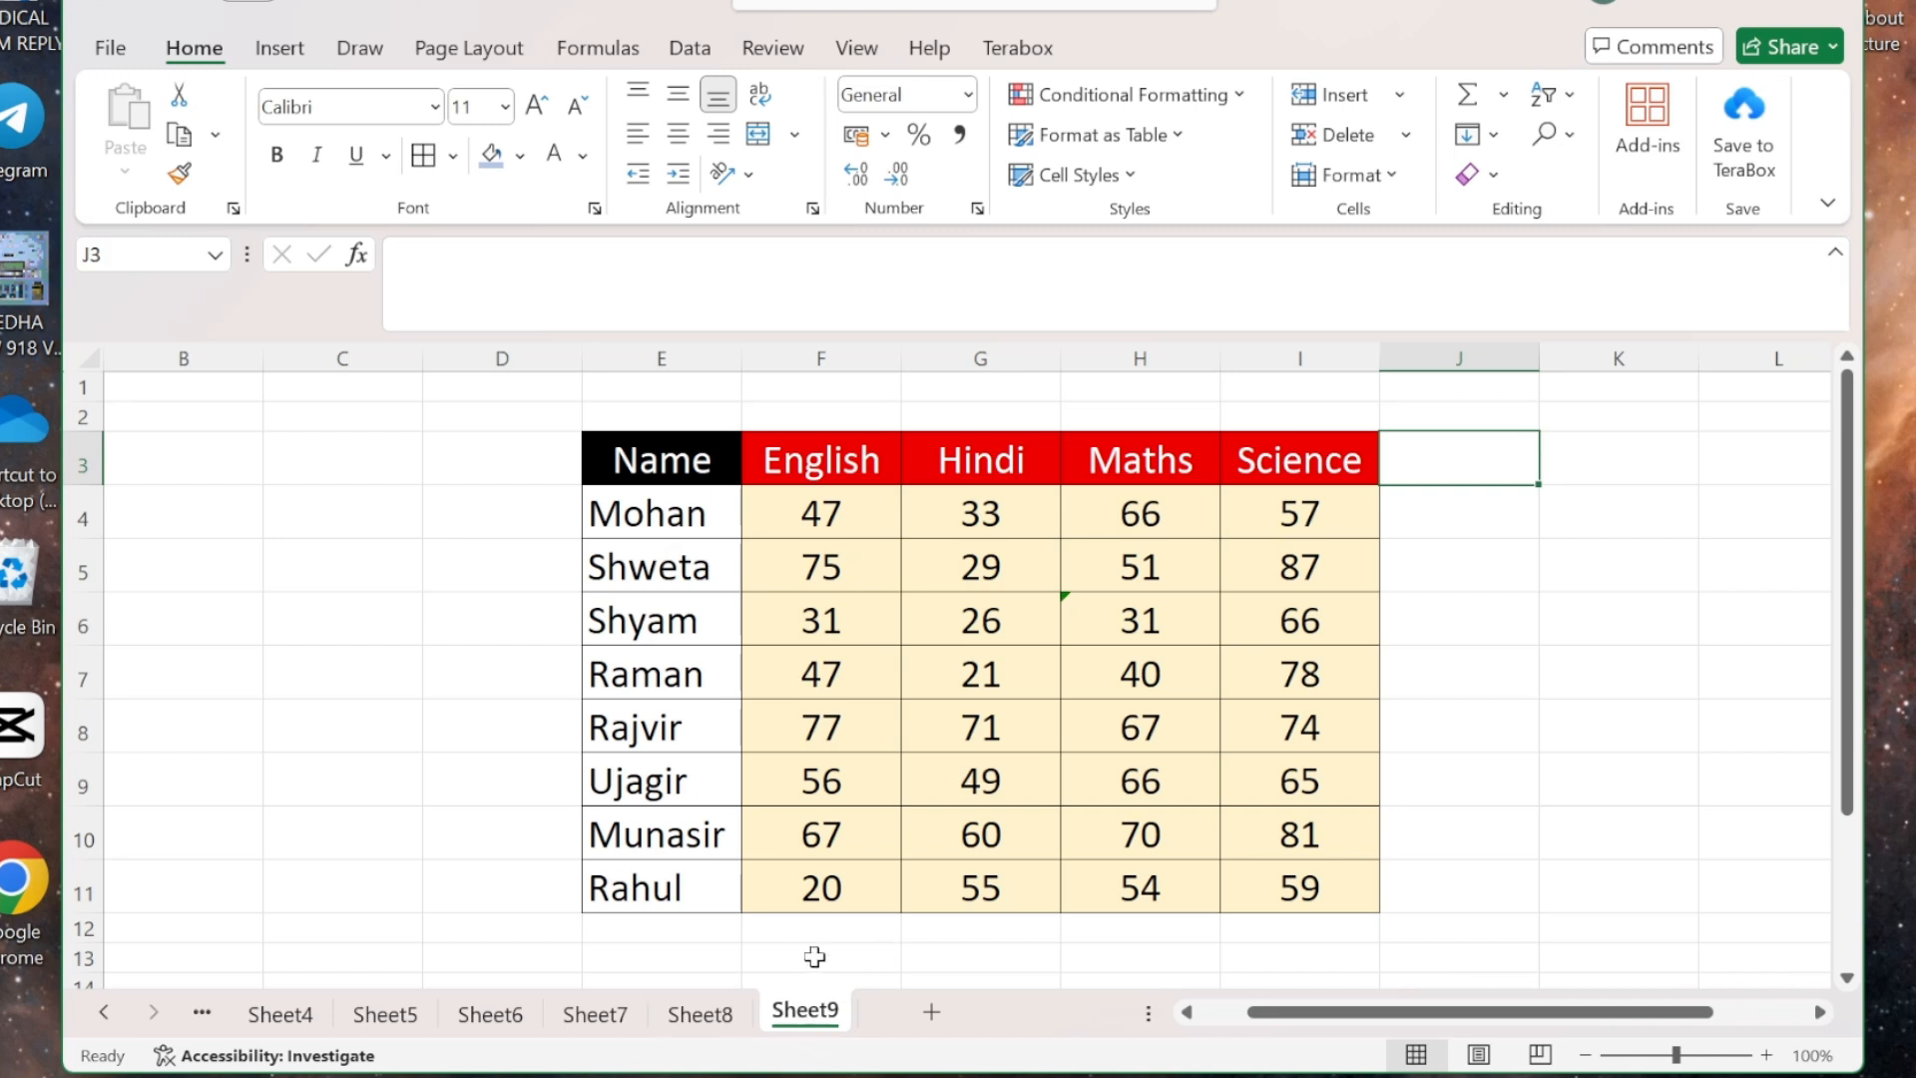
click(1390, 177)
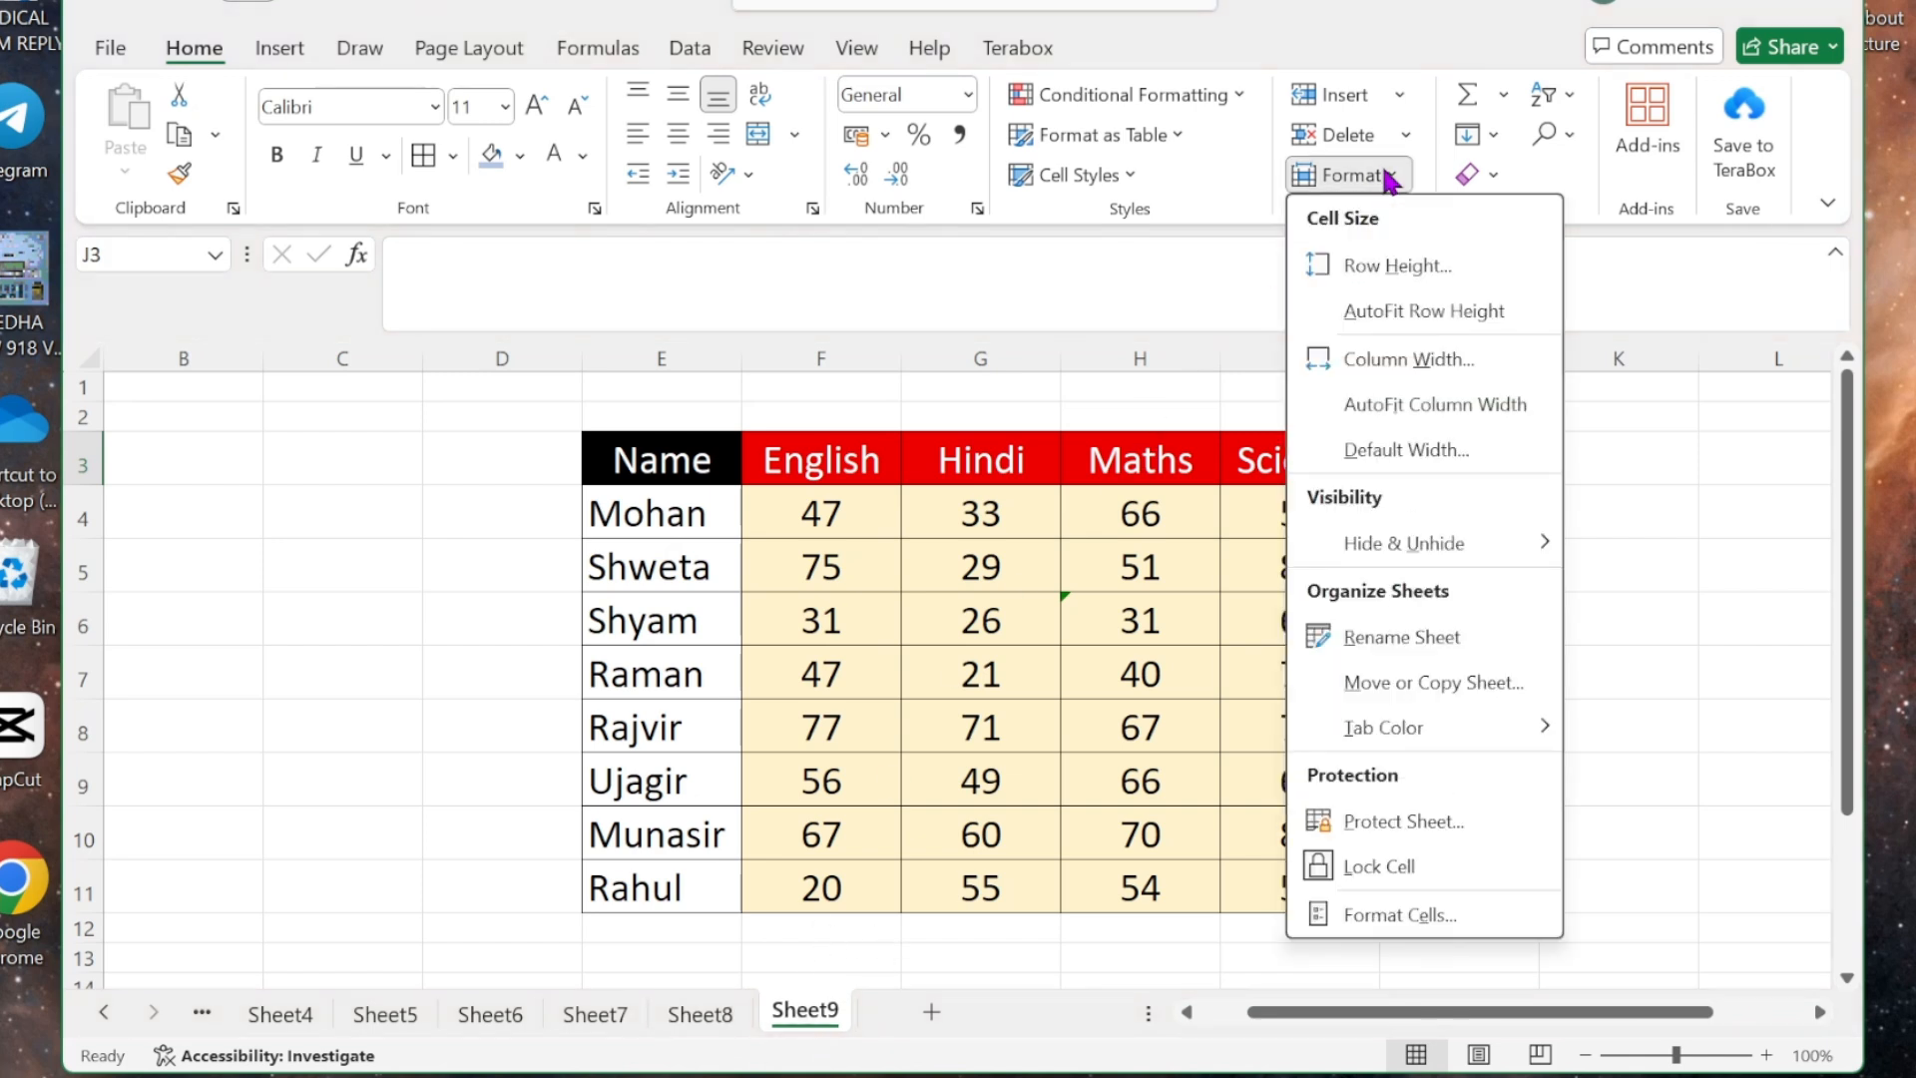
click(1449, 687)
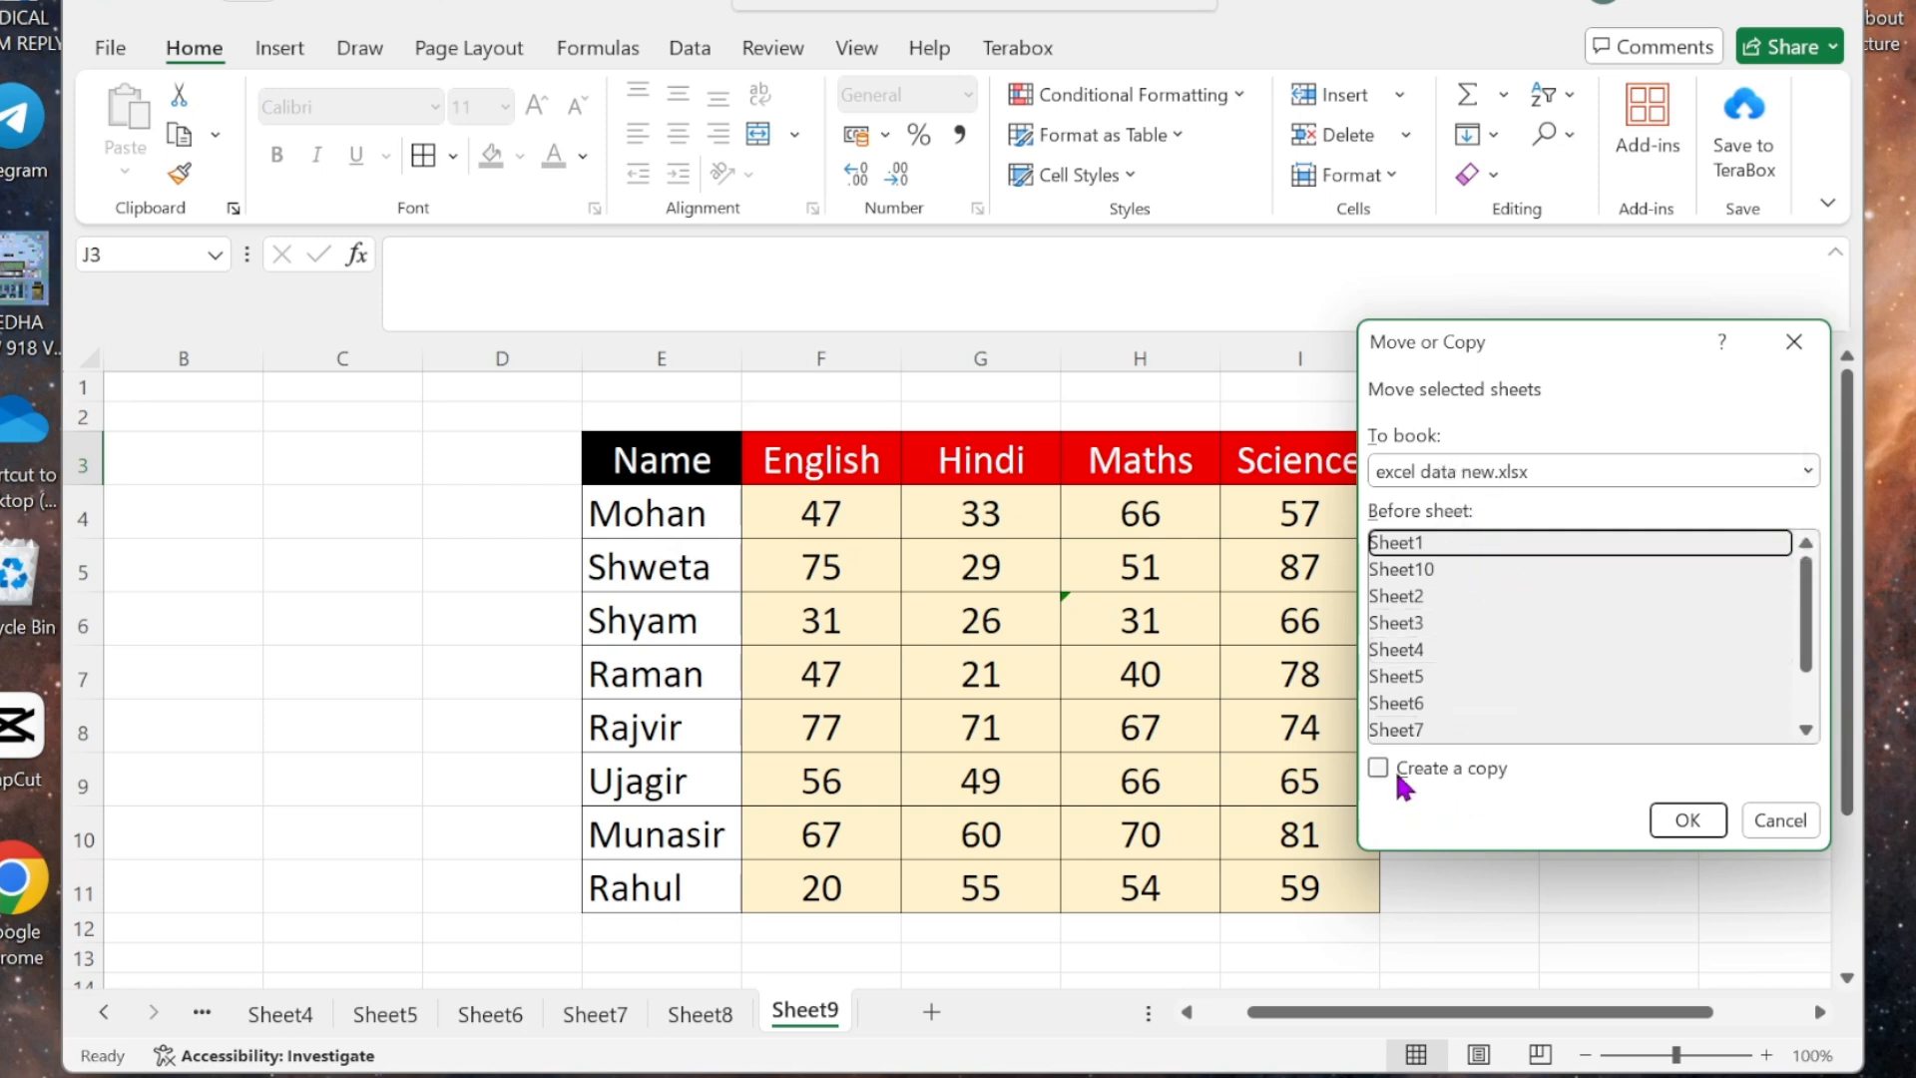
drag(1813, 629, 1814, 808)
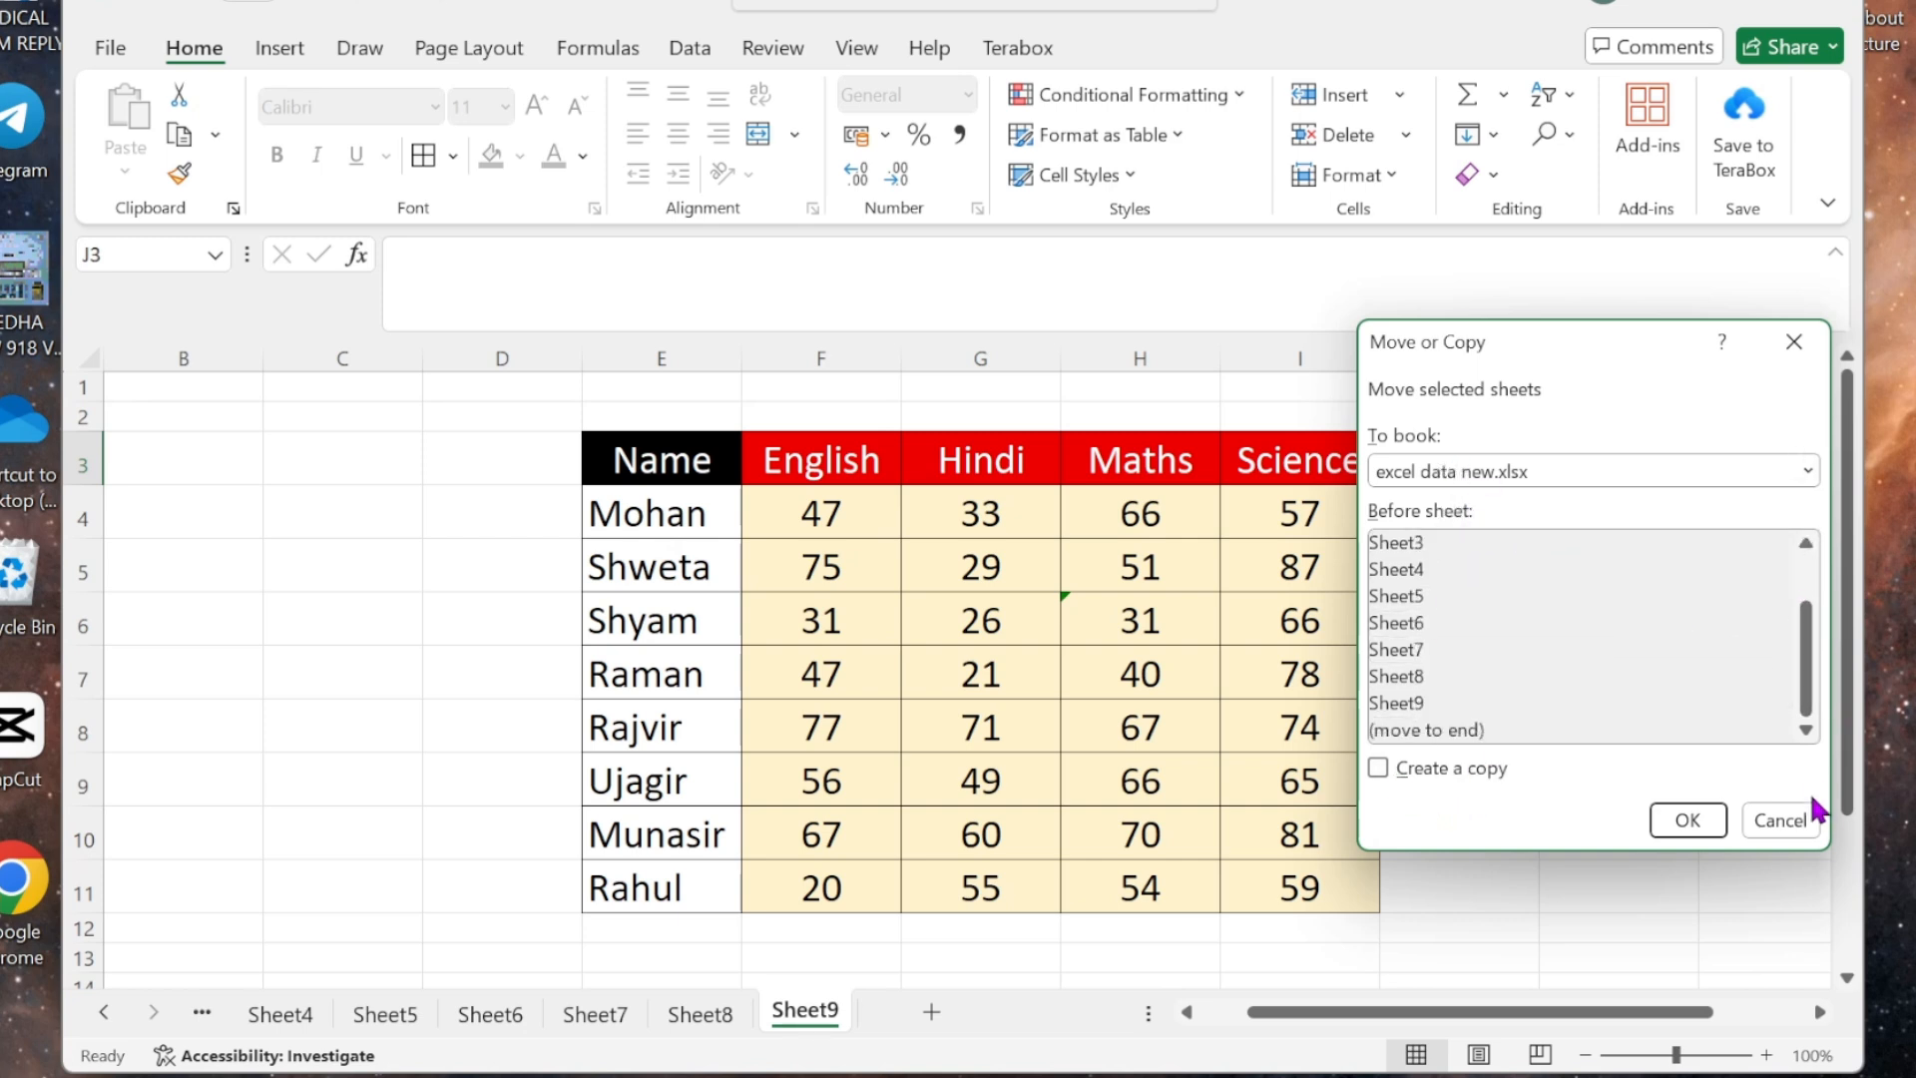
click(1417, 706)
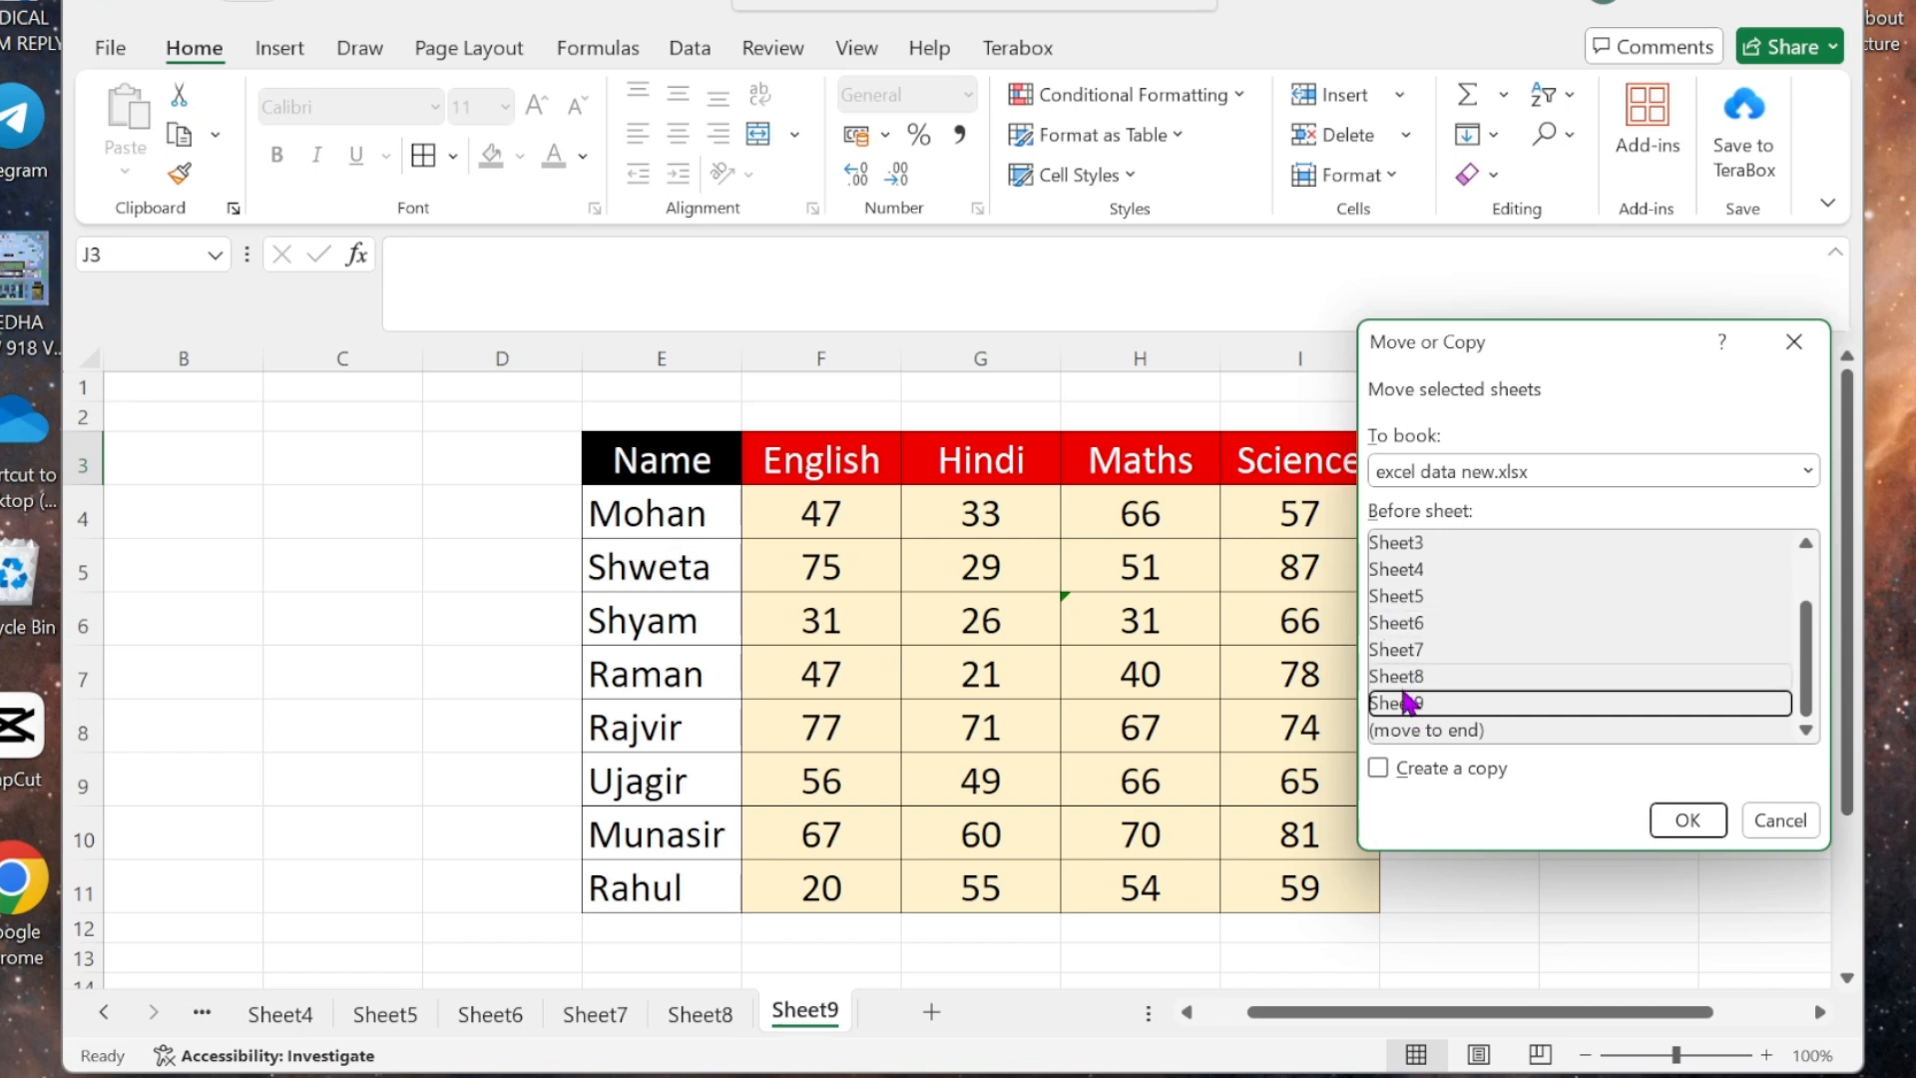
click(1379, 769)
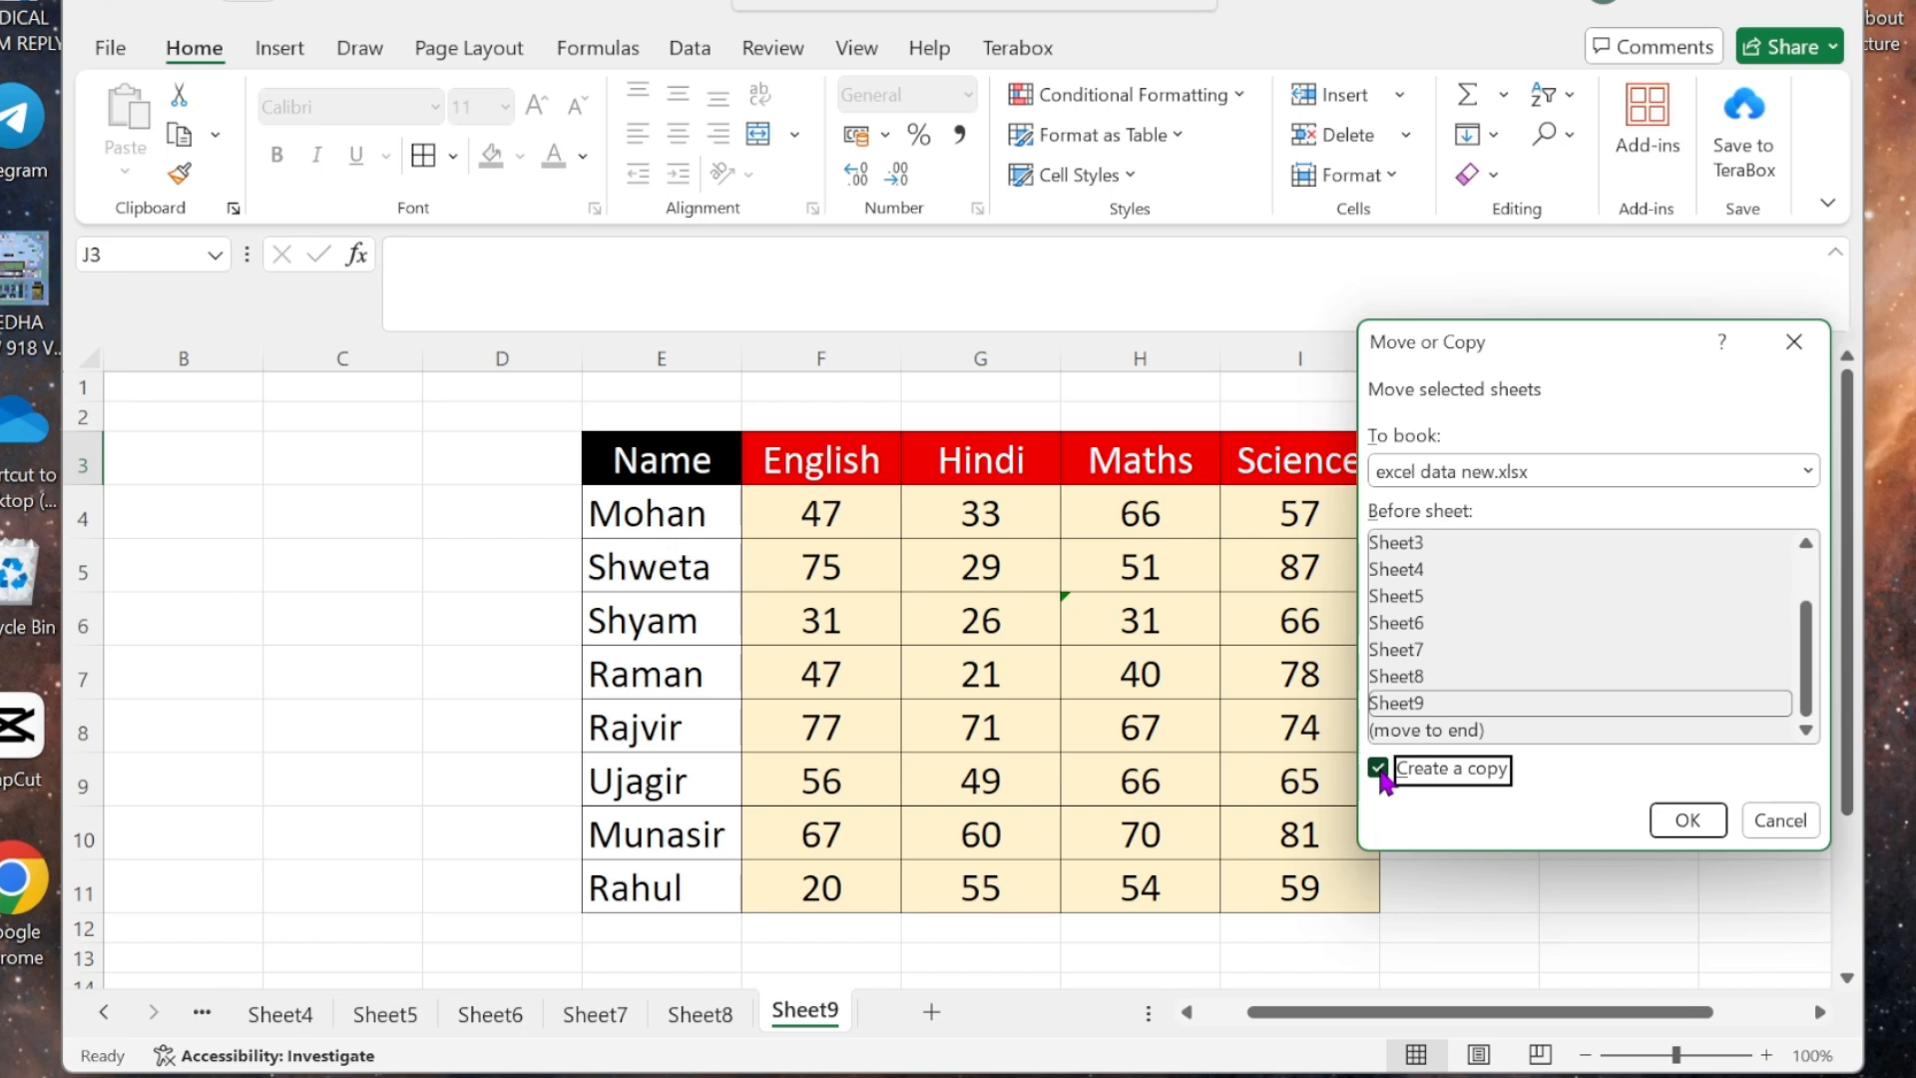
click(1687, 820)
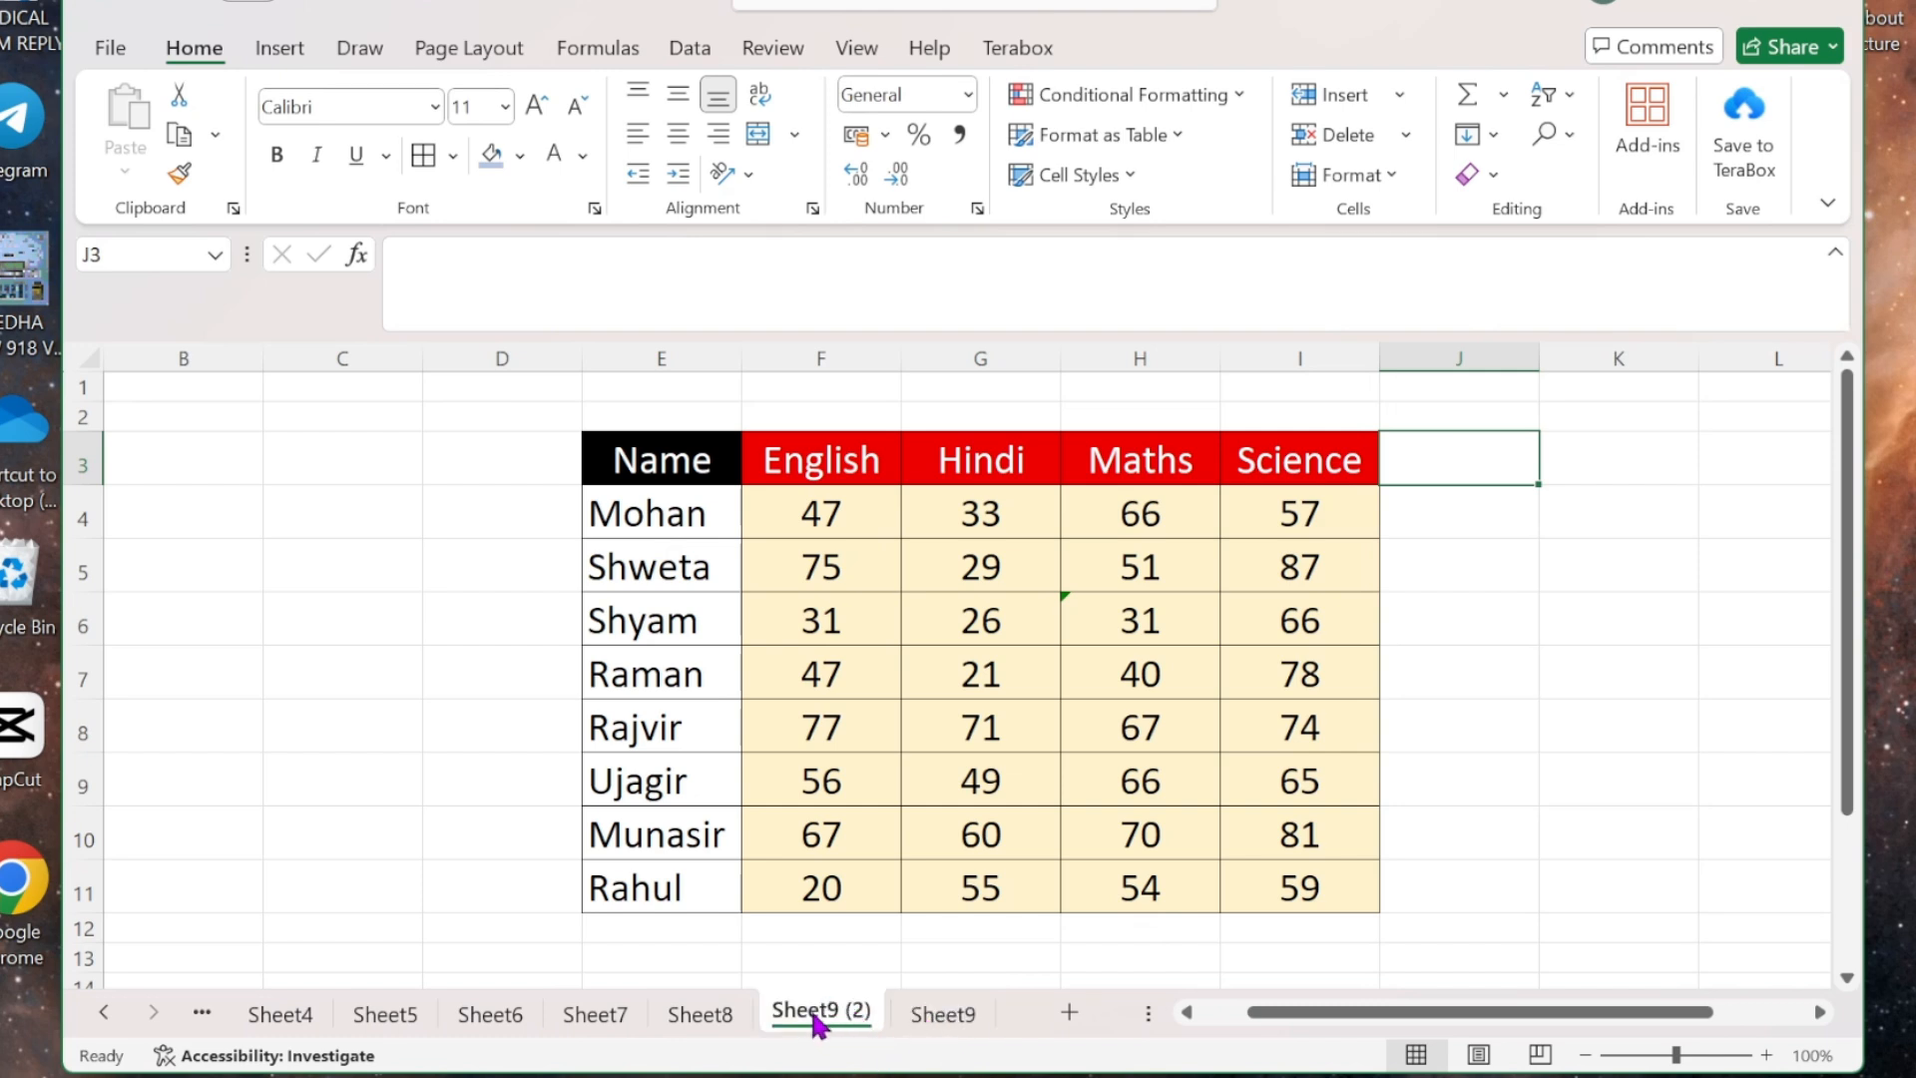
mouse_move(830, 1002)
mouse_down()
mouse_move(601, 1012)
mouse_move(838, 1008)
mouse_up()
click(1405, 137)
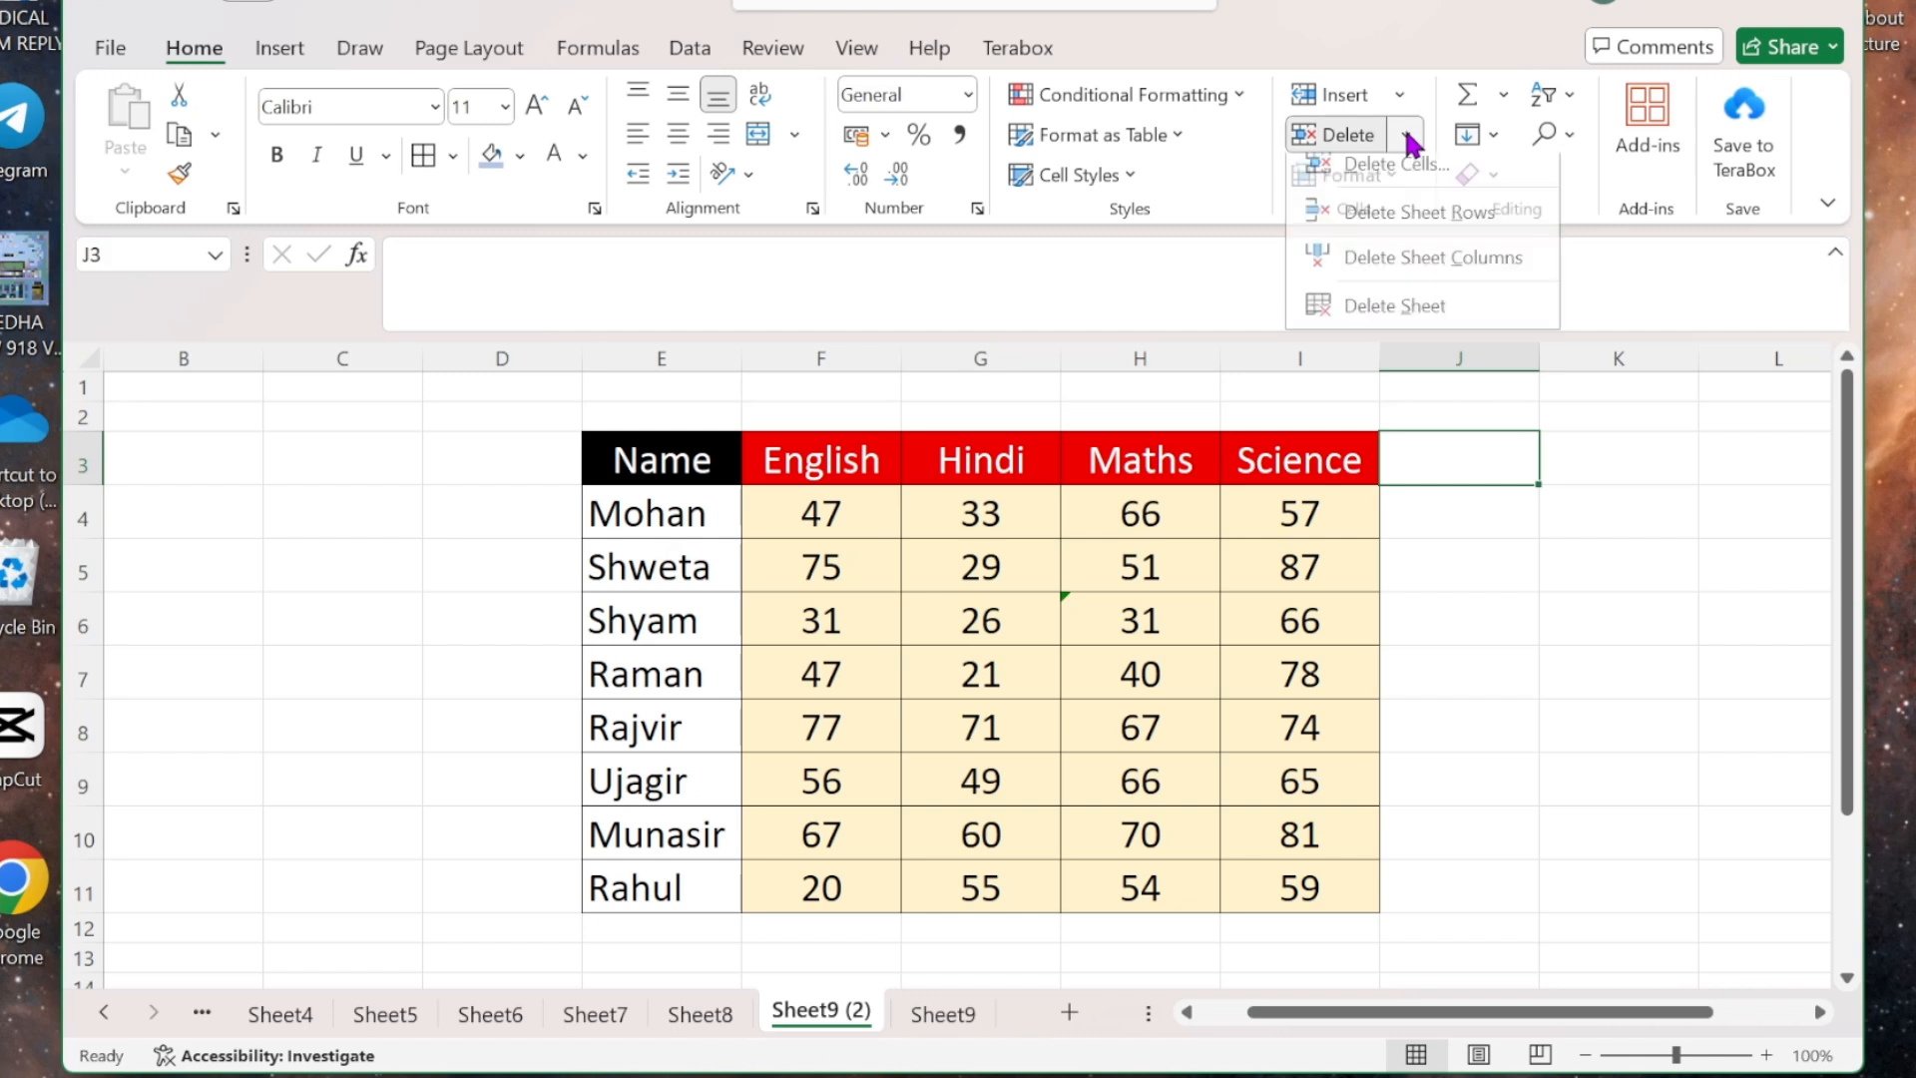
click(1433, 319)
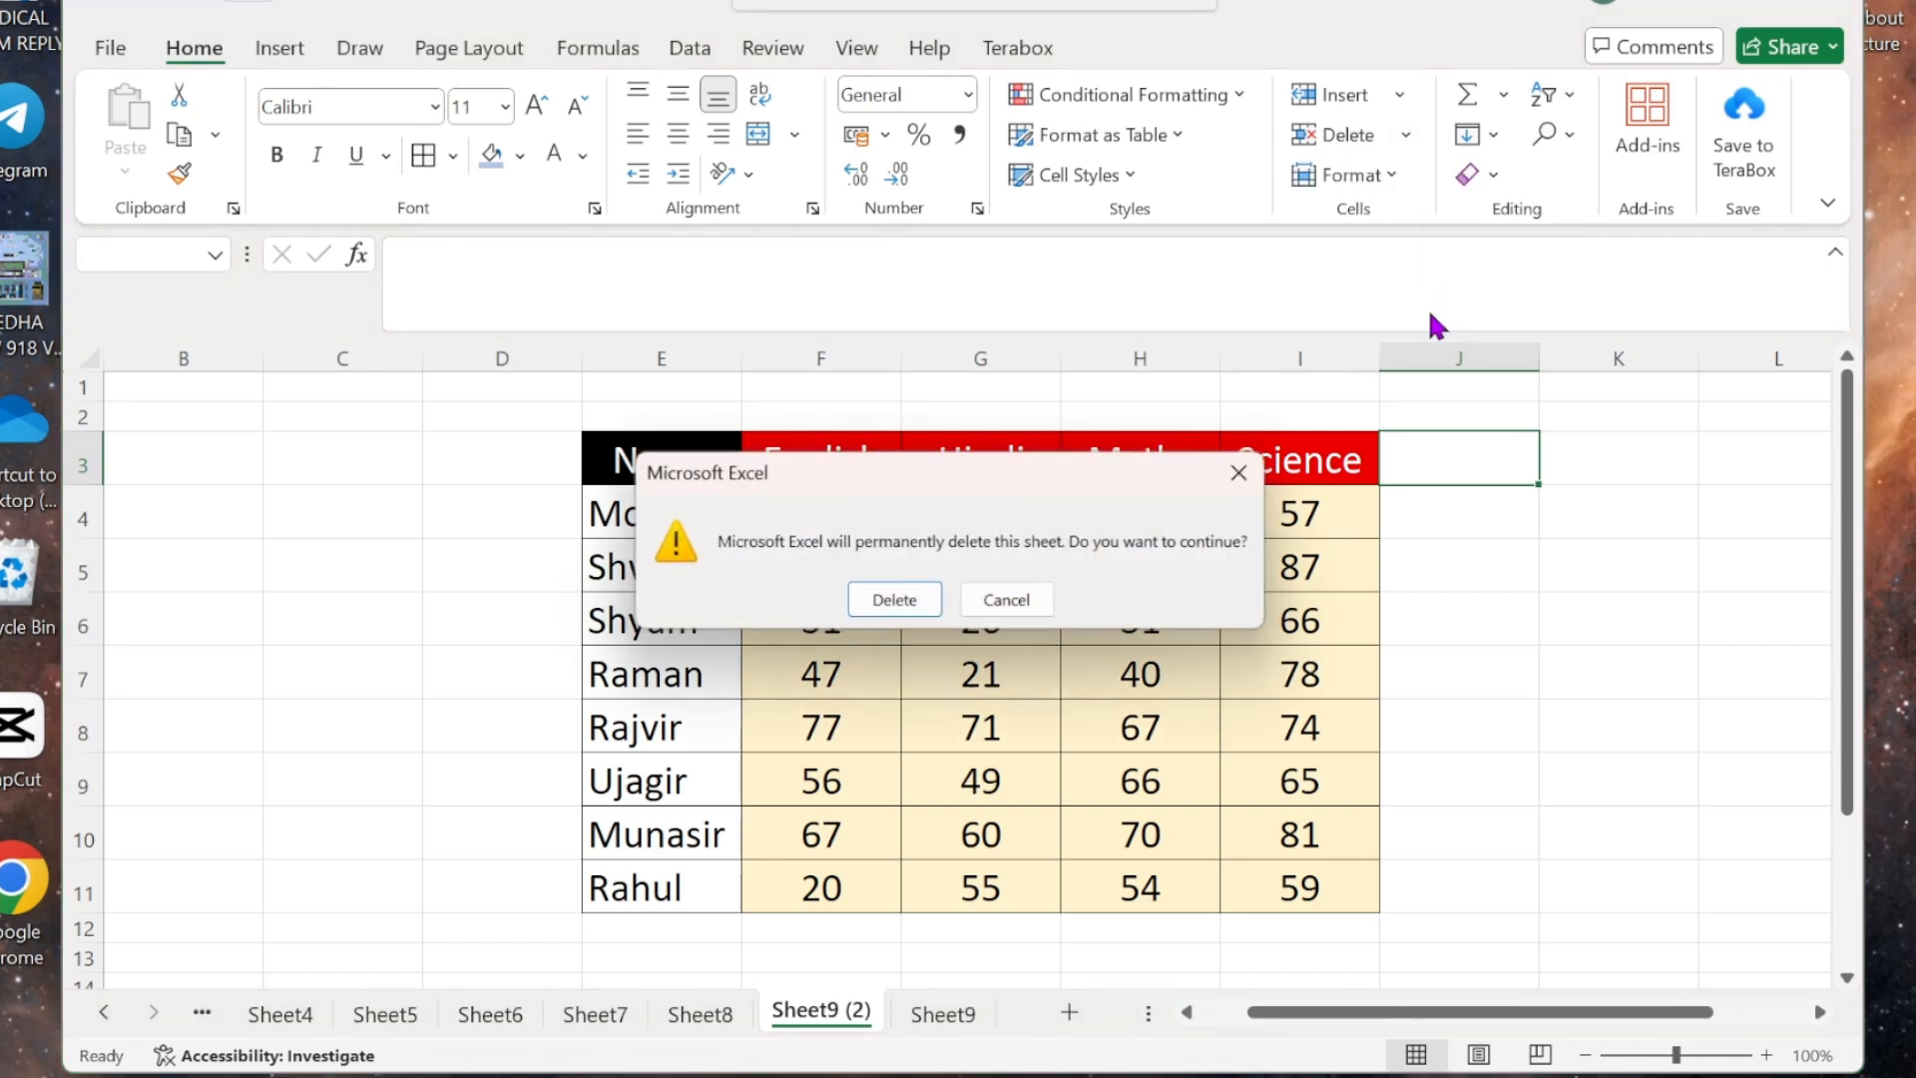
click(895, 602)
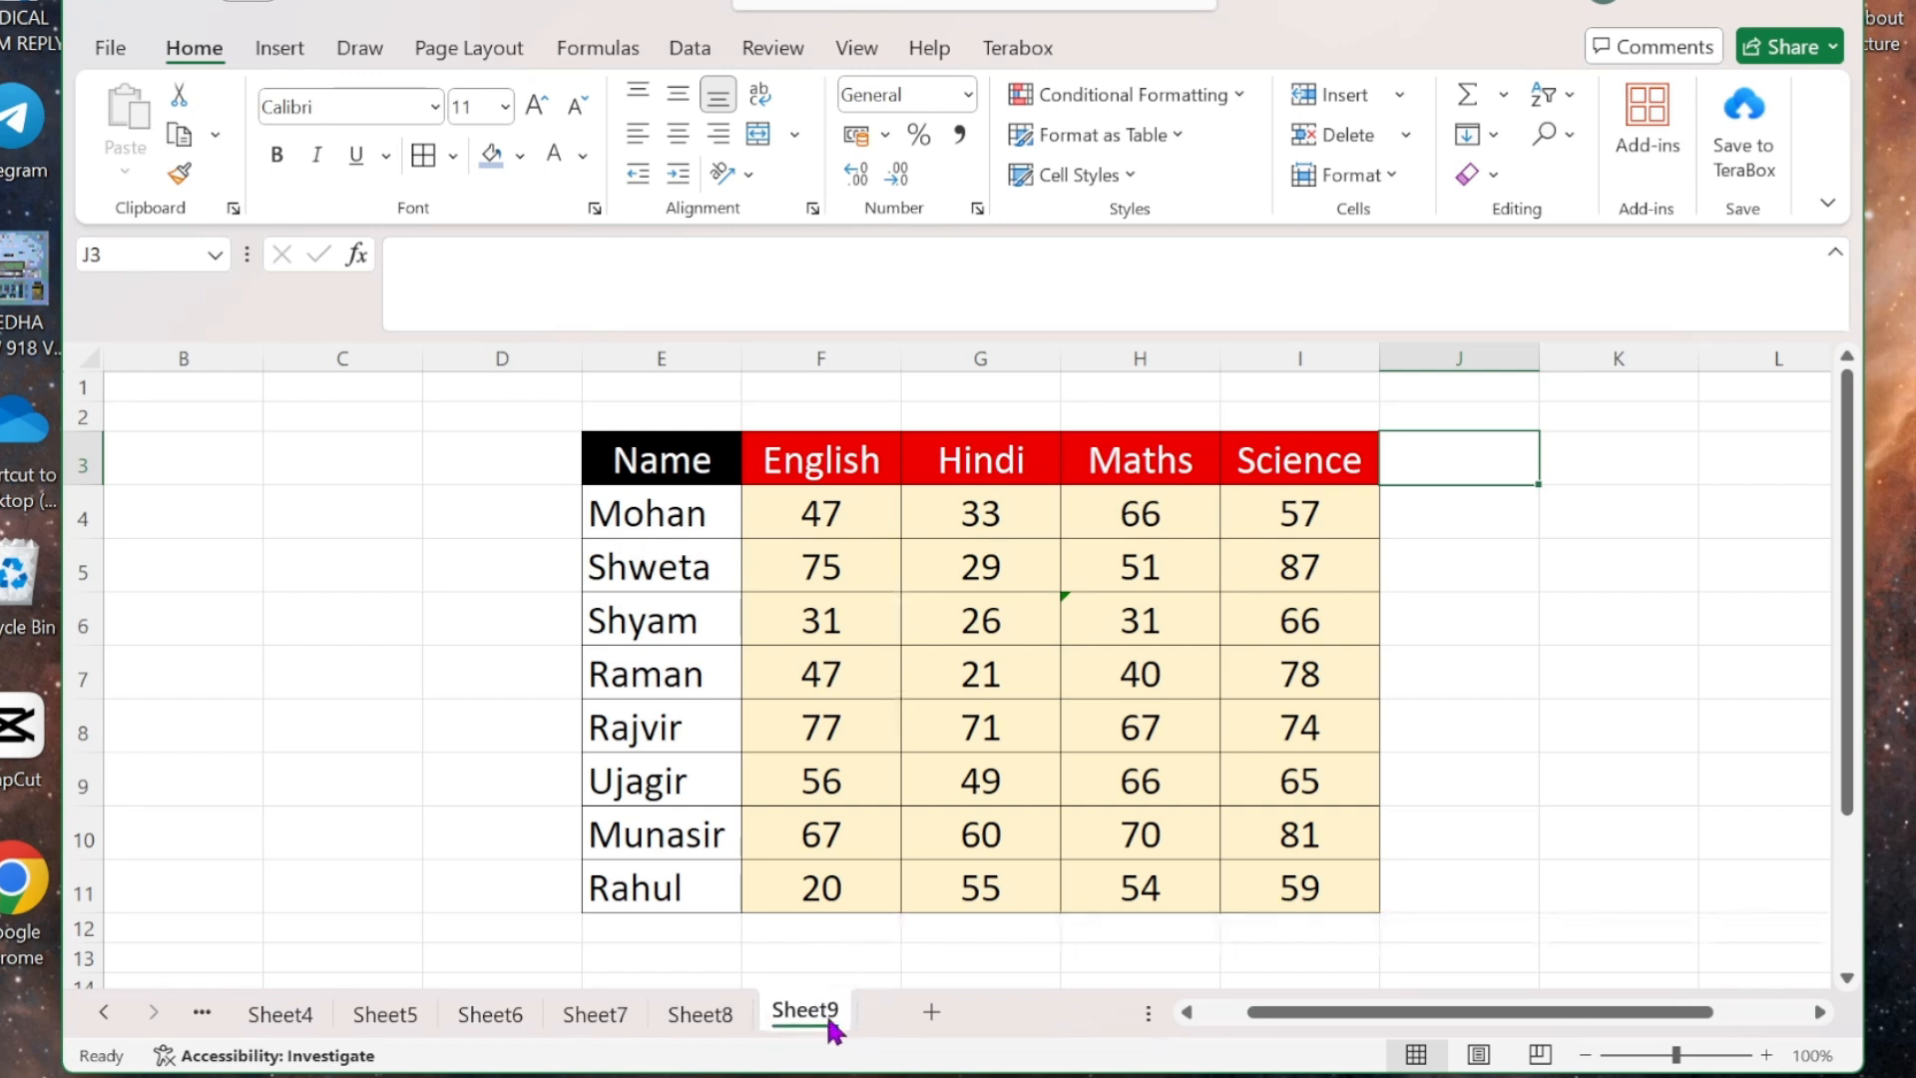
click(1654, 625)
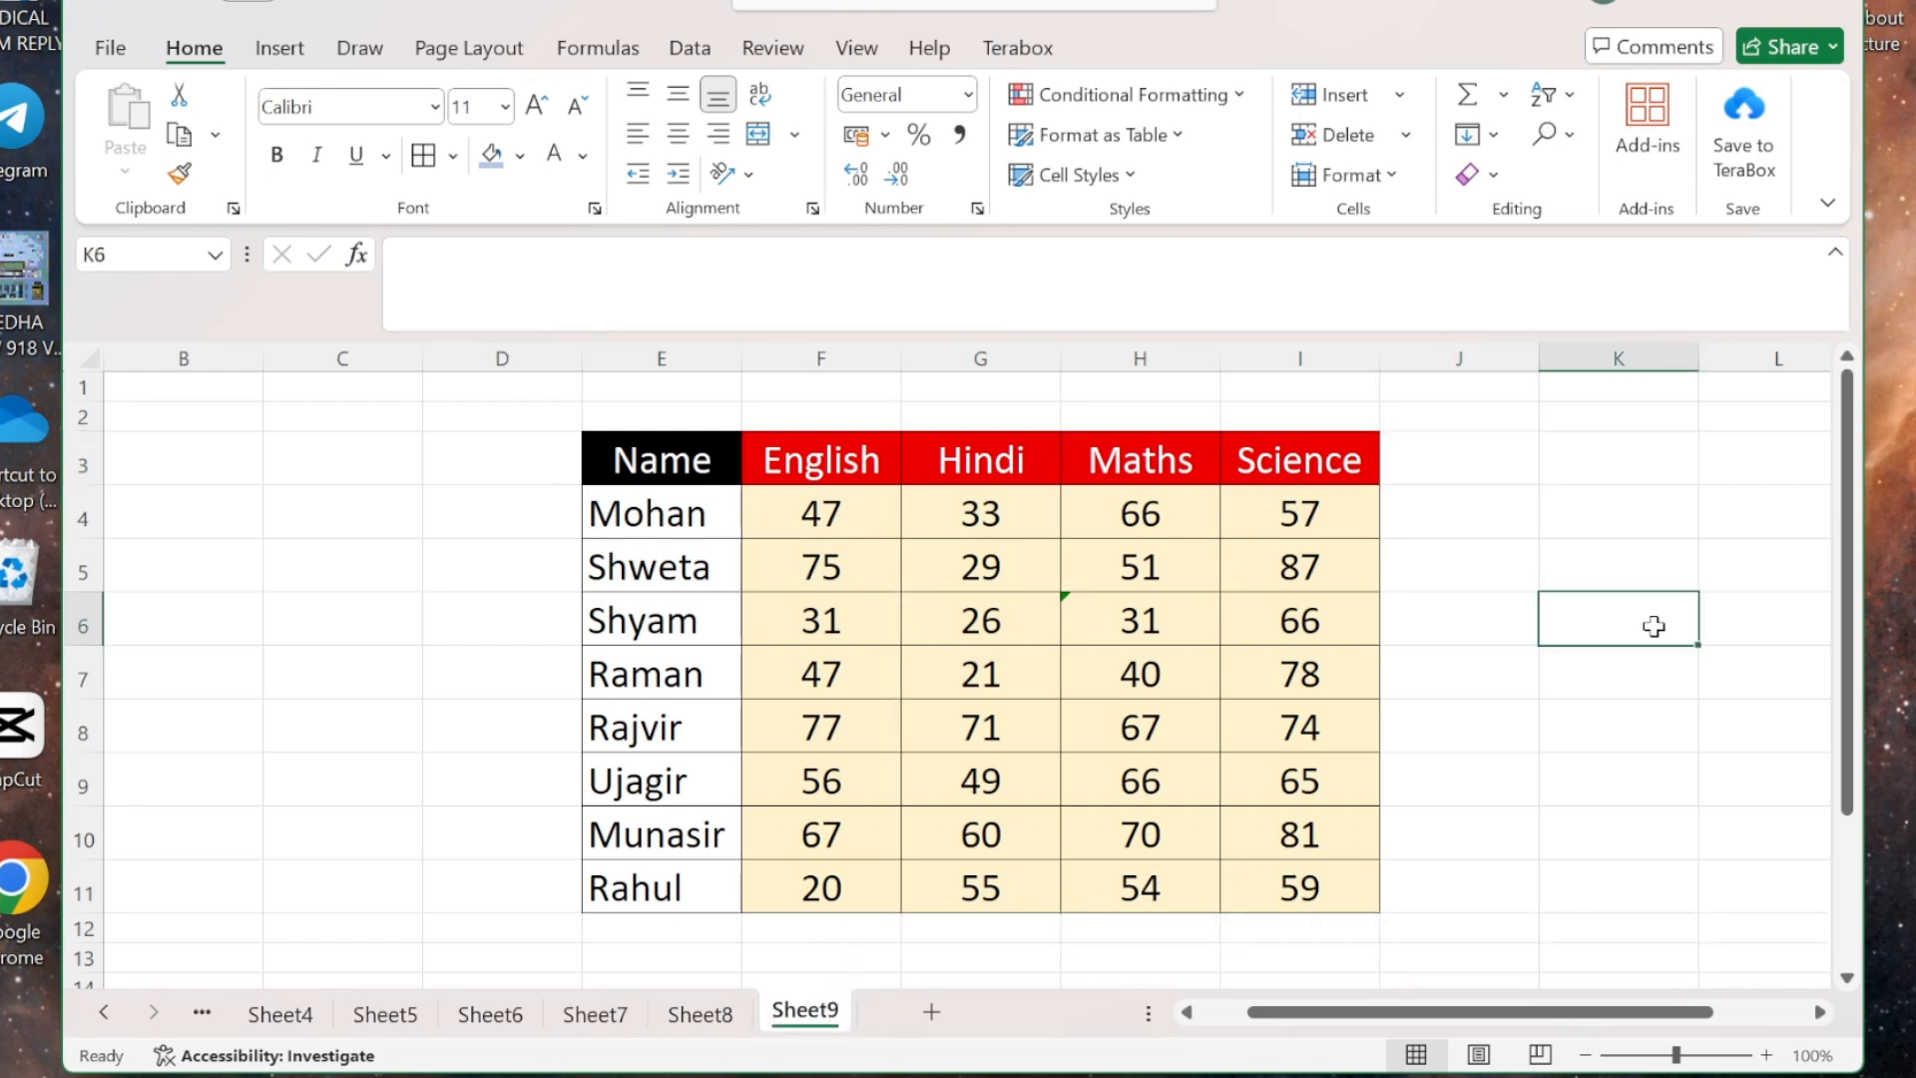
- Colour the Sheet9 tab dark red, then clear it back to No Color
click(1380, 173)
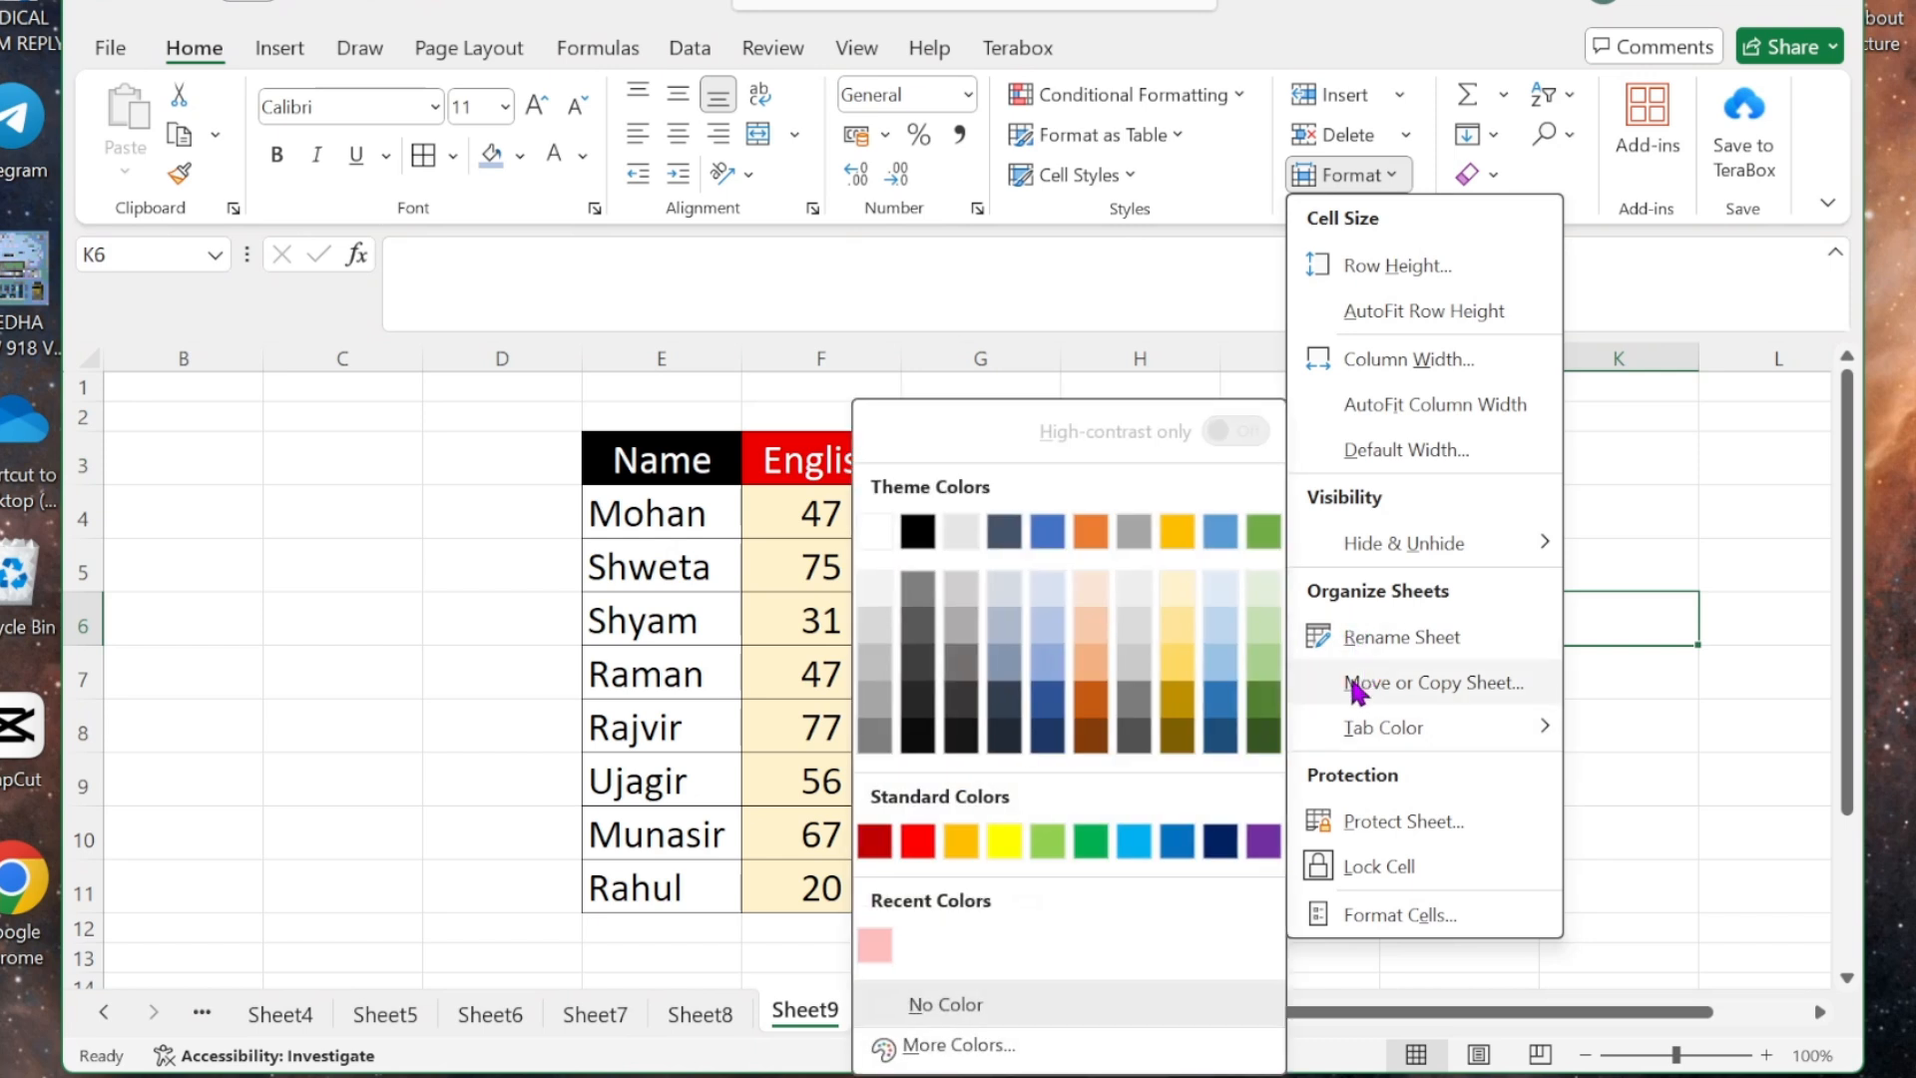
mouse_move(1477, 729)
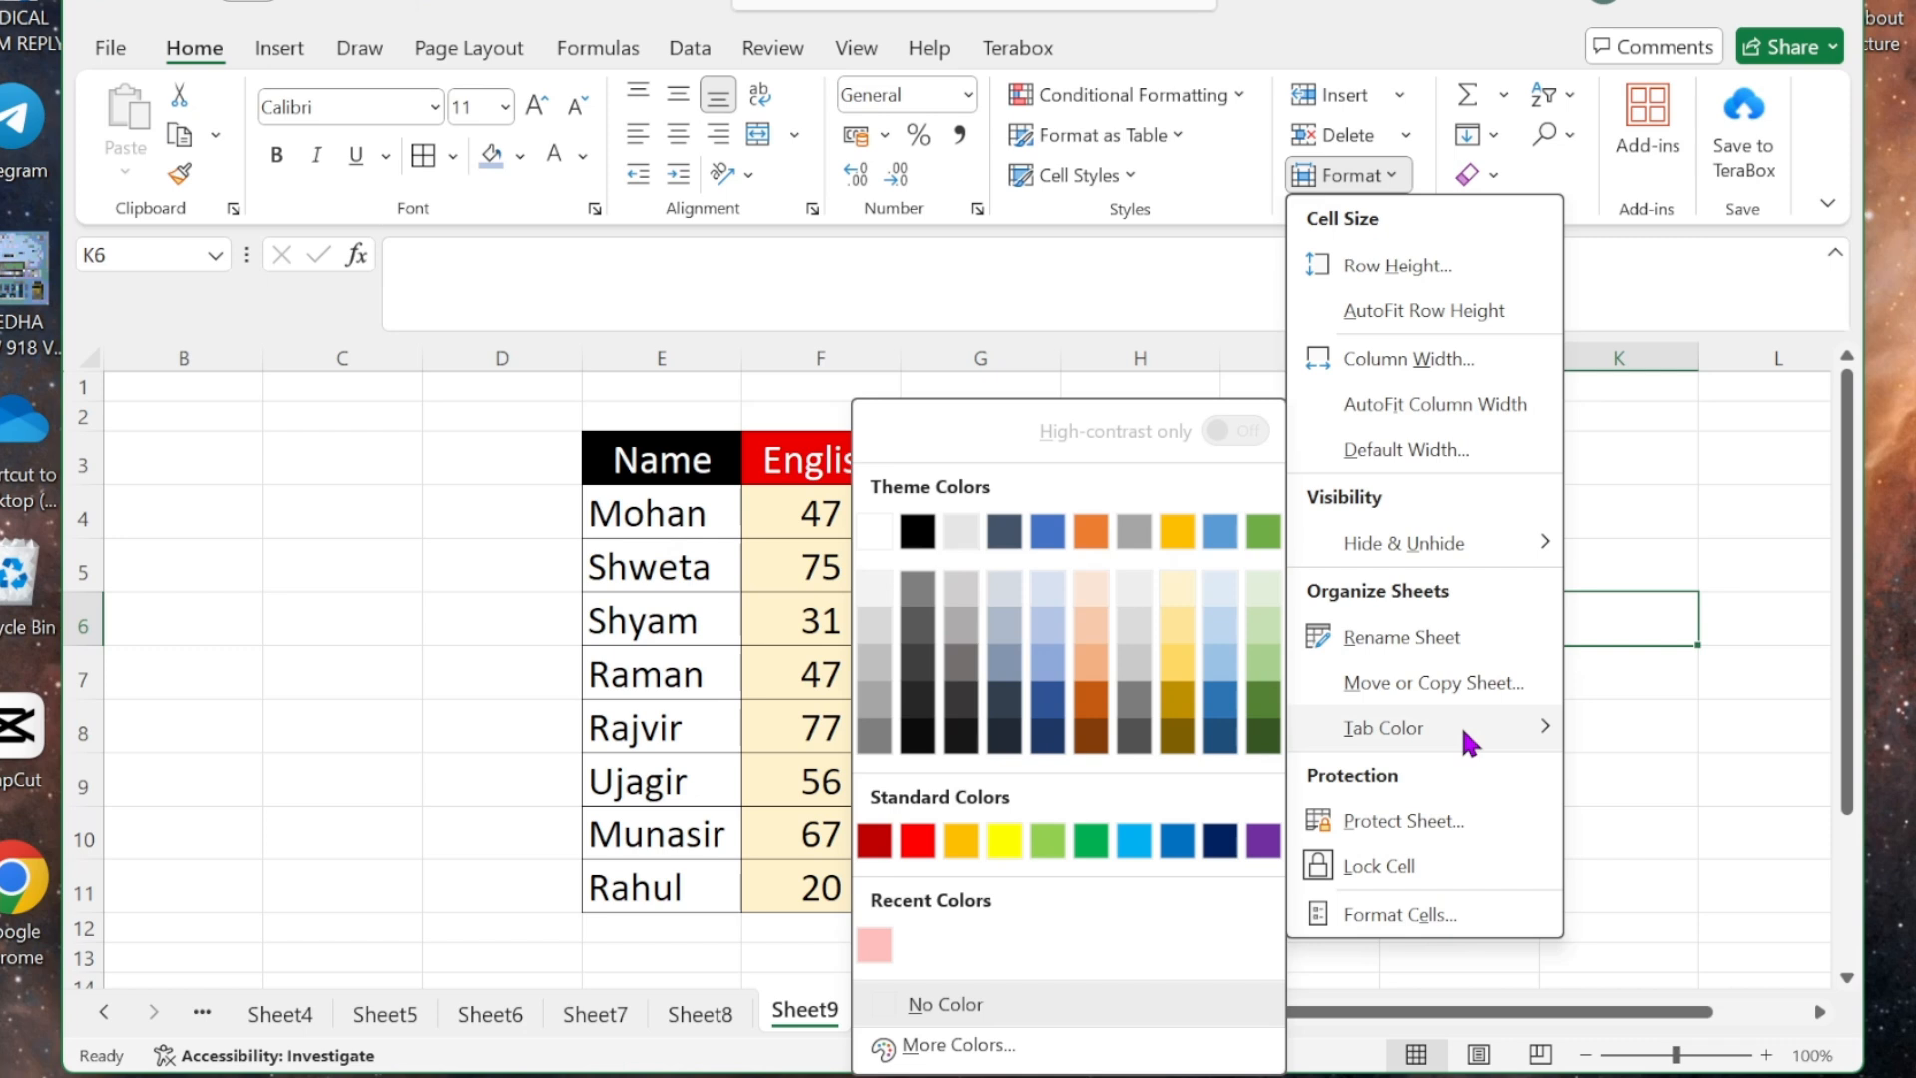
click(874, 843)
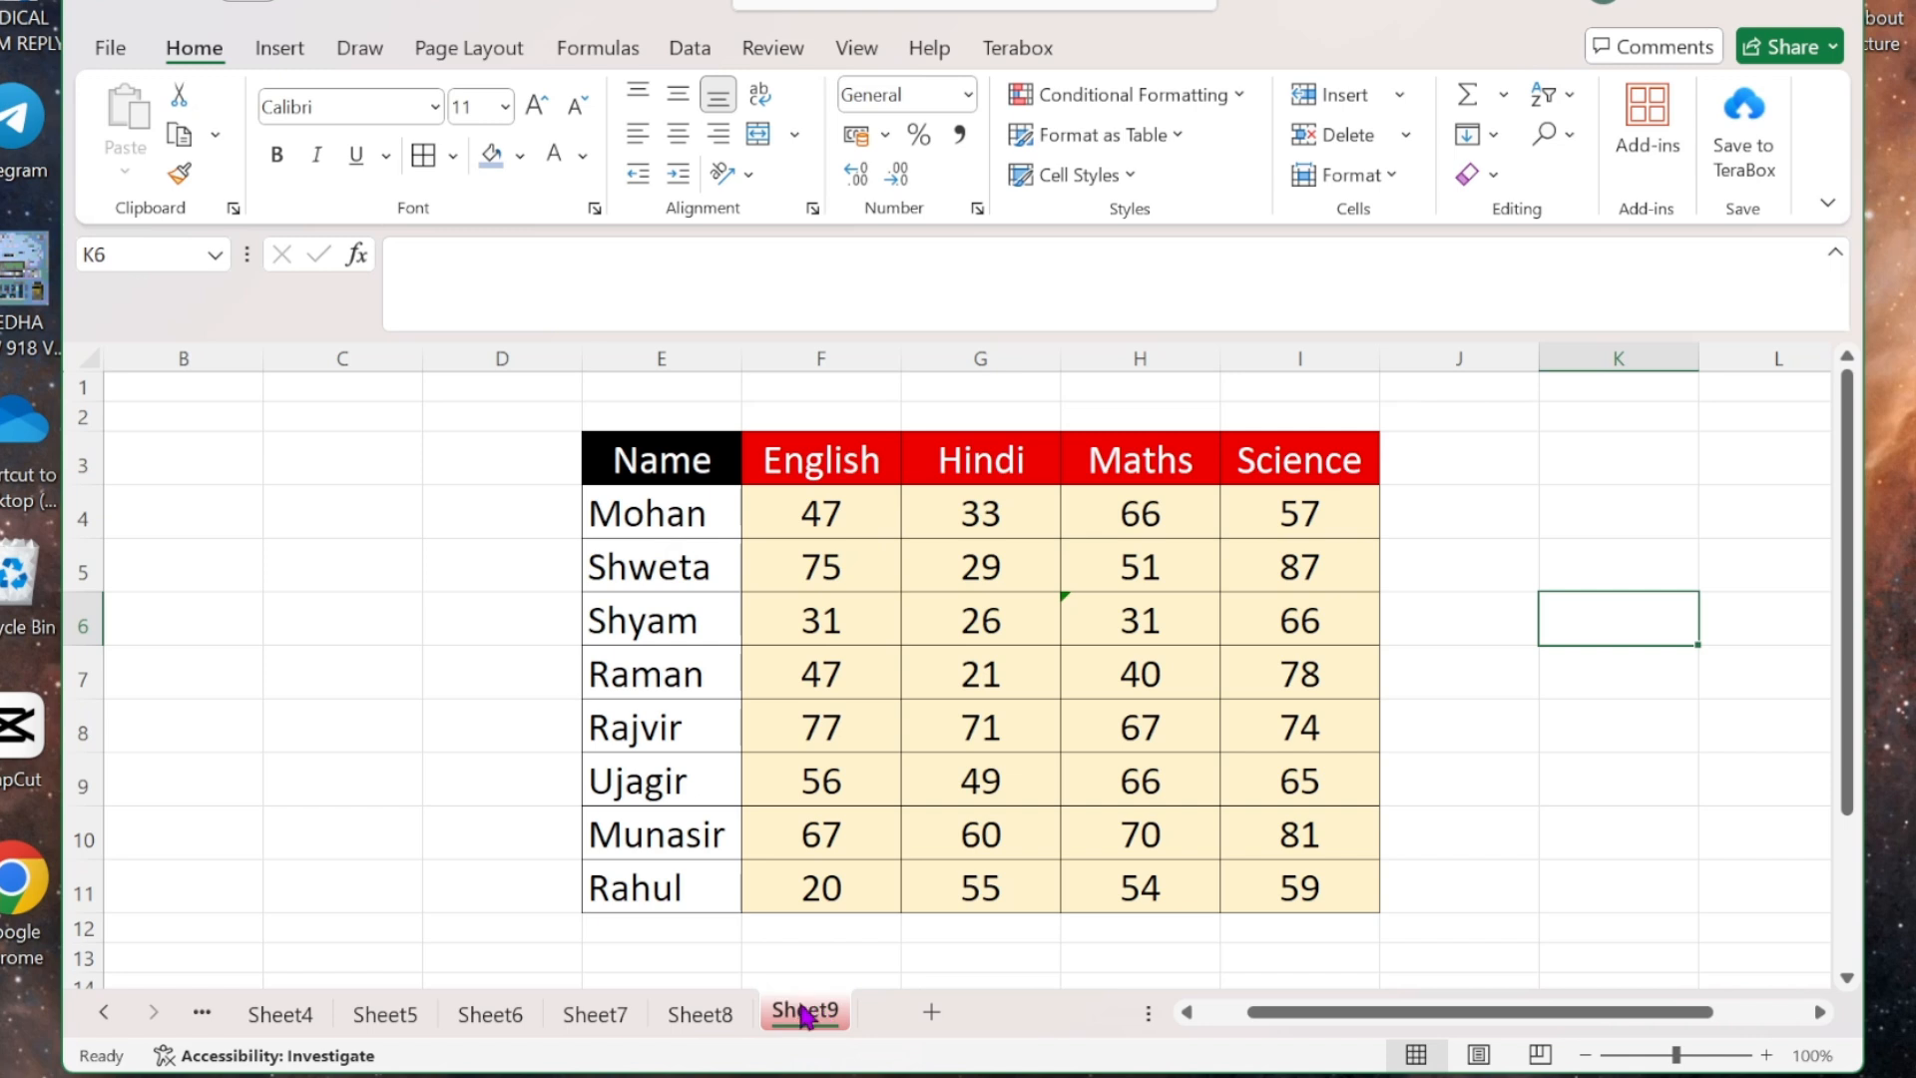
click(1394, 178)
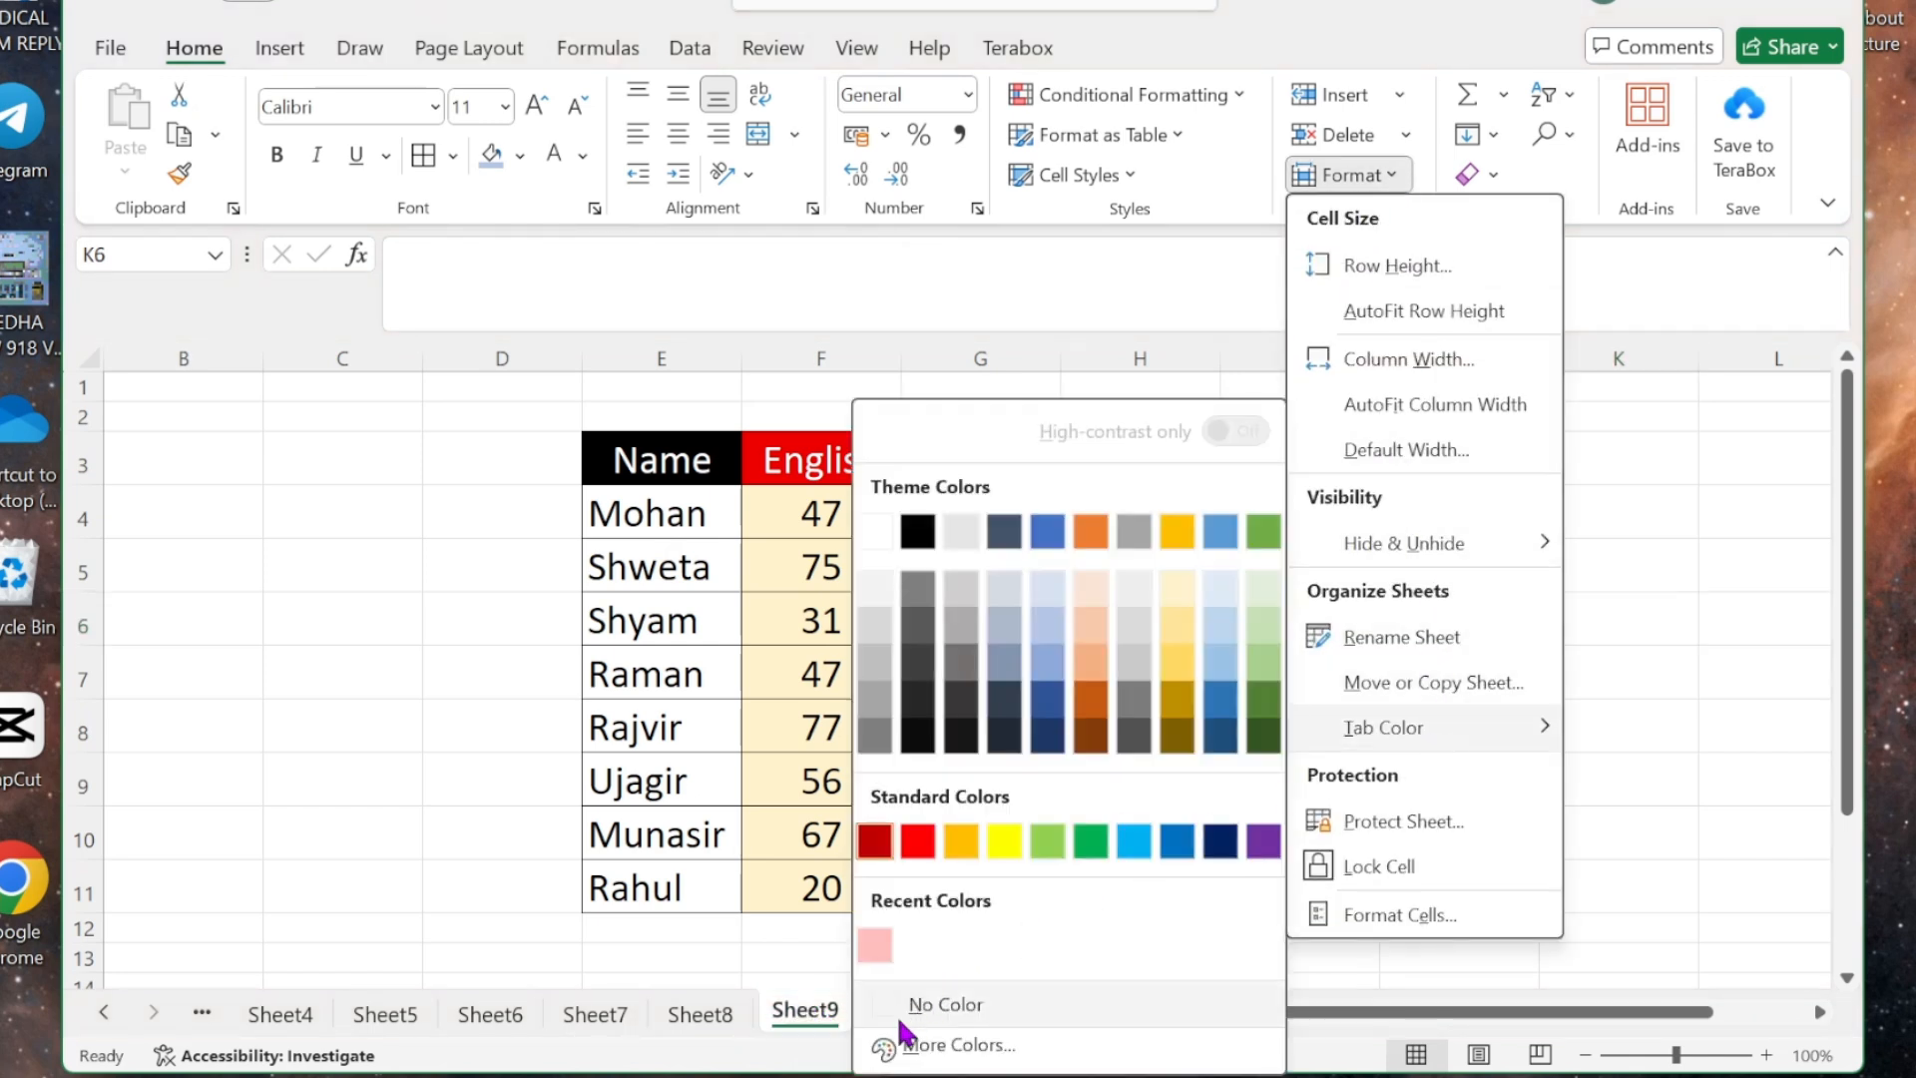
click(891, 1003)
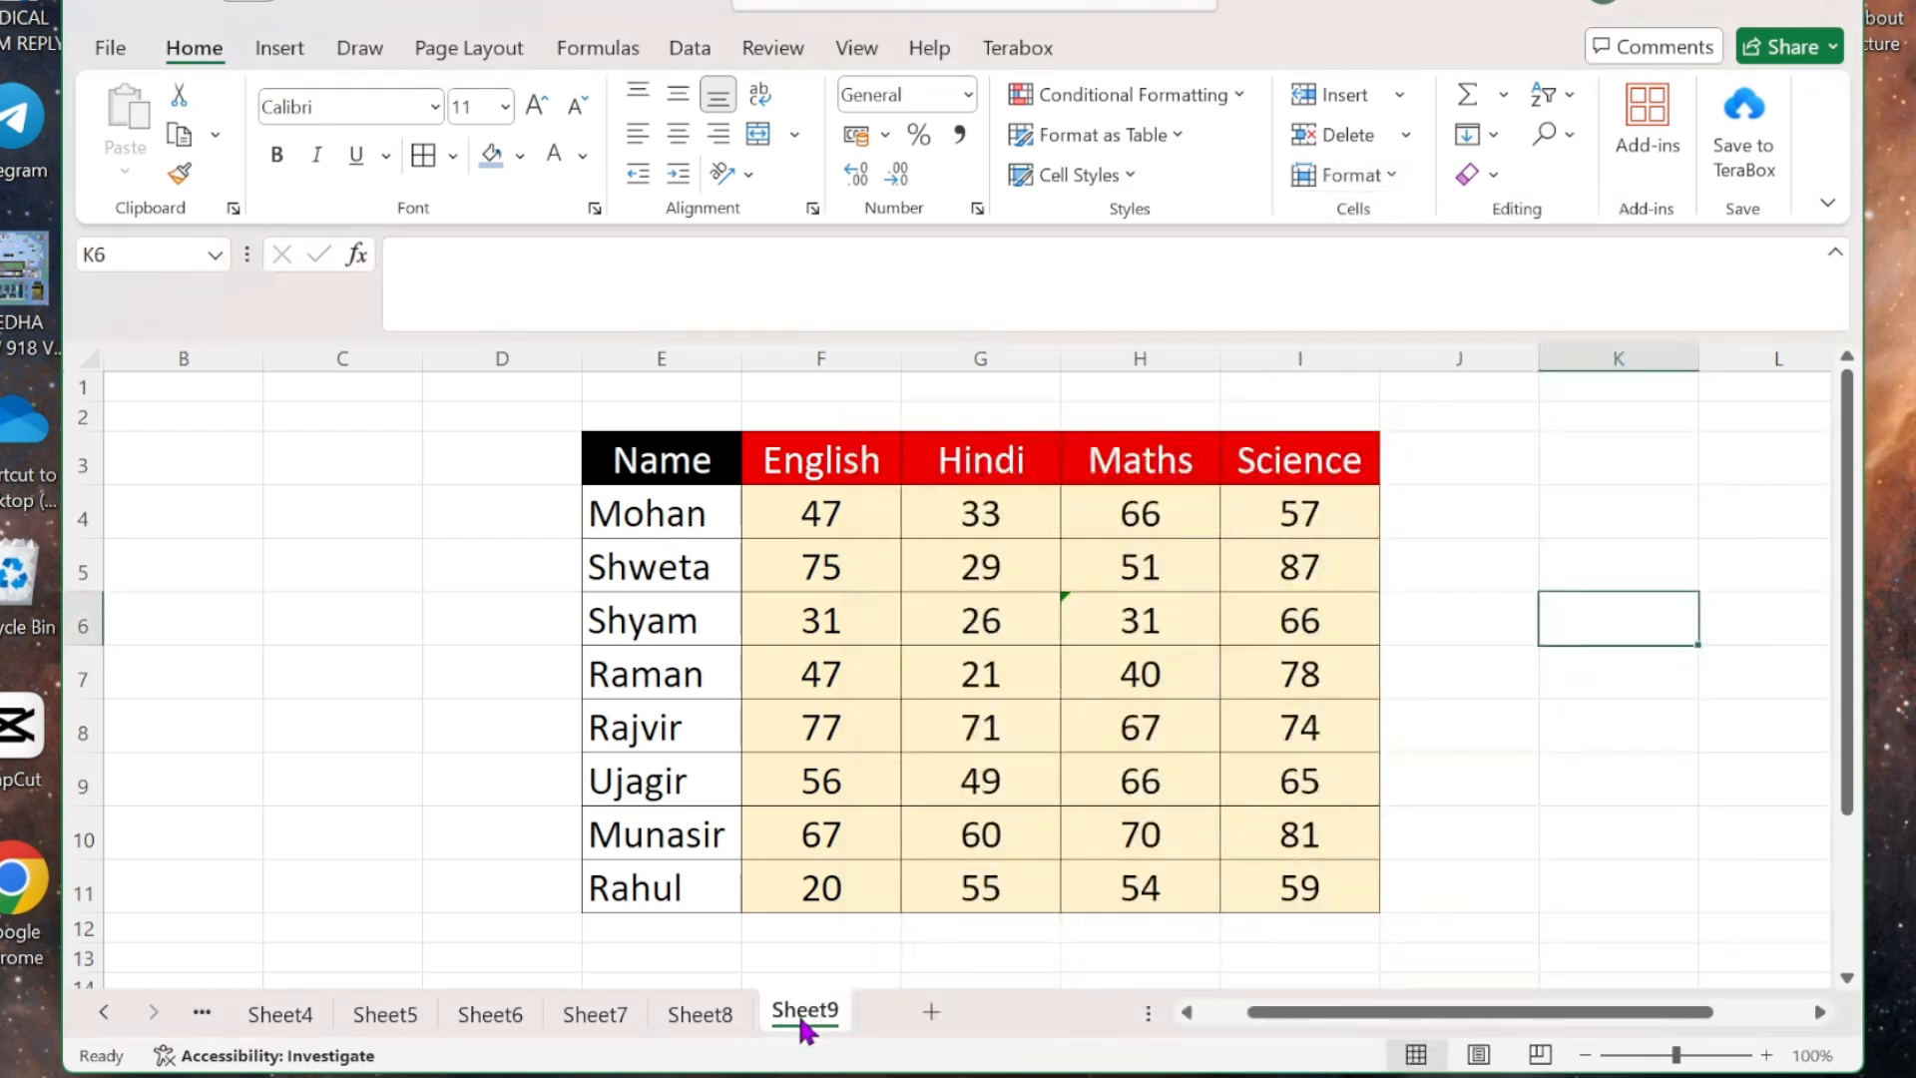
- Colour the Sheet9 tab red again and switch to Sheet8 and back to view it
click(1438, 821)
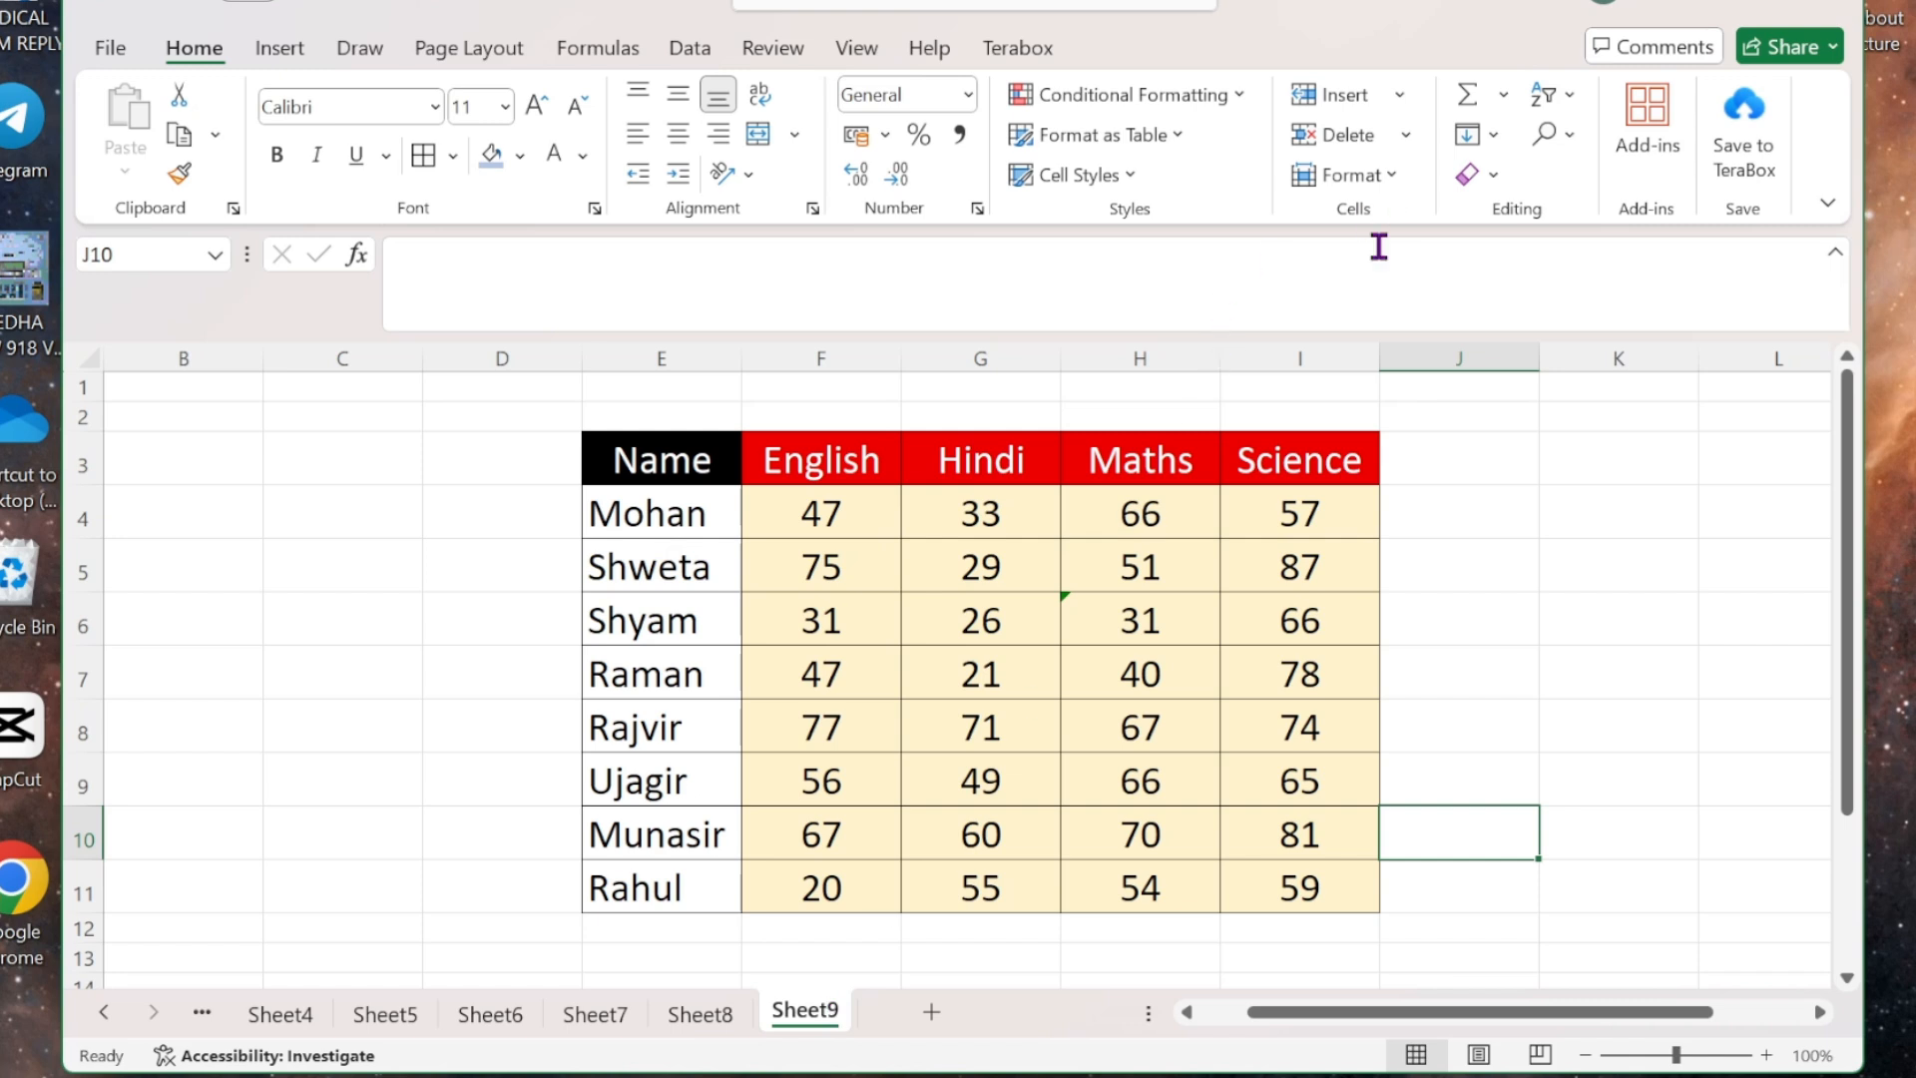
click(1395, 172)
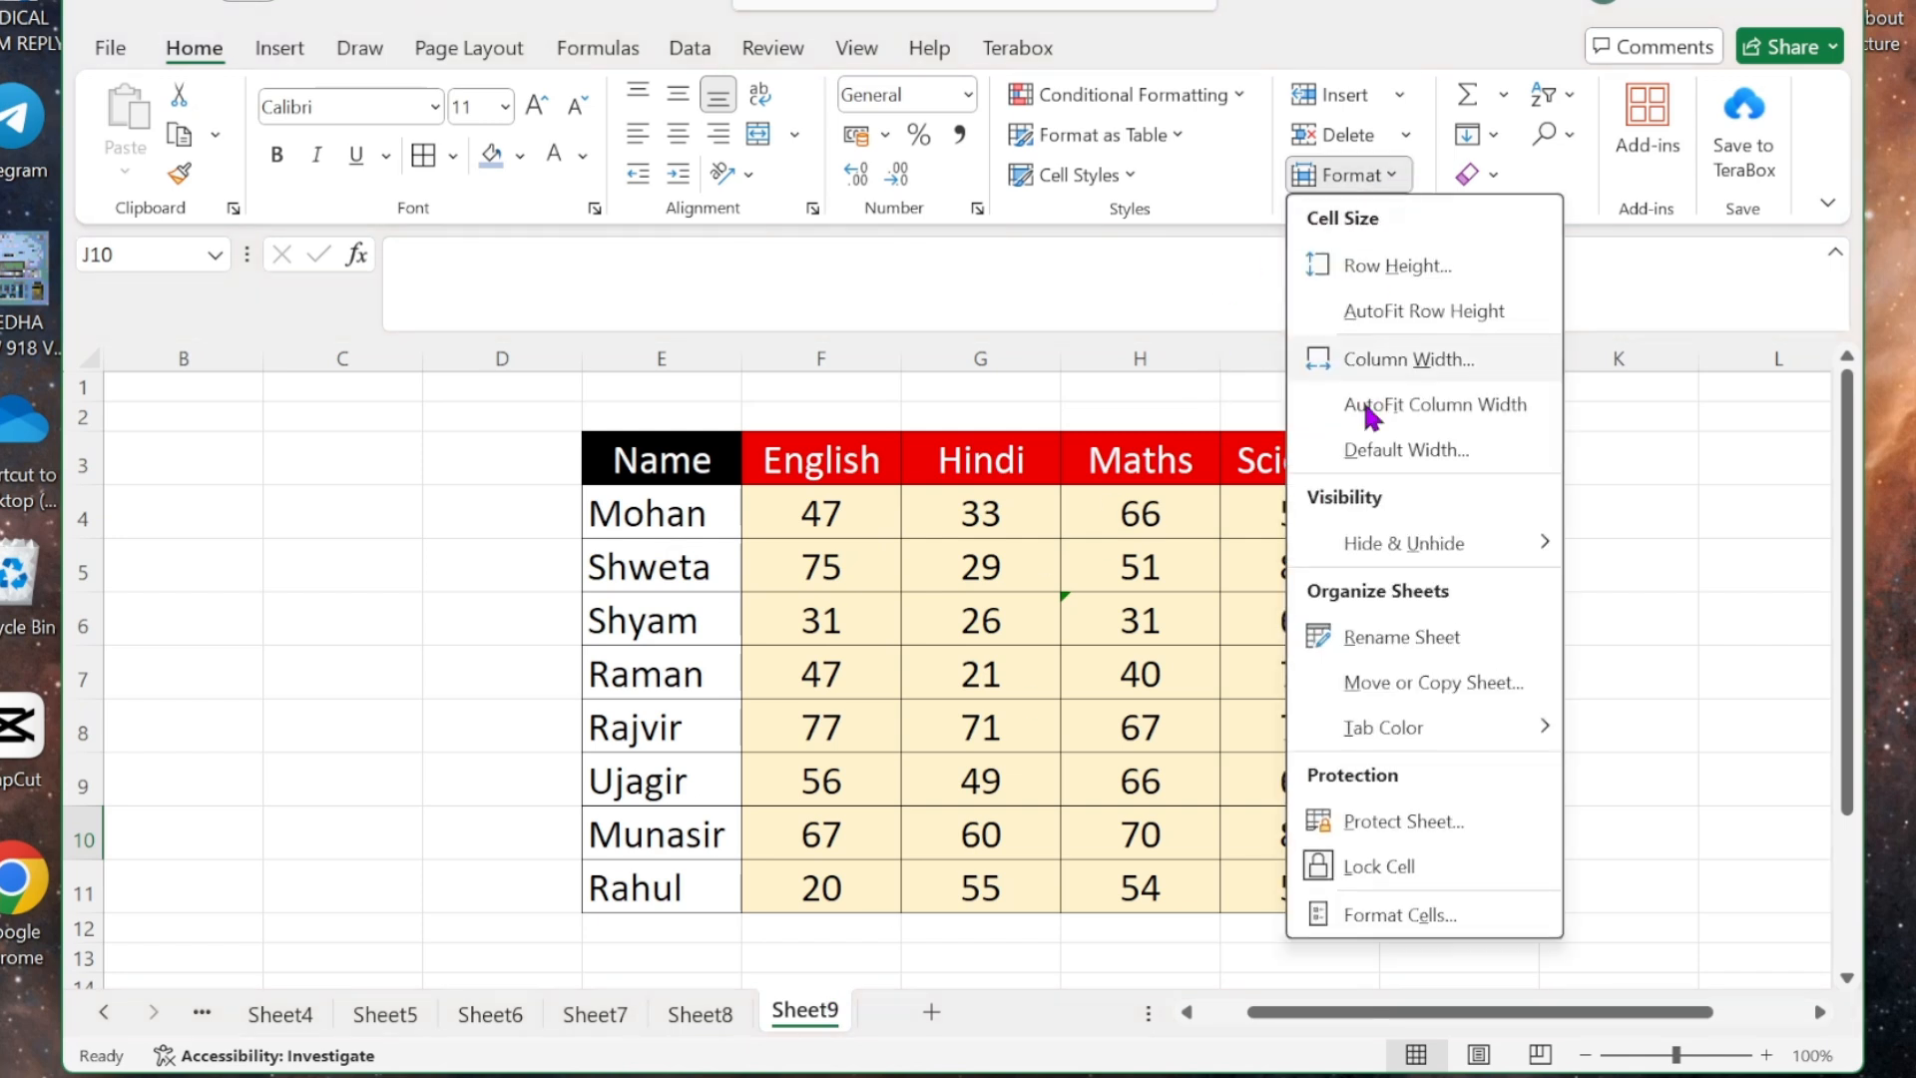
mouse_move(1504, 736)
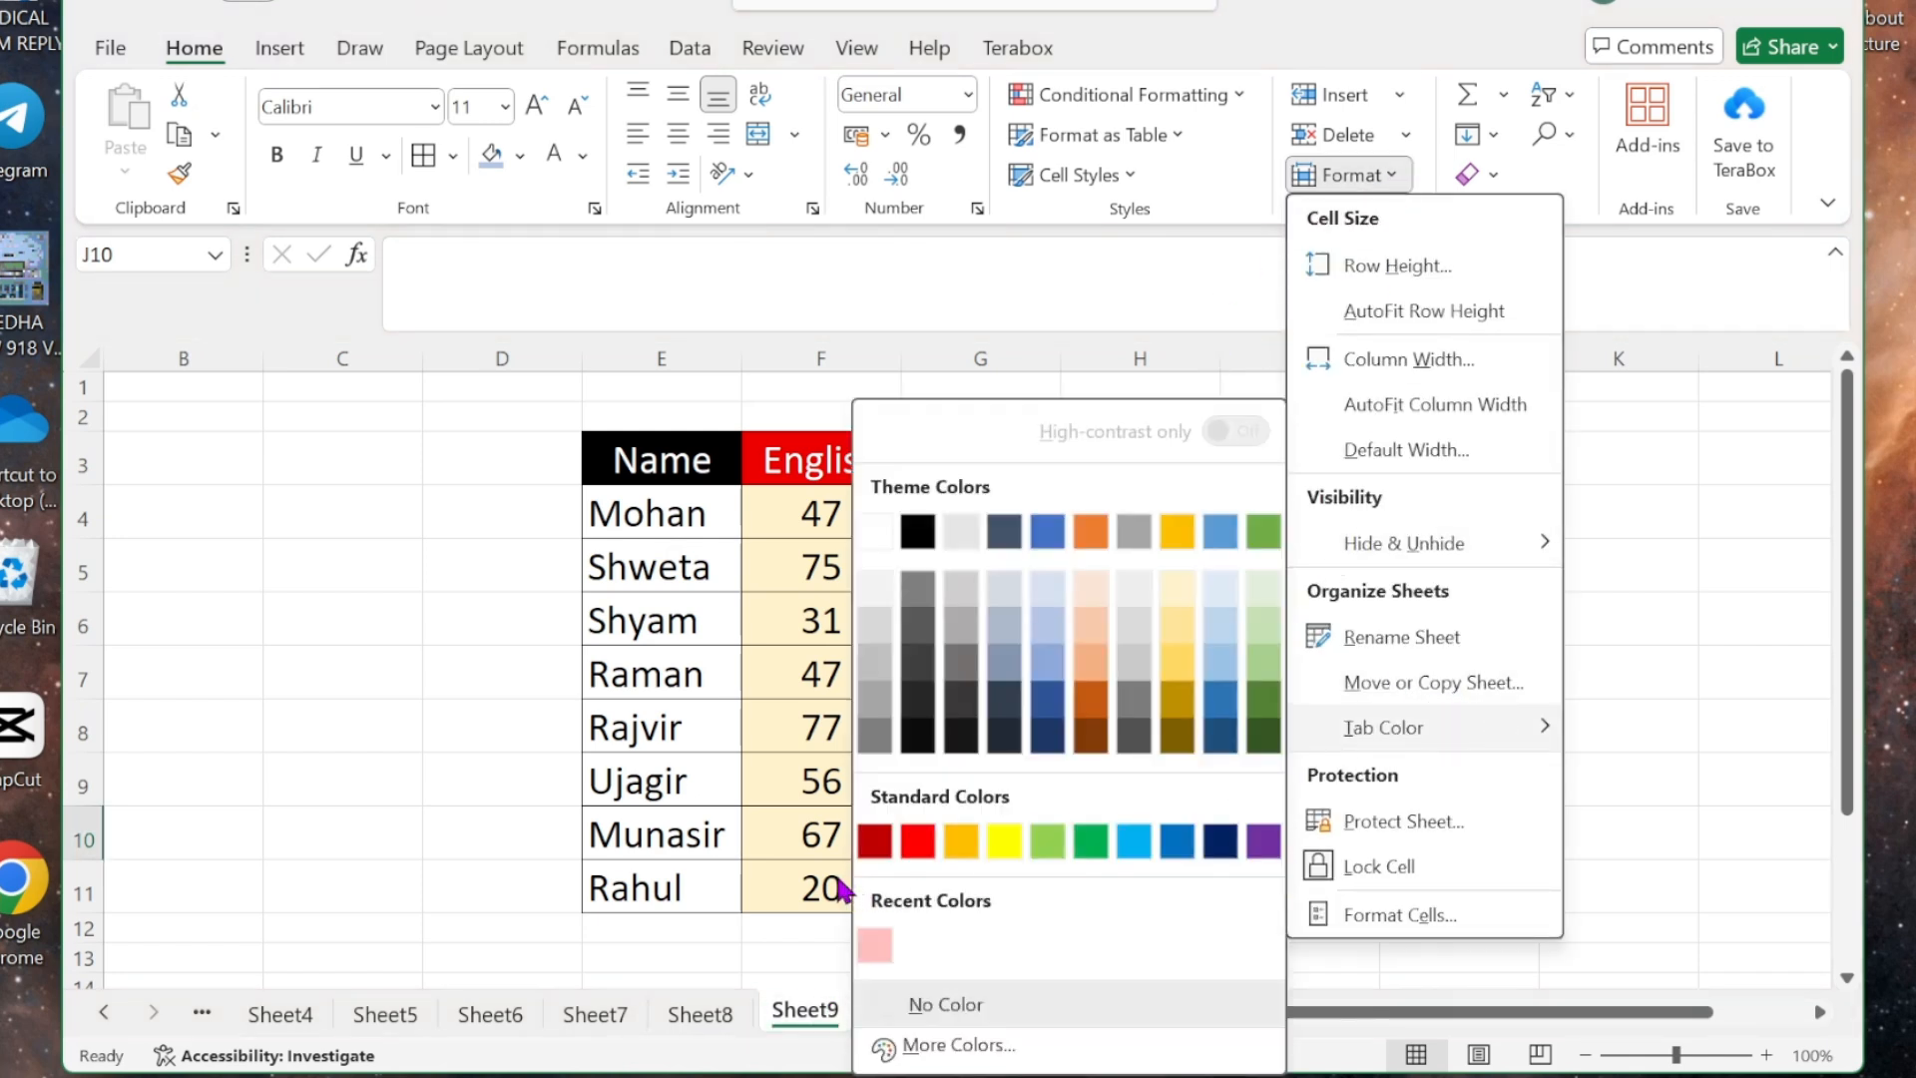
click(876, 844)
click(711, 1018)
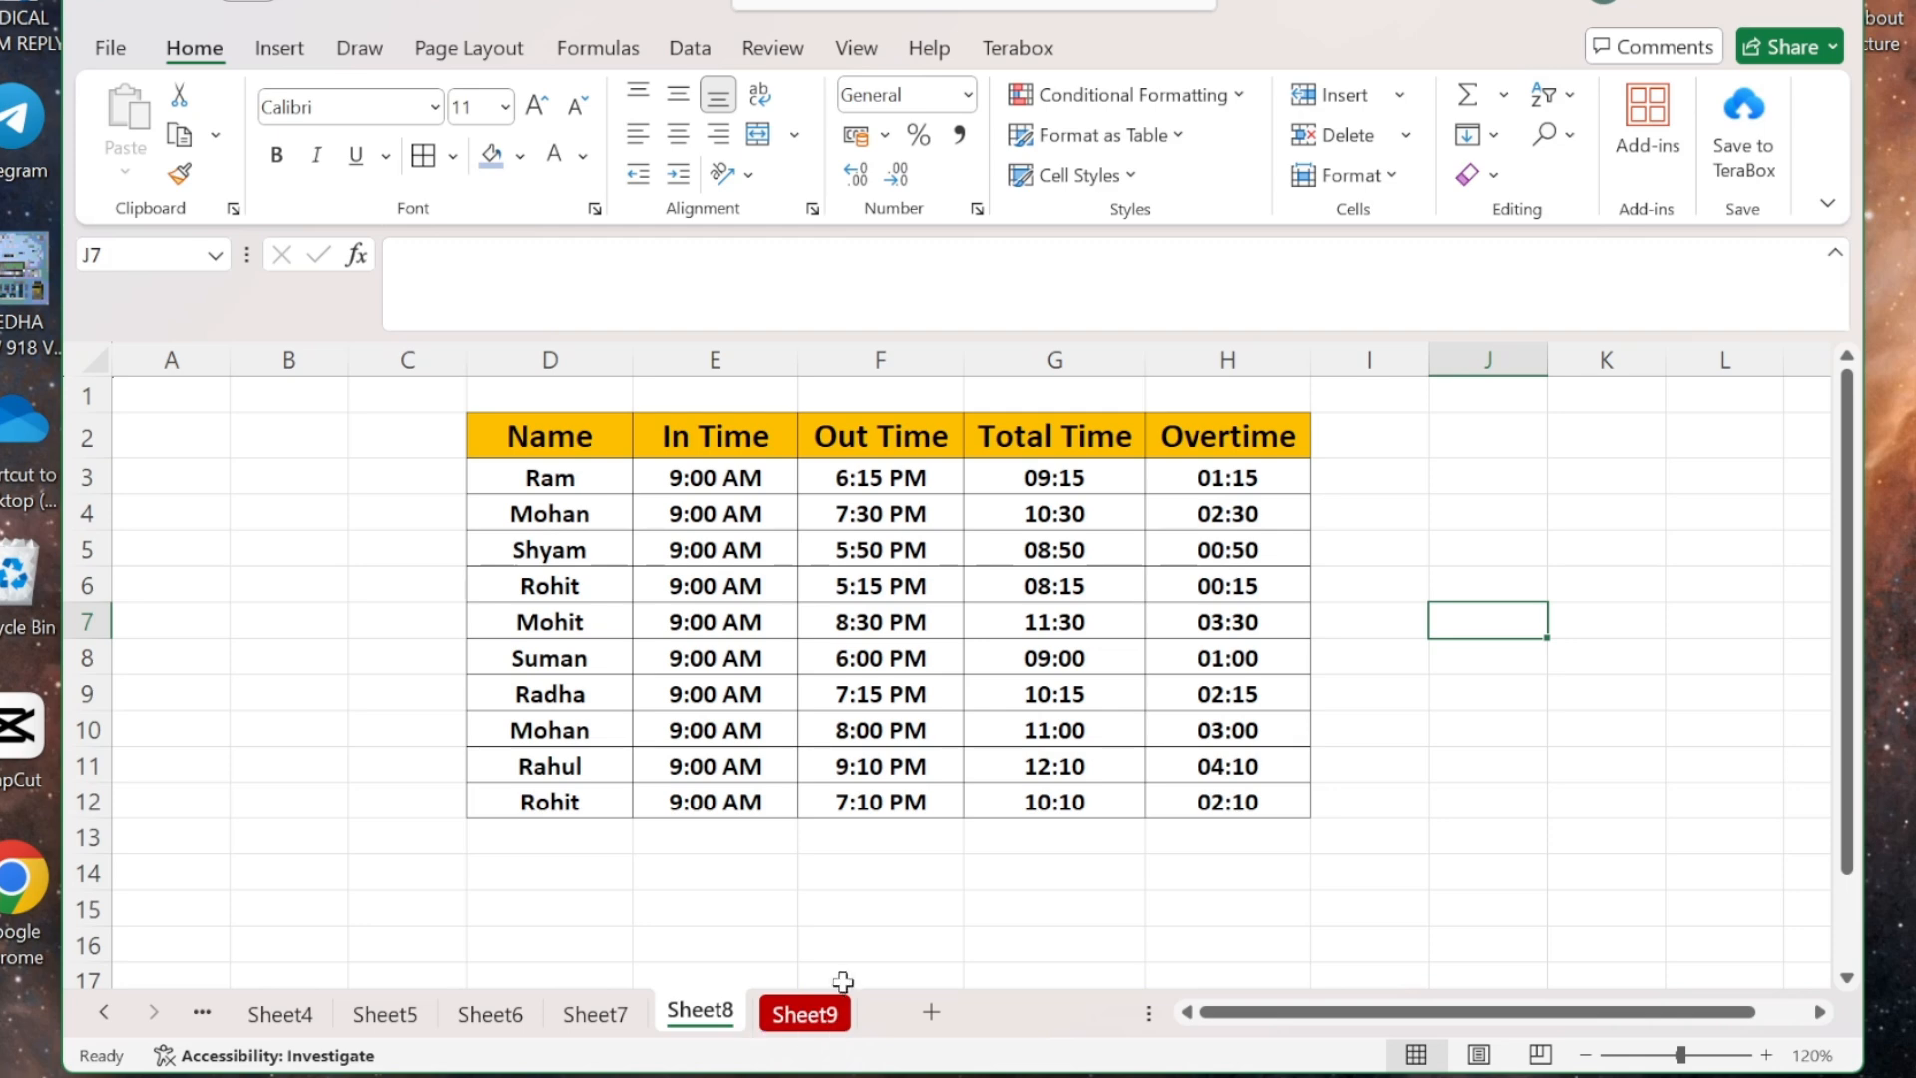
click(836, 1013)
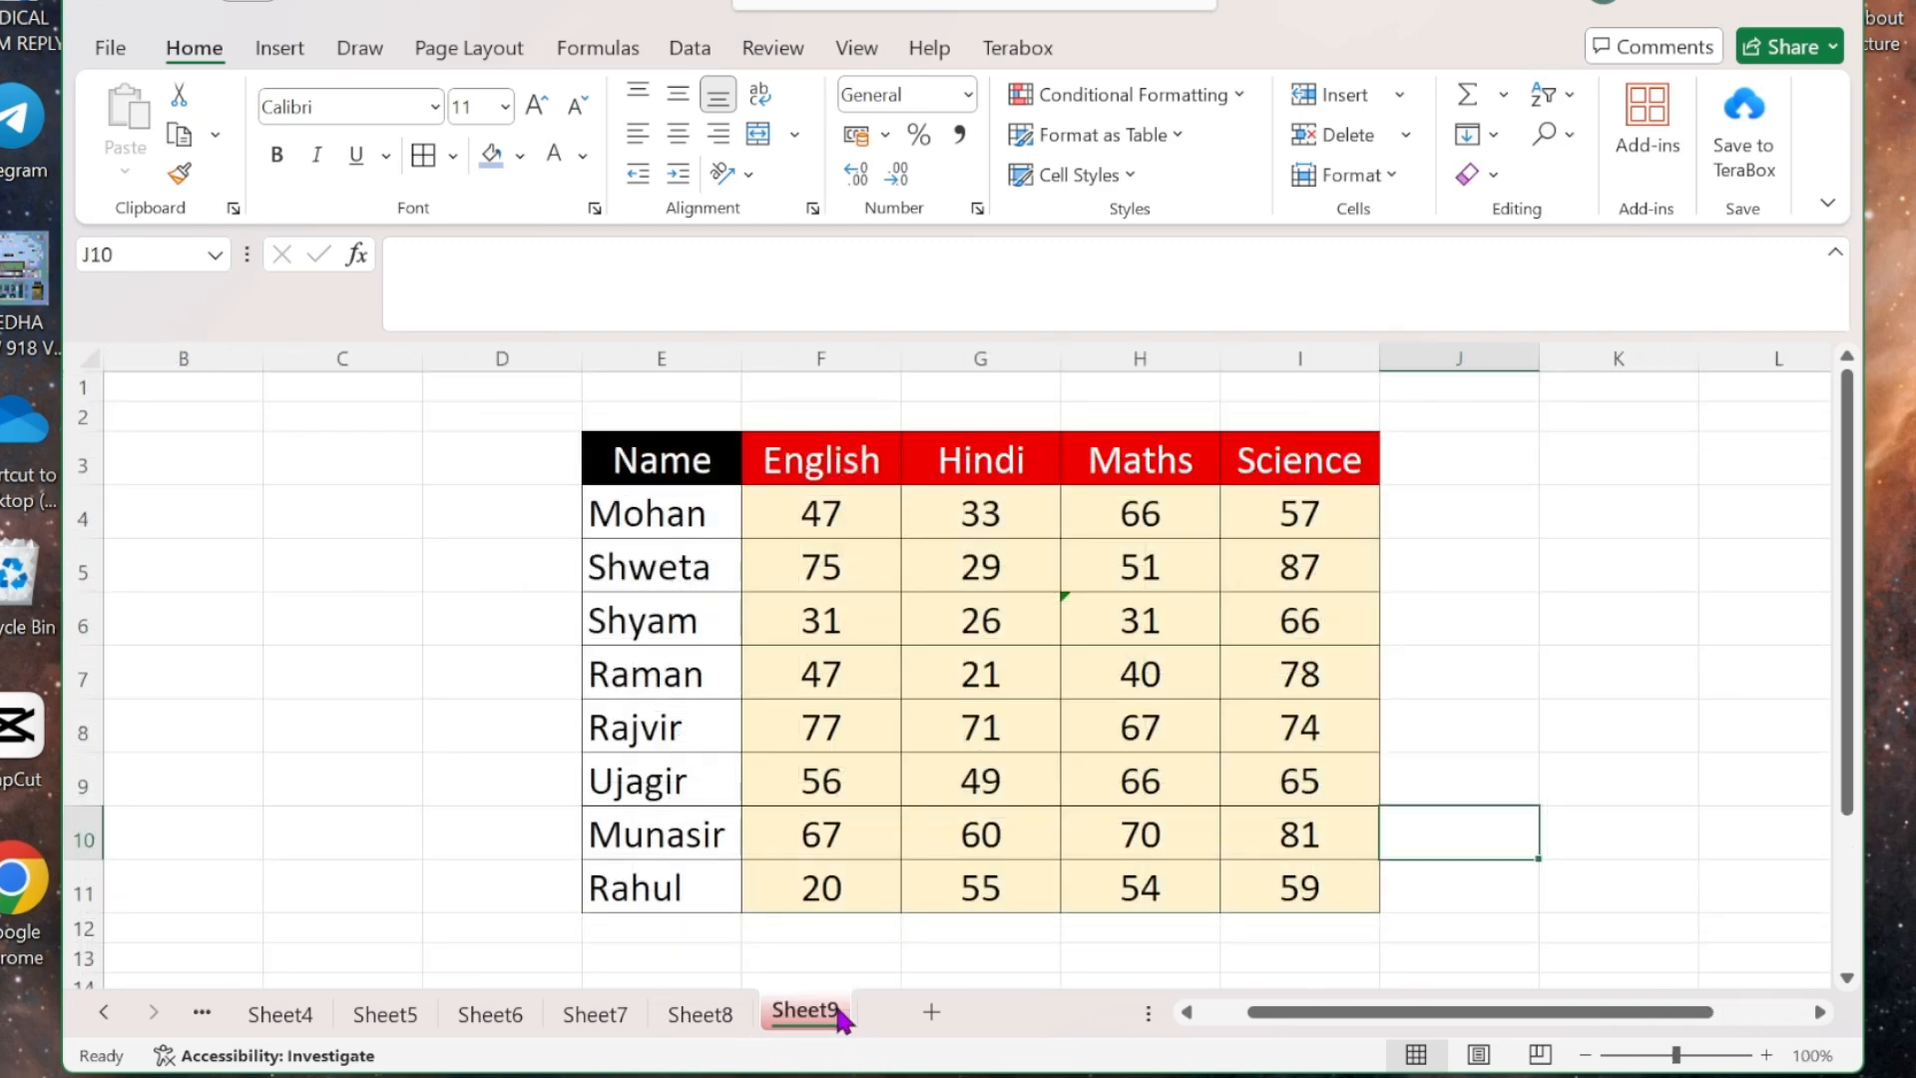
click(698, 1016)
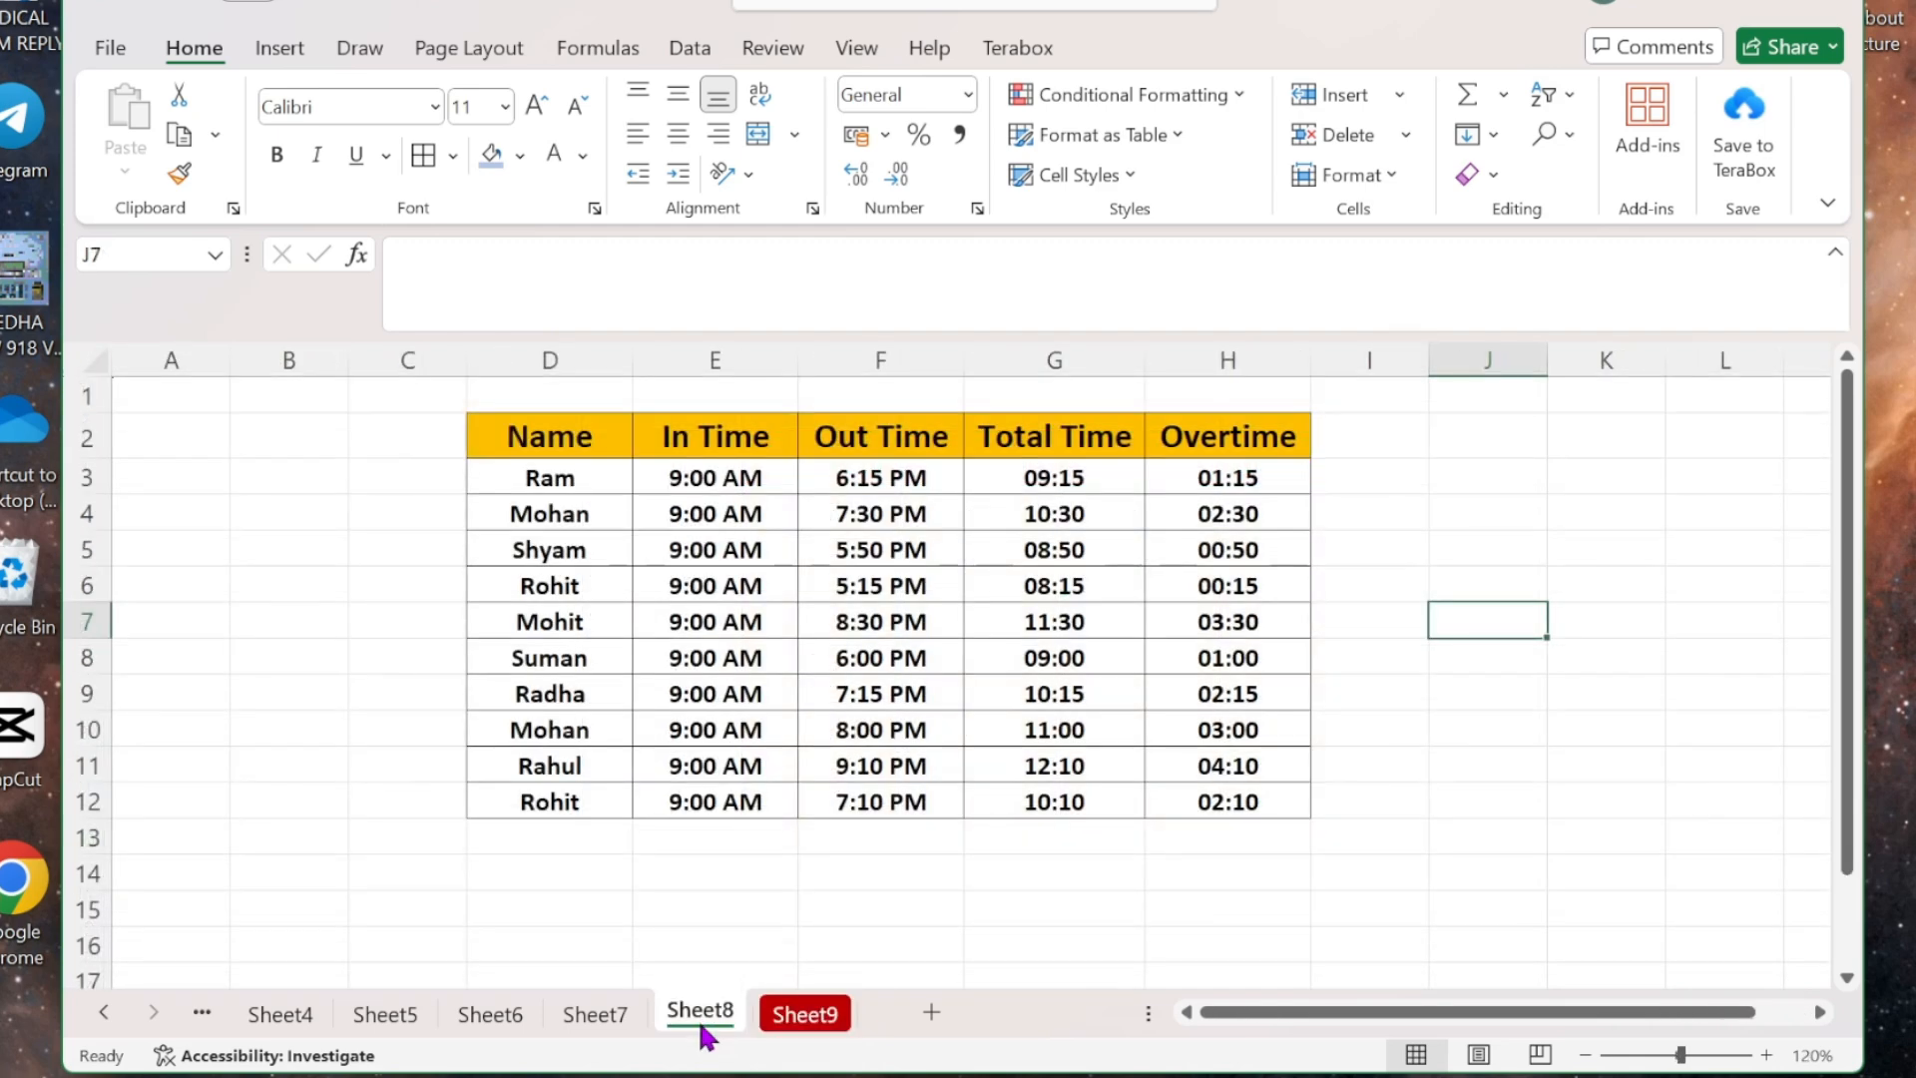
click(810, 1015)
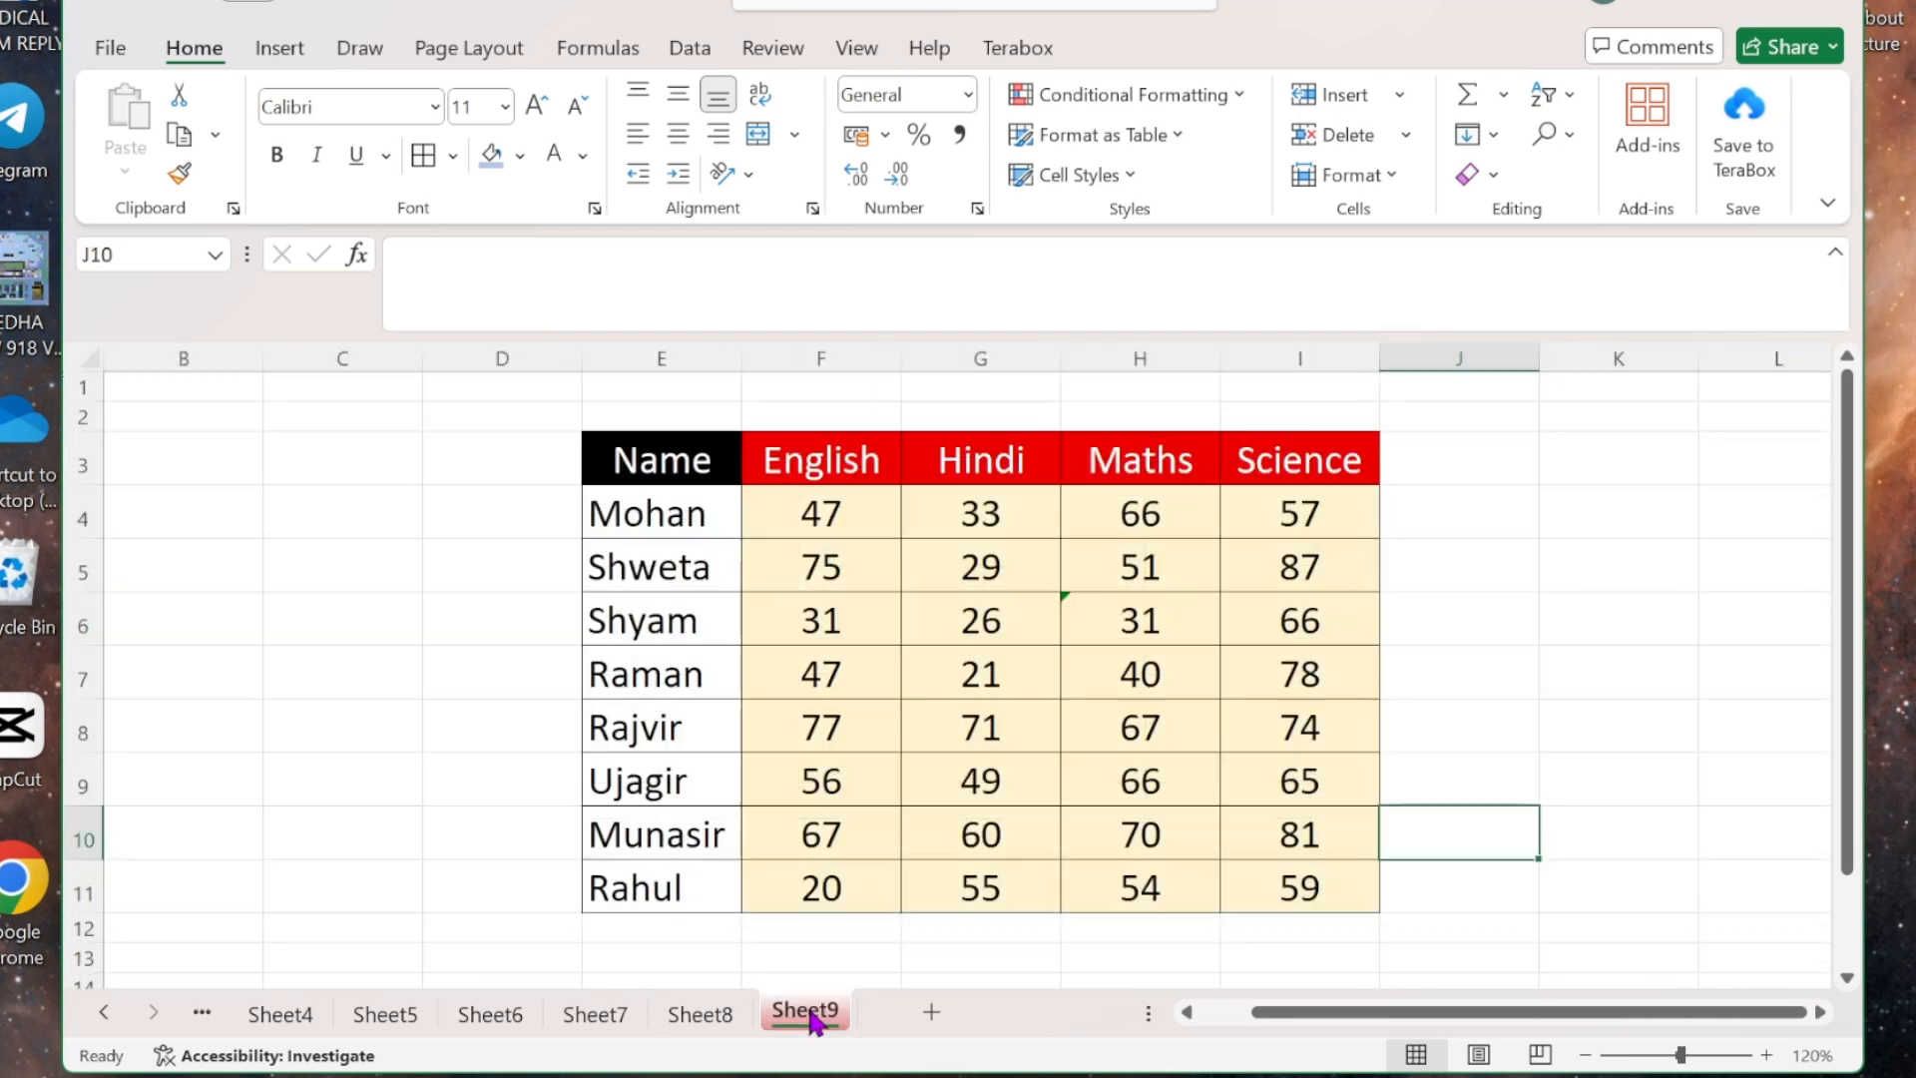
- Set the Sheet9 tab colour to No Color
click(1390, 178)
mouse_move(1397, 727)
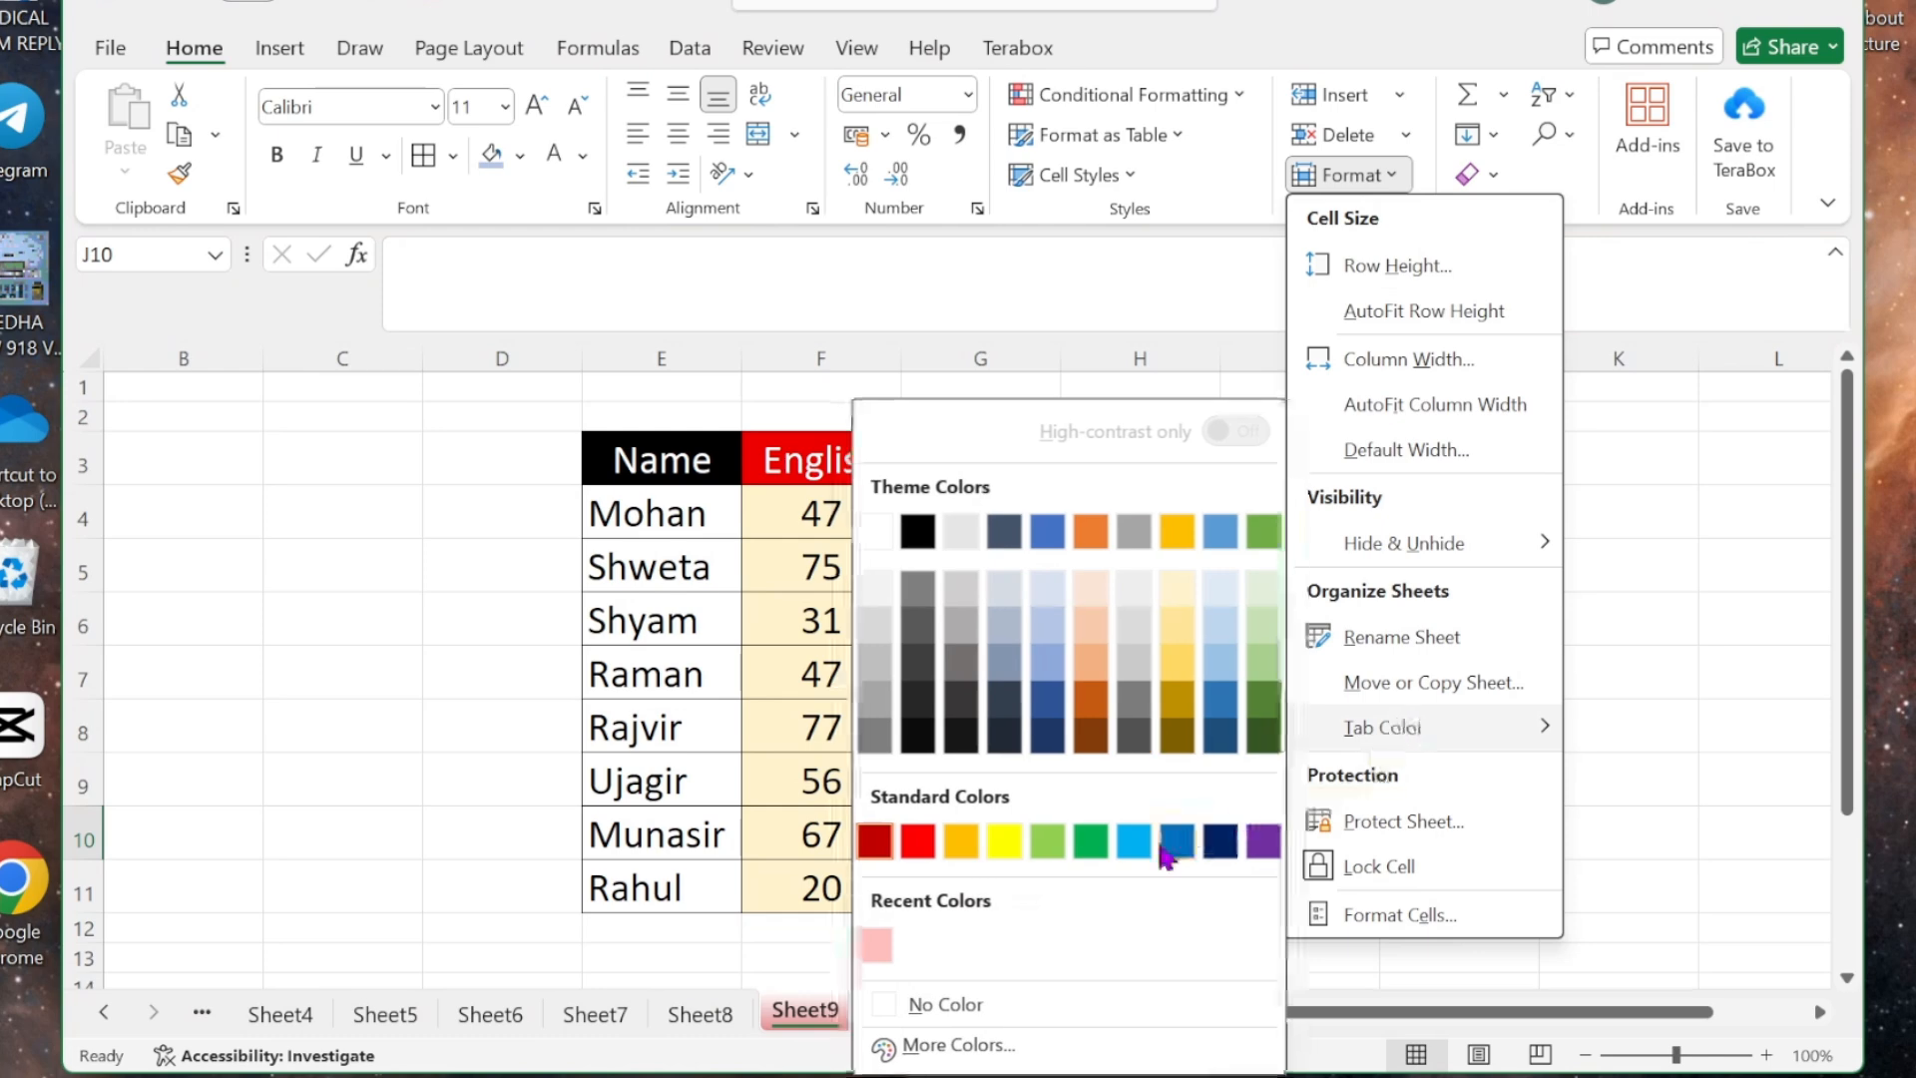
click(1012, 1001)
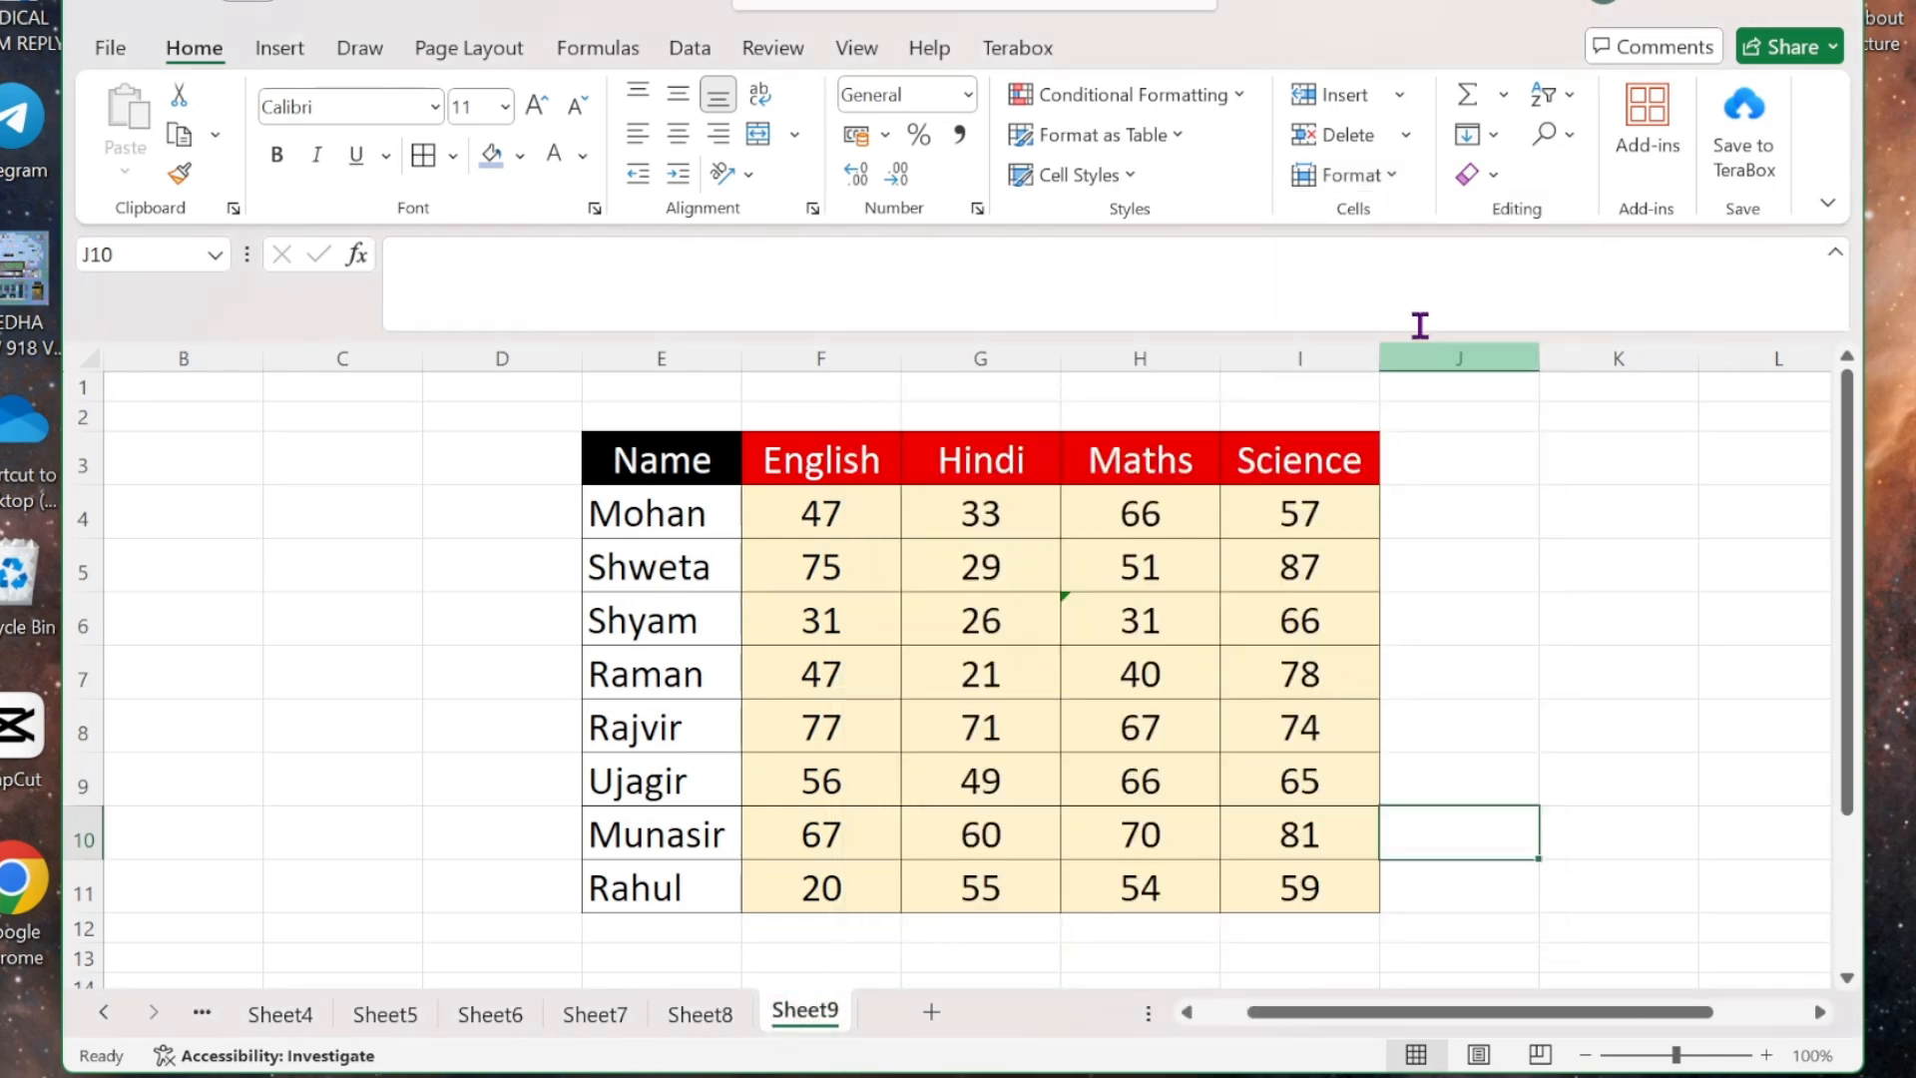
click(1389, 176)
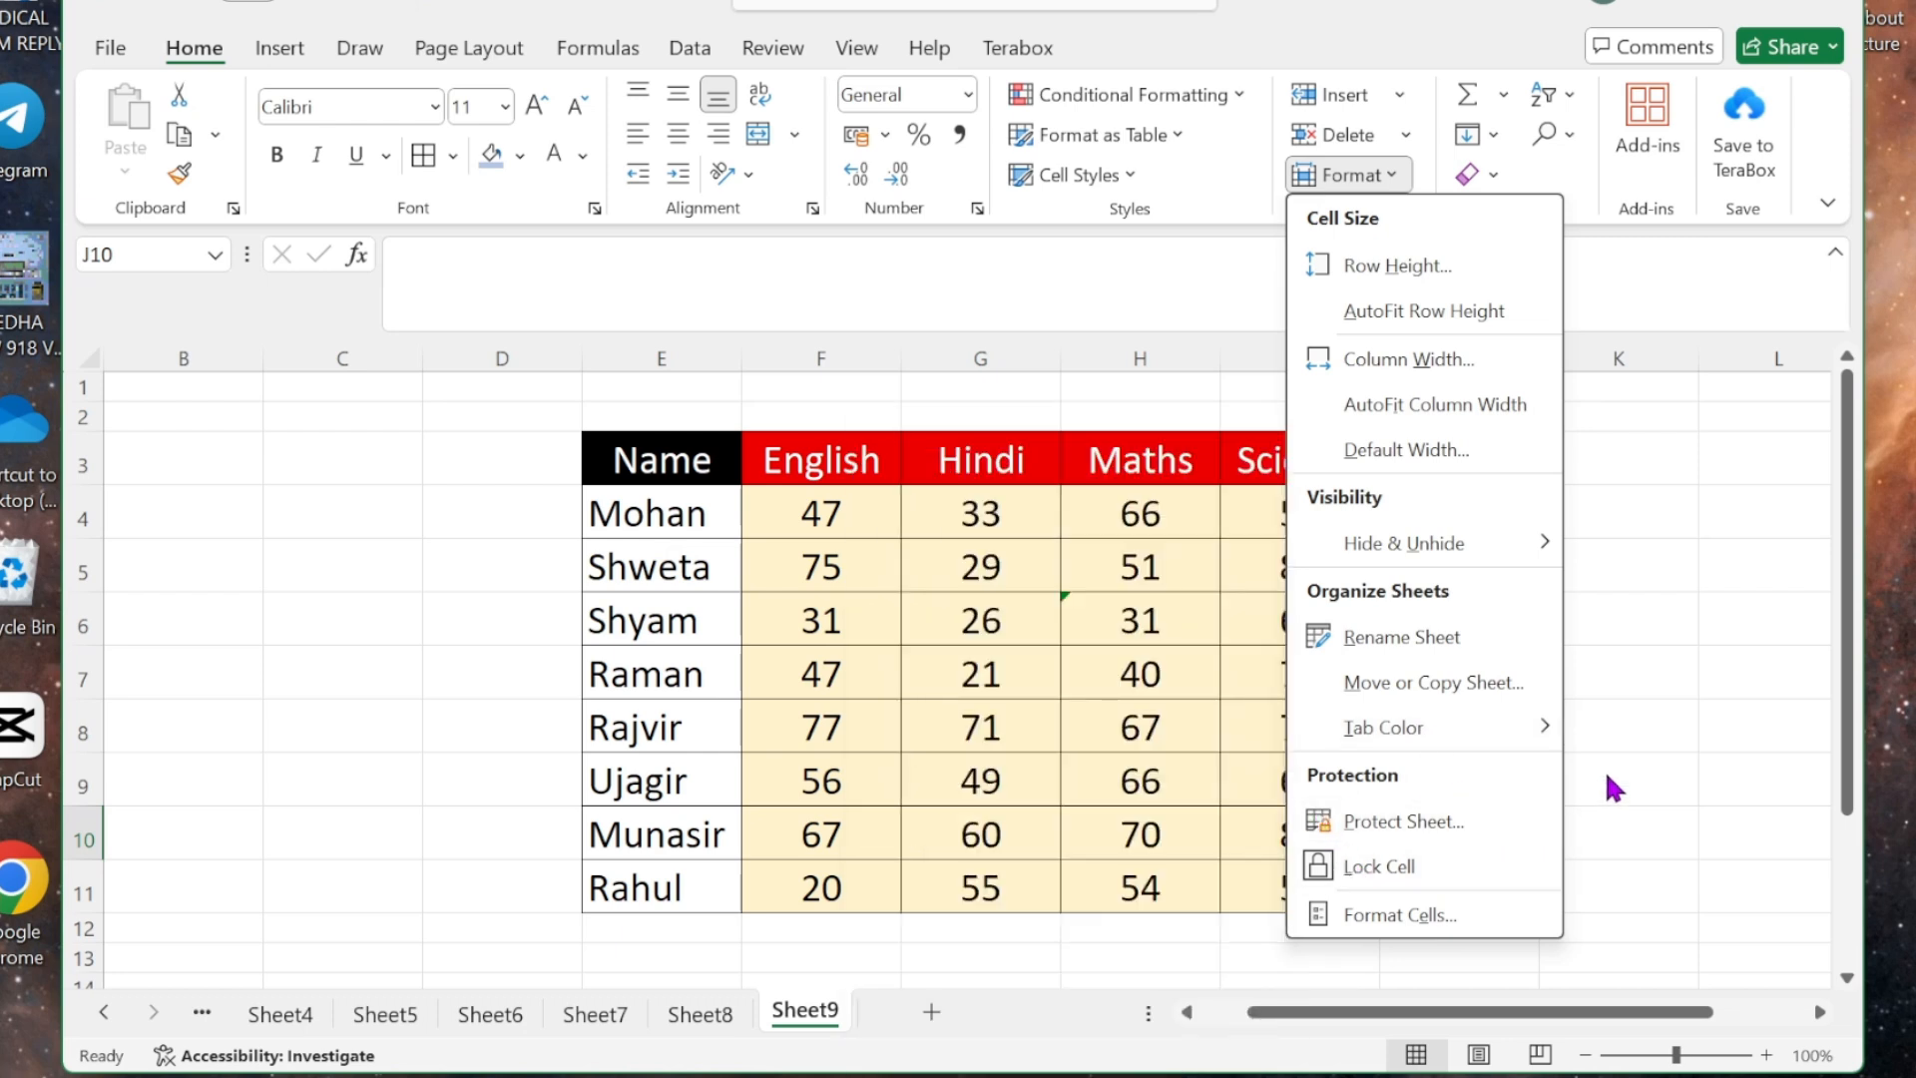
- Protect Sheet9 with Protect Sheet, entering a password and re-entering it to confirm
click(1407, 828)
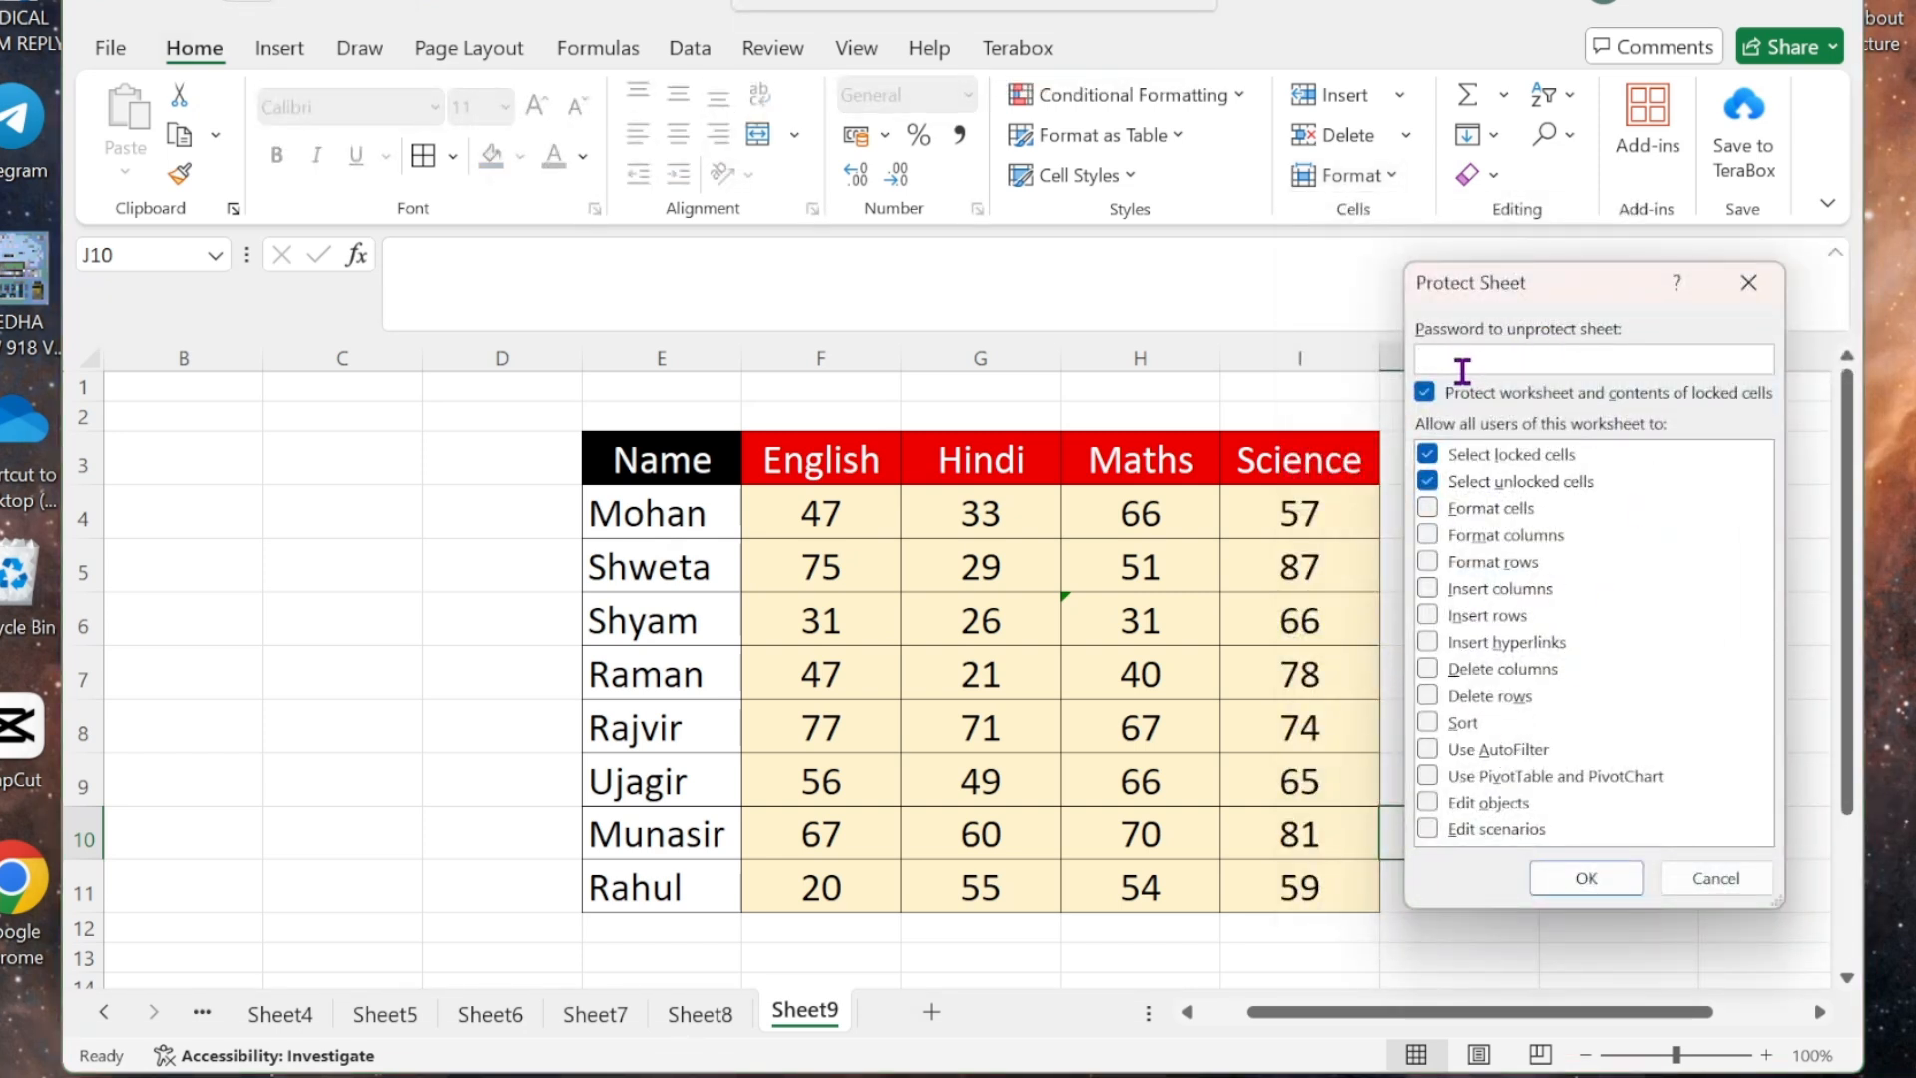
text(123)
click(1577, 880)
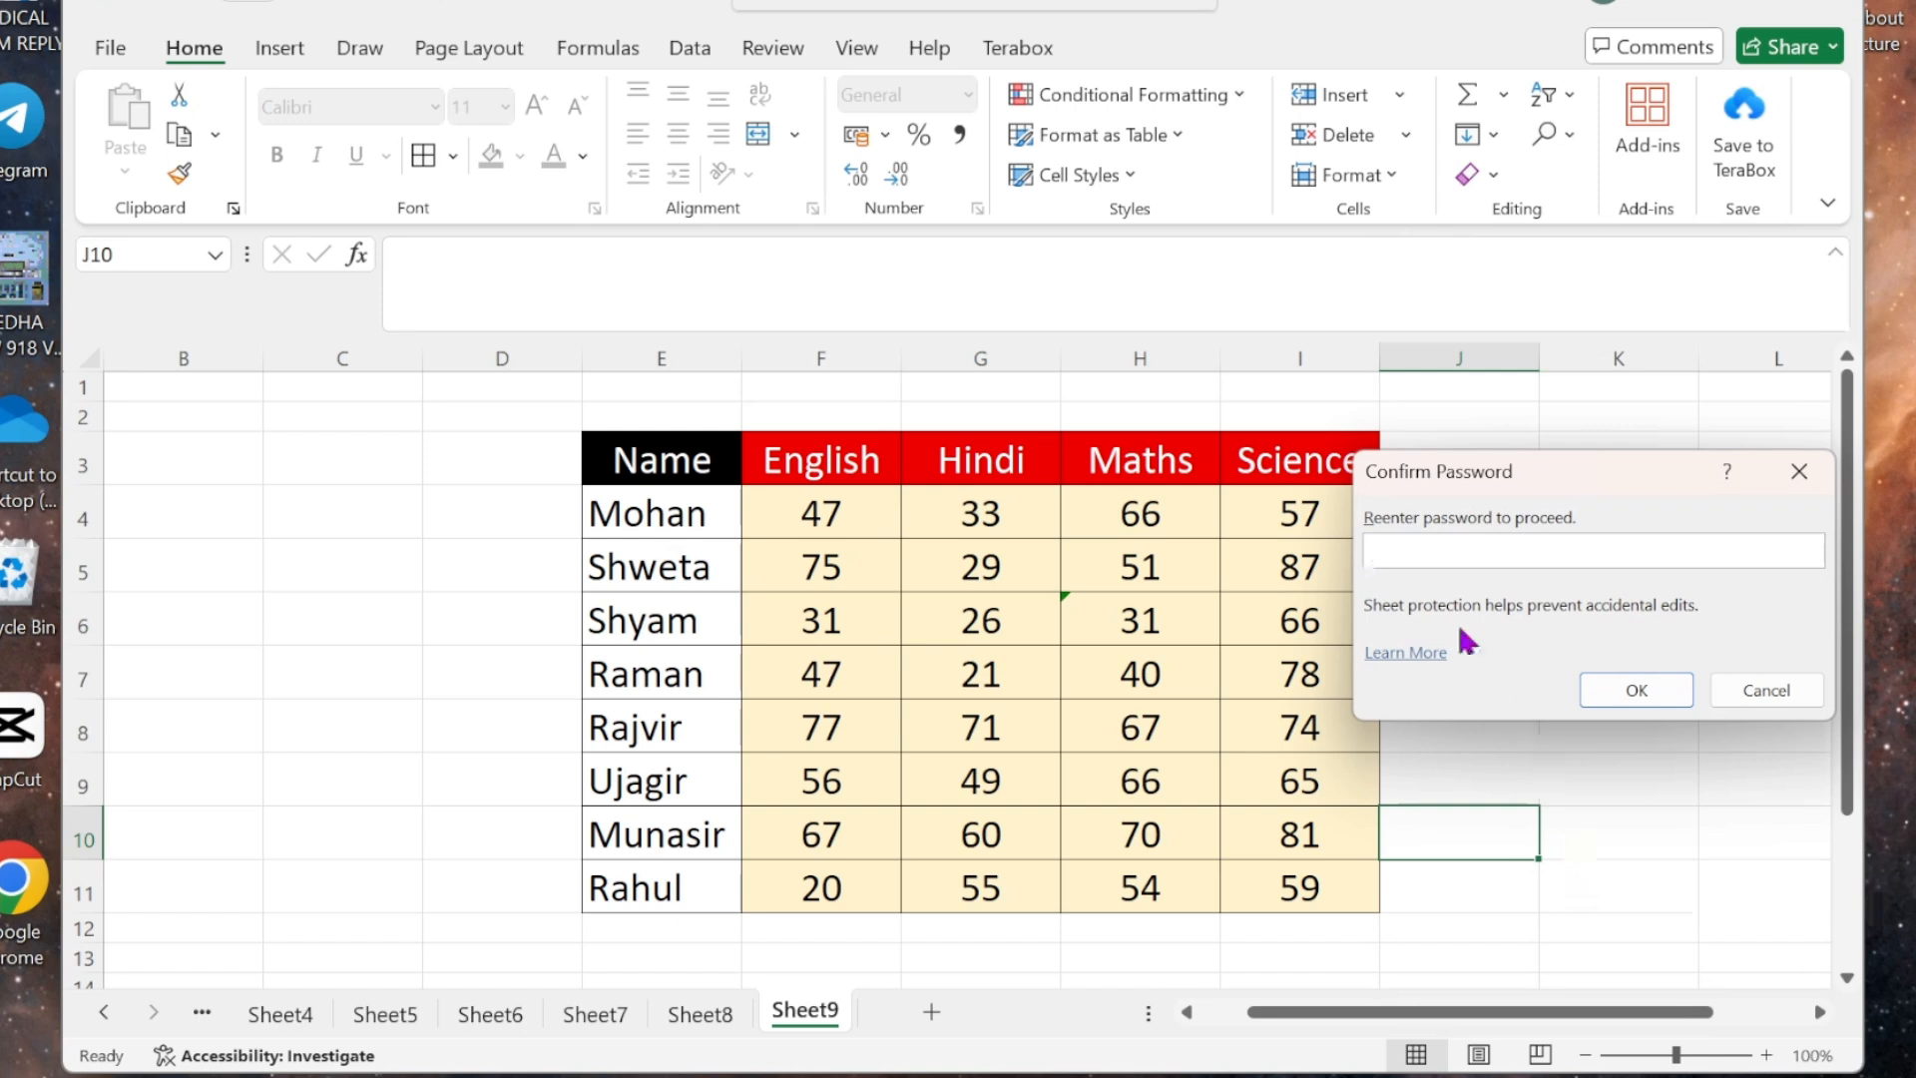
text(123)
click(1617, 688)
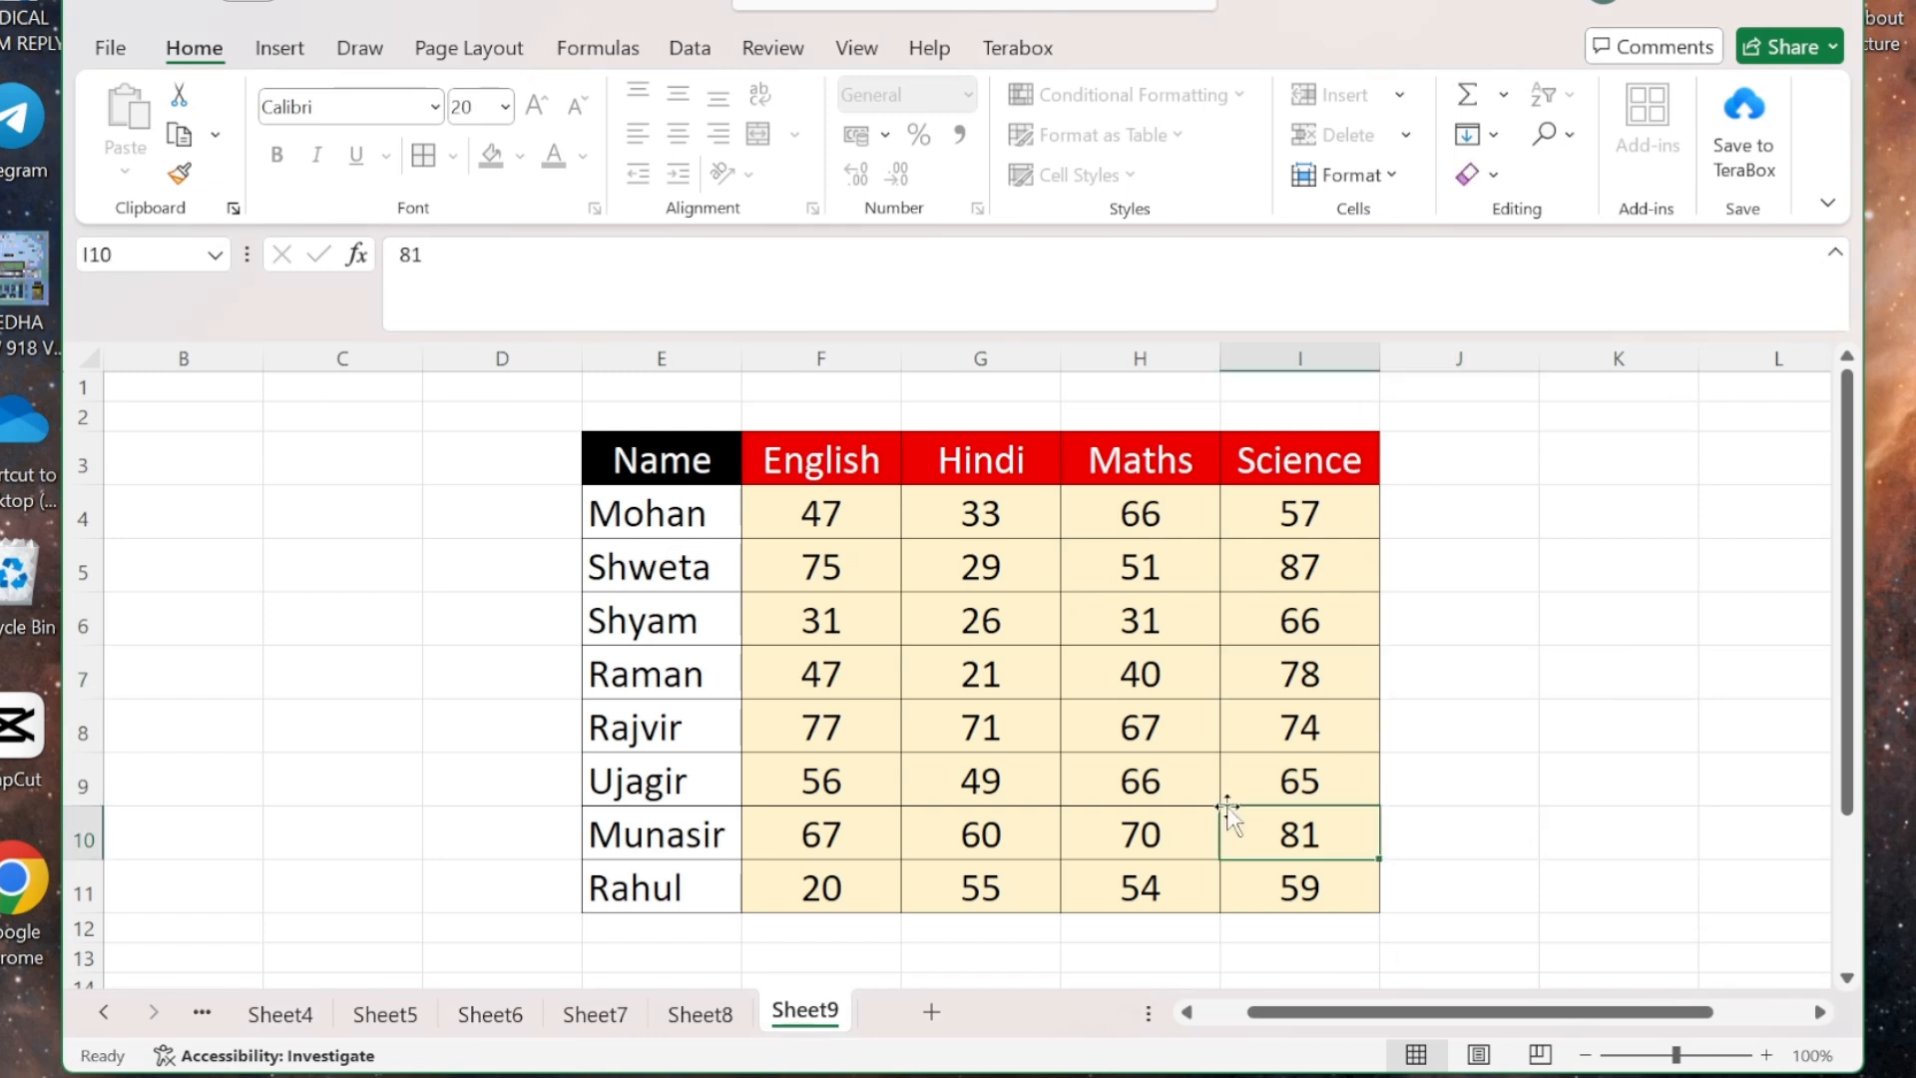
click(1139, 689)
click(941, 585)
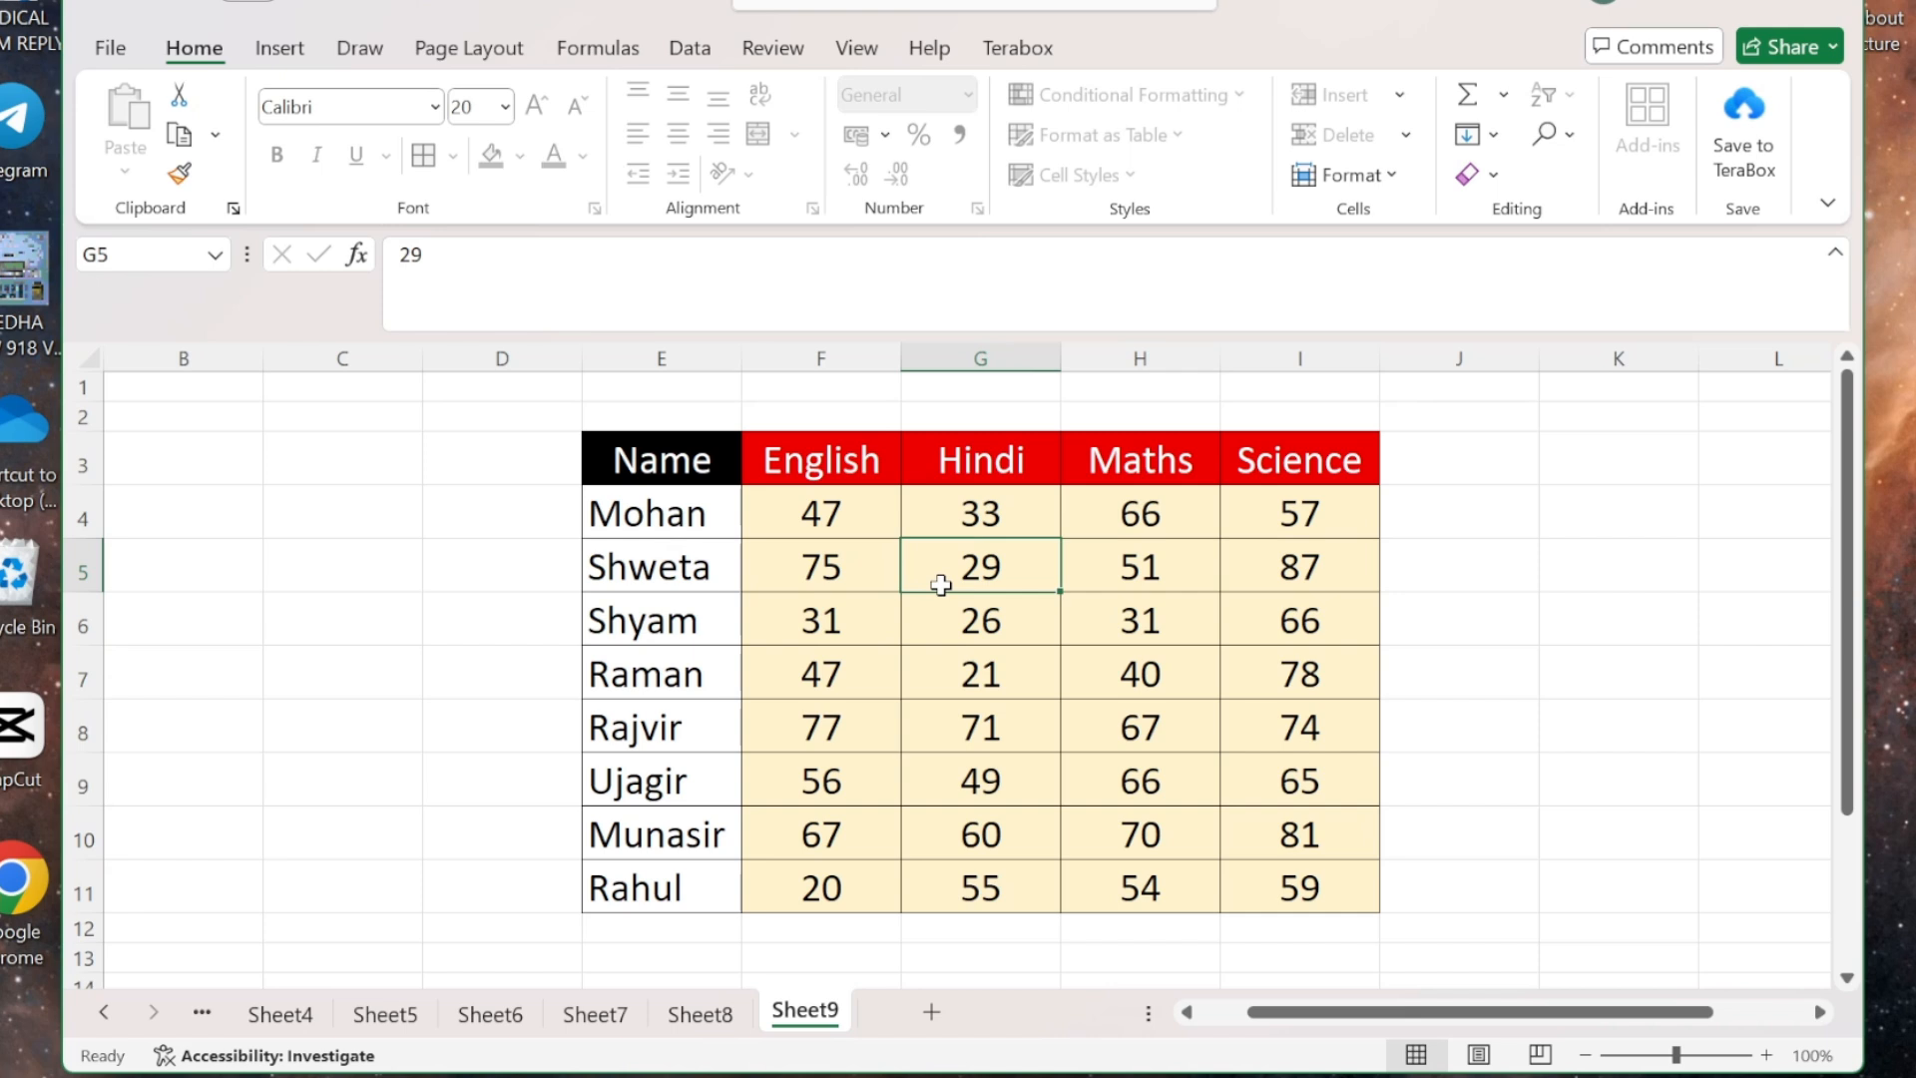
click(1607, 582)
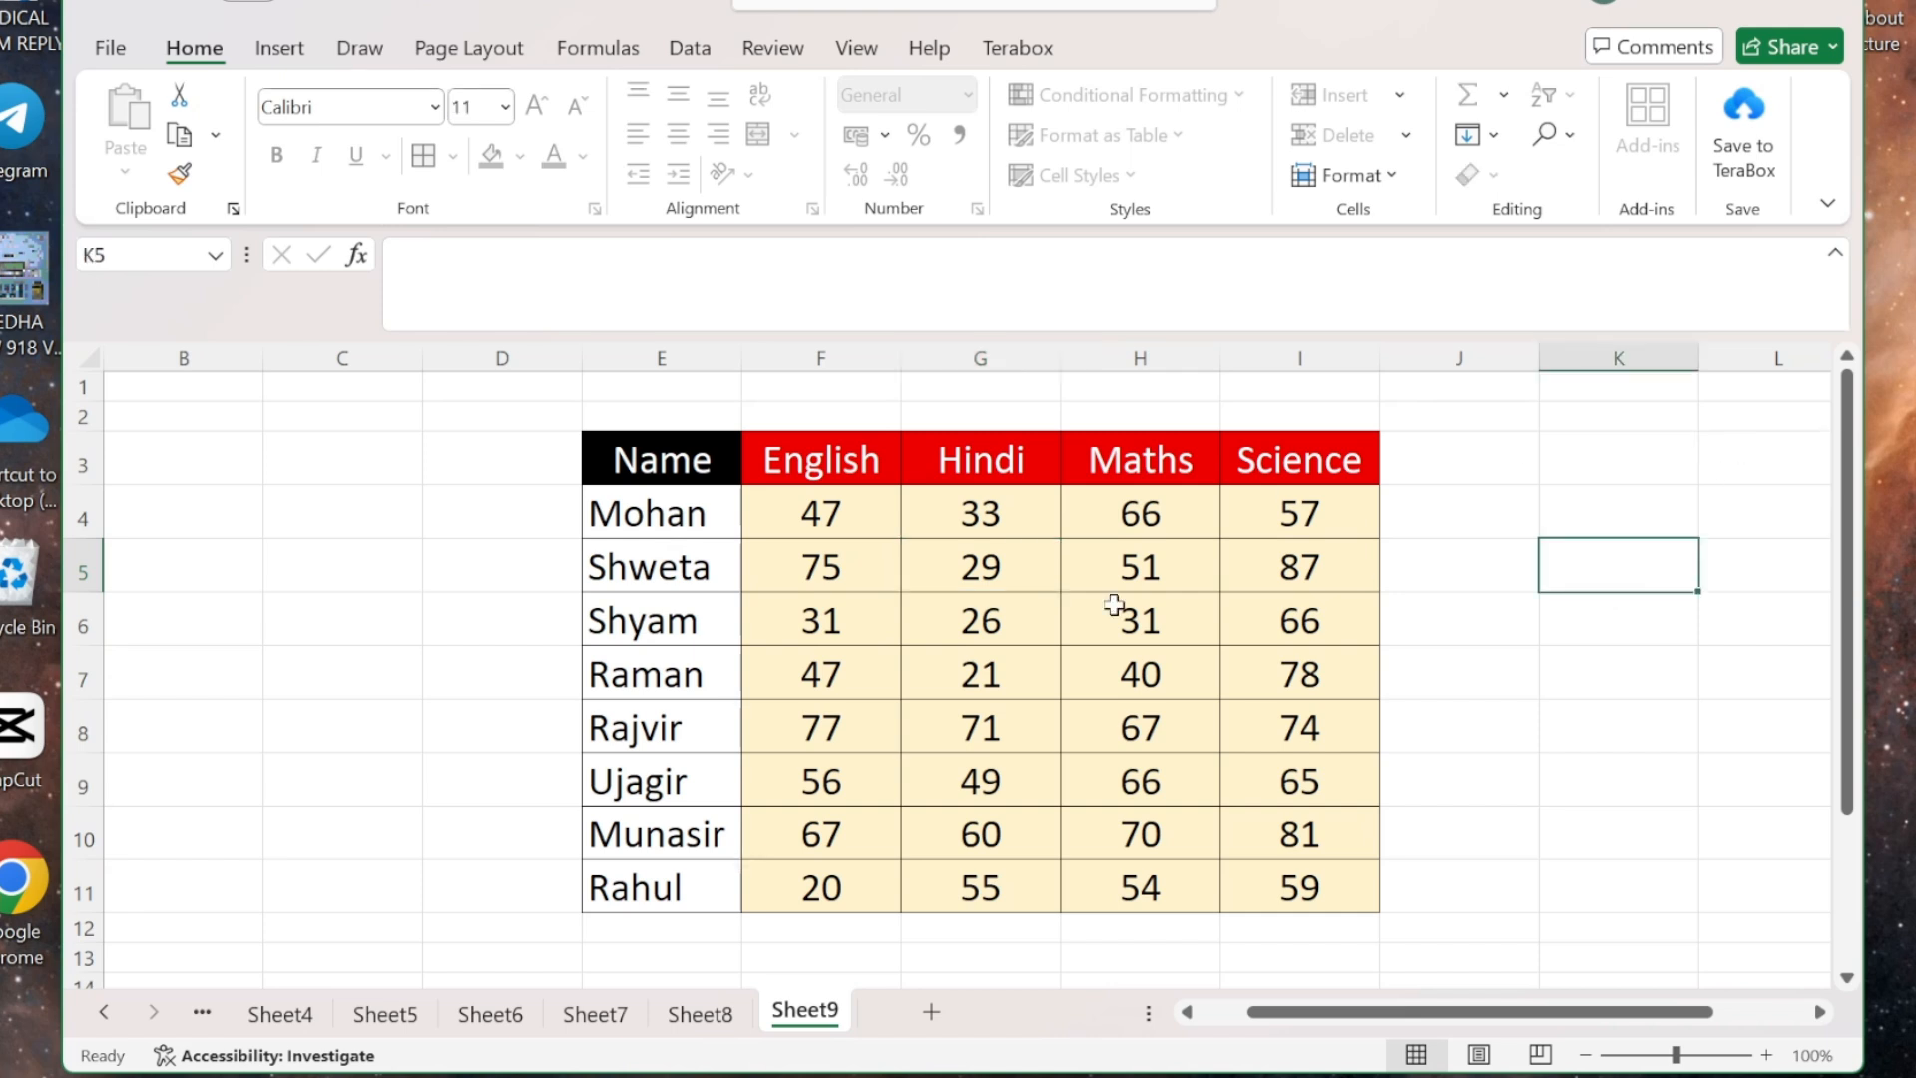
click(928, 655)
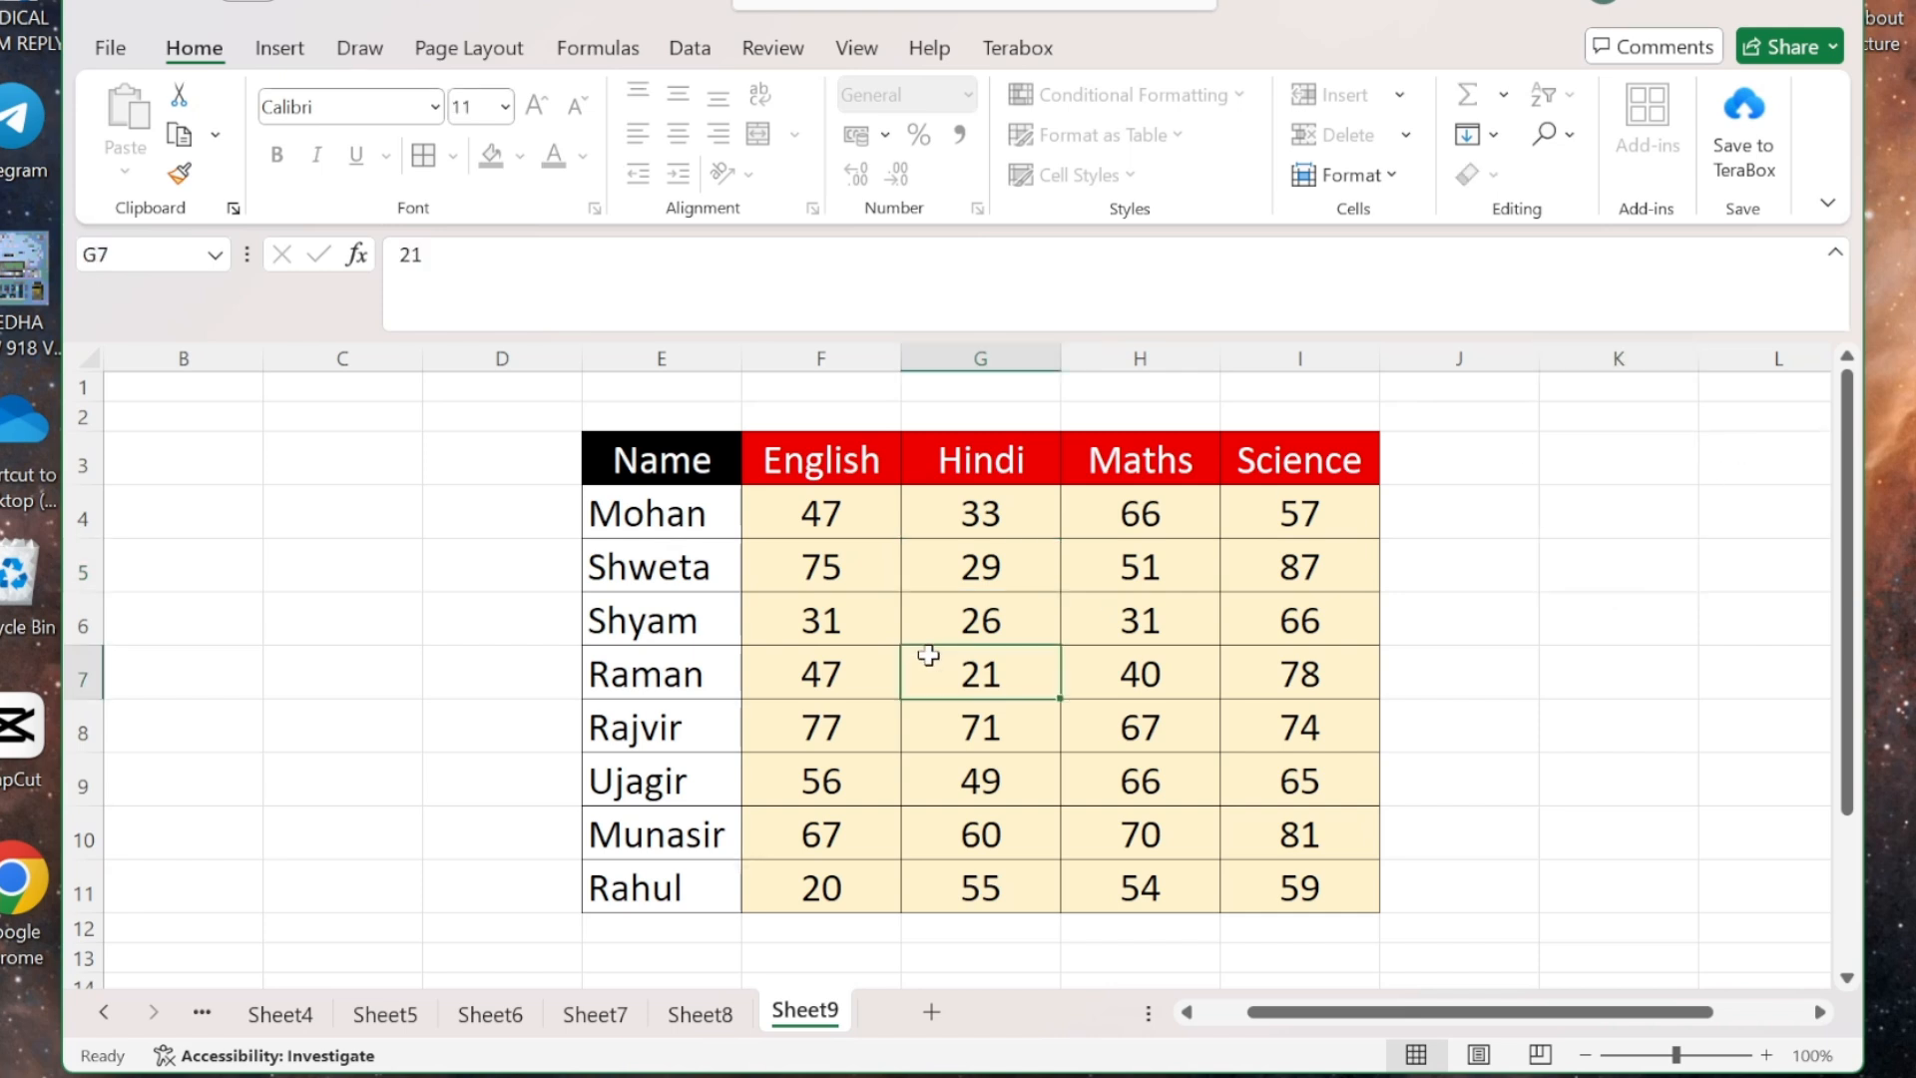
click(428, 543)
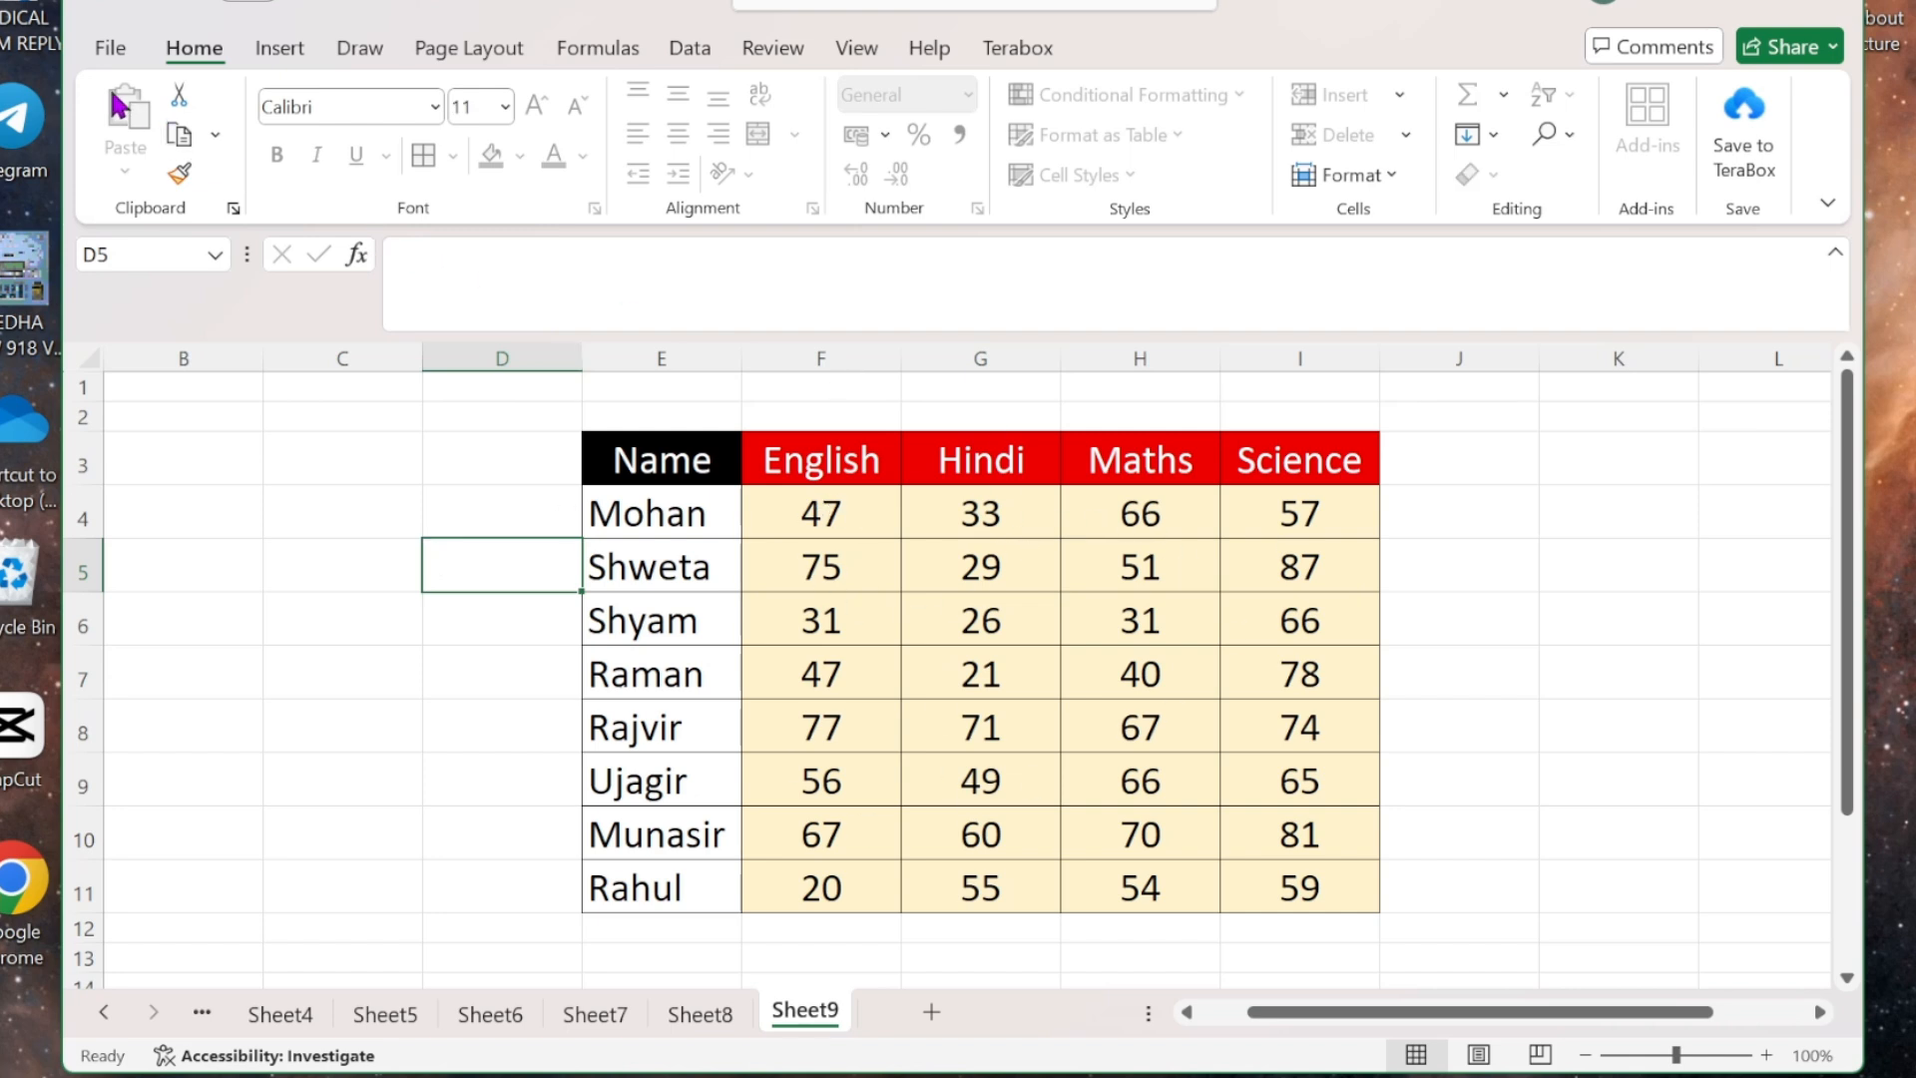
click(812, 557)
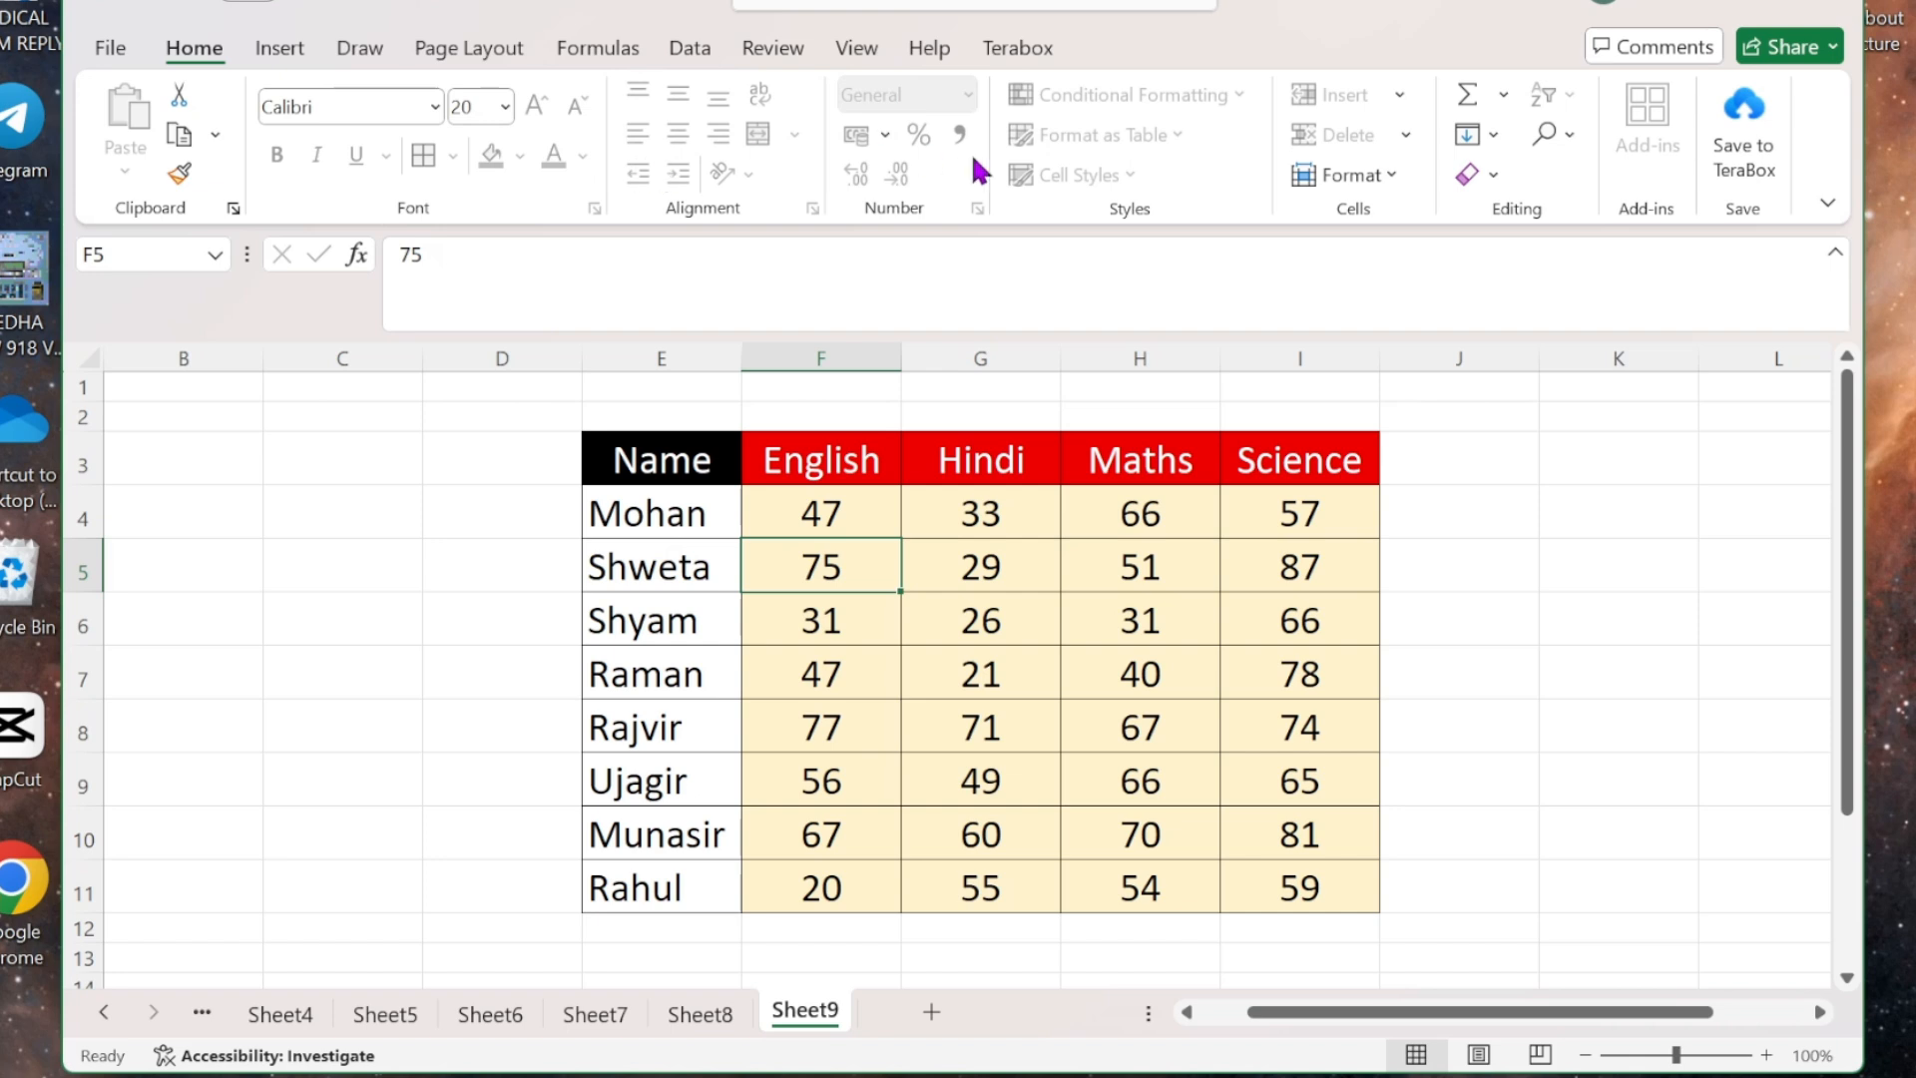
click(1389, 96)
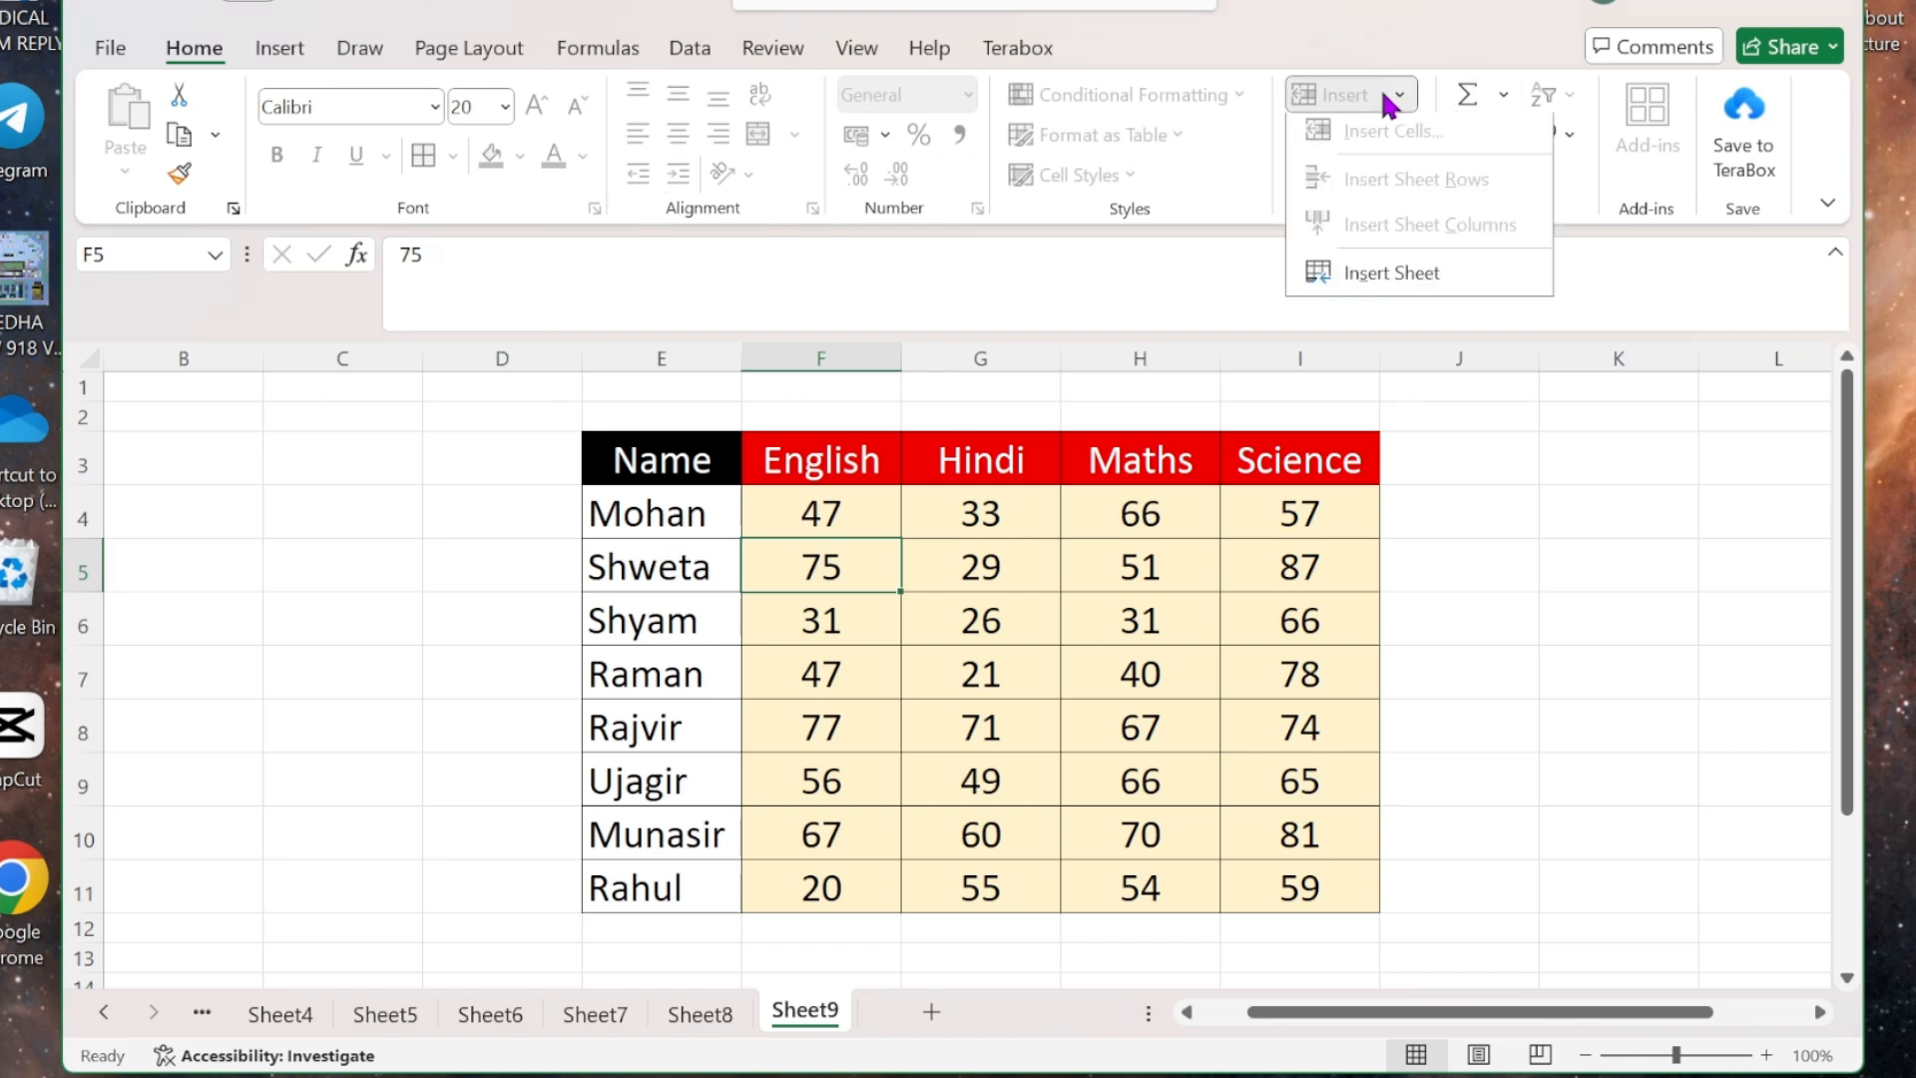
click(1387, 100)
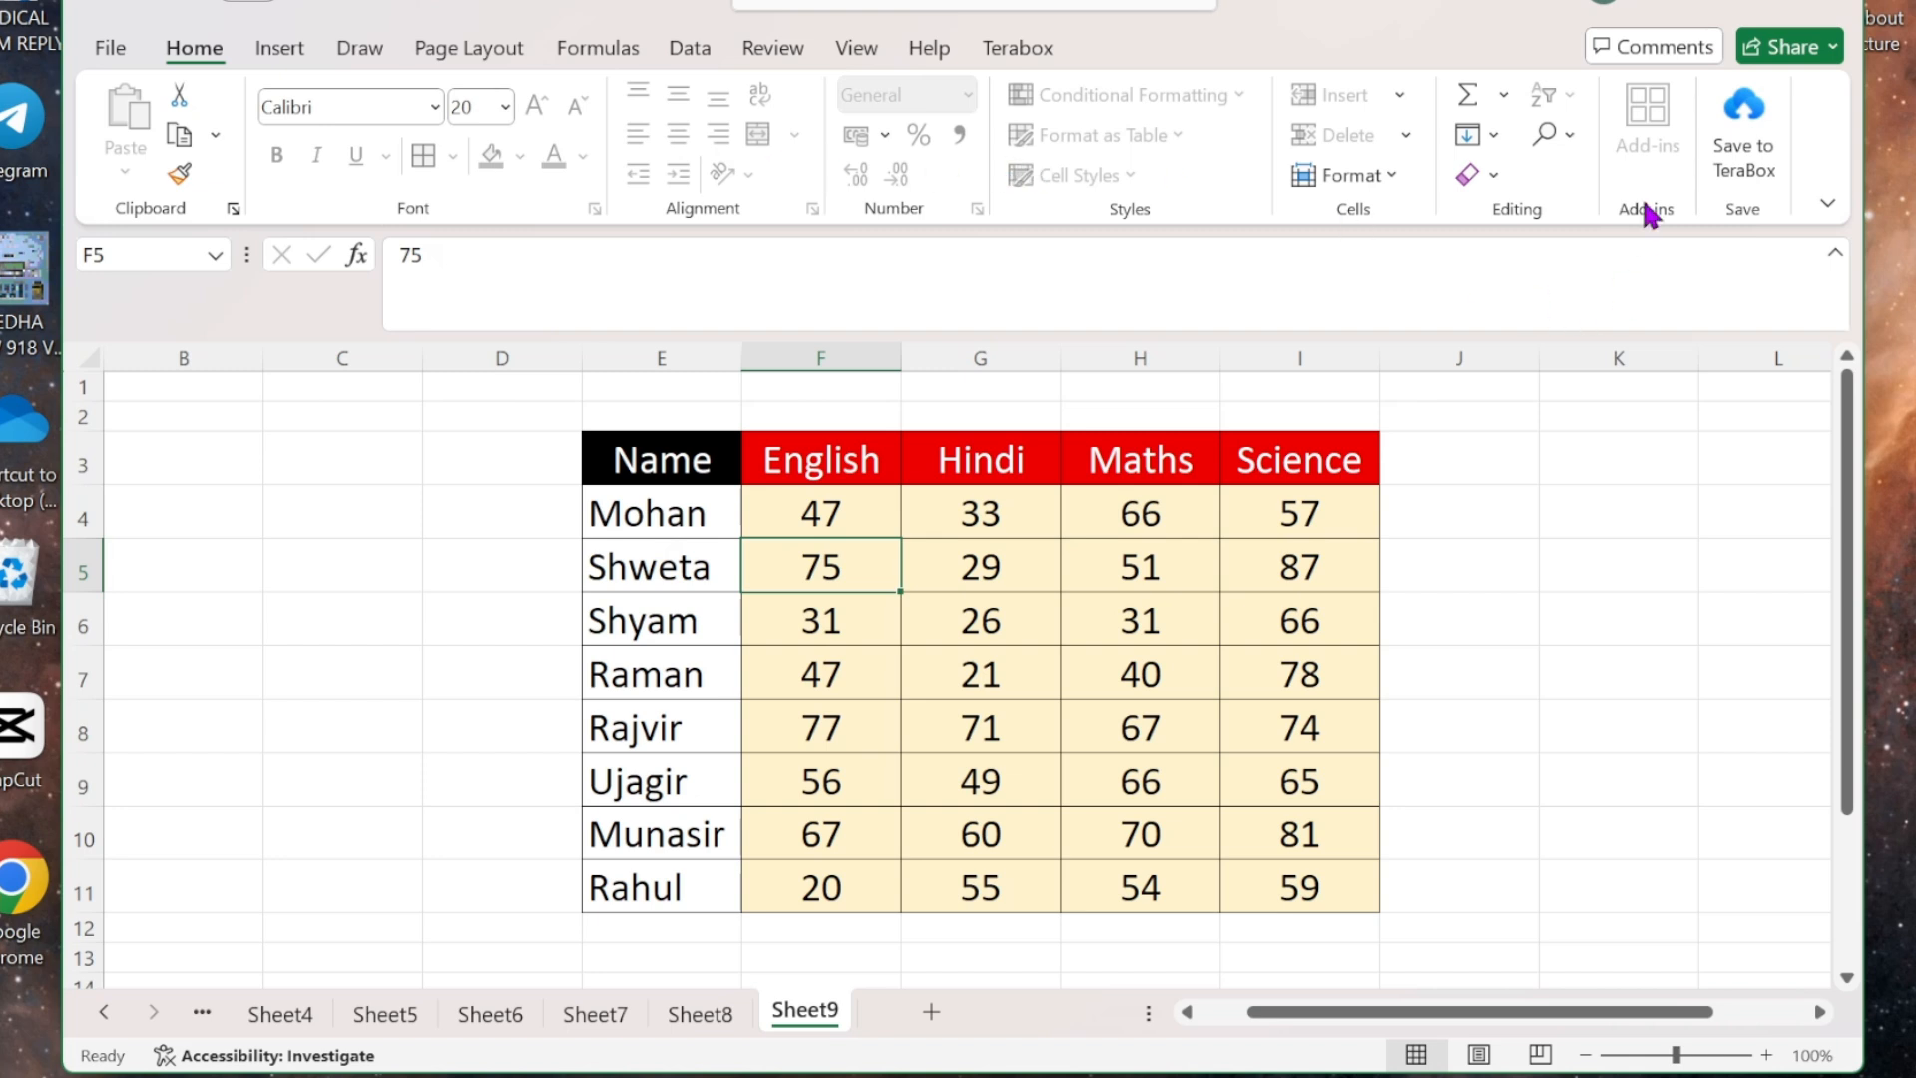
- Unprotect Sheet9 by entering its protection password in Unprotect Sheet
click(1393, 177)
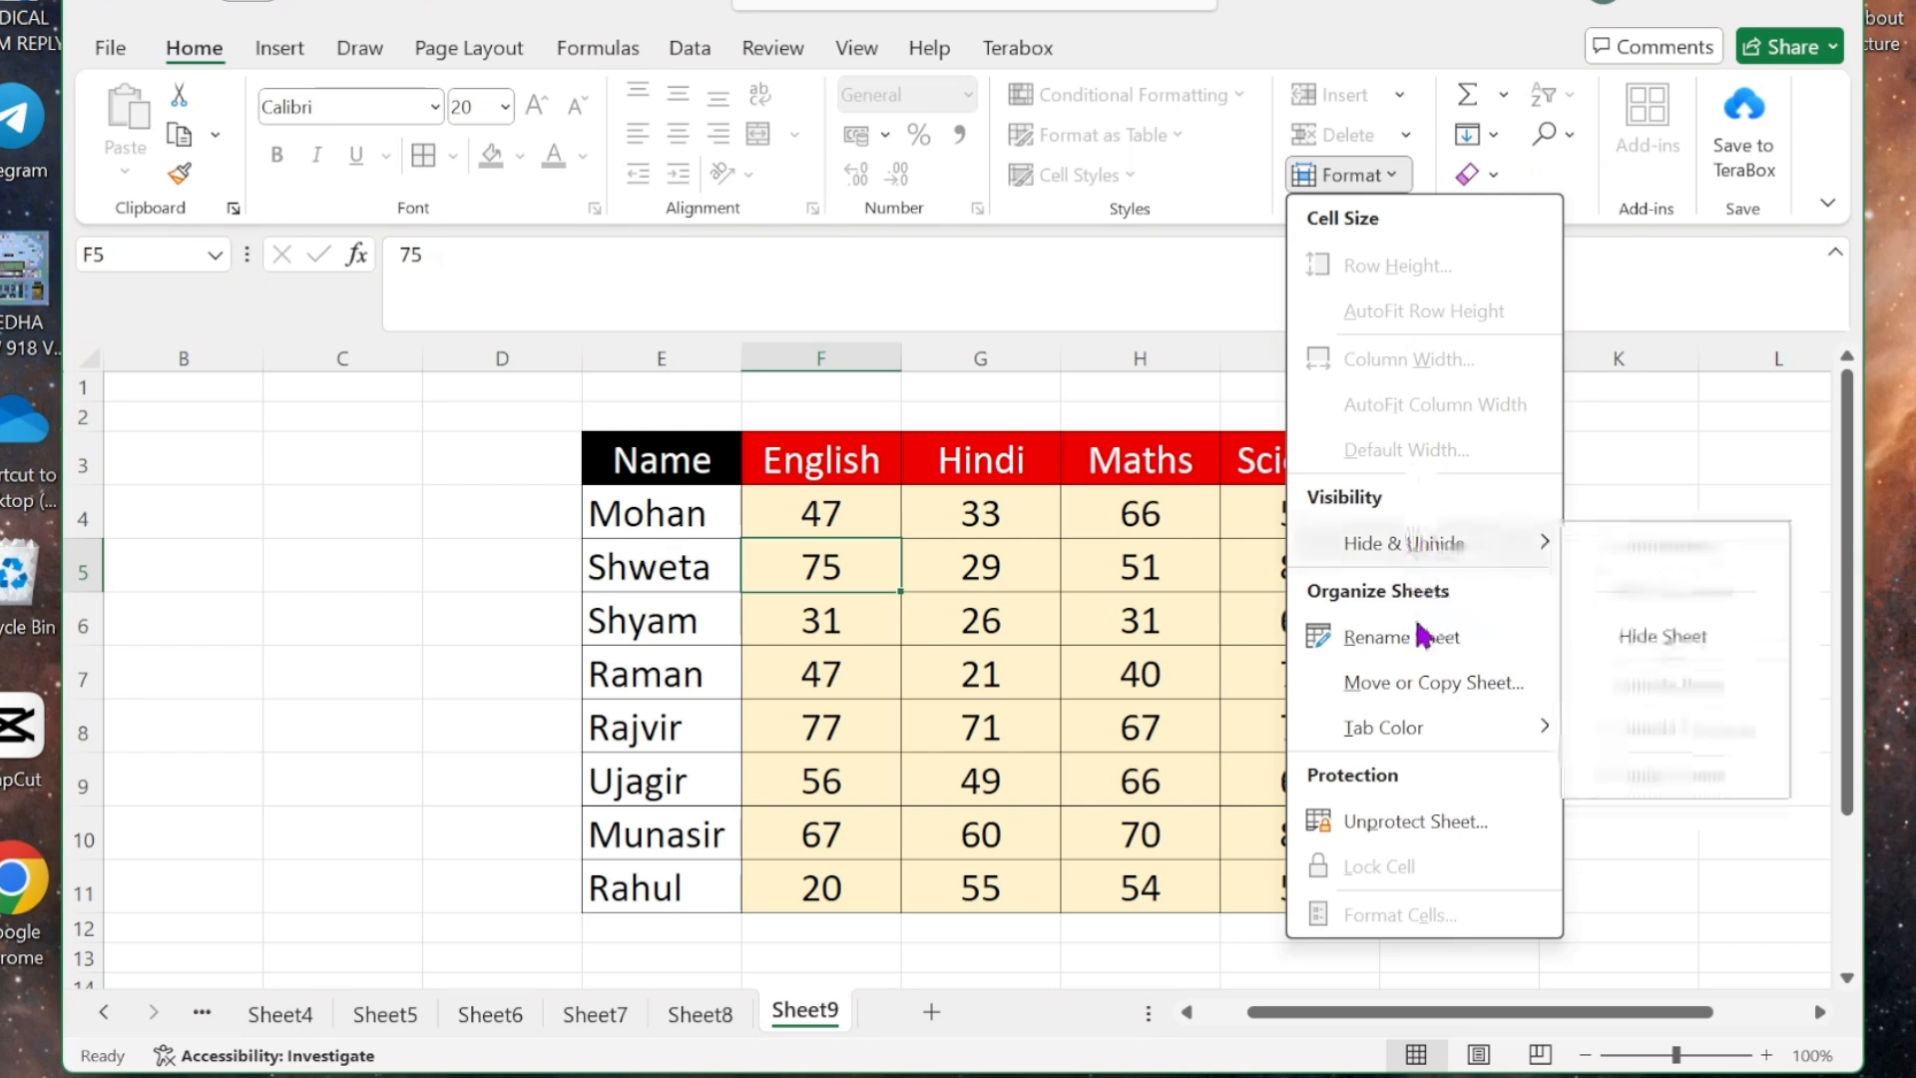
click(1417, 821)
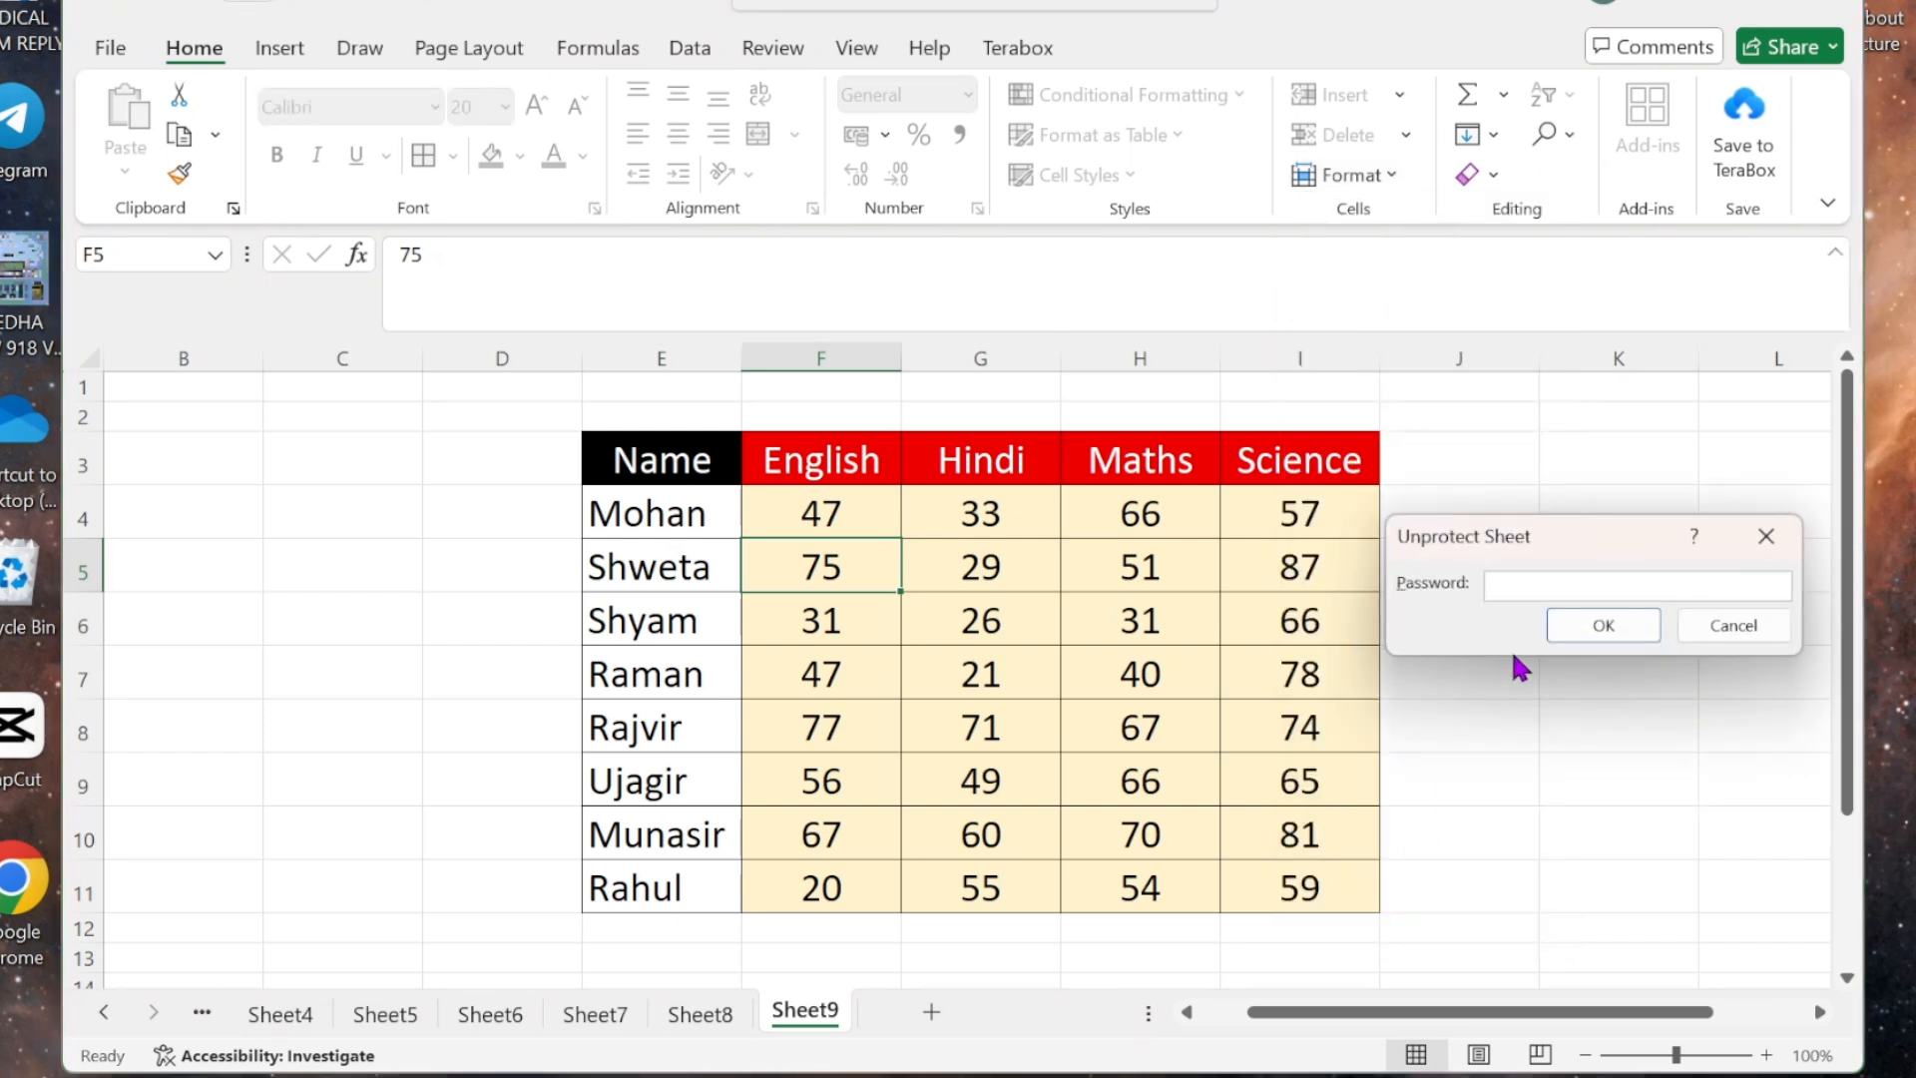
text(123)
click(1608, 627)
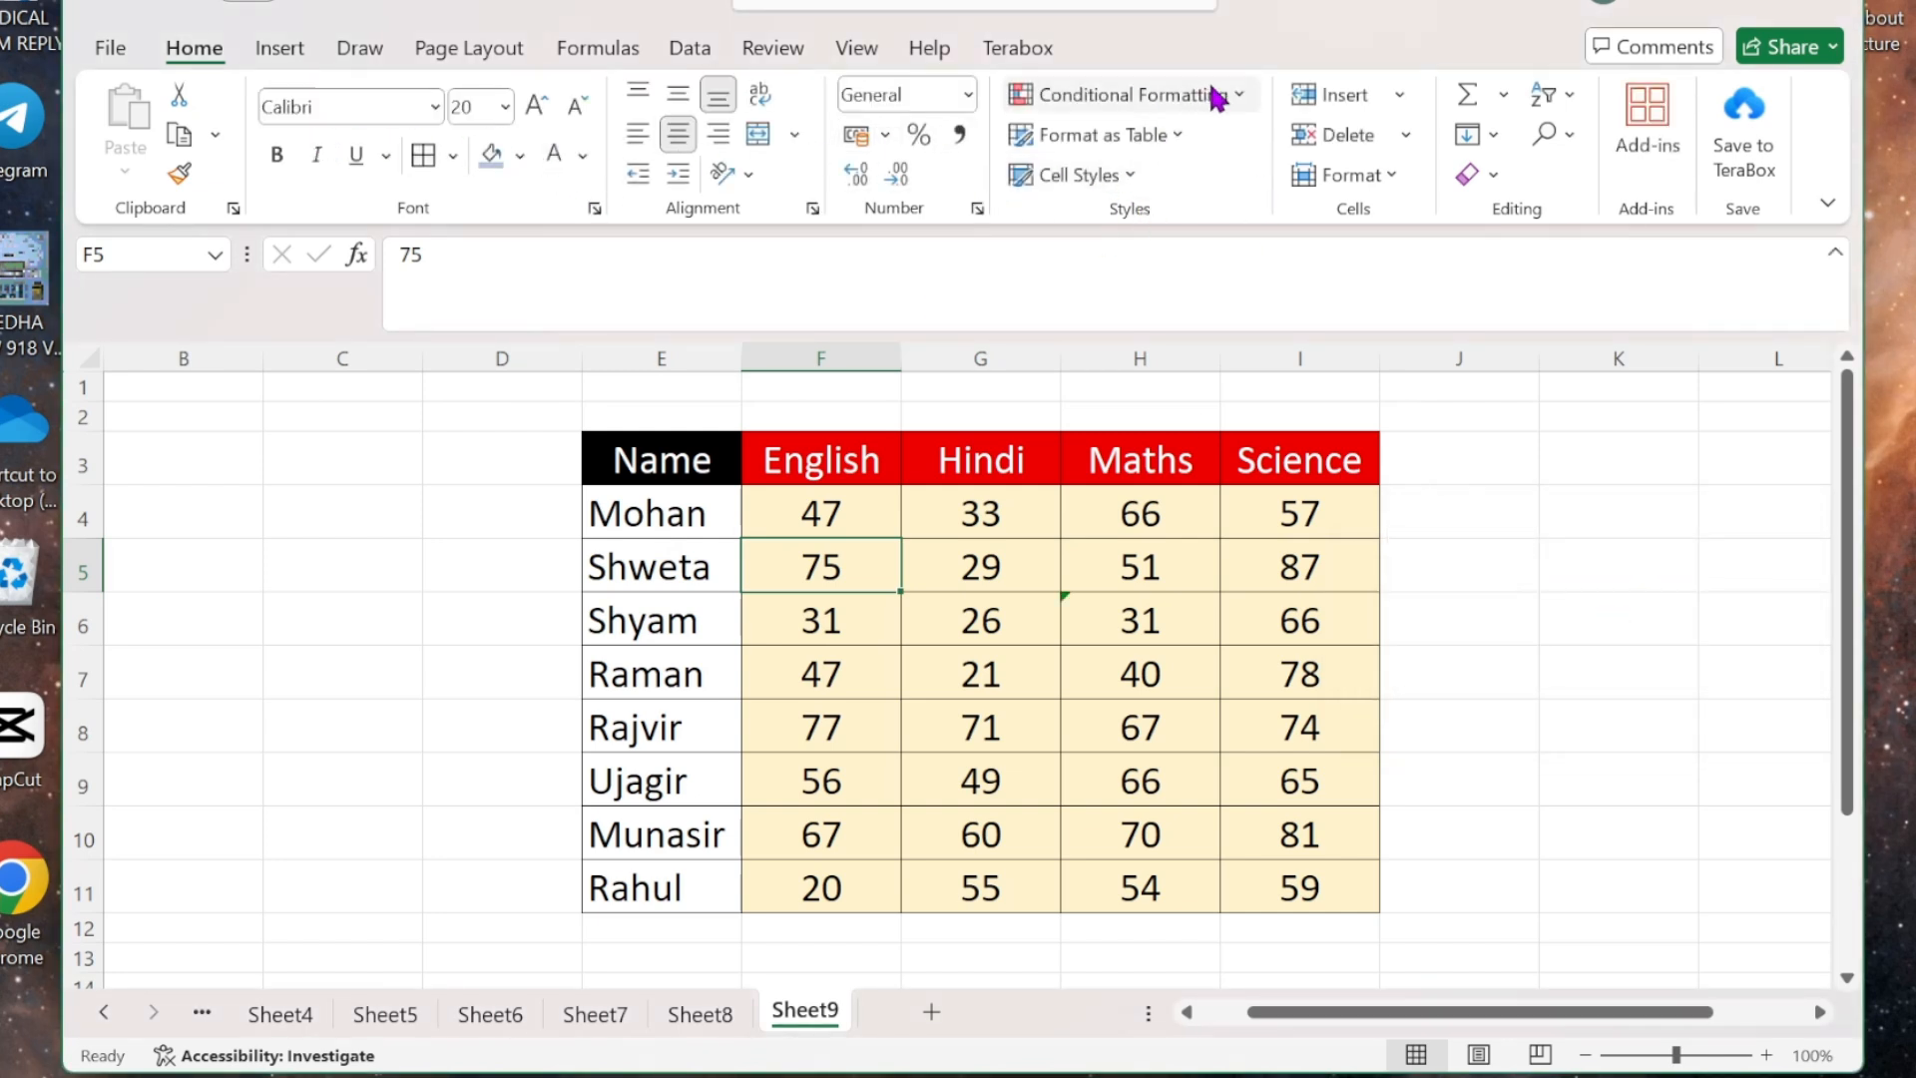
click(1409, 95)
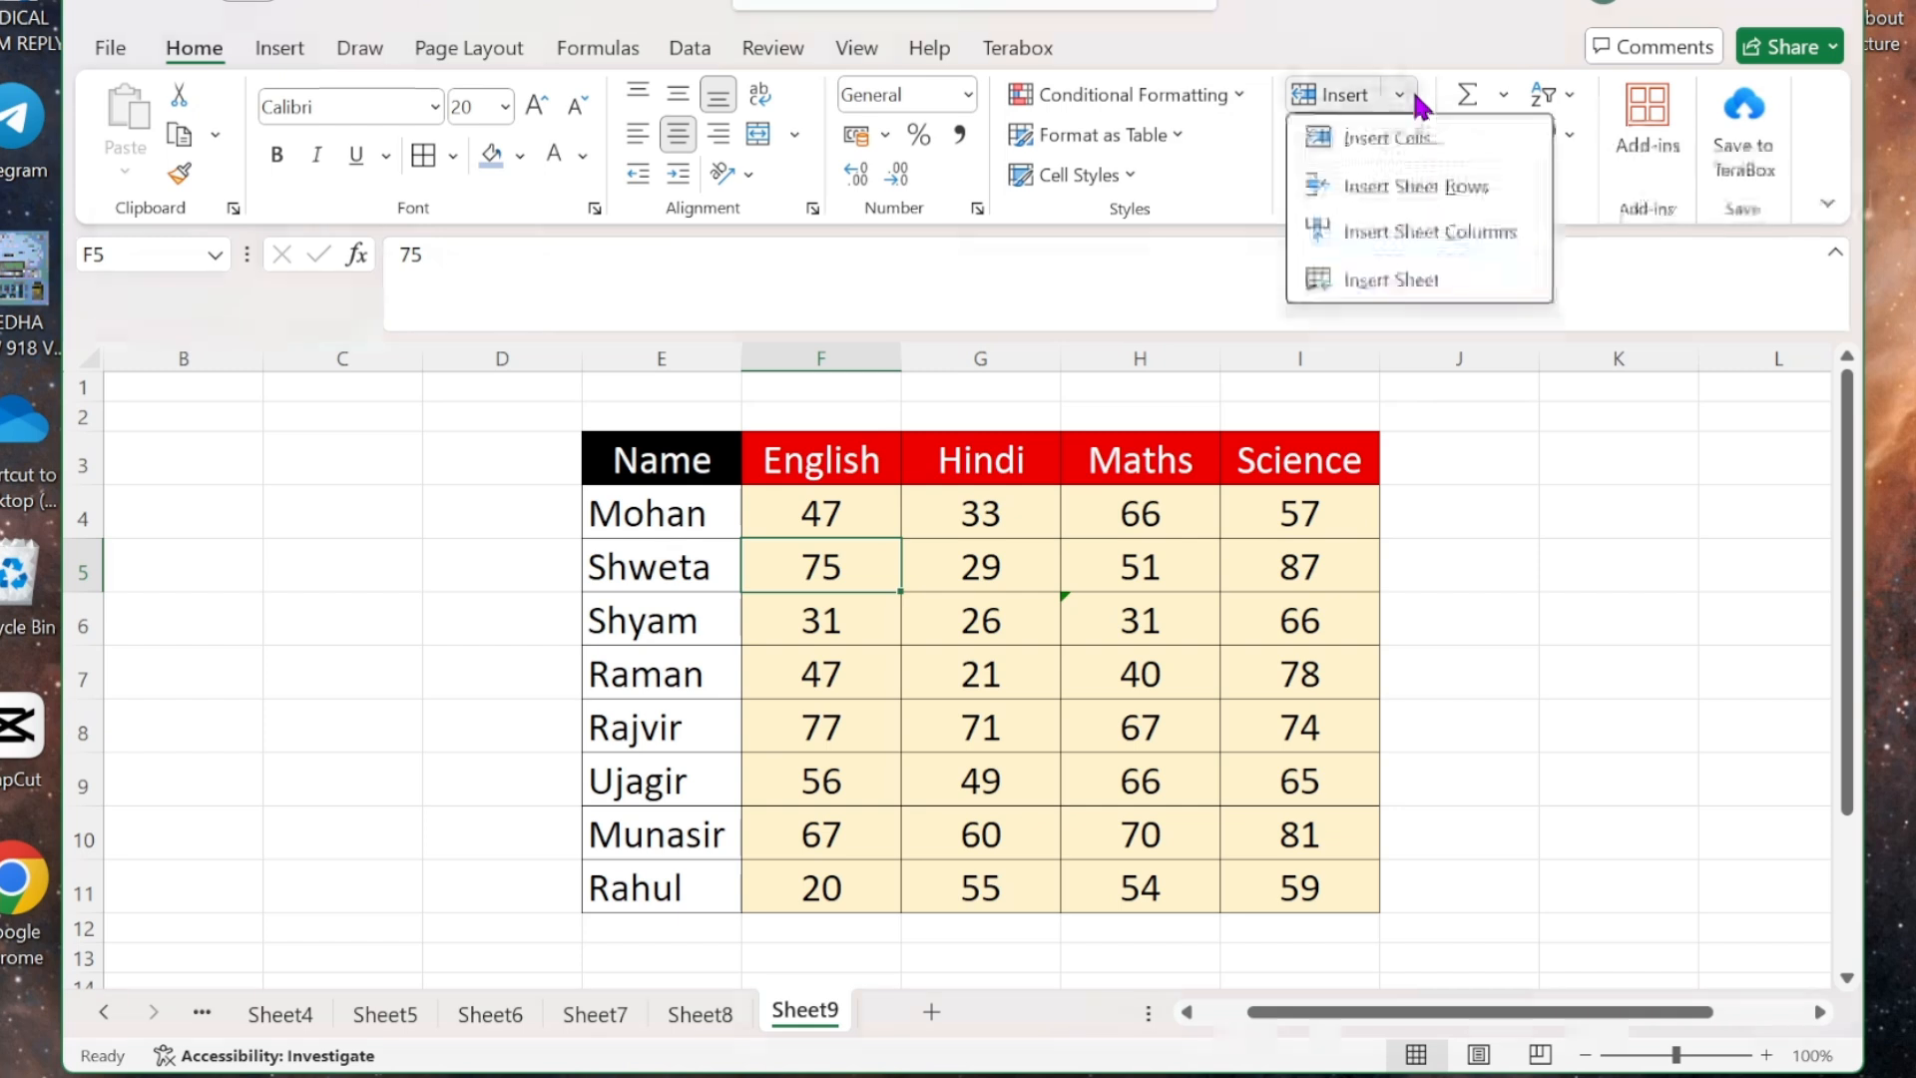
click(1413, 97)
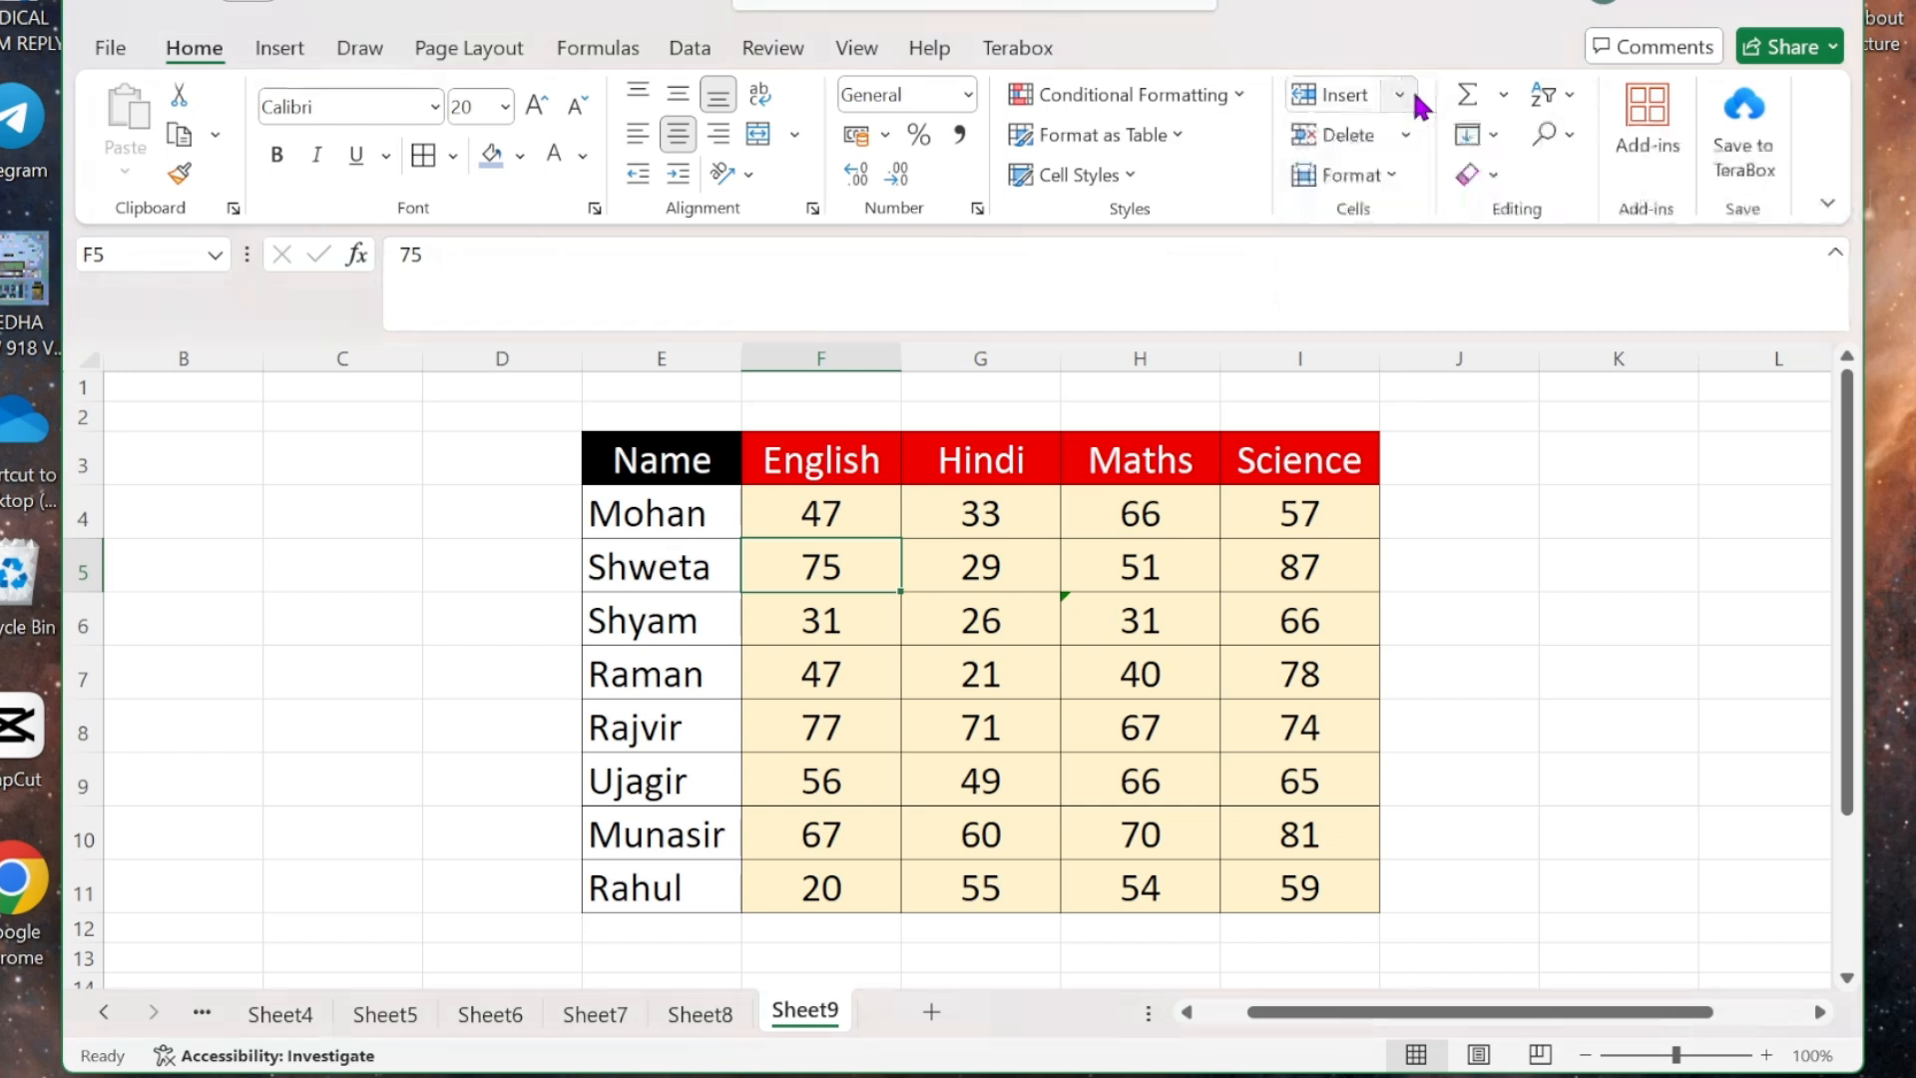
click(506, 106)
click(1559, 380)
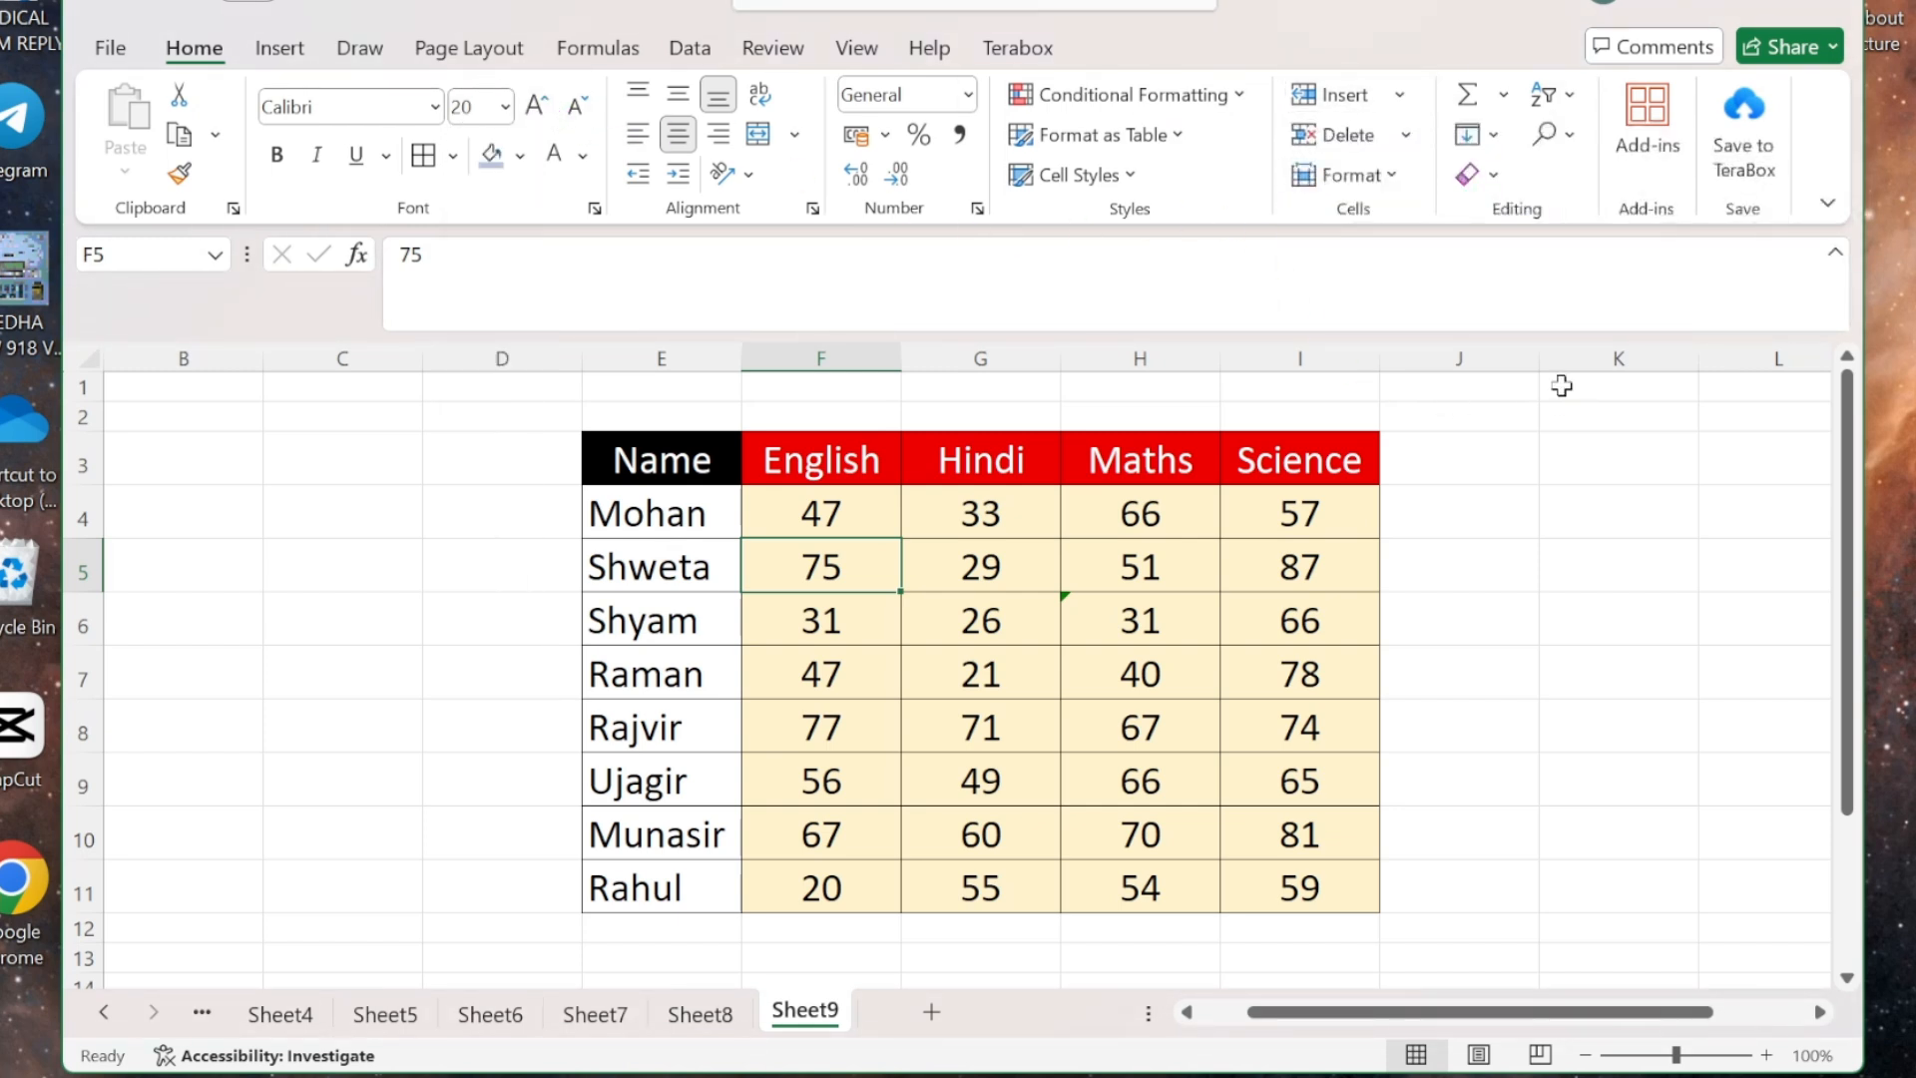
click(1379, 173)
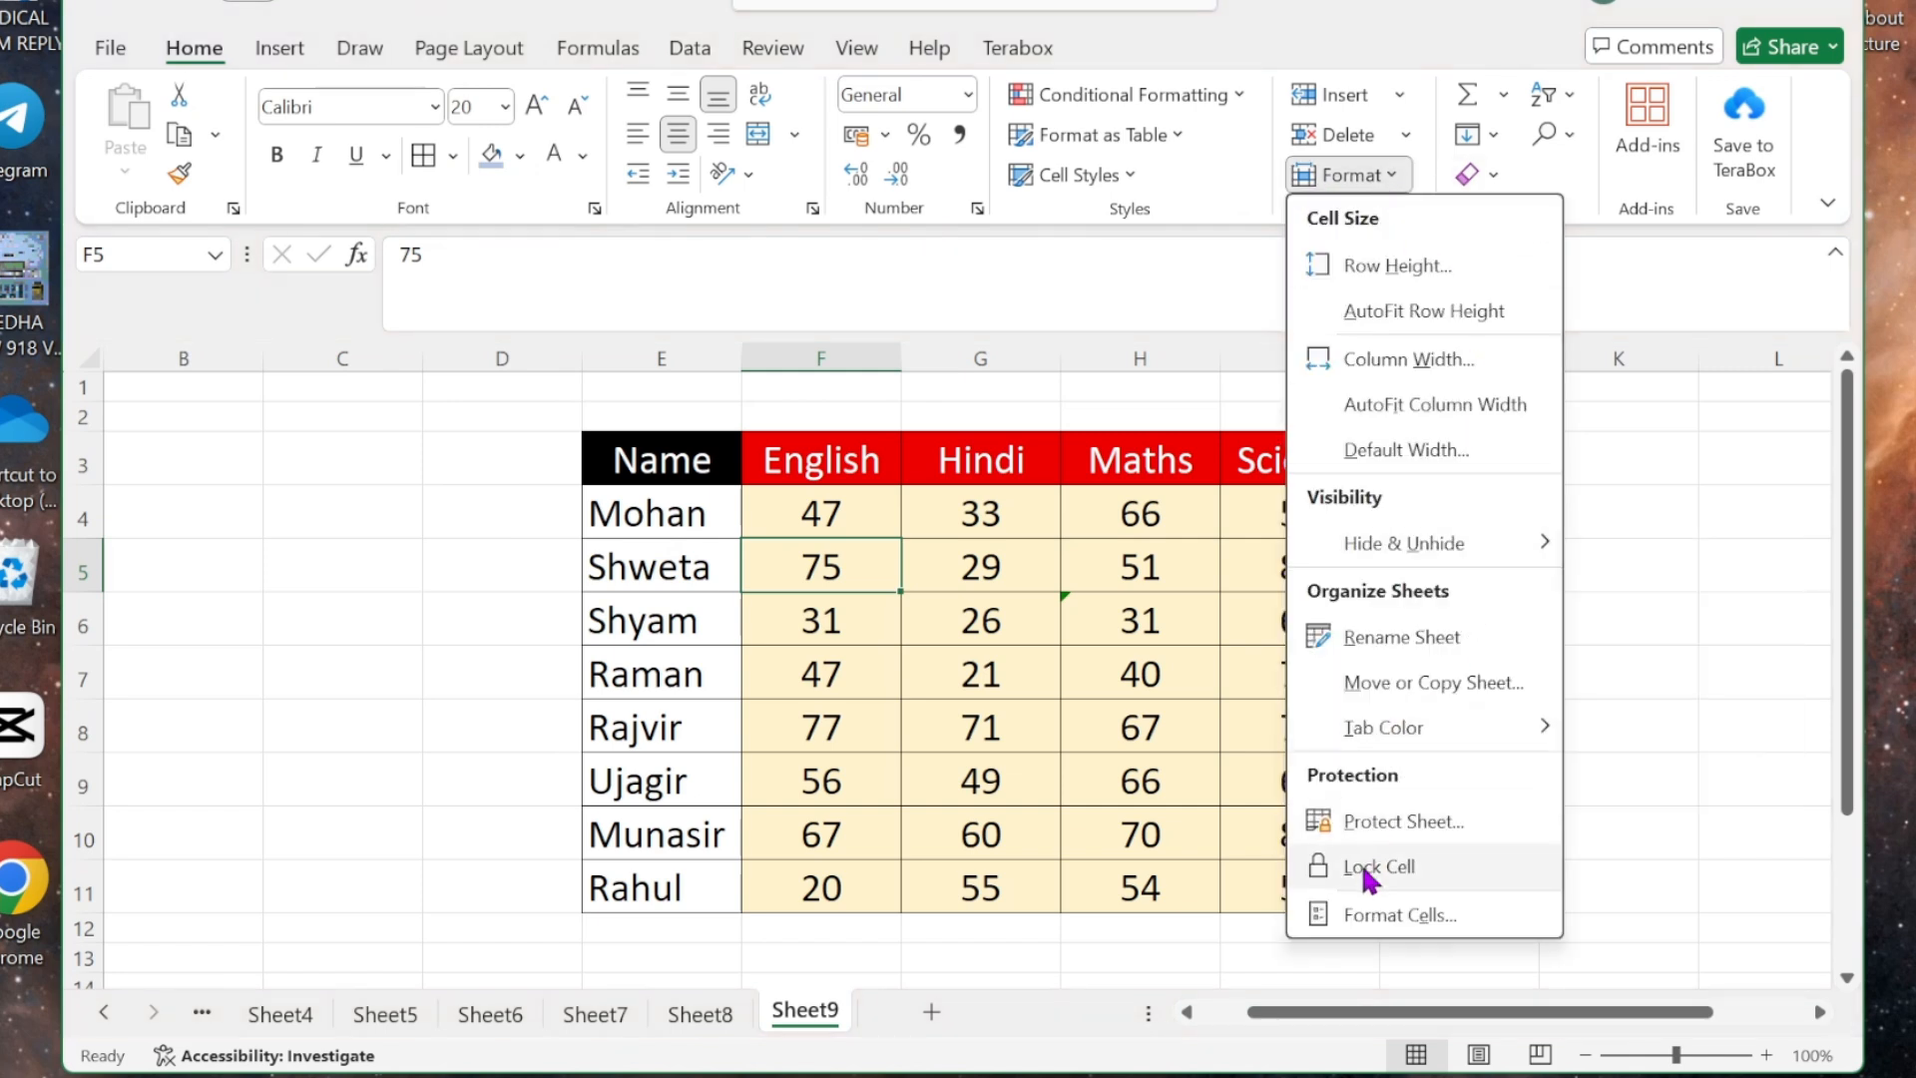
click(1137, 787)
click(1138, 794)
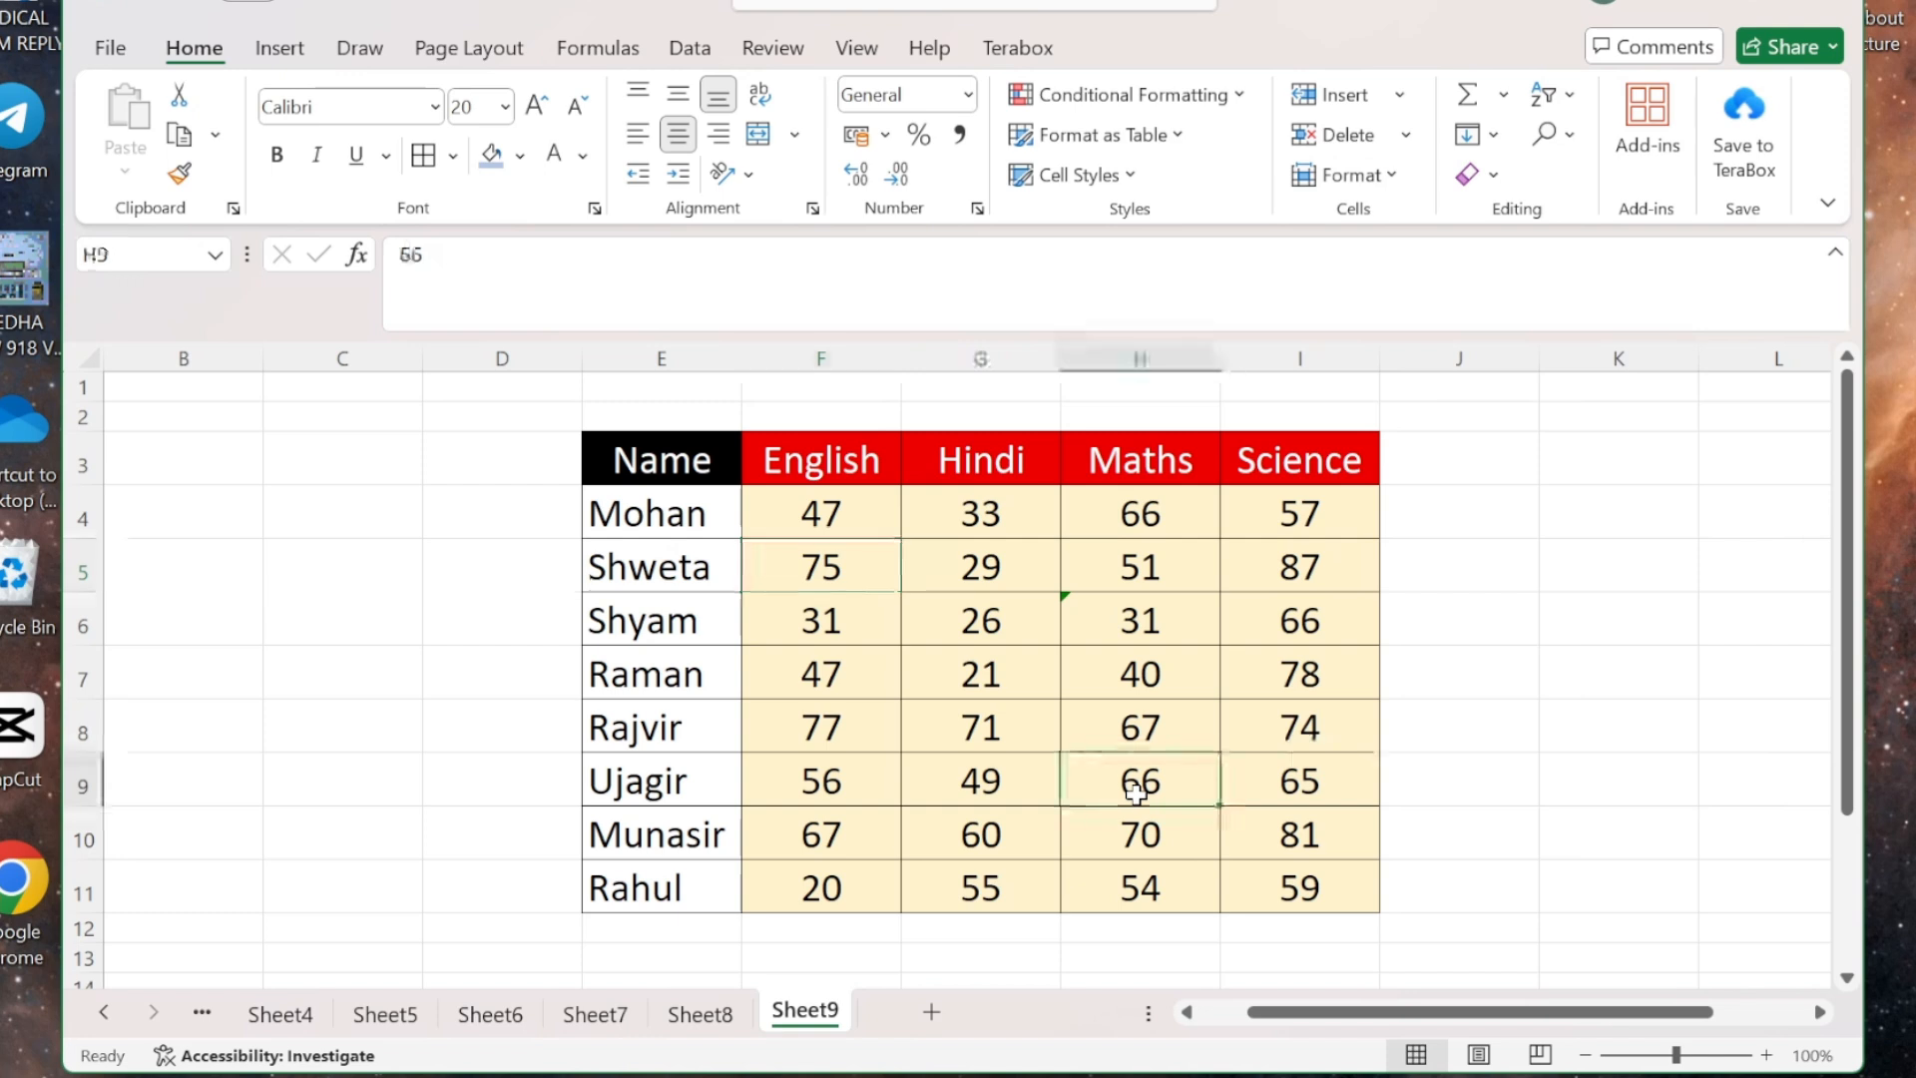
click(1395, 175)
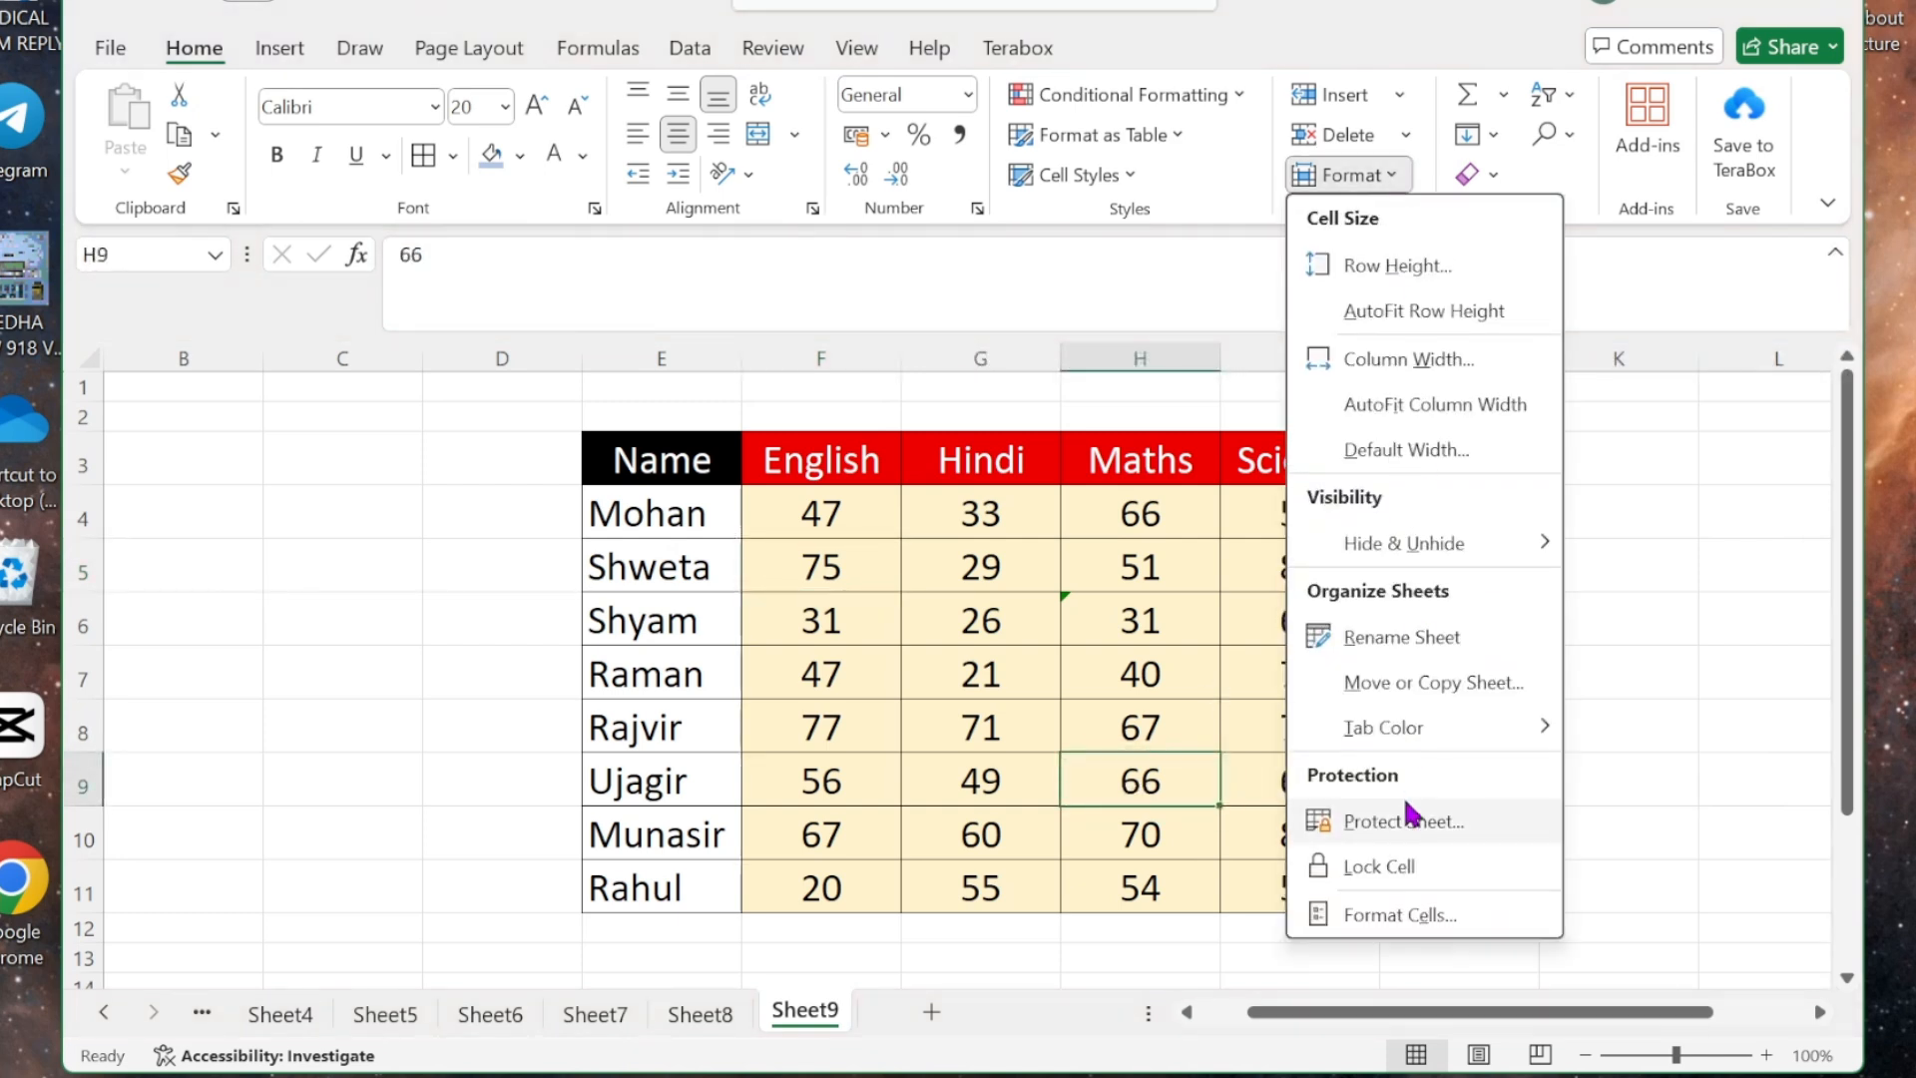
click(1378, 919)
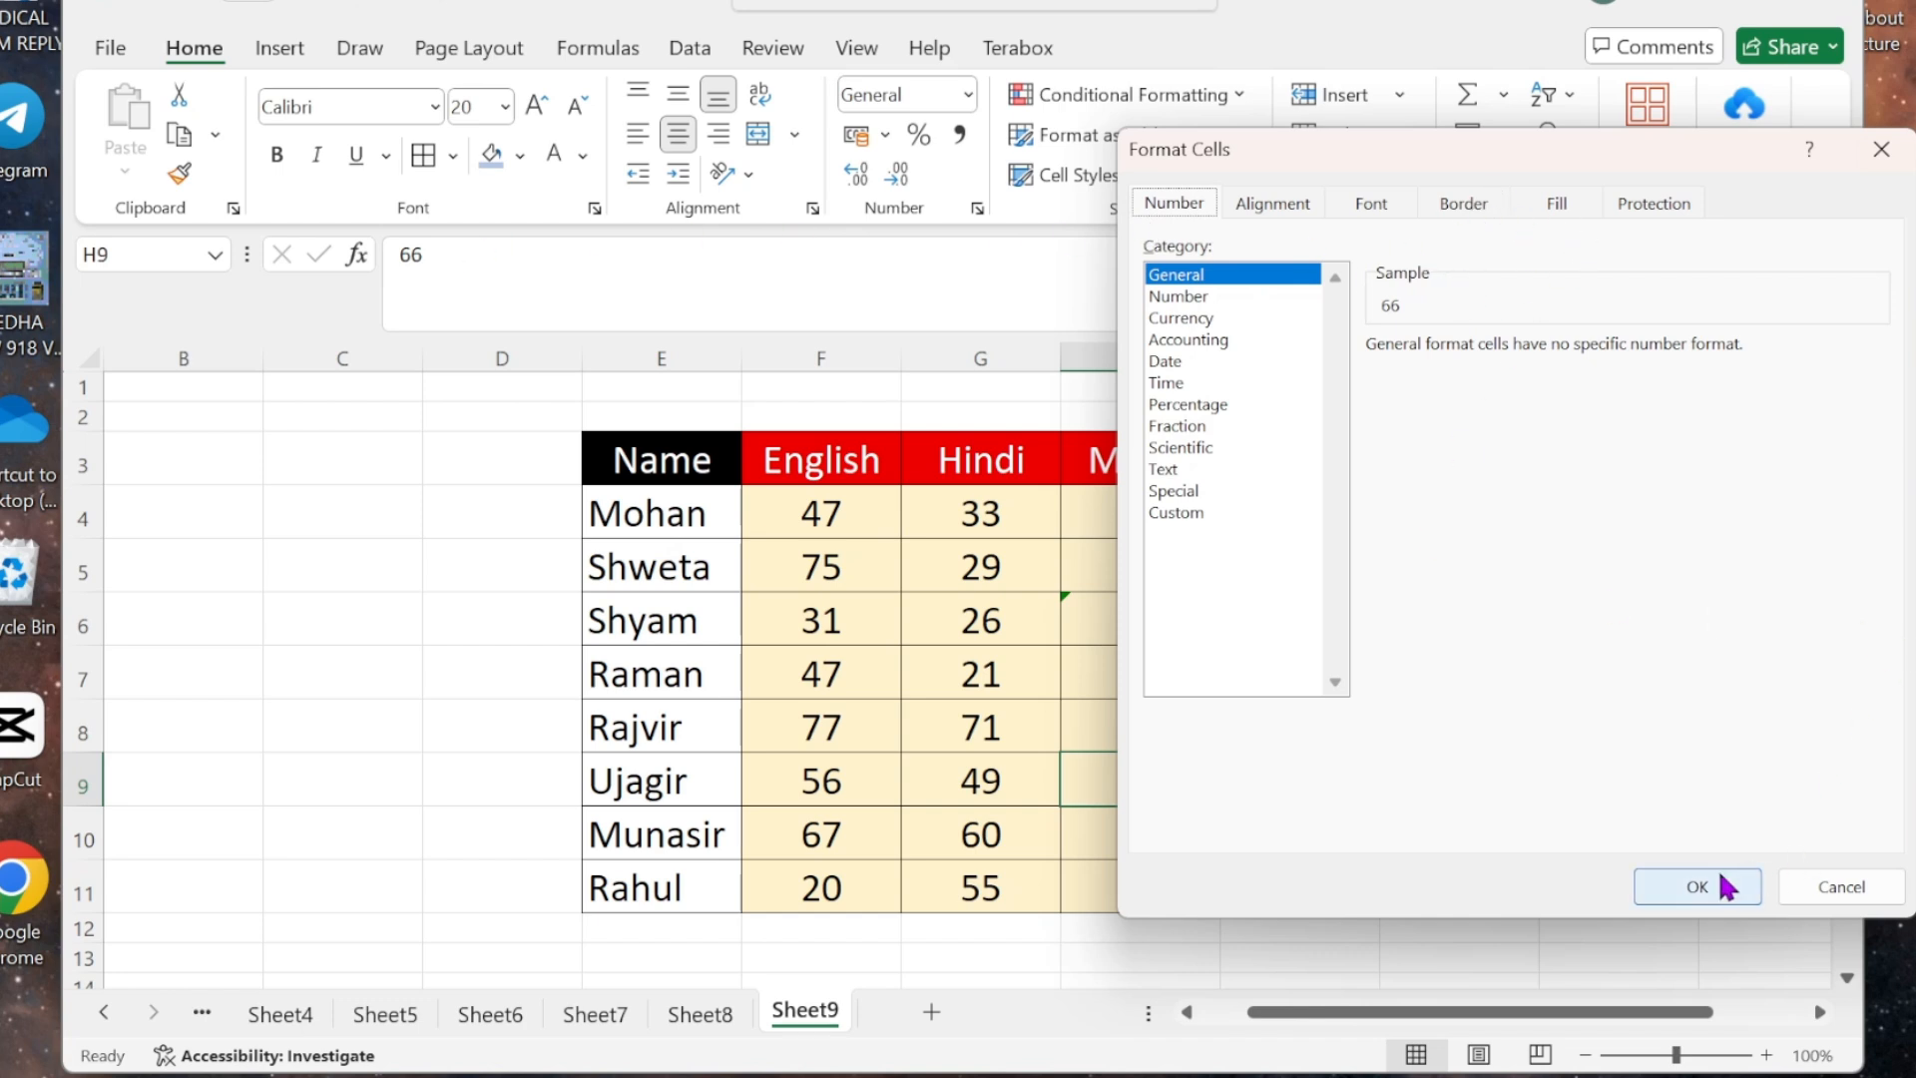
click(1692, 886)
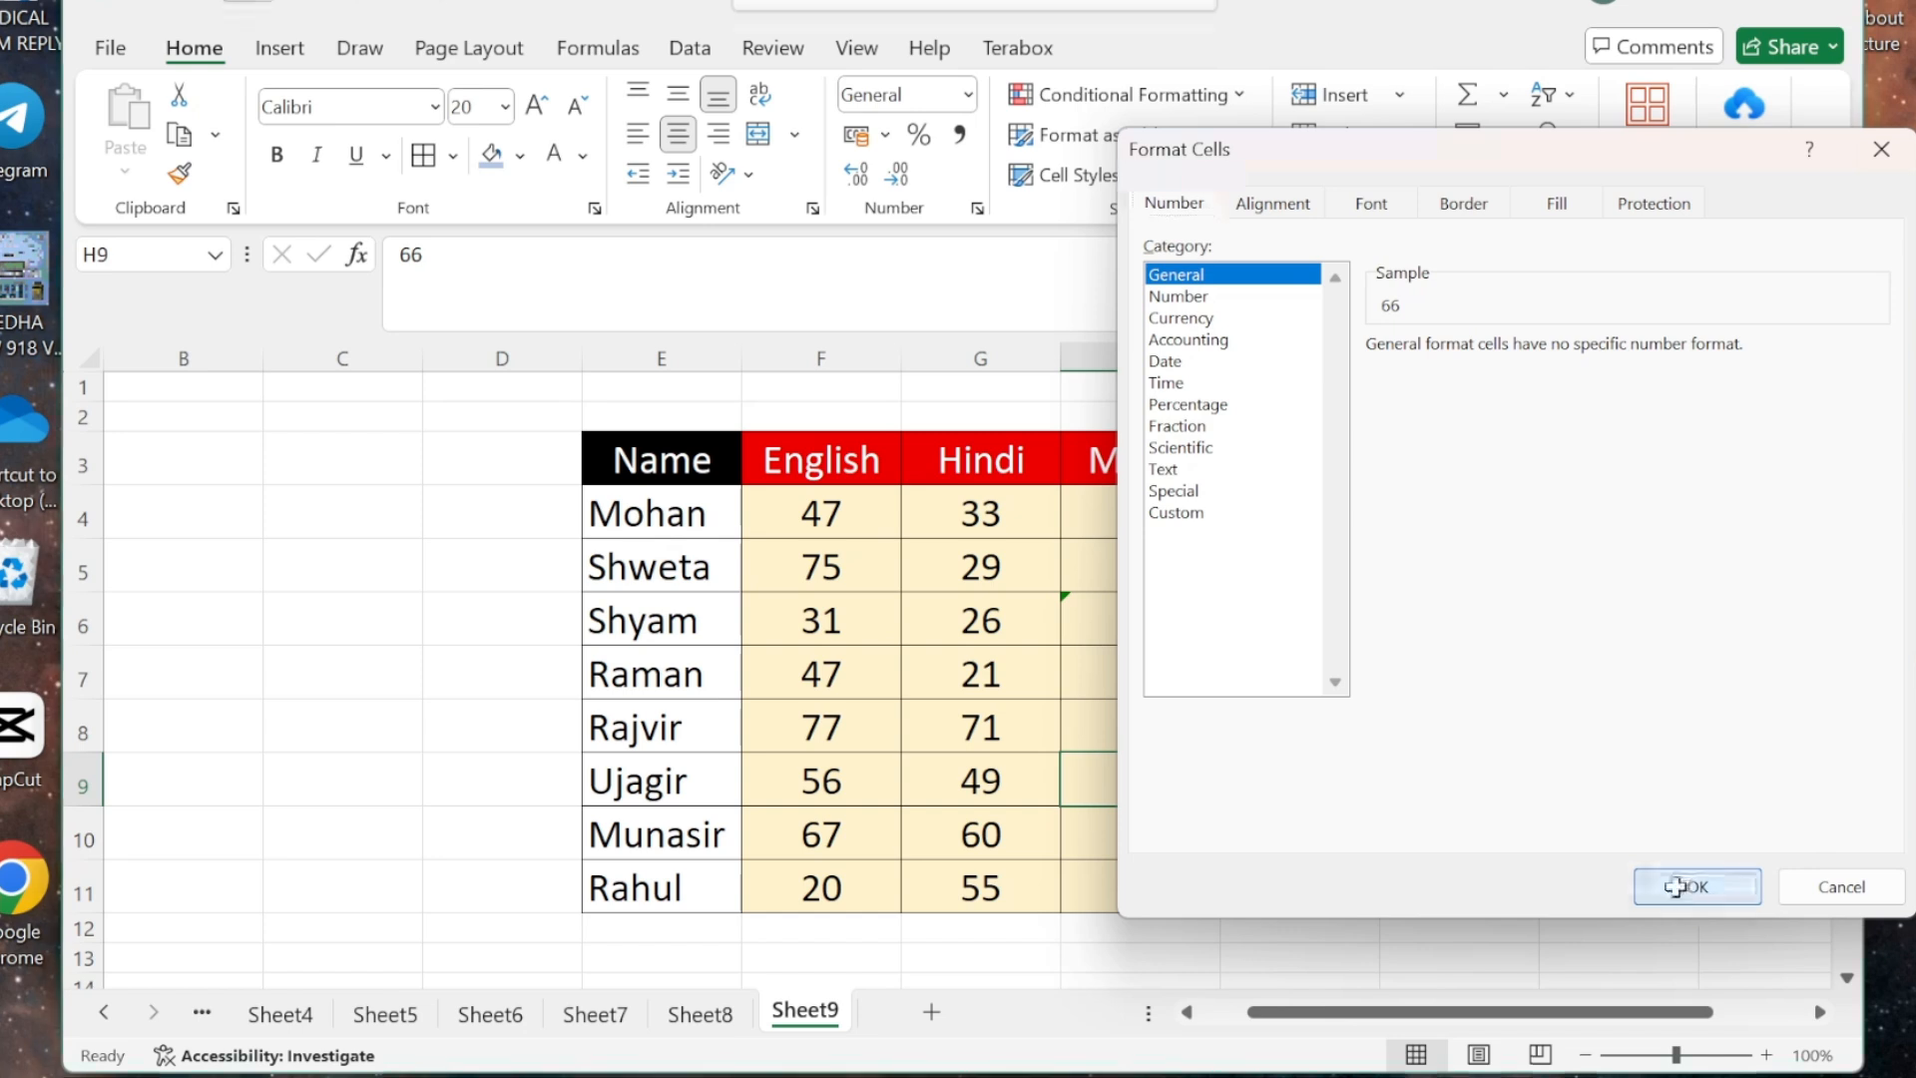
click(1493, 748)
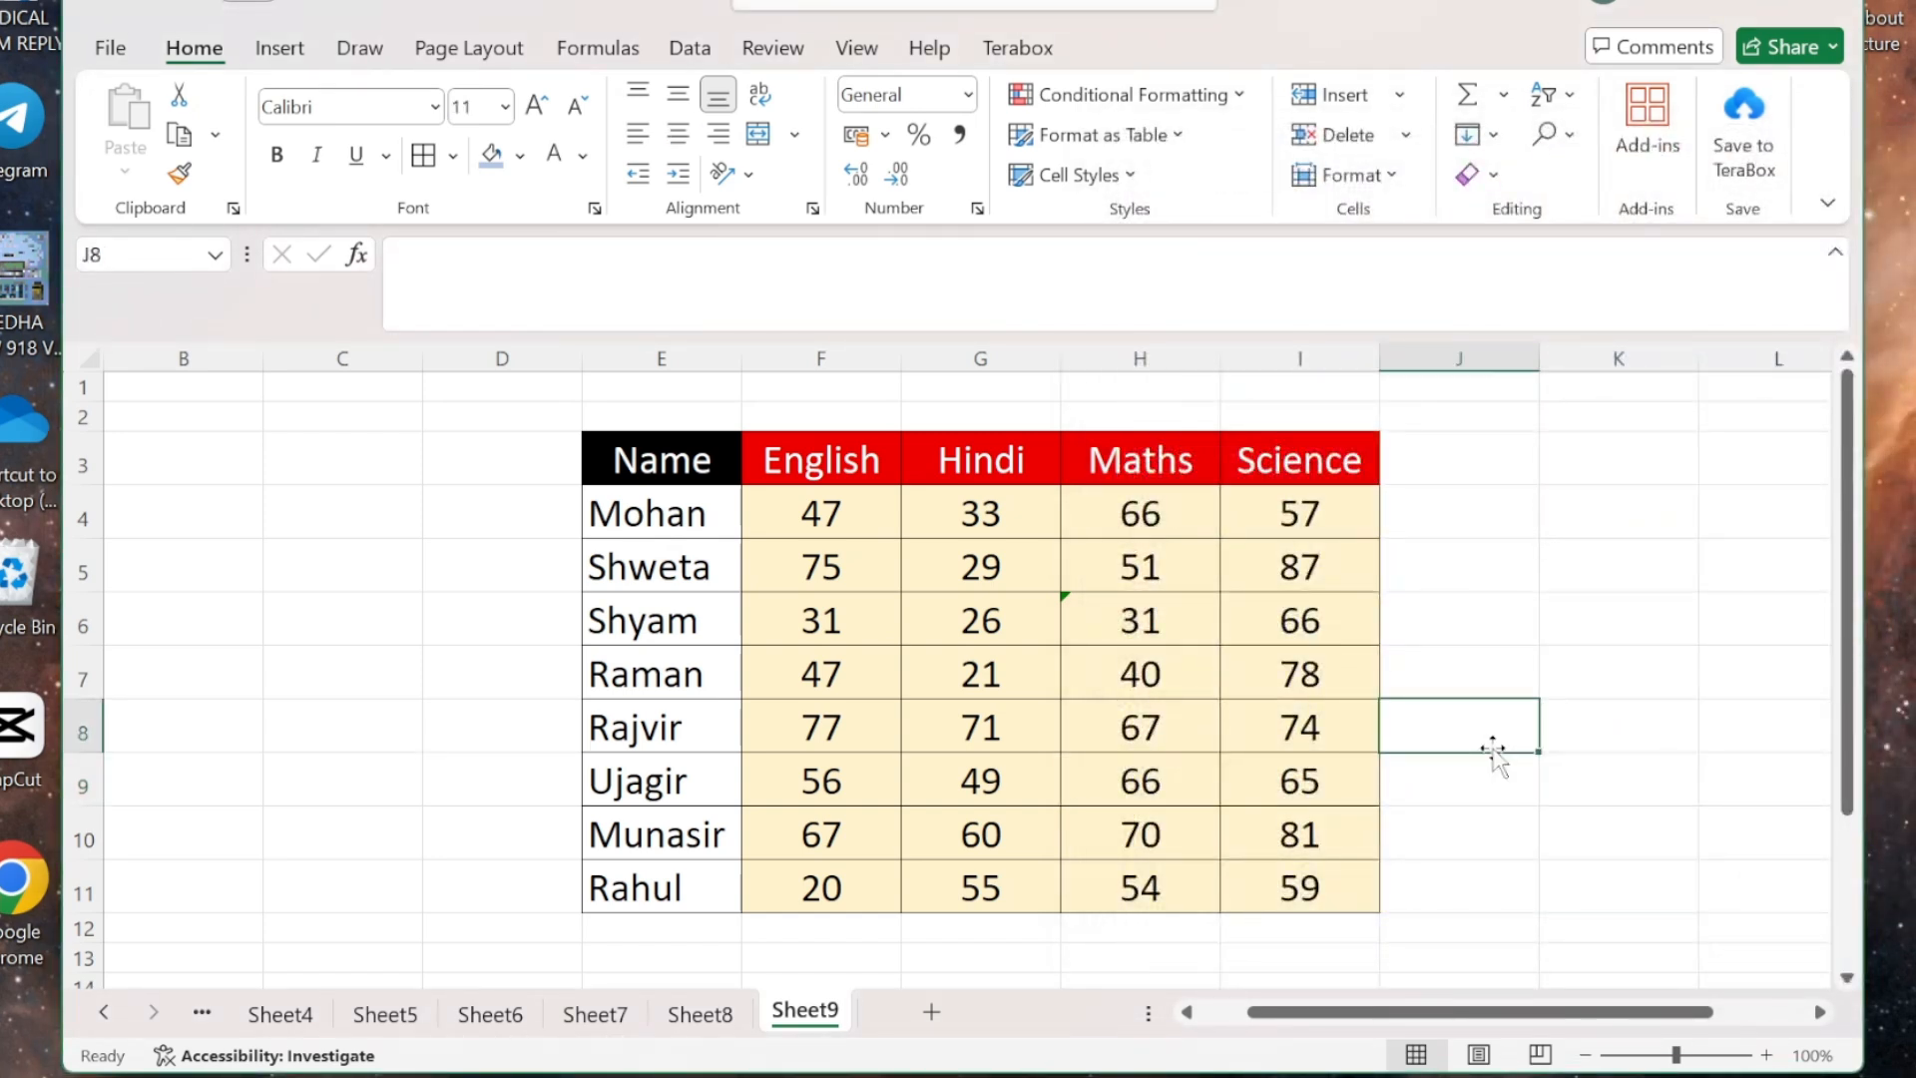